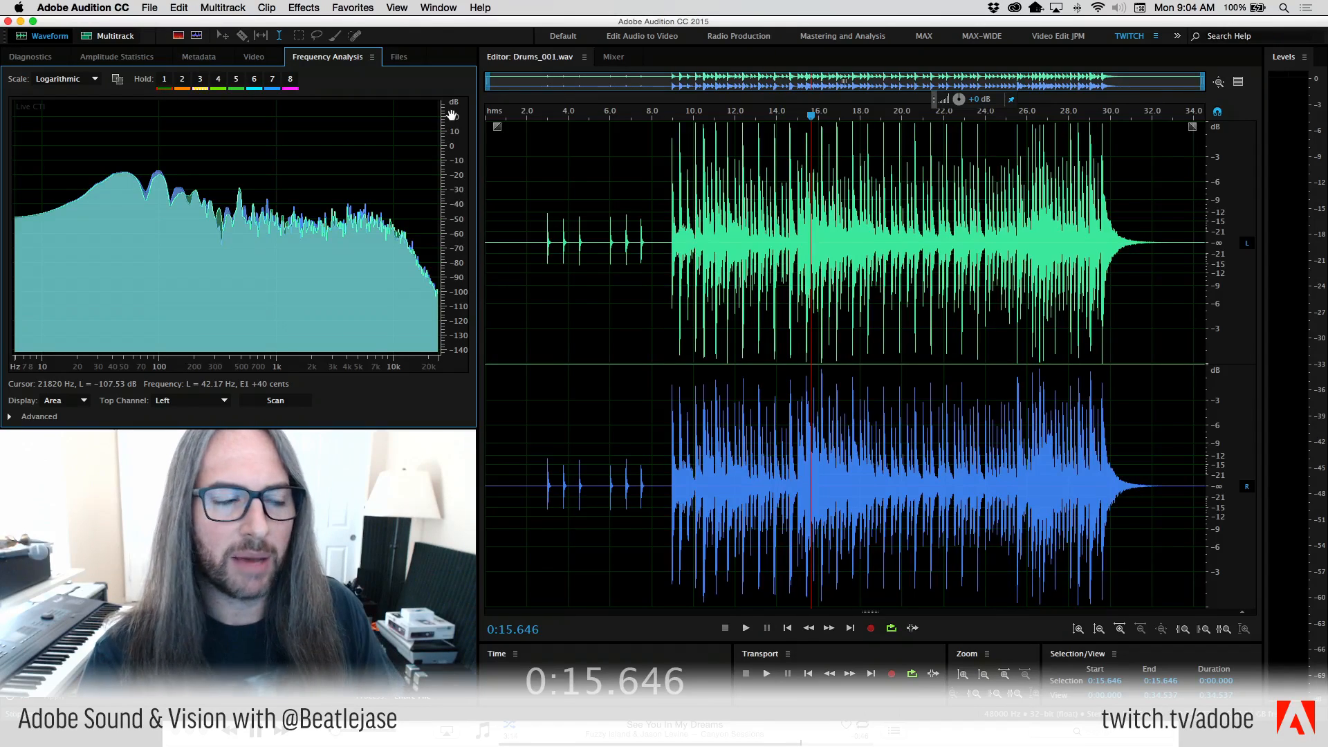
Open the audio files CBR-NewSting.wav and CBR-NewSting_DeNoiseEQMastr.wav from the VoiceOver_RawDemo folder.
click(397, 58)
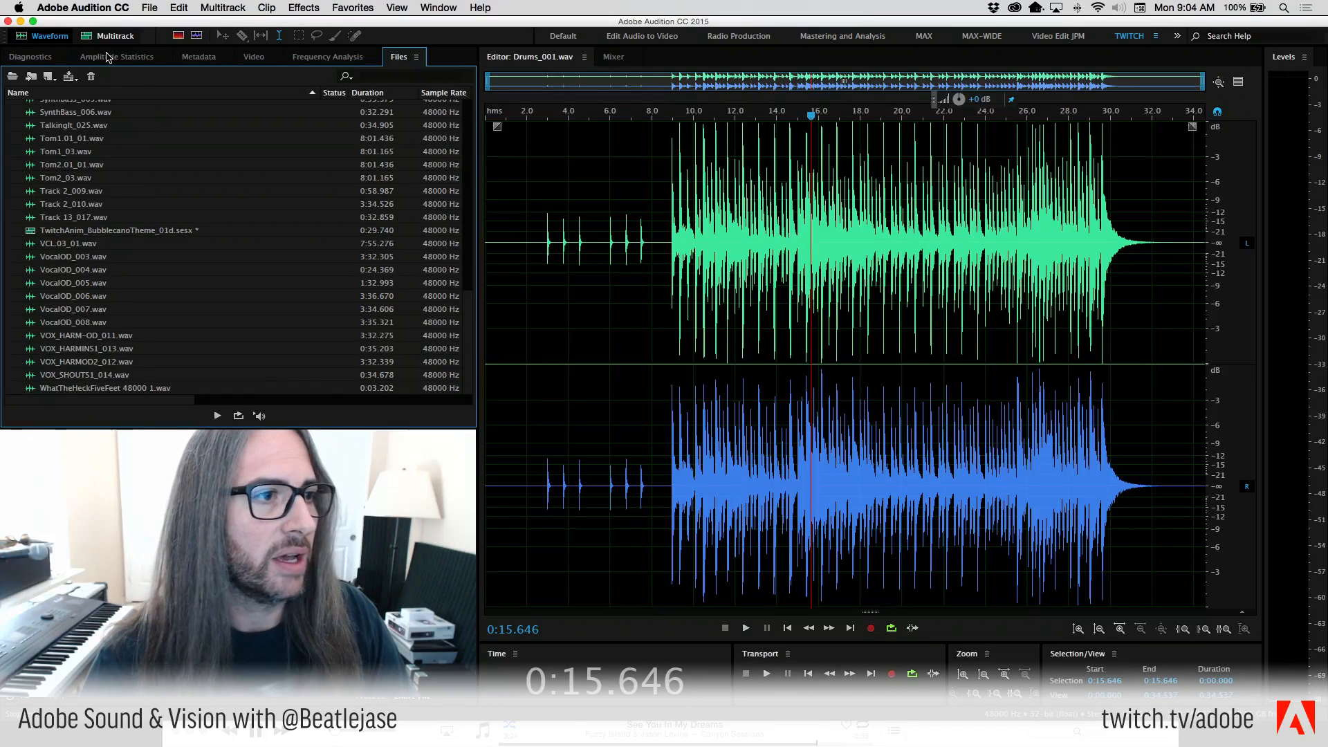
click(12, 76)
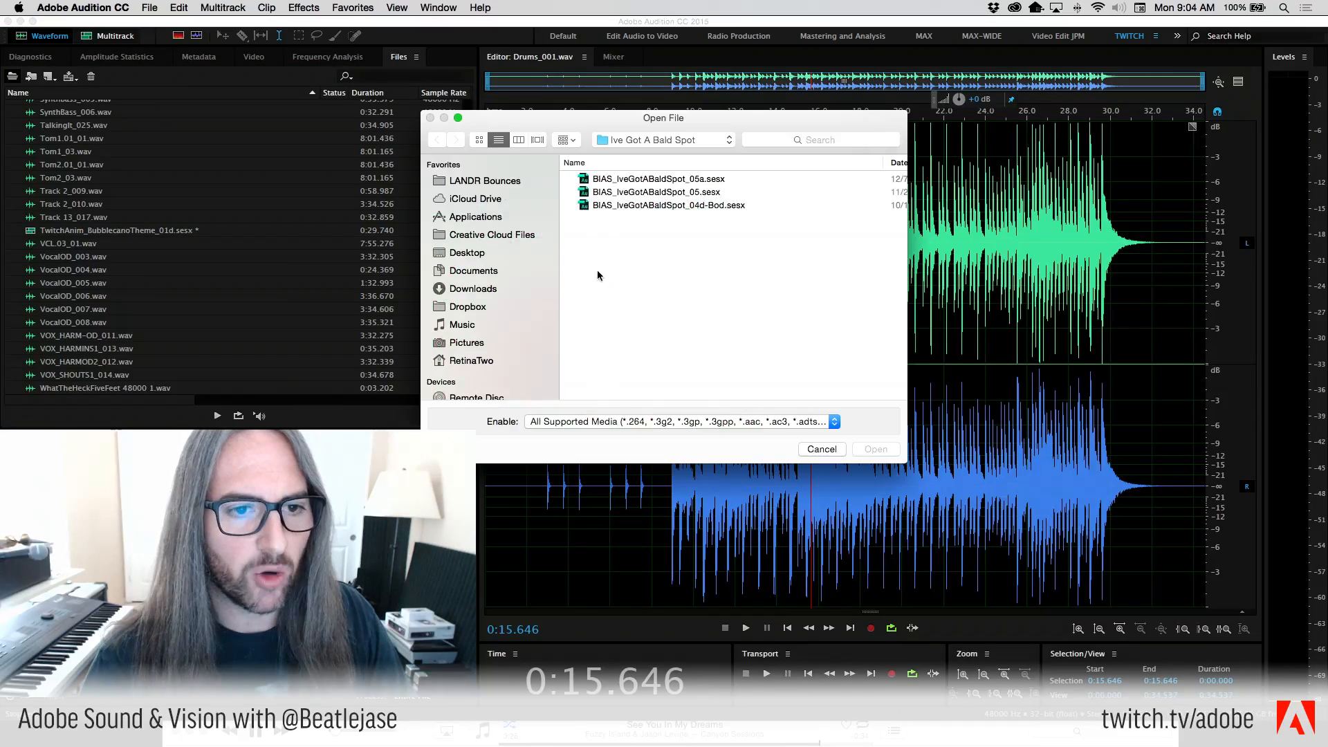
click(675, 140)
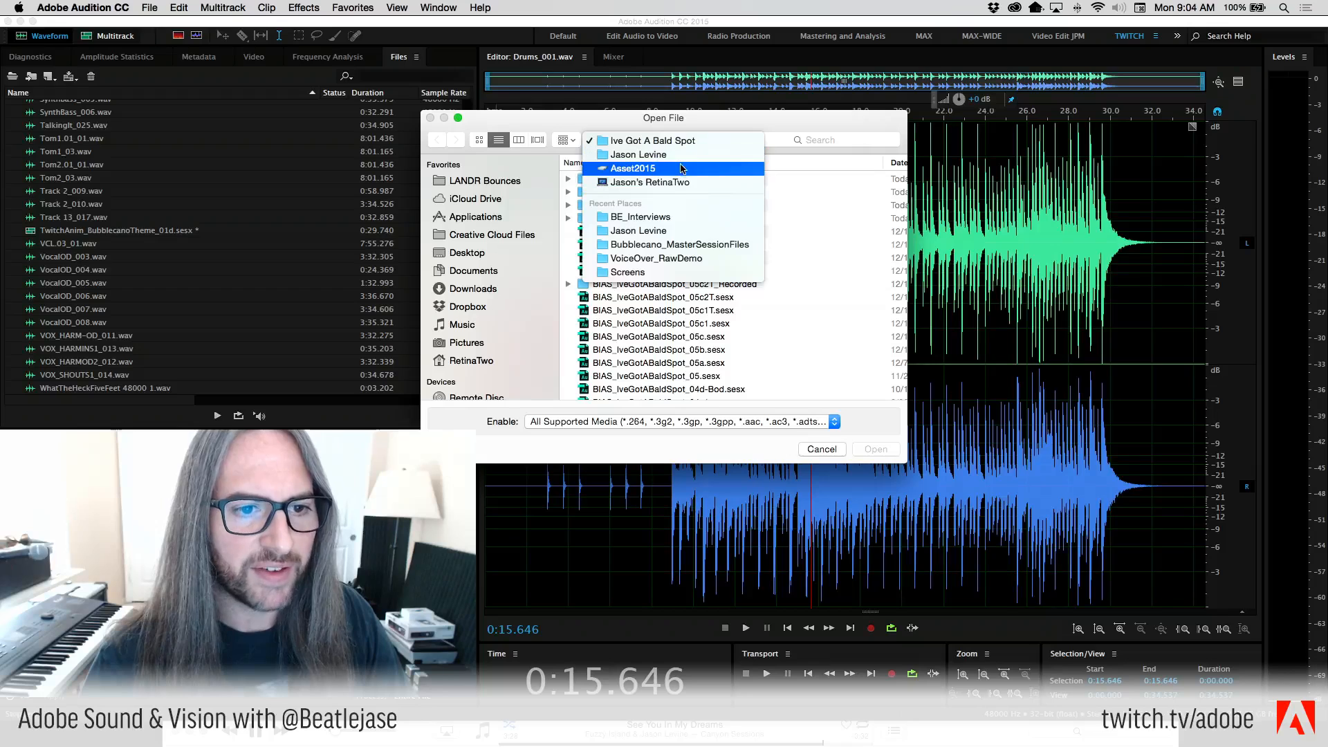
click(654, 258)
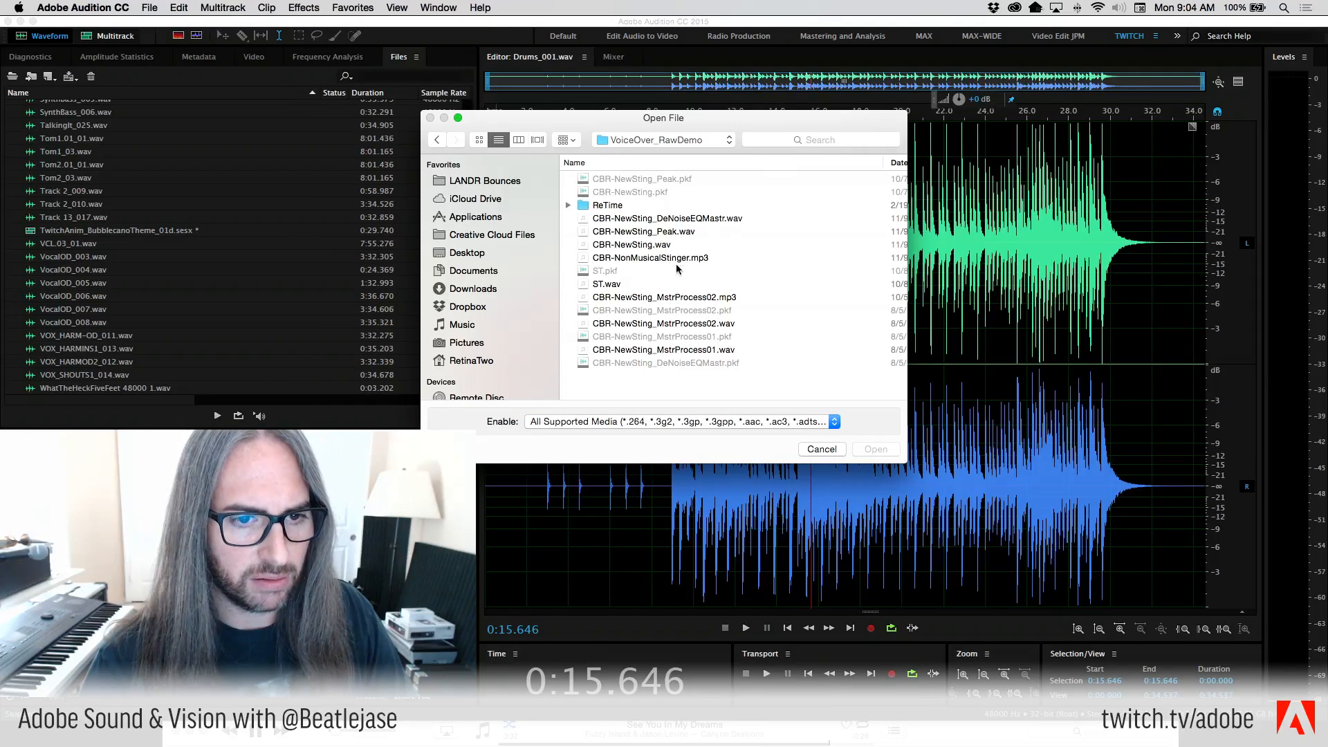
click(664, 245)
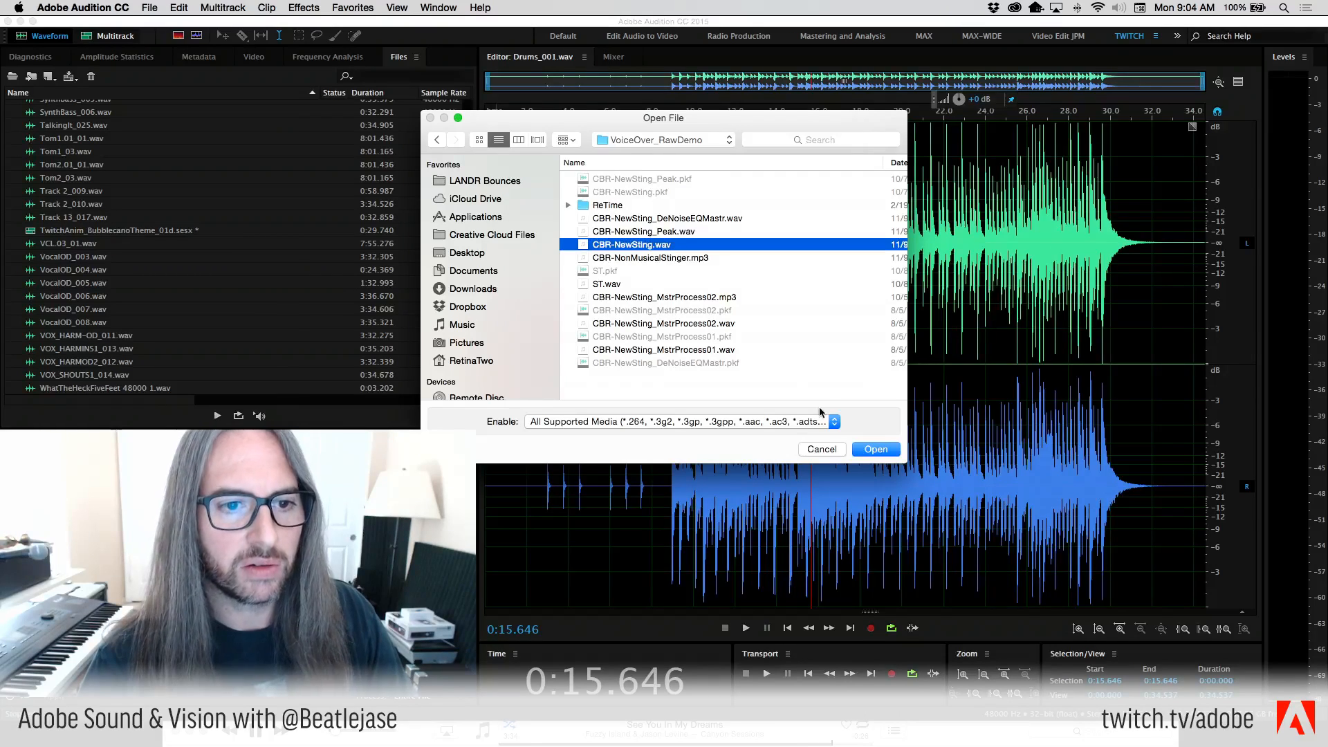
super+click(681, 219)
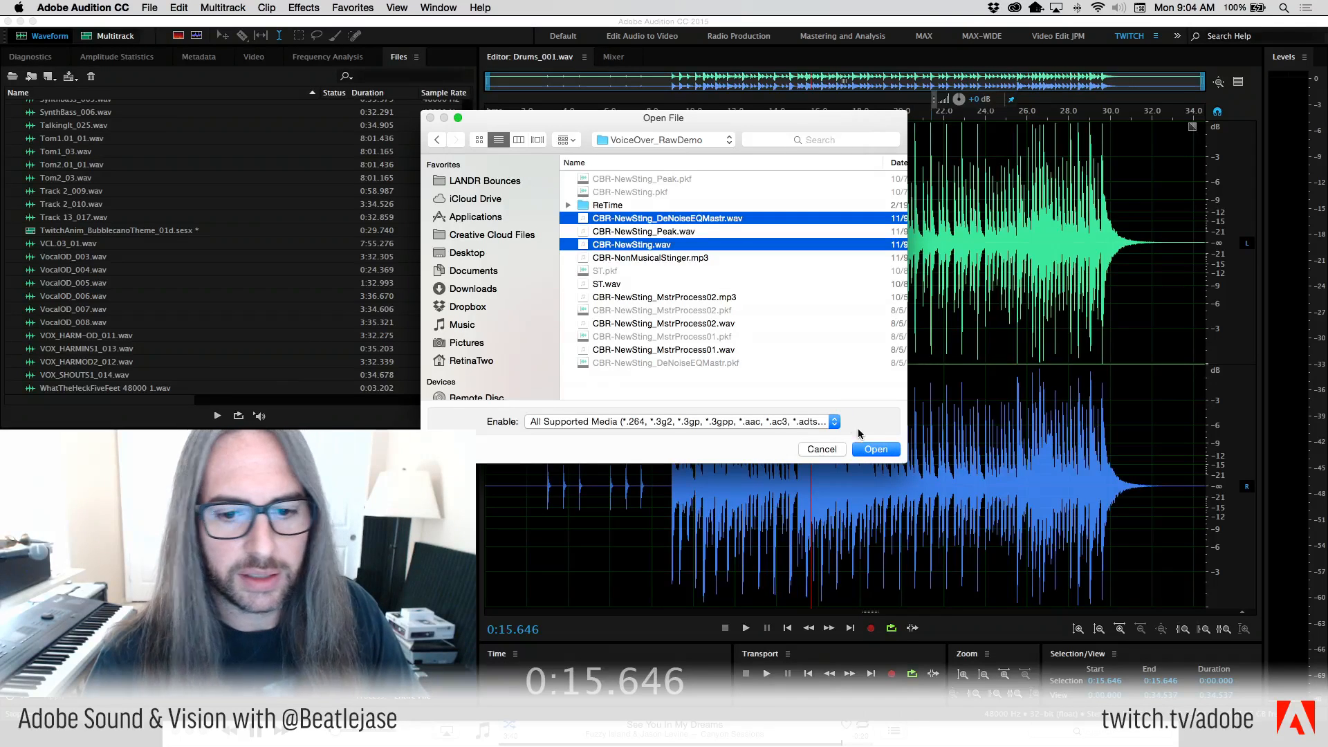
click(884, 449)
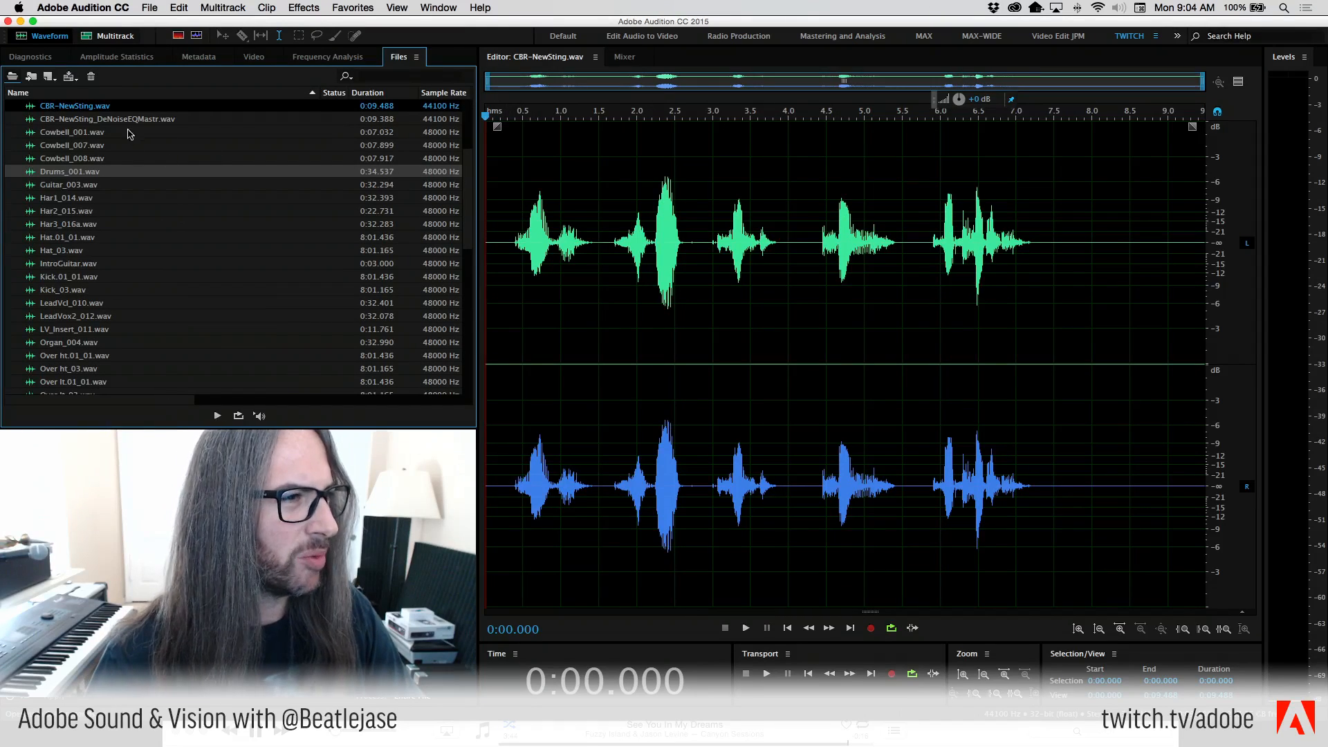
Show CBR-NewSting.wav in the waveform editor and play its opening from about 0.27 s.
double_click(99, 107)
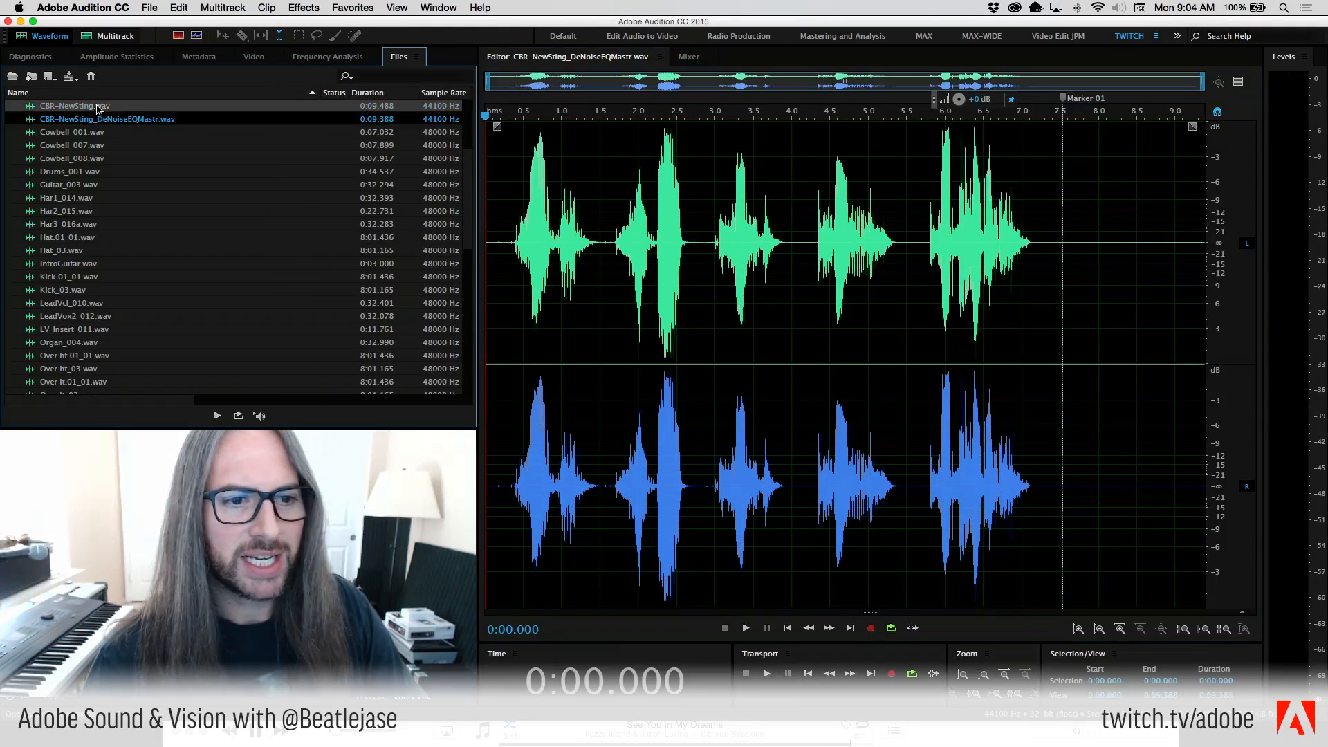
click(505, 212)
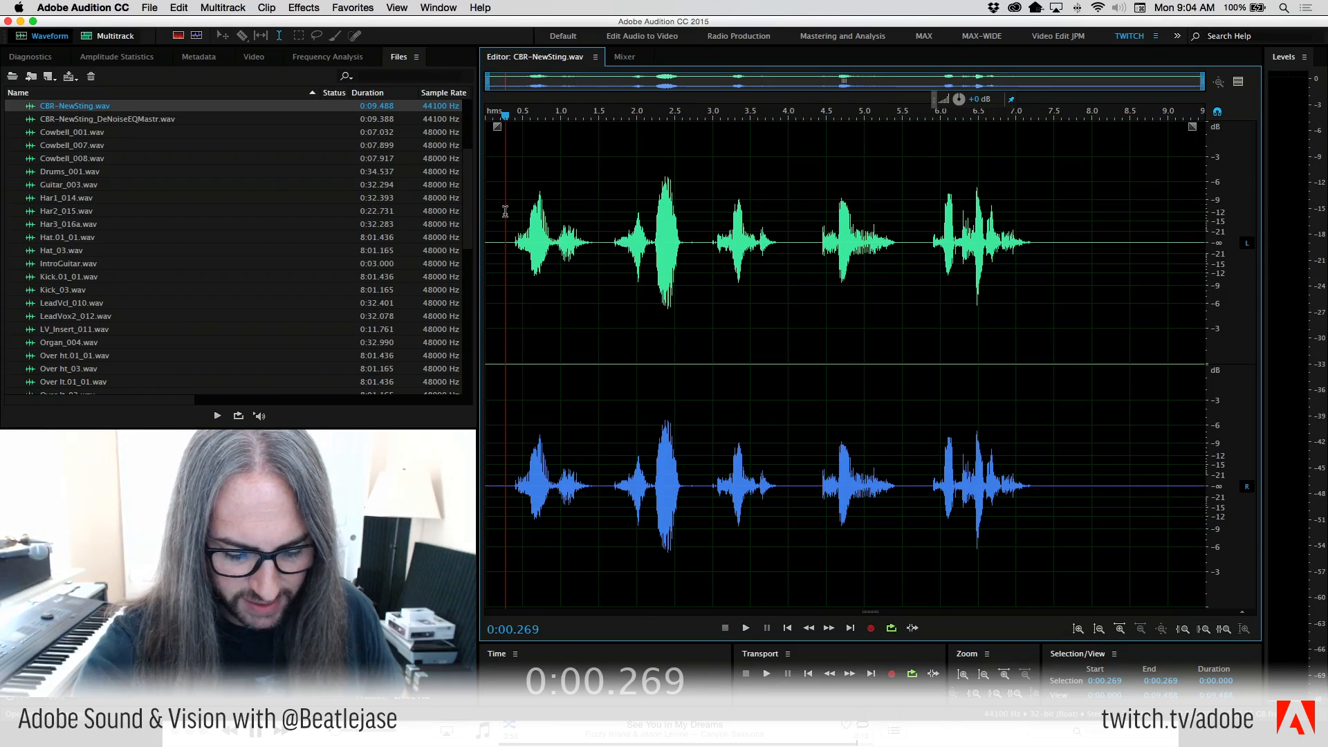
key(space)
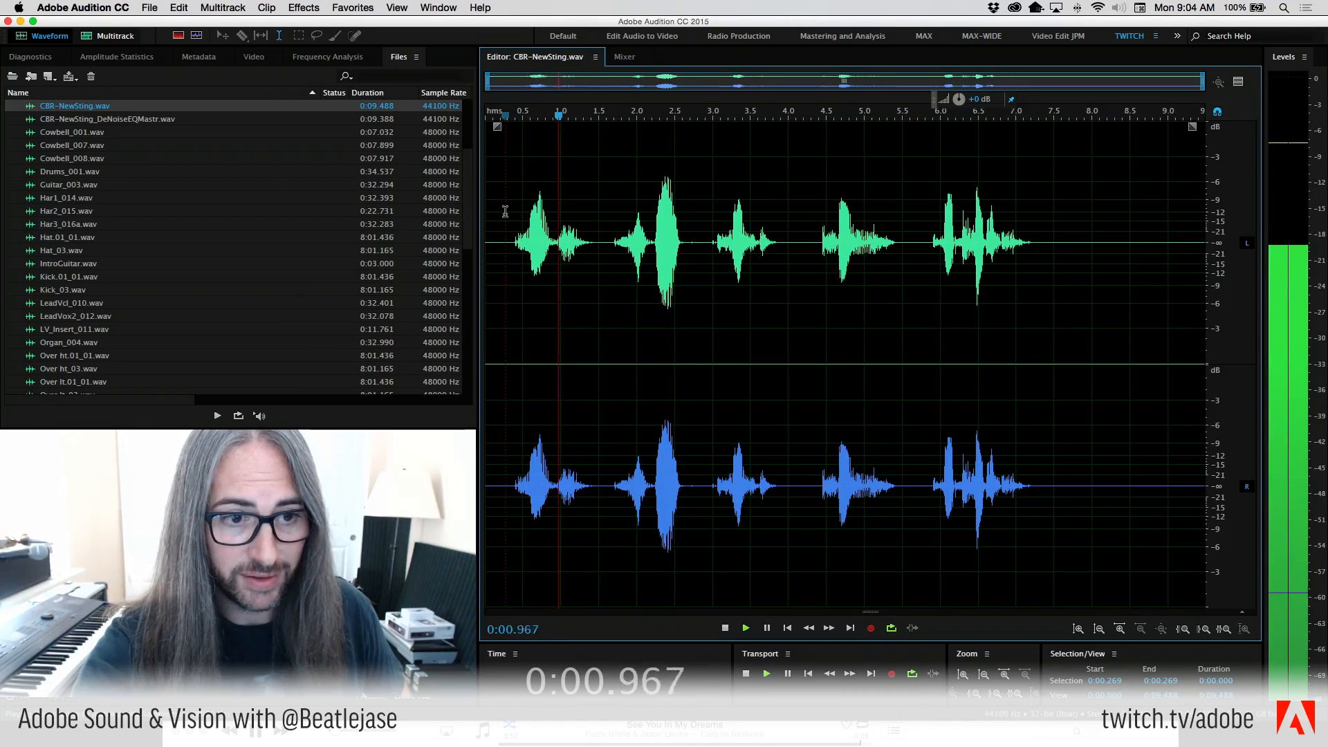
key(space)
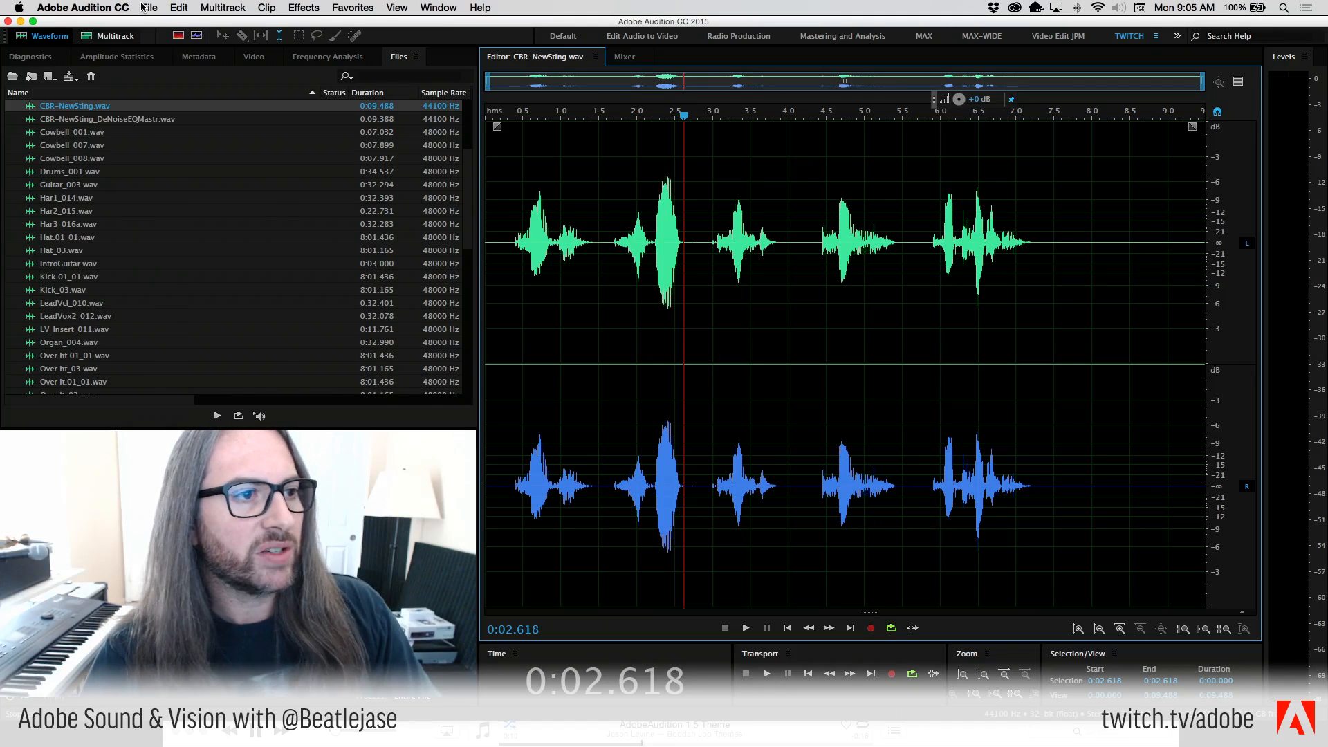
Convert CBR-NewSting.wav to a 48000 Hz mono file with the bit depth set to Same as Source.
click(179, 8)
click(208, 377)
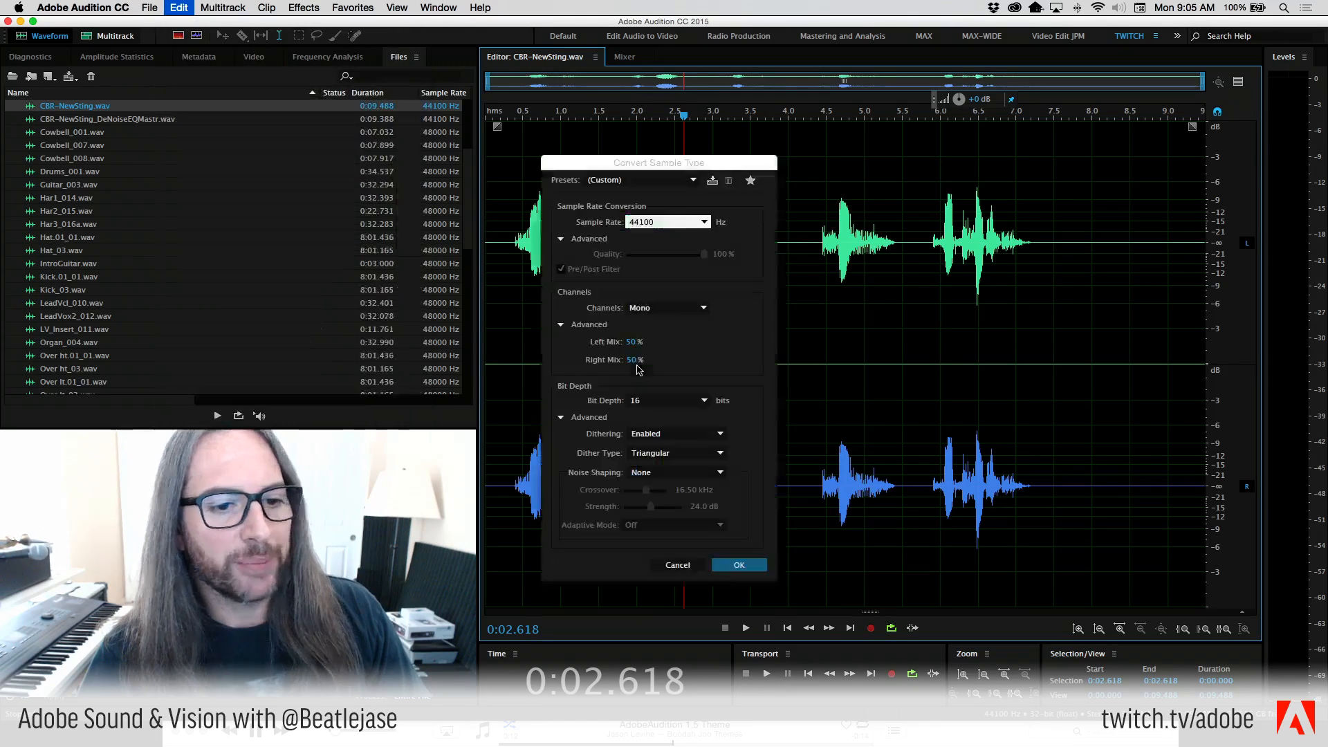
click(704, 401)
click(687, 473)
click(678, 222)
click(706, 222)
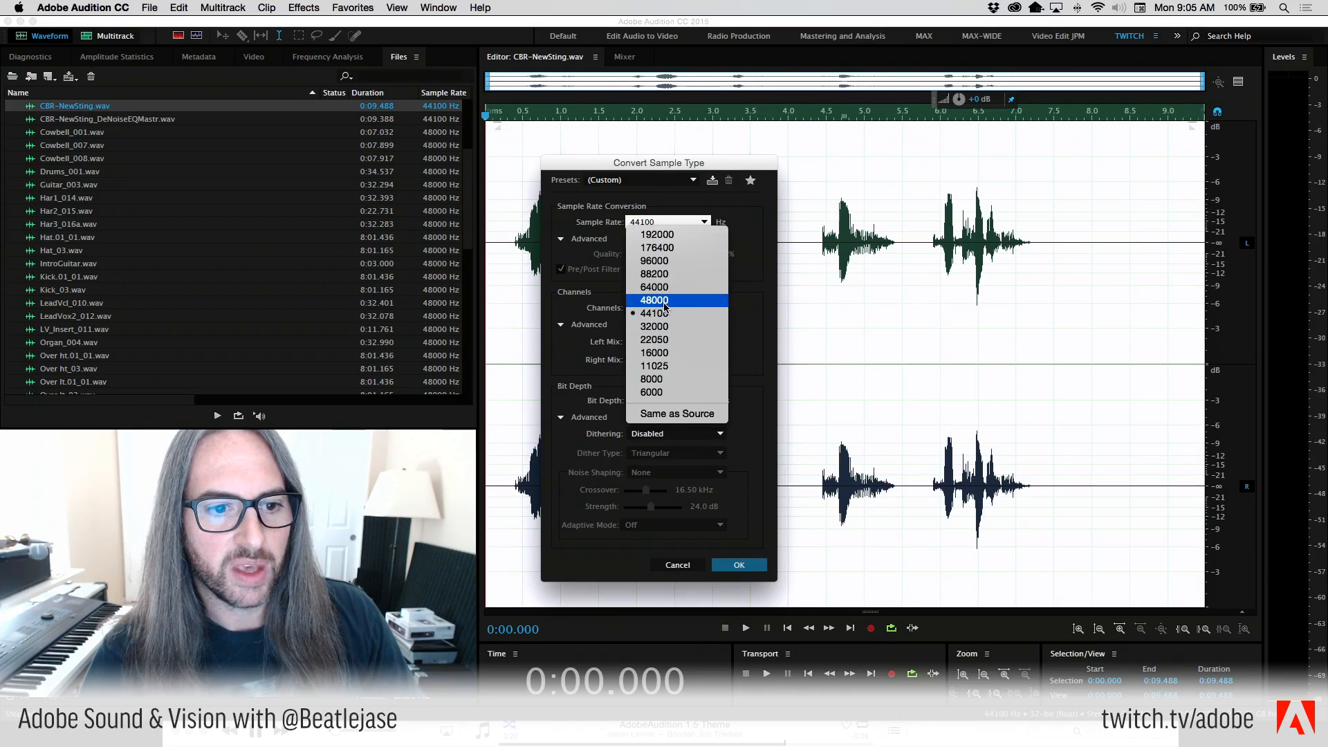
click(692, 300)
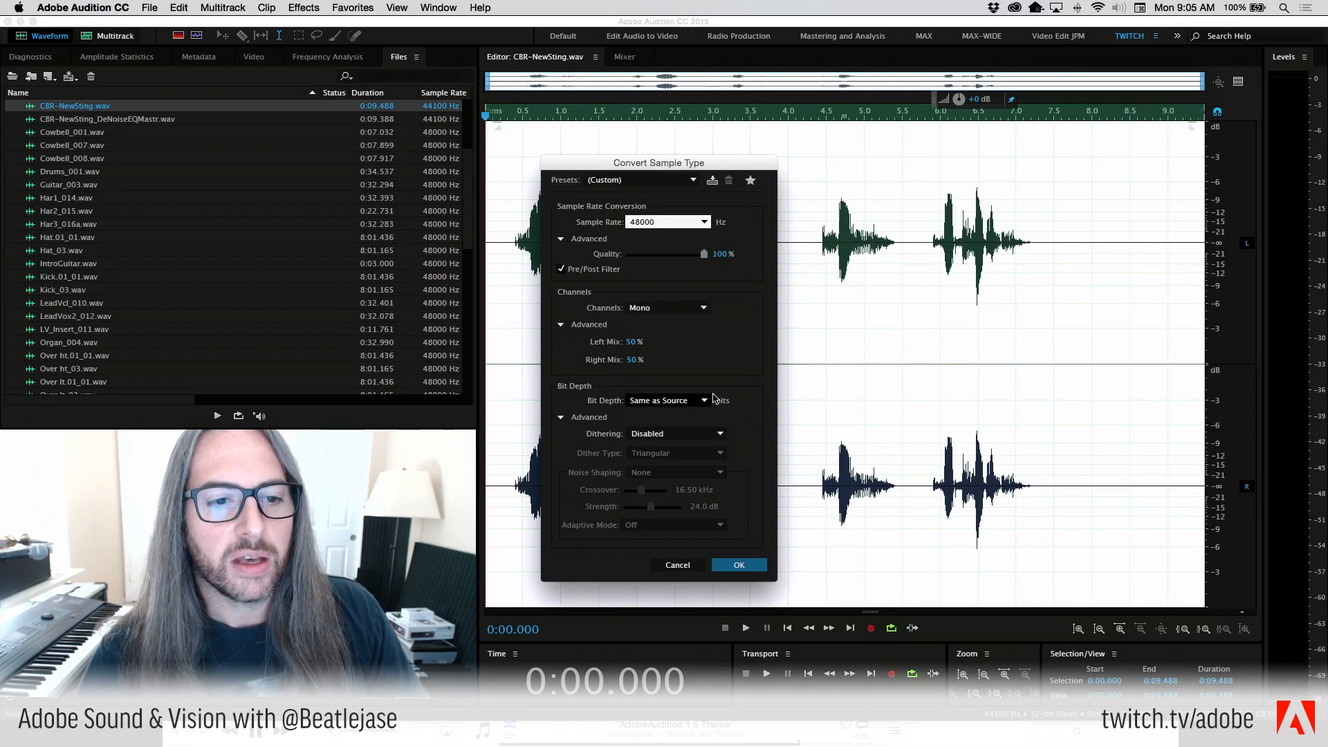
click(755, 570)
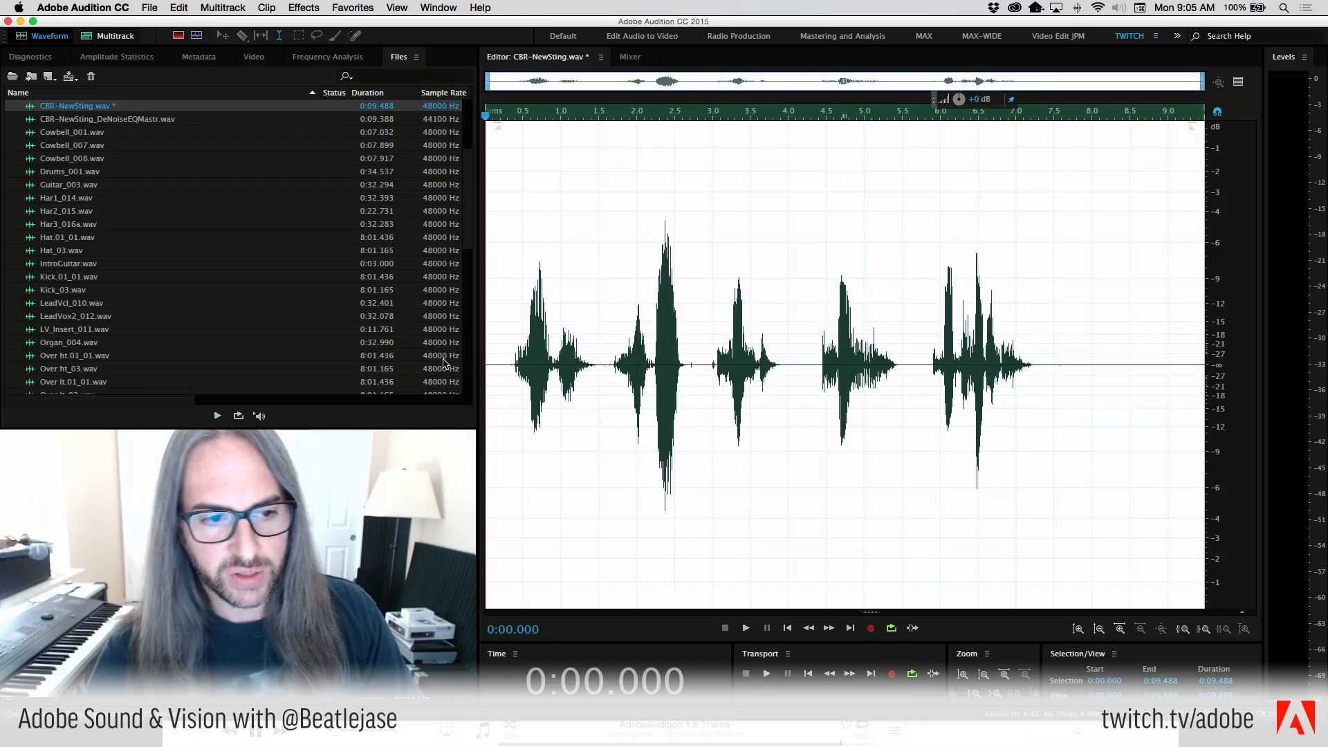
click(503, 354)
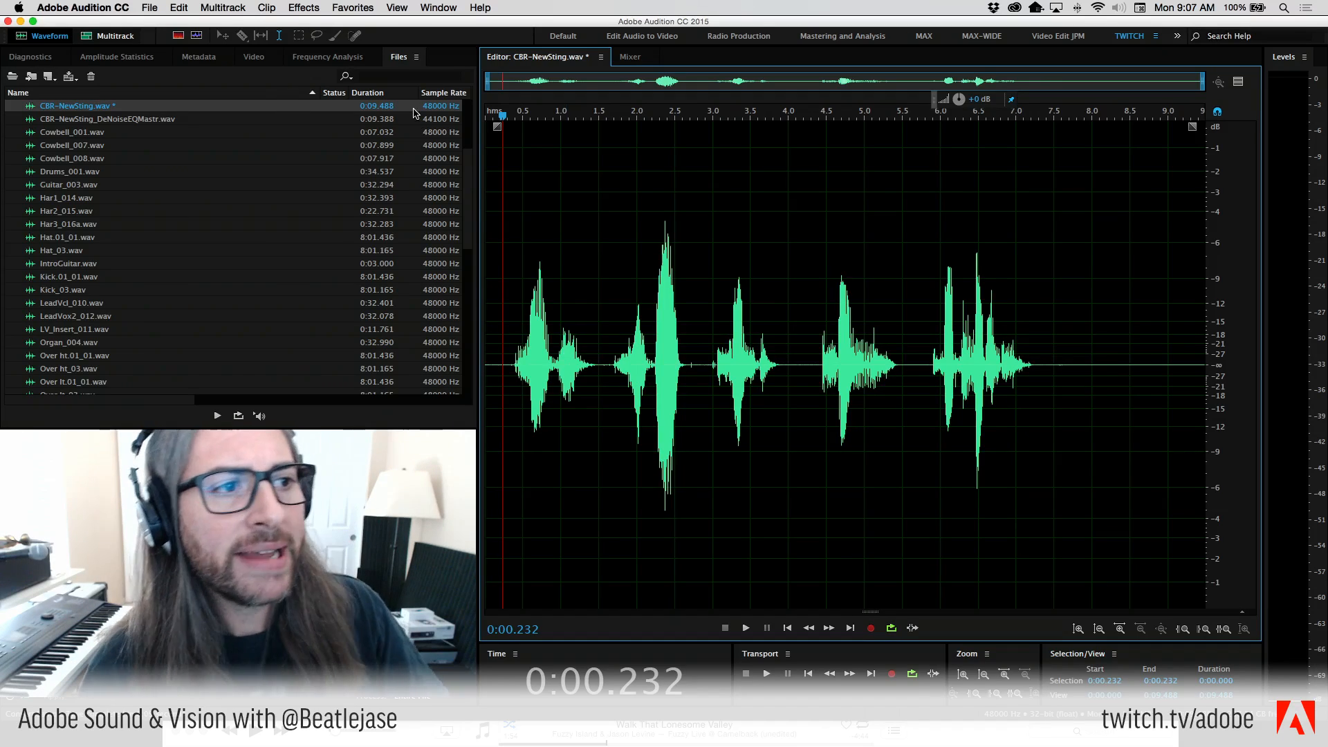
click(304, 8)
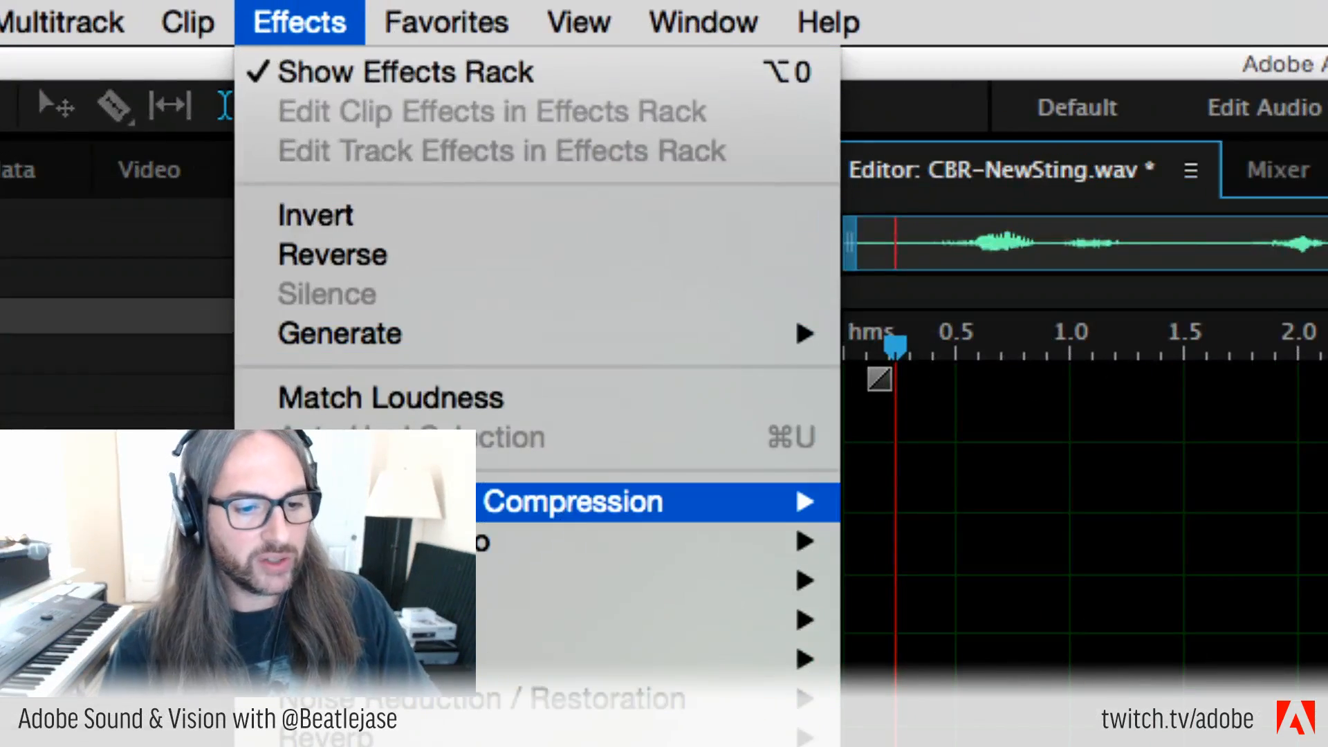
mouse_move(818, 546)
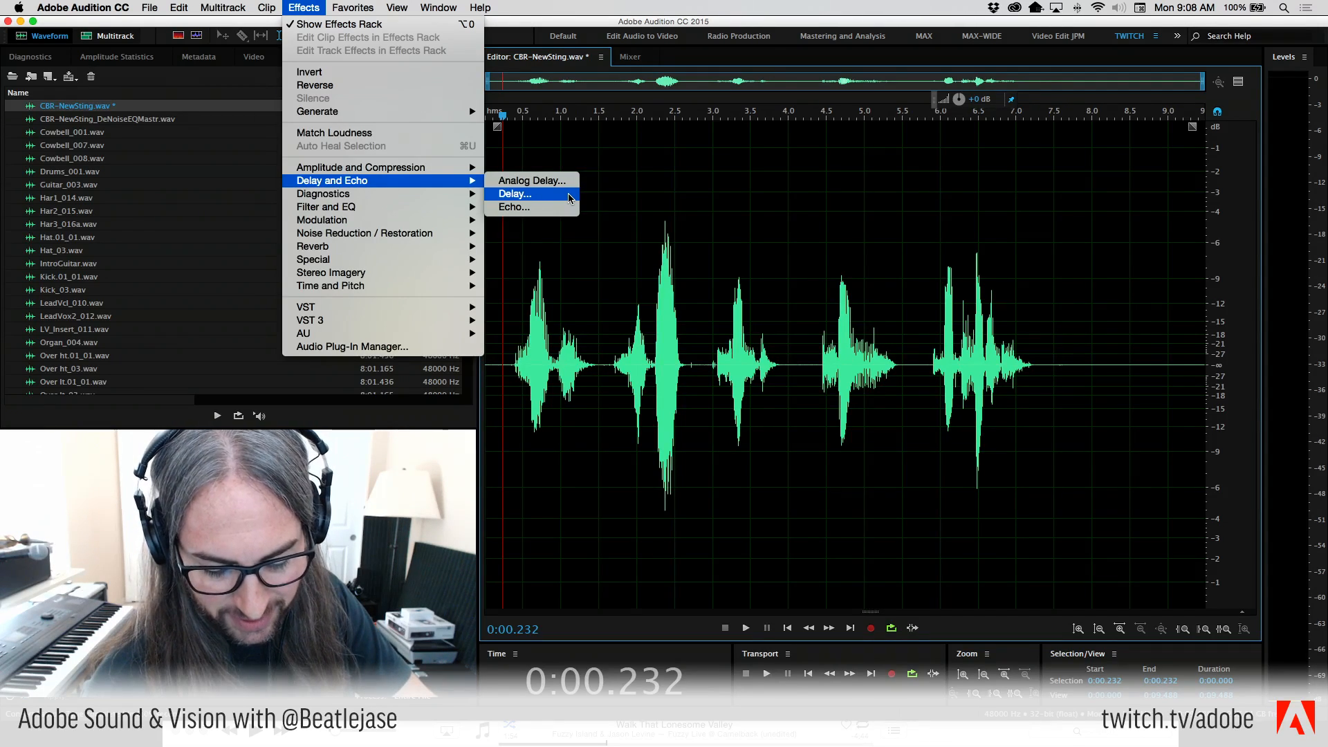
click(672, 150)
click(509, 304)
Play the voice clip from about 0.21 s through its last phrase while examining its frequency analysis on a rescaled decibel axis.
drag(509, 119, 500, 118)
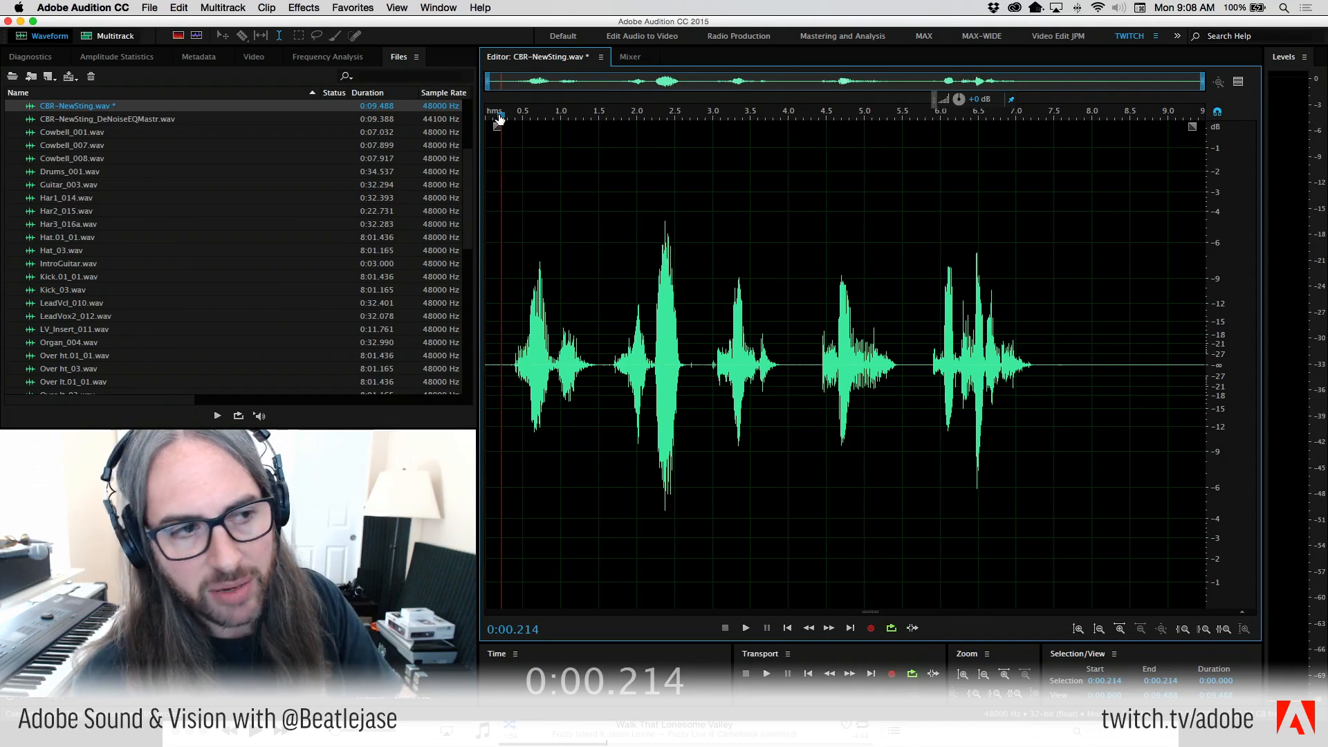
click(308, 61)
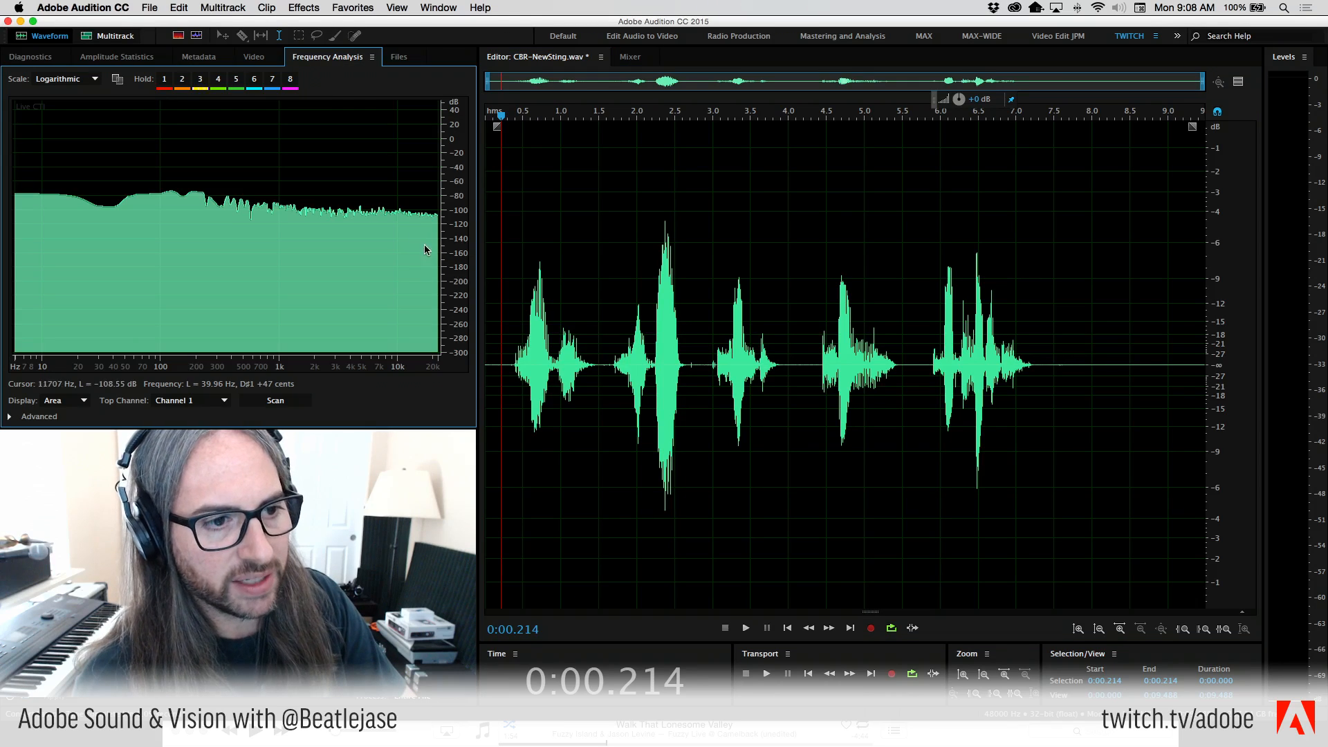
drag(454, 248, 451, 115)
key(space)
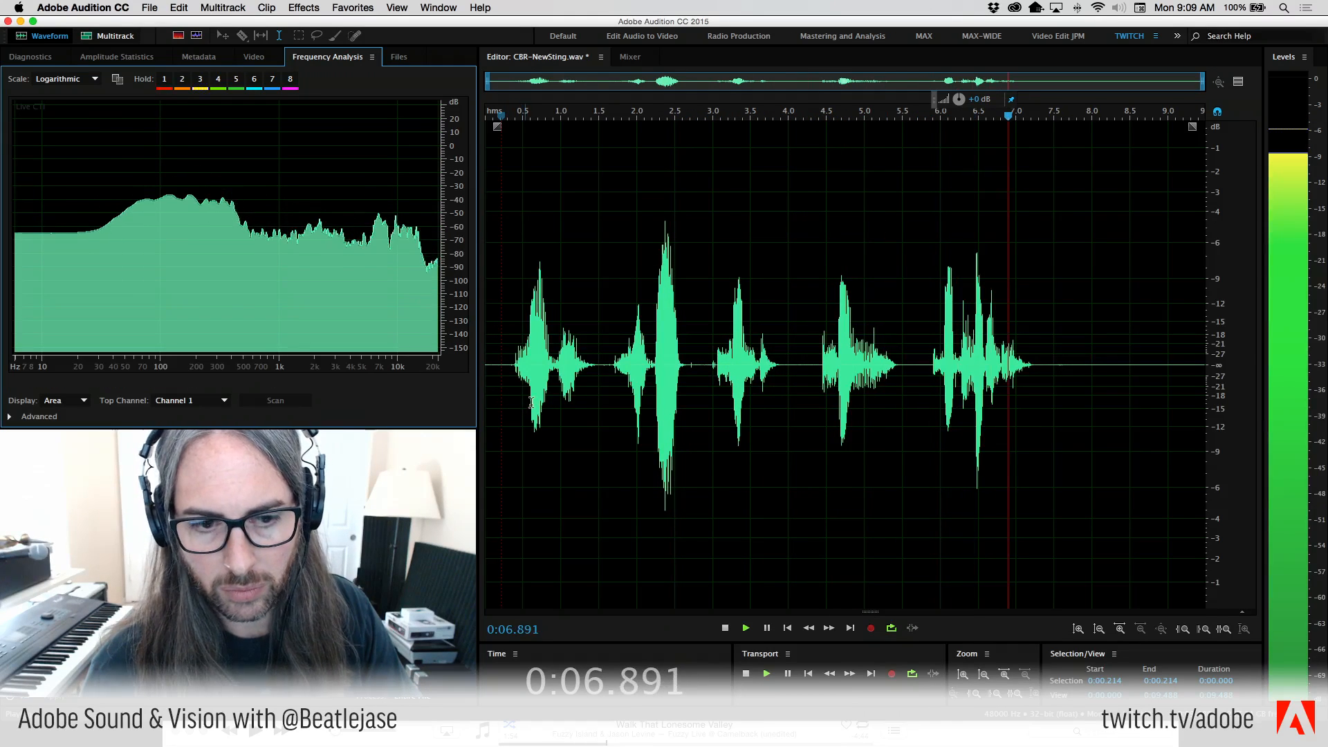
key(space)
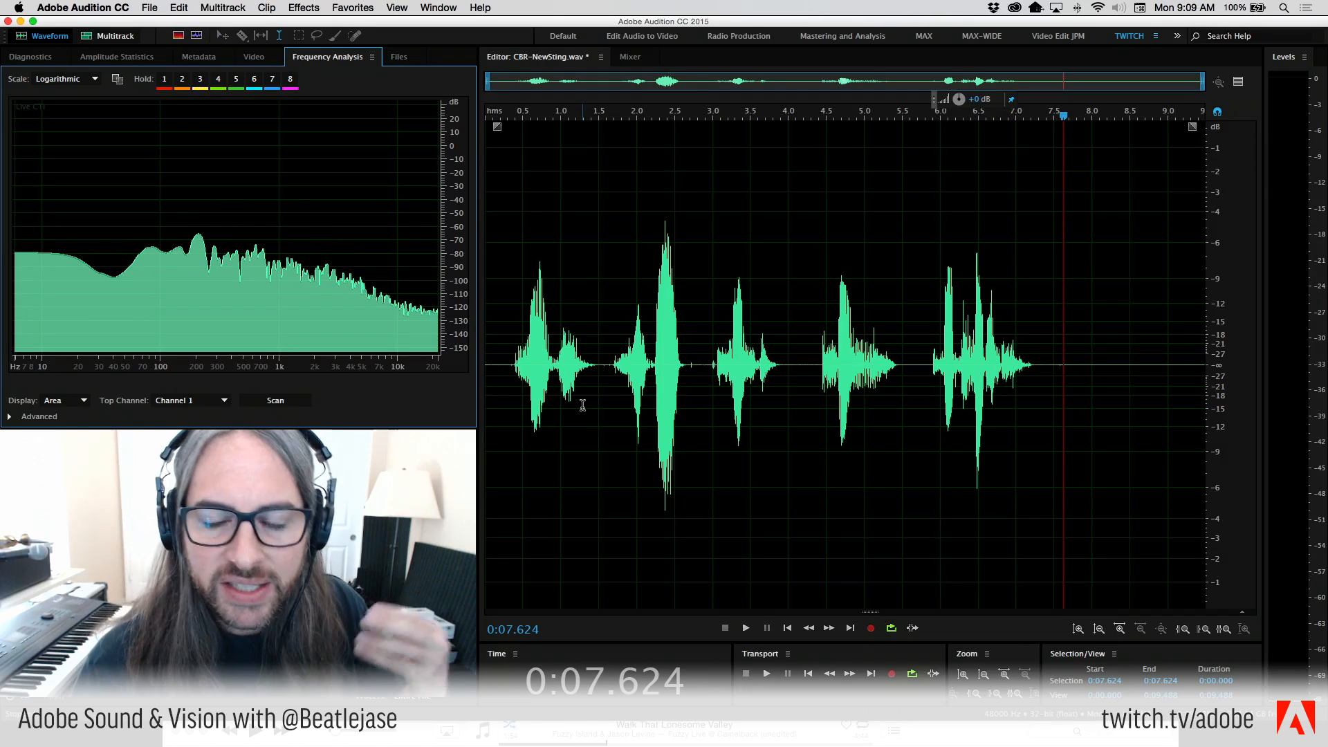
Open the Waves L3-LL Ultra Mono effect from the VST 3 dynamics effects for the voice clip.
click(304, 8)
mouse_move(410, 184)
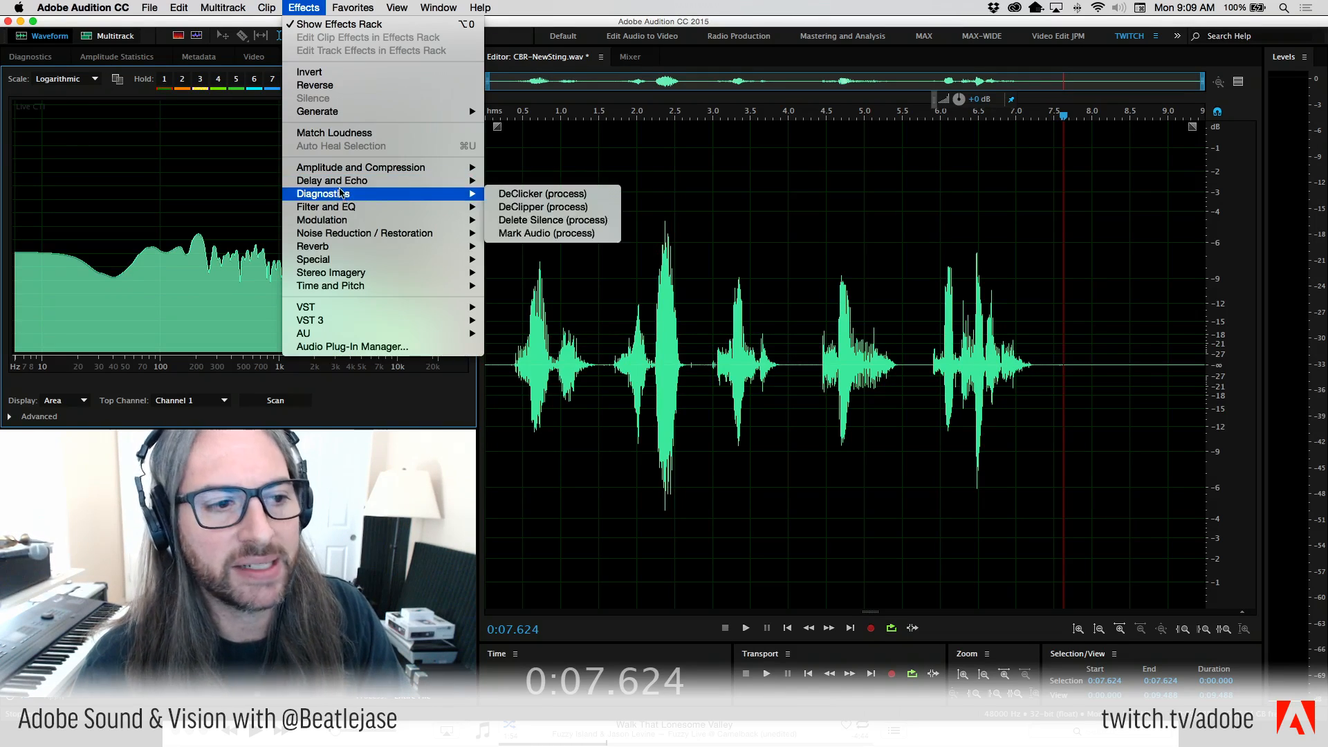
mouse_move(352, 171)
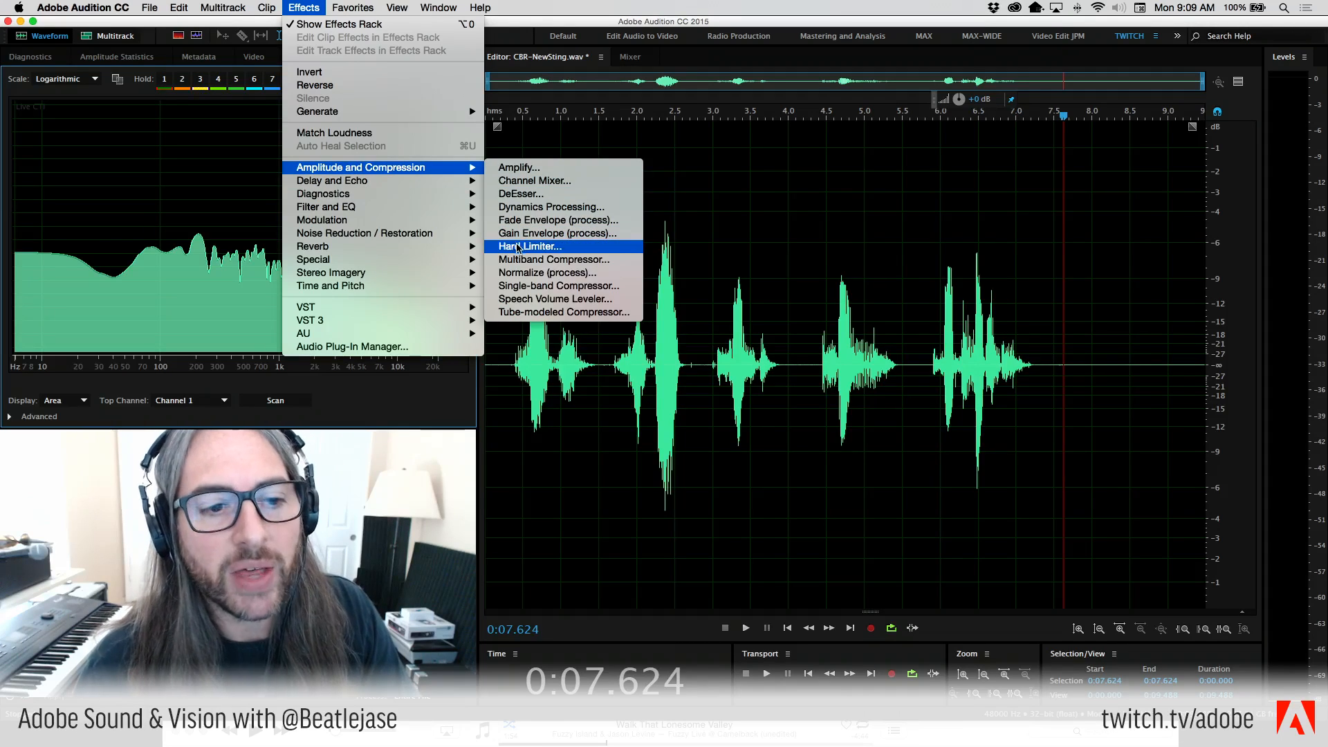
mouse_move(411, 321)
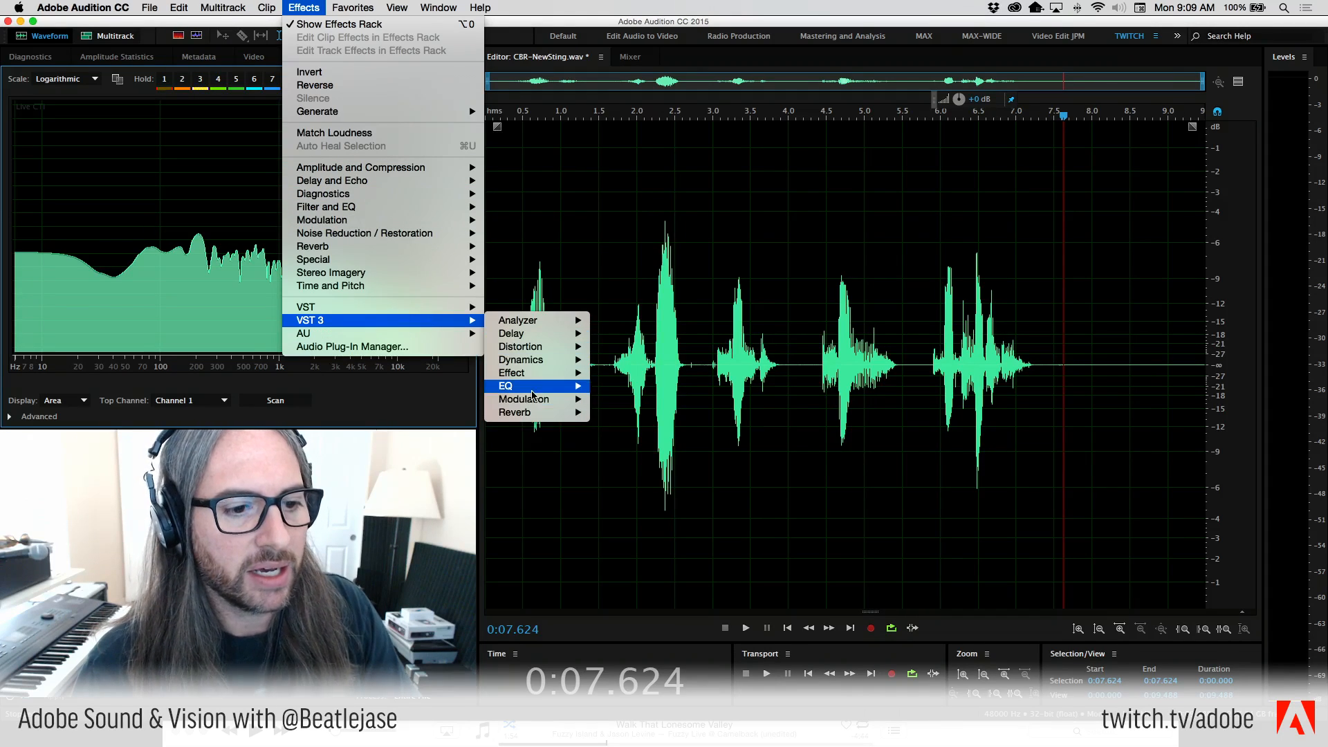
mouse_move(556, 361)
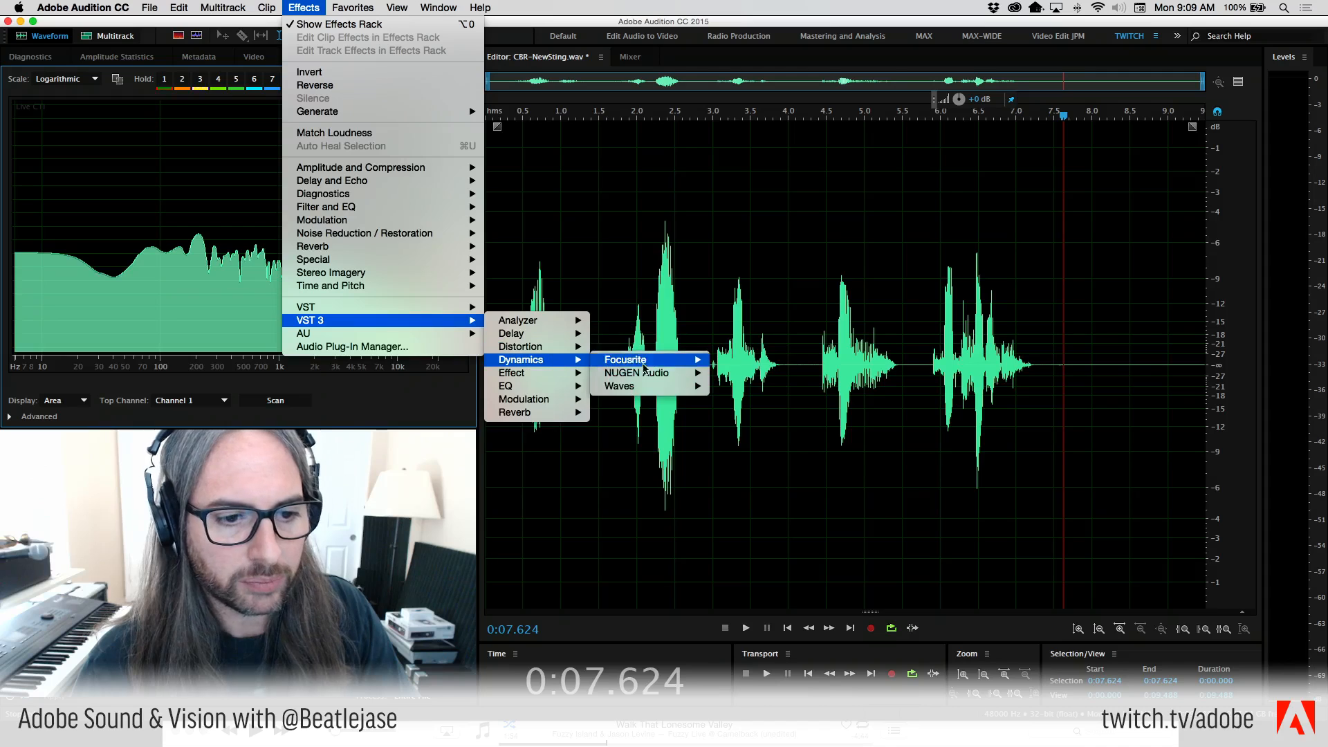
mouse_move(669, 388)
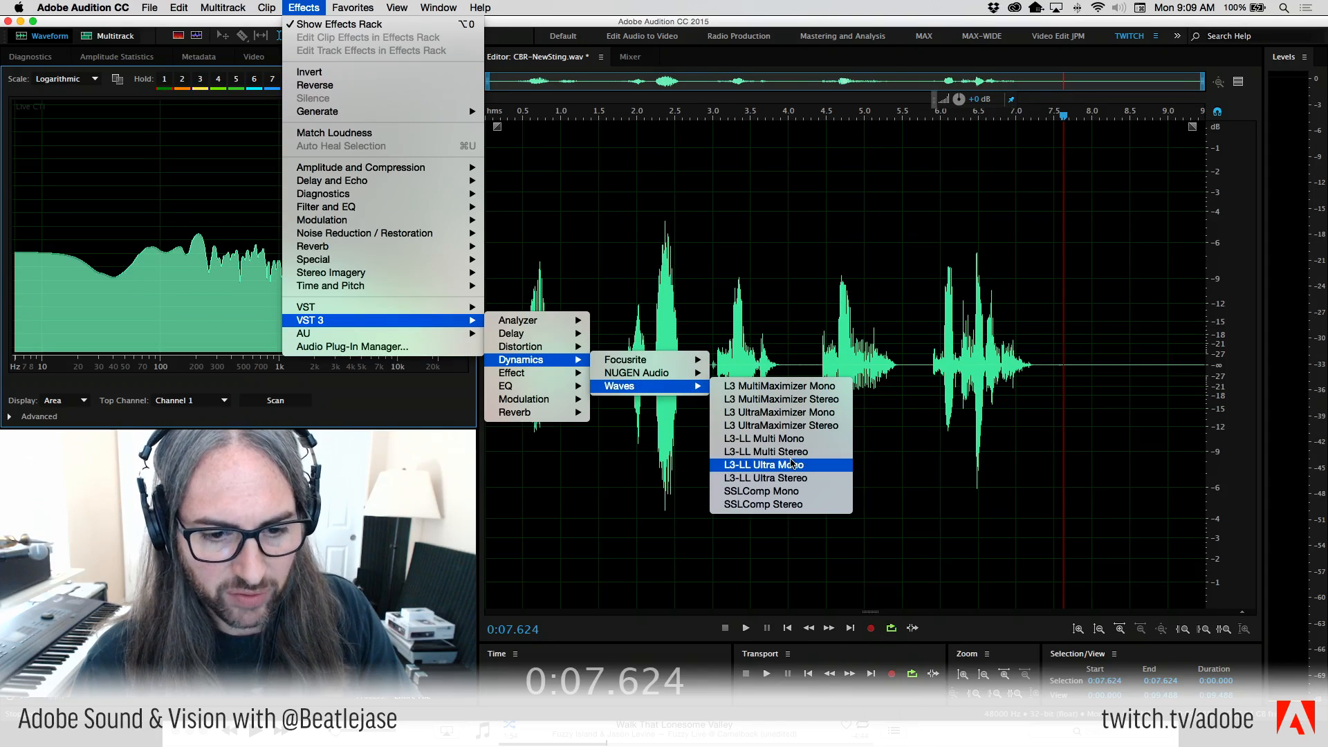
click(801, 465)
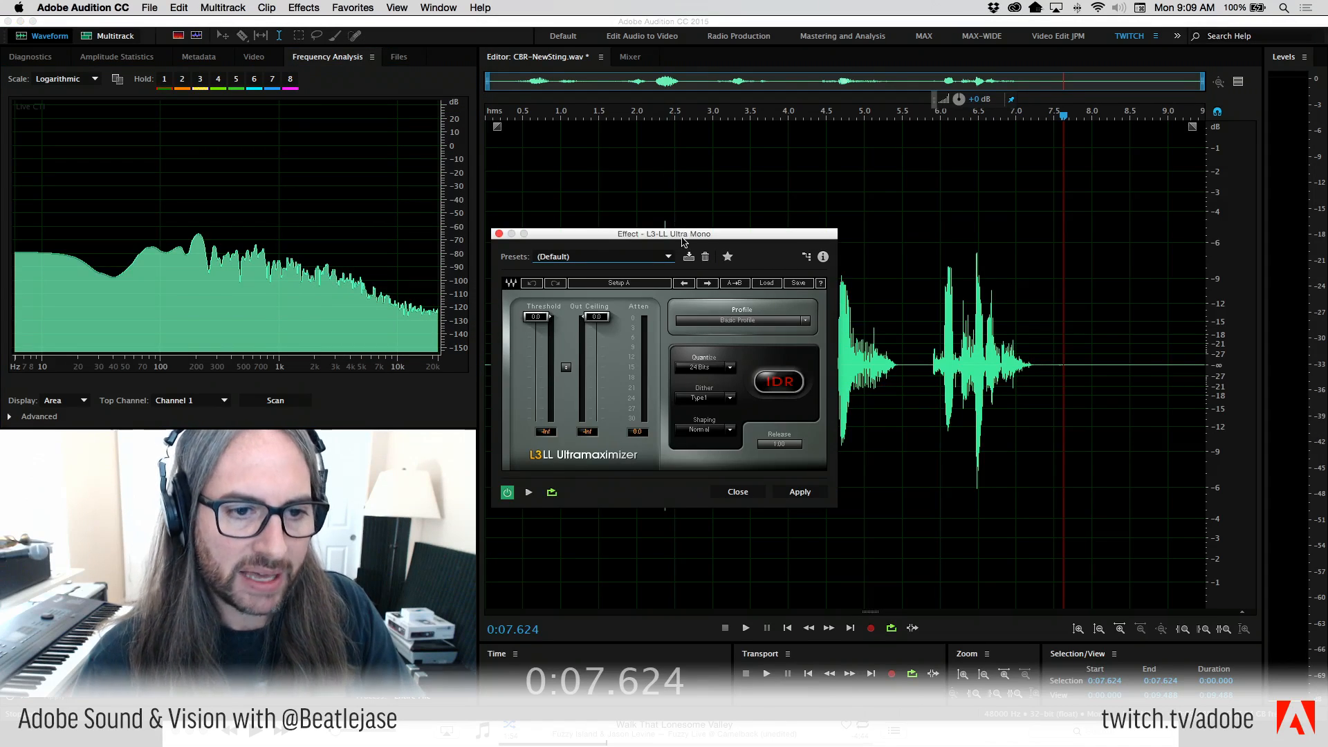
Load the Track Slammer factory preset in the L3-LL Ultramaximizer, preview it from near the clip's start and apply it.
drag(758, 188, 900, 36)
drag(752, 117, 752, 123)
click(986, 84)
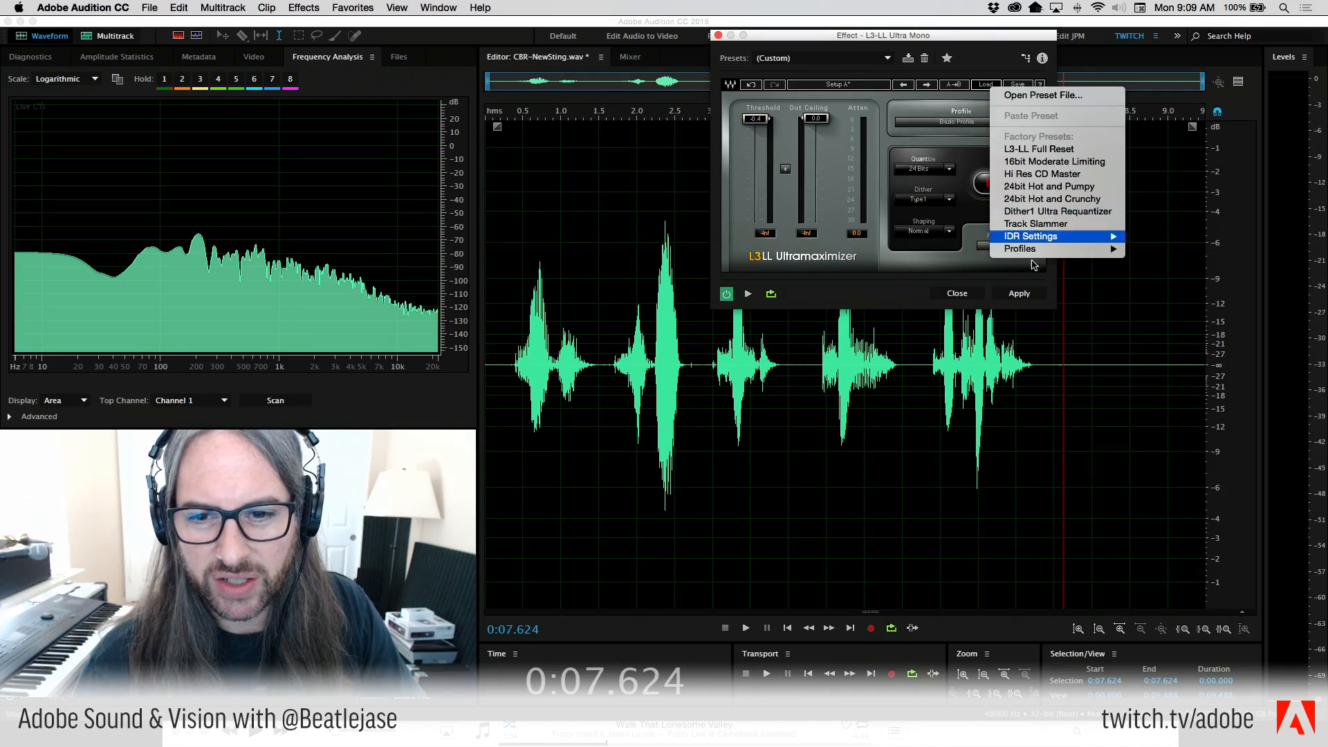
click(1043, 224)
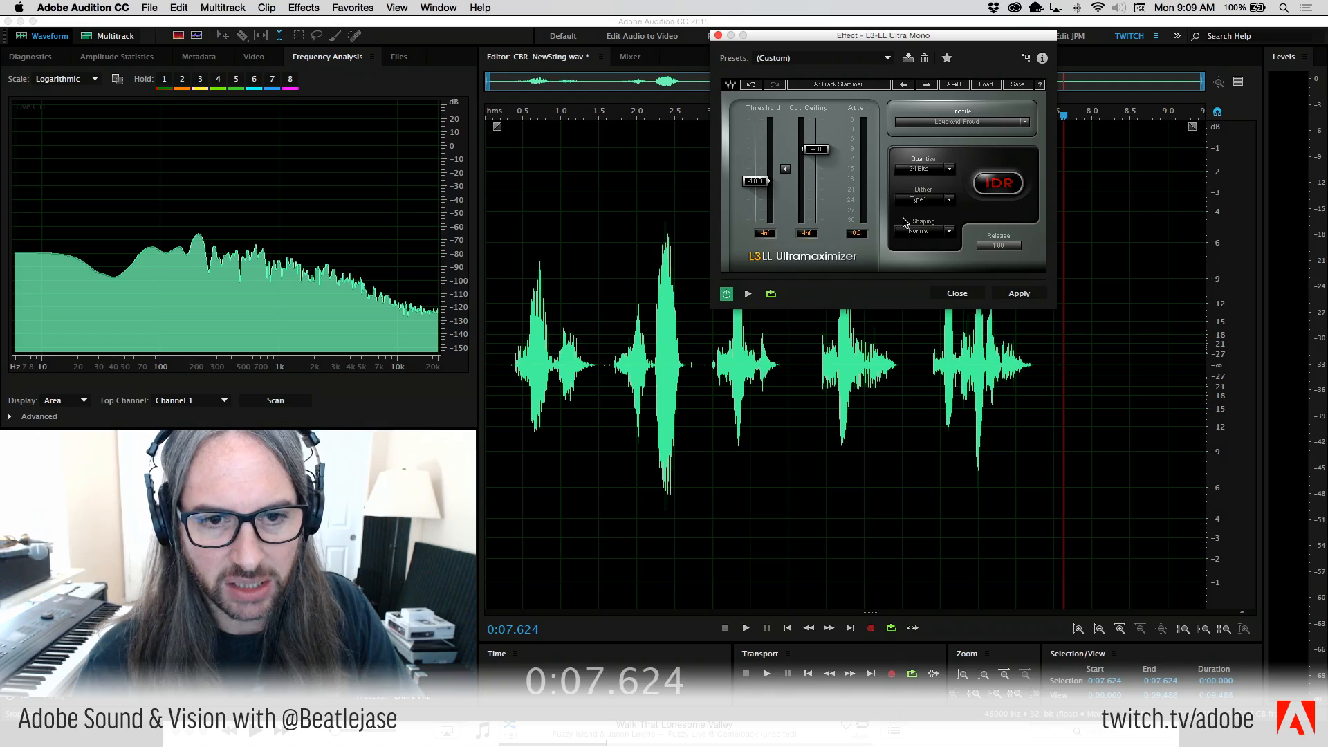
click(503, 271)
key(space)
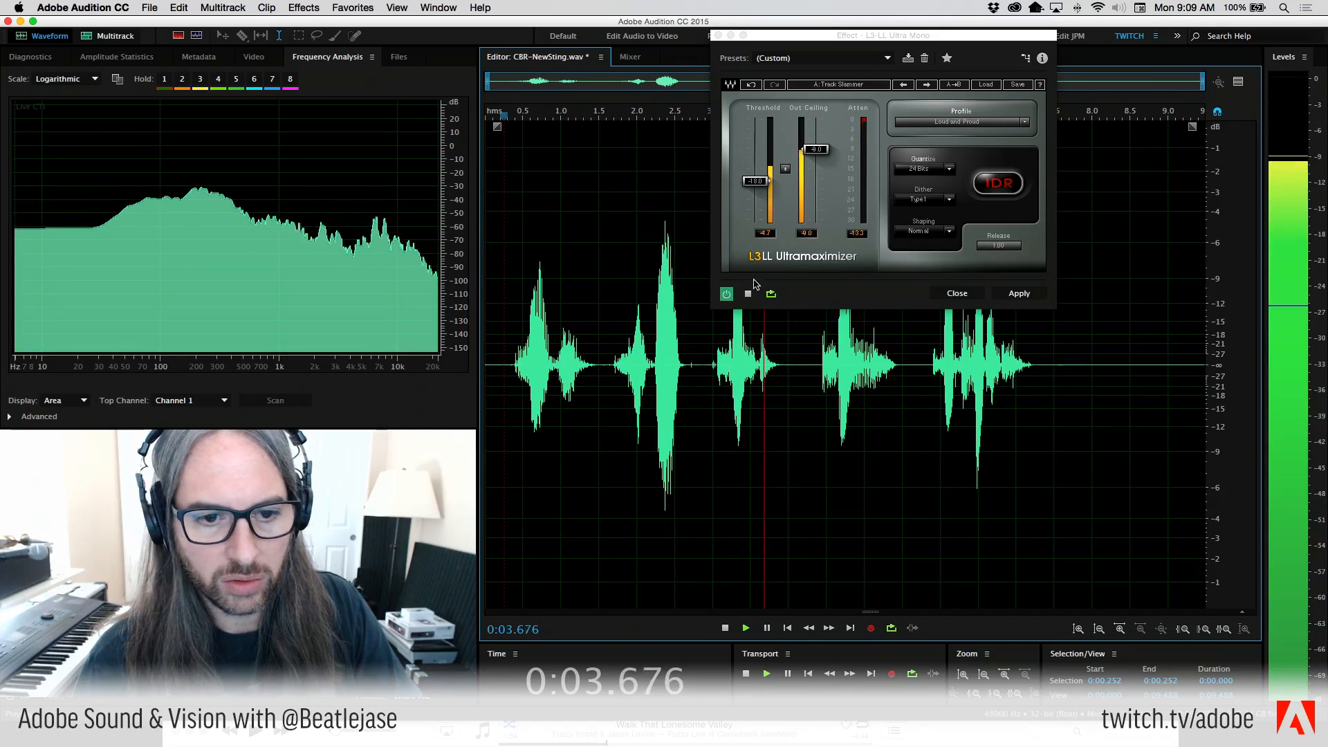
click(1019, 294)
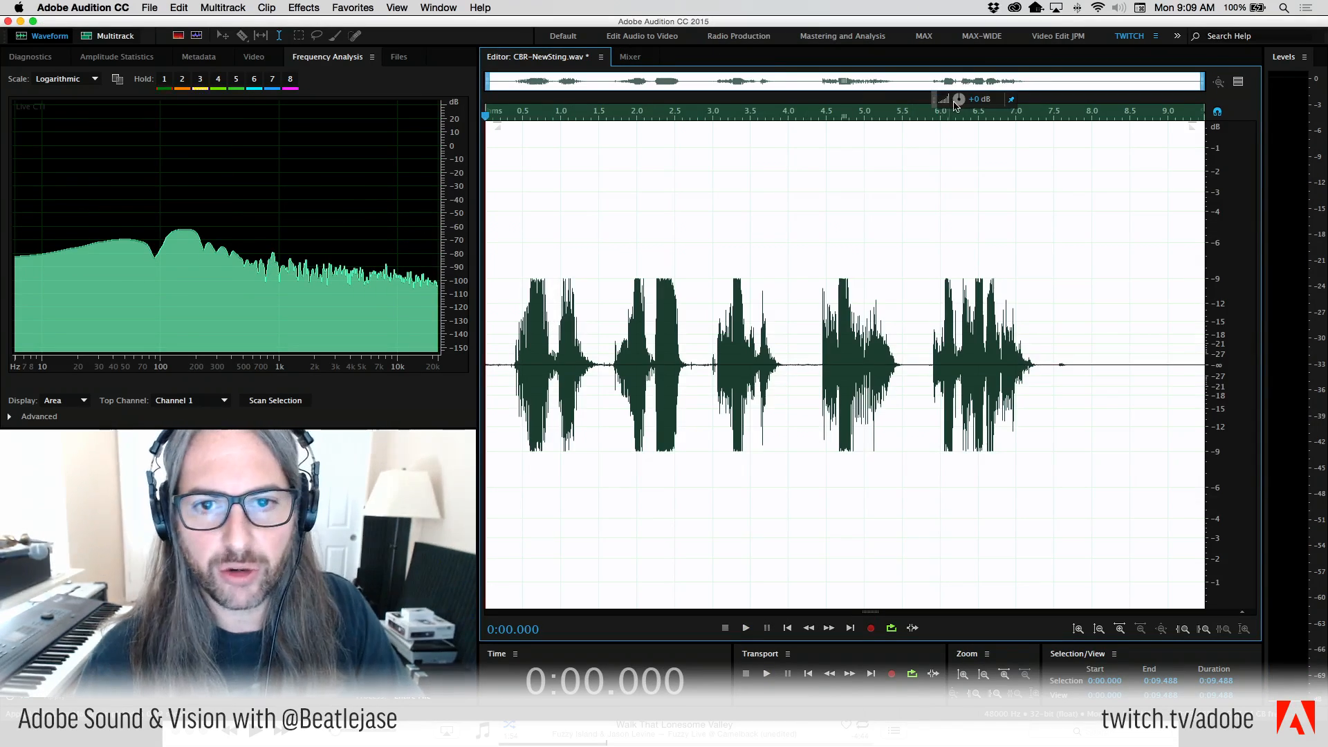
Raise the whole clip's amplitude until its peaks reach about -1 dB, and place the playhead at about 0.29 s.
drag(958, 101, 972, 103)
click(505, 271)
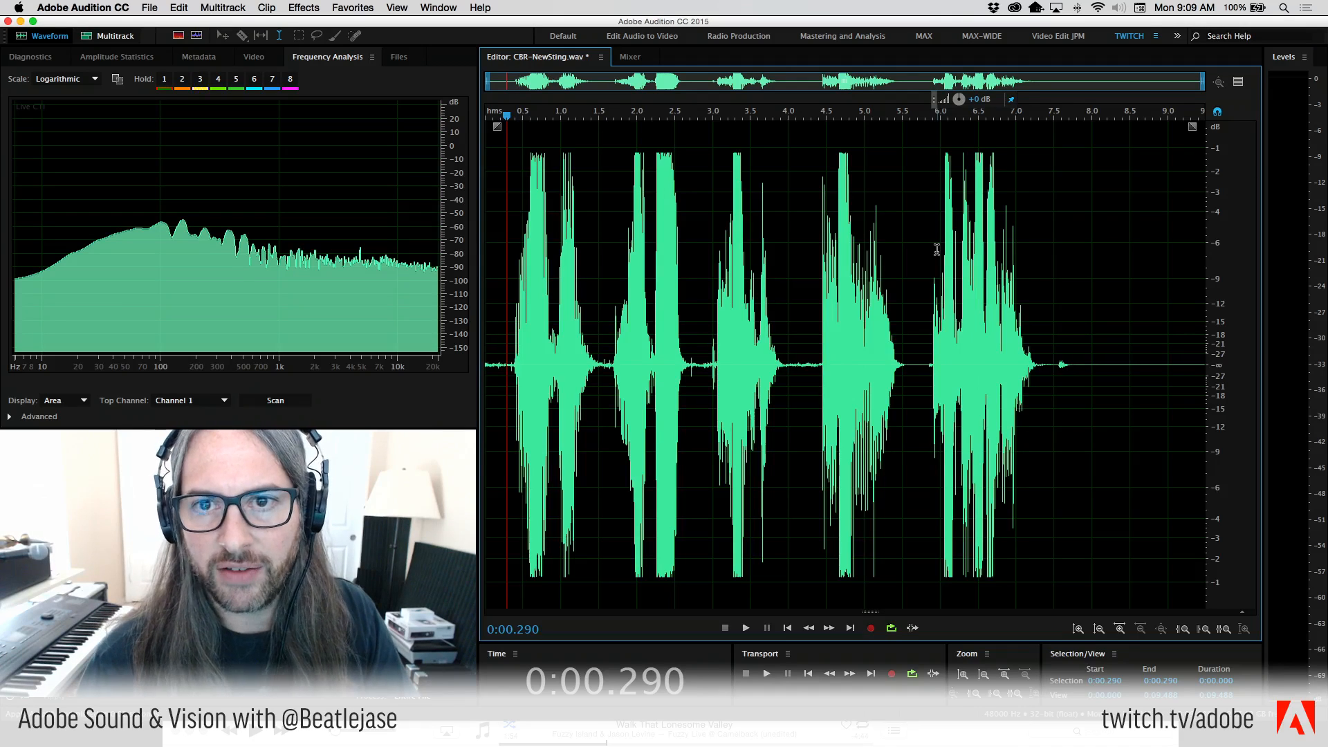
Open the Delay effect for the voice clip and set its delay time to 30 ms.
click(306, 7)
mouse_move(315, 180)
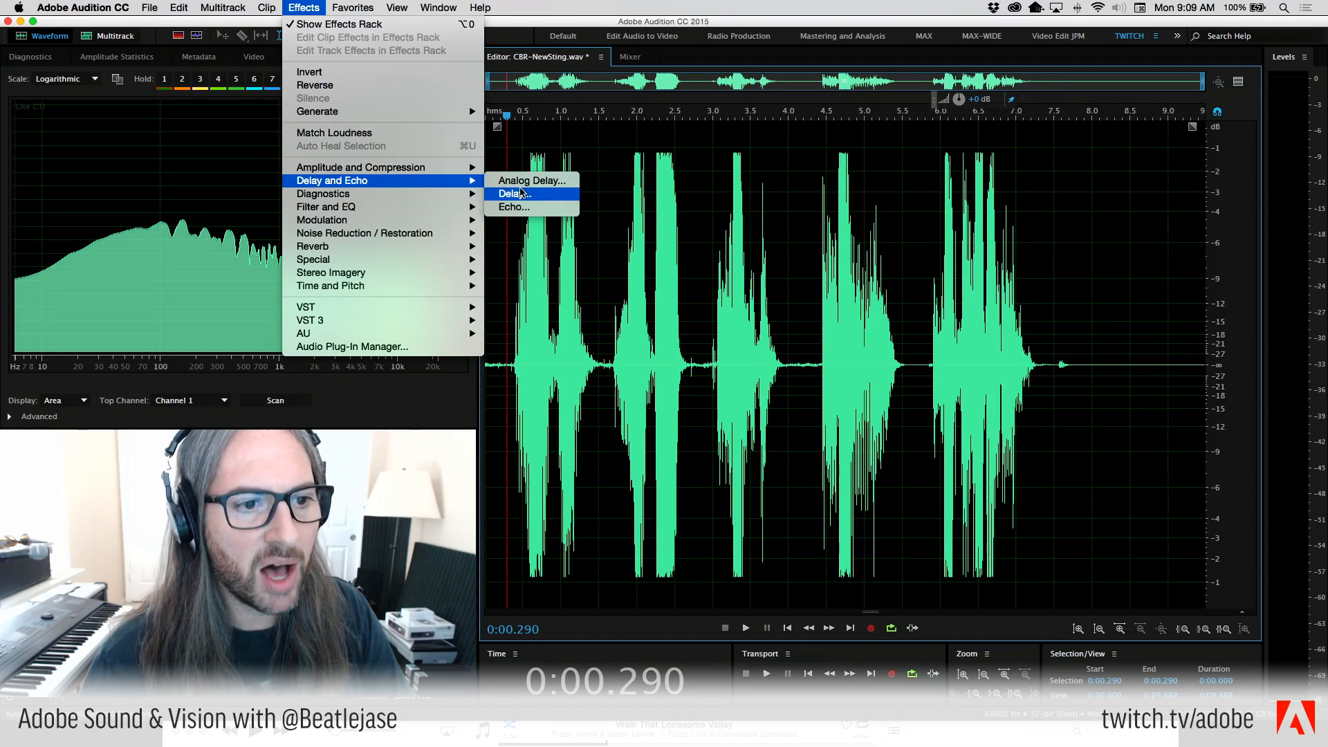
click(520, 193)
drag(902, 114, 822, 82)
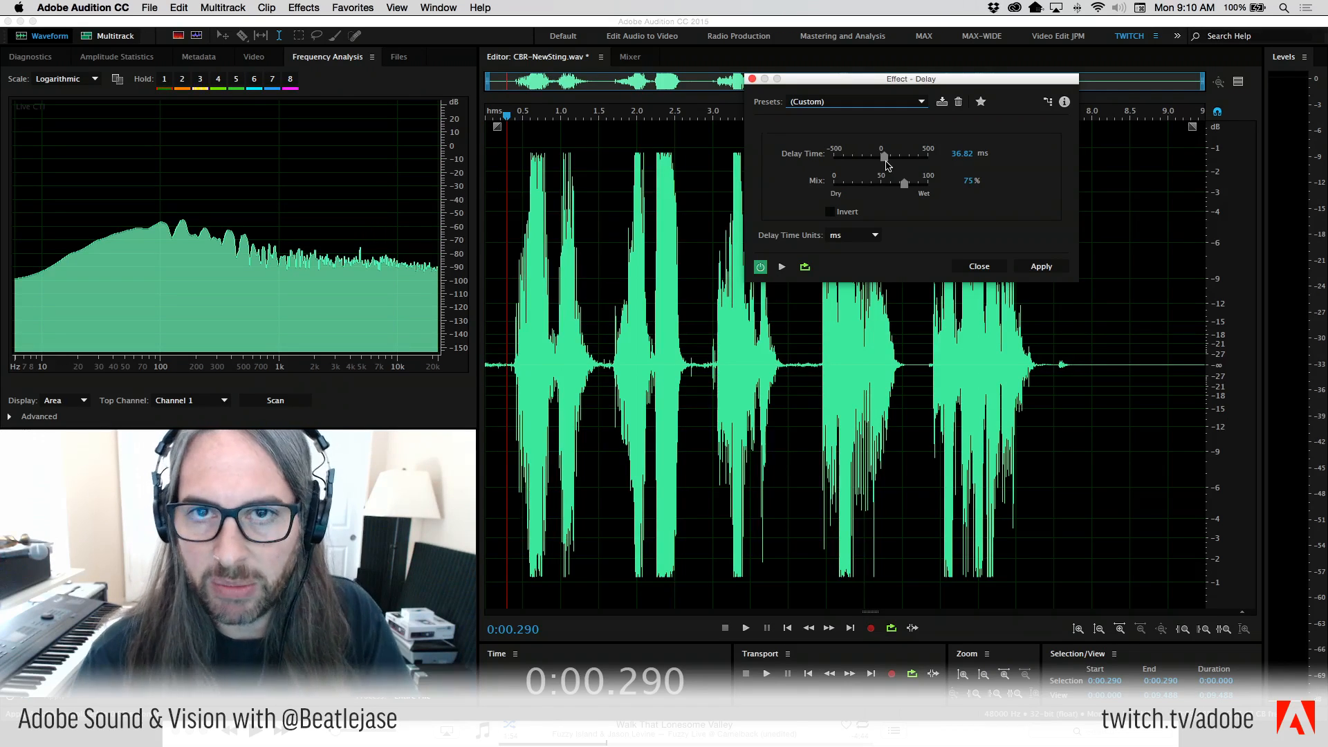
click(961, 154)
text(30)
key(Return)
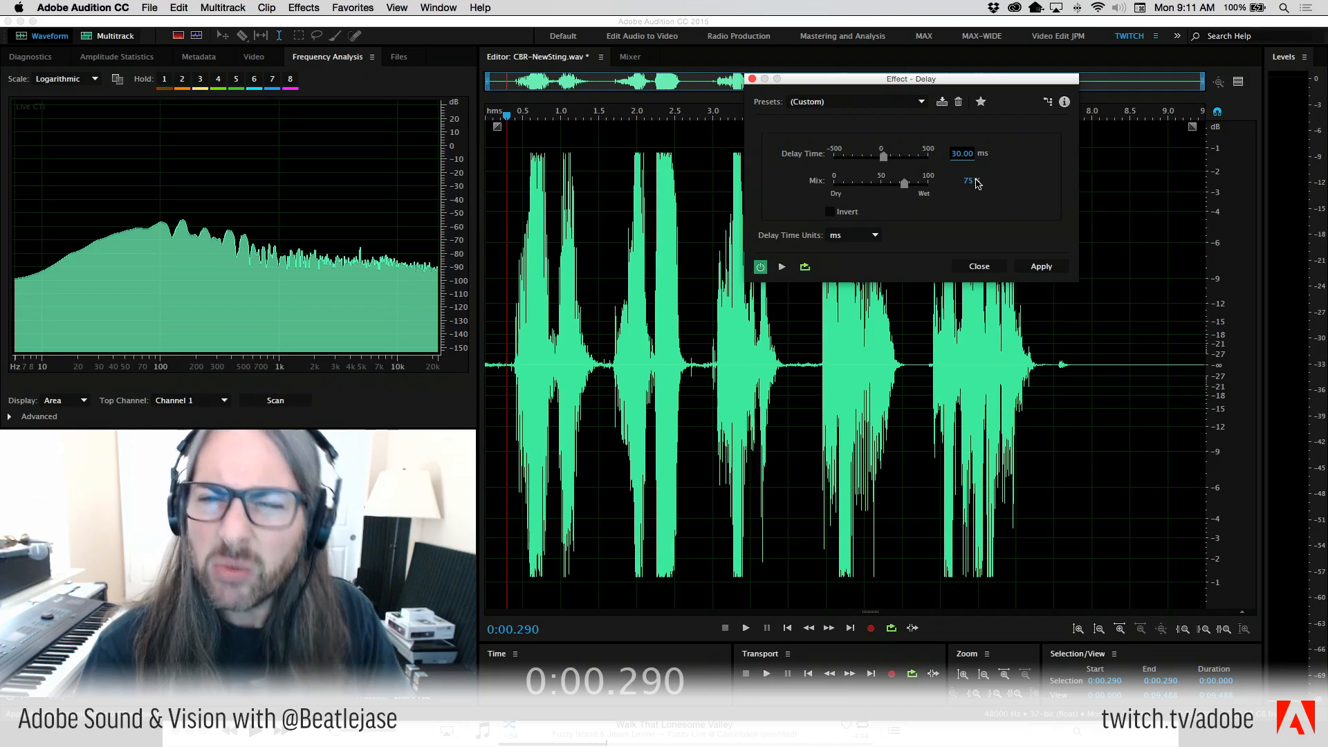
Lower the delay time to 4.40 ms and preview the voice clip from about 0.28 s through its last phrase.
drag(894, 74, 816, 4)
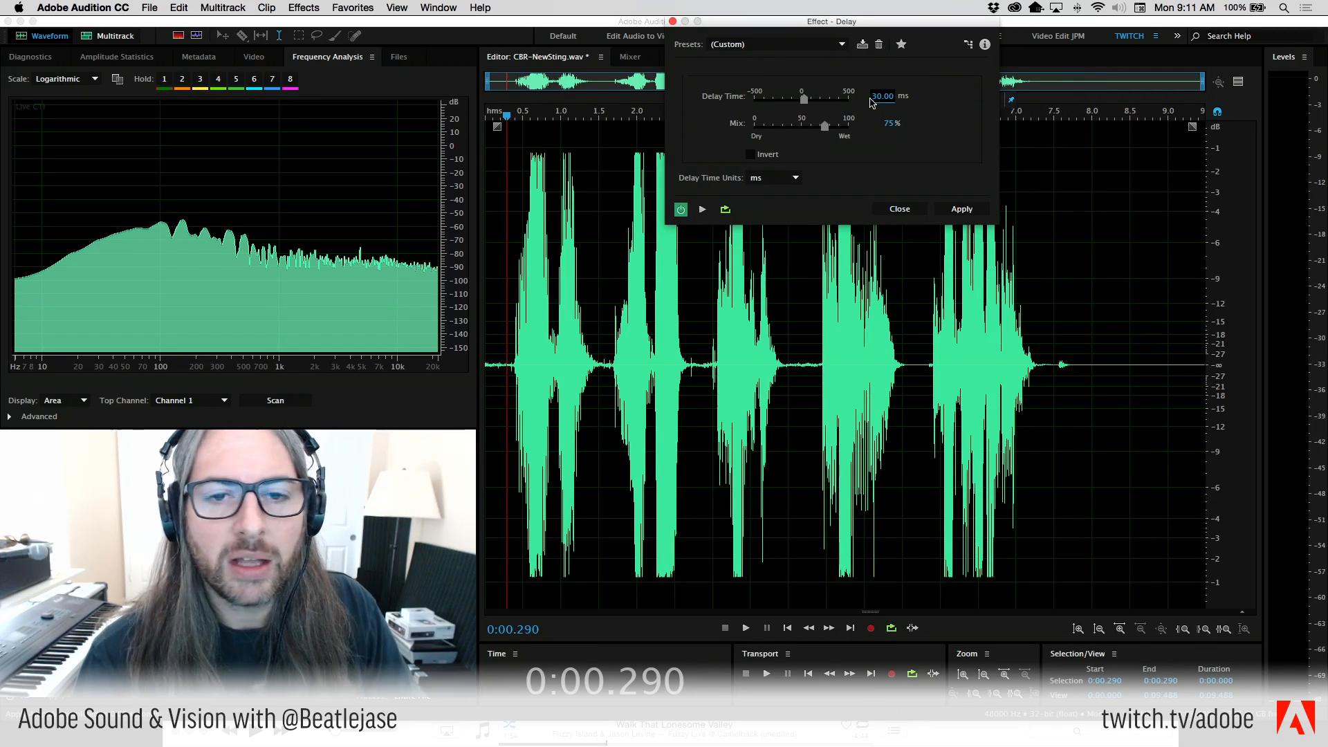
drag(885, 99, 719, 105)
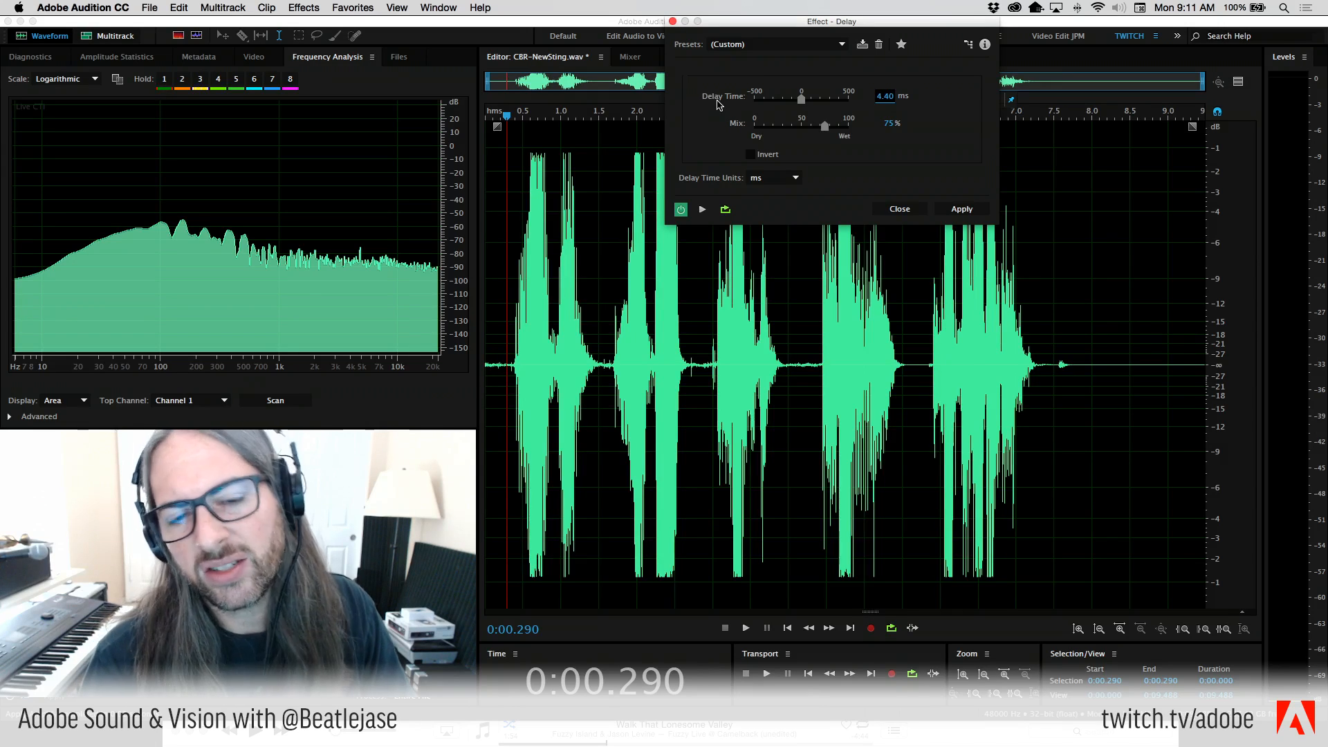
click(504, 308)
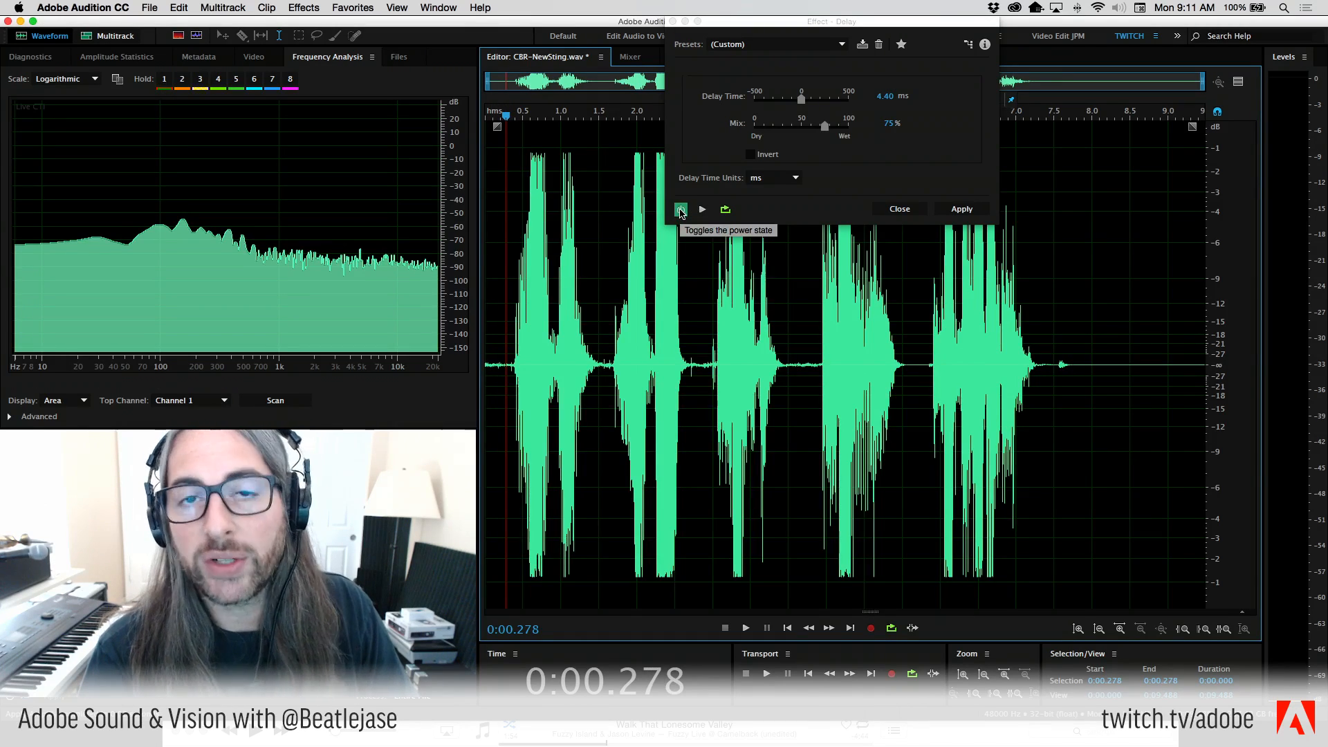
key(space)
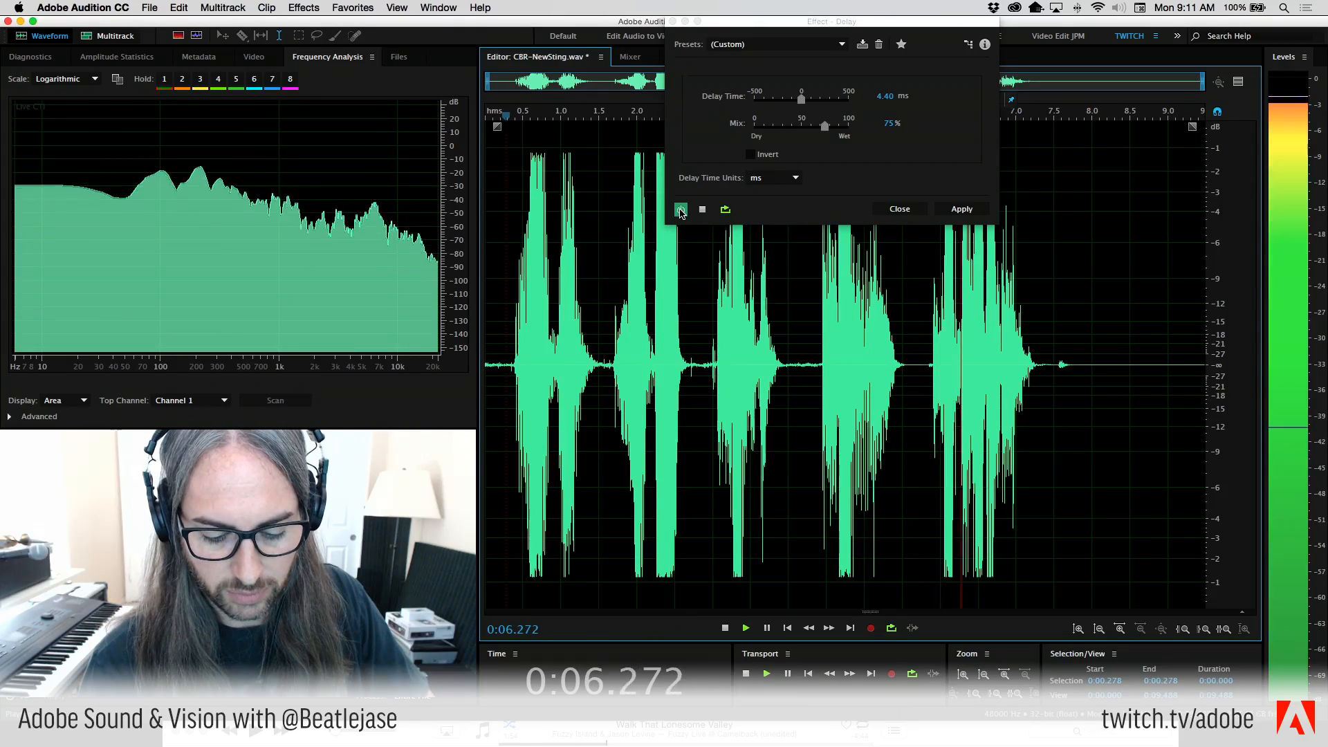
key(space)
Set the delay time to 2 ms and preview the opening phrases from about 0.27 s.
click(506, 117)
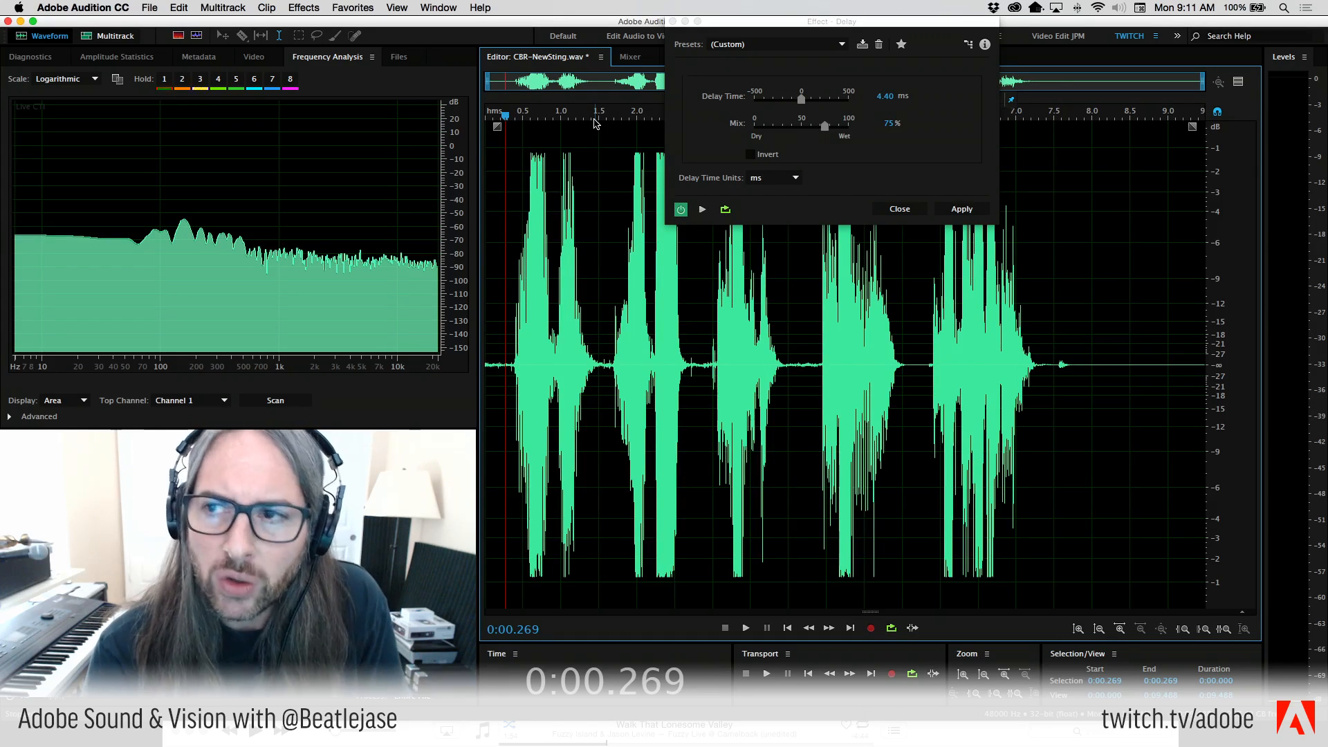
click(802, 101)
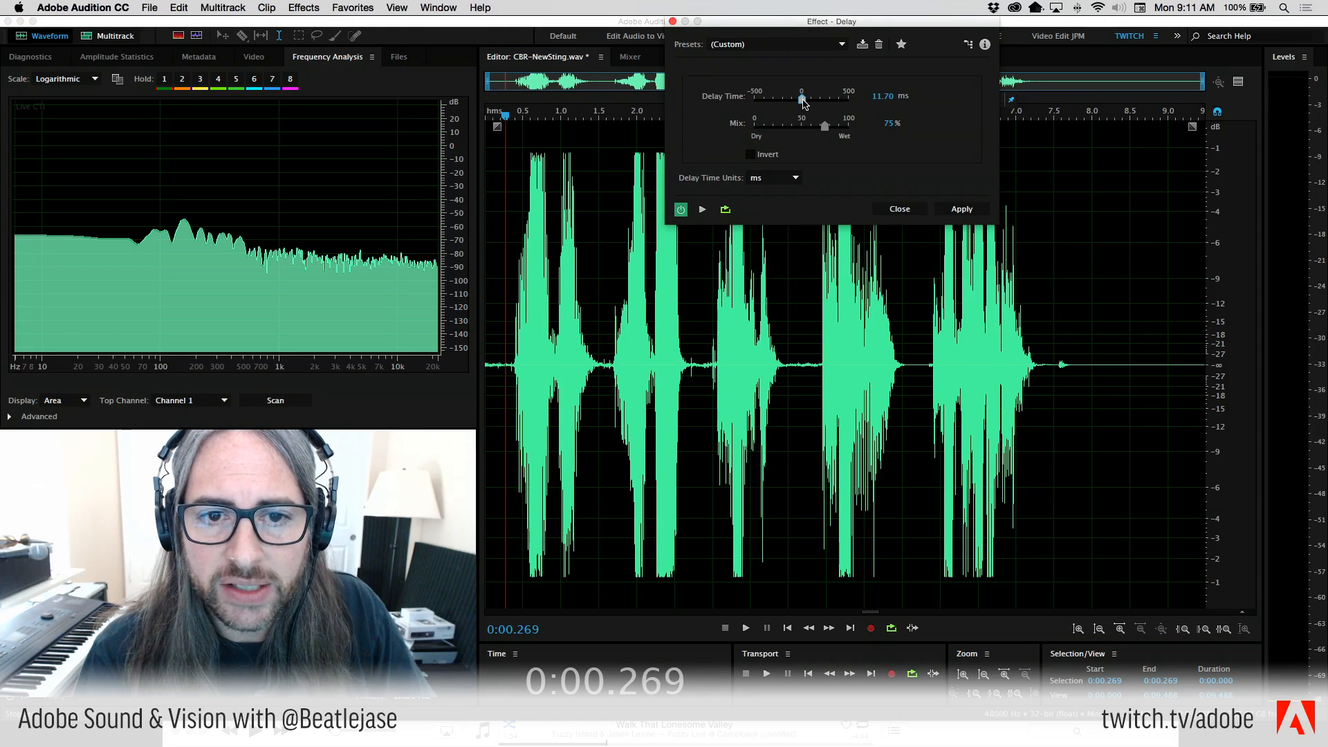
click(877, 98)
key(Return)
click(701, 211)
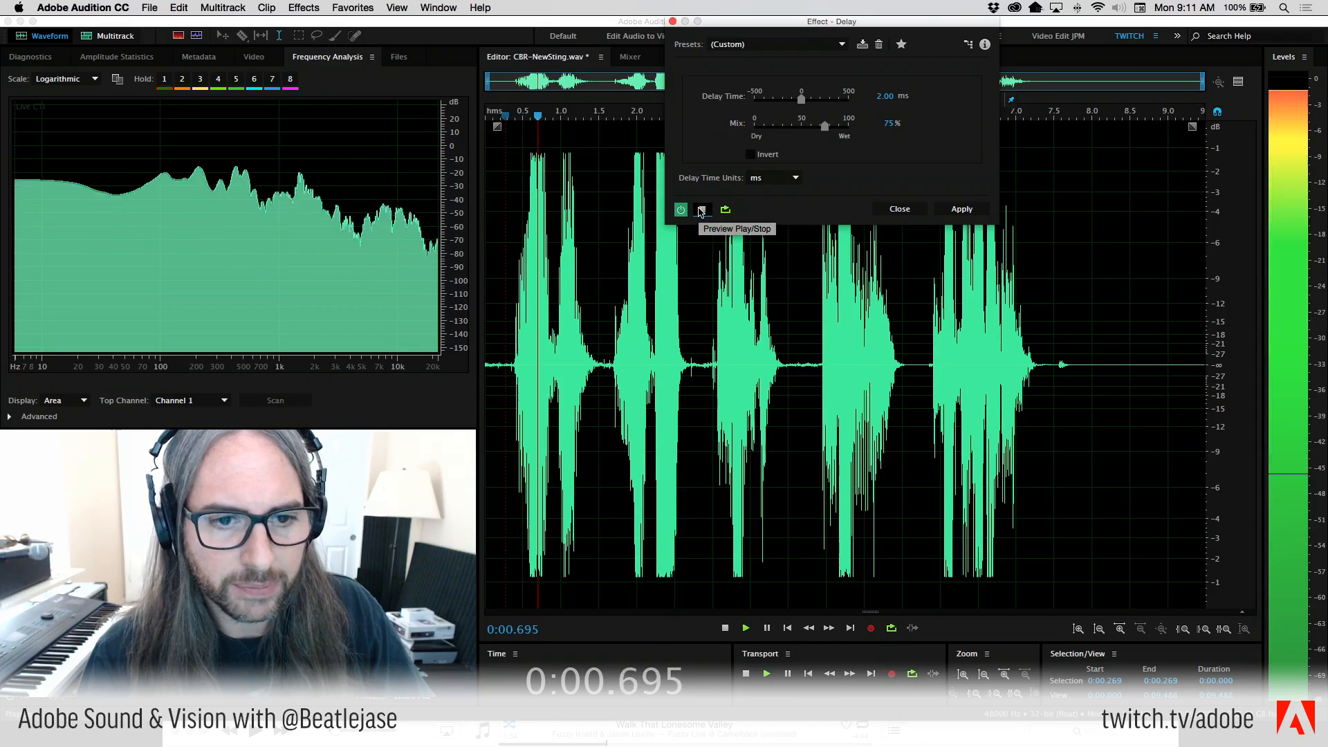
key(space)
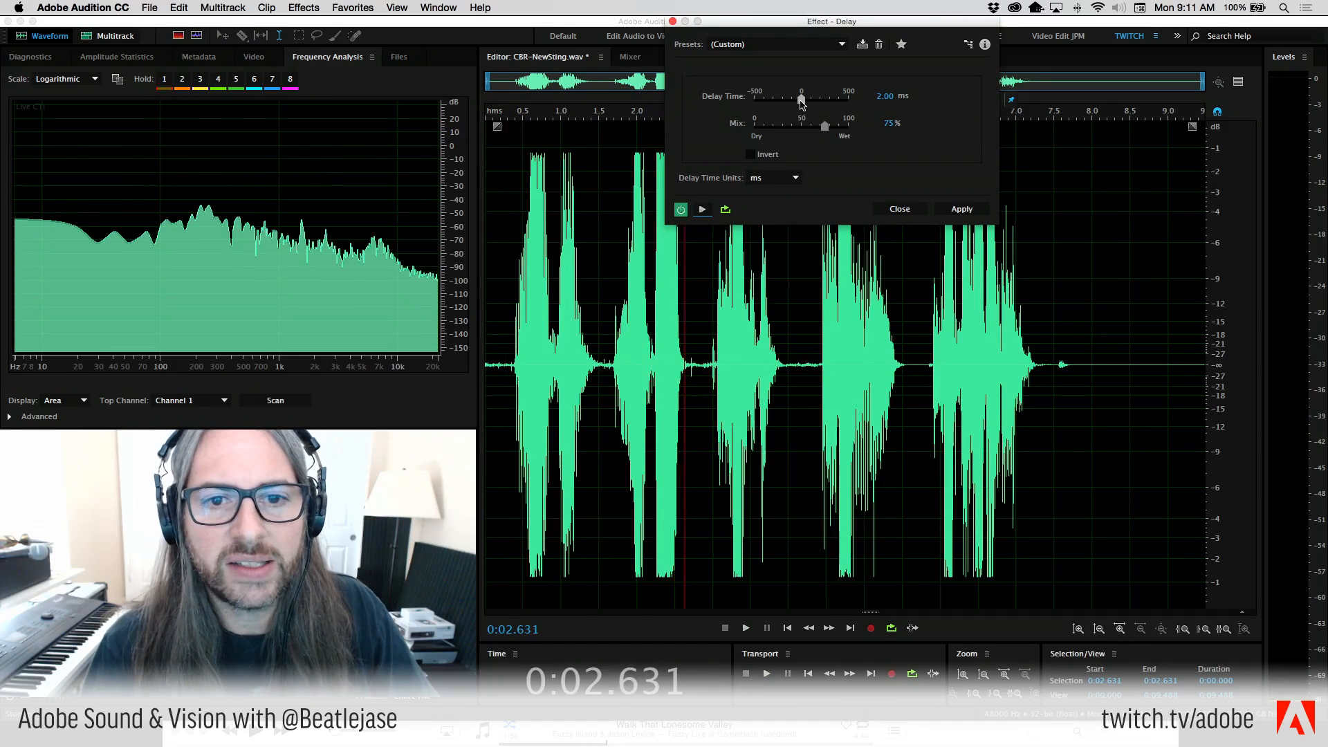
Preview the voice clip from about 1.73 s to its end with the delay time raised to 16.60 ms.
click(616, 249)
key(space)
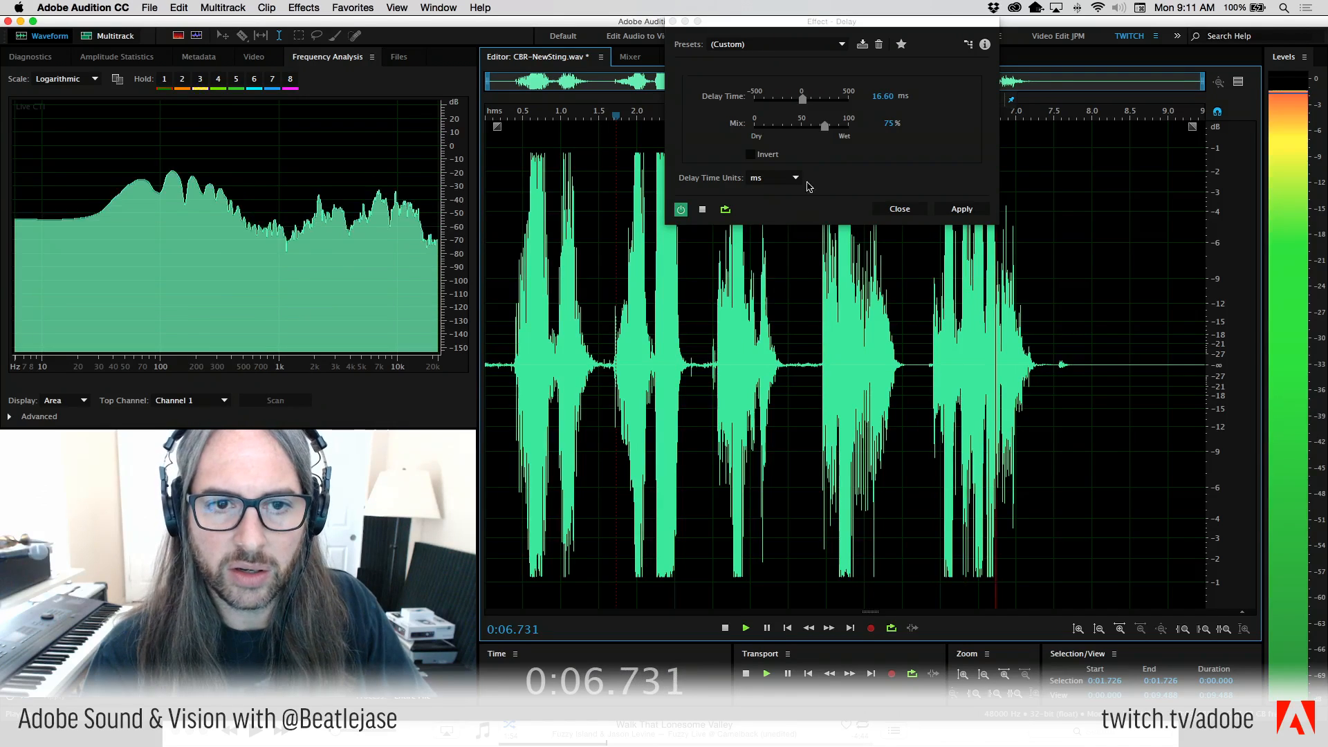
key(space)
Set the delay time to 29 ms and preview the voice clip from 0.32 s to its end.
click(803, 102)
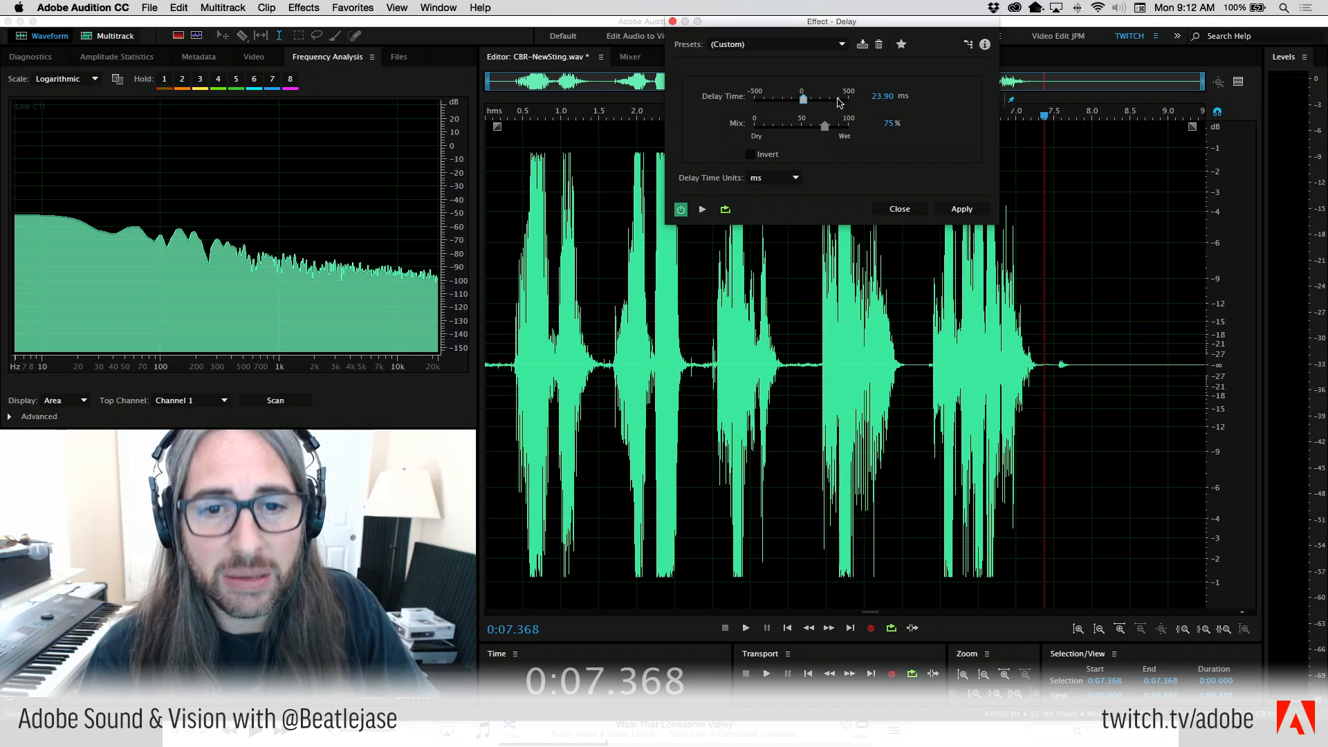
click(877, 96)
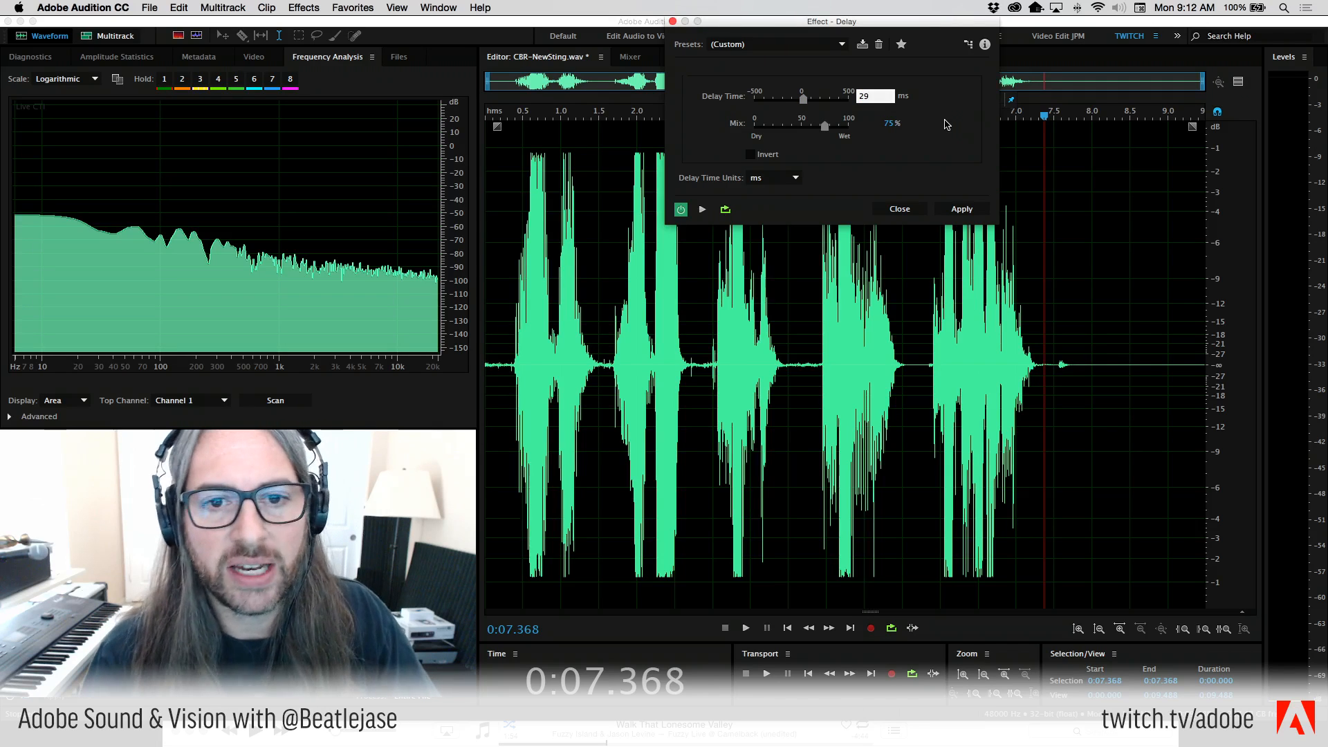
click(510, 246)
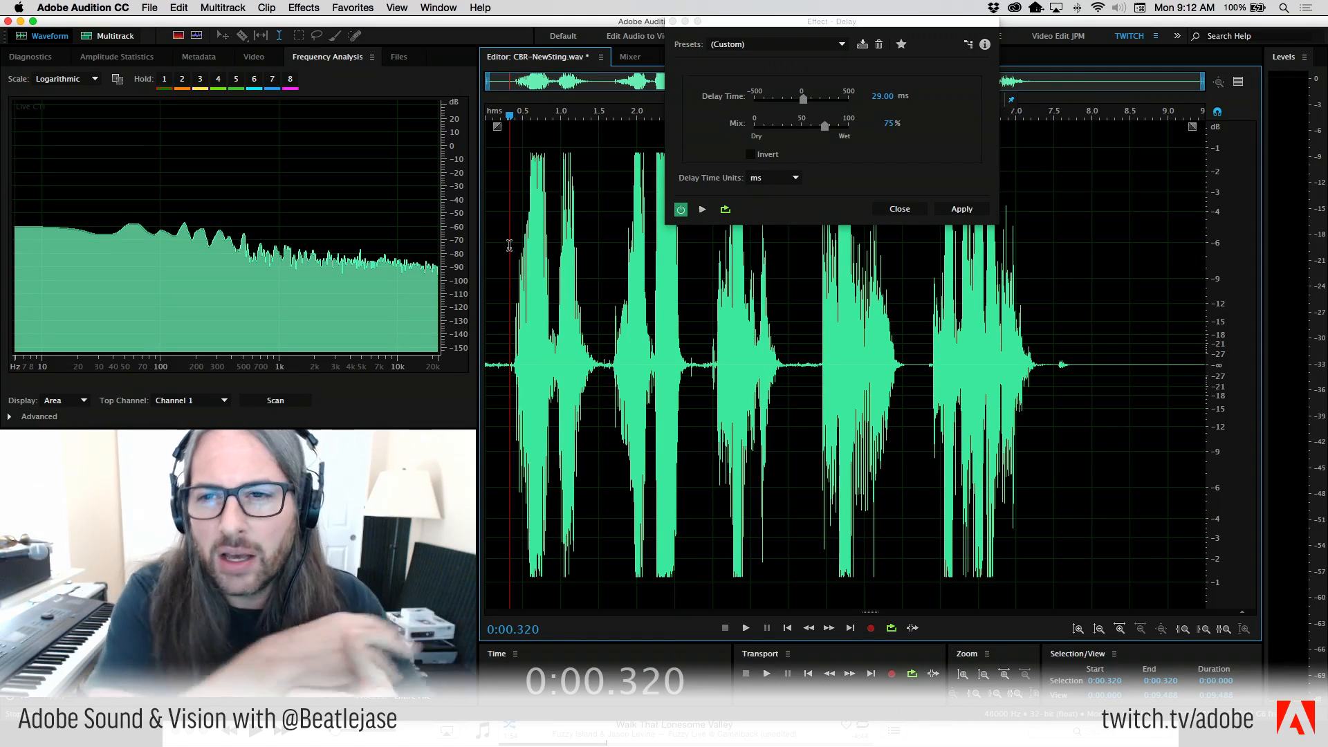
key(space)
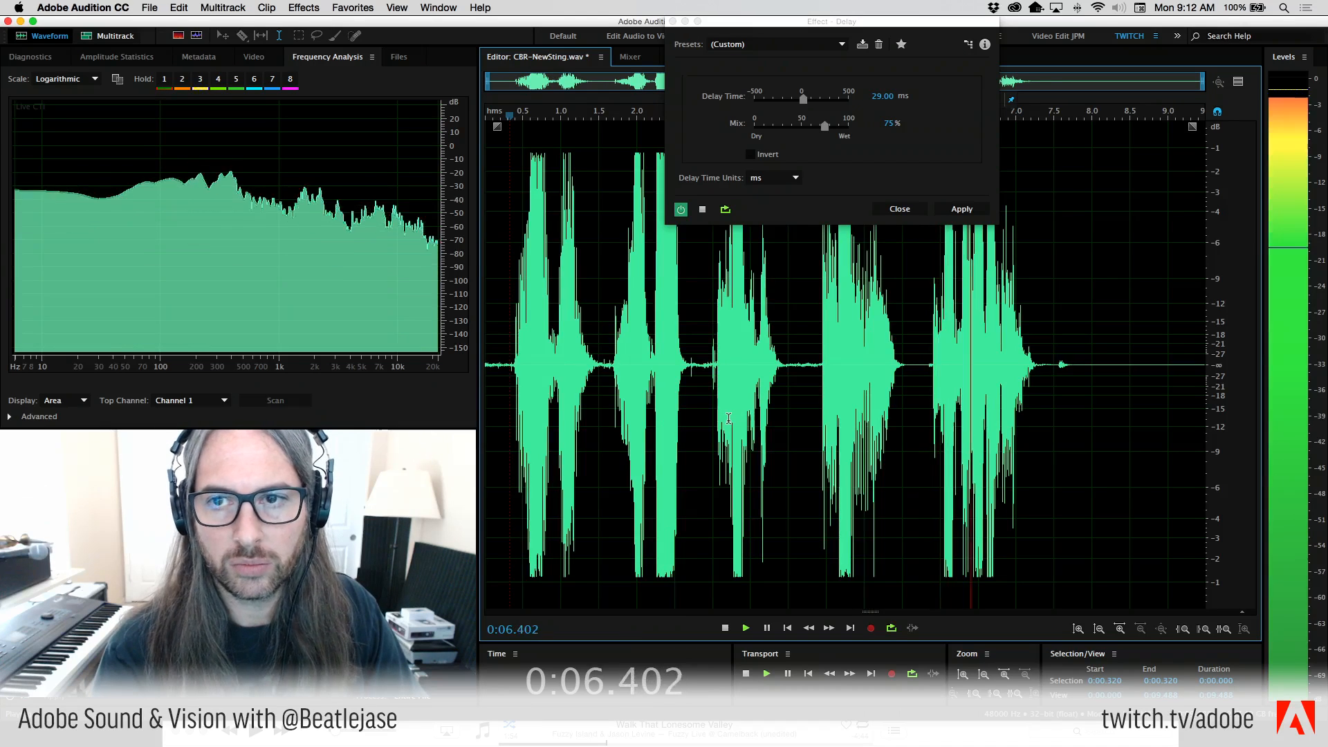
key(space)
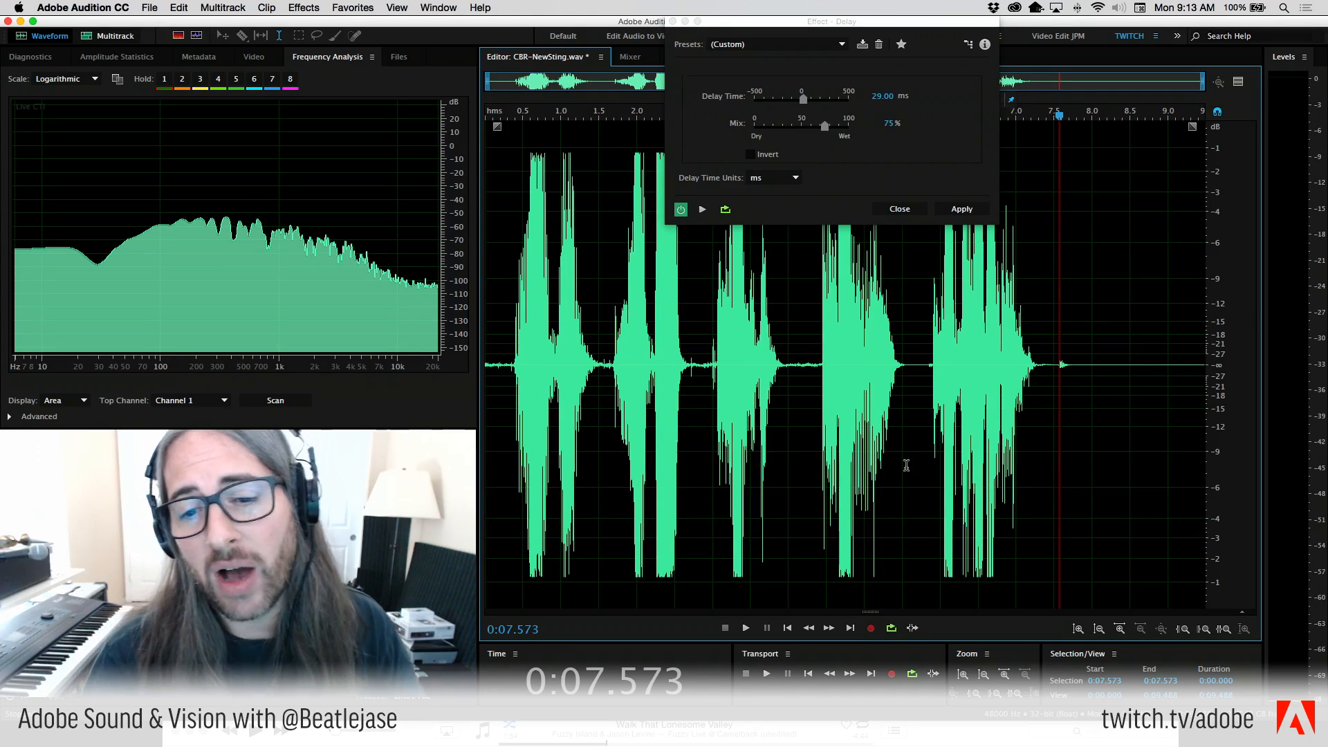
Raise the delay time to 54.40 ms and preview the voice clip from about 0.27 s to its end.
click(147, 9)
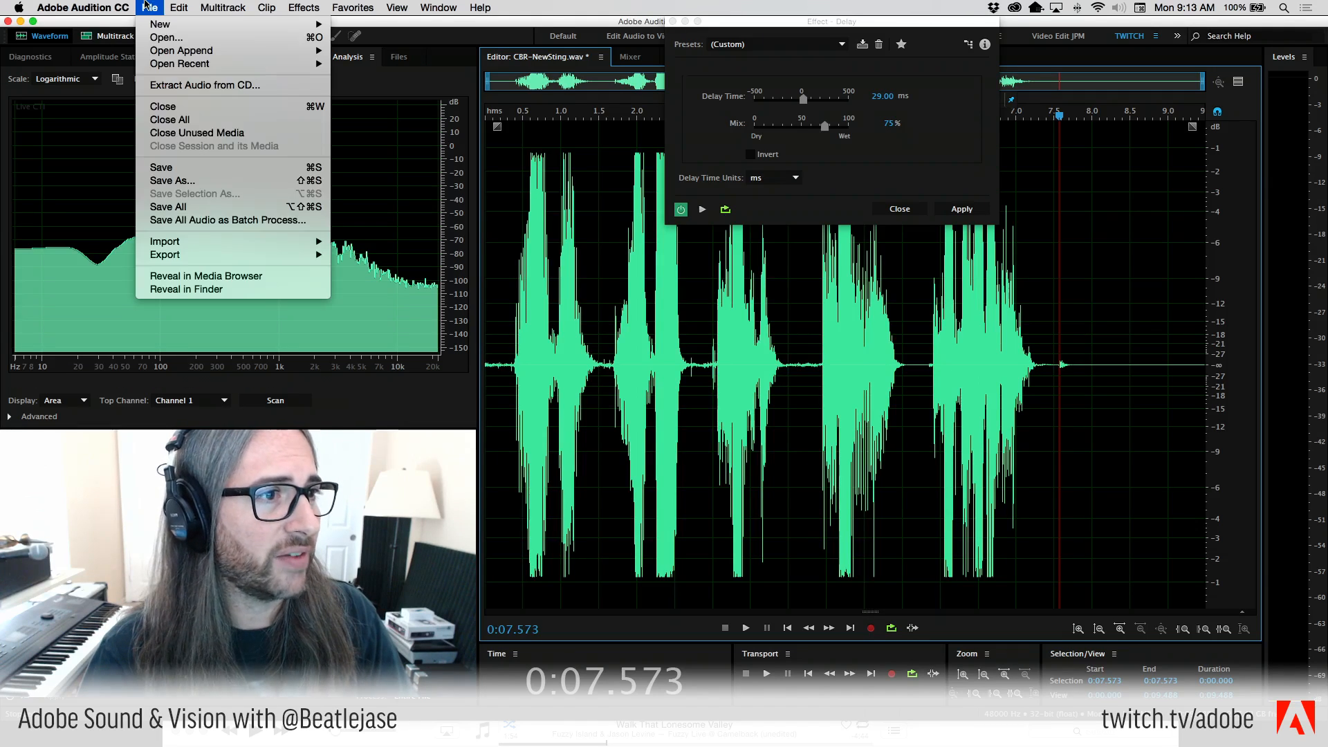
click(139, 4)
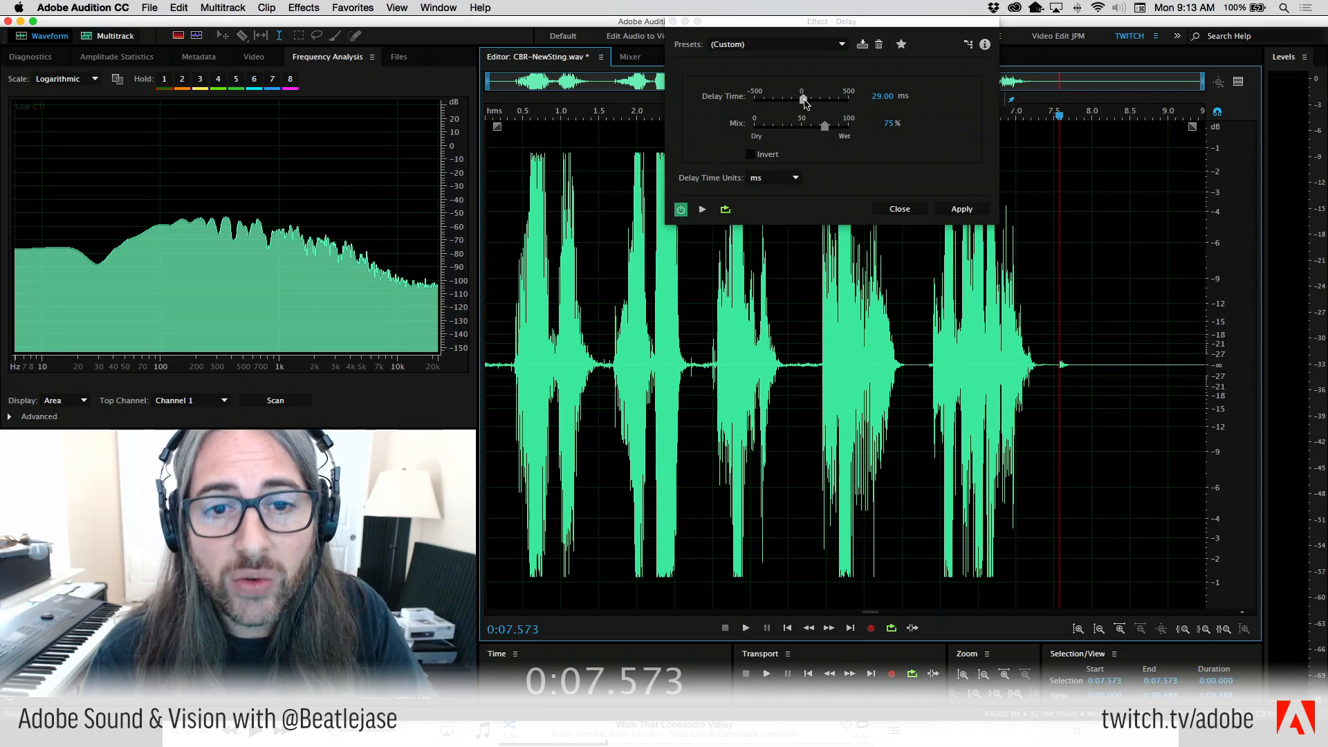
drag(803, 99, 808, 104)
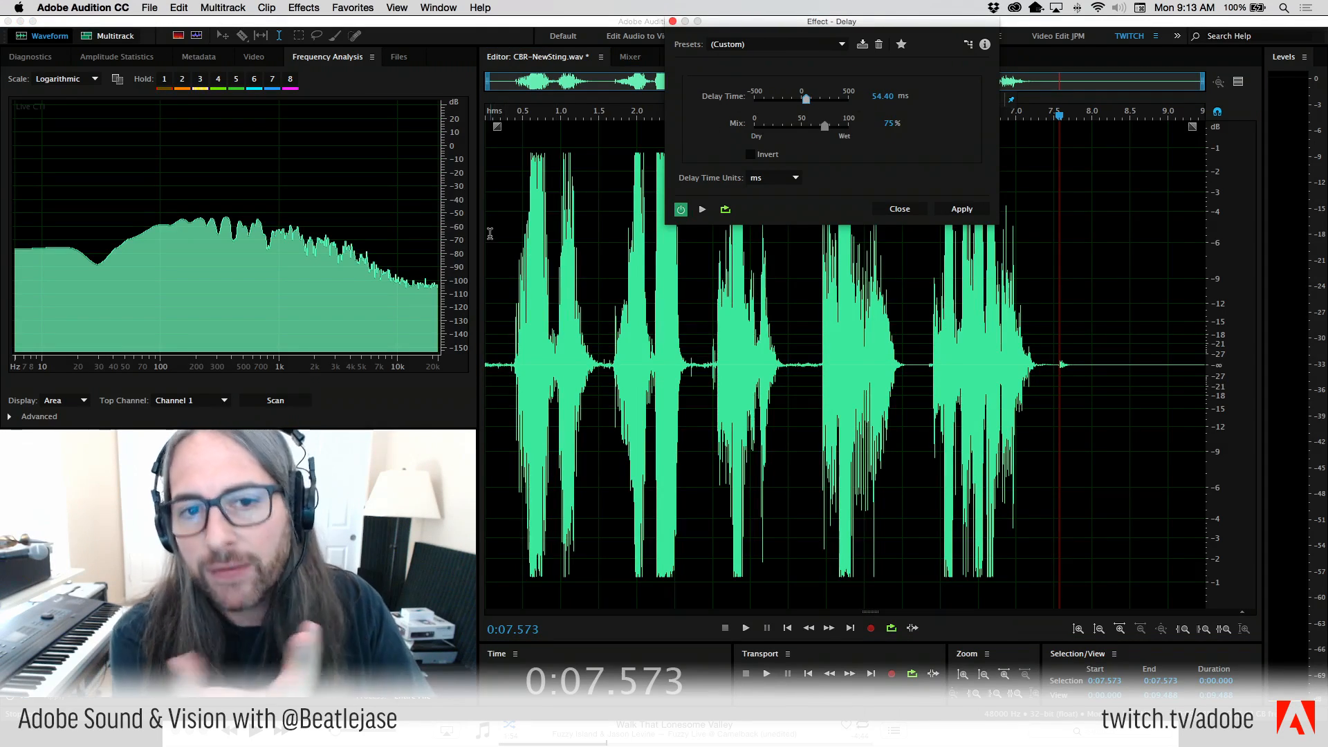
click(505, 260)
key(space)
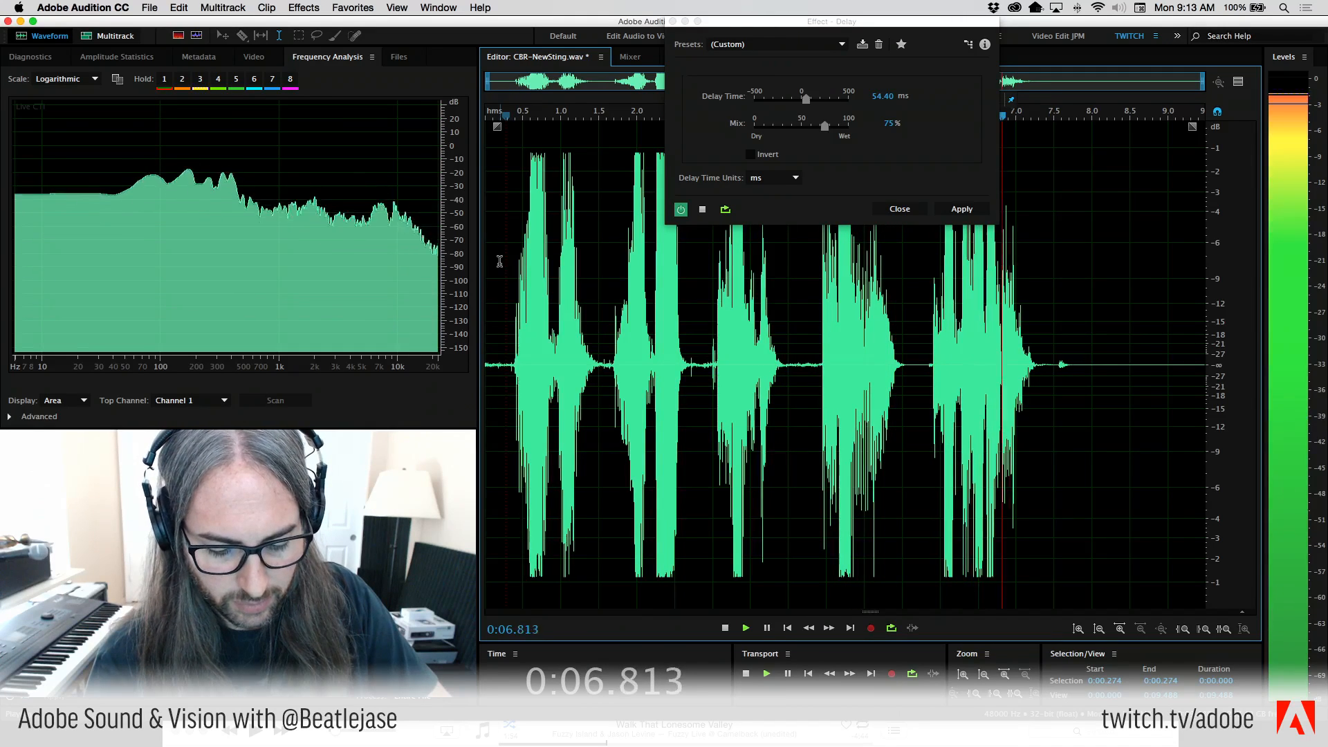
key(space)
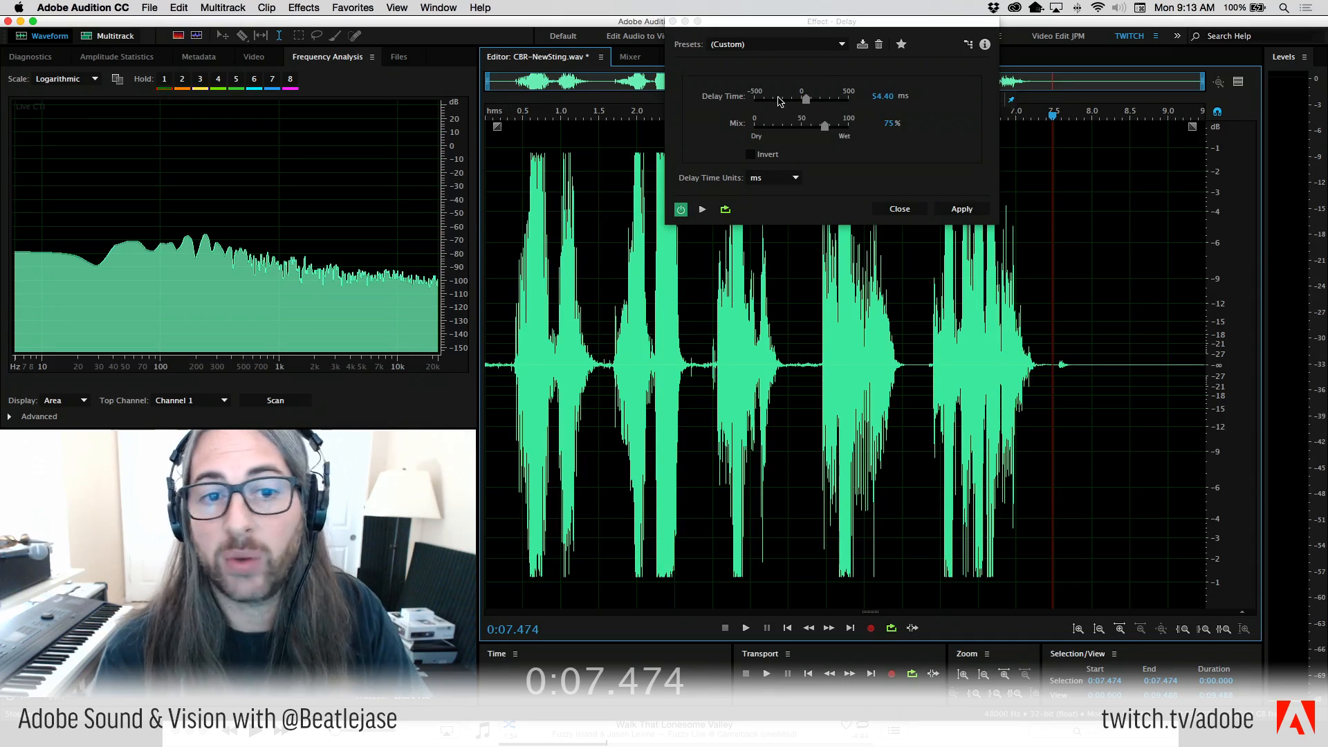
Raise the delay time to 101.71 ms, preview the clip from 0.32 s, and close the Delay effect without applying it.
drag(813, 99, 812, 104)
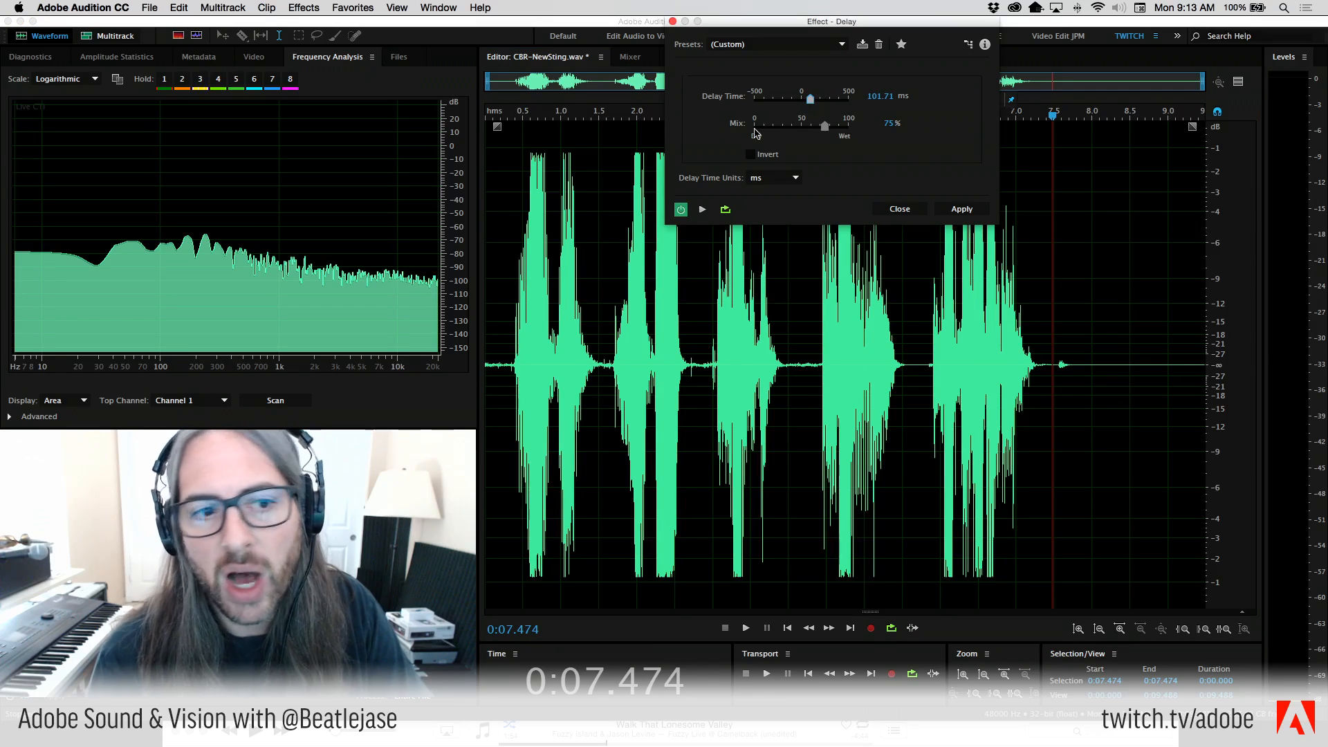
click(509, 257)
key(space)
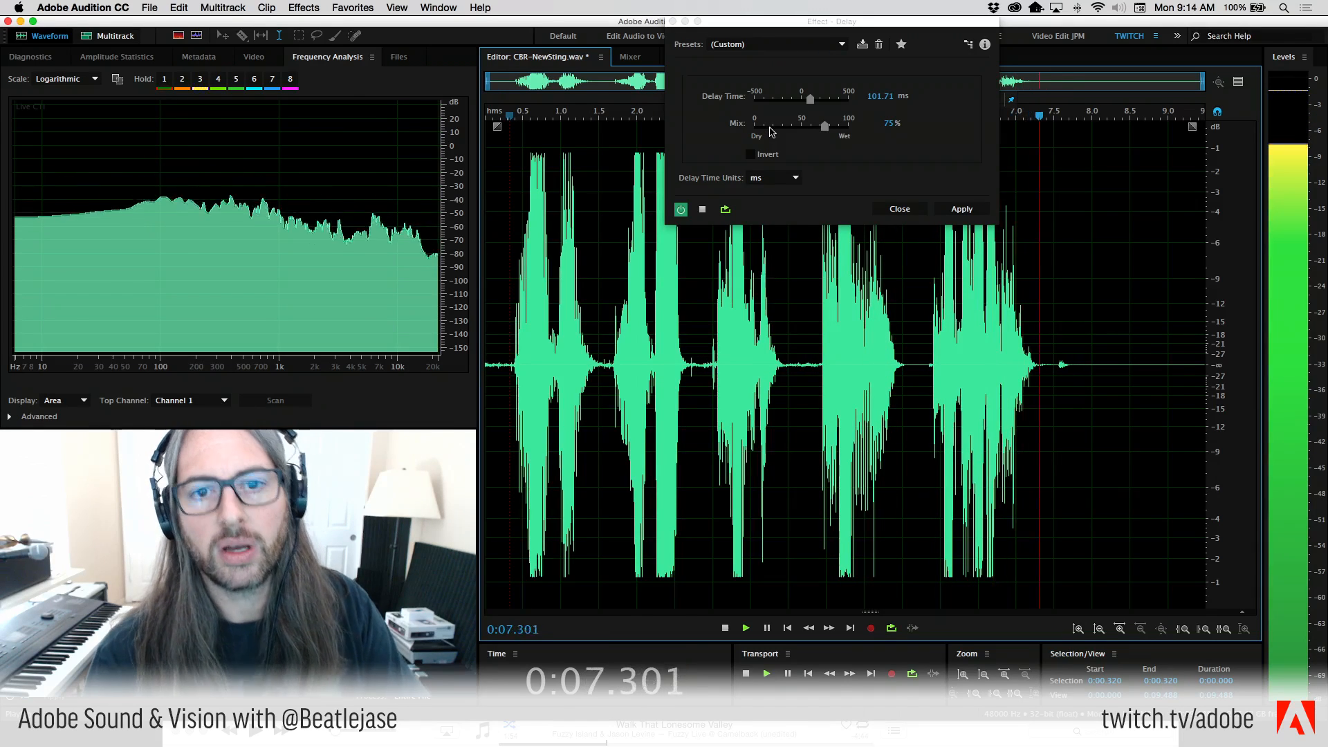
key(space)
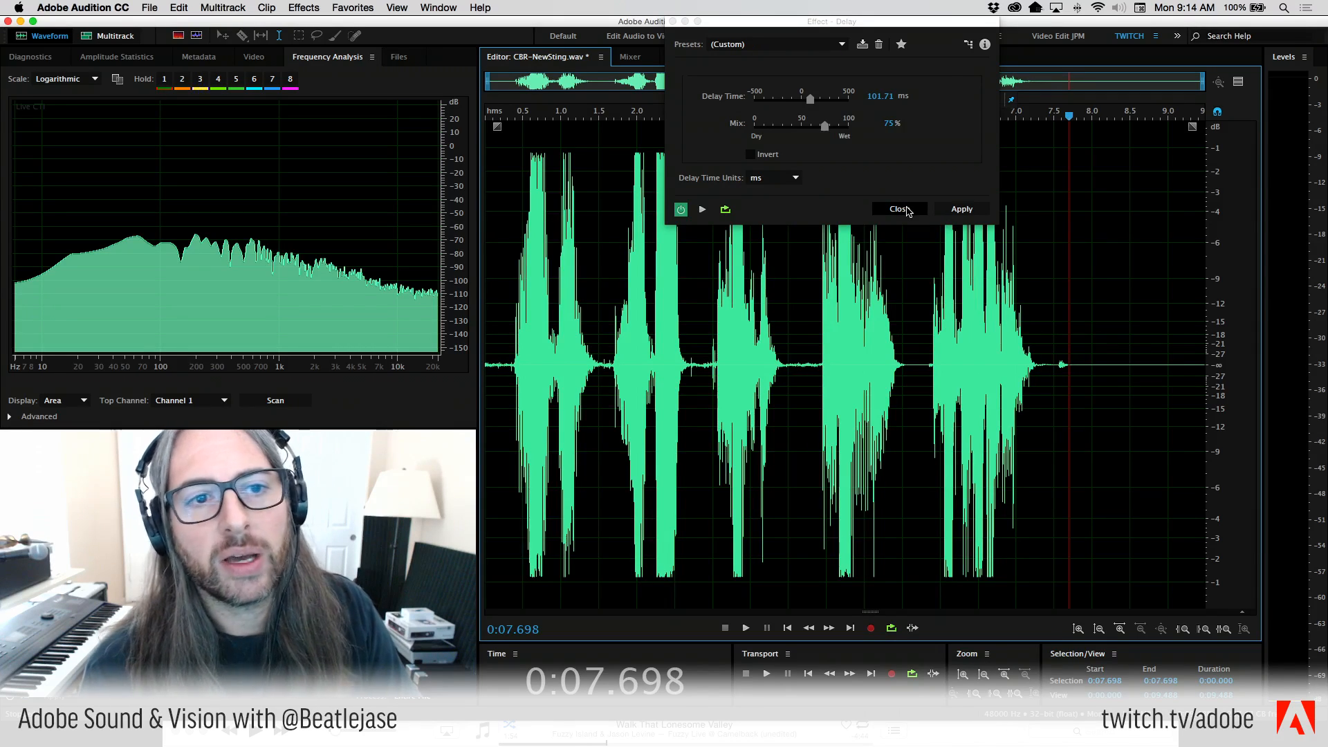
click(900, 209)
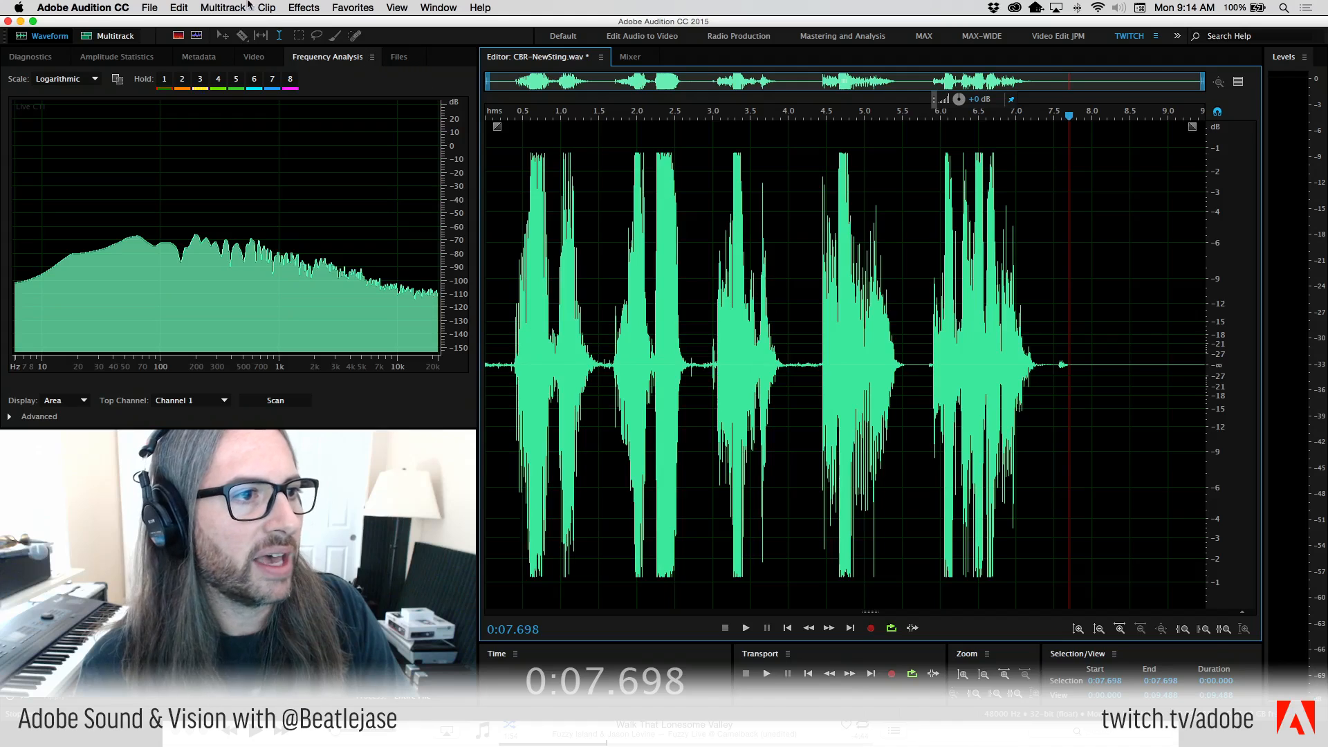
Create a new multitrack session named DelayTests, stored on the Desktop.
click(143, 7)
mouse_move(315, 24)
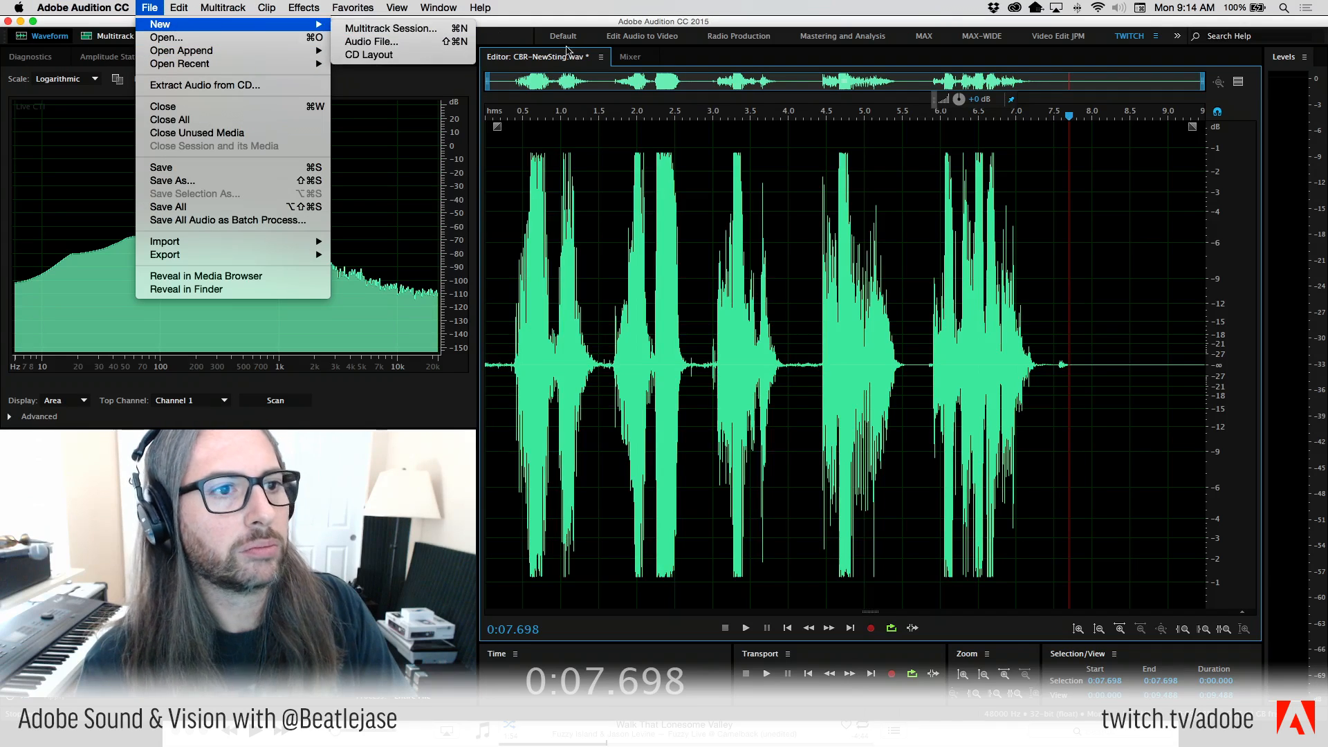
click(388, 28)
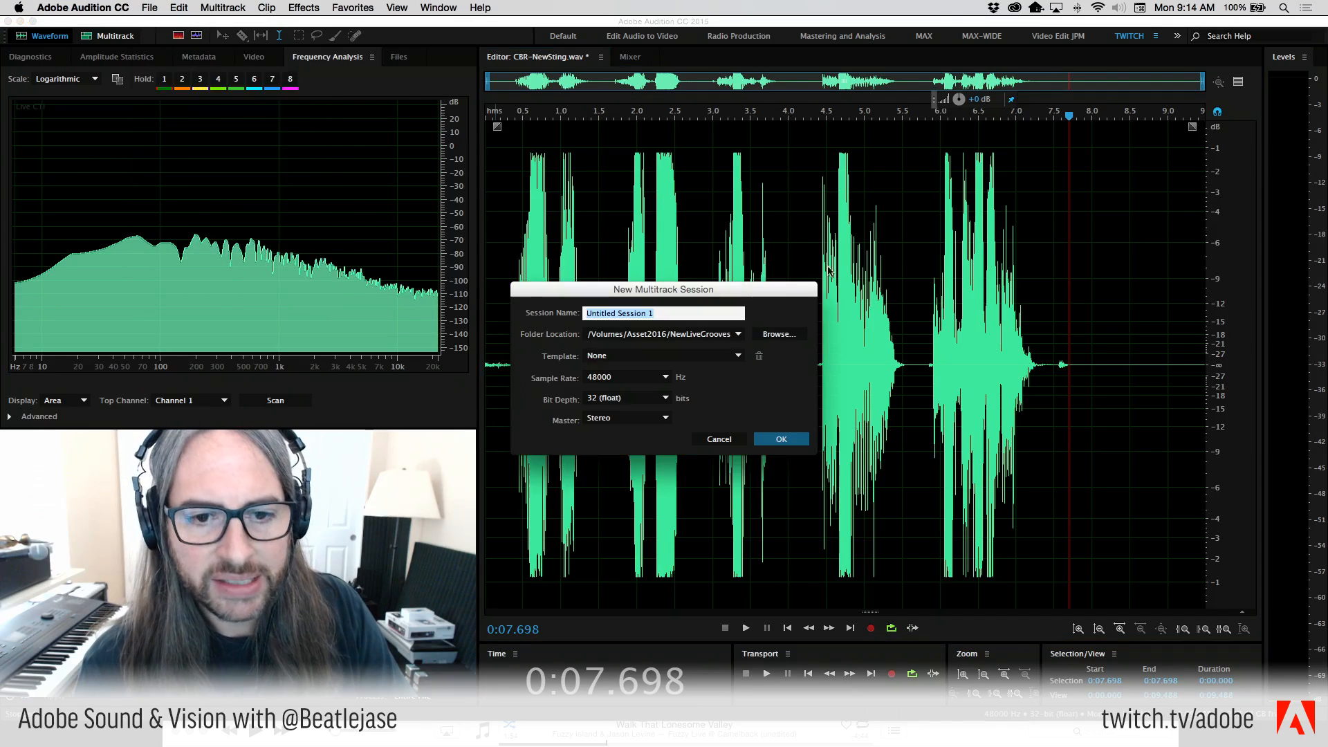
click(737, 335)
click(707, 385)
text(DelayTests)
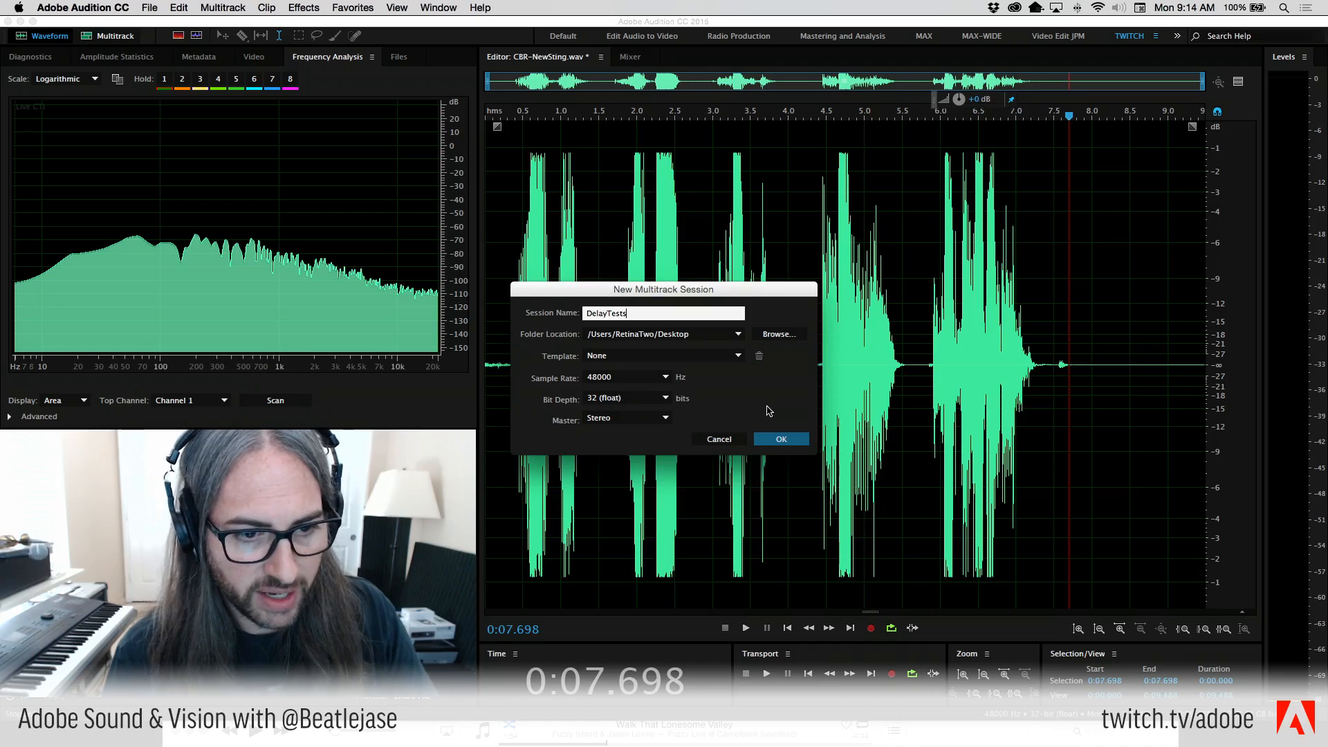
click(782, 439)
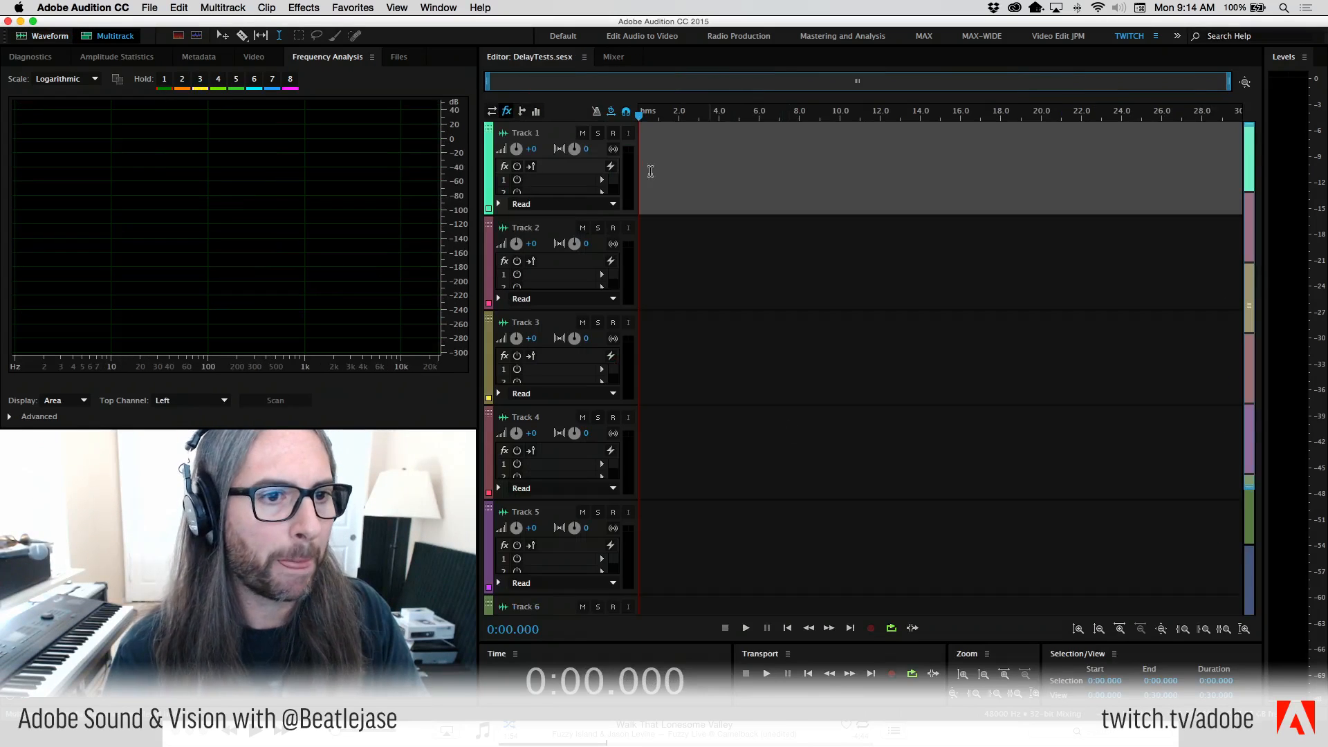
Rename Track 1 as VOICE and set its input to mono Focusrite Thunderbolt Input 6.
click(520, 133)
text(VOICE)
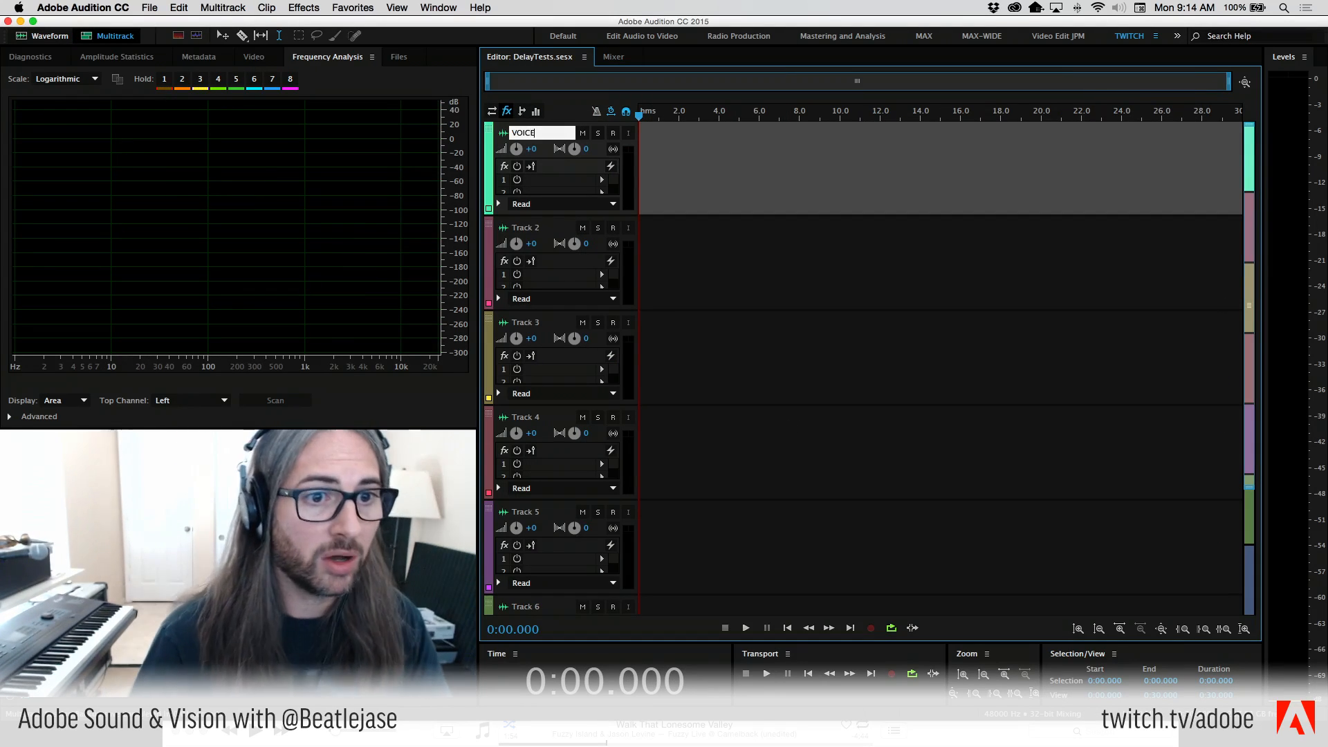
click(492, 111)
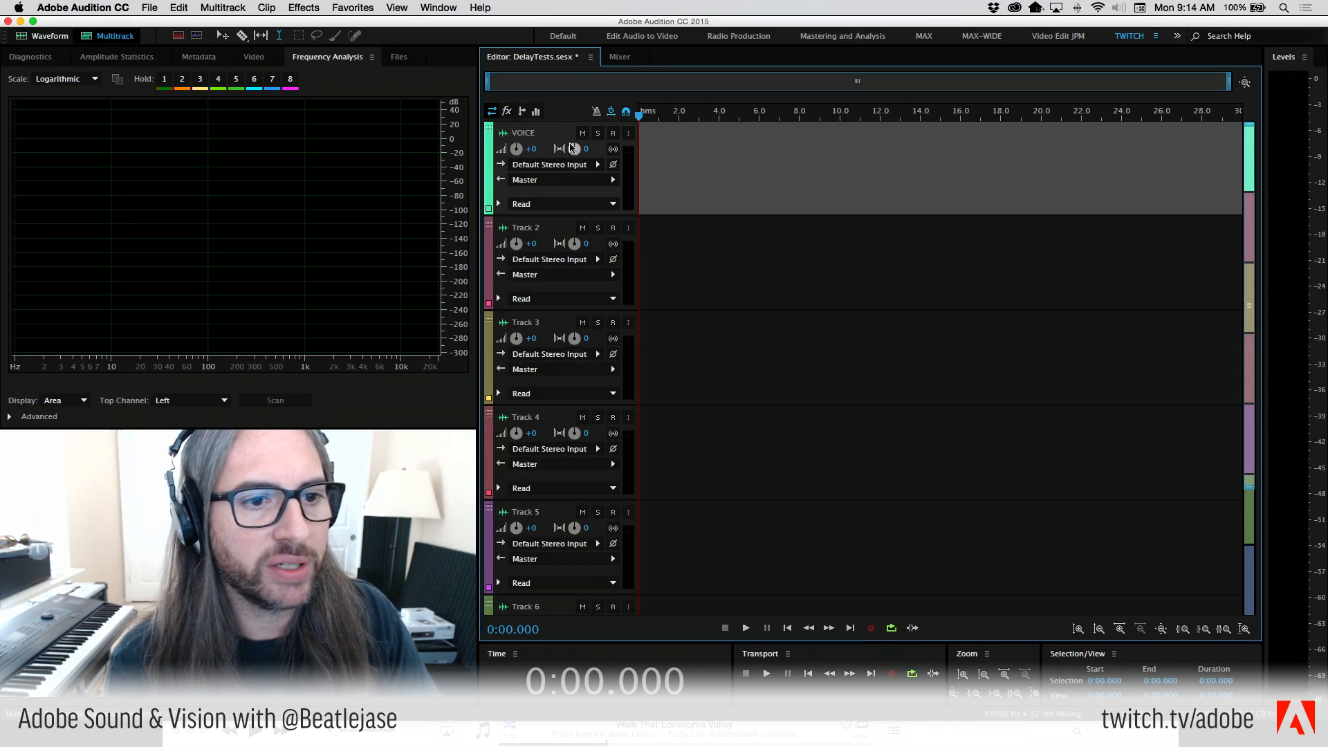
click(613, 166)
mouse_move(644, 192)
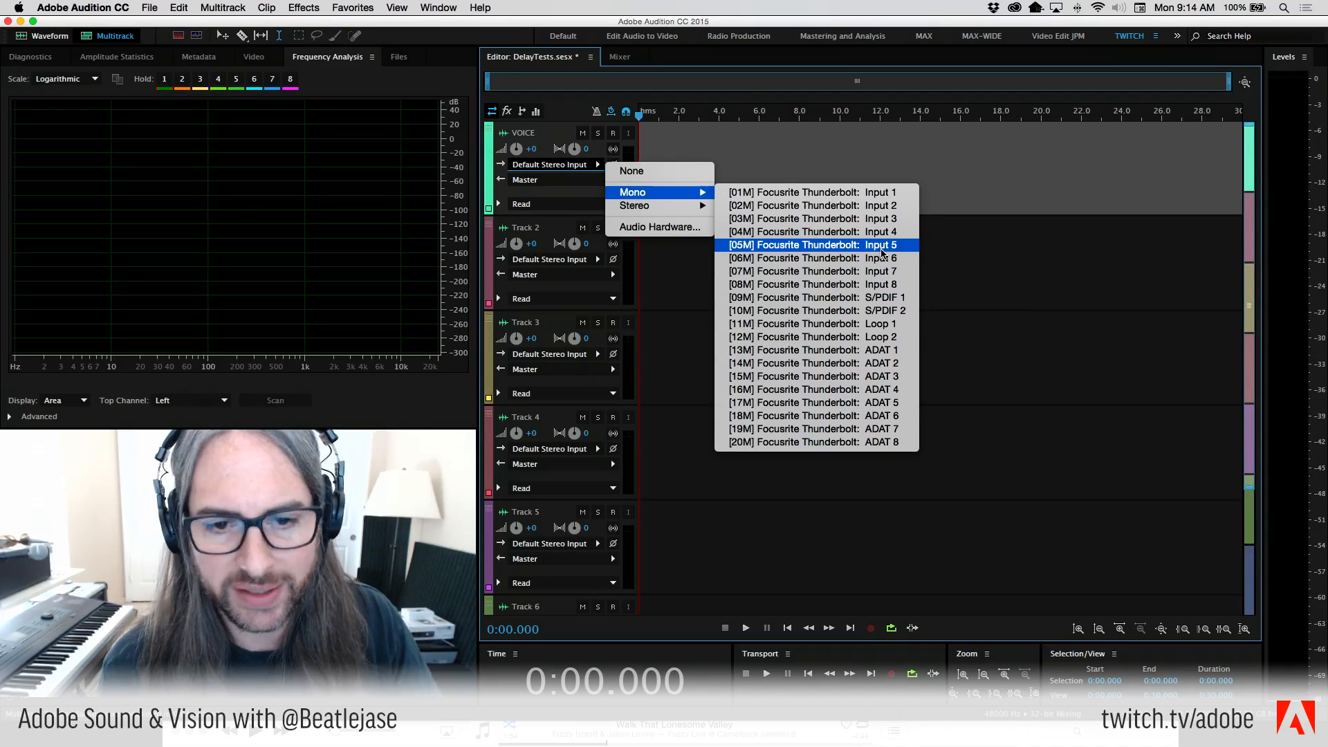
click(882, 259)
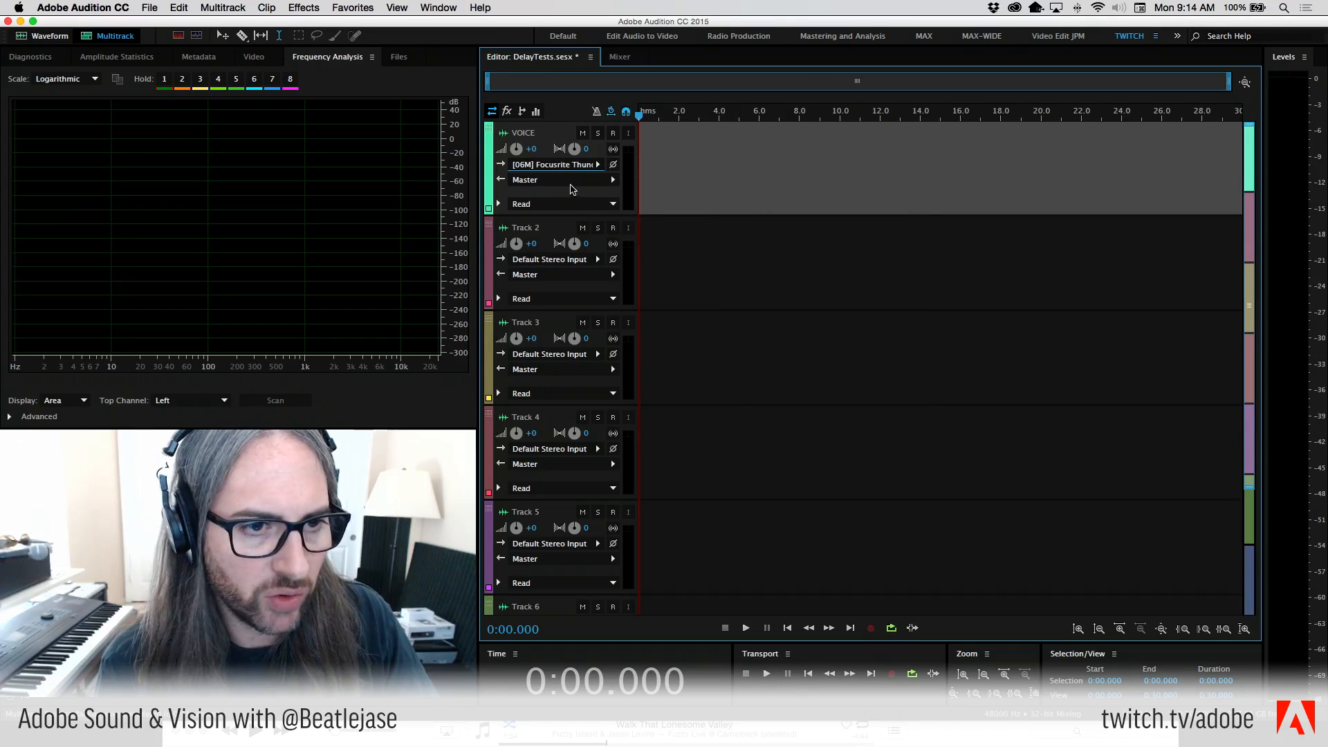
Make the VOICE track taller and add the Delay effect to its first effects slot.
drag(586, 215, 587, 257)
click(507, 111)
mouse_move(761, 240)
click(806, 254)
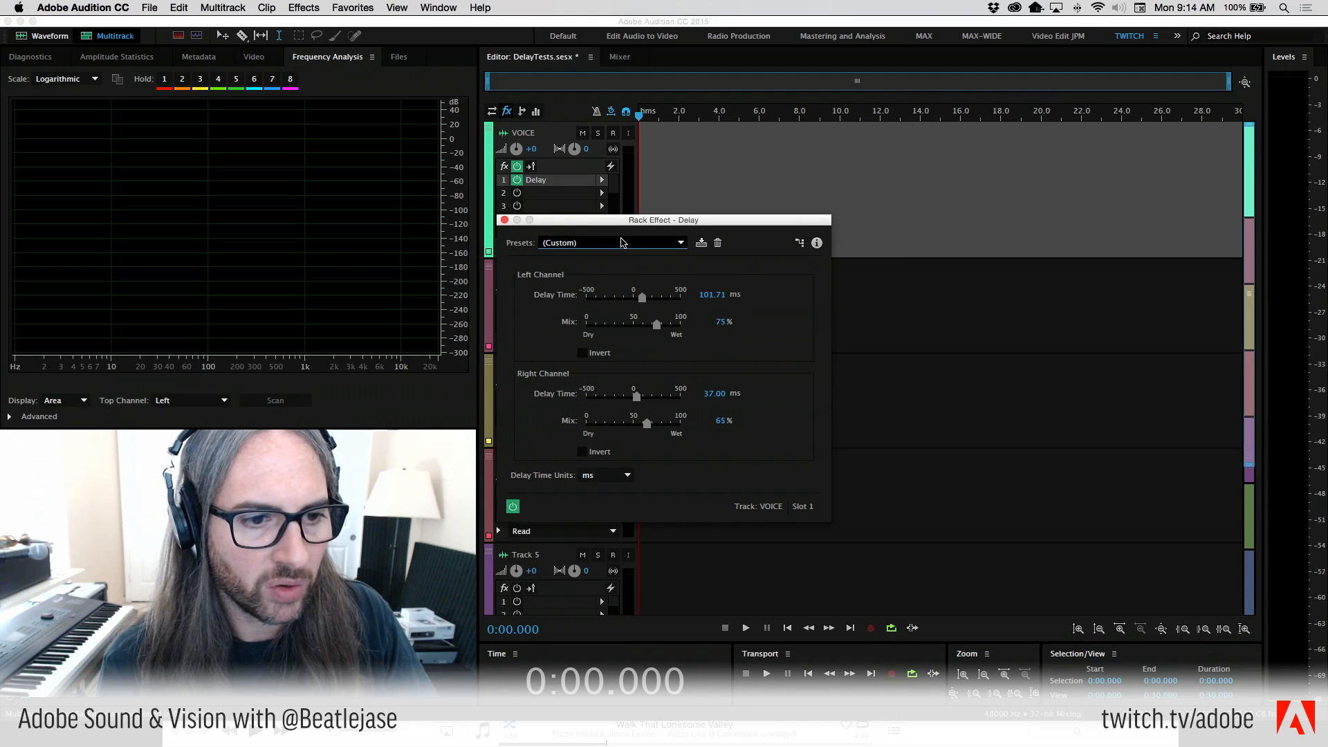
Close the Delay effect window, add a mono audio track below VOICE, and name it VOICE MONO.
click(503, 220)
right_click(731, 174)
mouse_move(815, 258)
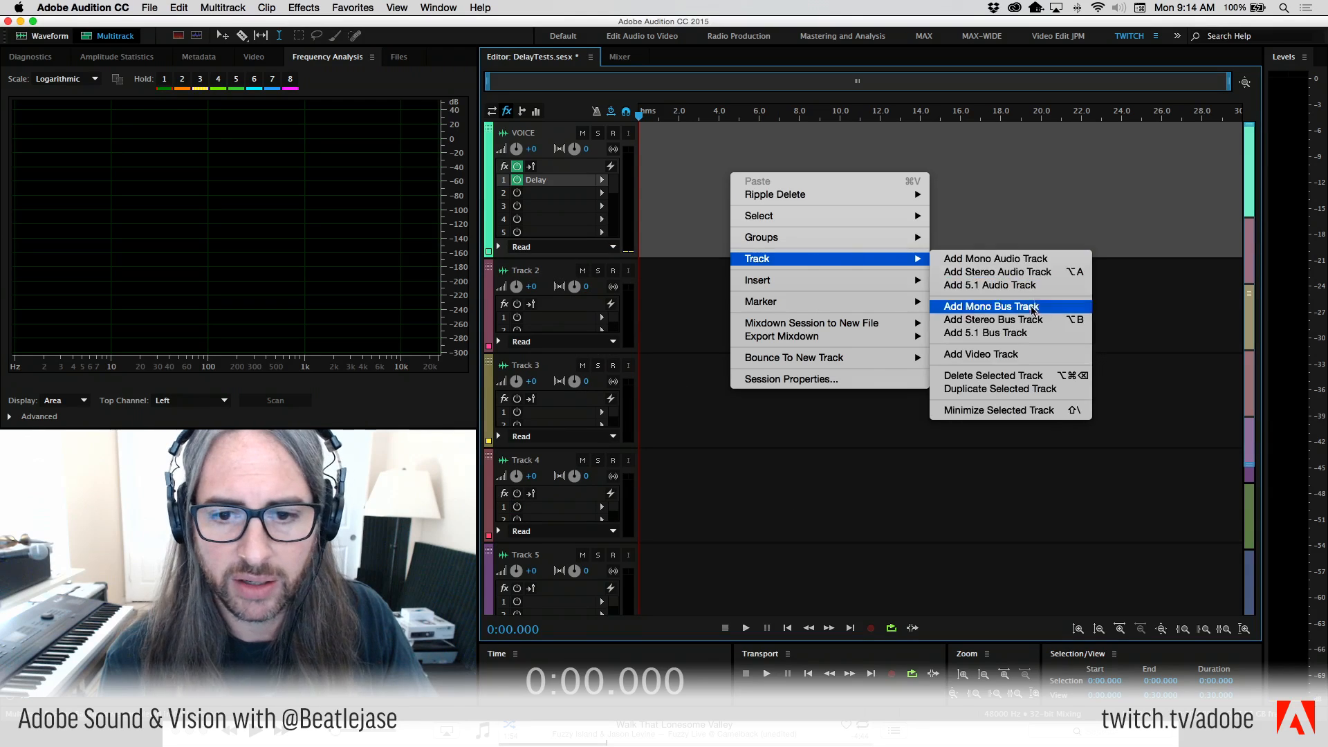
click(1014, 258)
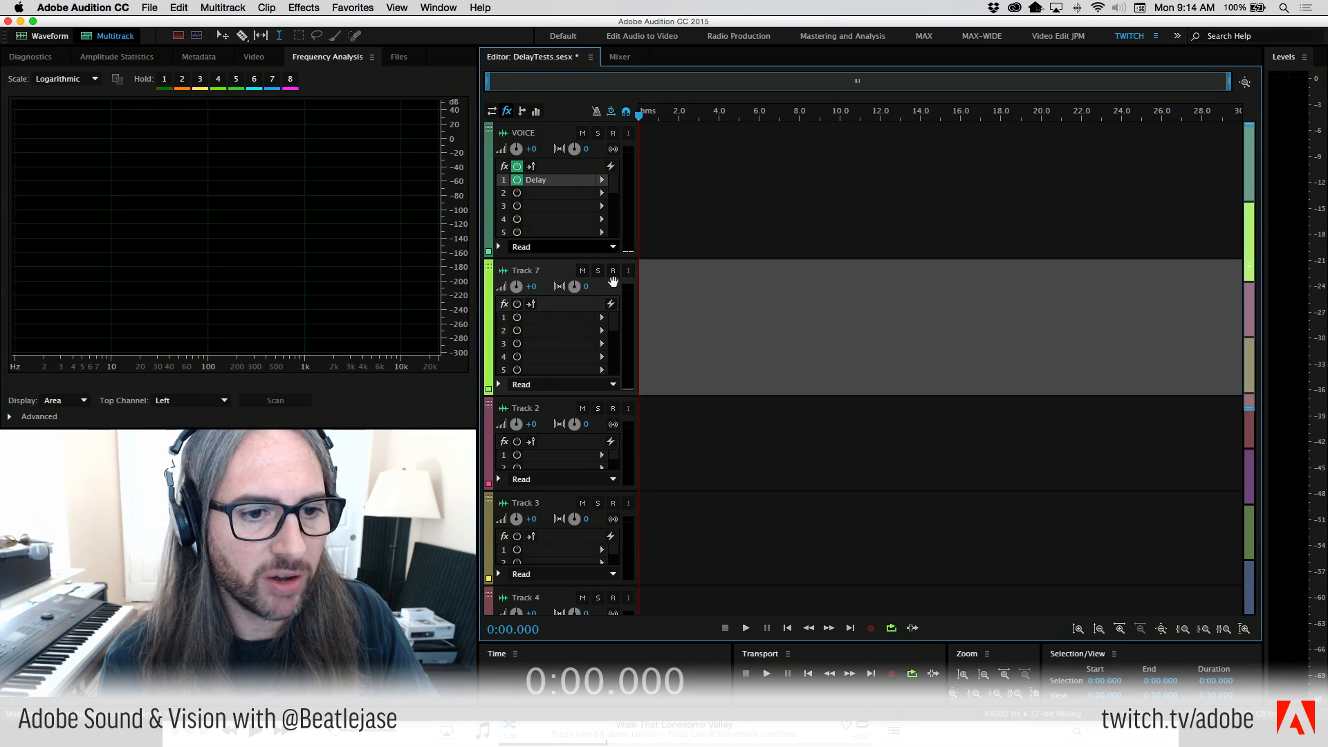
text(VOICE)
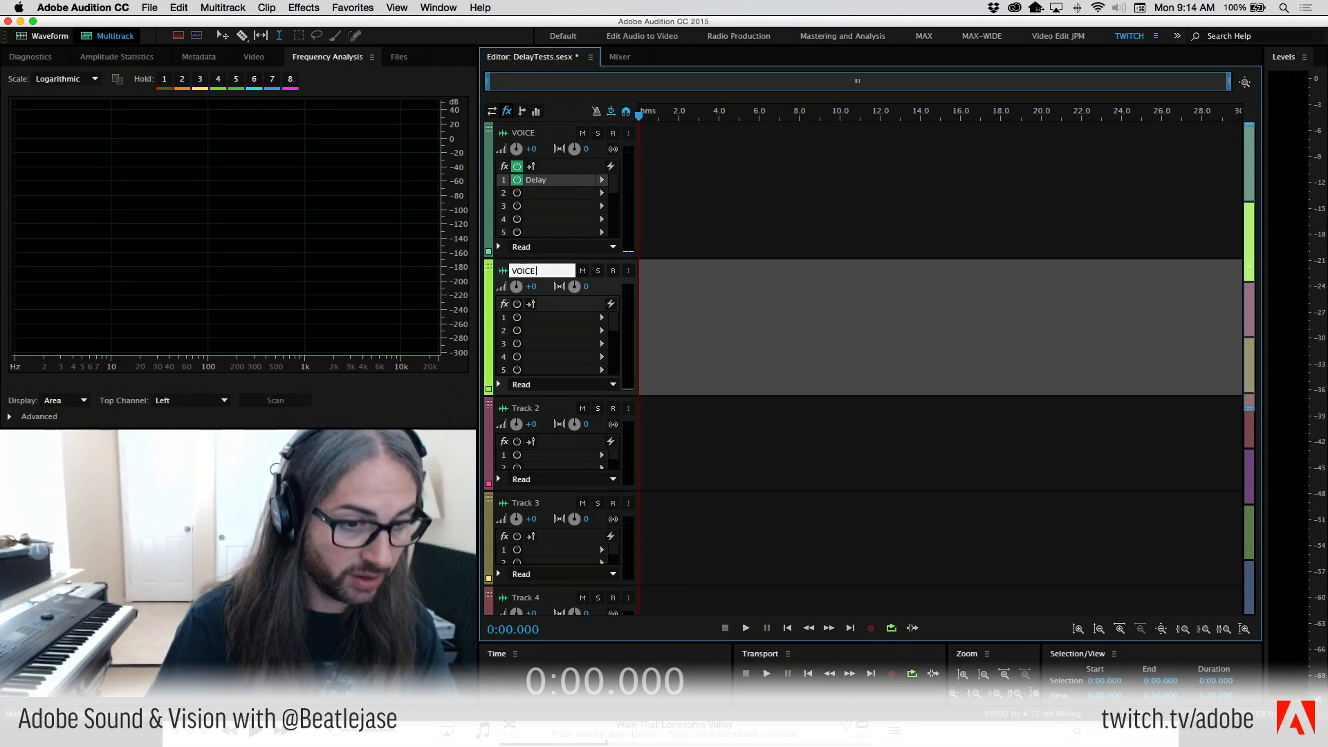
text( MONO)
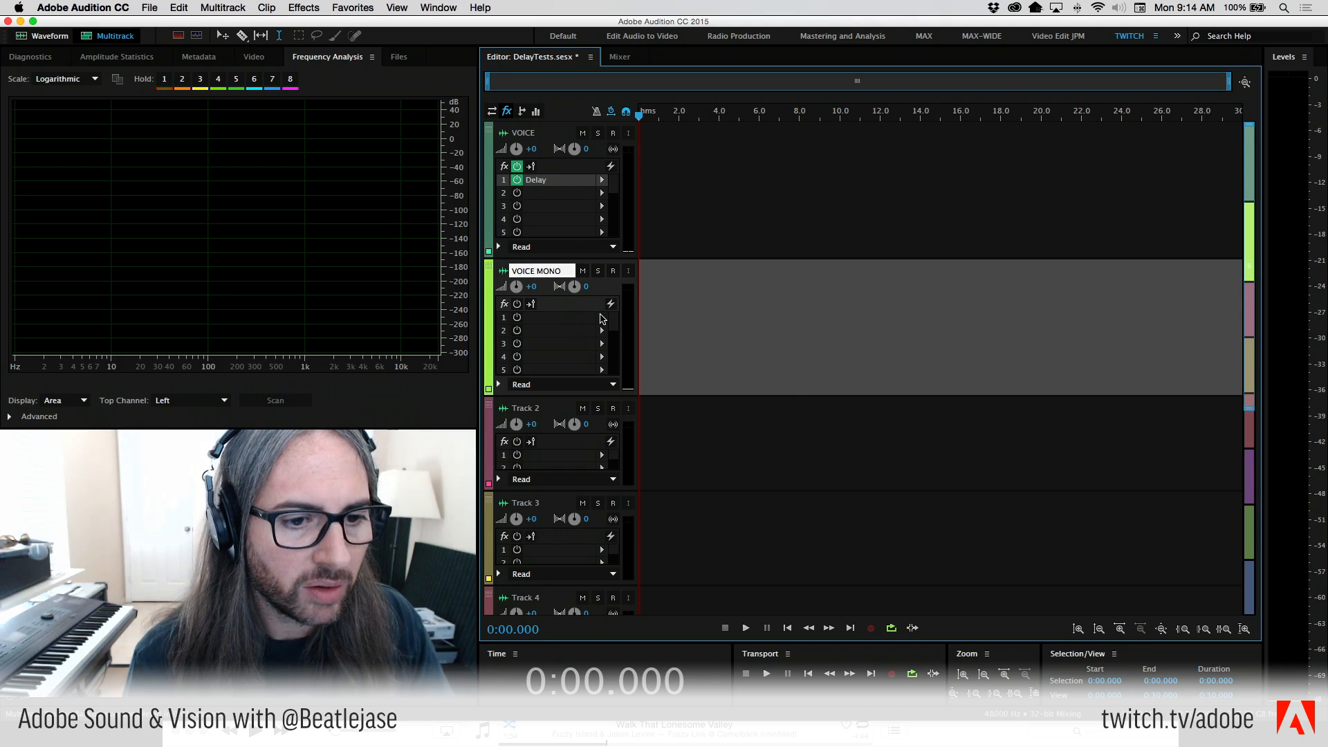
Add the Delay effect to the first effects slot of VOICE MONO and move its window clear of the track controls.
click(596, 319)
mouse_move(733, 379)
click(810, 393)
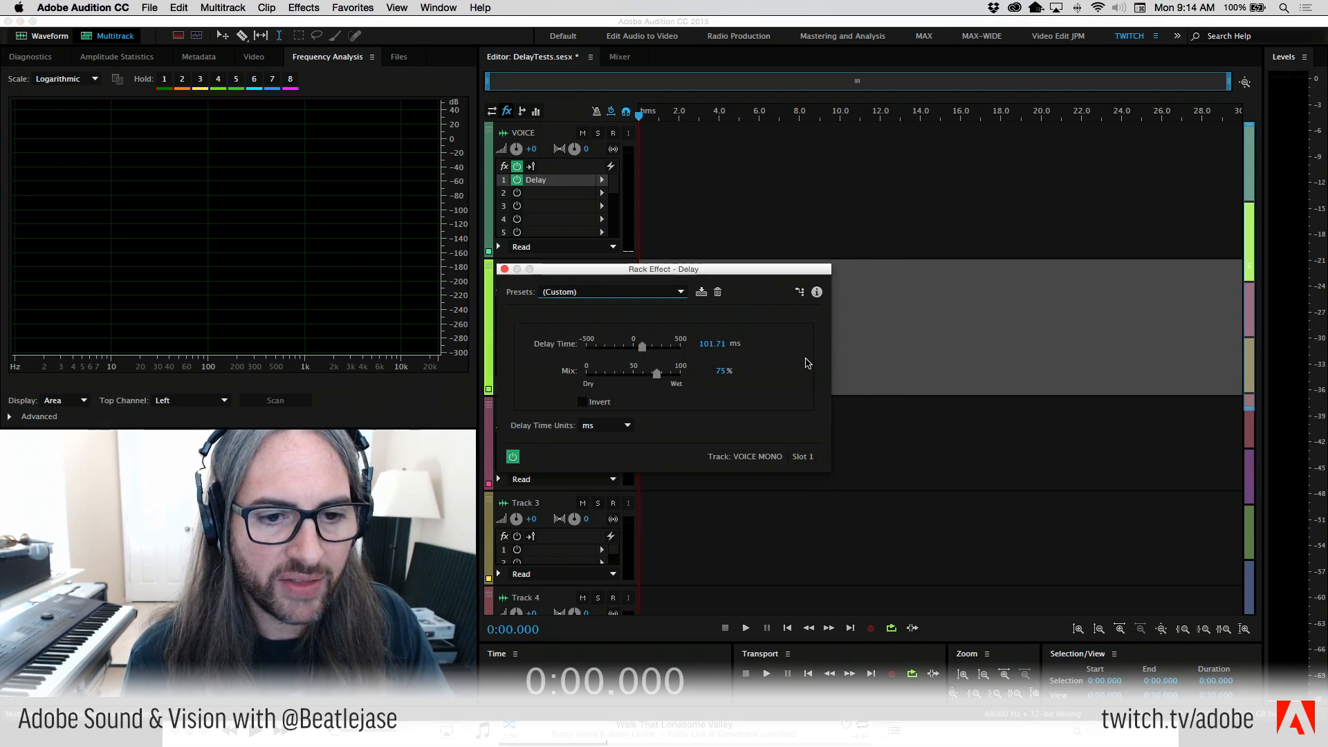
drag(681, 274, 898, 194)
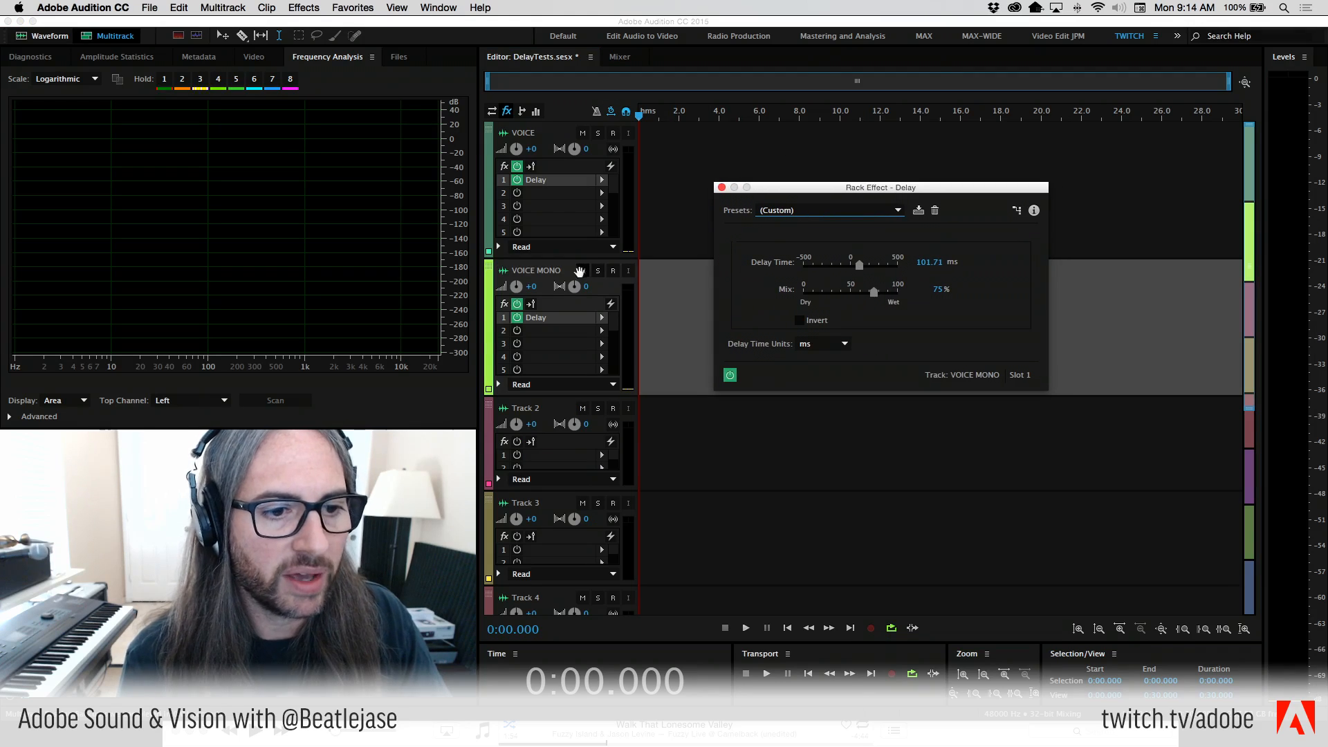
Set the VOICE MONO input to mono Focusrite Thunderbolt Input 6 and return the track controls to the effects view.
click(491, 112)
click(597, 302)
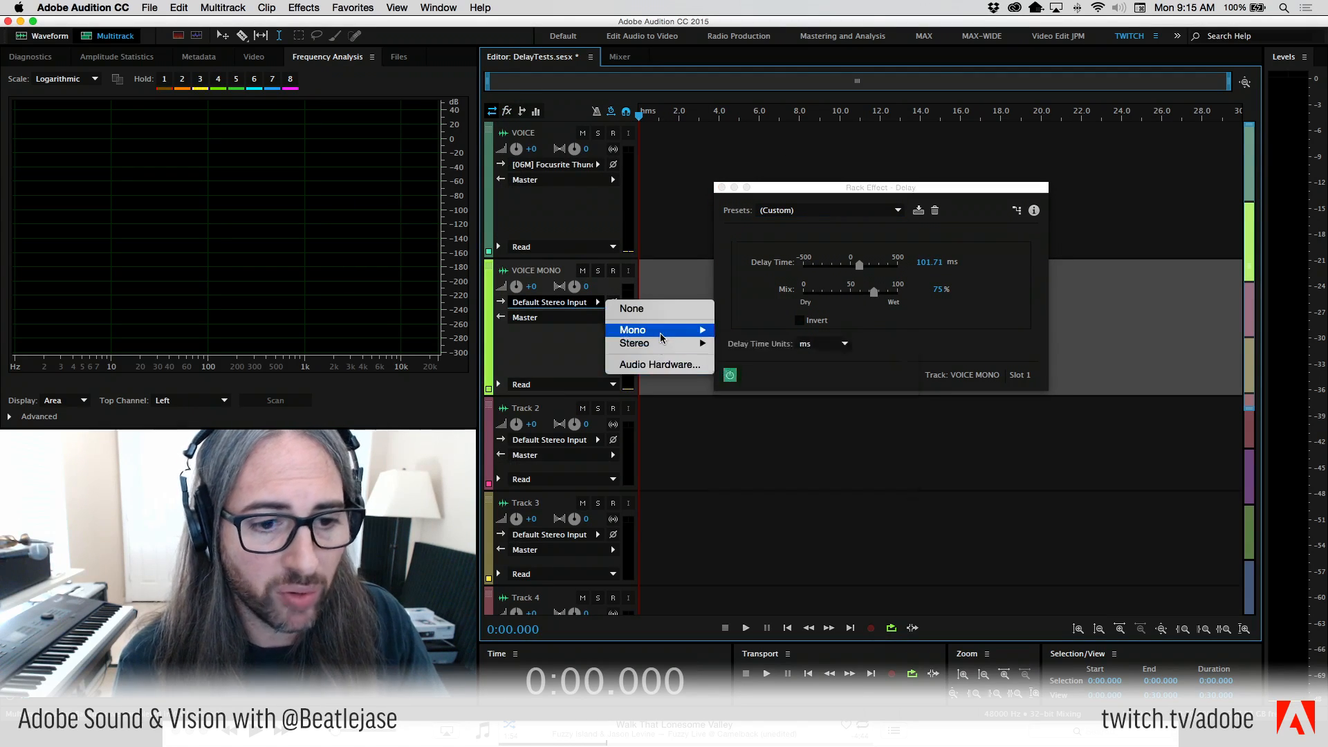
mouse_move(662, 337)
click(761, 400)
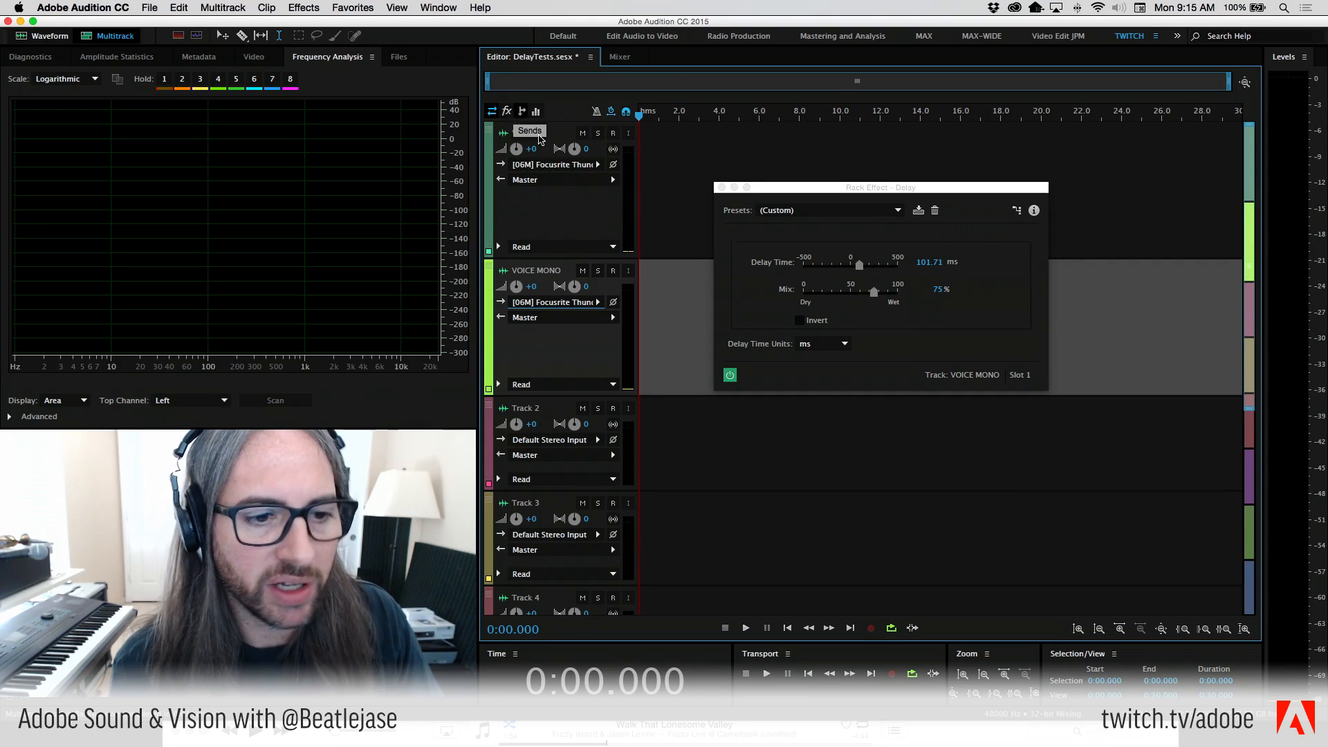
click(509, 111)
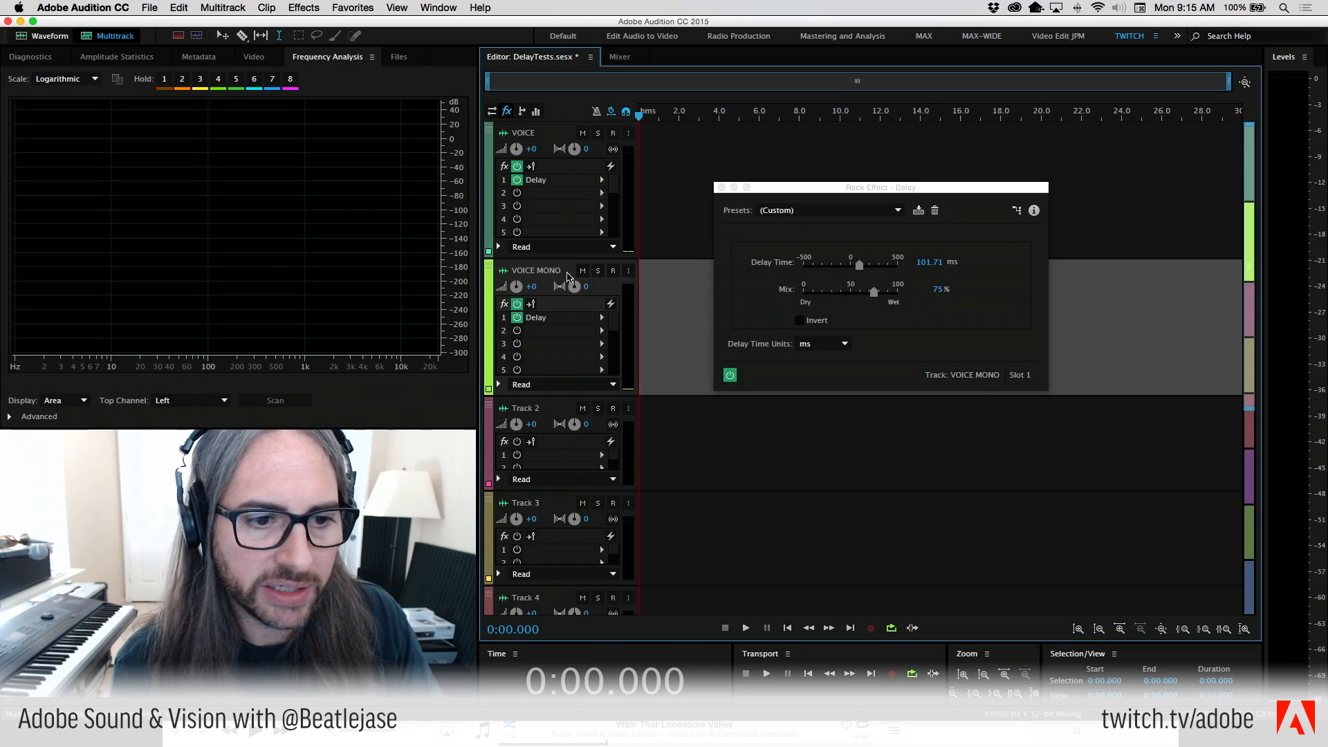
Arm VOICE MONO for recording with input monitoring and lower its delay time to 1.68 ms.
click(613, 271)
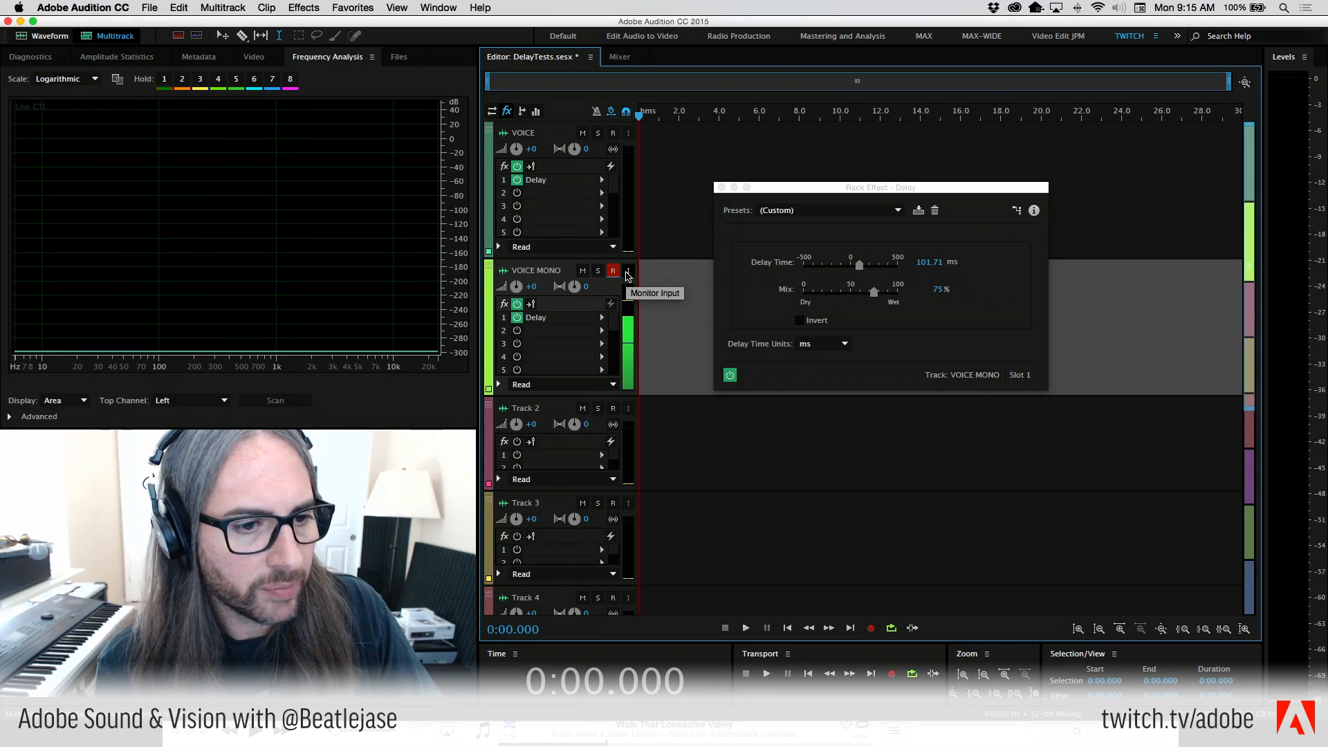
click(628, 273)
drag(850, 183, 851, 175)
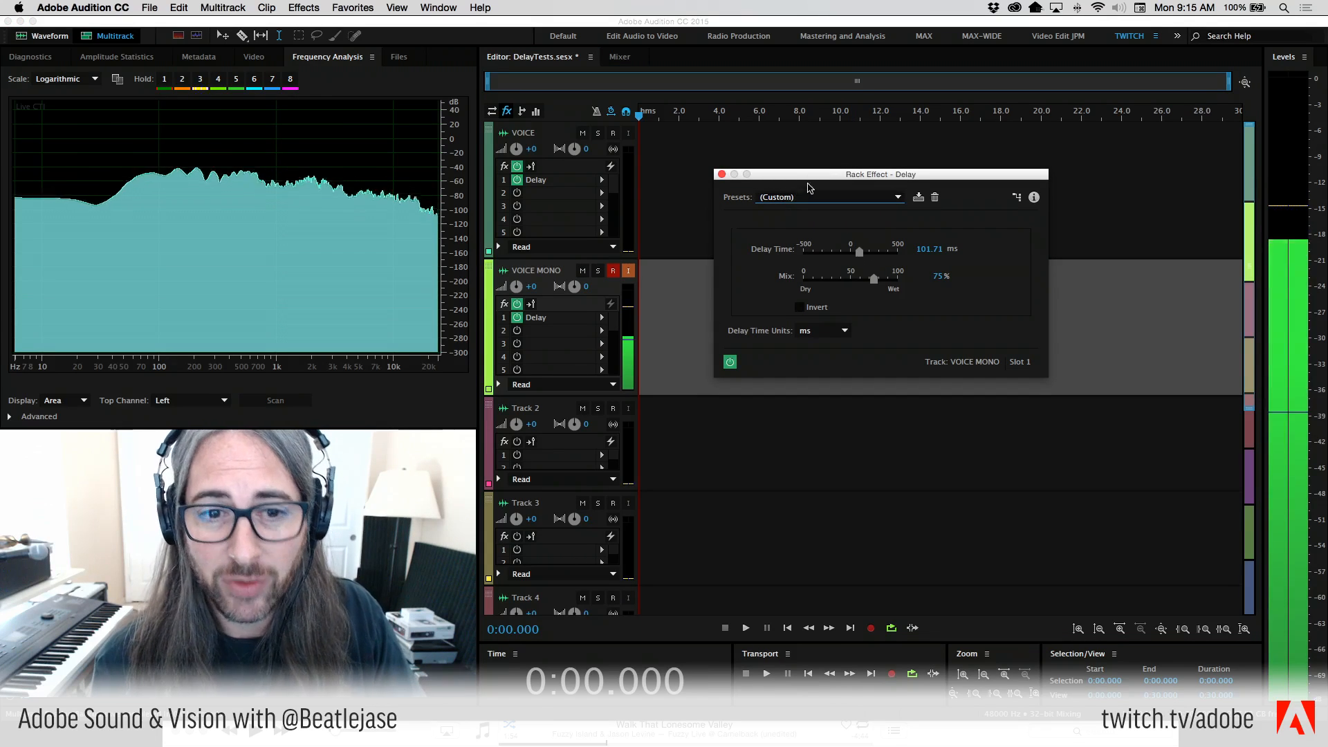
drag(860, 252, 856, 256)
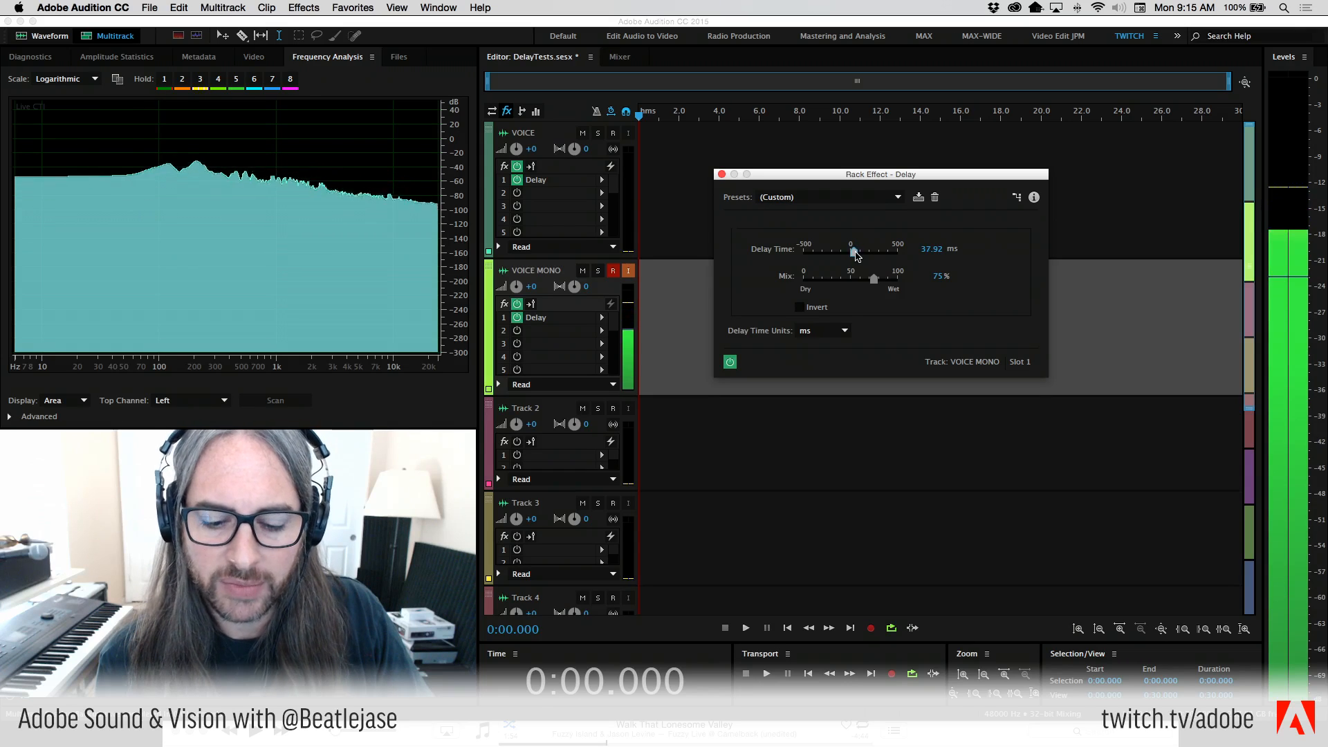
Switch to Focusrite Control, display the headphone output's mix, and return to Audition.
click(899, 730)
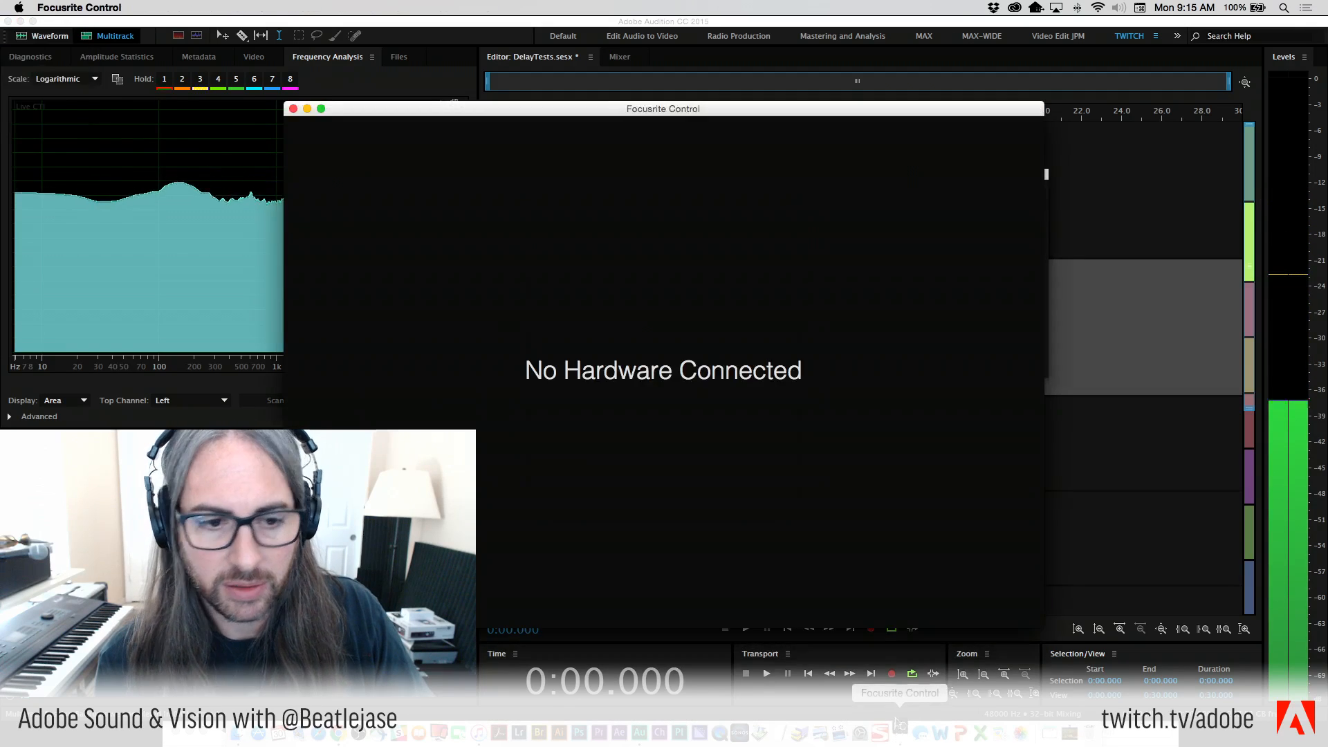
click(551, 255)
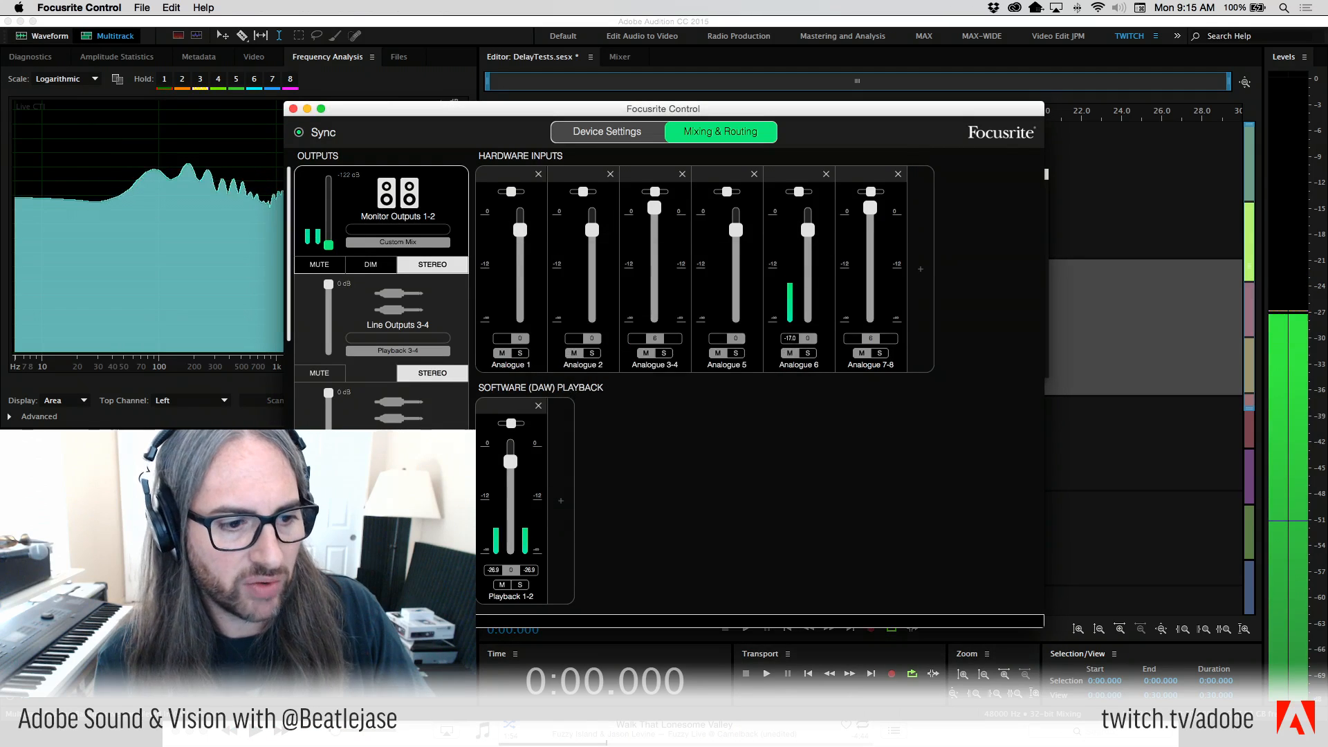
scroll(457, 400, down, 5)
click(456, 400)
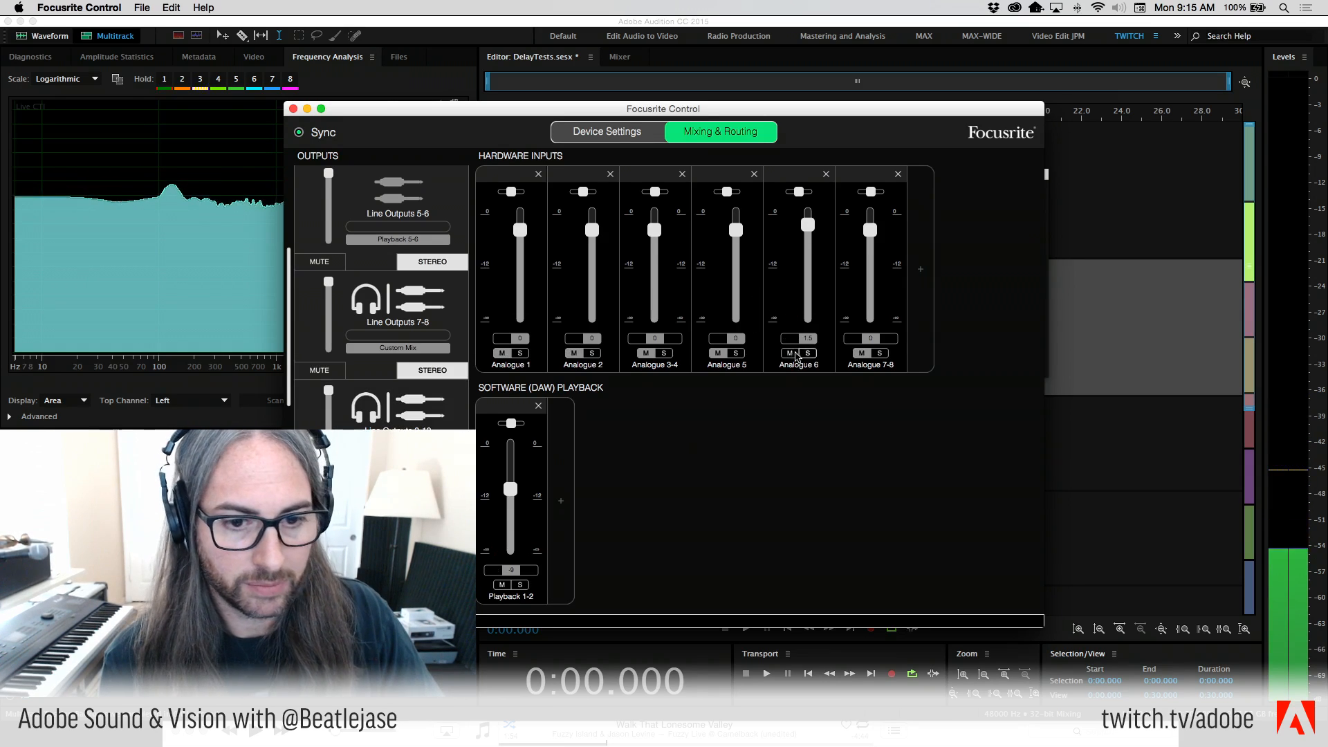
click(1097, 374)
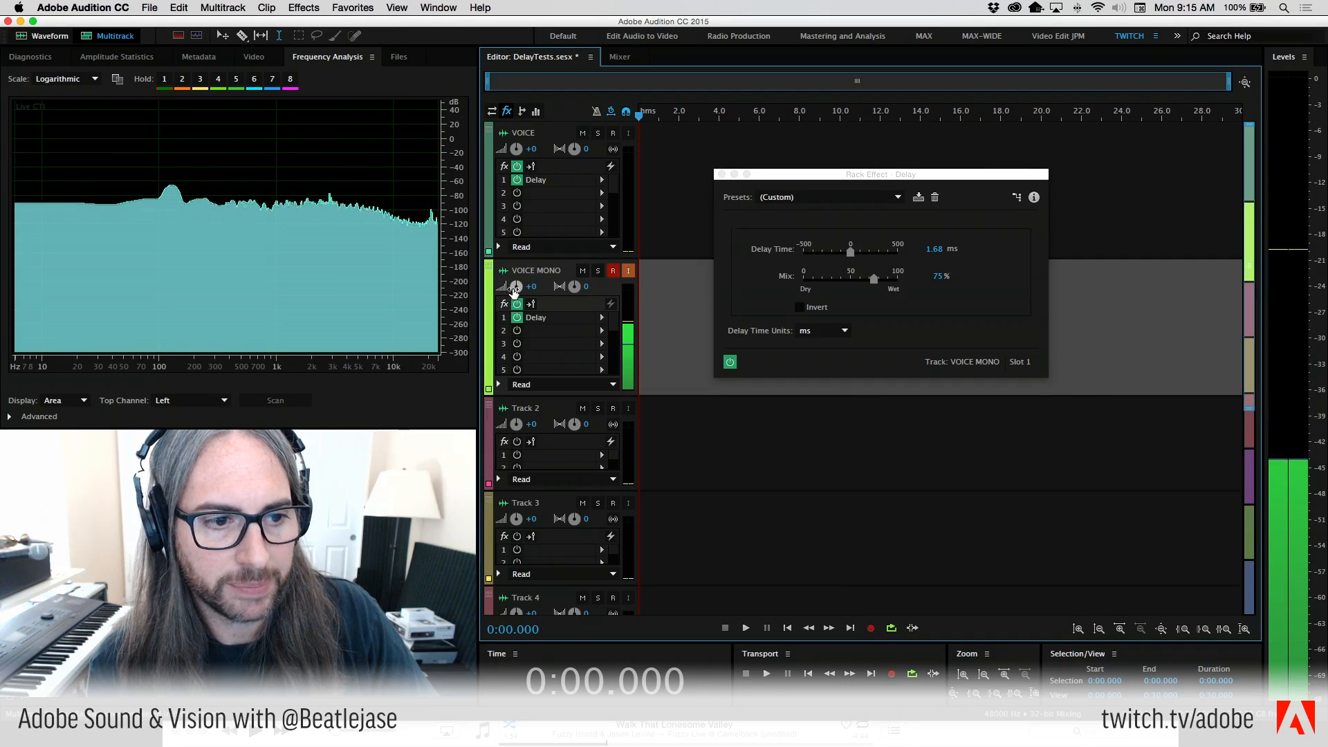
Raise the VOICE MONO volume to +2.1 dB and its delay time to 306.06 ms, checking the levels in Focusrite Control.
drag(520, 286, 520, 276)
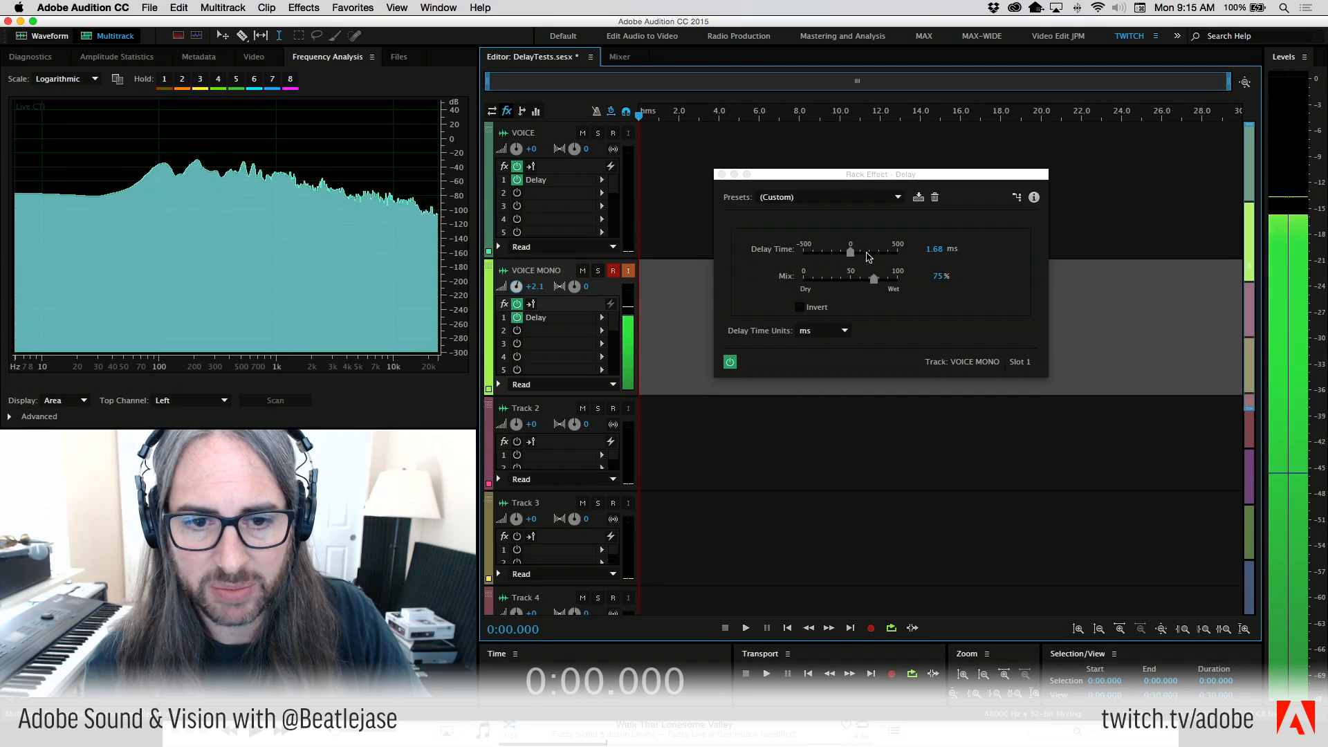
drag(852, 255, 875, 257)
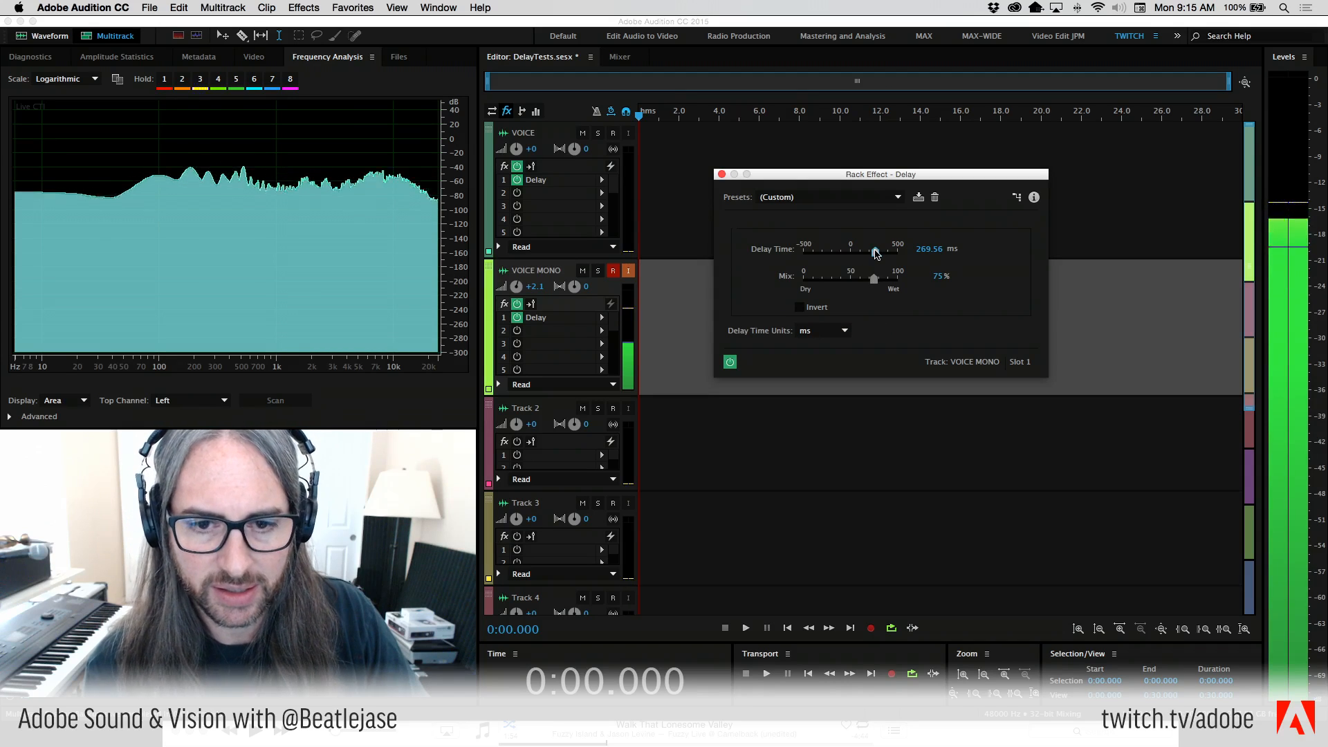
drag(877, 254, 879, 254)
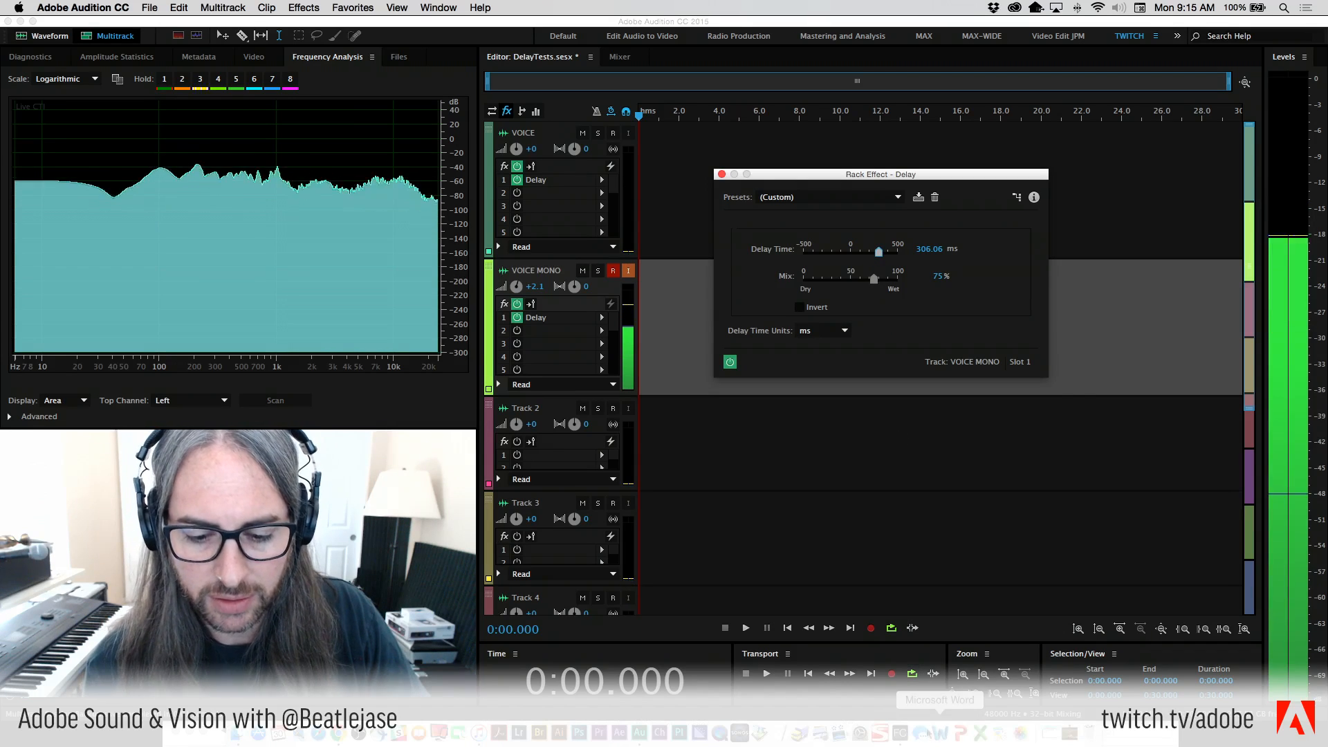
click(899, 732)
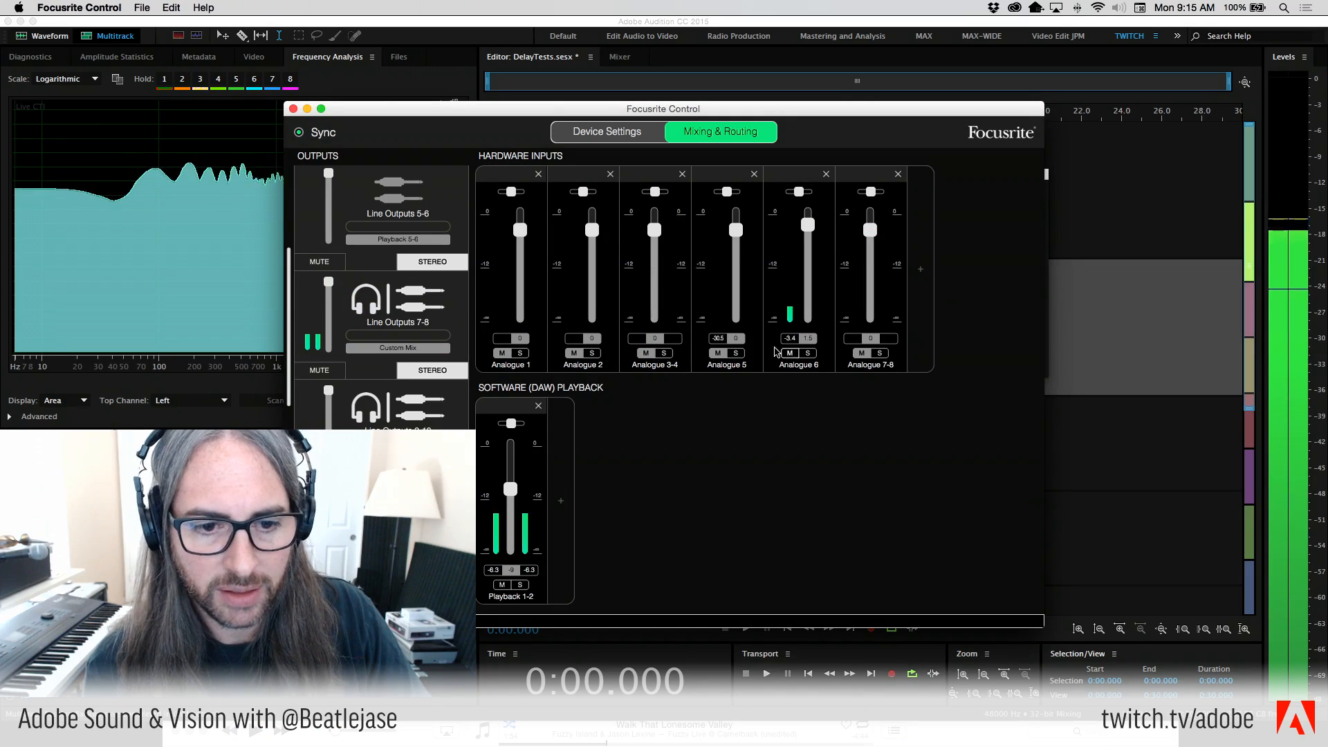
click(307, 109)
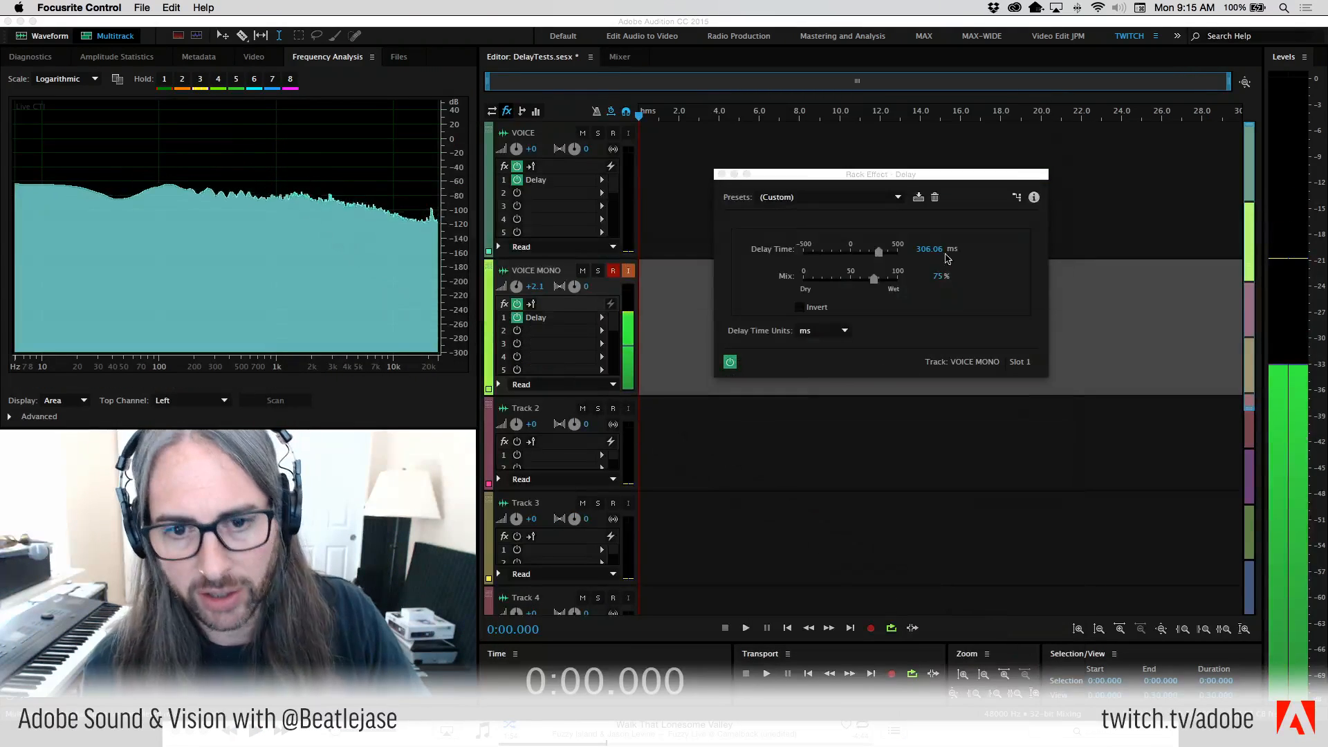
Try a delay time of 451.16 ms on VOICE MONO, set it to 50.50 ms, and close the Delay effect window.
drag(879, 254, 893, 253)
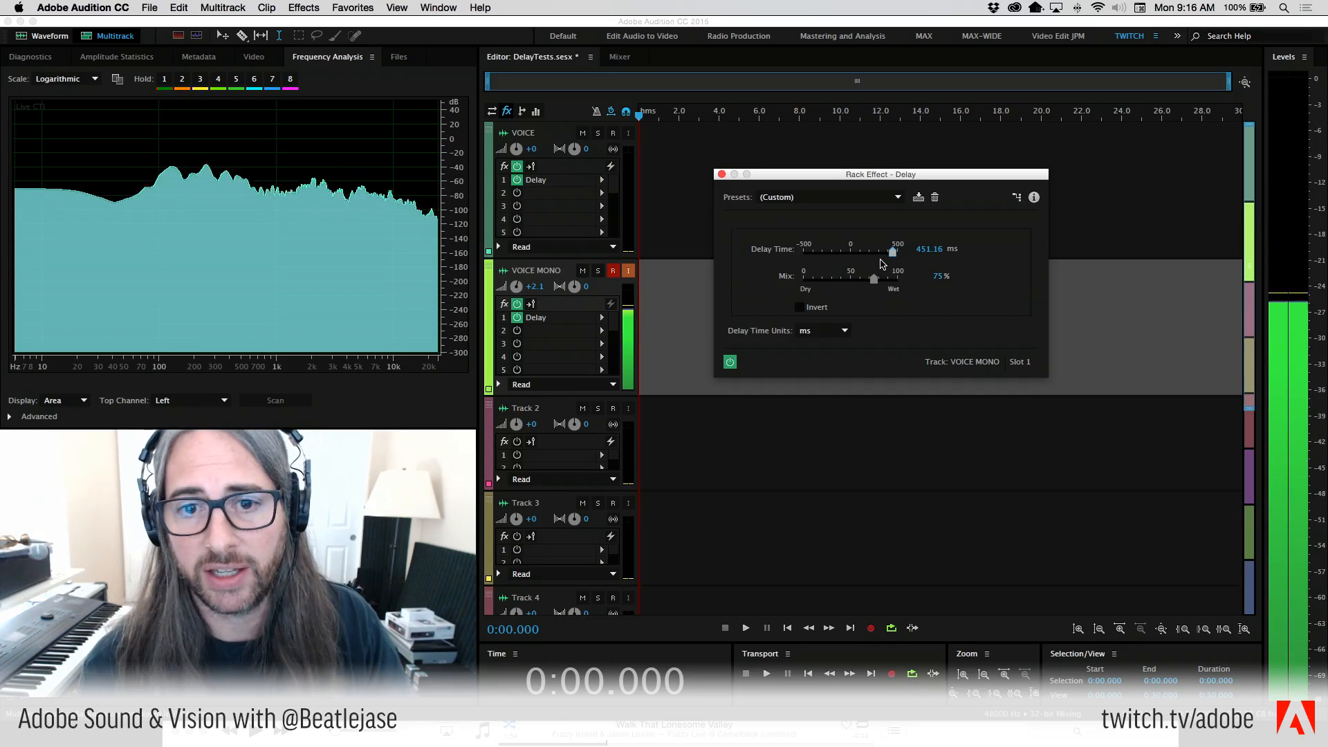
drag(892, 253, 857, 257)
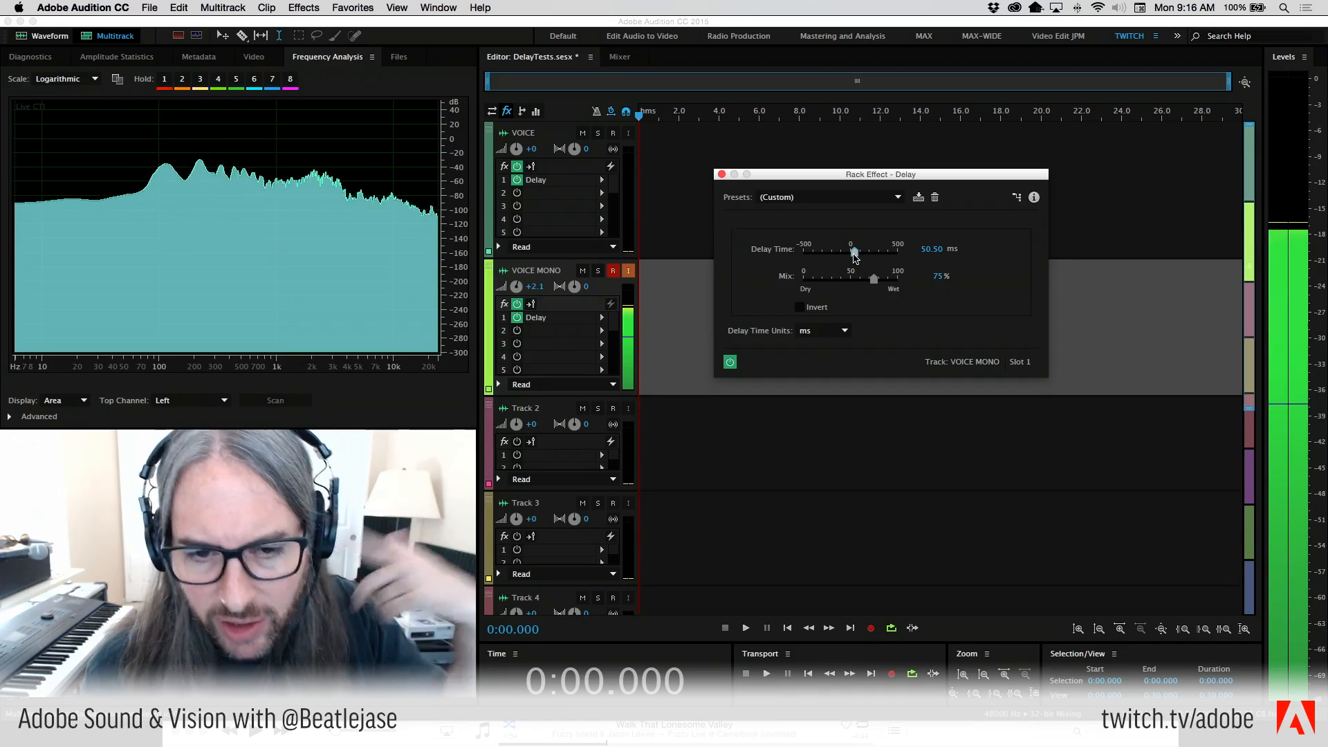
click(721, 175)
Review the Audio Hardware preferences for the input, output, buffer size and sample rate, and briefly revisit Focusrite Control.
click(83, 7)
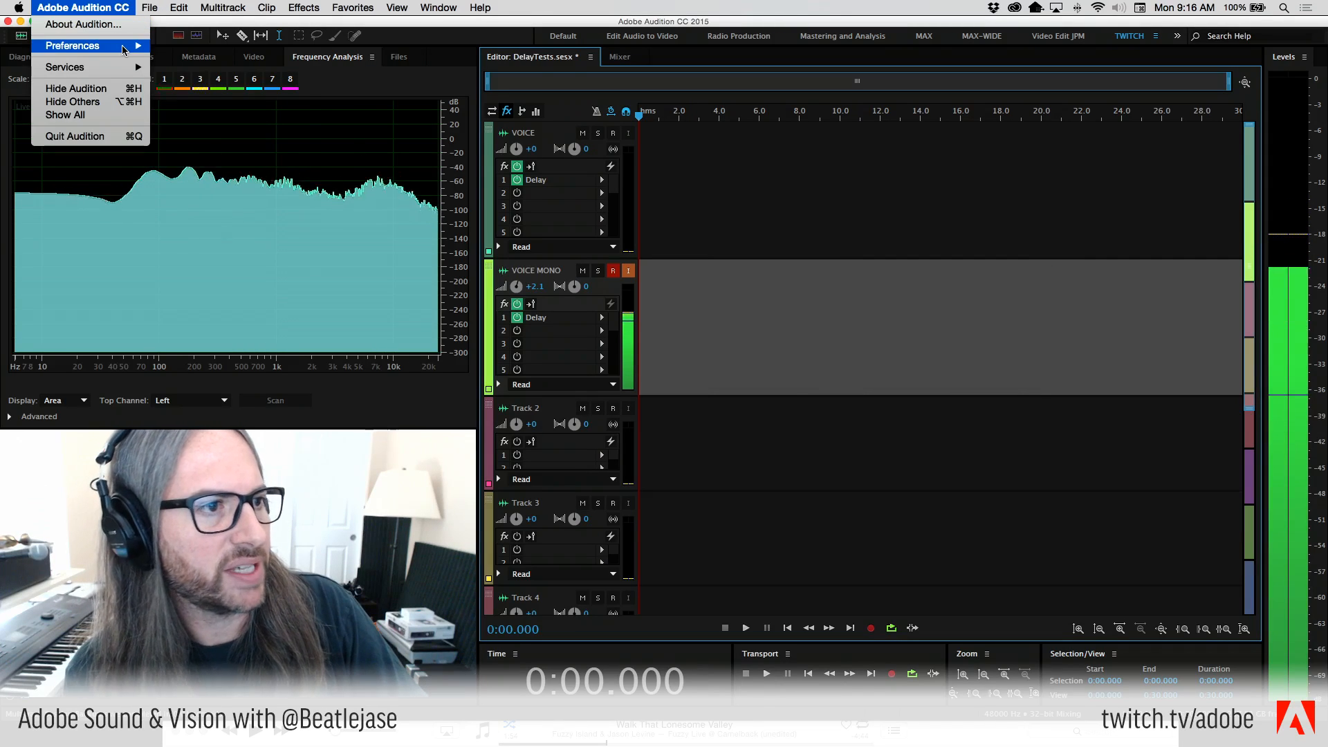
mouse_move(122, 45)
click(204, 93)
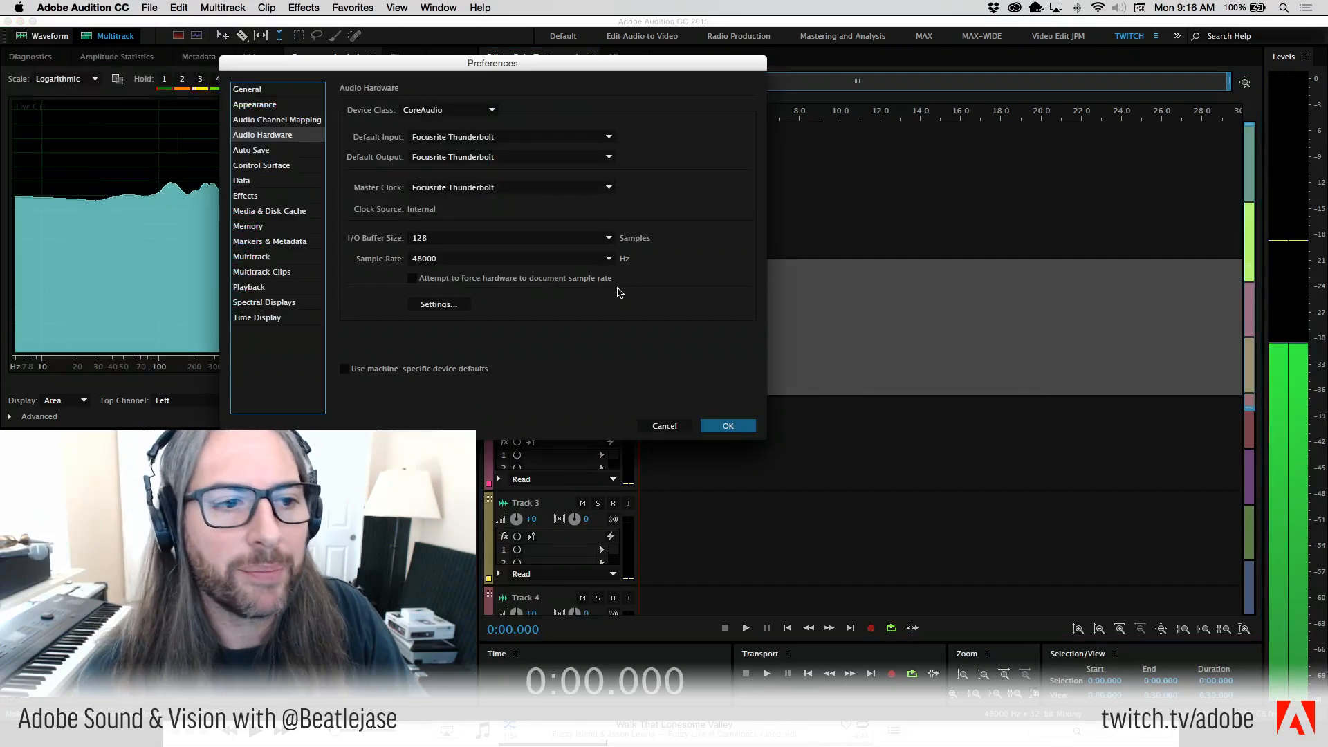
click(727, 425)
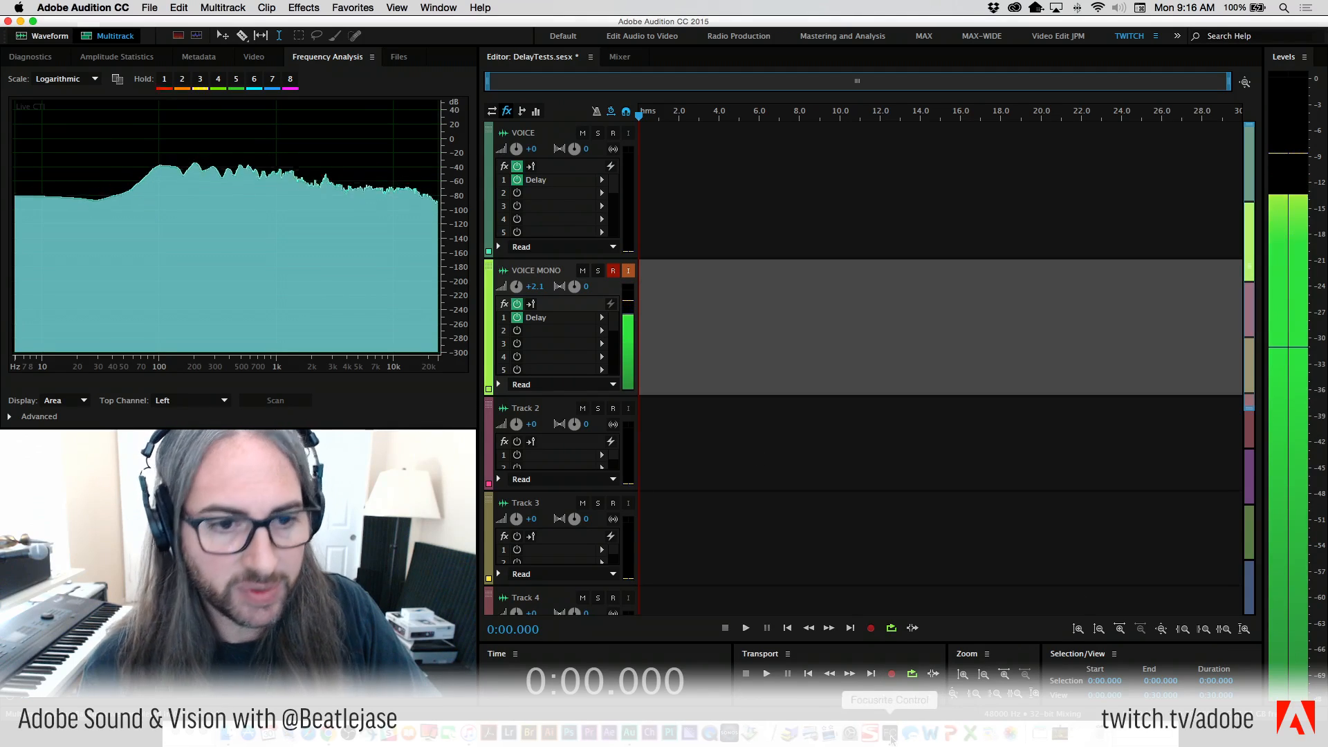
click(891, 738)
click(1089, 336)
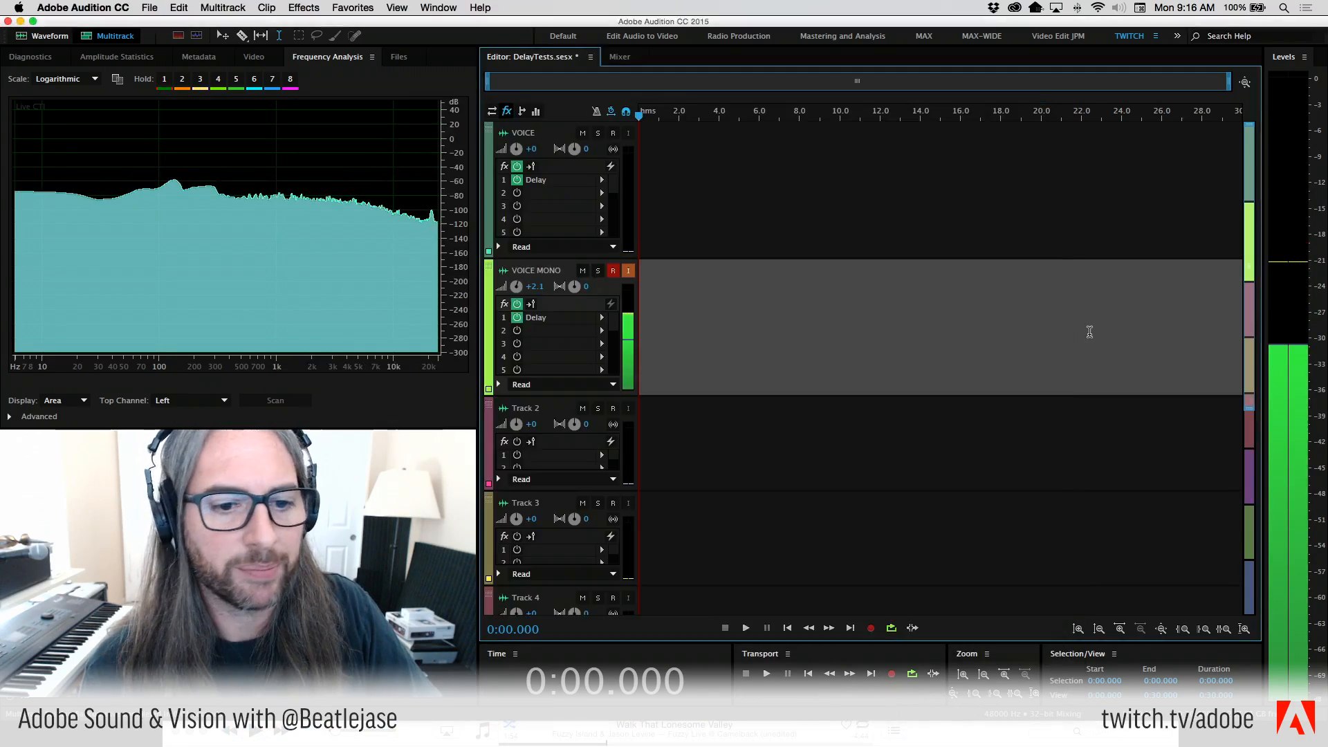
Disarm VOICE MONO and open CBR-NewSting.wav in the waveform editor with the playhead at 0:05.820.
click(613, 270)
click(613, 60)
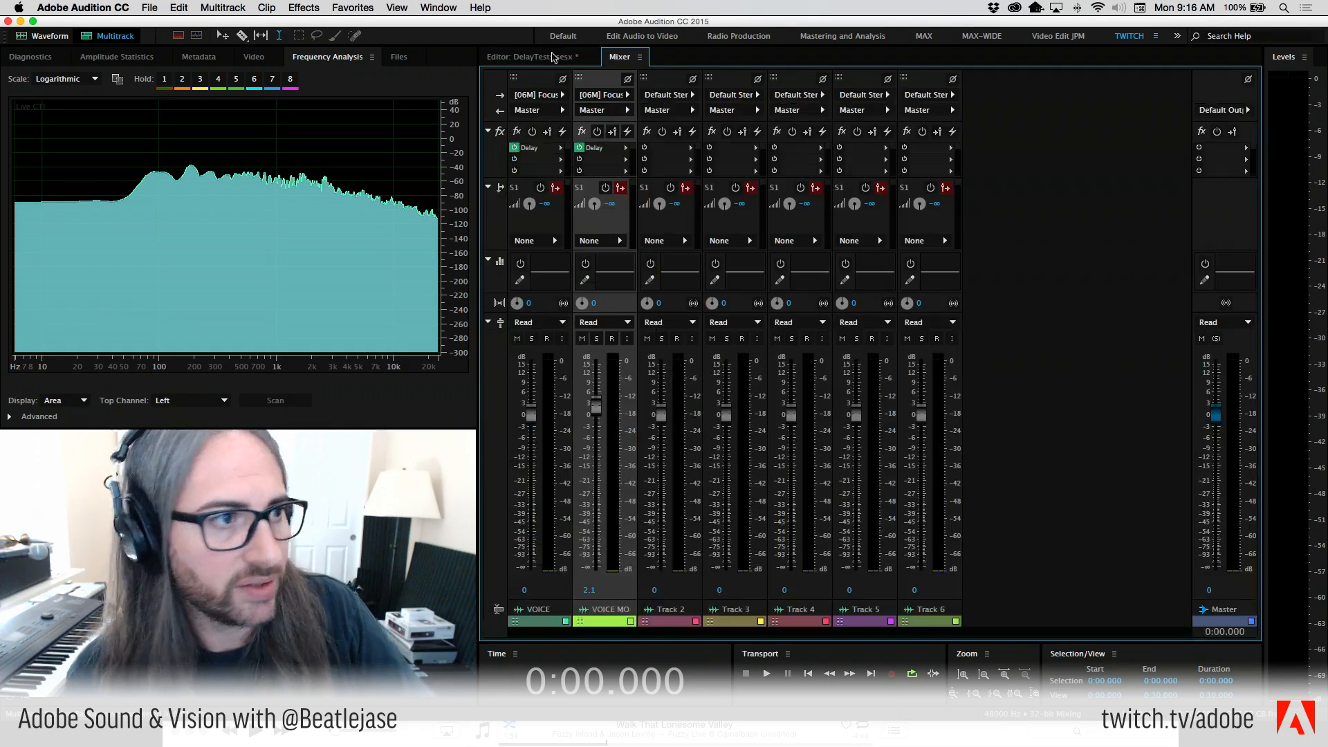
key(8)
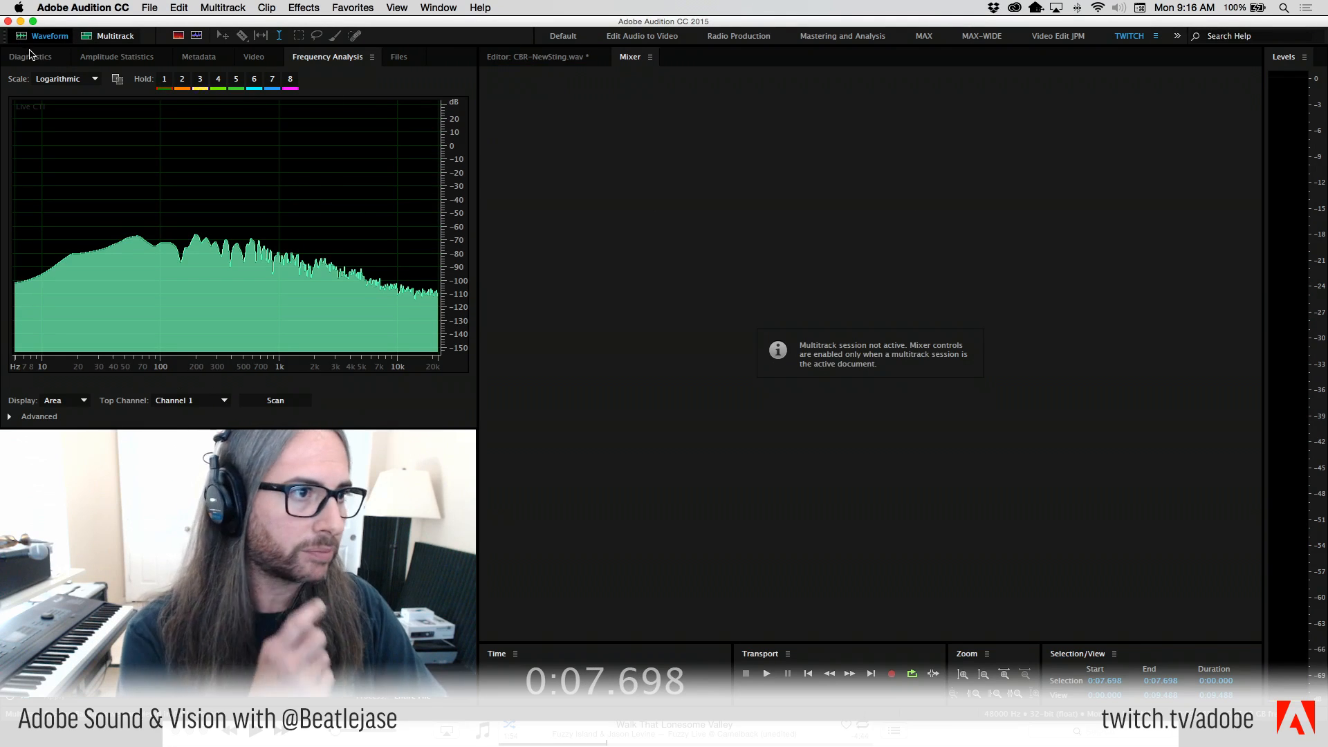
click(394, 58)
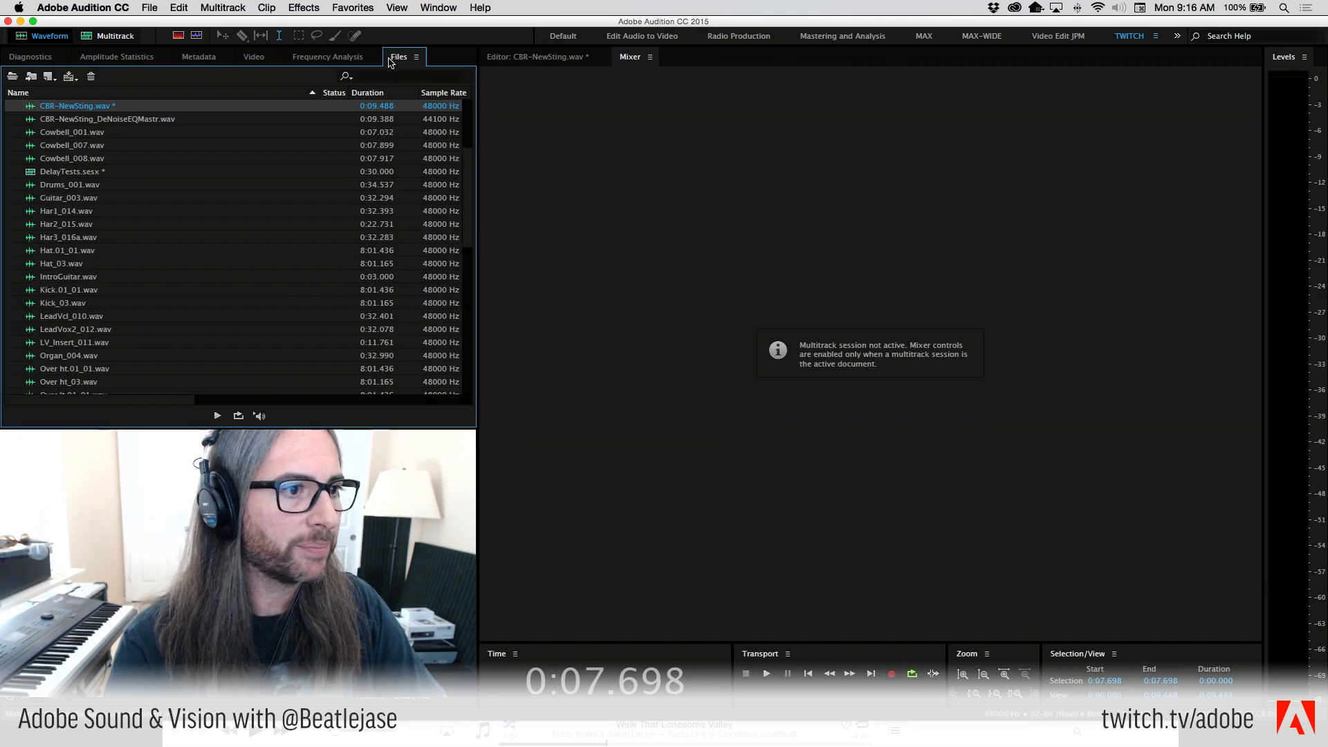
double_click(83, 107)
click(926, 301)
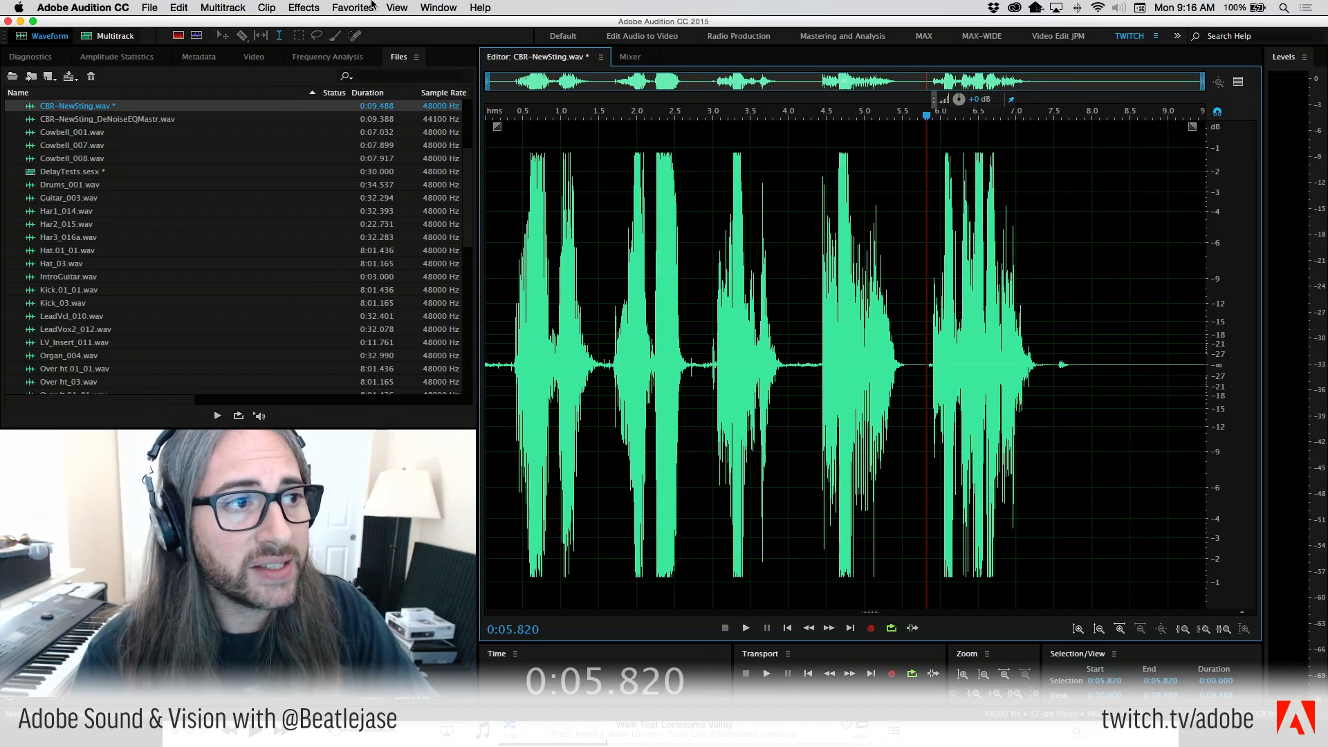
Convert CBR-NewSting.wav to stereo with 100% left and right mix, place the playhead at 0:00.377 and show its frequency analysis.
click(177, 8)
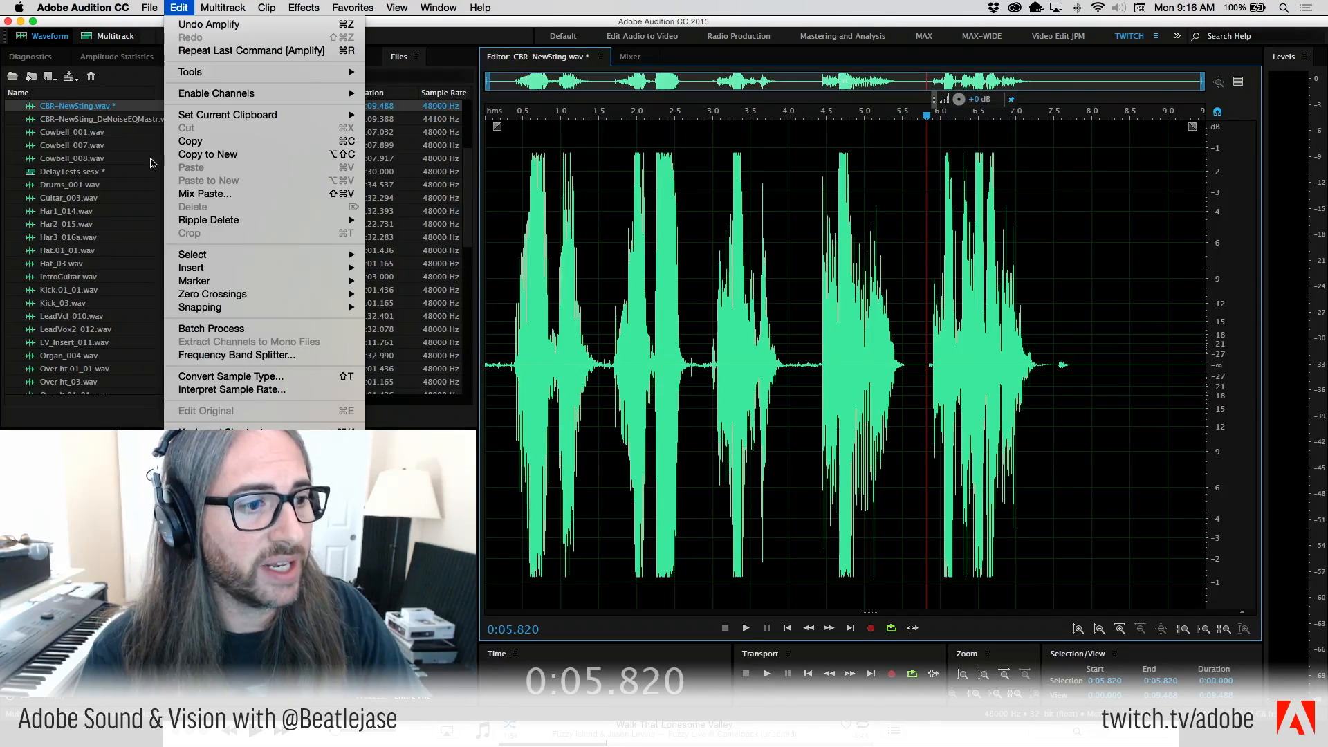
click(309, 377)
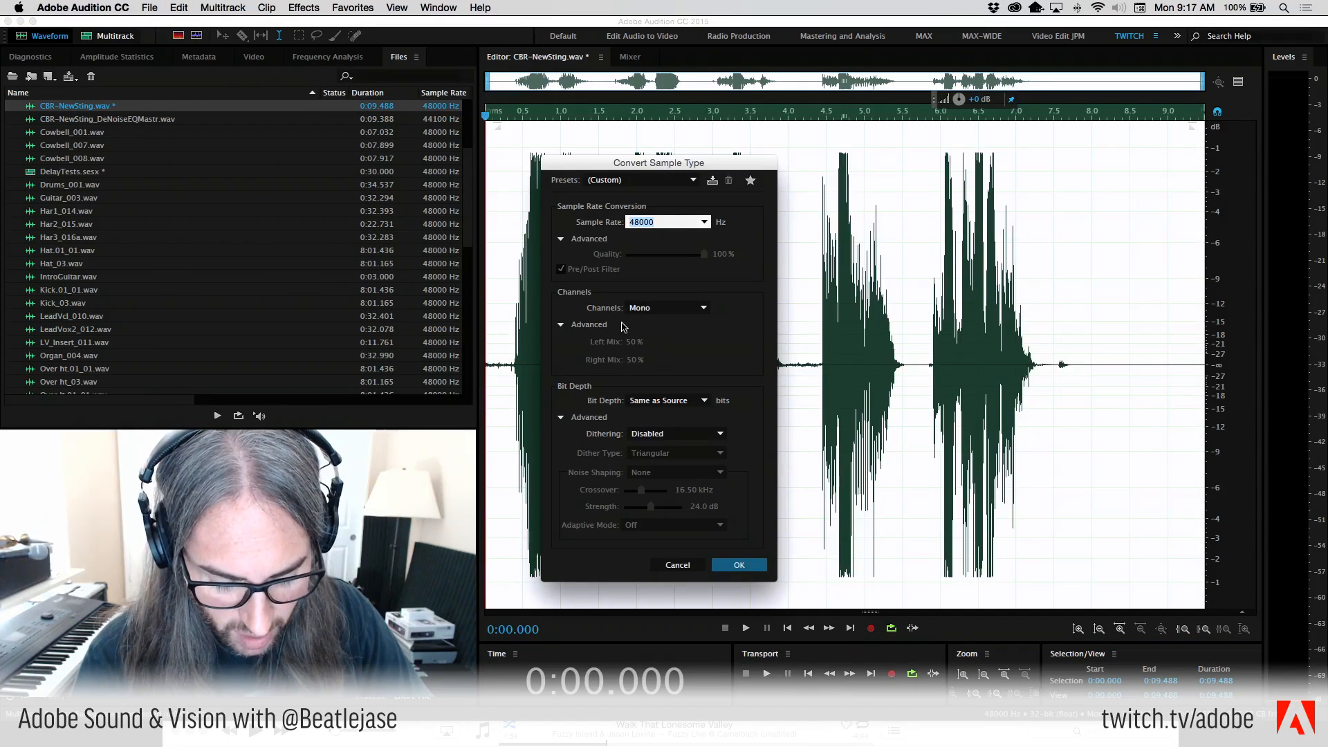
click(667, 308)
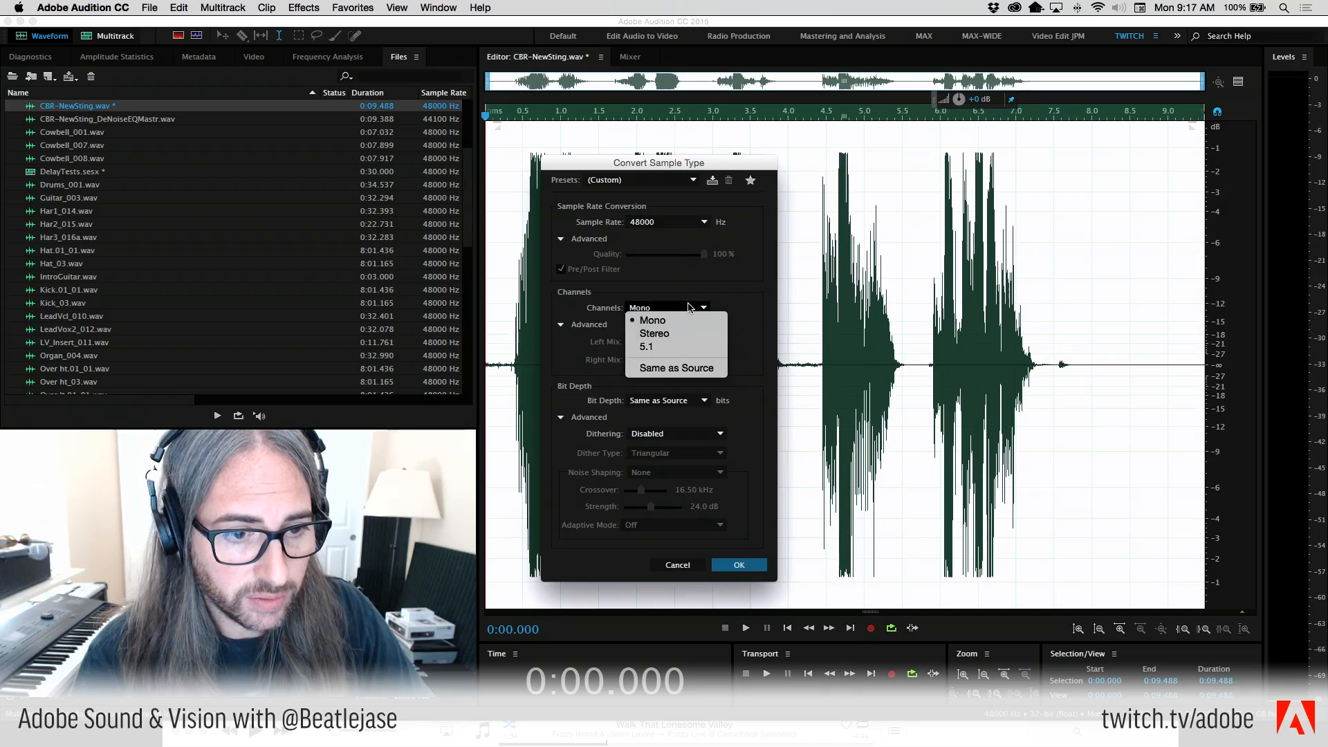
click(650, 335)
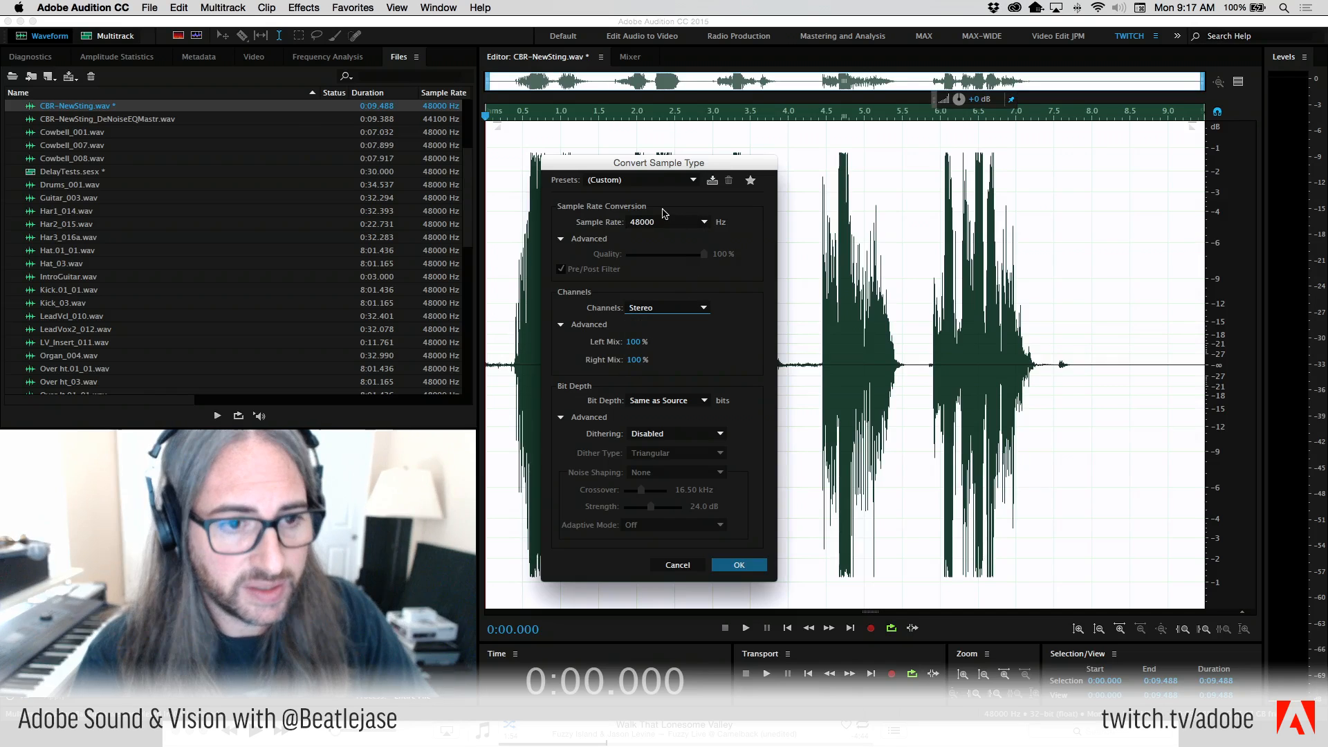
click(740, 565)
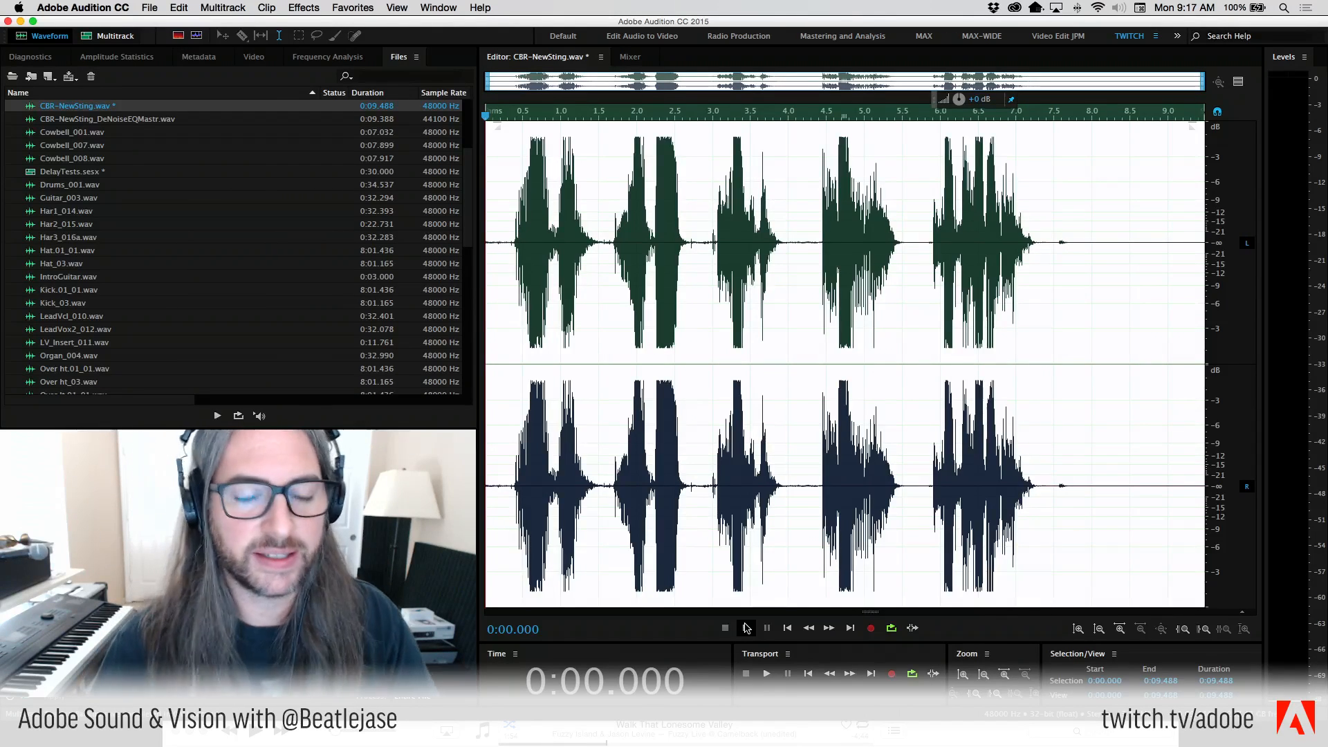
click(513, 225)
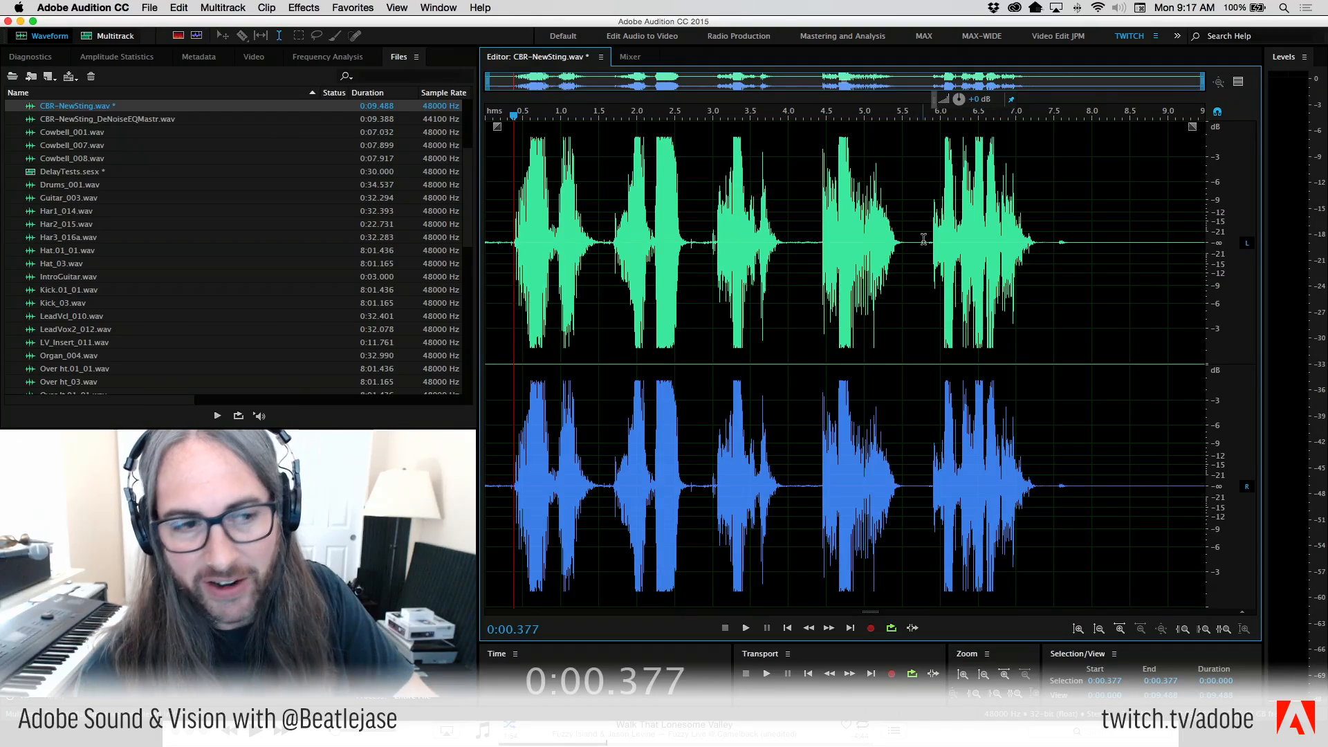
click(319, 58)
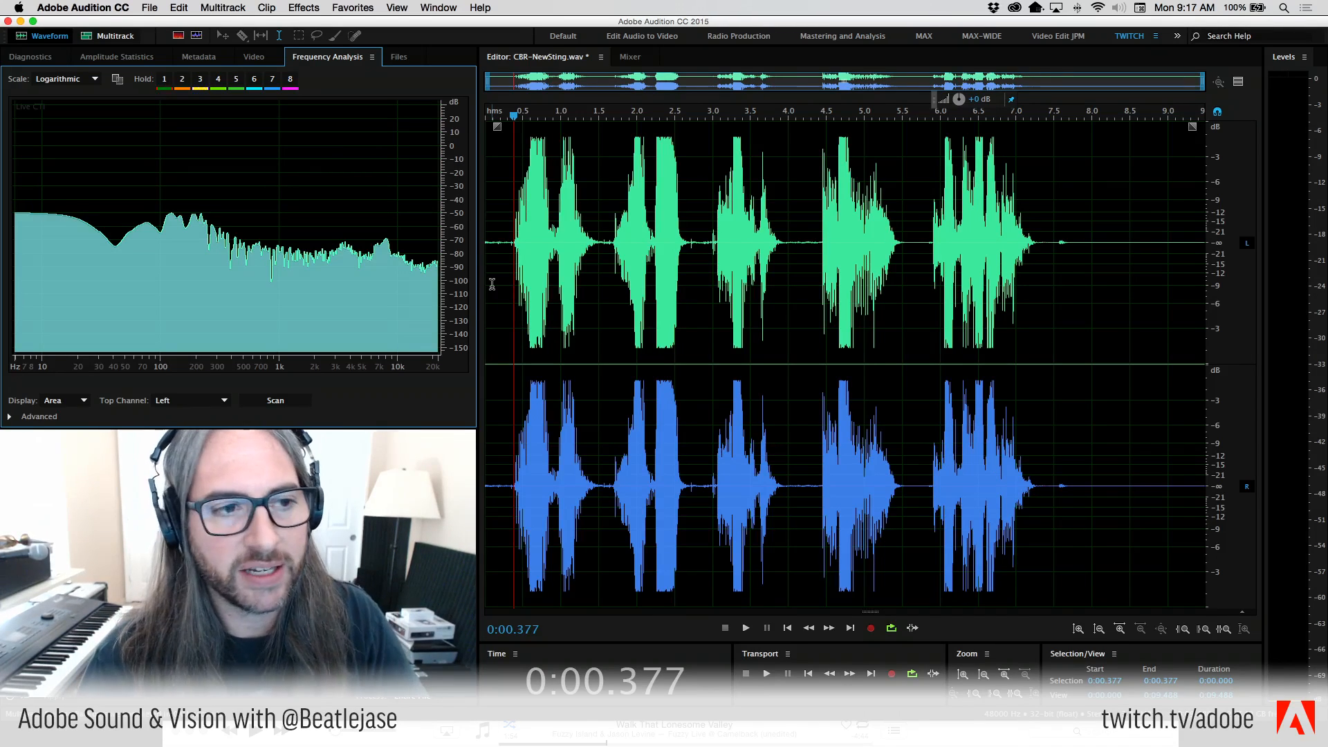
click(303, 7)
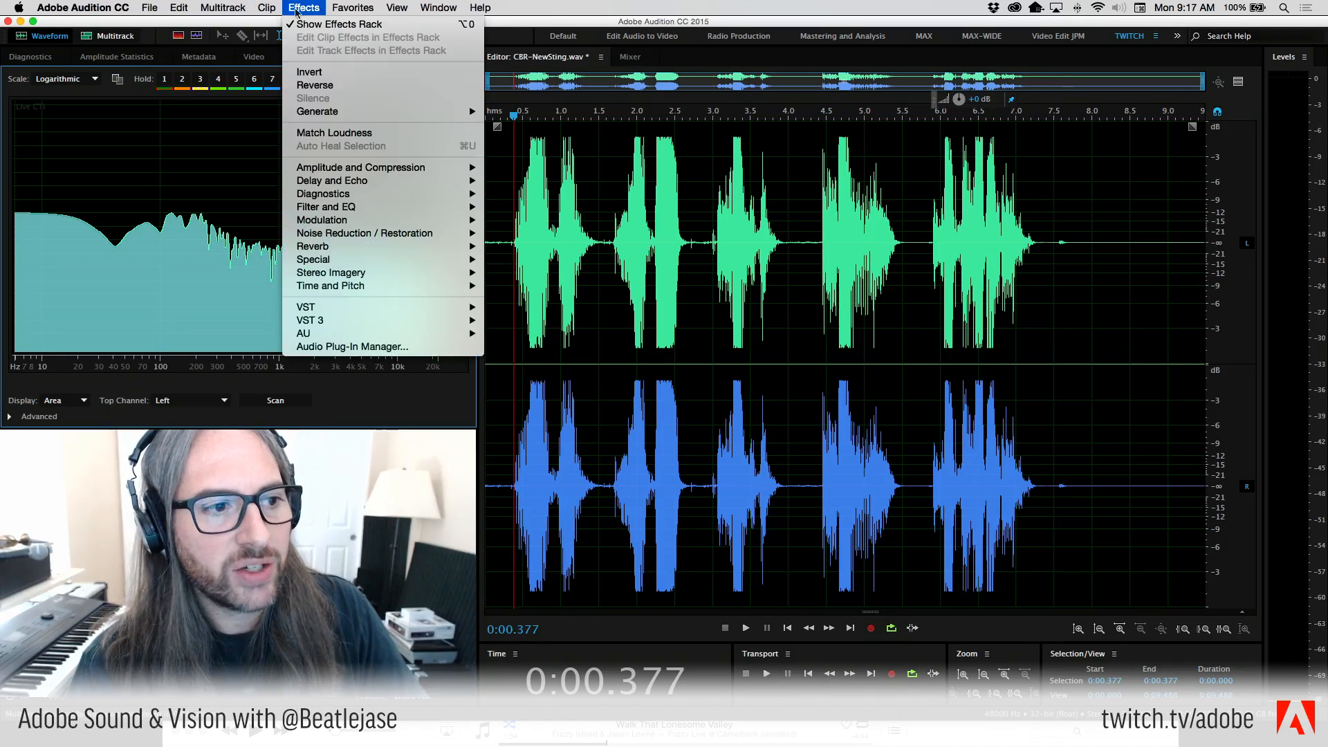
mouse_move(374, 182)
click(561, 198)
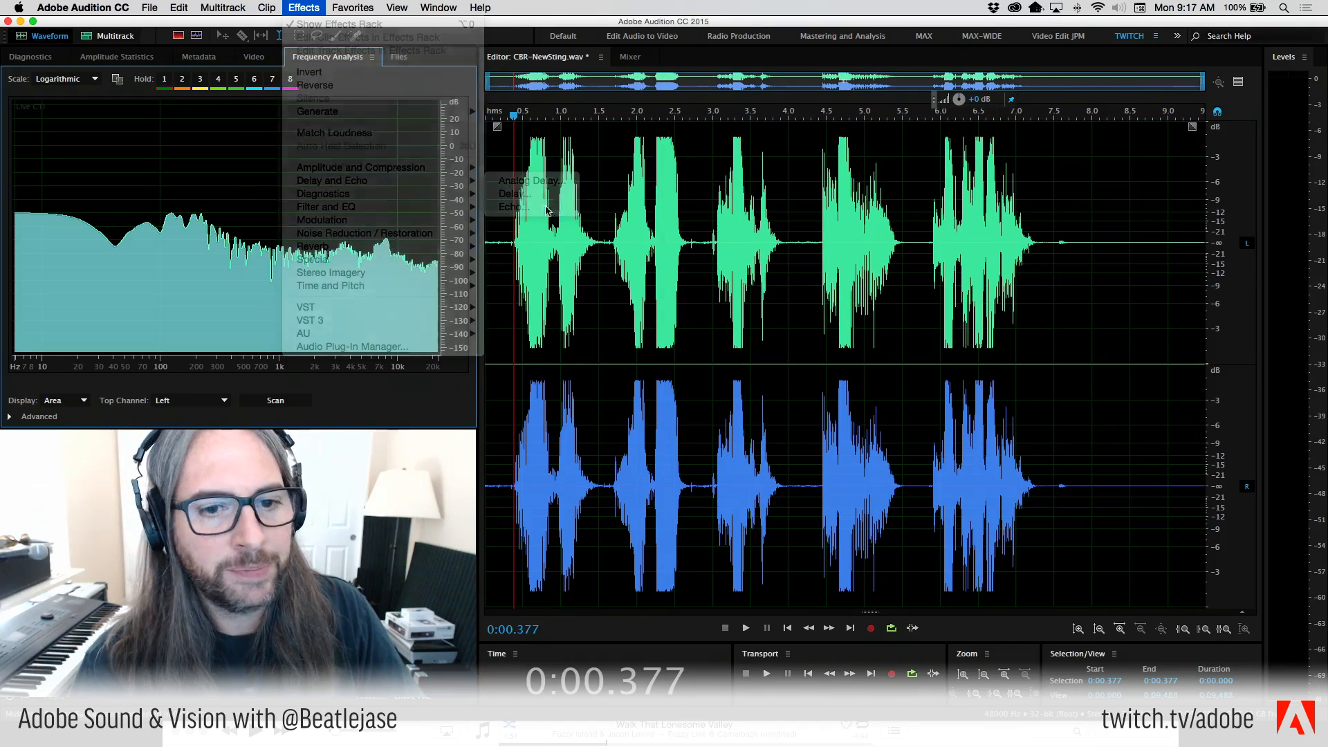
drag(808, 18, 953, 108)
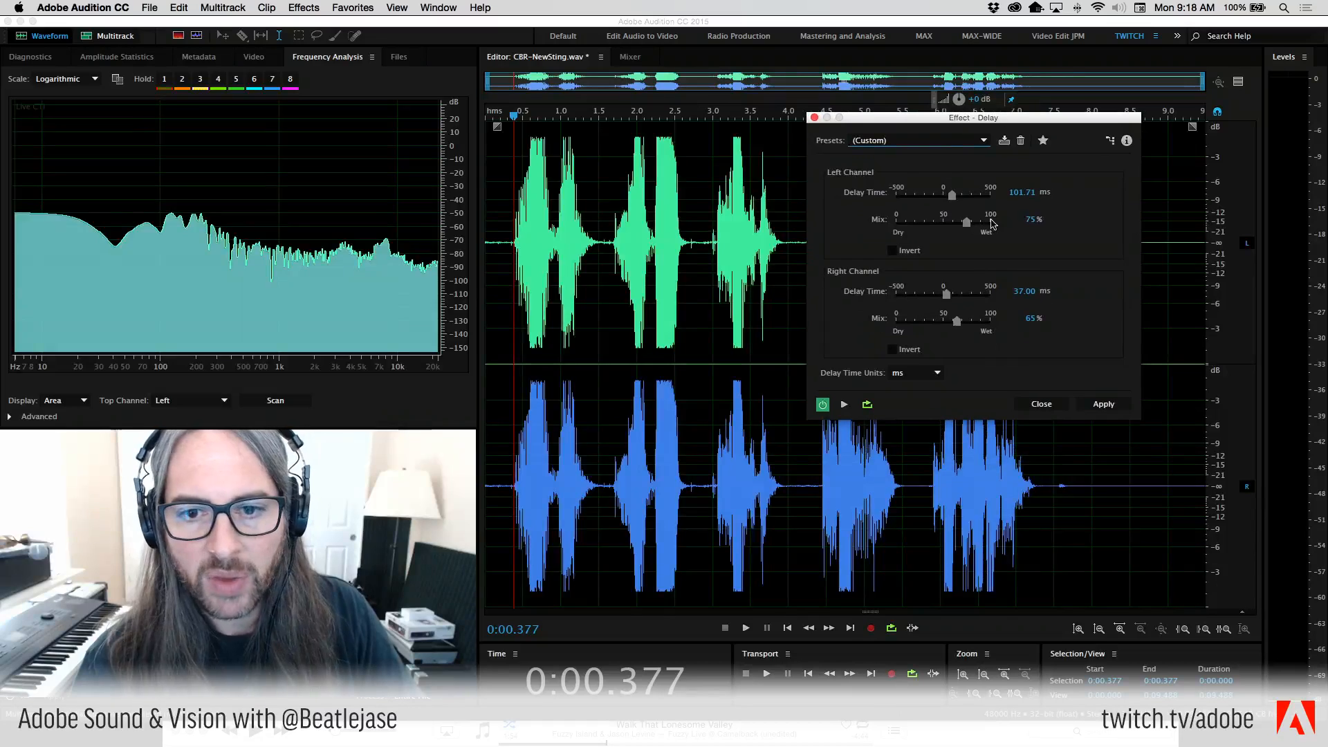
click(1022, 194)
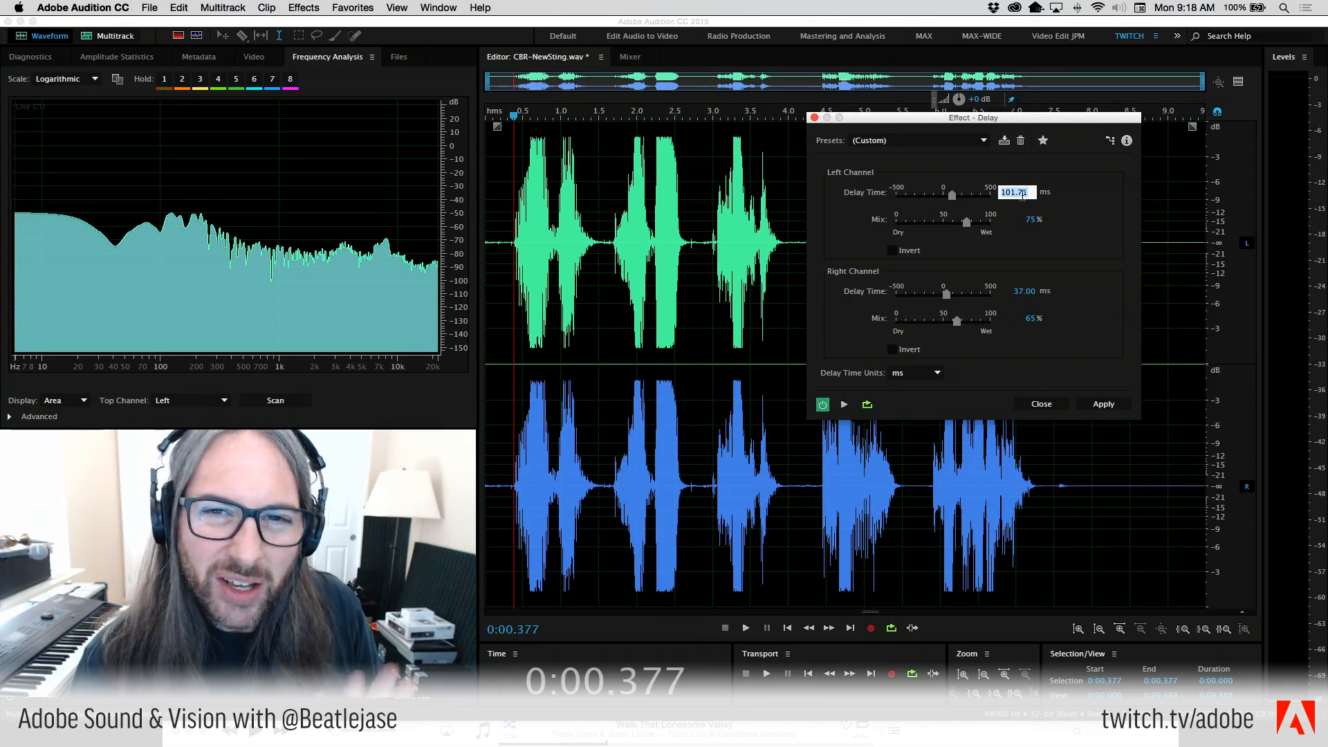
click(1041, 404)
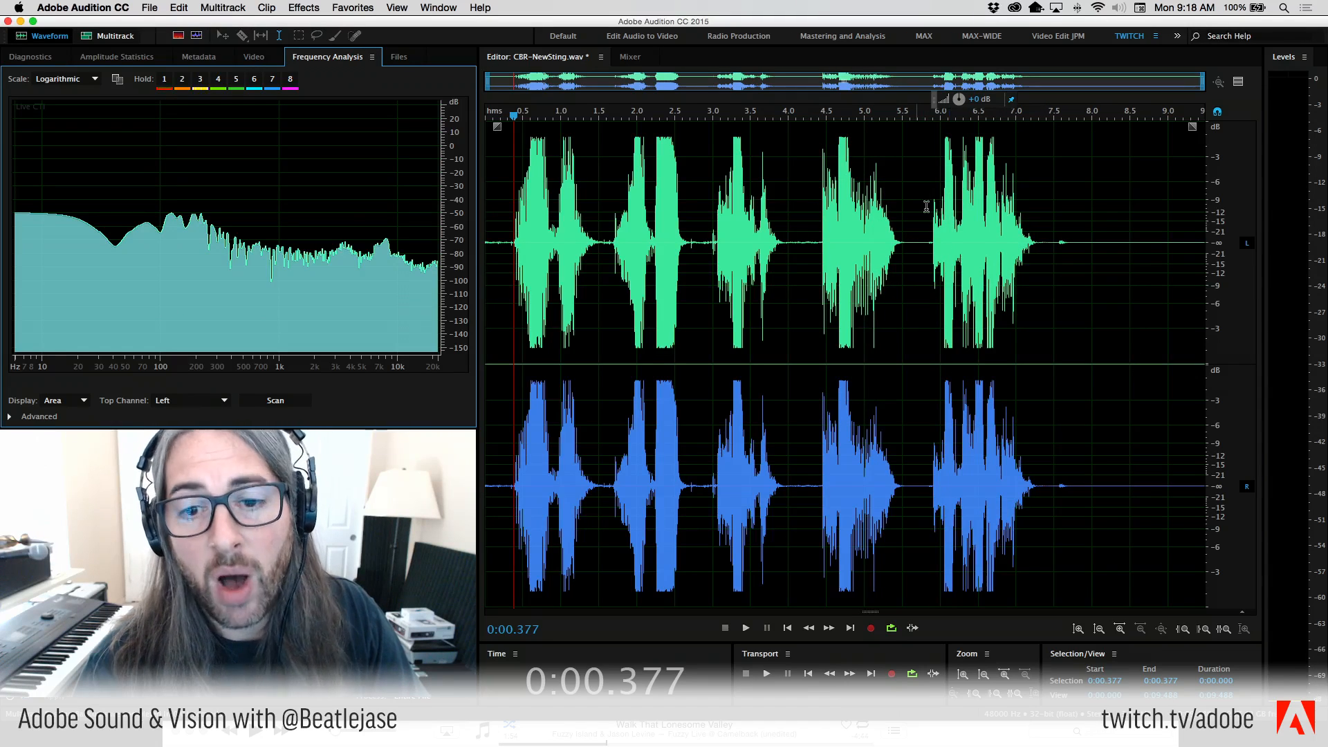
Highlight the last phrase of the clip, clear the selection, and play the stereo clip from 0:00.309.
drag(919, 193, 998, 312)
shift+click(1053, 378)
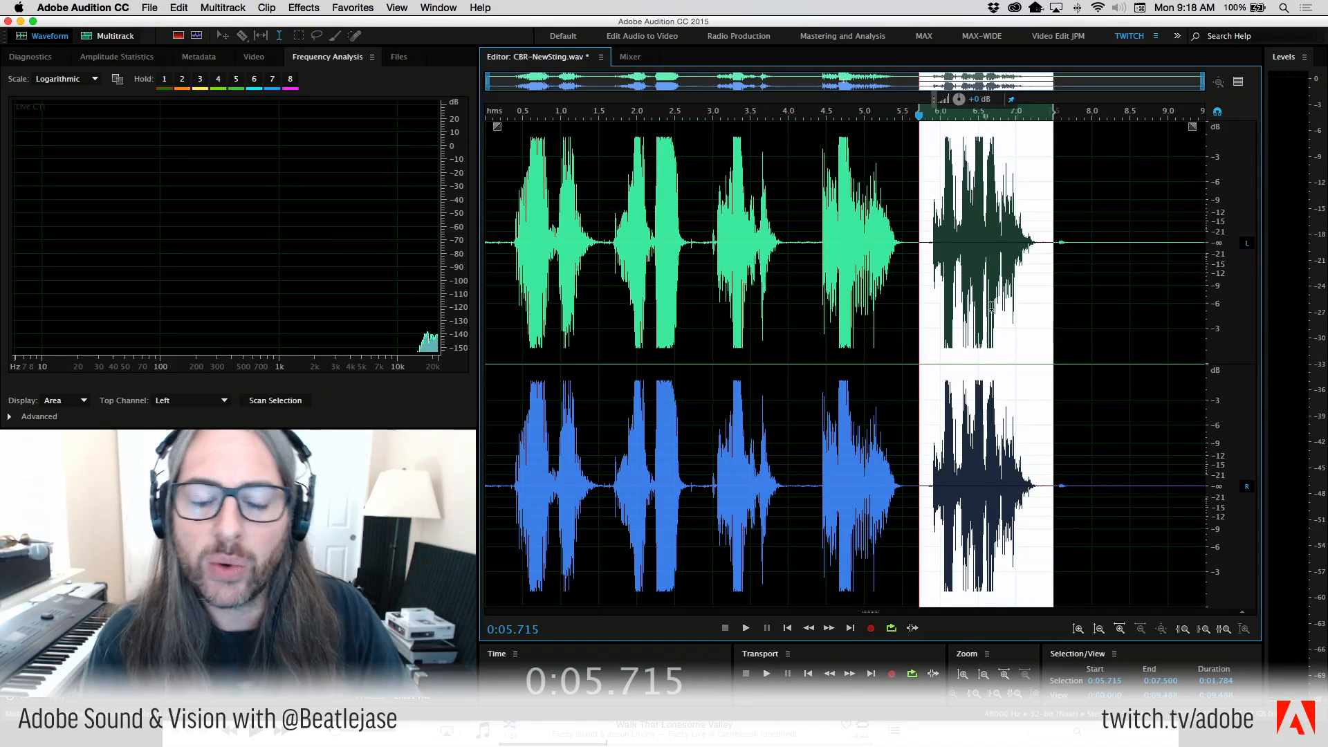
click(508, 213)
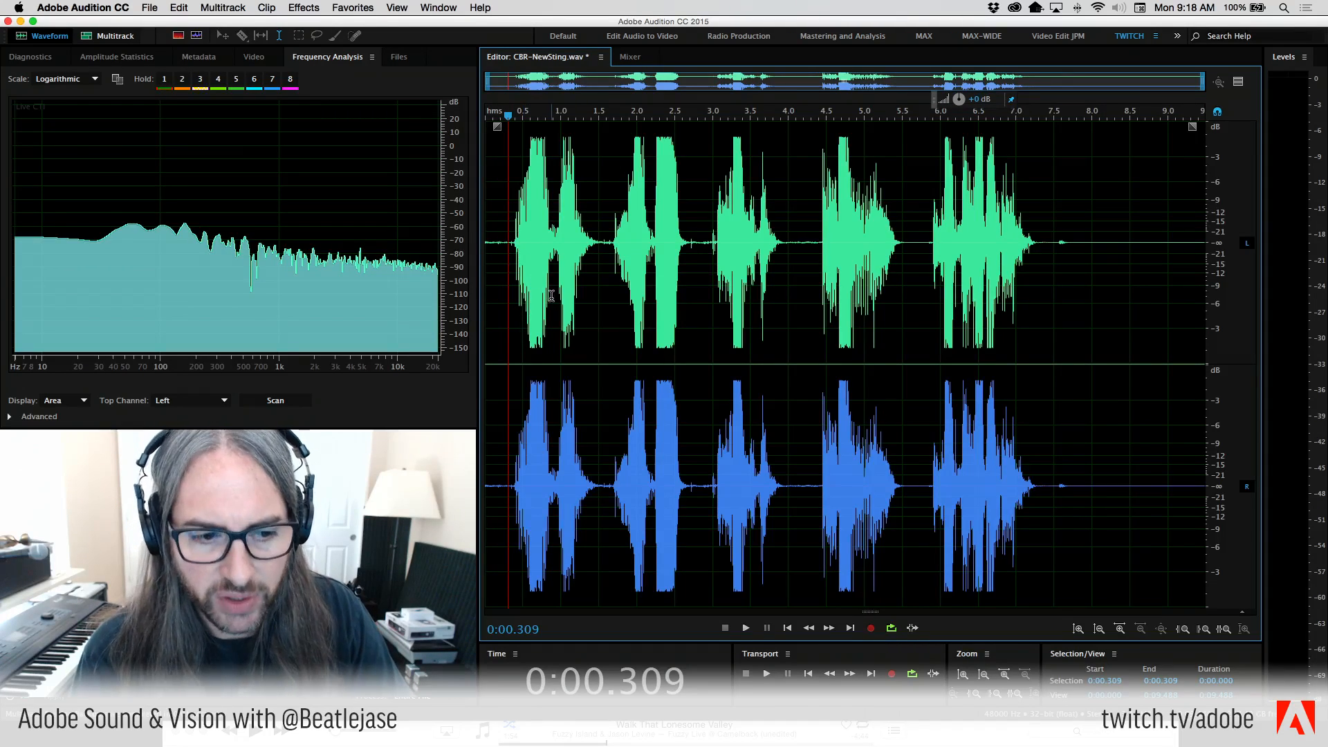
key(space)
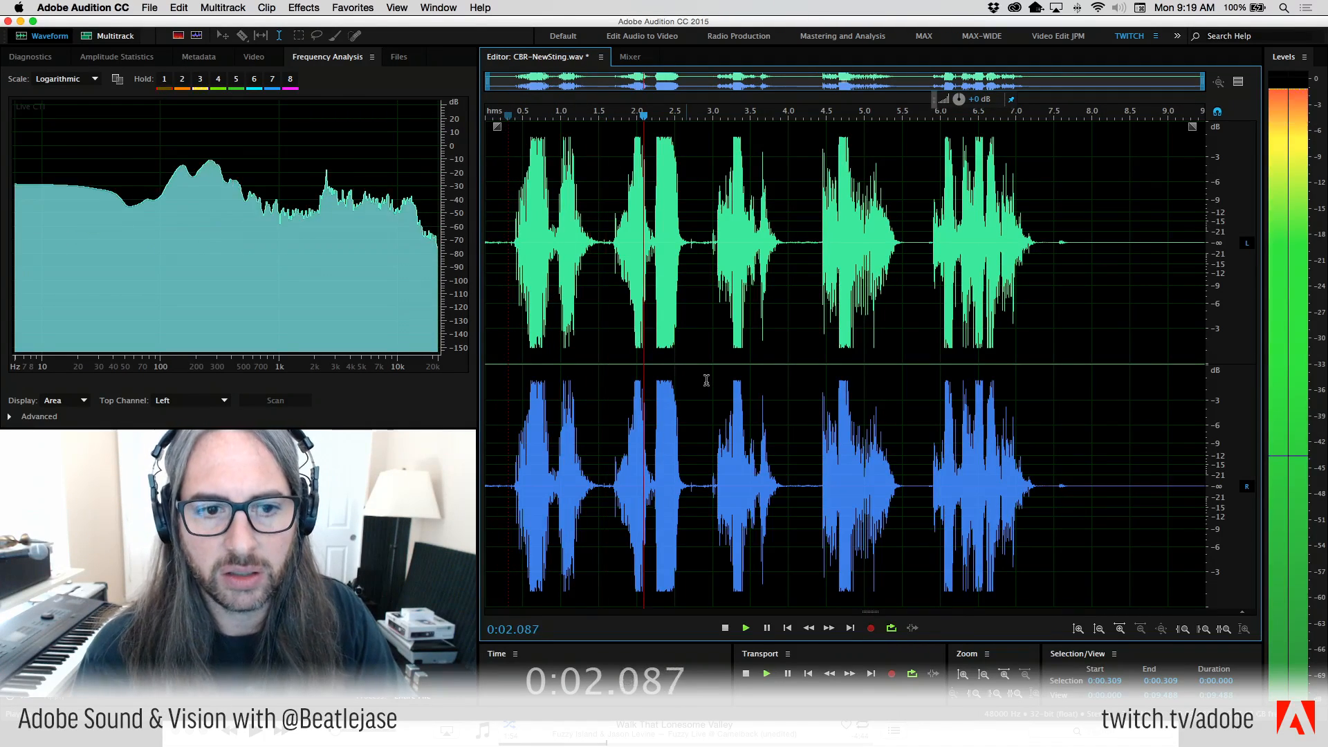
key(space)
Select the last two phrases from 0:04.113 to 0:07.500, playing the range to check it.
drag(816, 228, 1051, 305)
key(space)
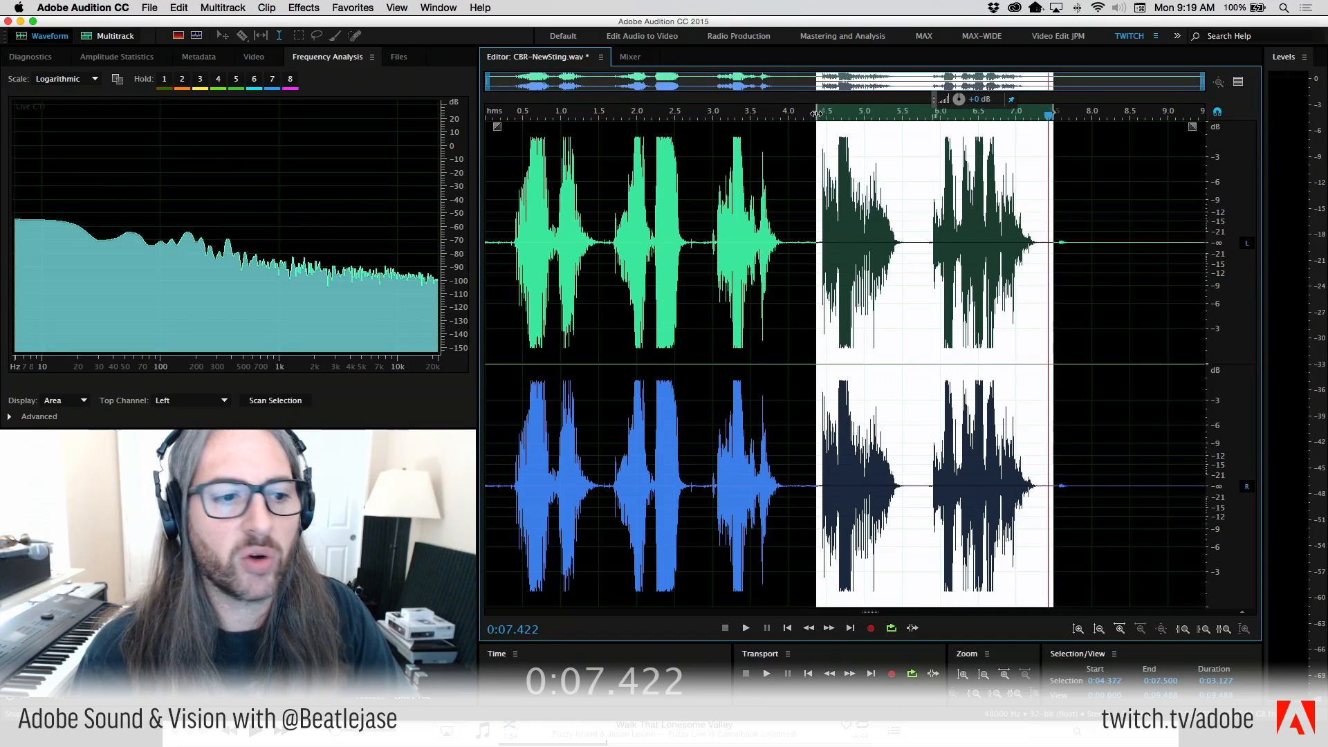
drag(817, 113, 797, 112)
Open the Delay effect for the selection and set the delay time to 37.00 ms on the left channel and 0 ms on the right.
click(303, 8)
mouse_move(404, 180)
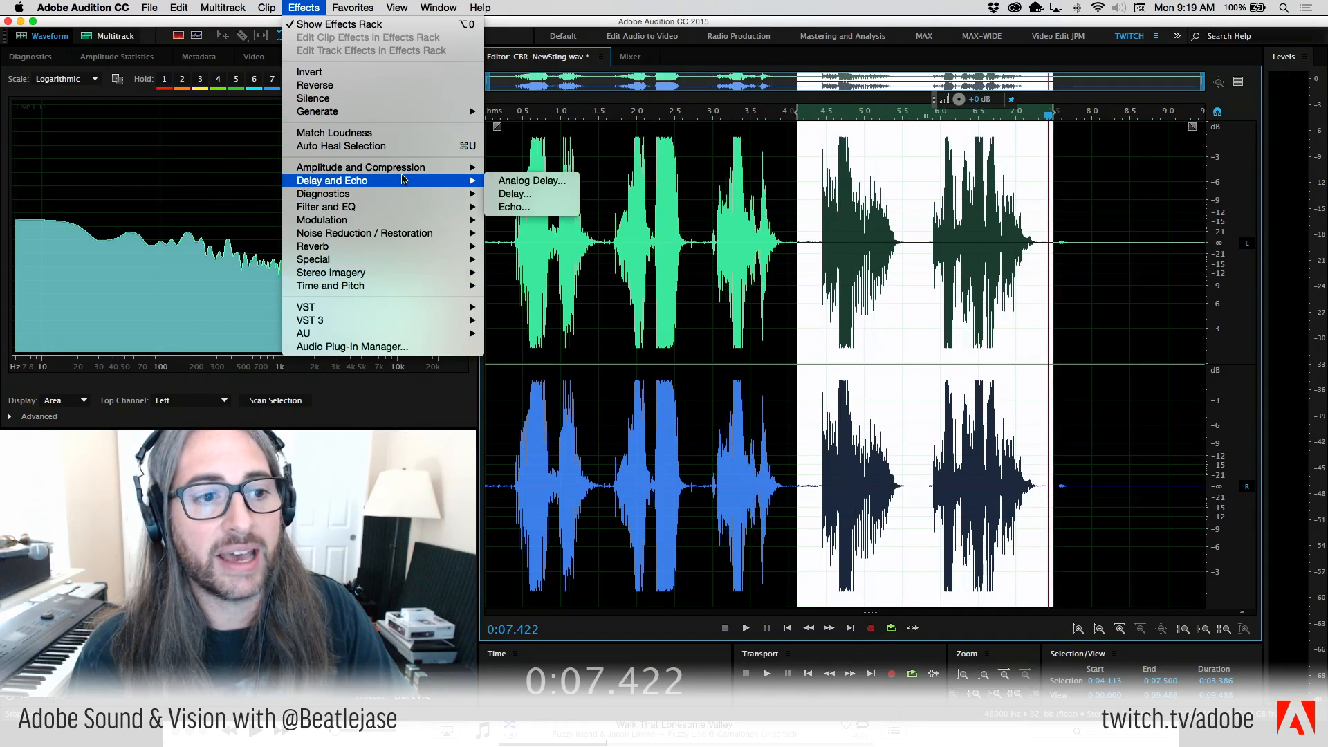
click(515, 193)
drag(936, 120, 781, 76)
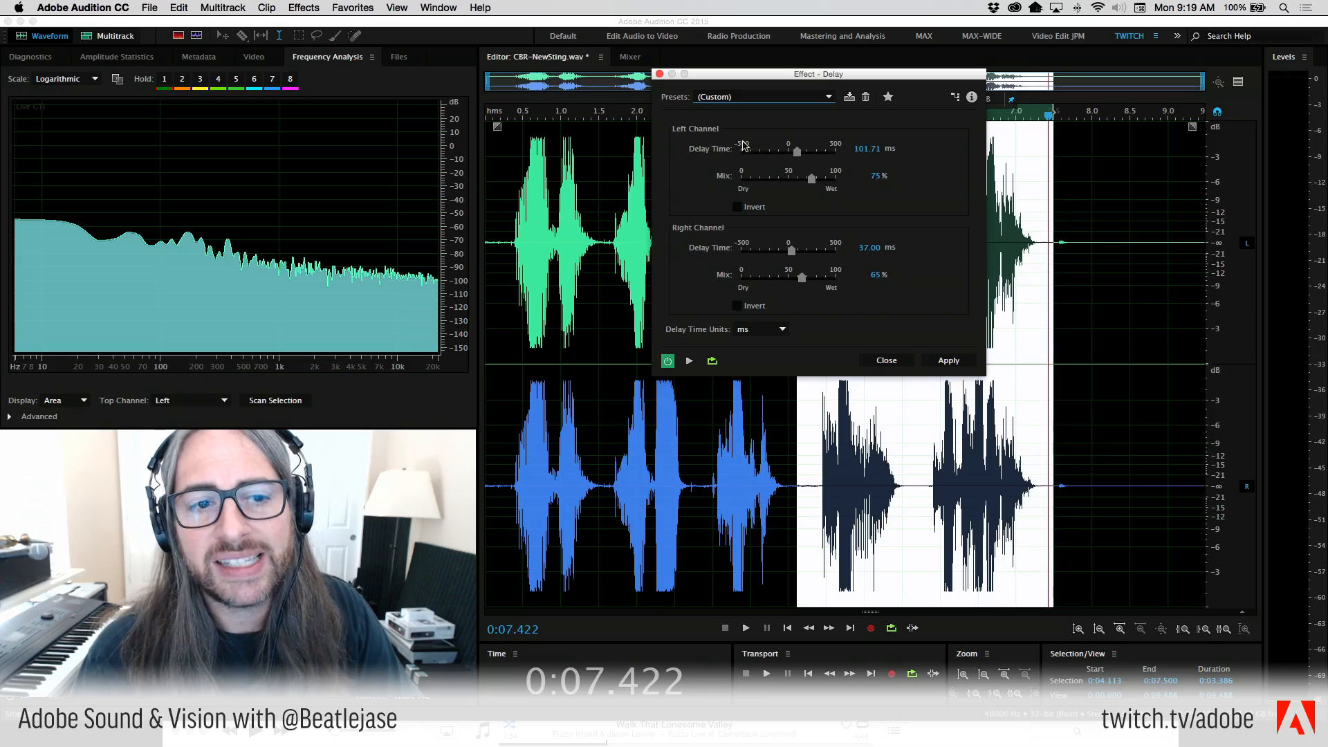
click(870, 249)
text(0)
key(Return)
drag(873, 149, 780, 153)
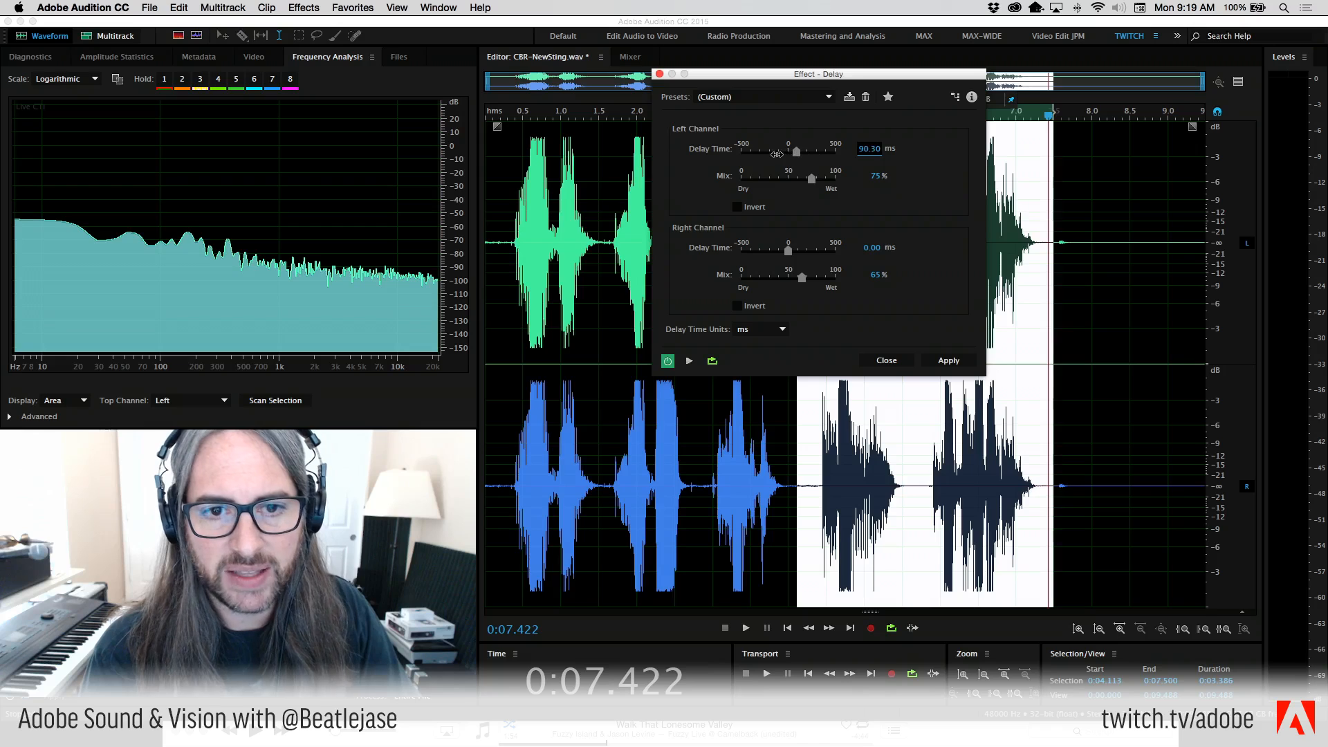
drag(694, 158, 433, 168)
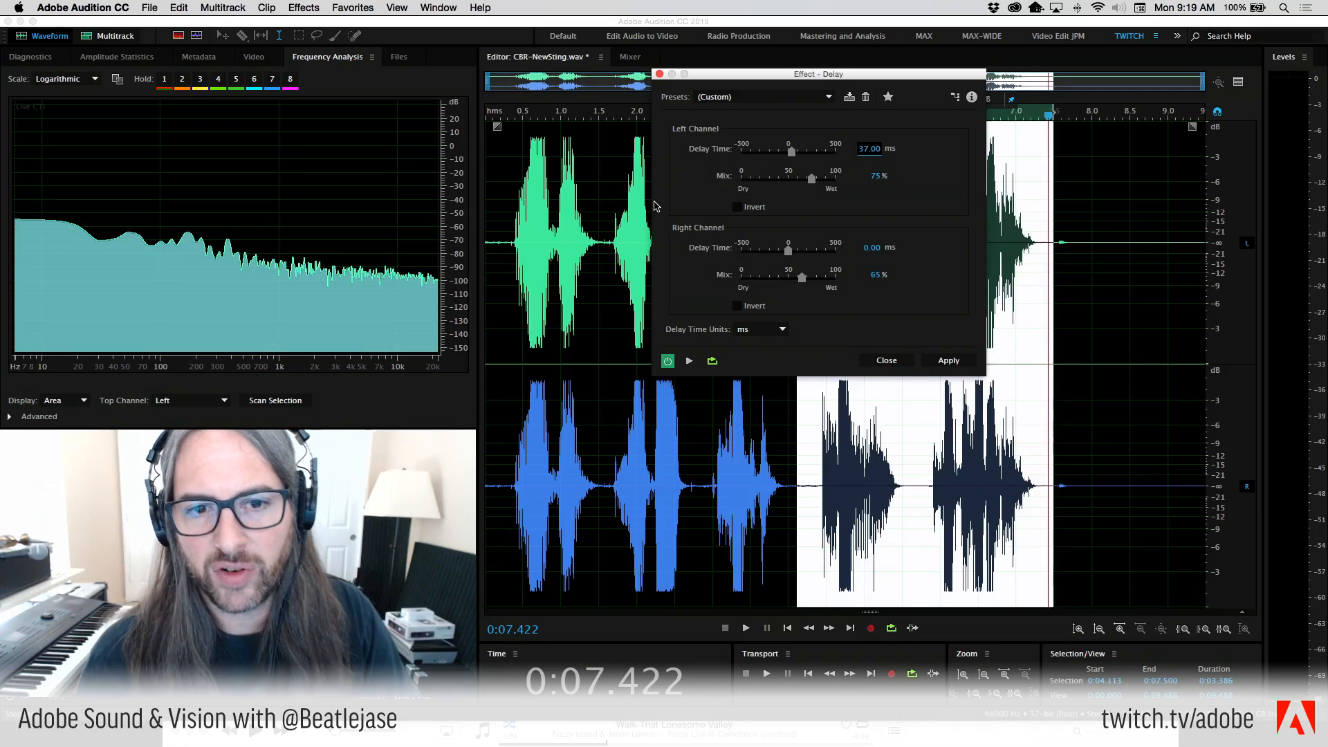
Preview the selection with the delay active, bypassed and active again to compare the sound.
click(689, 361)
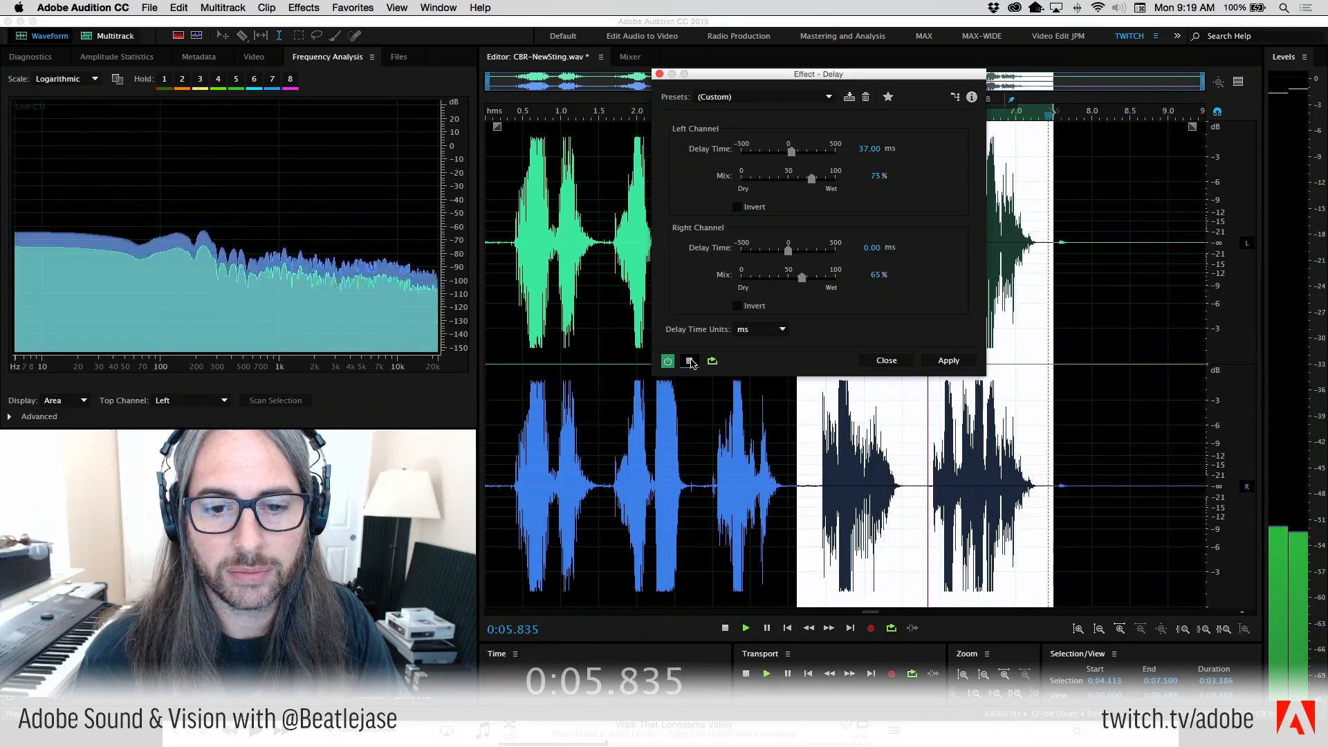
click(690, 361)
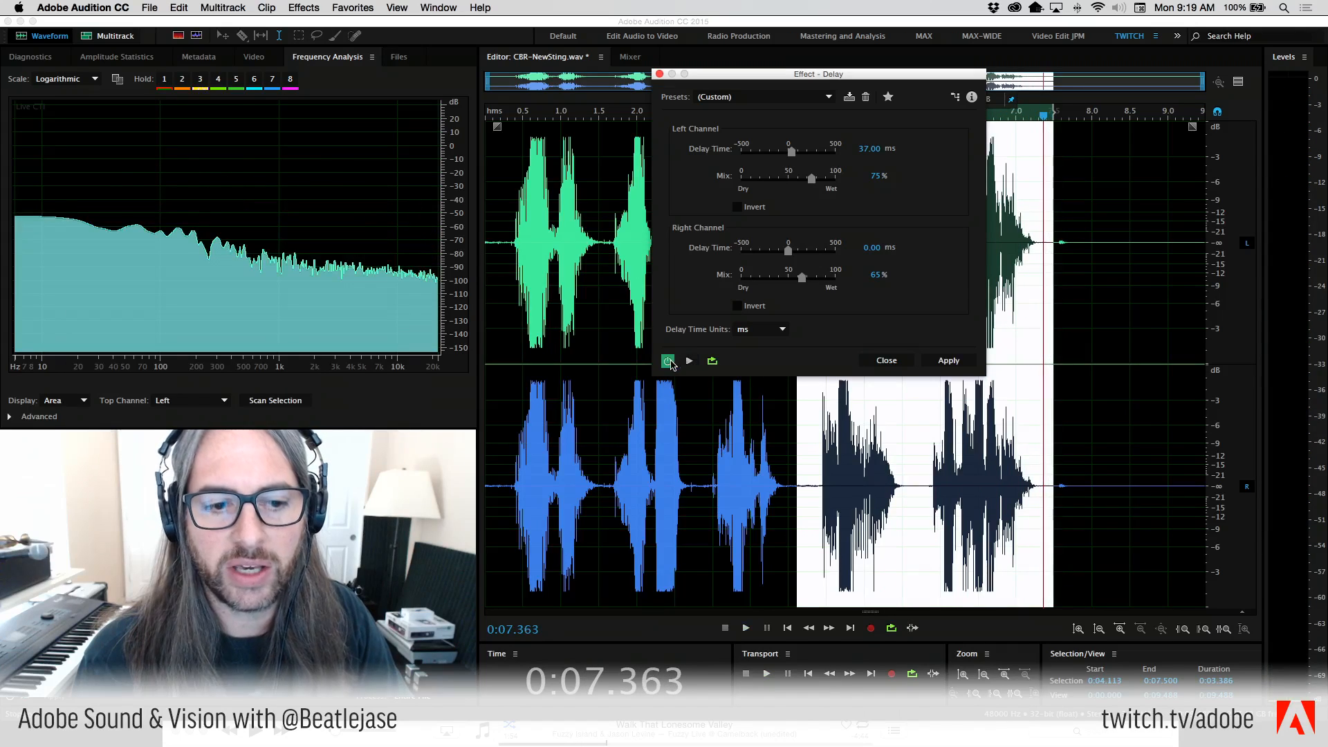
click(689, 361)
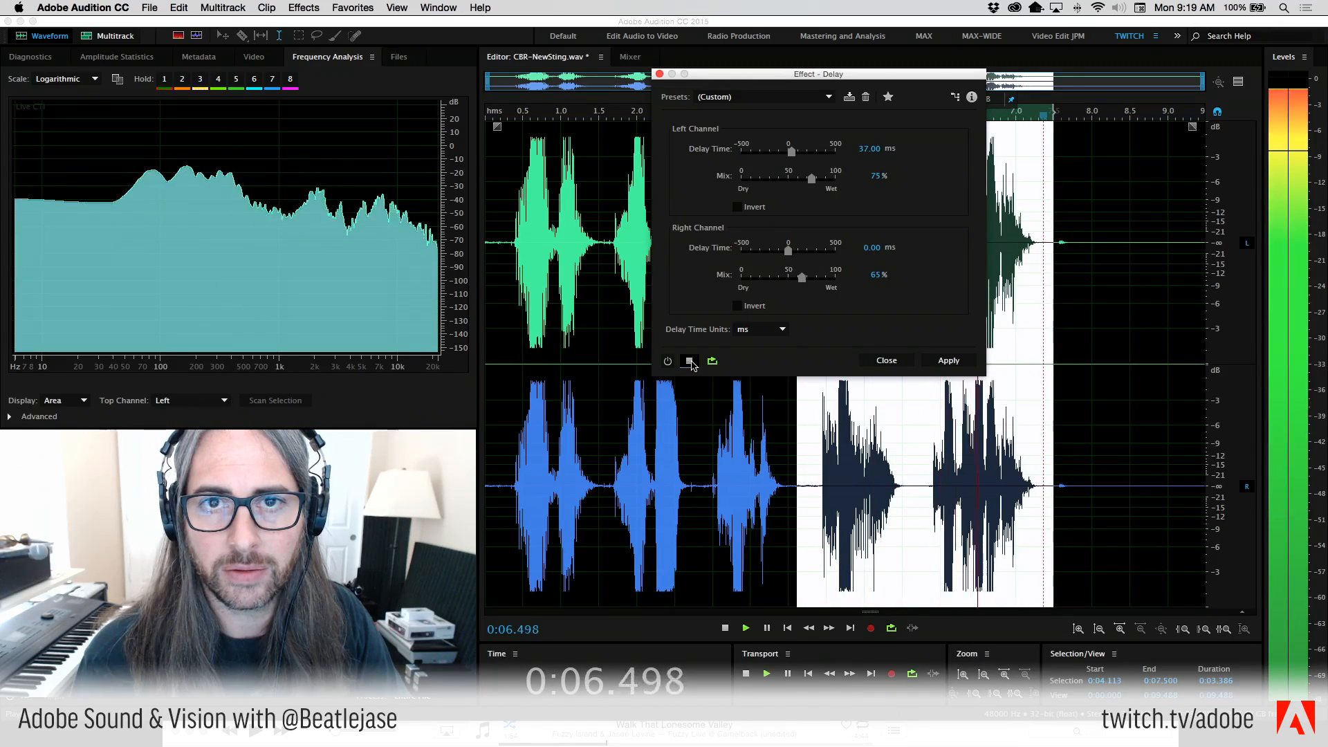
click(689, 361)
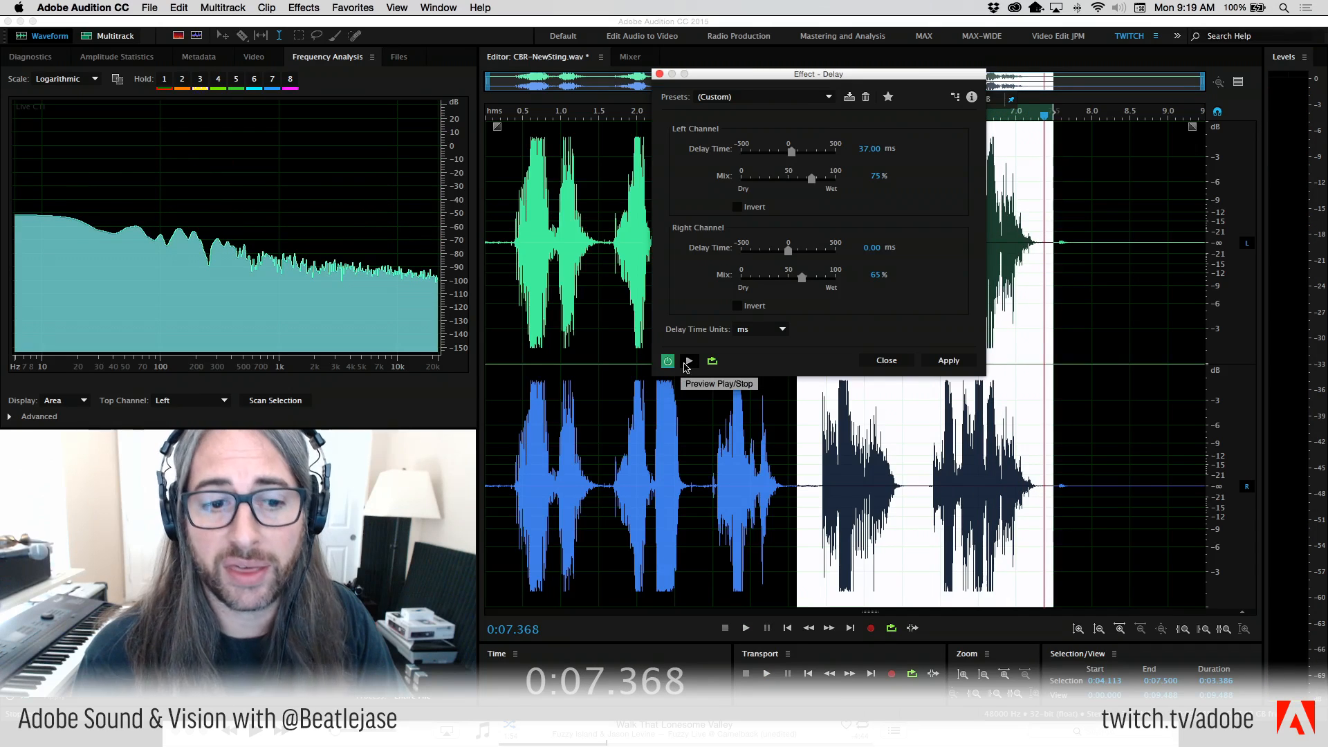
click(689, 361)
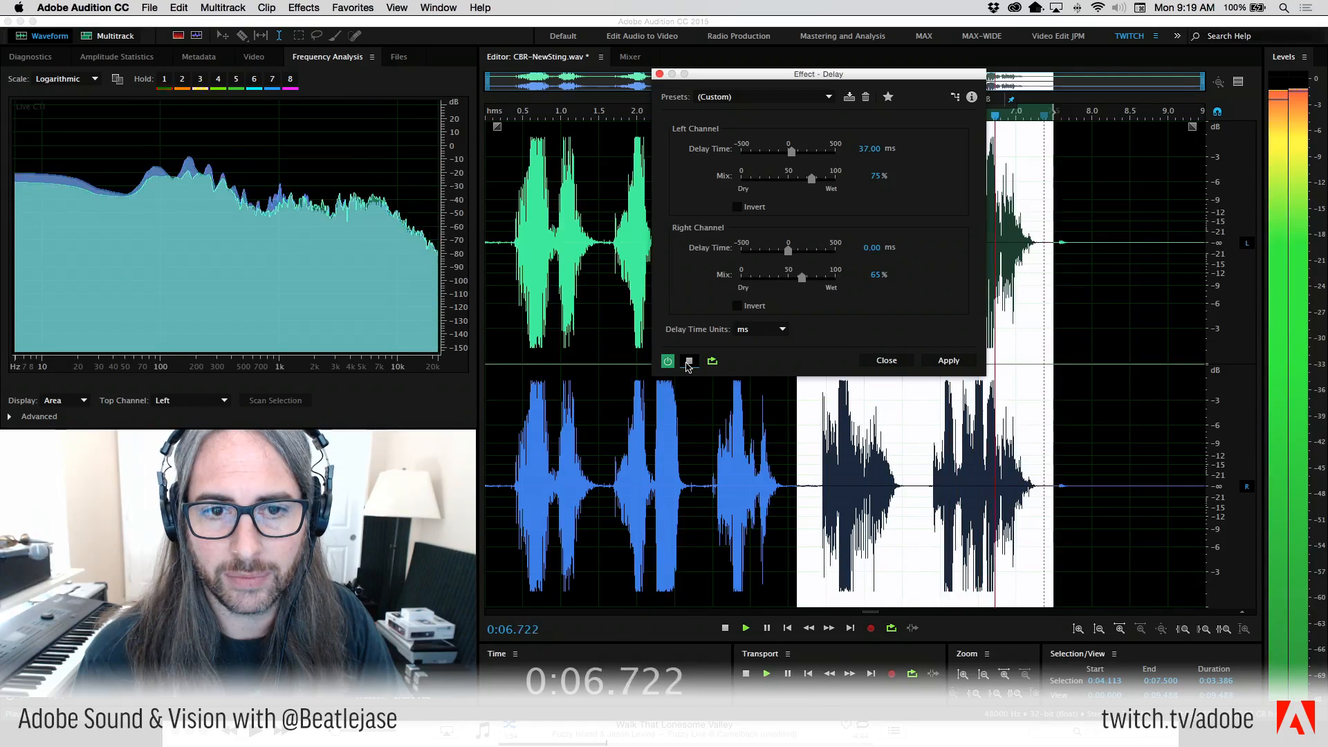
click(689, 361)
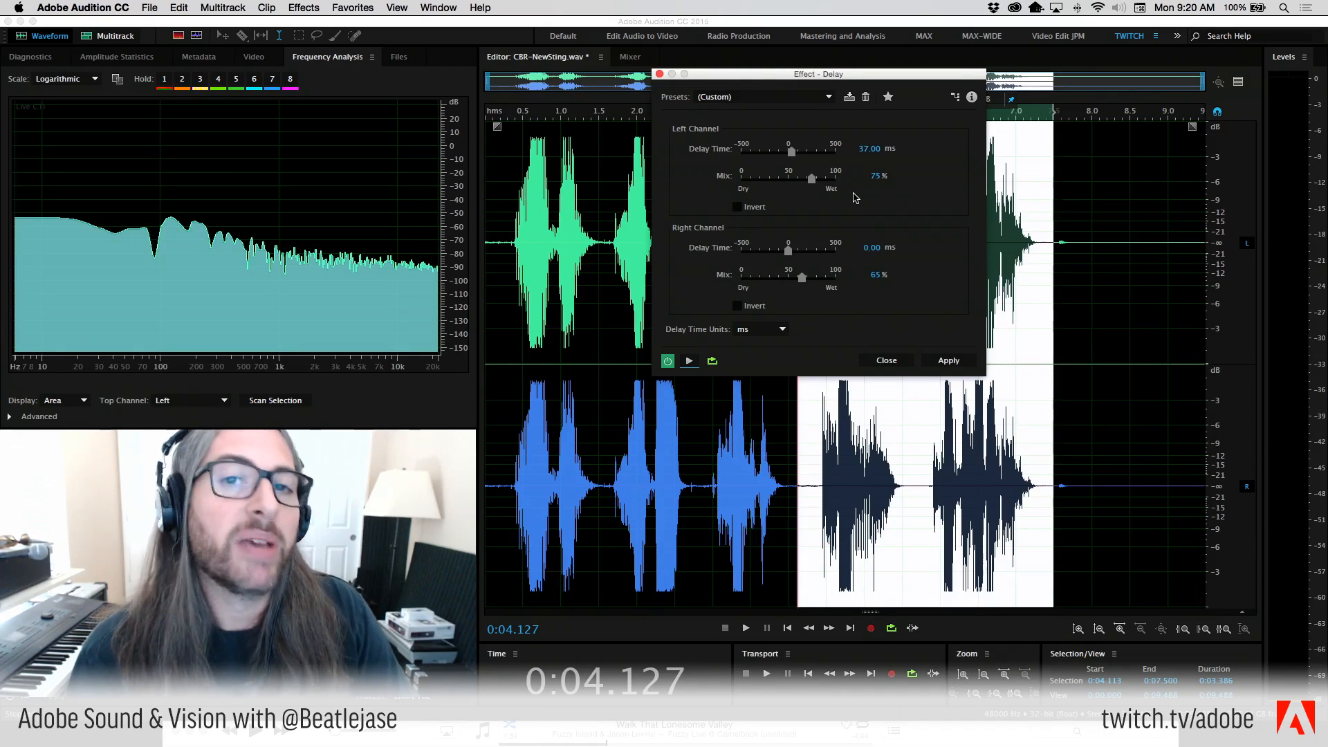
Apply the delay to the selection, reselect the processed phrases to examine both channels, and undo the effect.
click(958, 361)
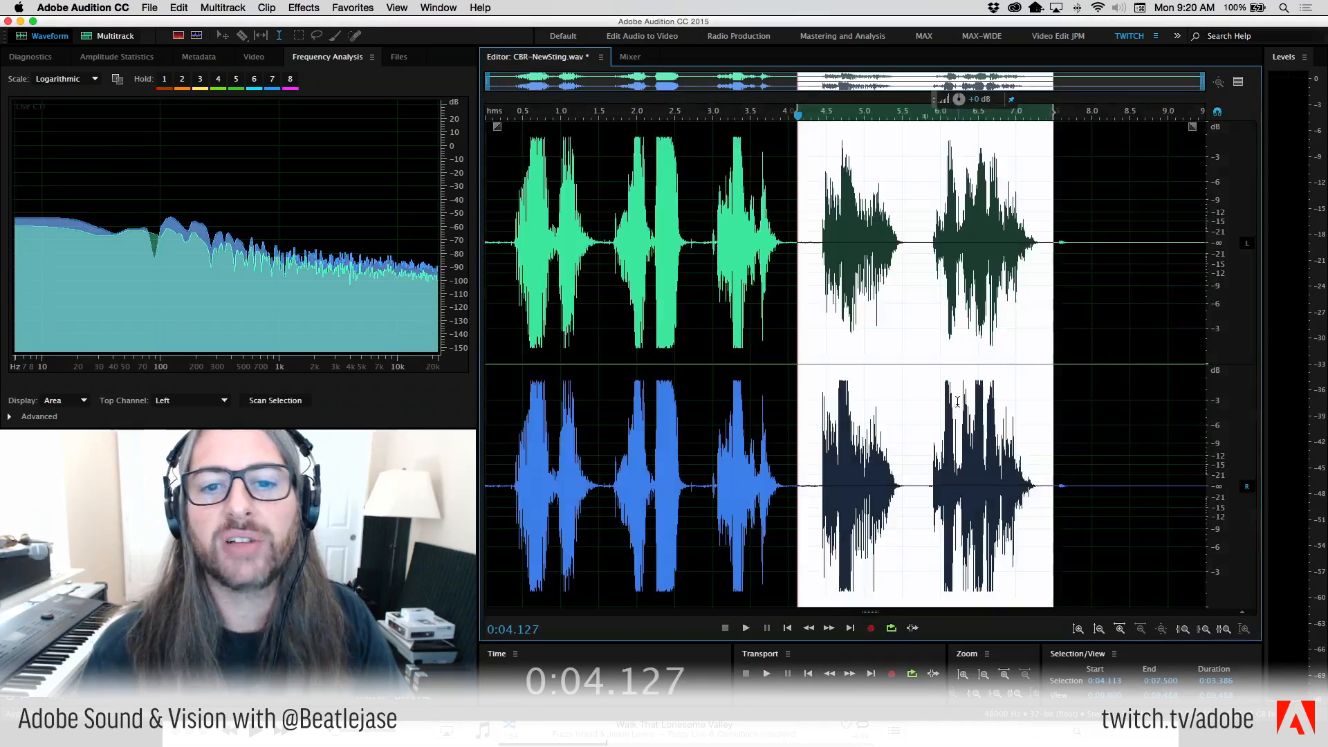
click(806, 177)
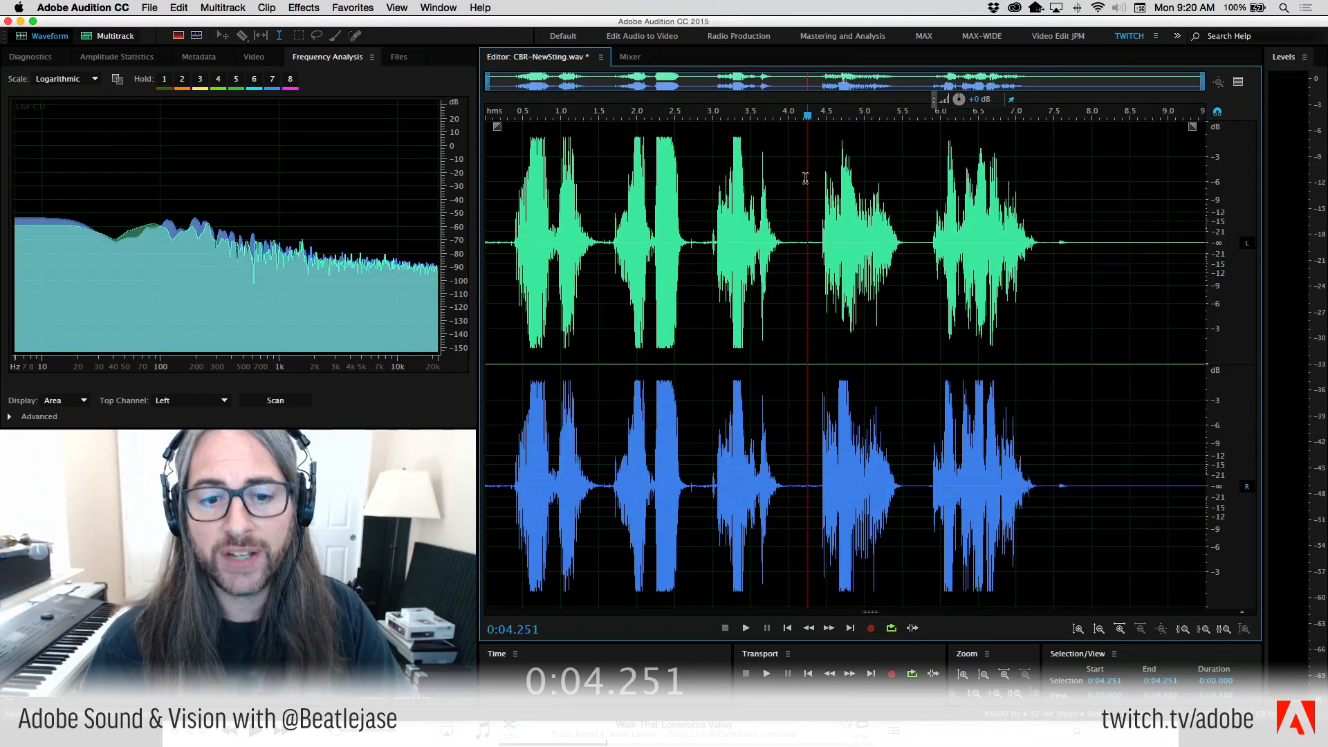
drag(802, 184, 1053, 334)
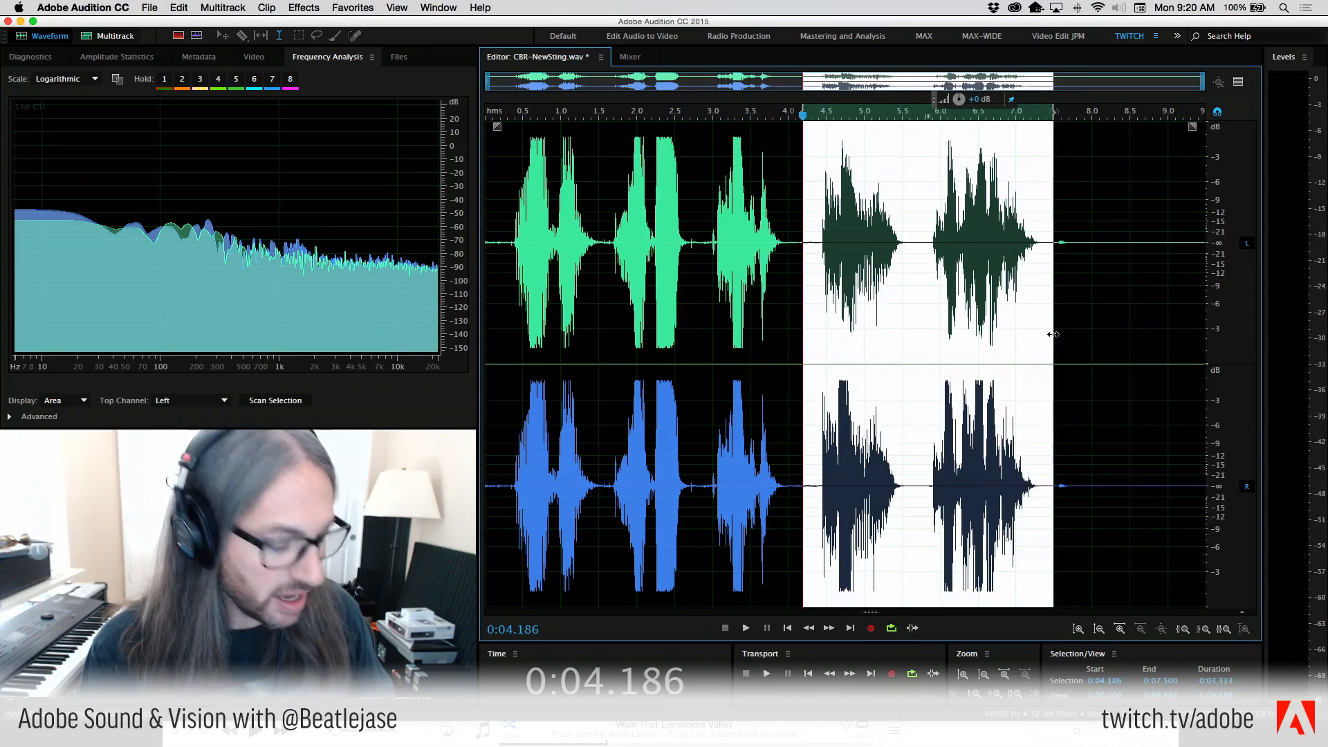
key(super+z)
Reopen the Delay effect for the selected phrases and set the left channel's delay time to -37.00 ms.
click(303, 8)
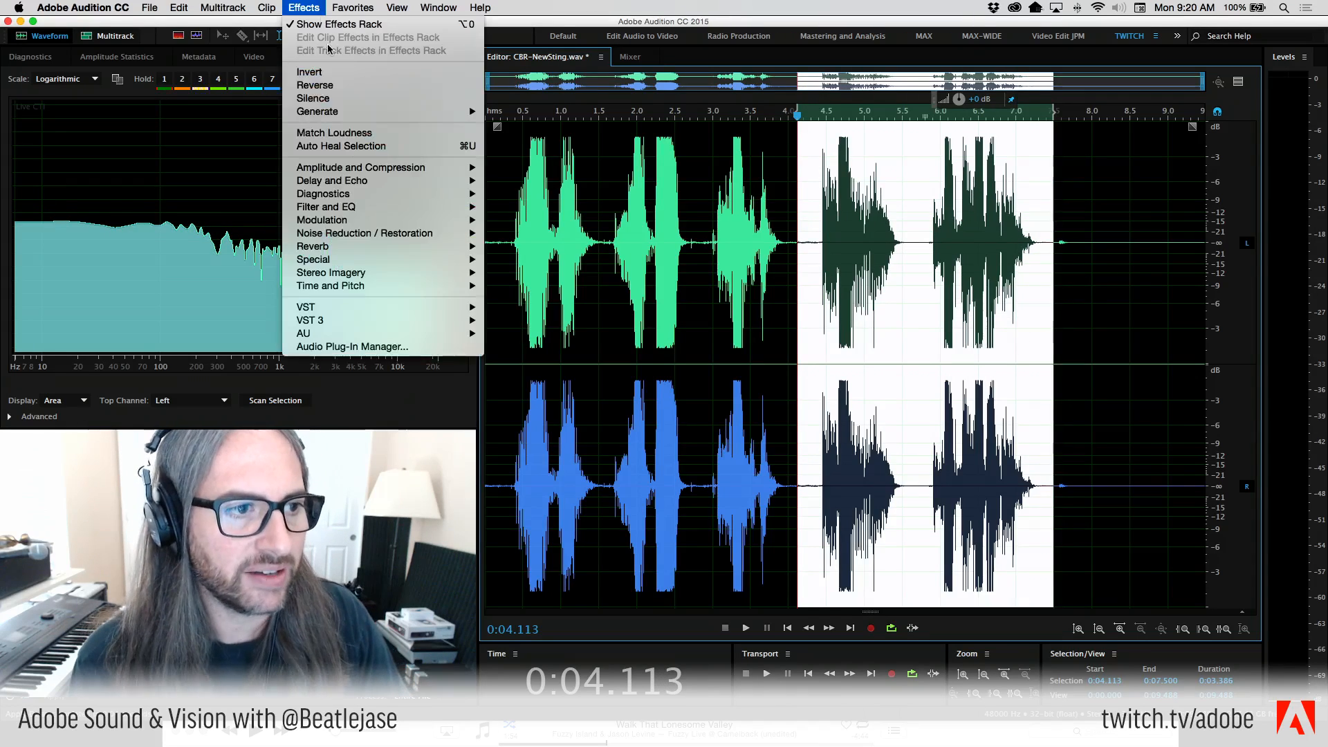
mouse_move(450, 180)
click(560, 193)
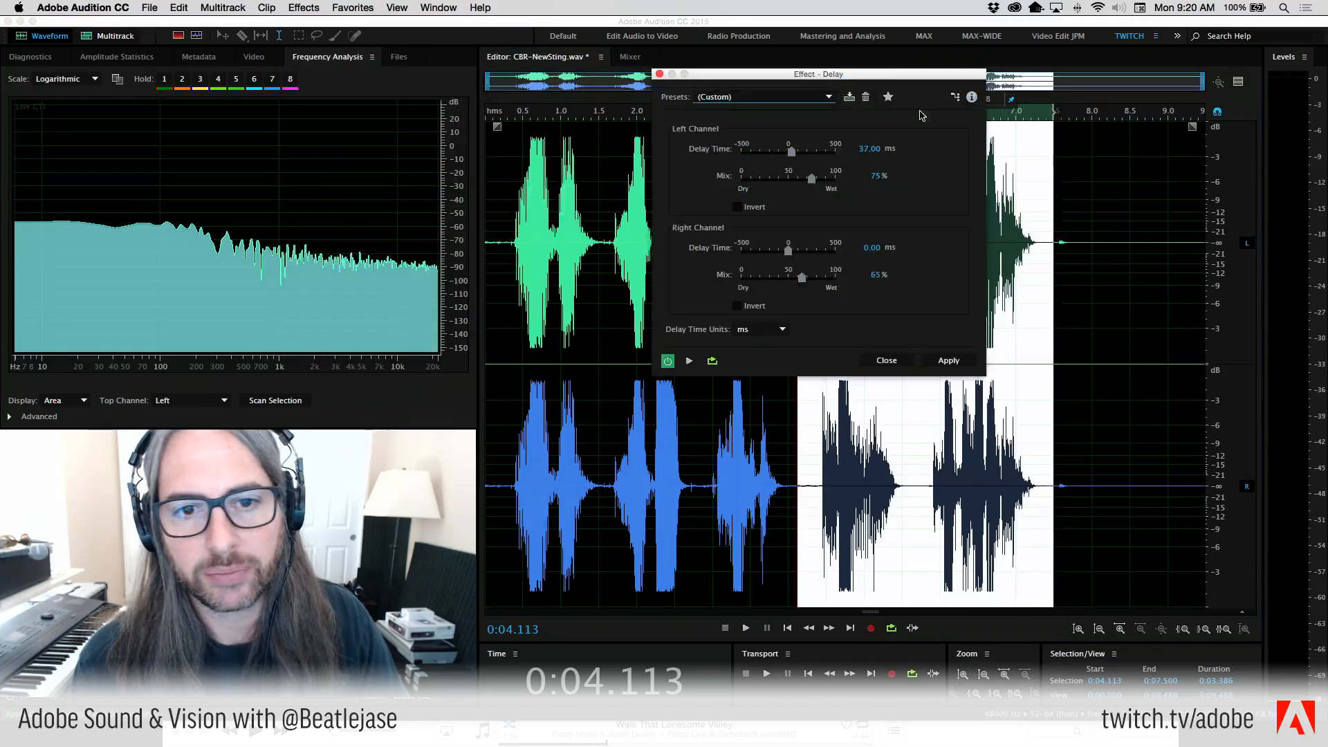
drag(857, 82, 959, 31)
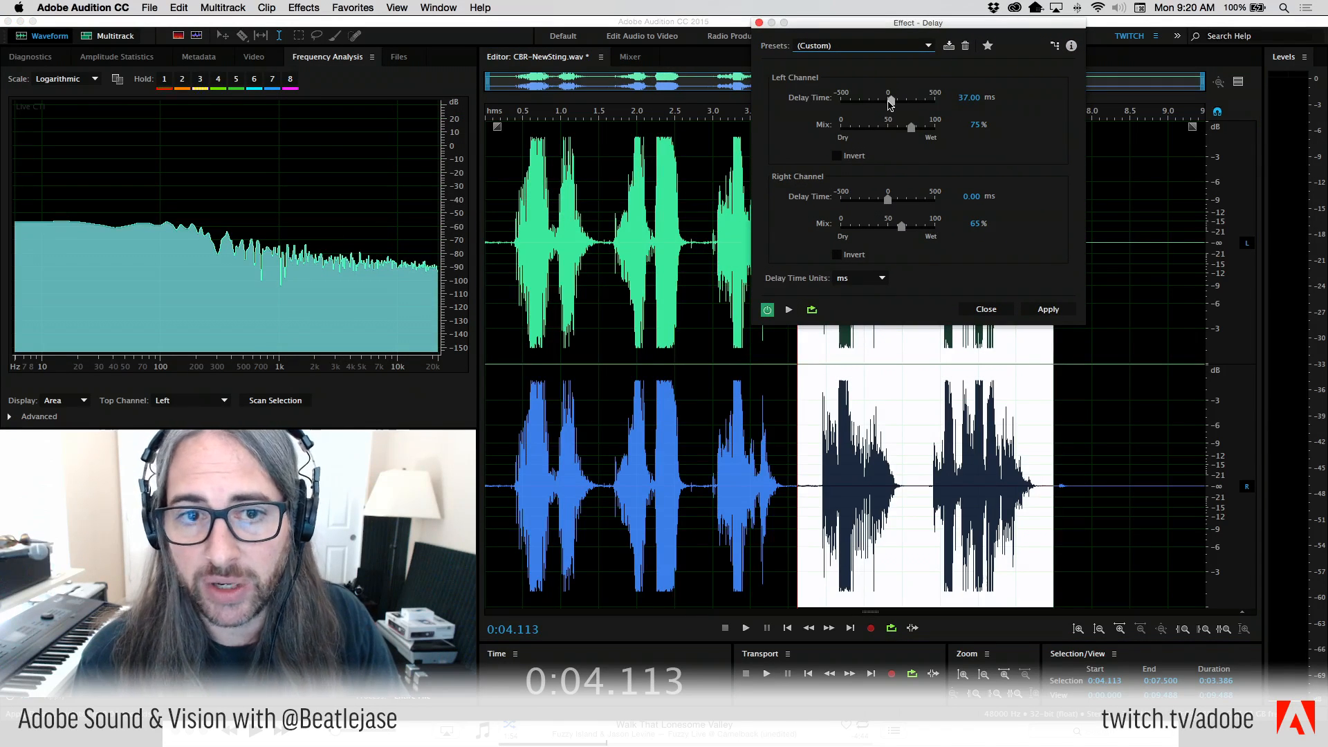
drag(891, 106, 882, 106)
text(-)
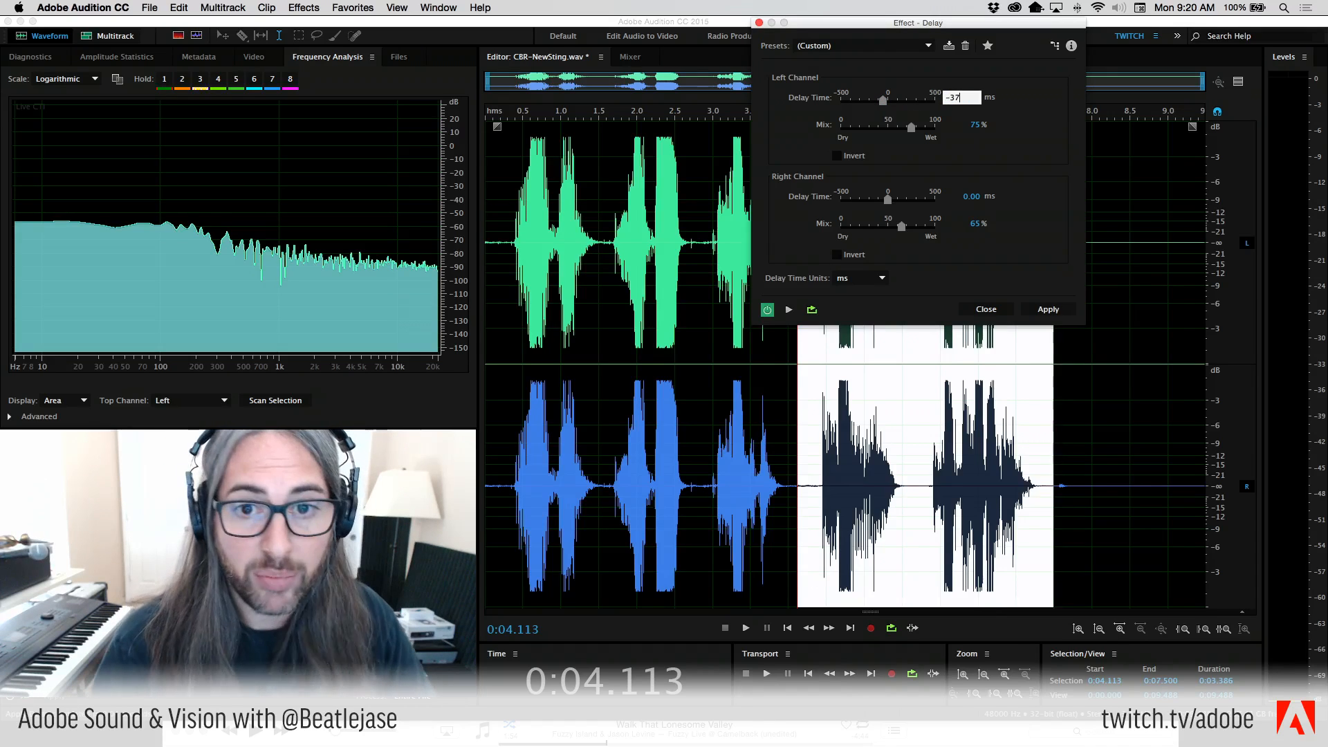
text(37)
key(Return)
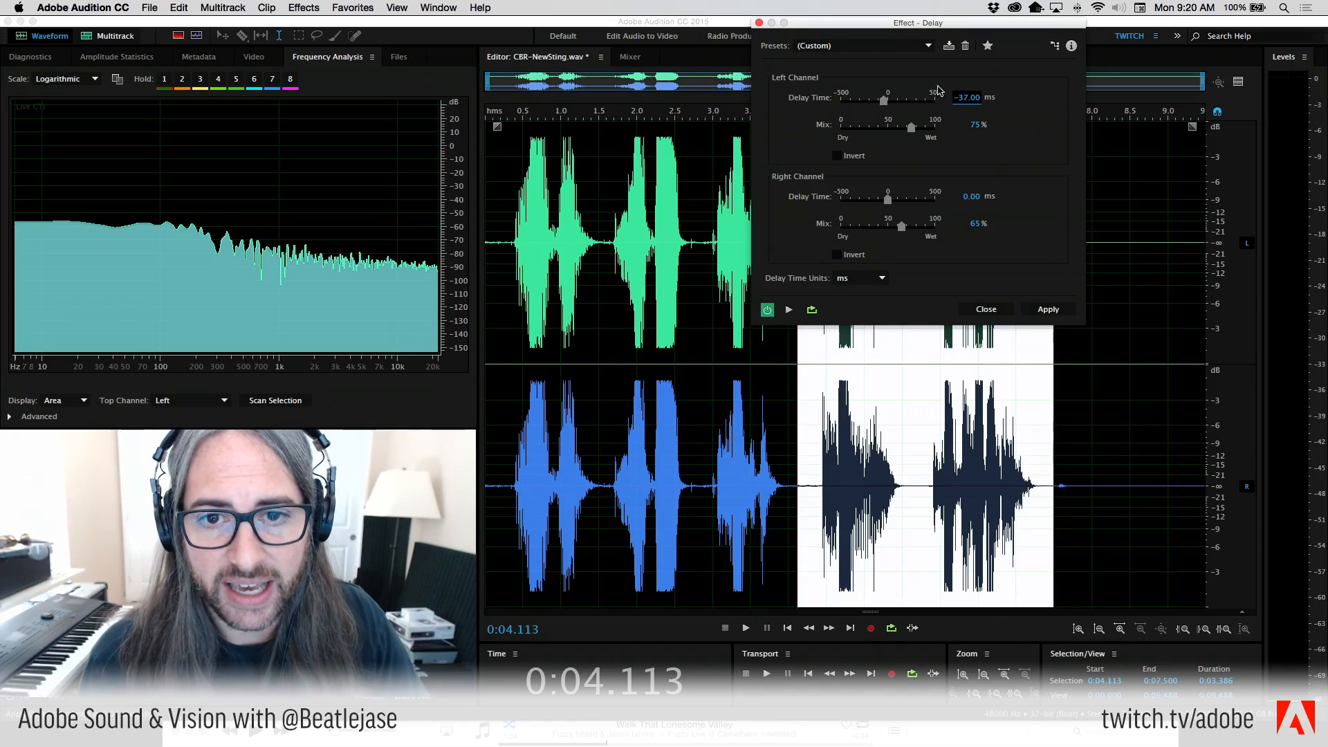
Set the right channel's delay time to 37.00 ms.
click(970, 197)
text(3)
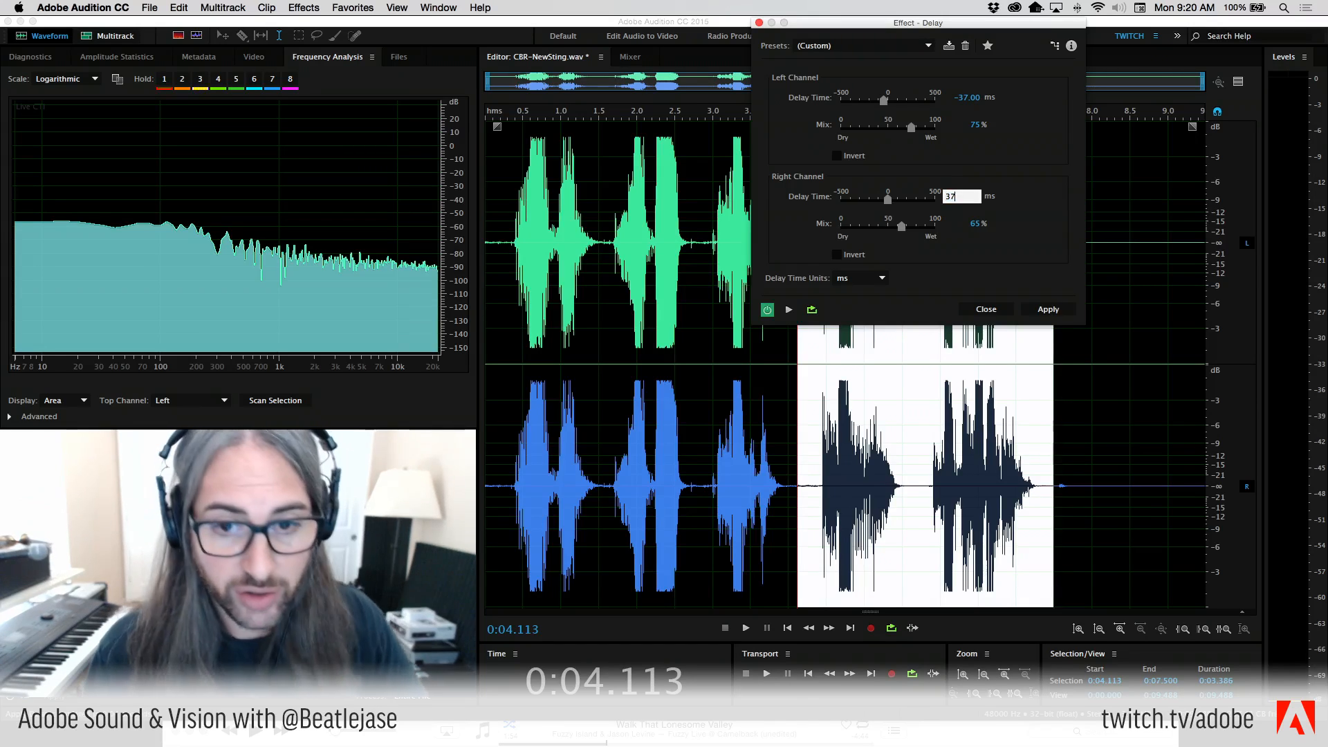
text(7)
key(Return)
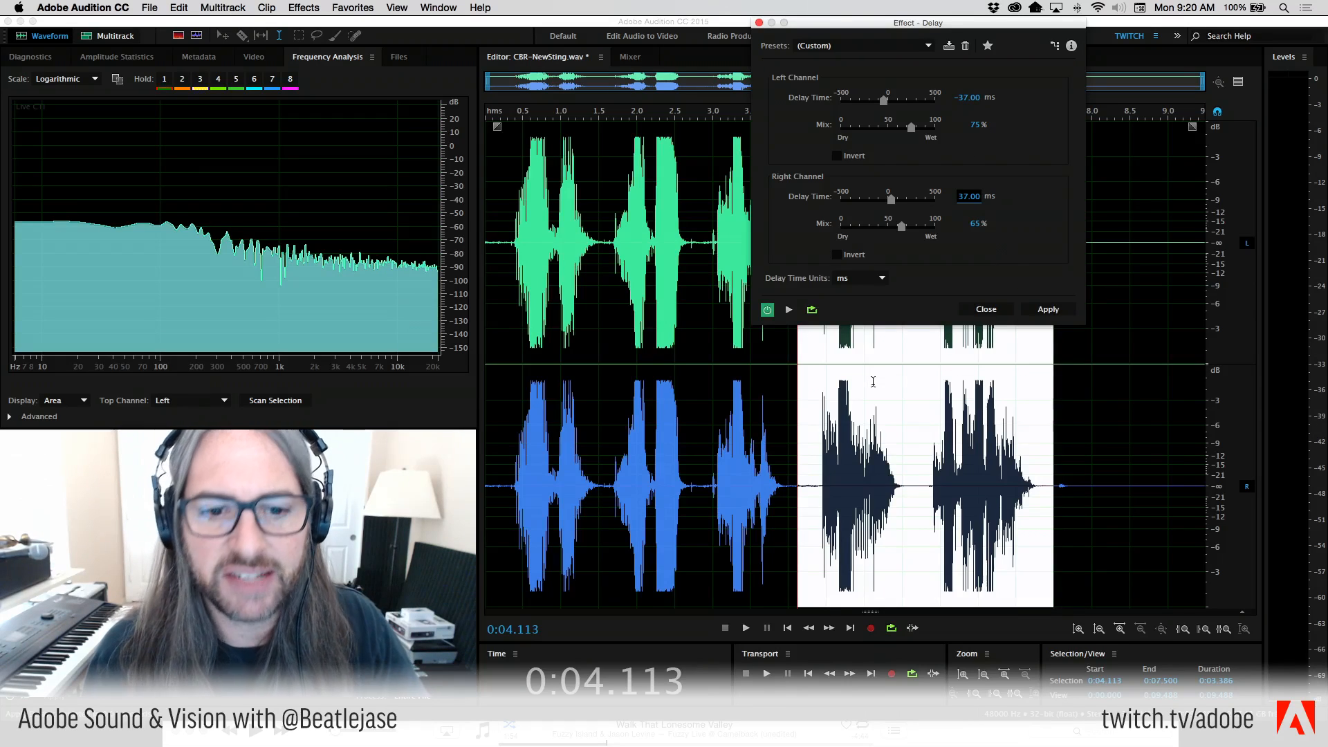
Preview the selection with the opposing 37 ms delays active, bypassed and active again to compare the sound.
click(812, 310)
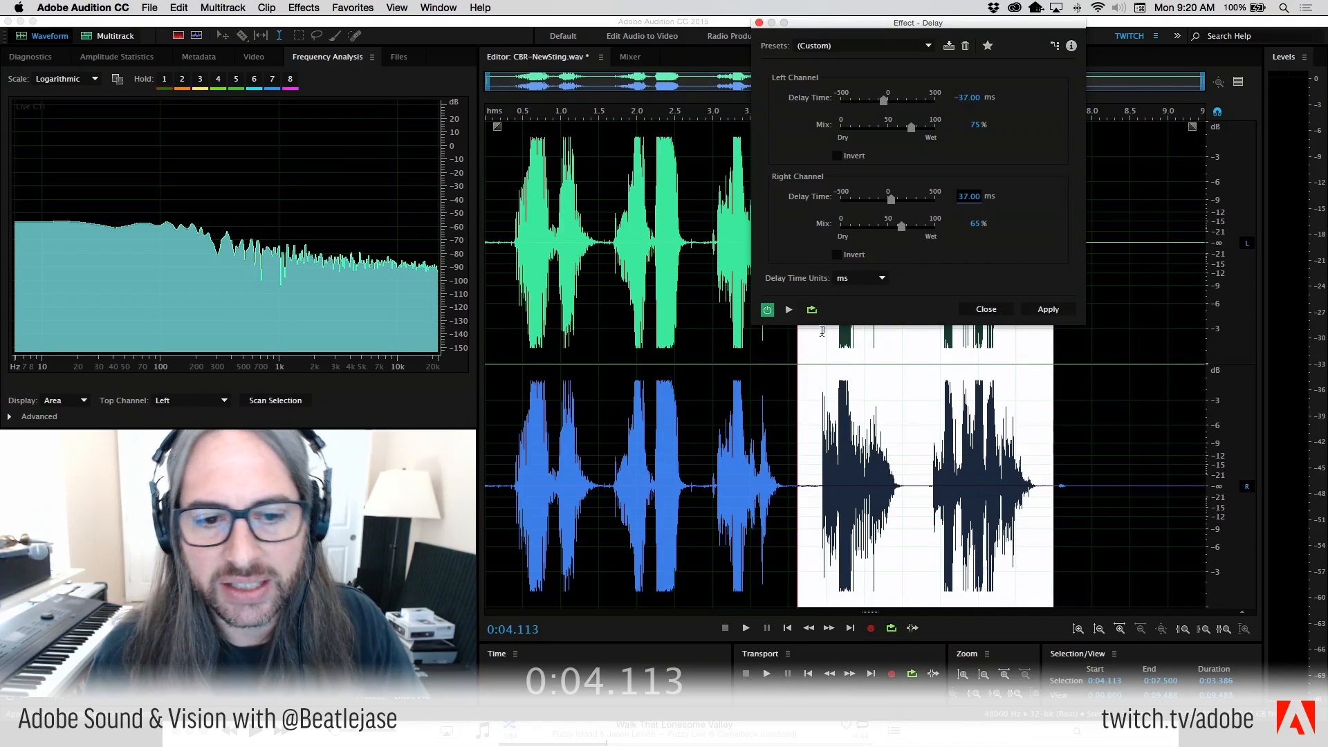
click(787, 309)
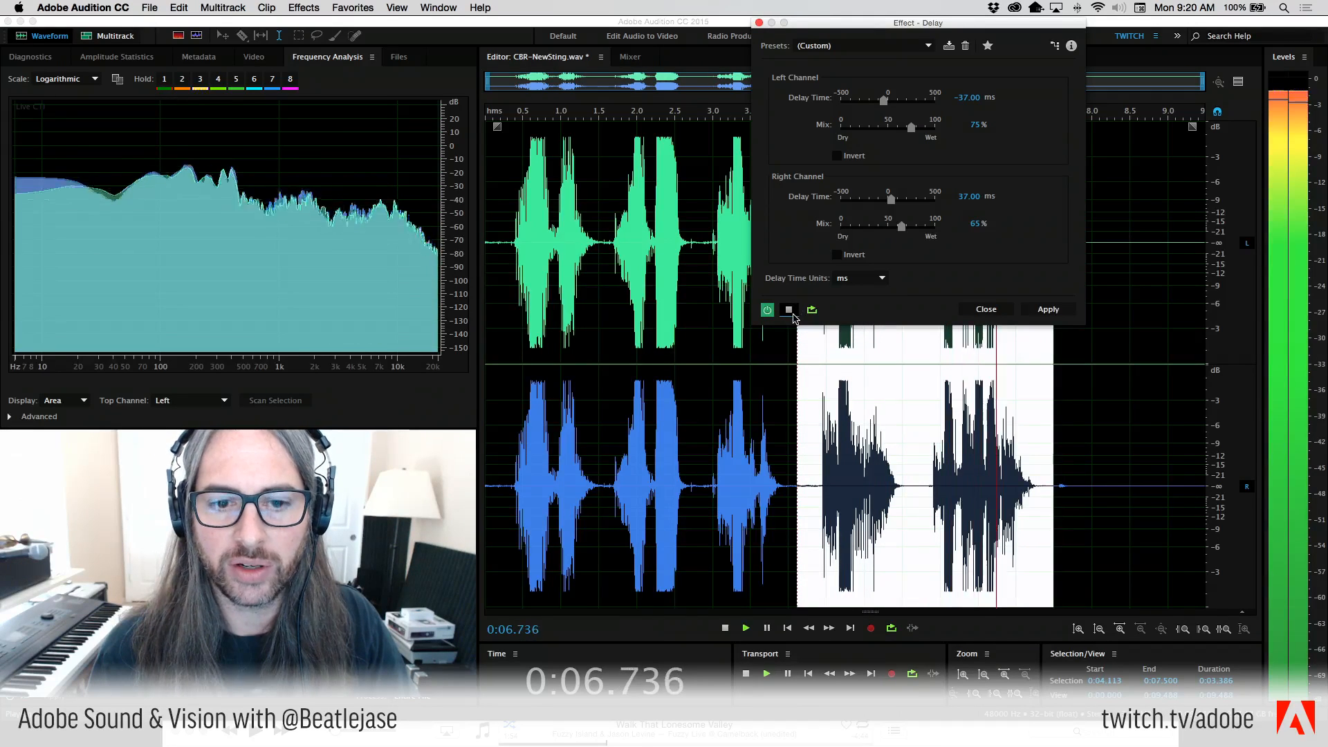
click(789, 310)
click(767, 310)
click(789, 310)
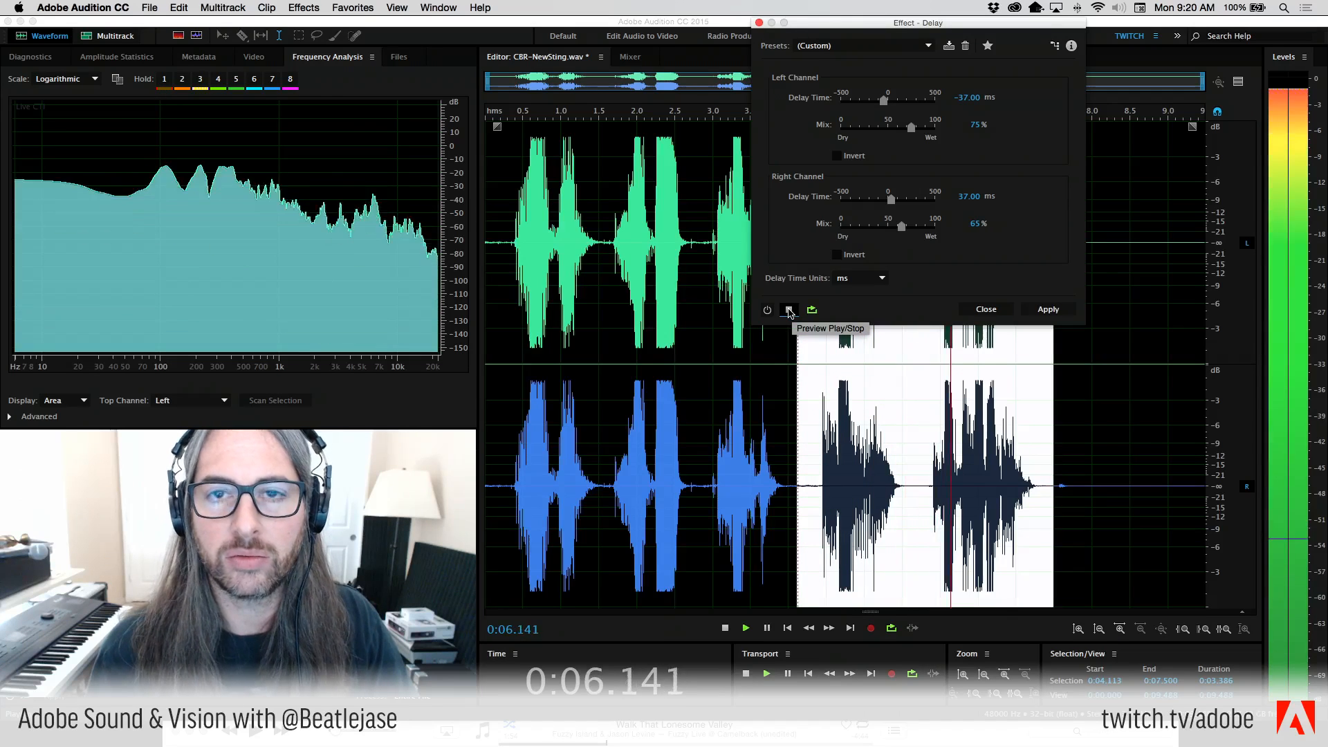
click(767, 310)
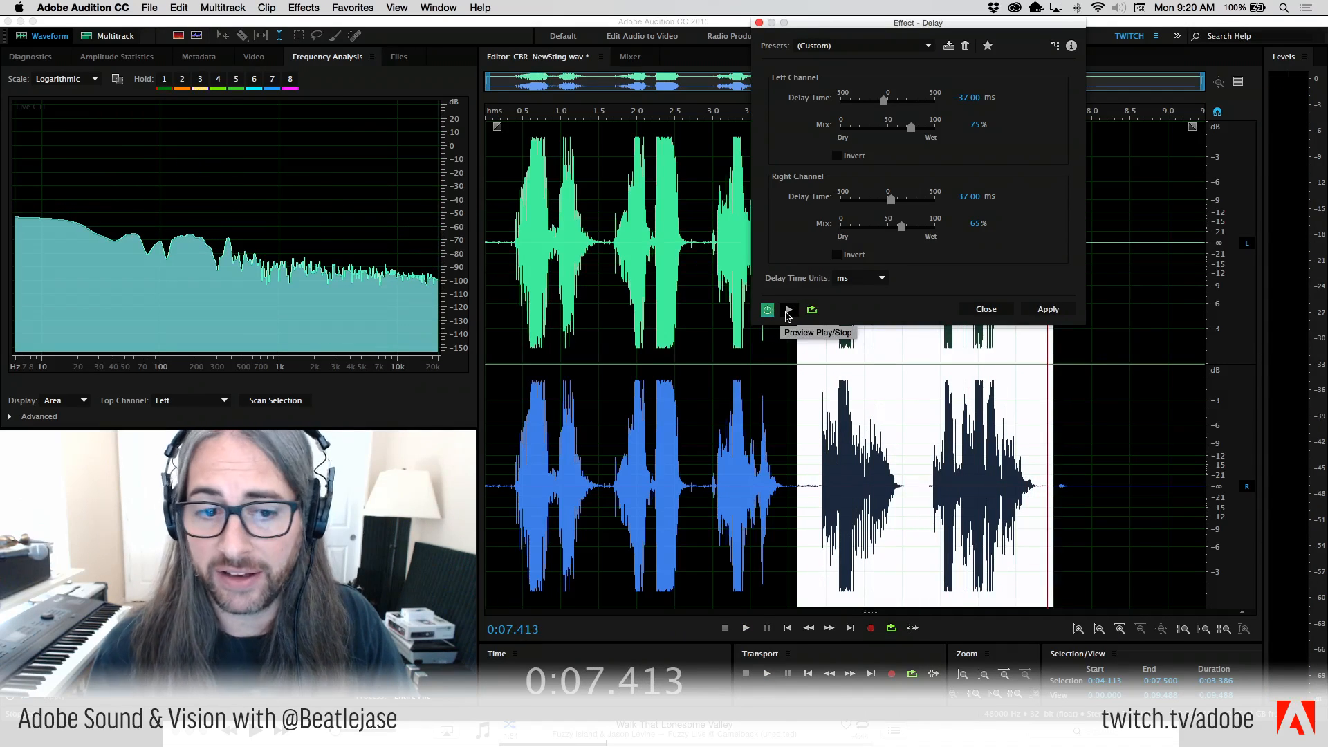
click(789, 310)
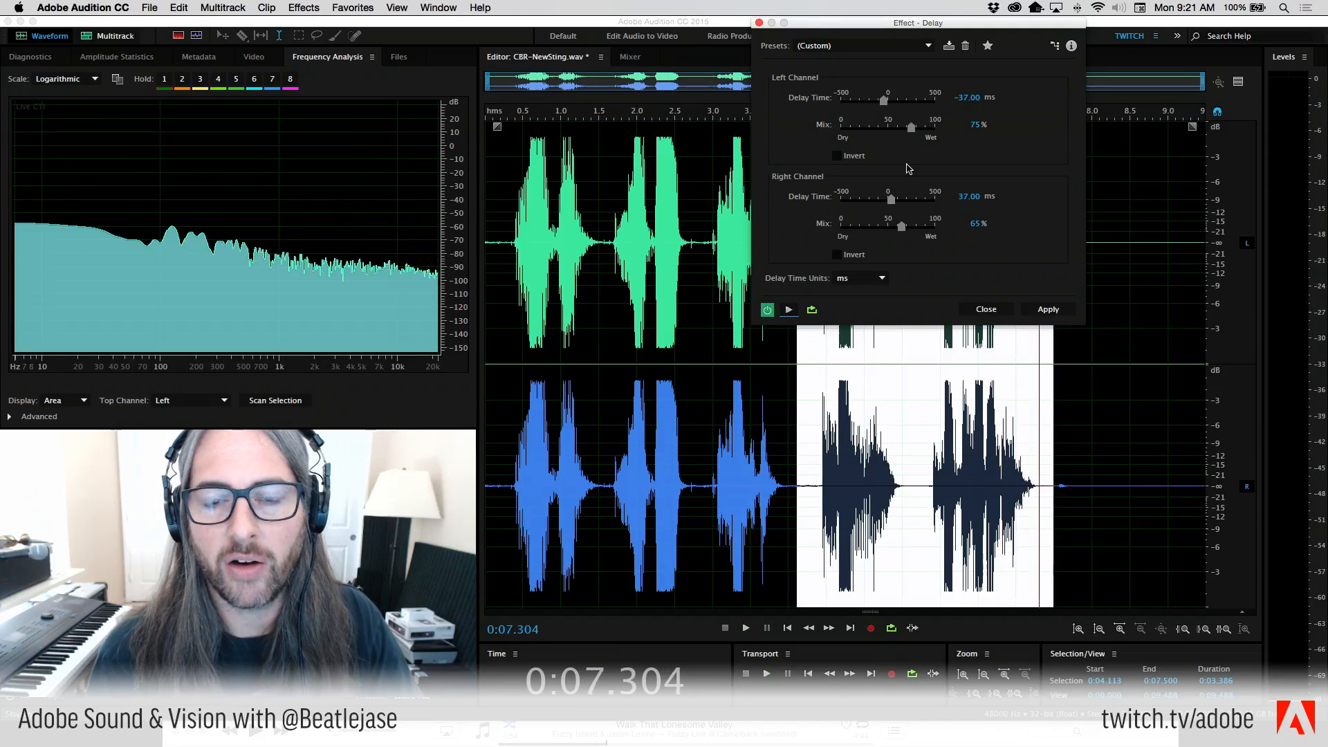
Set the delay time to -20.00 ms on the left channel and 20.00 ms on the right, and preview the selection.
click(971, 98)
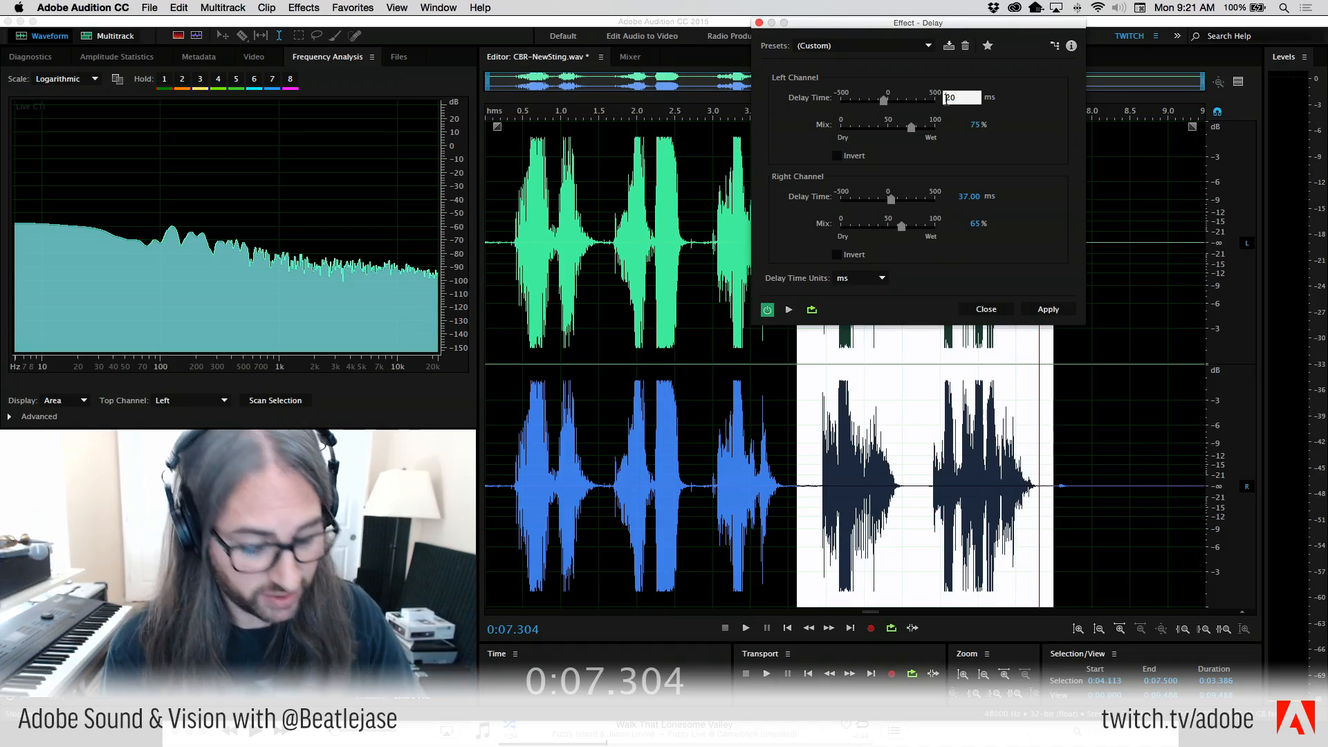
click(971, 196)
text(20)
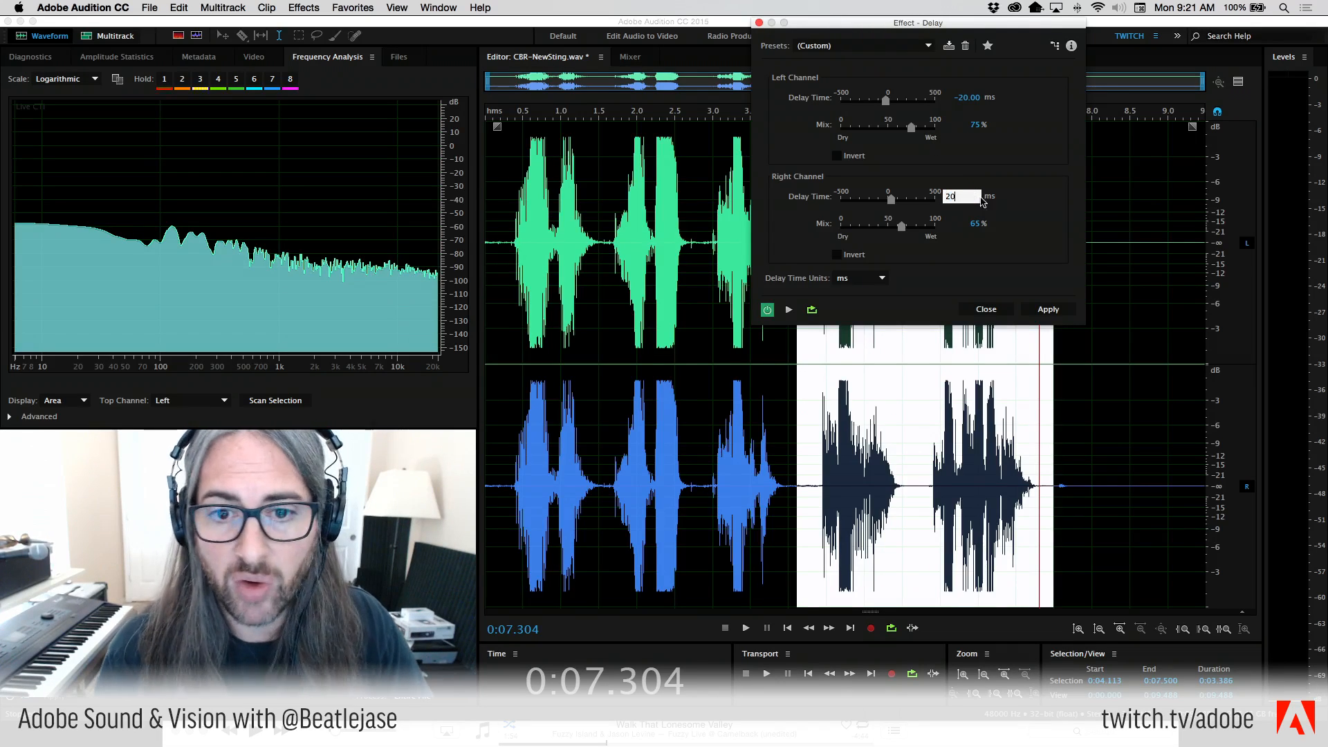
key(Return)
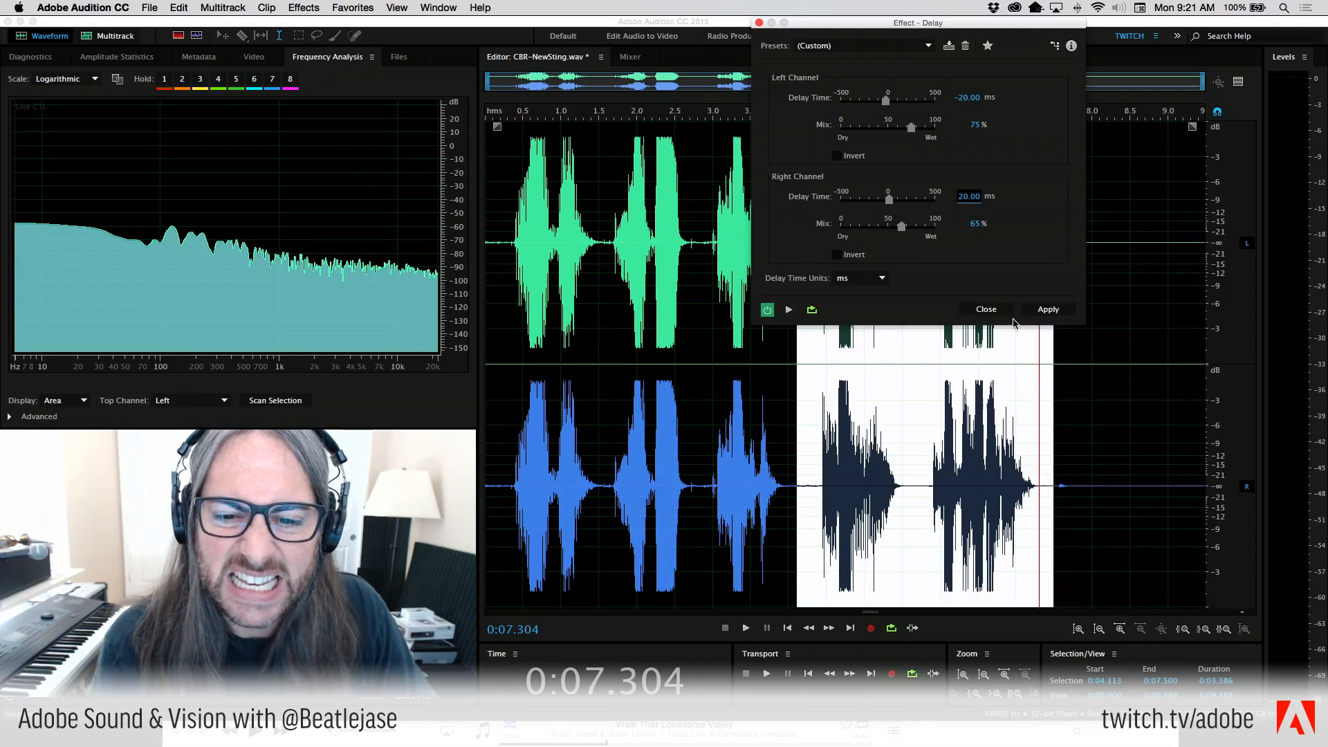
click(787, 310)
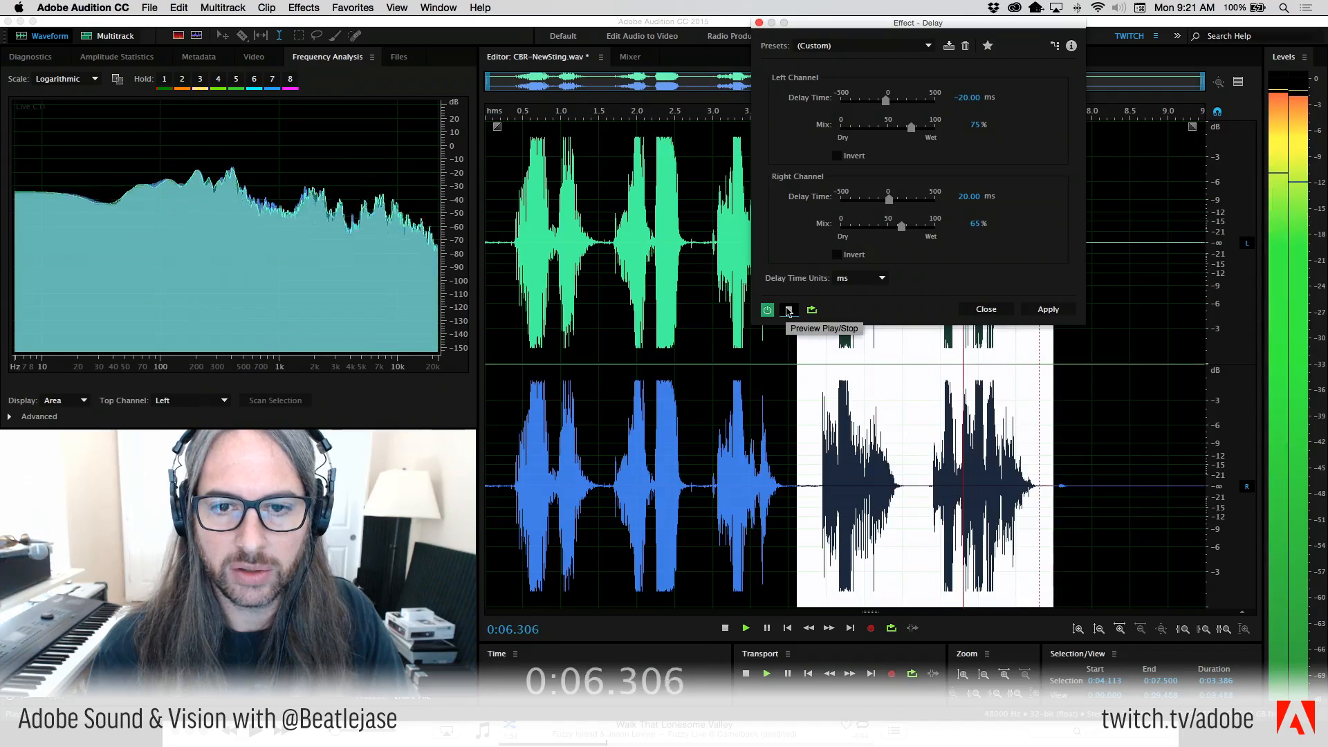
click(787, 309)
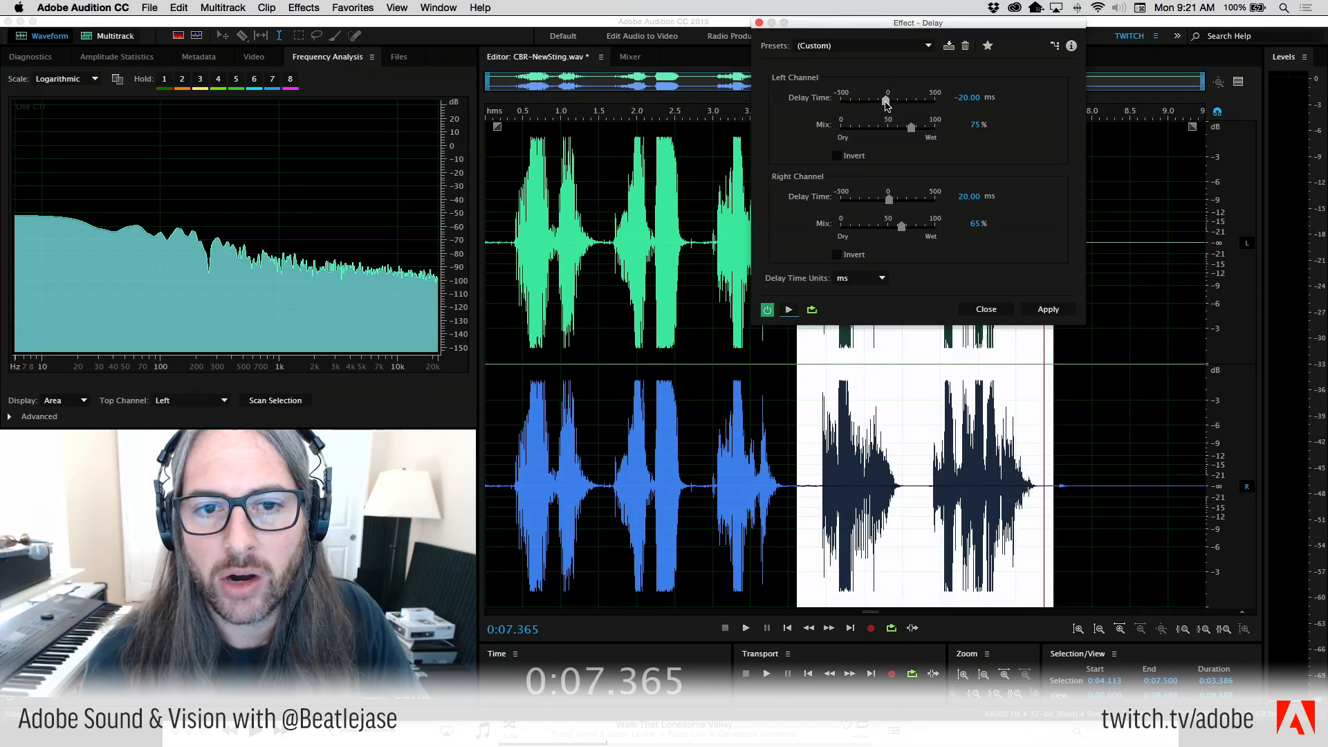
Set the delay time to -10.00 ms on the left channel and 10.00 ms on the right, and preview the selection.
key(Tab)
text(-10)
click(969, 196)
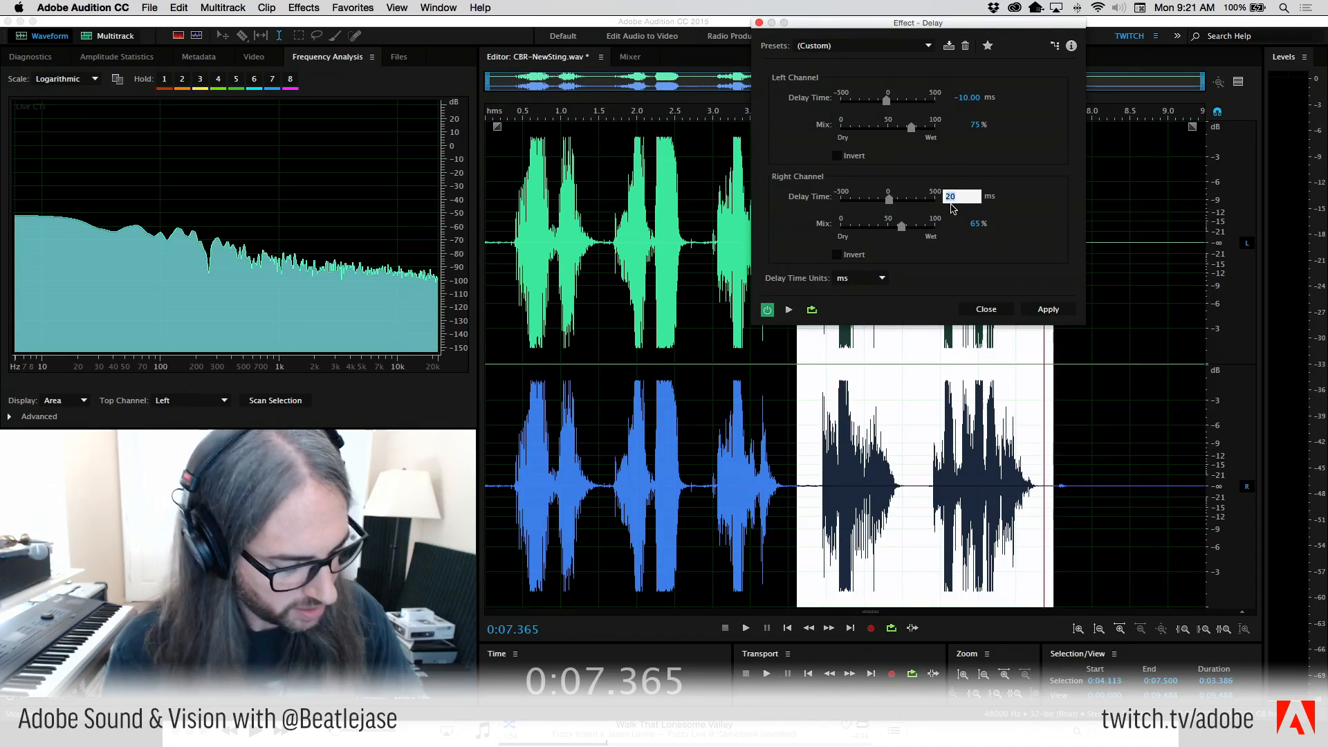
key(Return)
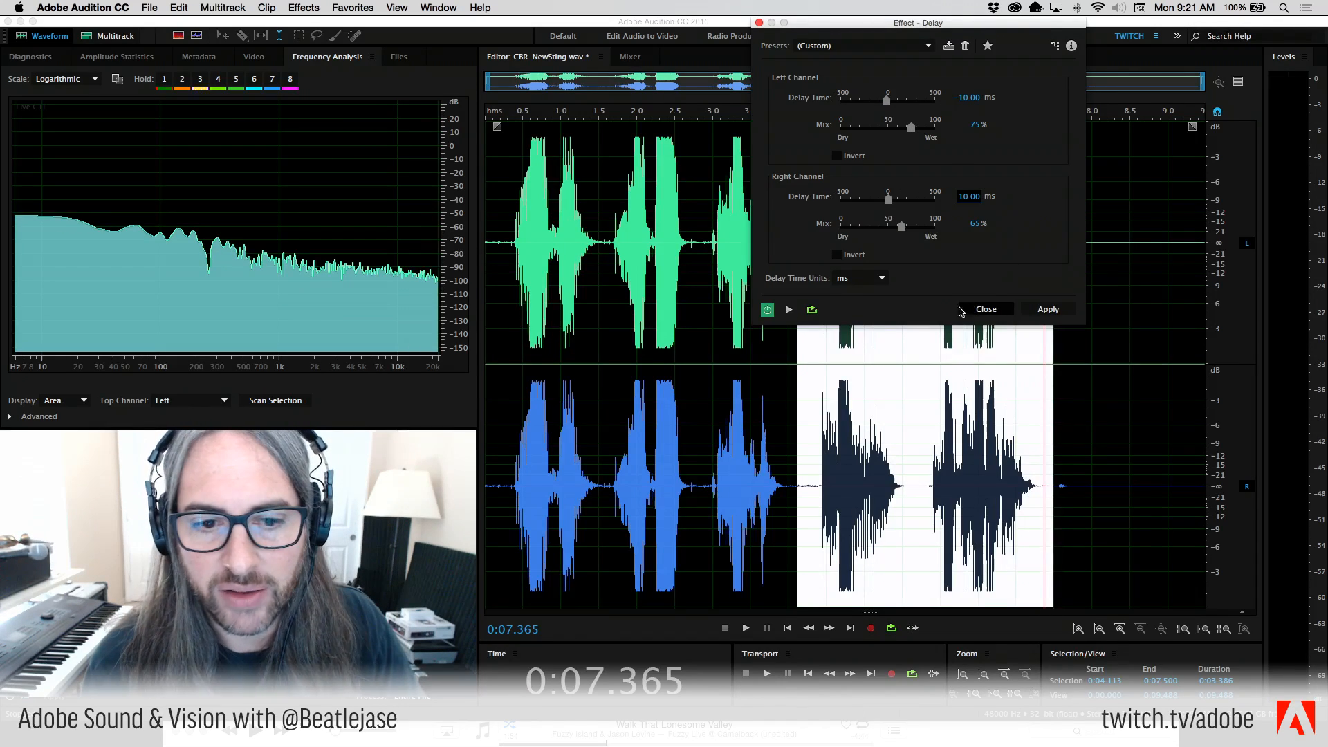
click(788, 311)
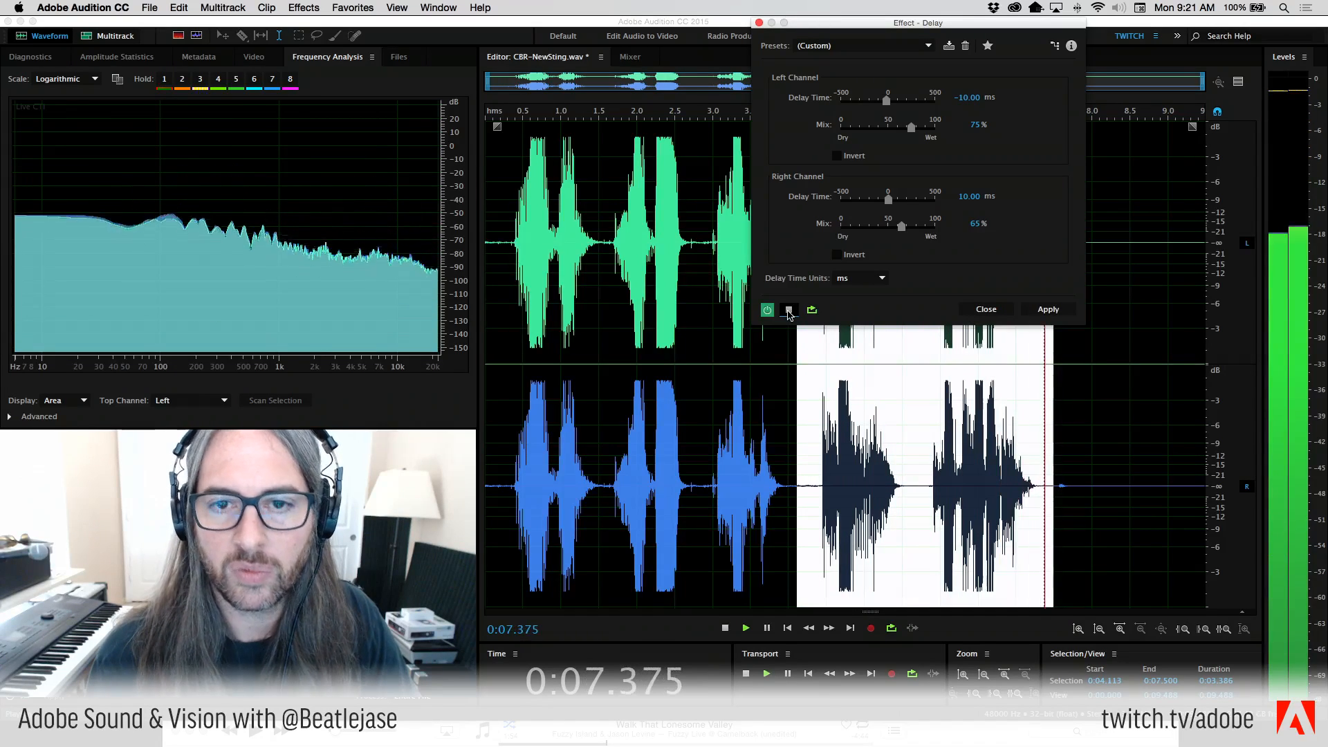
click(788, 312)
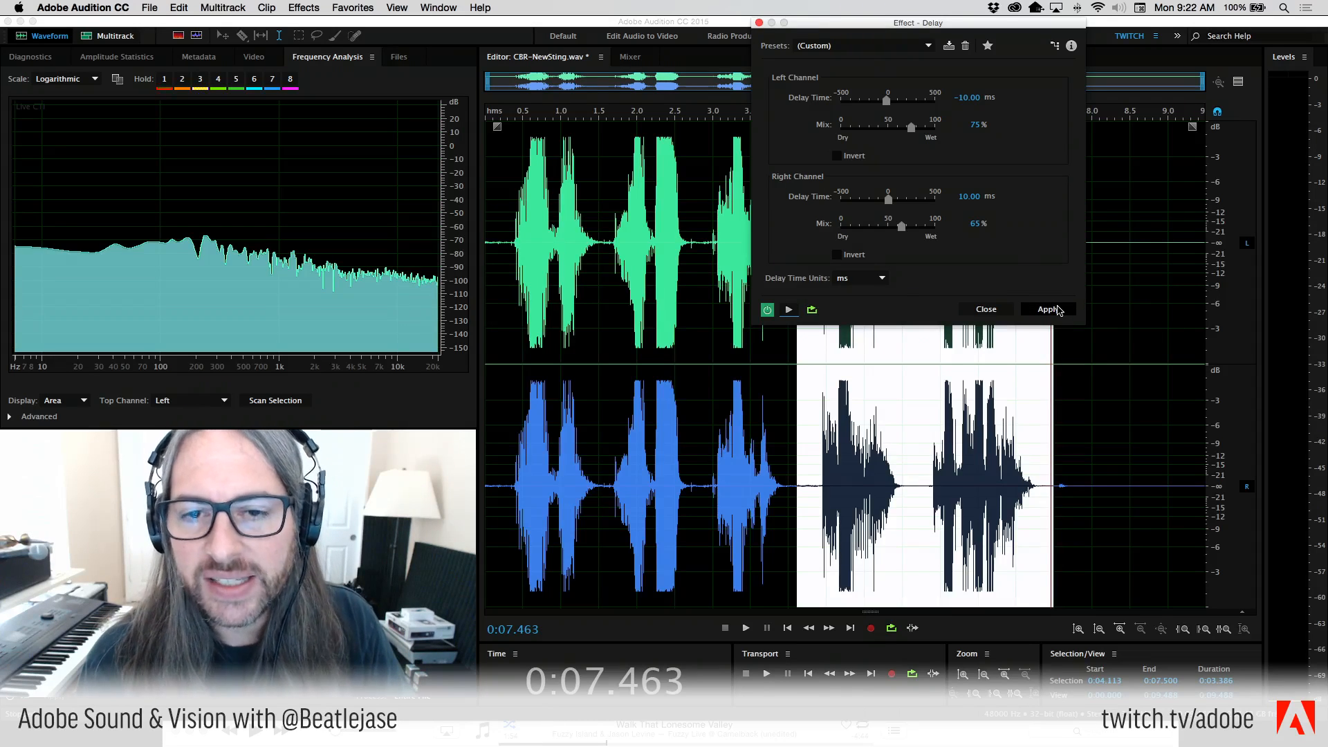
Set the delay time back to -37.00 ms on the left channel and 37.00 ms on the right, and apply the effect.
click(962, 98)
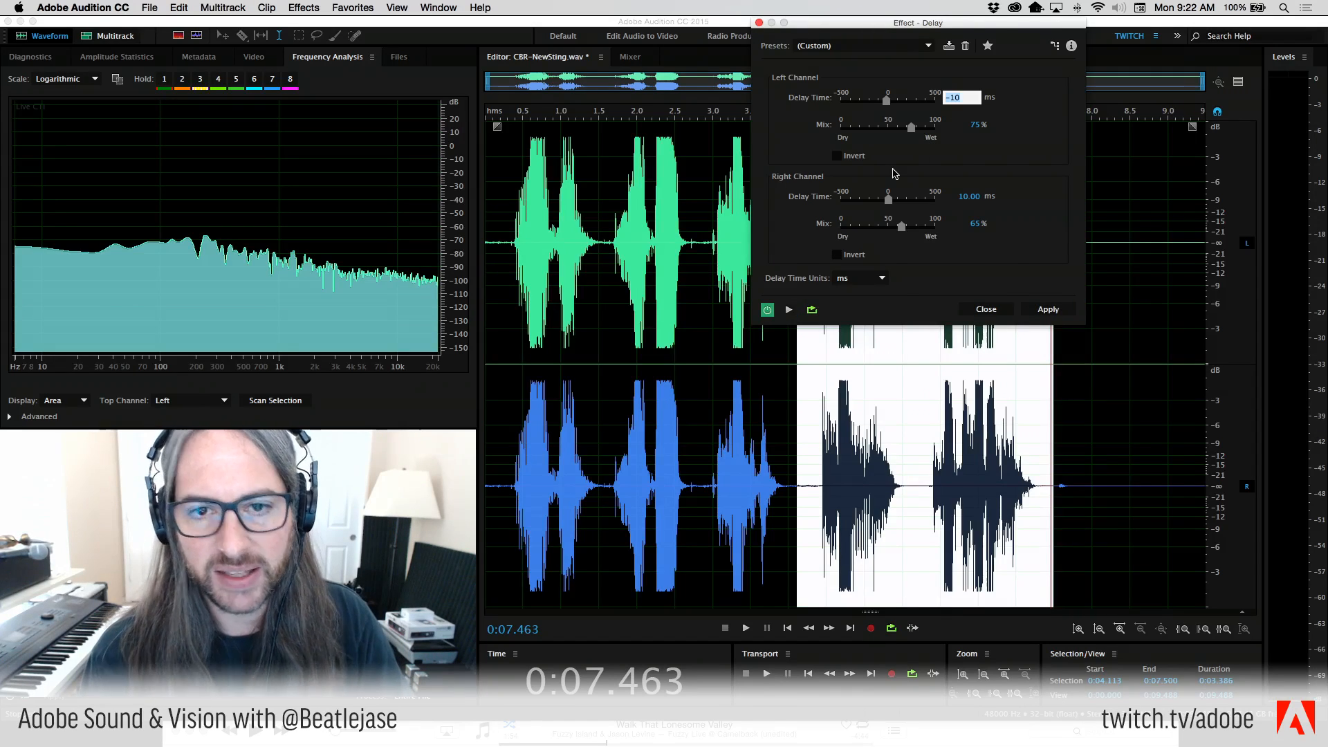
text(-37)
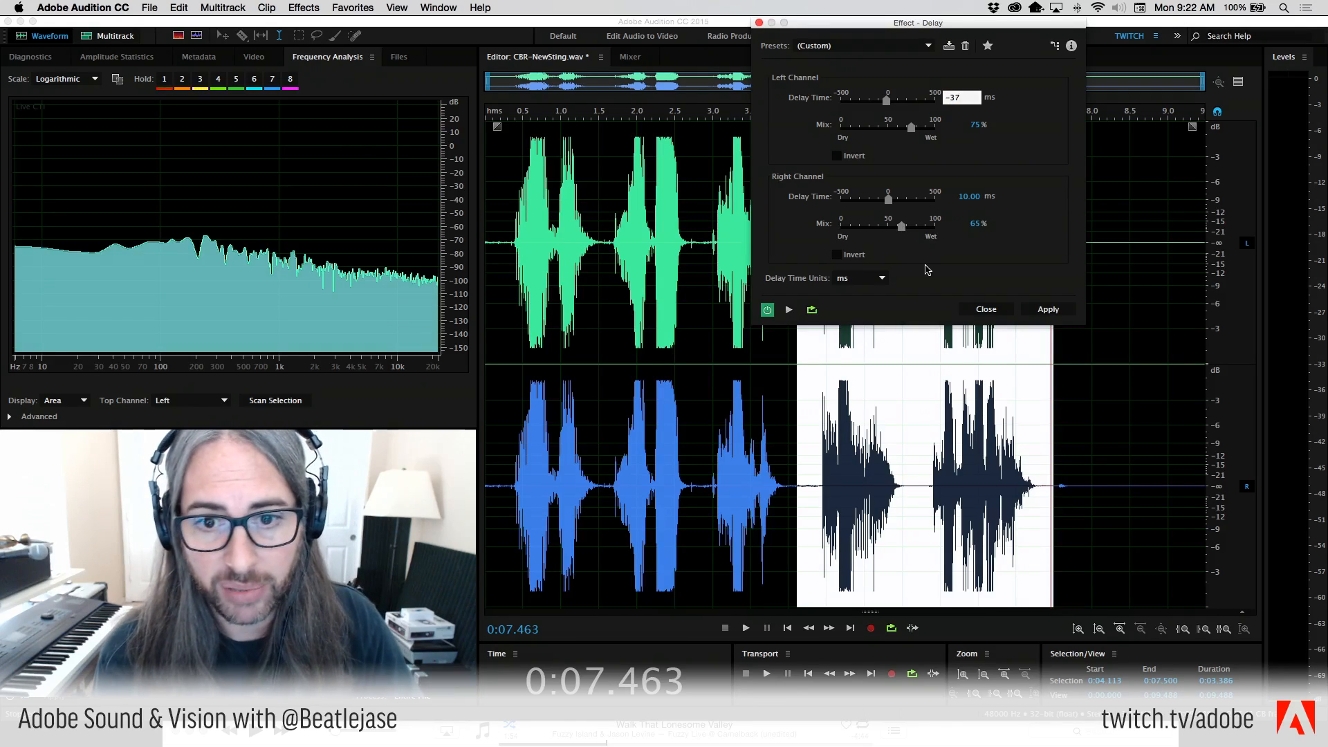
click(970, 196)
text(37)
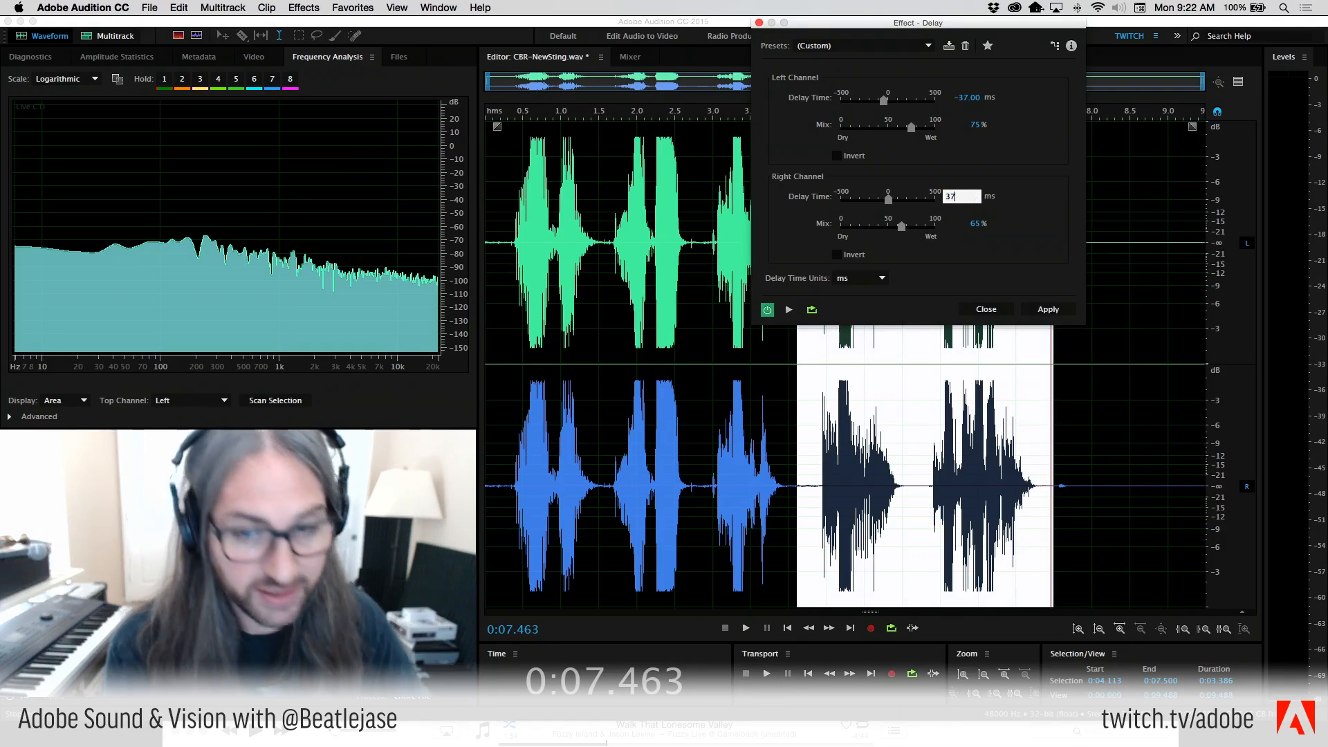
key(Return)
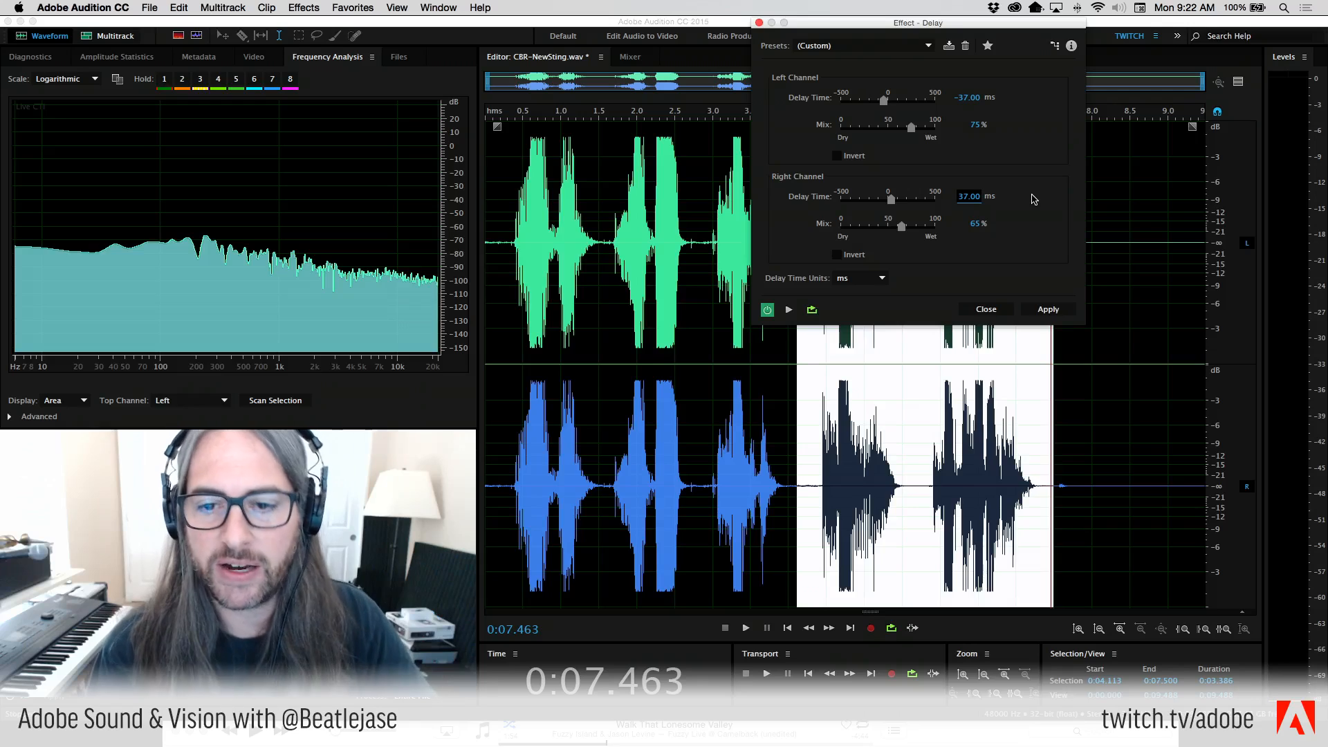
click(1058, 314)
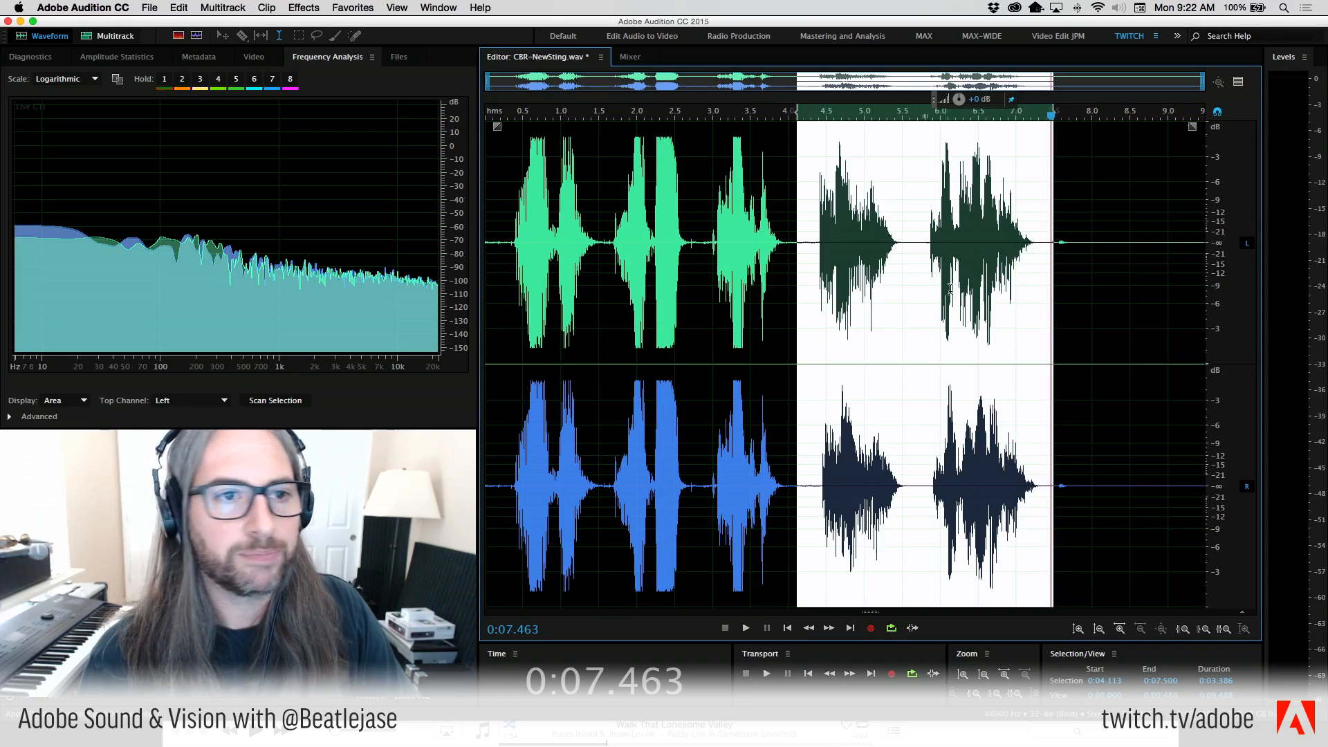
Play the delayed phrases from just before the fourth phrase and highlight the last phrase across both channels.
click(182, 7)
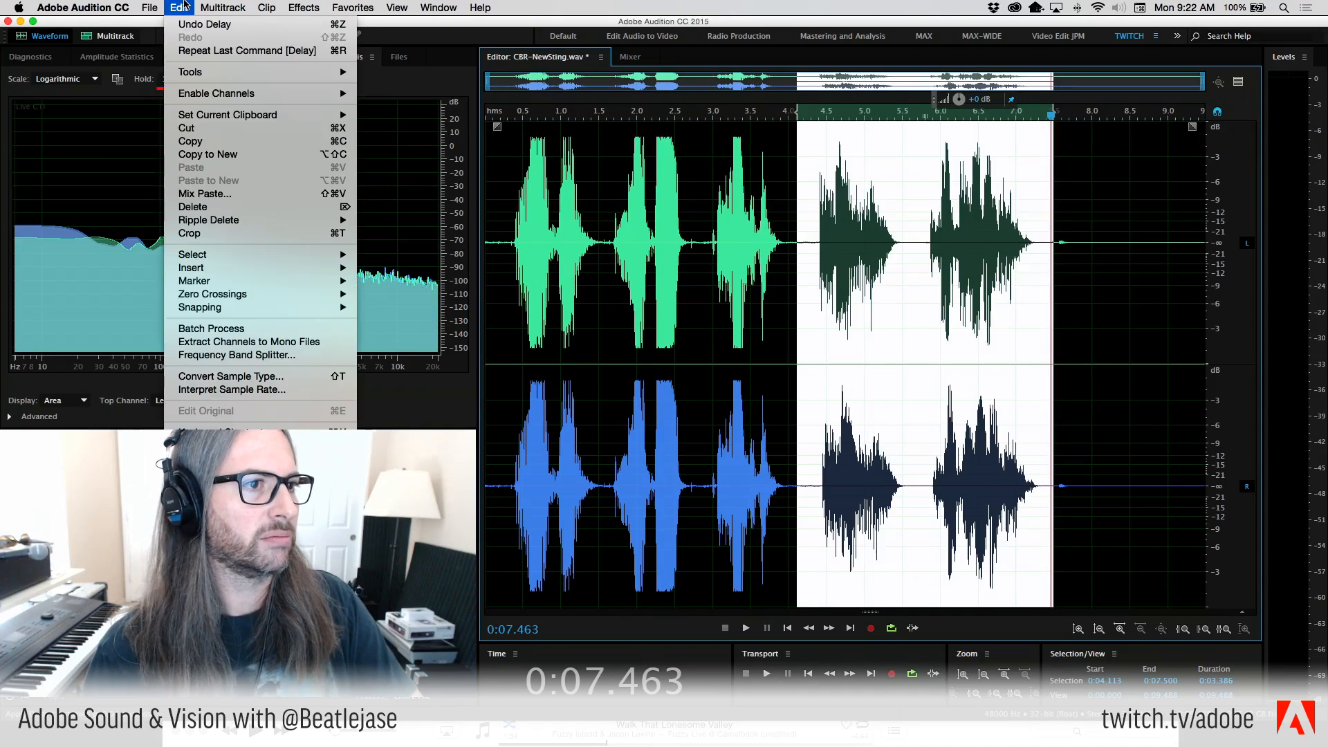
click(186, 6)
click(794, 308)
key(space)
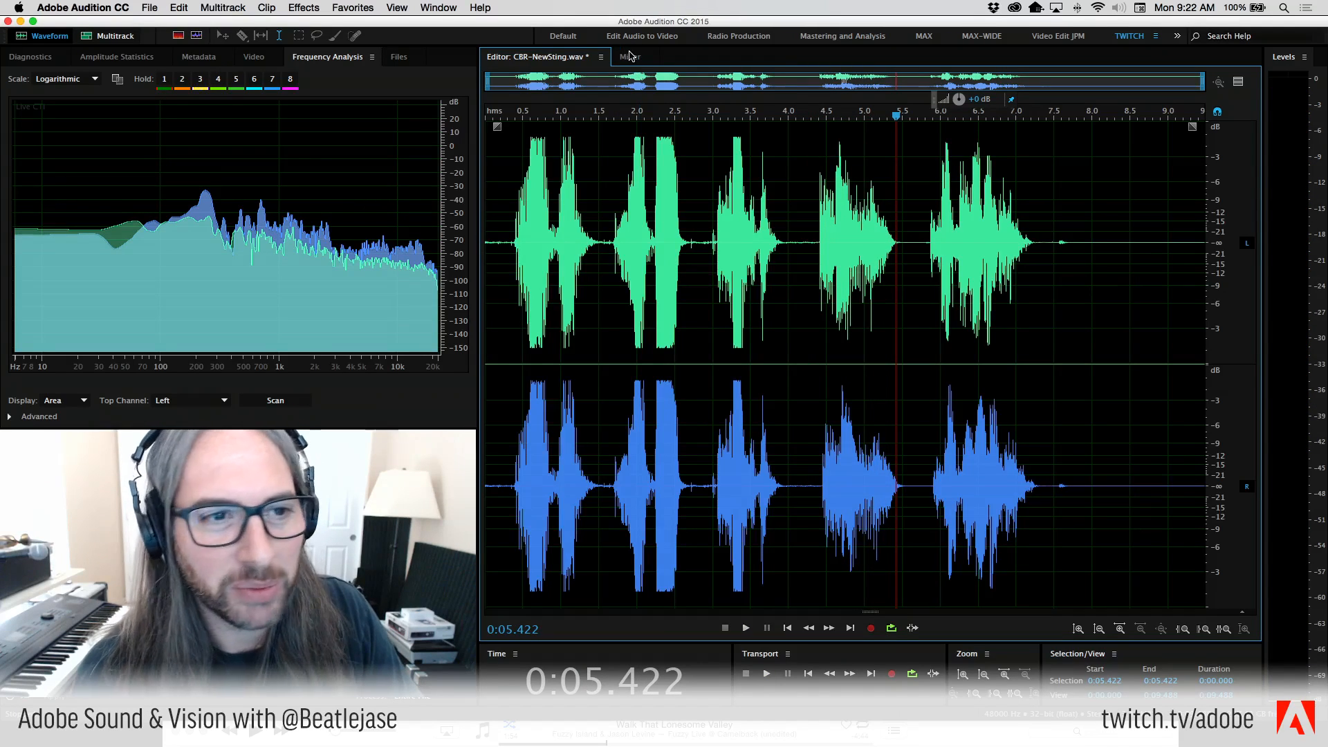
drag(909, 191, 1058, 350)
click(706, 211)
Convert the clip's sample type to Mono, keeping the 48000 Hz sample rate and the 50% left and right mix.
click(179, 7)
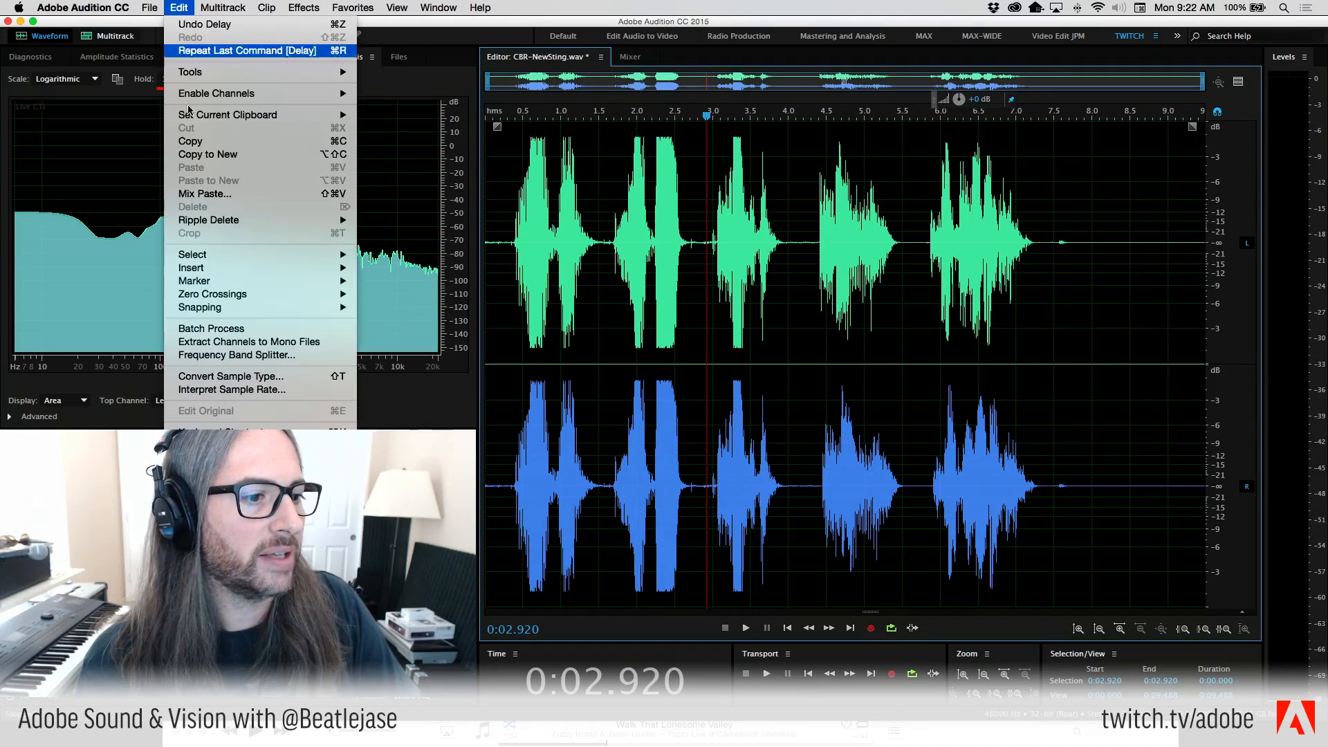
click(258, 378)
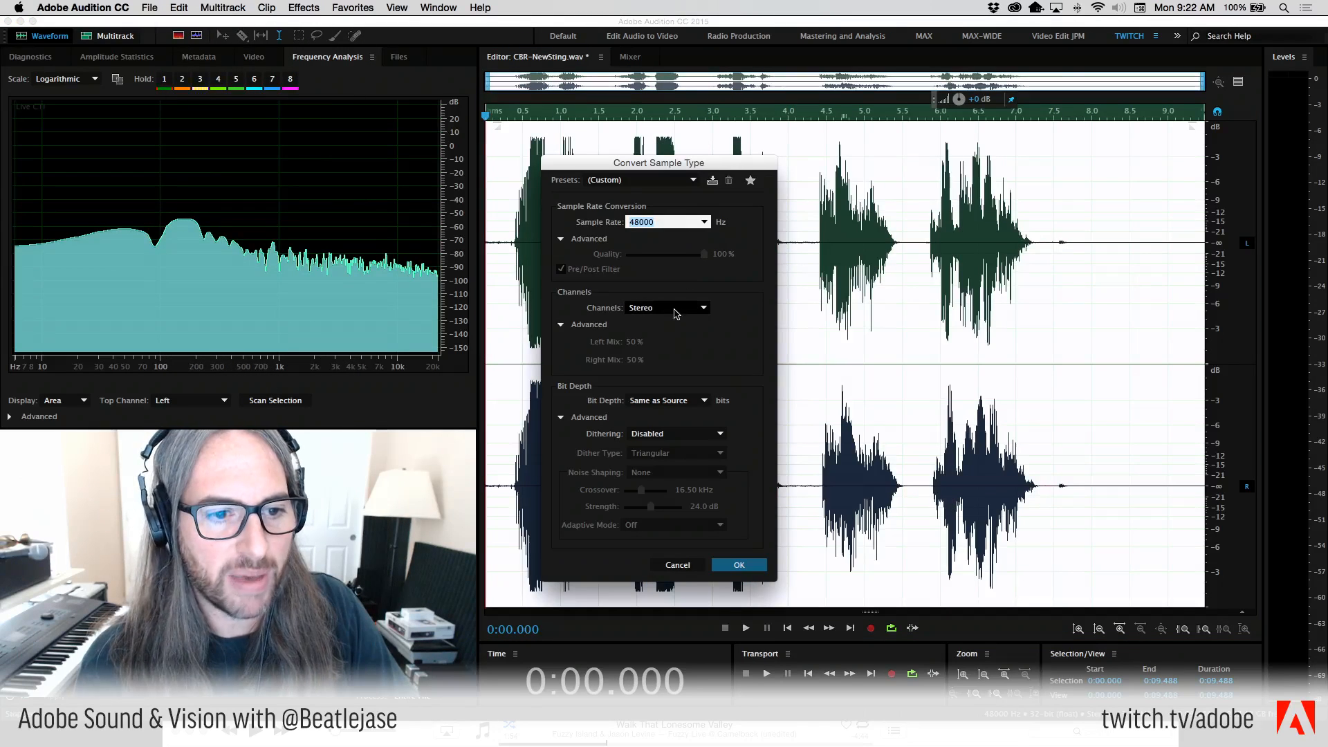
click(666, 308)
click(652, 321)
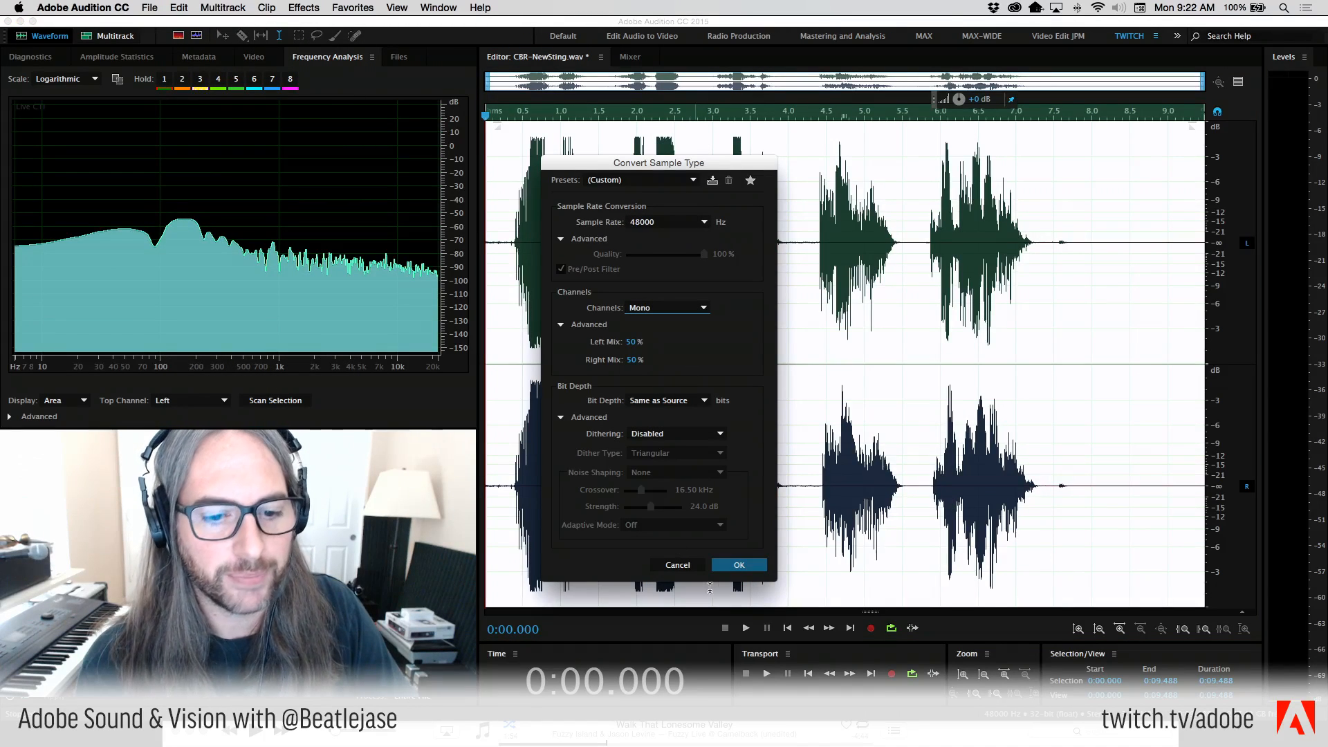
click(740, 565)
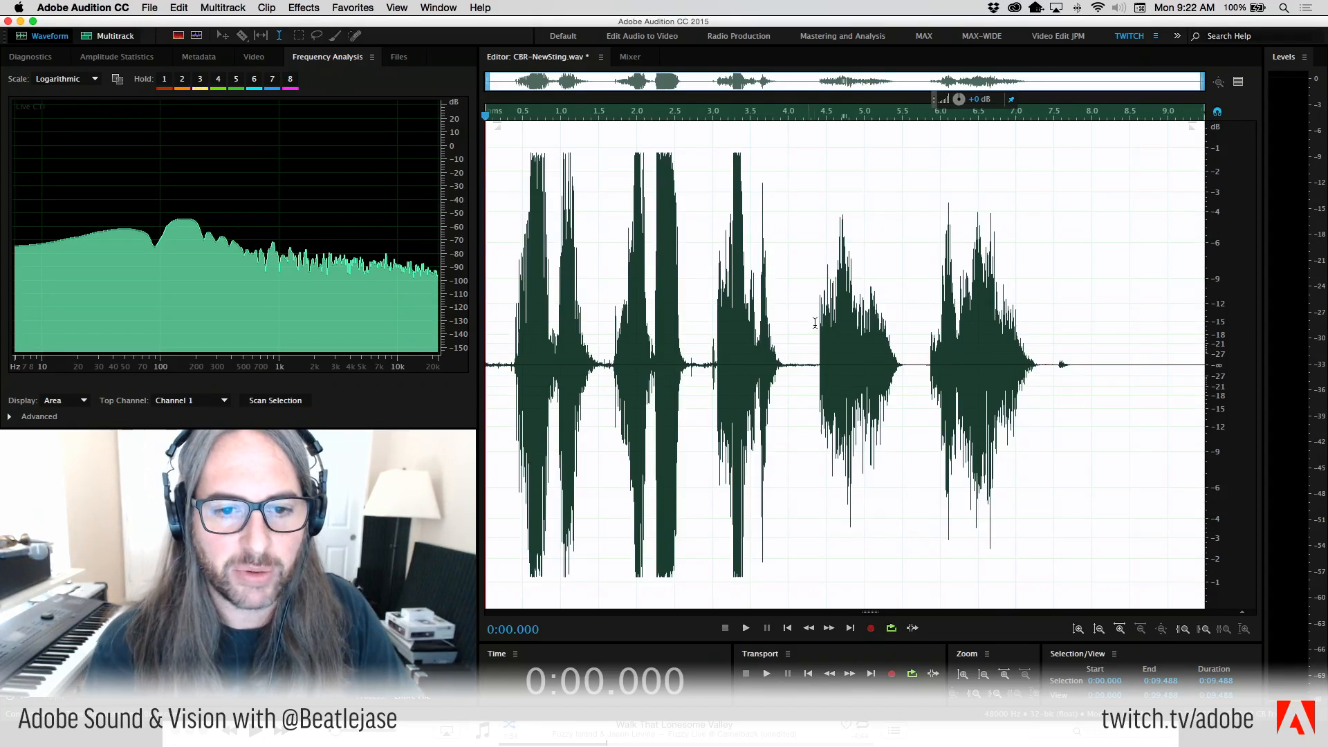
Highlight the delayed phrases and the first three phrases in turn, and play the mono clip from 0:04.315.
click(814, 307)
drag(794, 307, 1083, 308)
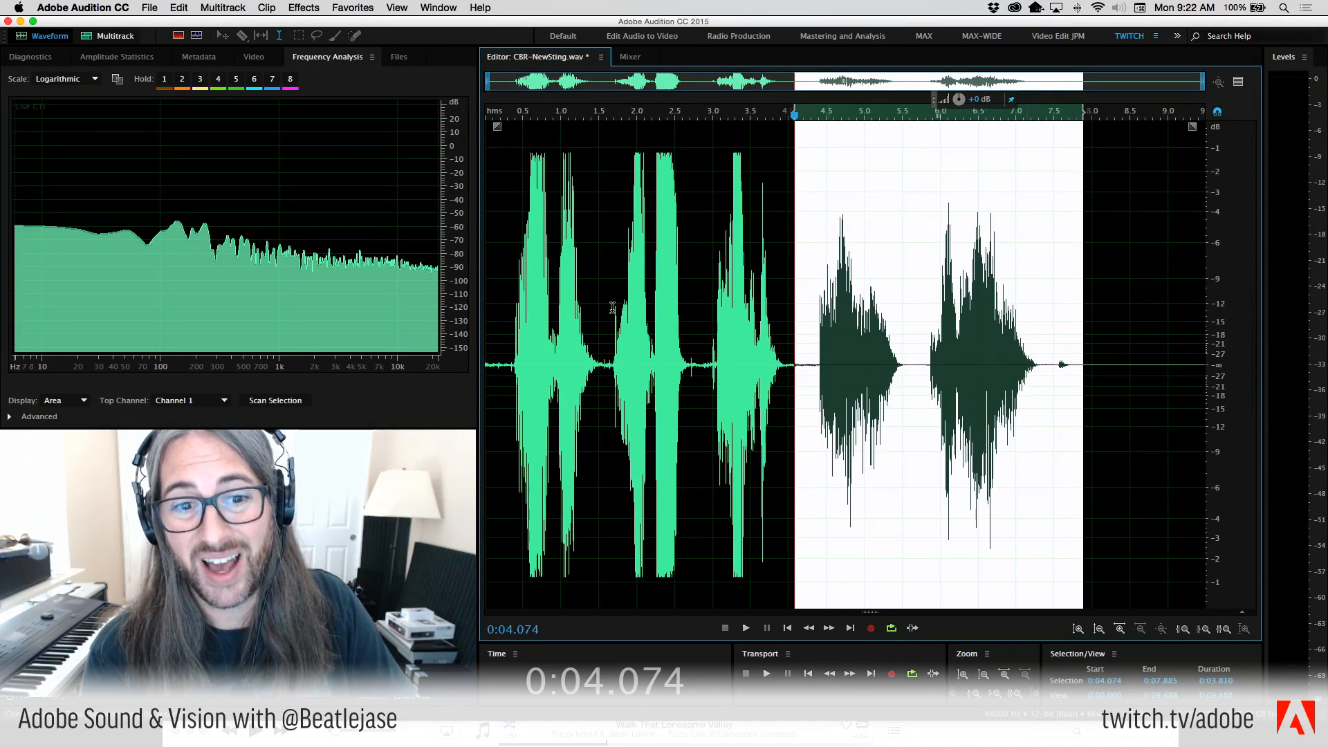
drag(516, 277, 787, 318)
click(813, 337)
key(space)
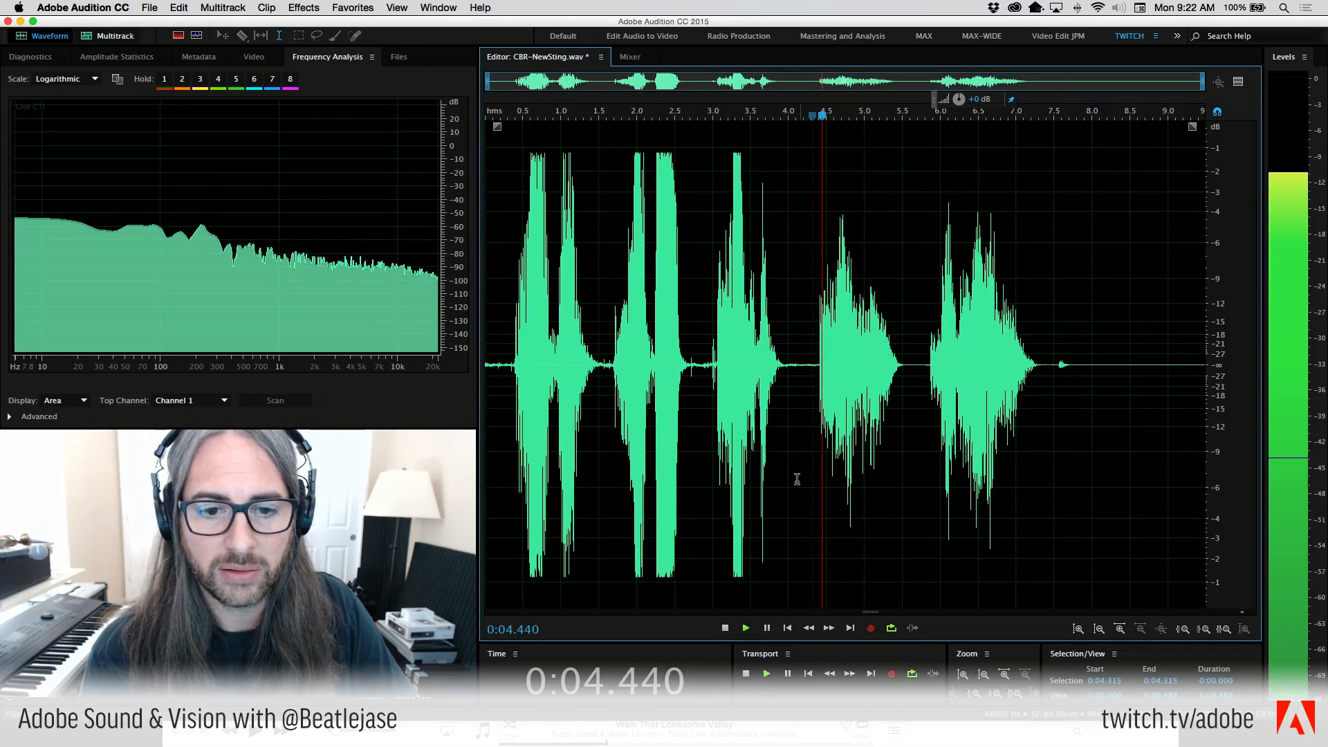
key(space)
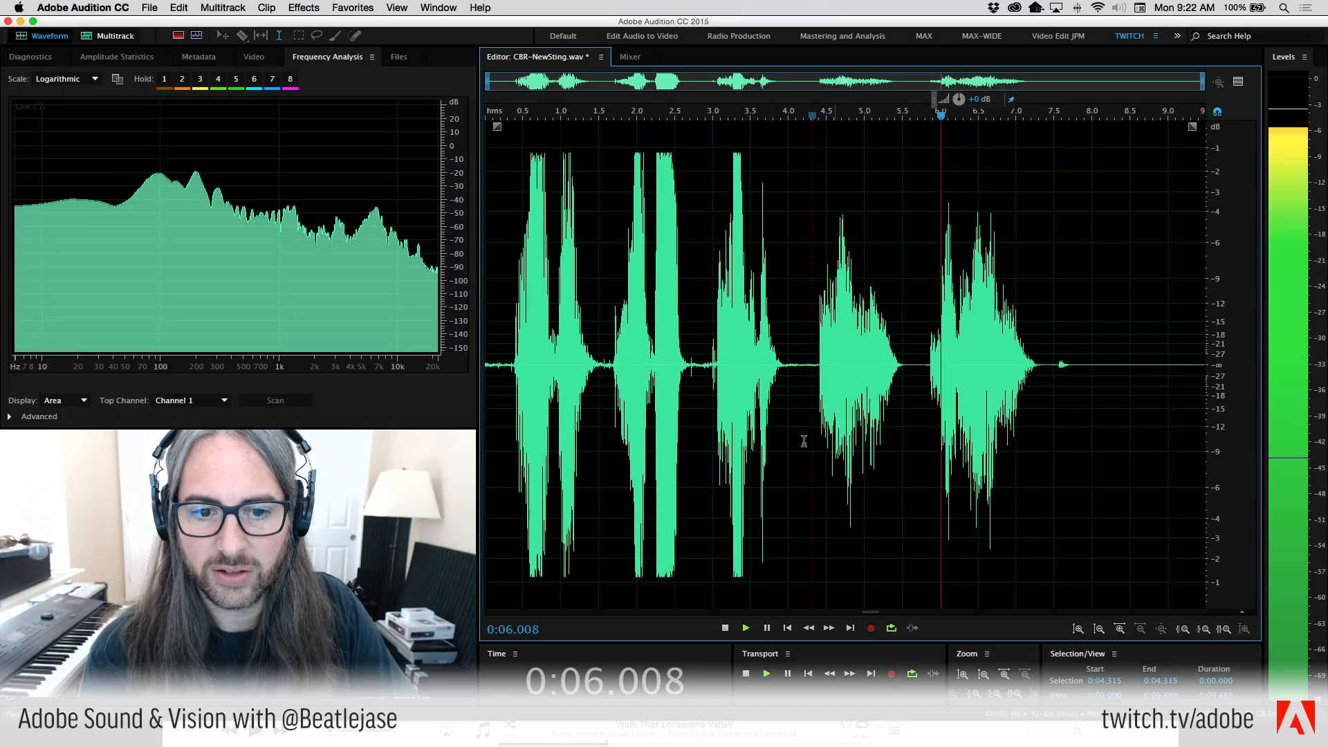
Undo the mono conversion and play the delayed stereo phrases twice from just before the fourth phrase.
key(space)
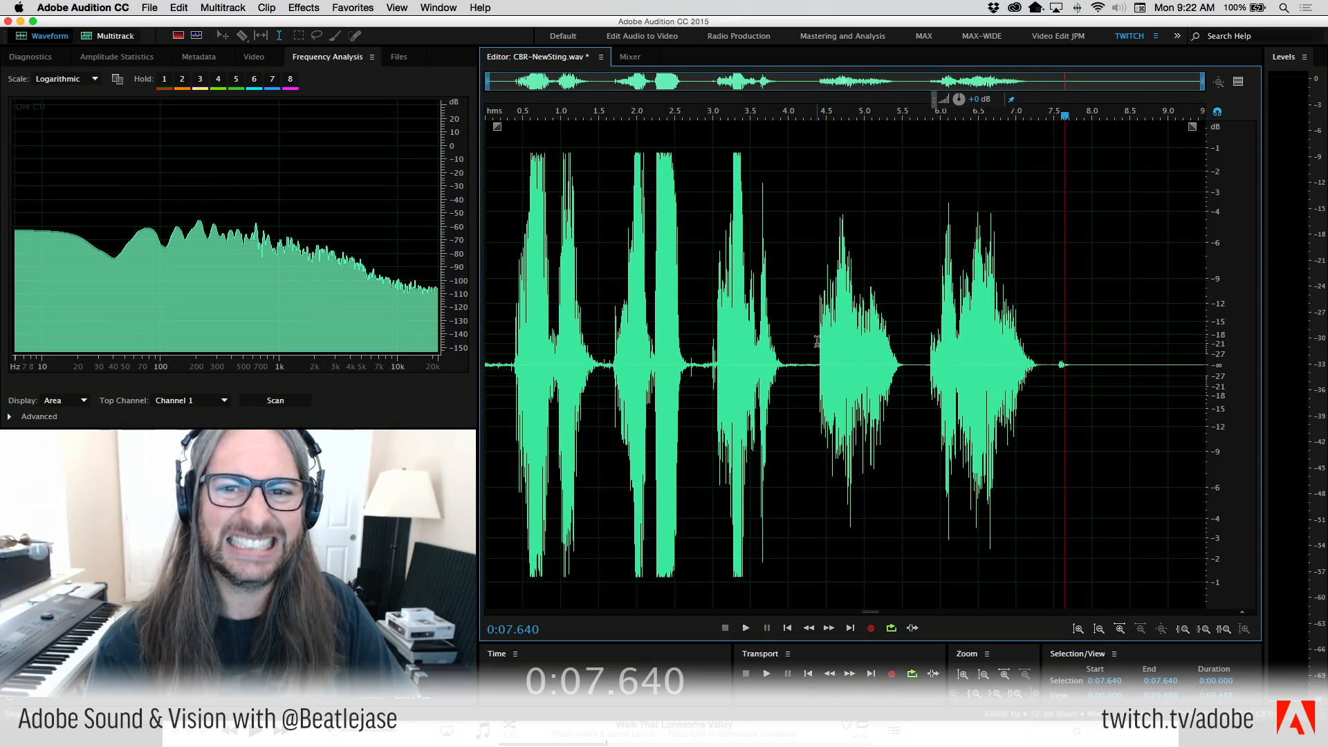
key(super+z)
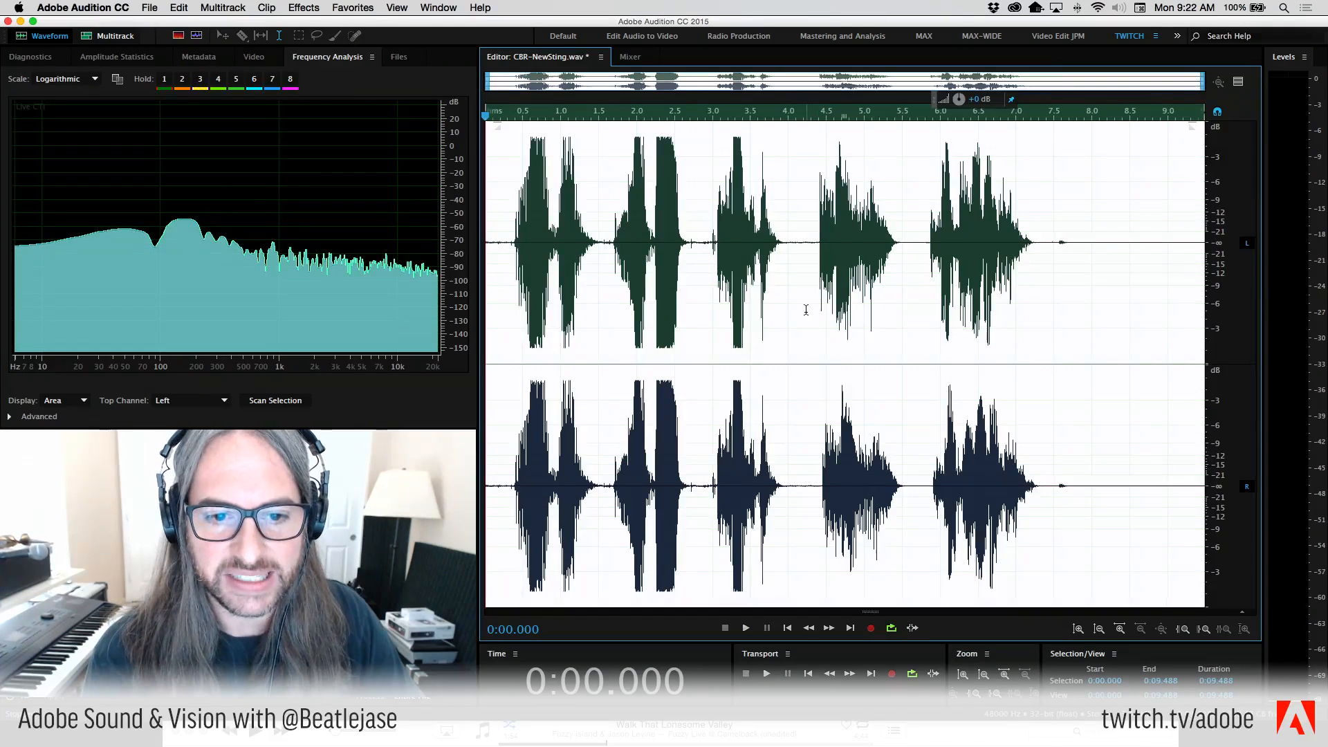
click(807, 312)
key(space)
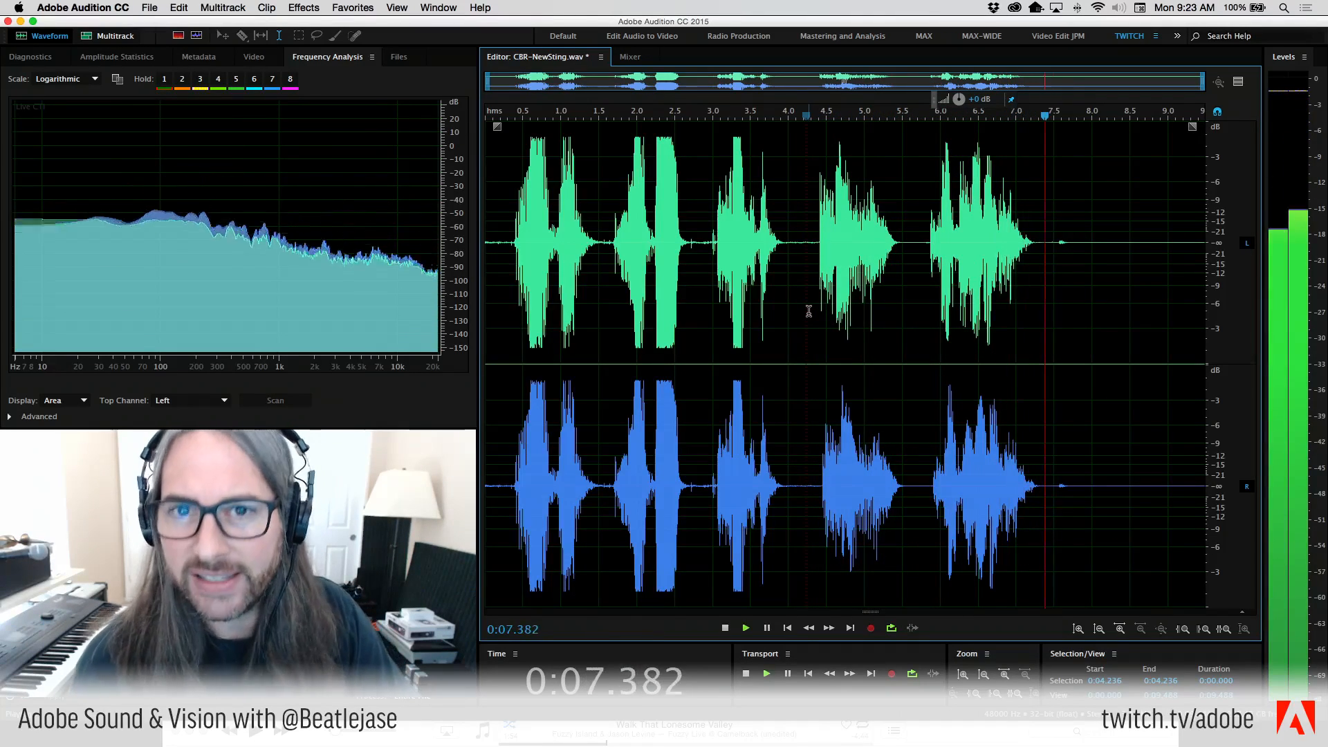
key(space)
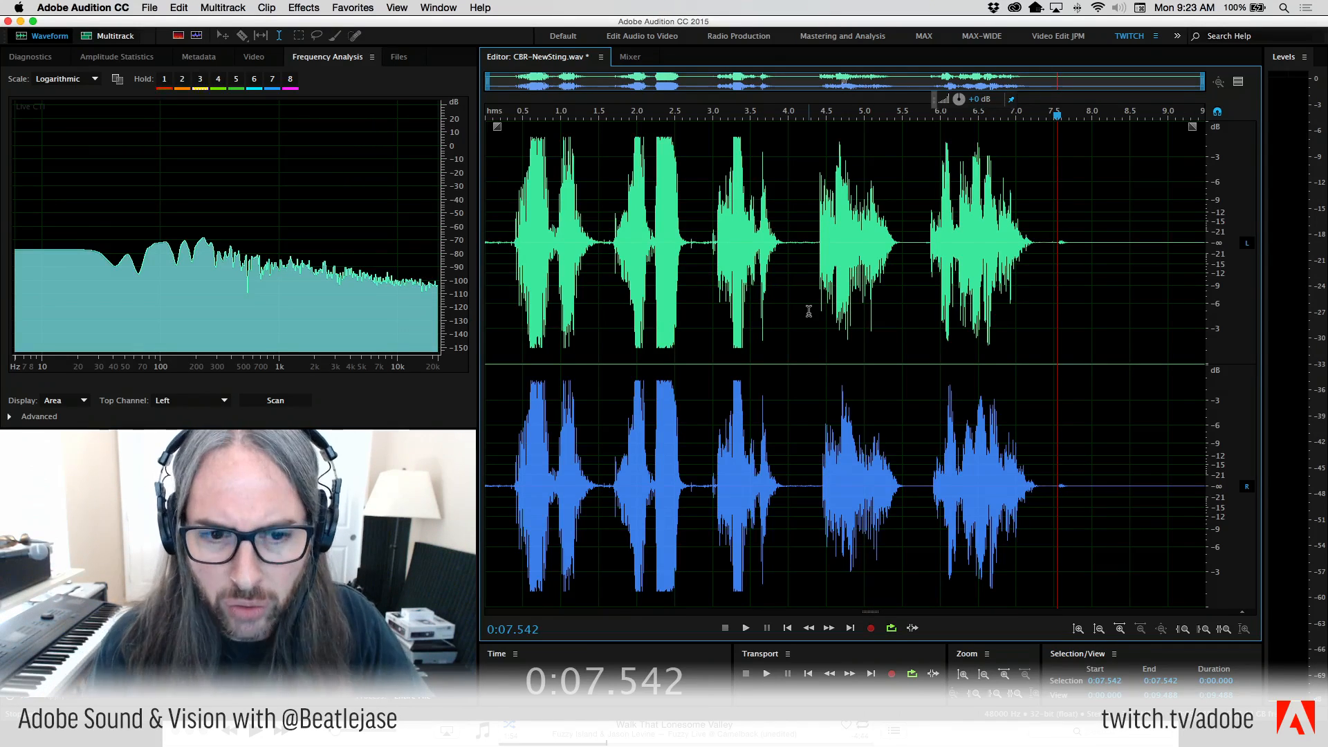
click(809, 311)
key(space)
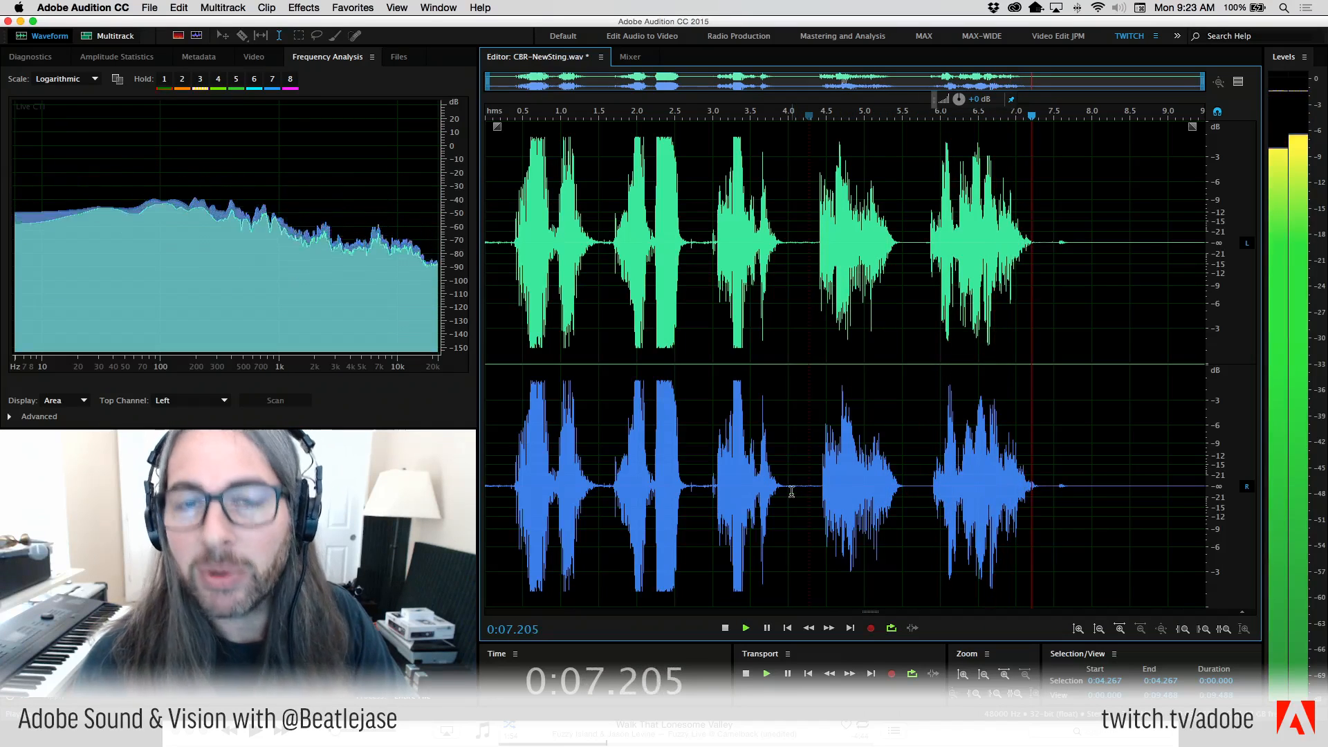
key(space)
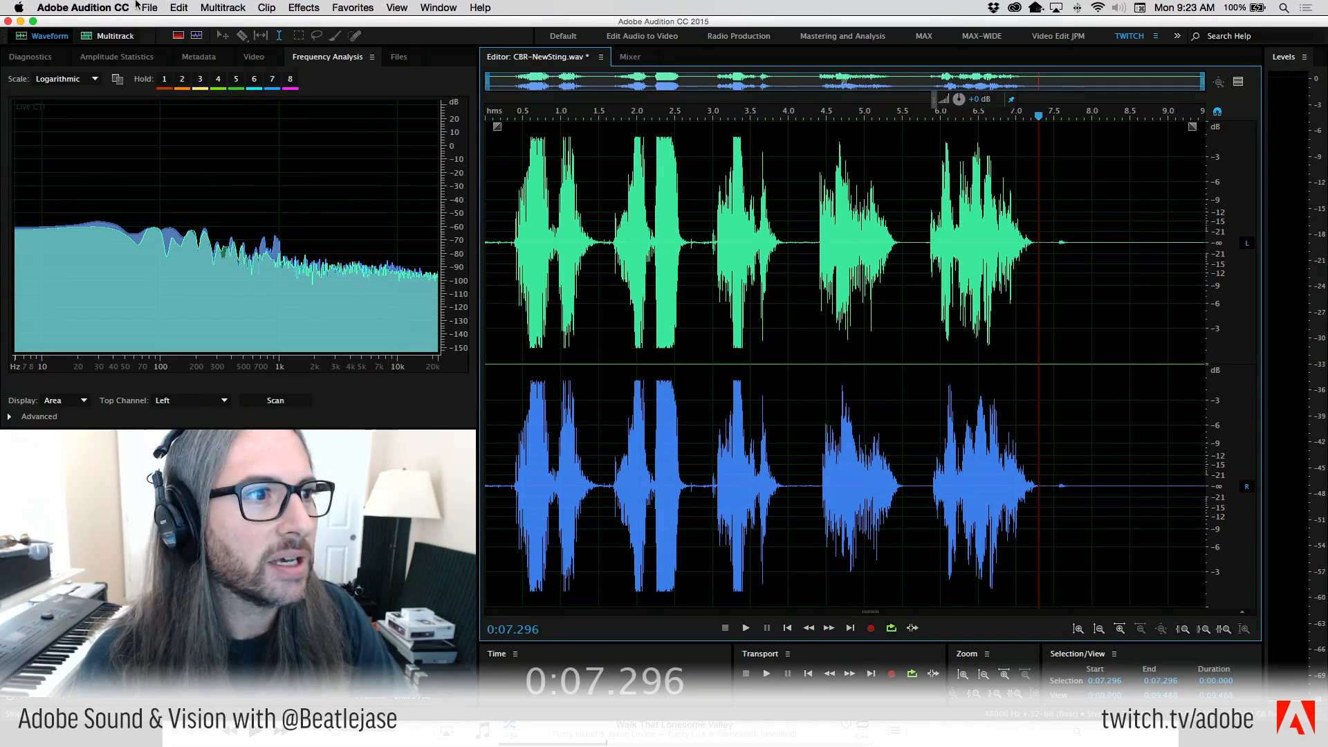
Redo the mono sample type conversion and play the clip from 0:04.249.
click(179, 7)
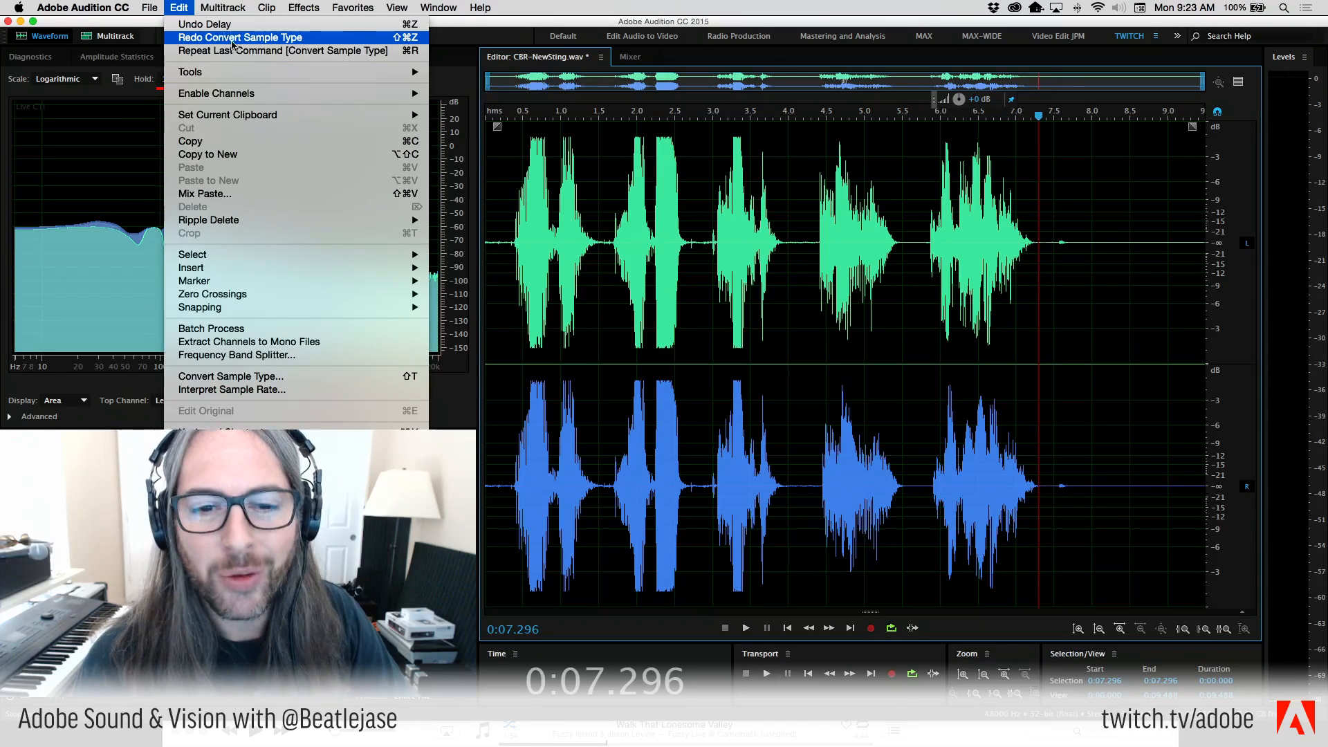
click(226, 37)
click(808, 284)
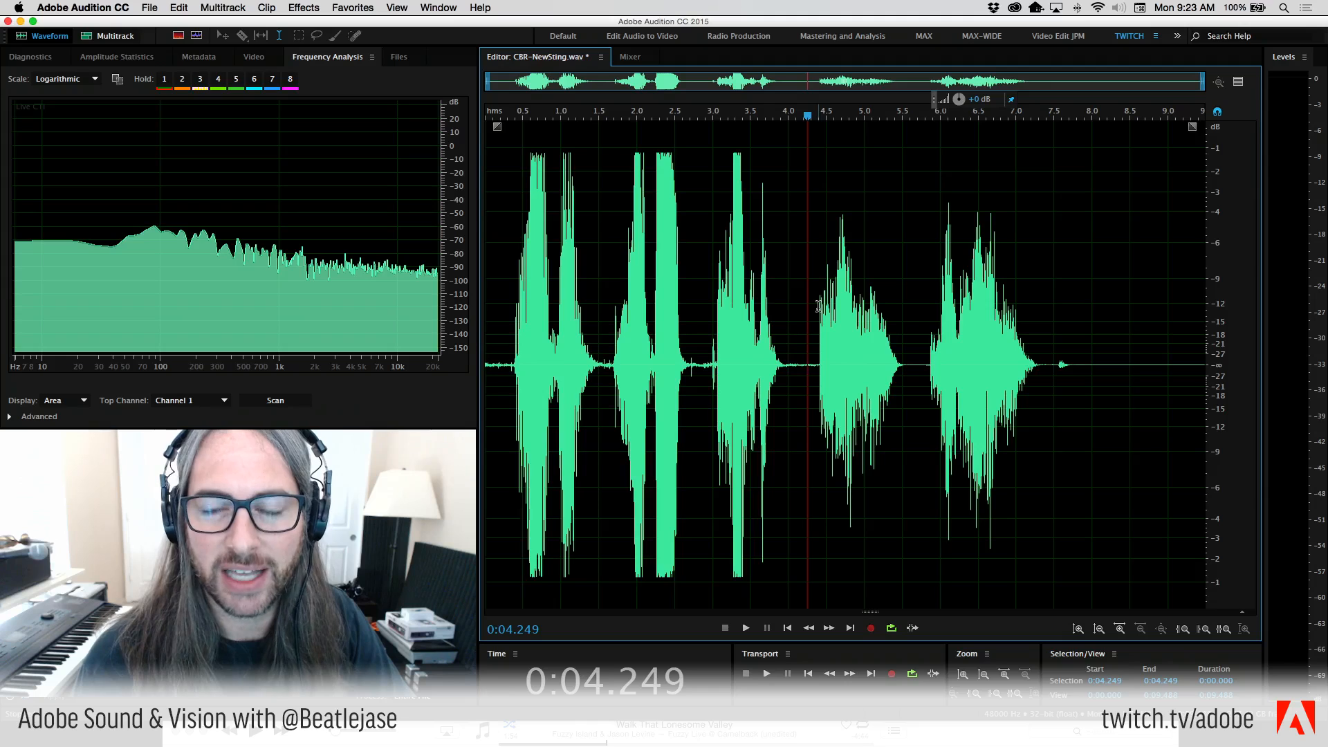
key(space)
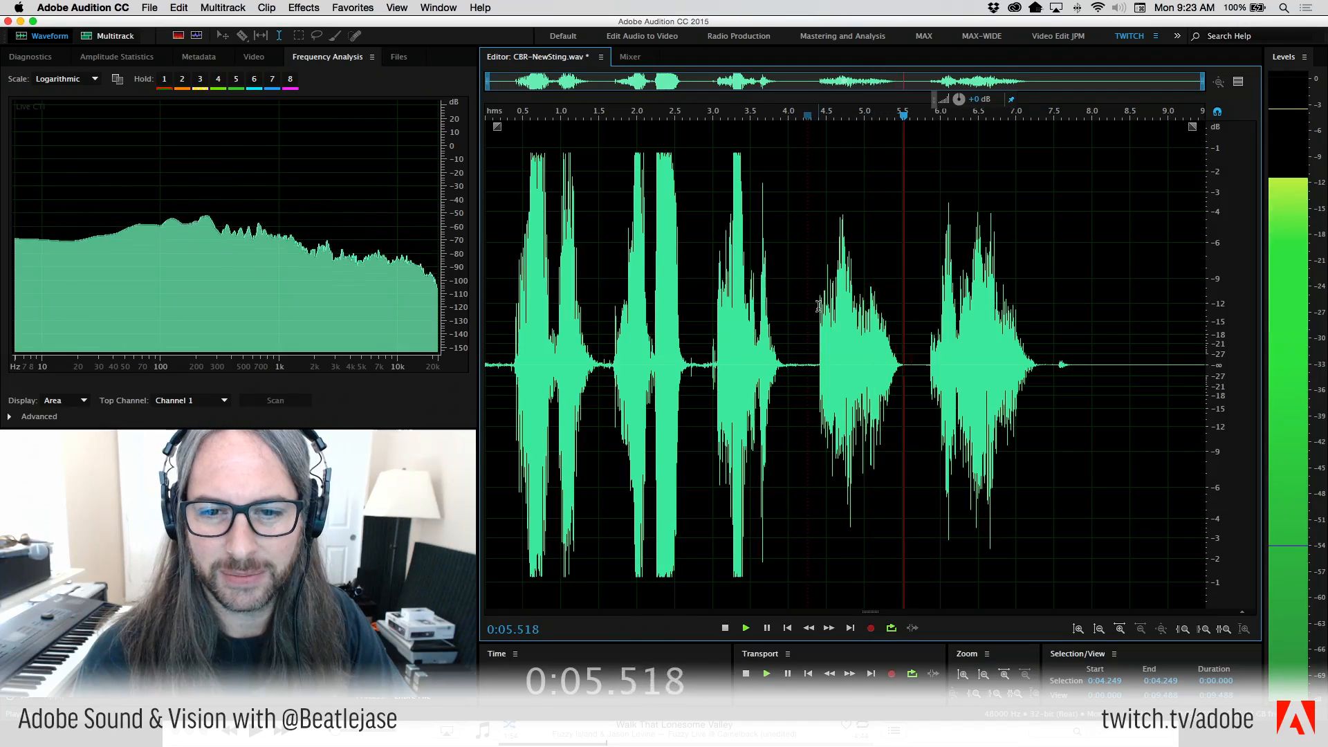
key(space)
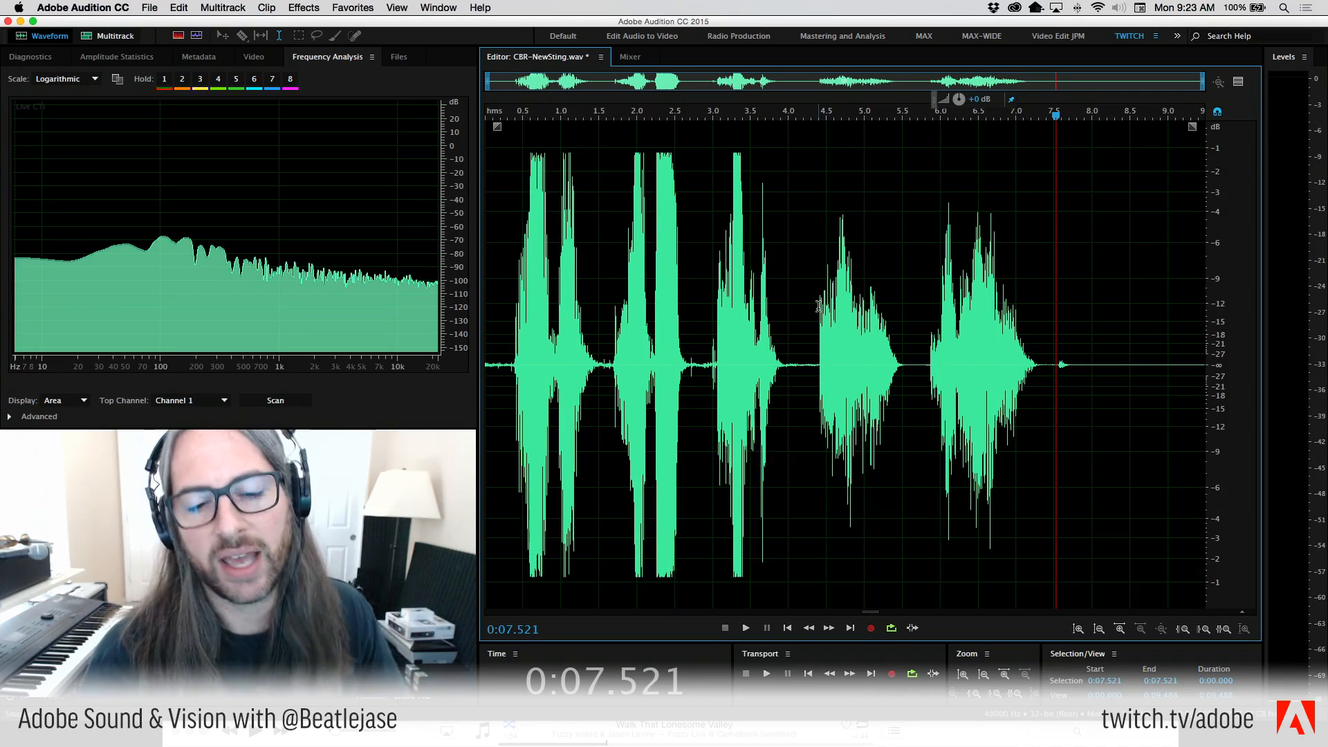
Undo the mono conversion, the Delay effect and the earlier sample type conversion of the voice clip, one after another.
click(812, 310)
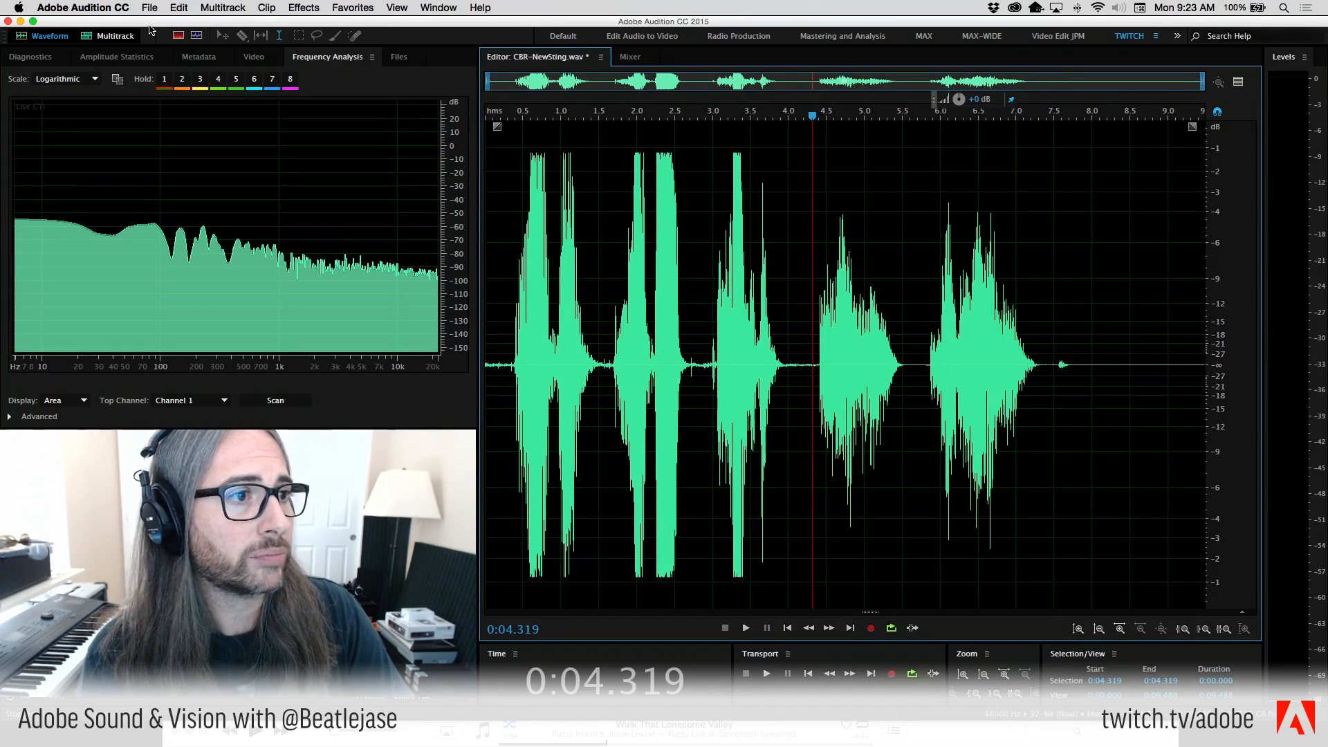
click(181, 7)
click(193, 26)
click(179, 7)
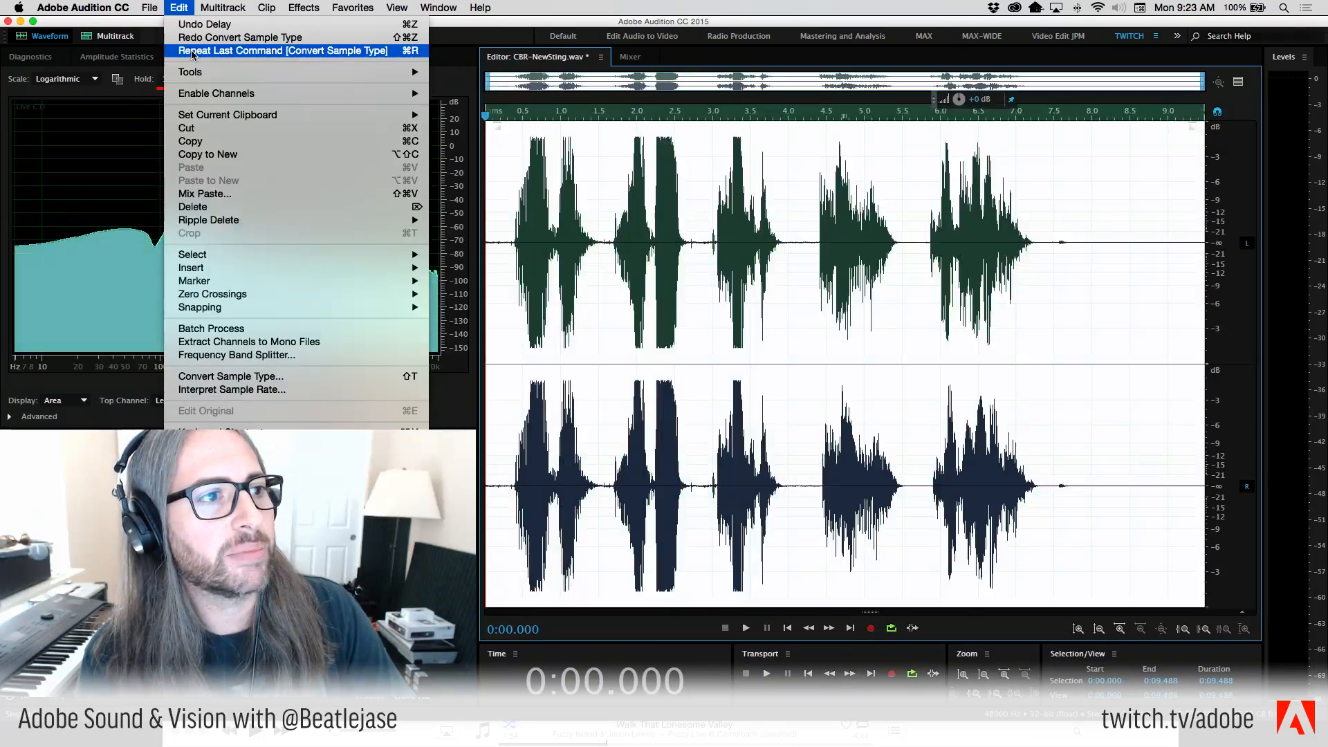
click(196, 26)
click(180, 7)
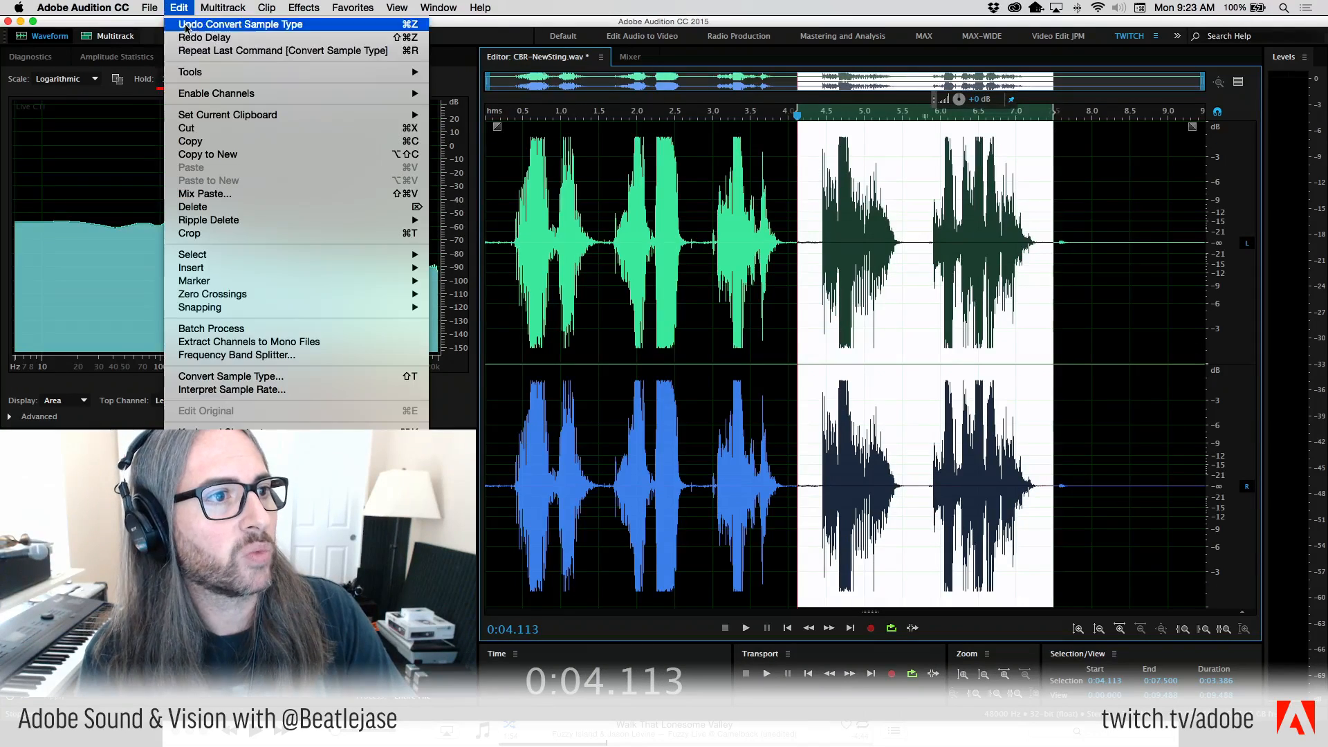
click(196, 27)
click(769, 338)
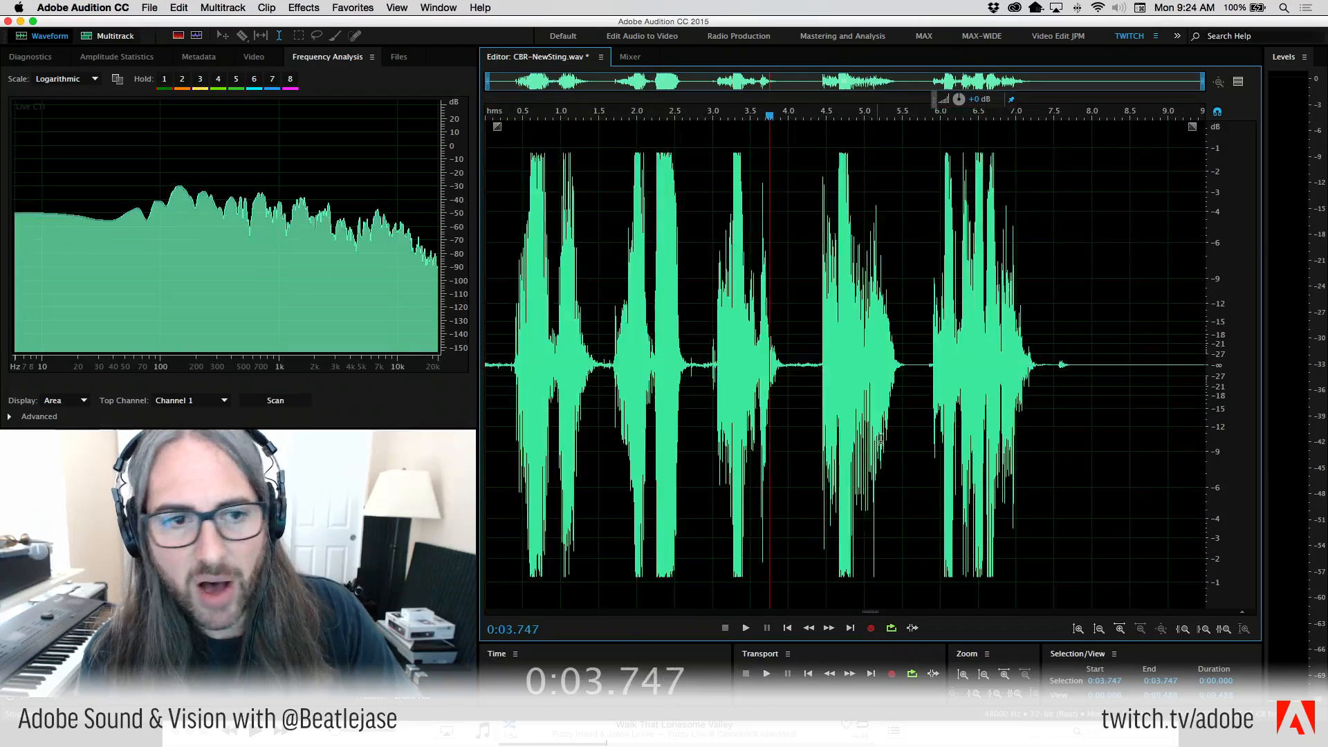
Place CBR-NewSting.wav at the start of the VOICE track in the DelayTests.sesx multitrack session.
click(118, 34)
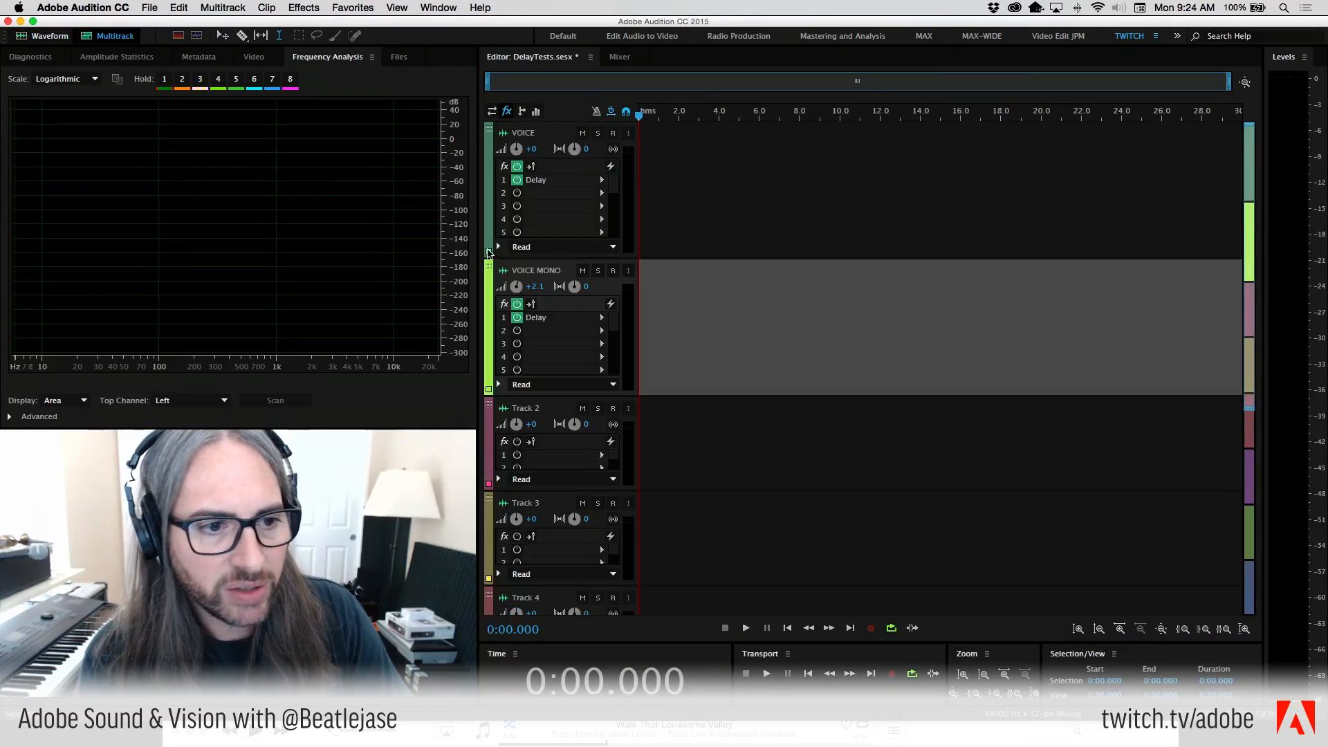
click(398, 57)
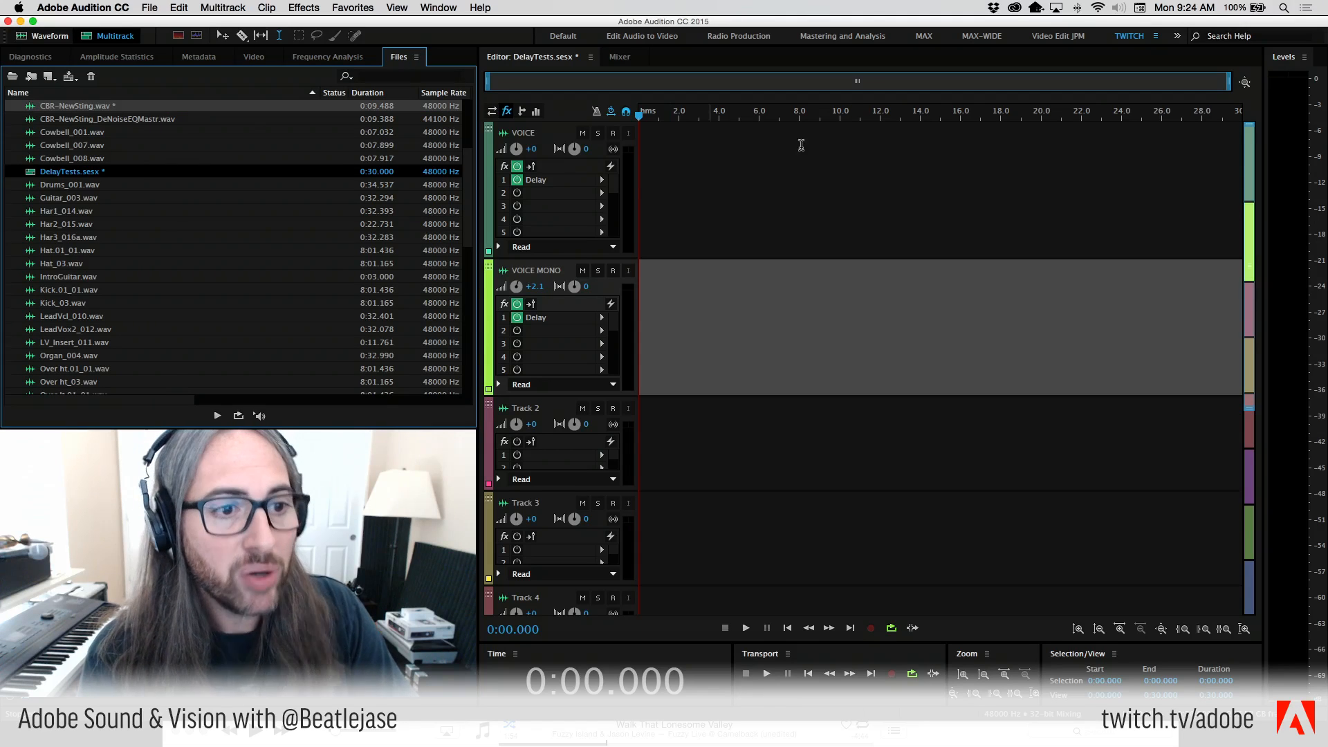
drag(24, 107, 637, 194)
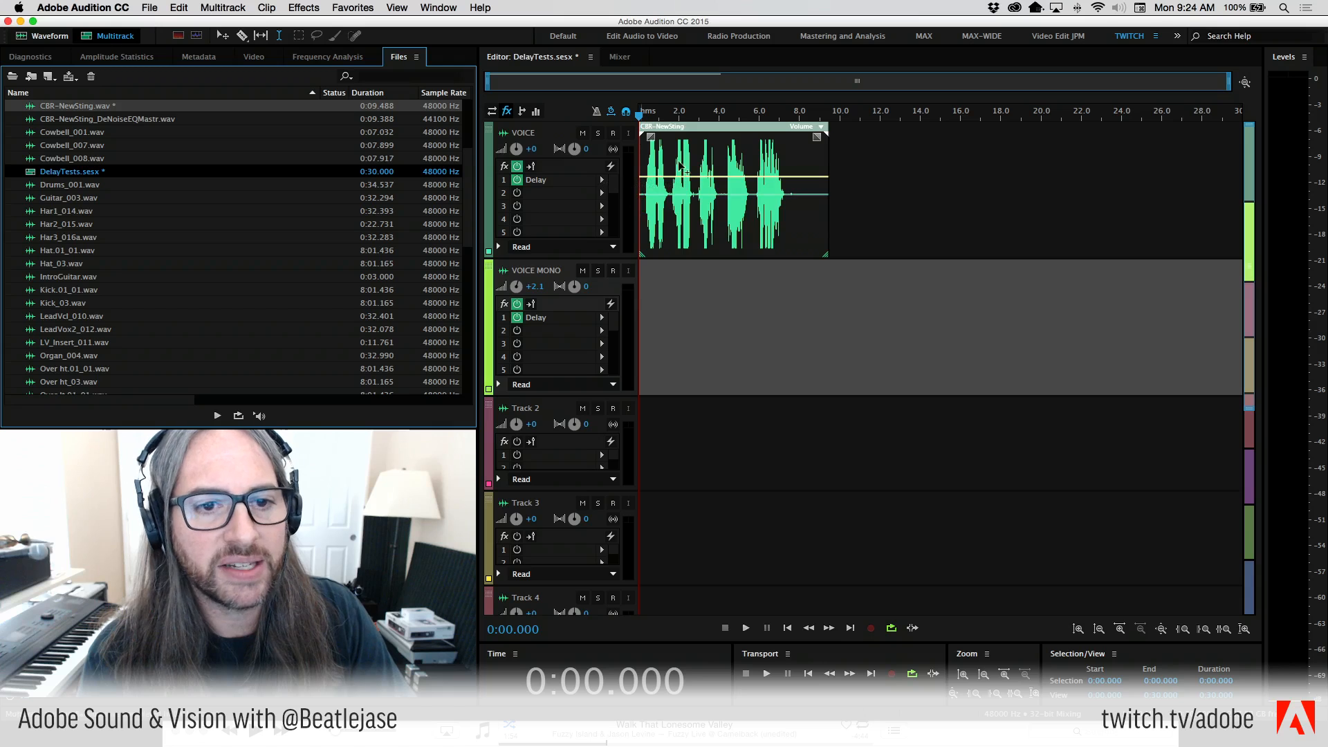
Set the left channel delay time of the VOICE track's Delay effect to -37 ms.
double_click(571, 181)
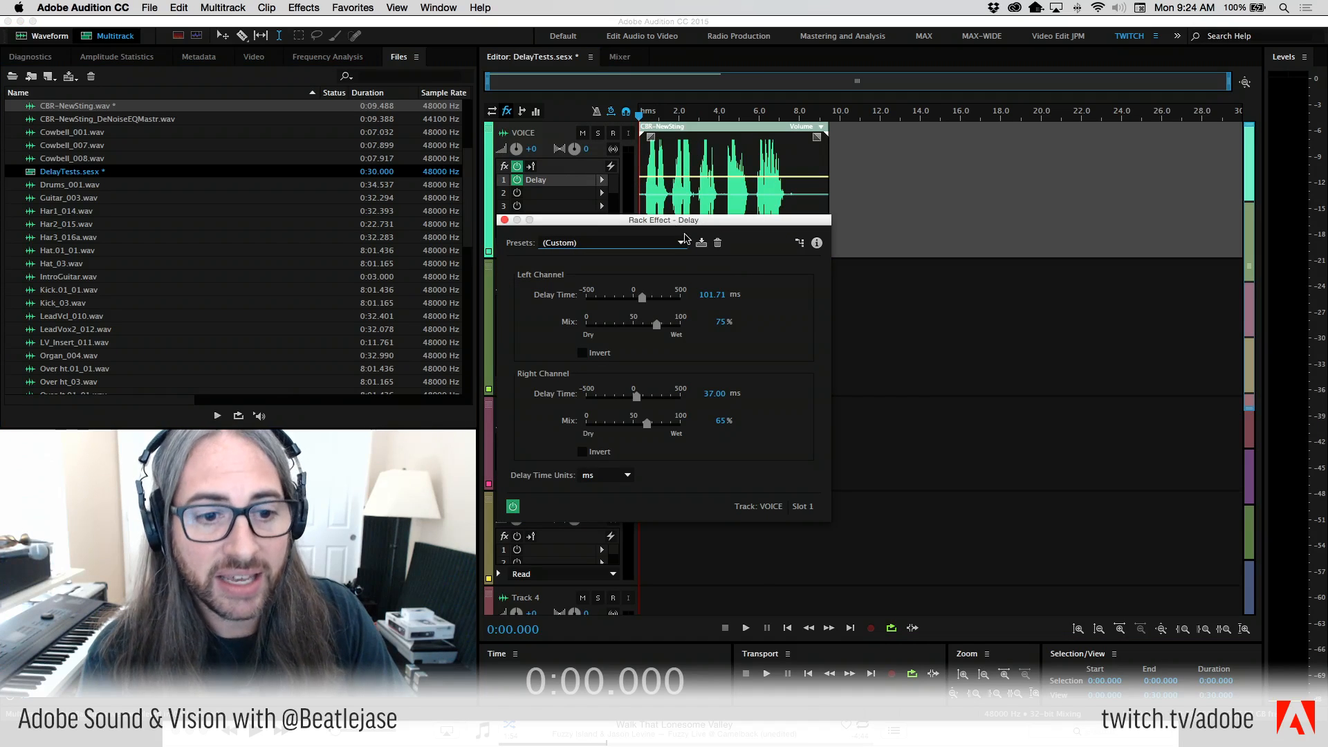
click(702, 295)
text(-3)
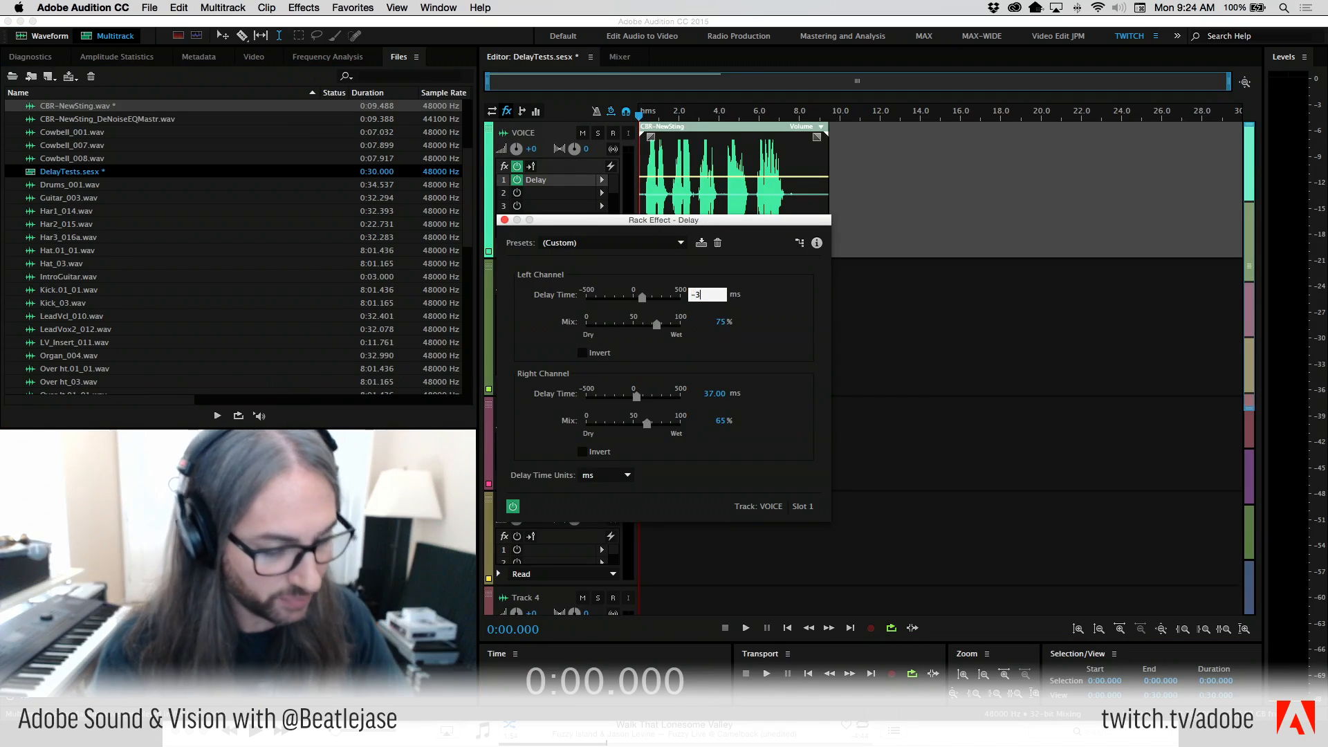
text(7)
key(Return)
click(961, 341)
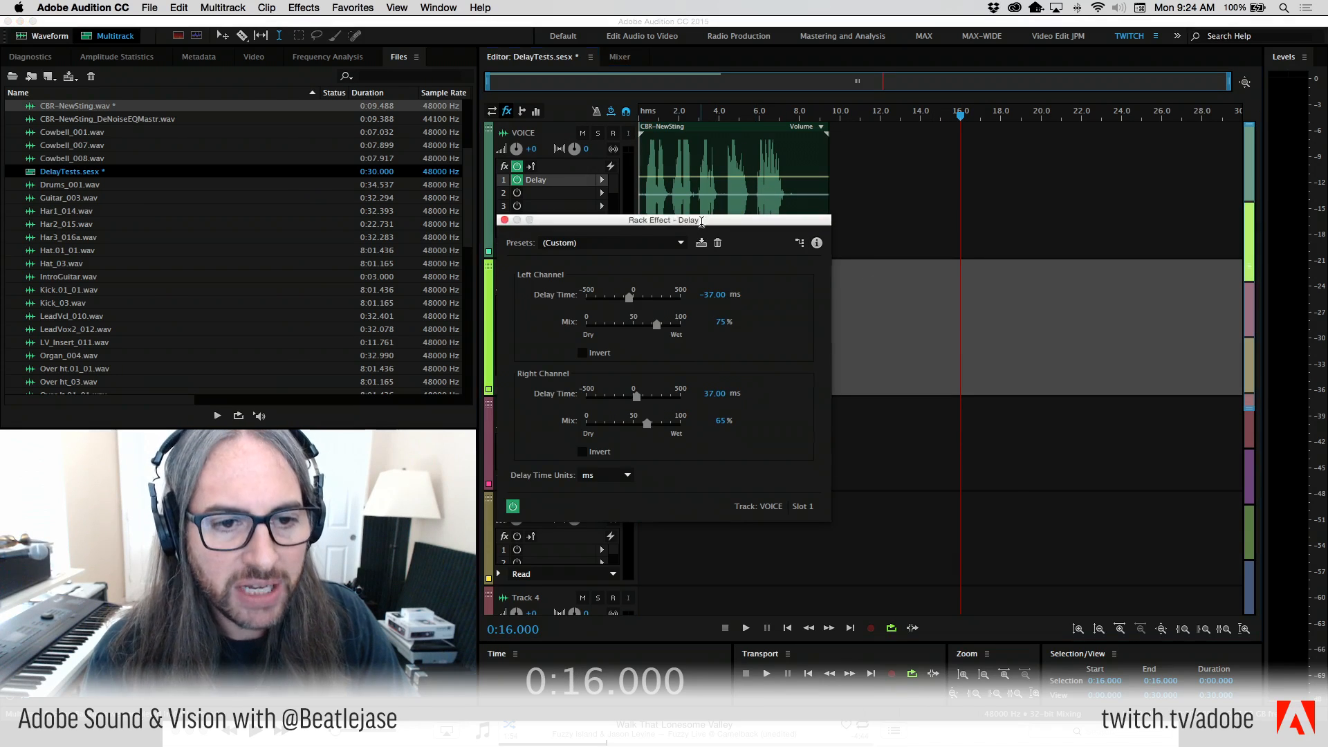
Play the delayed VOICE track from 0:05.845 and from 0:04.239, return the playhead to 0:00.166, and close the Delay settings.
drag(749, 115, 757, 121)
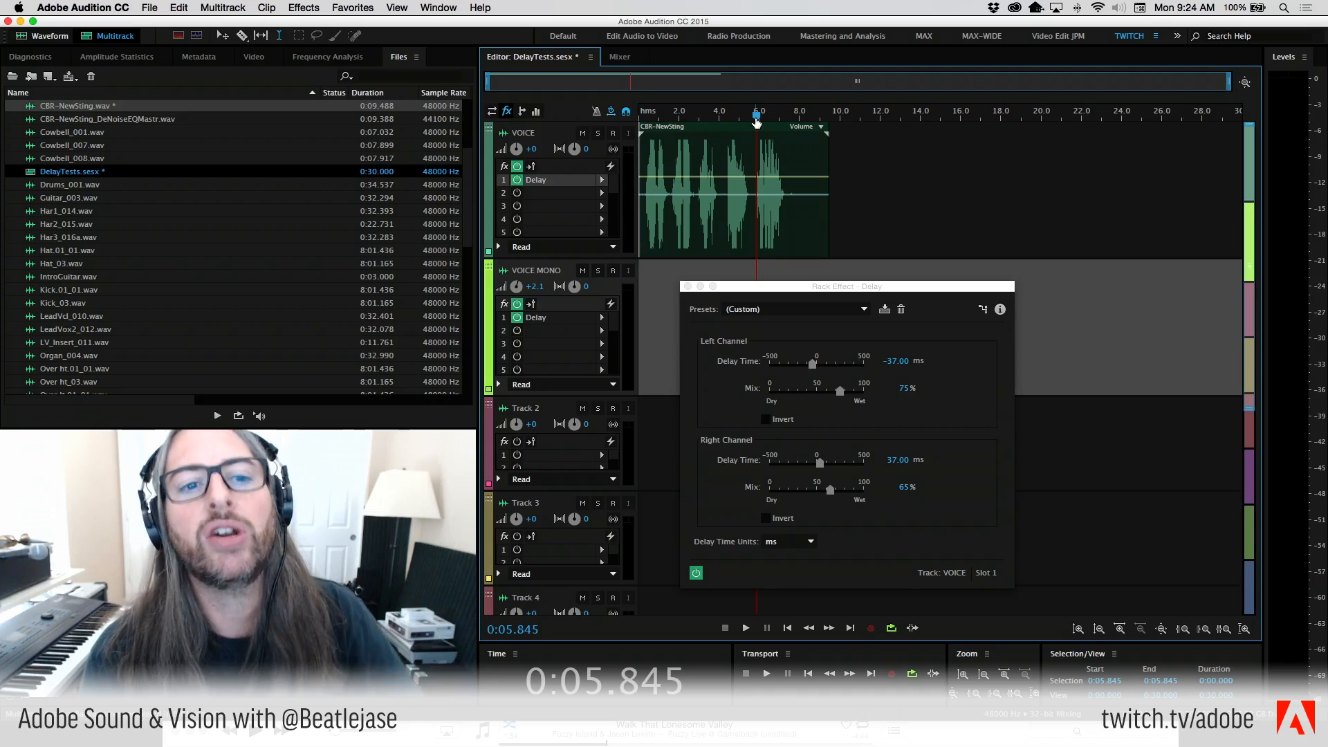
key(space)
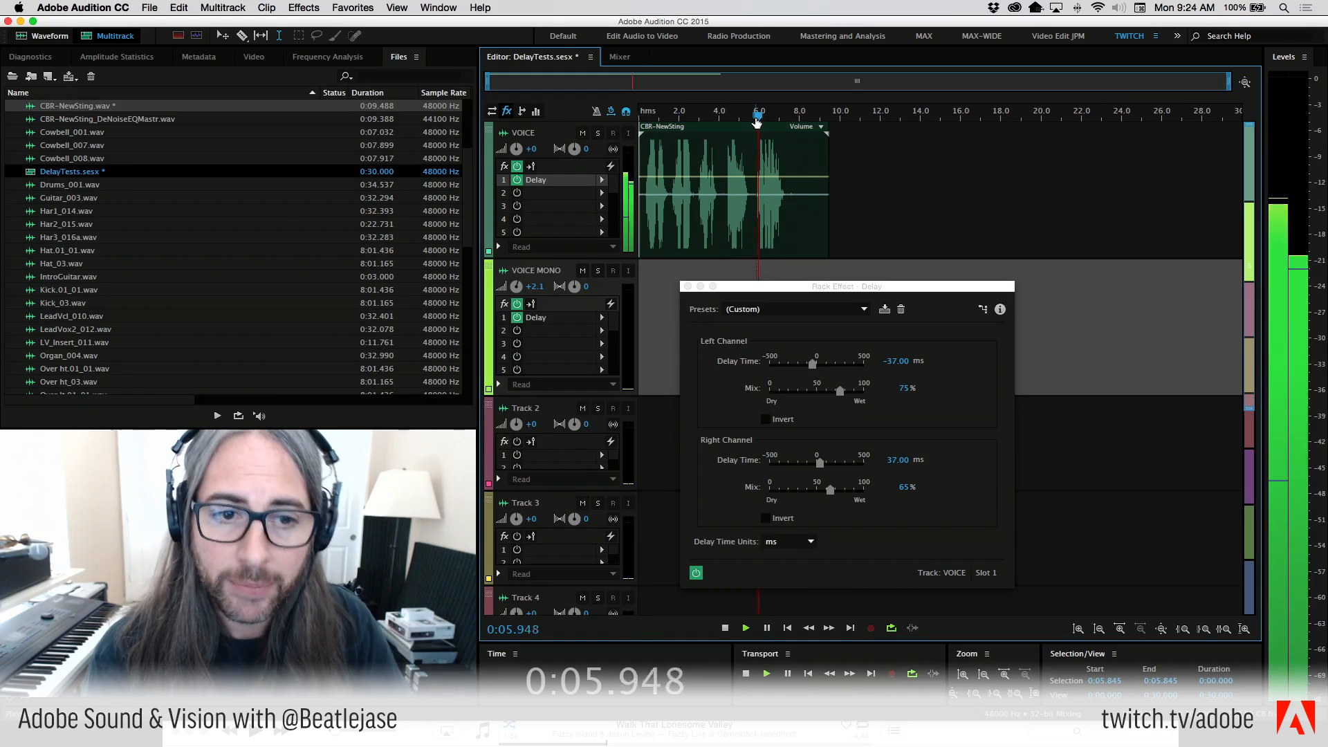
key(space)
click(724, 117)
key(space)
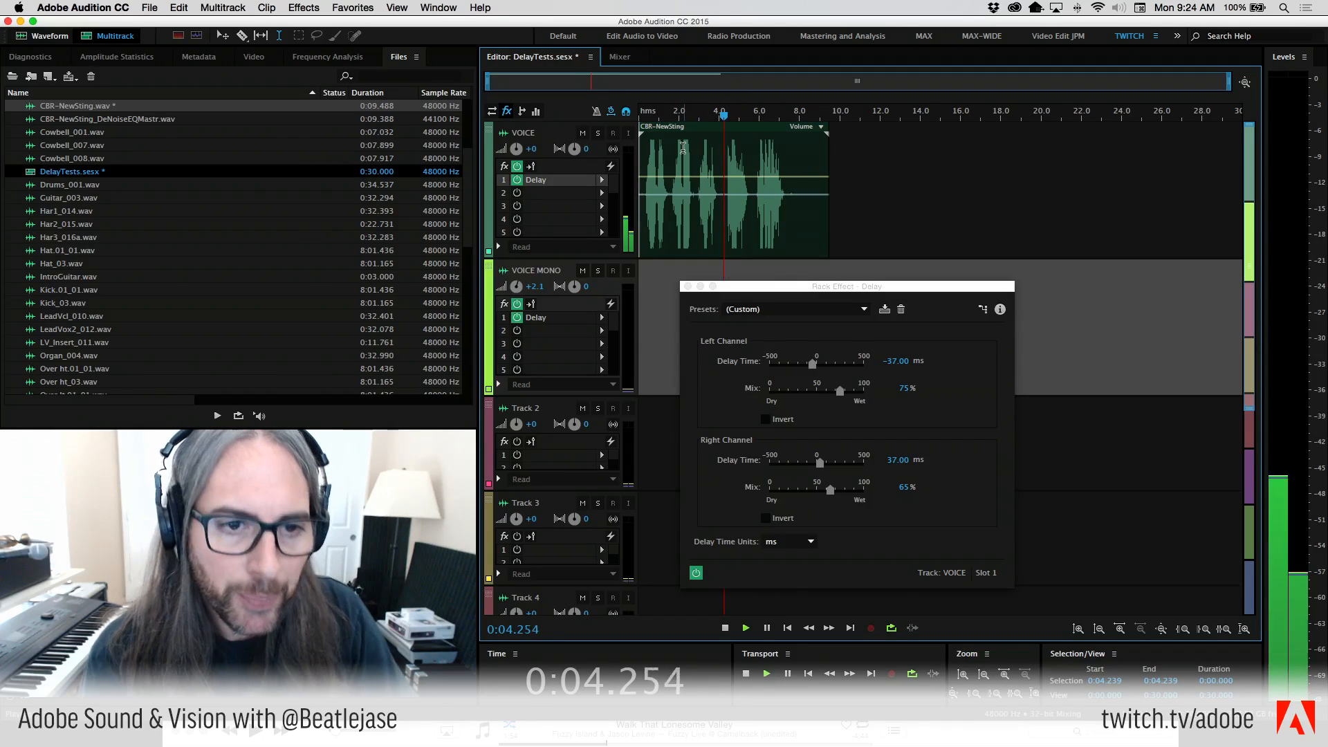
key(space)
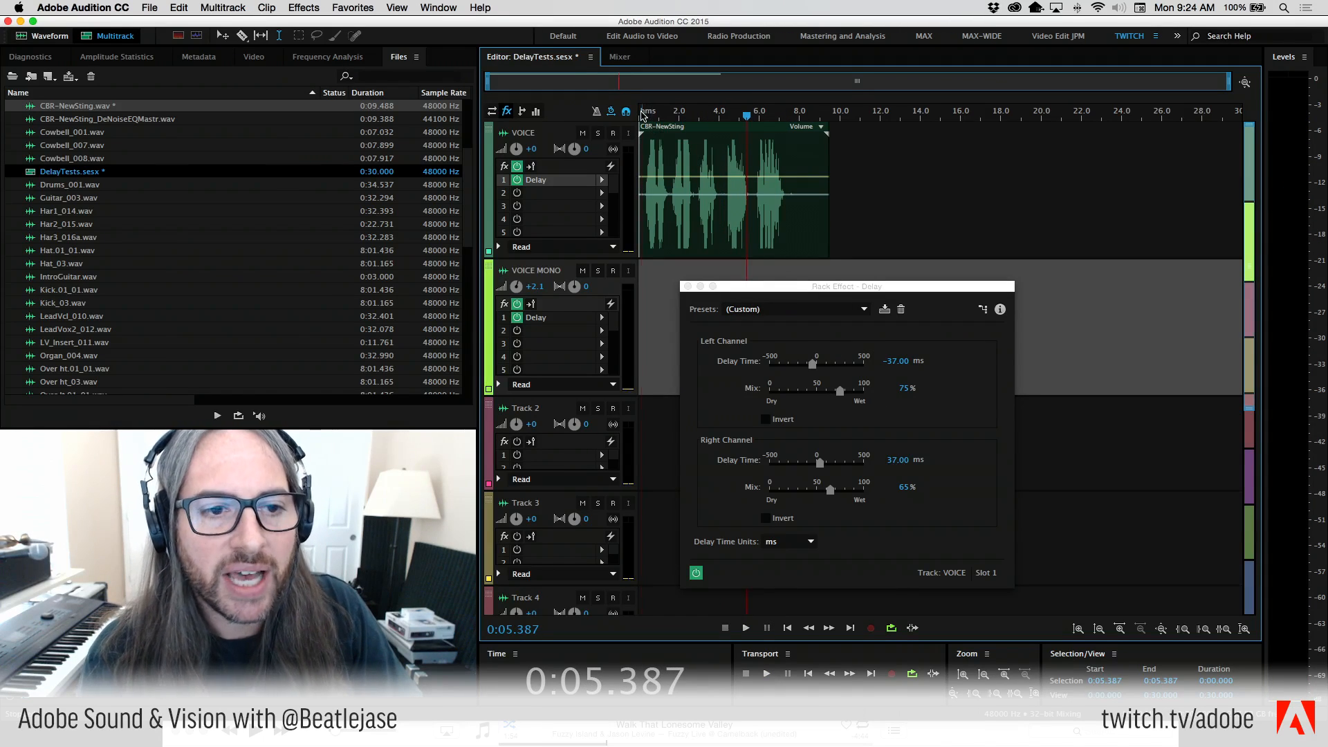
click(643, 116)
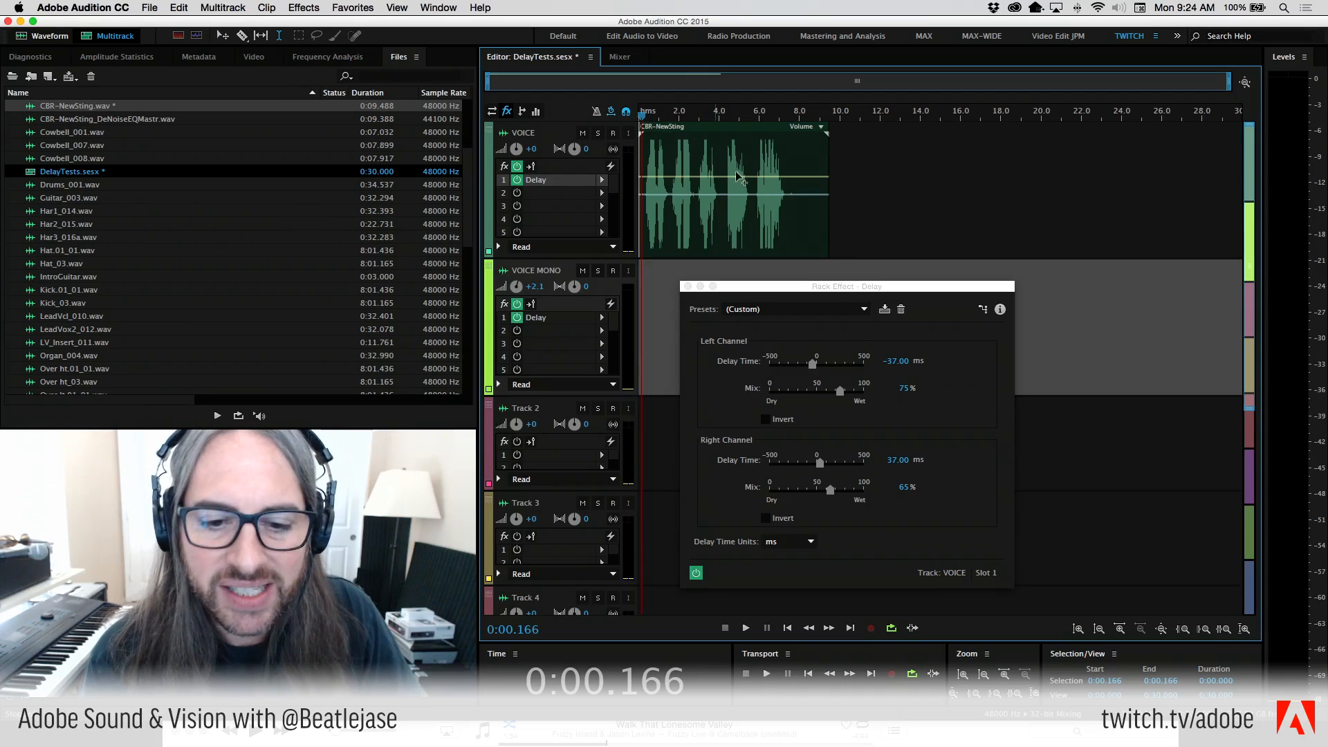
drag(888, 363, 900, 364)
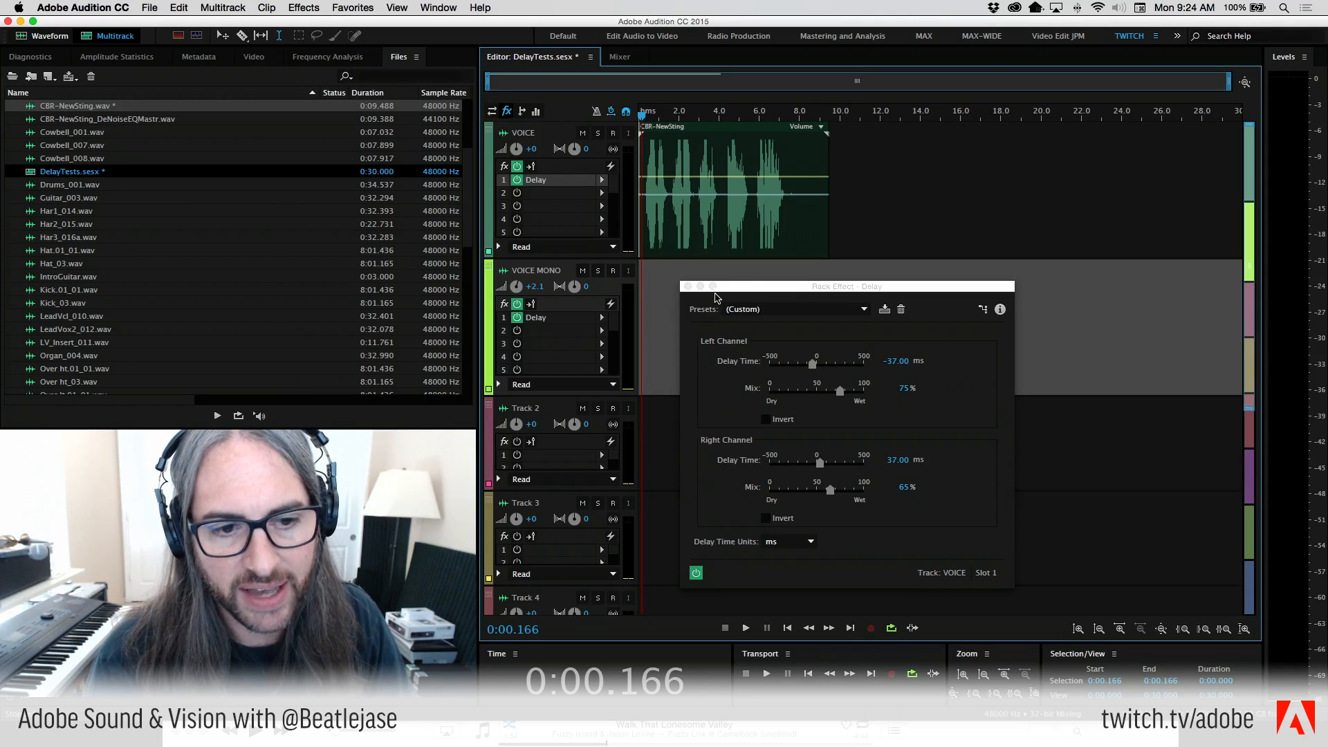
click(687, 287)
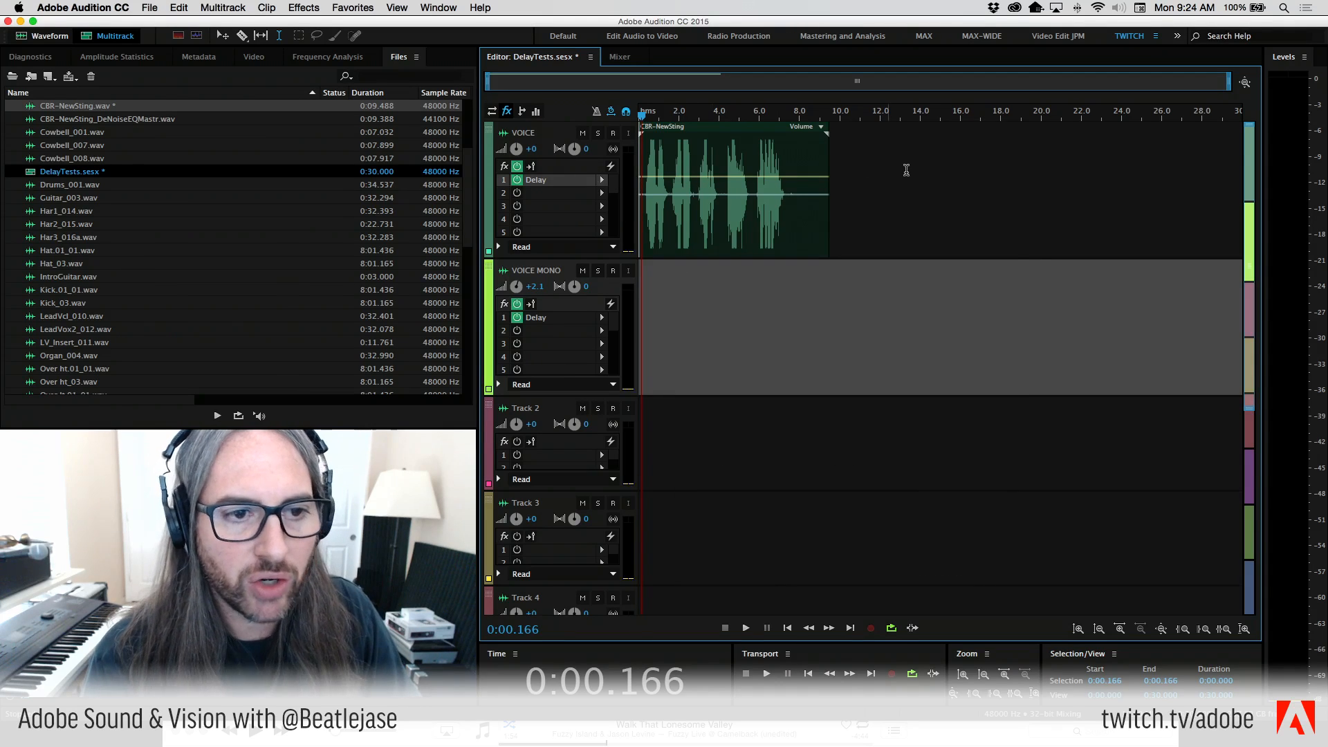
Move the voice clip down to the start of the VOICE MONO track and switch off that track's Delay effect.
right_click(865, 154)
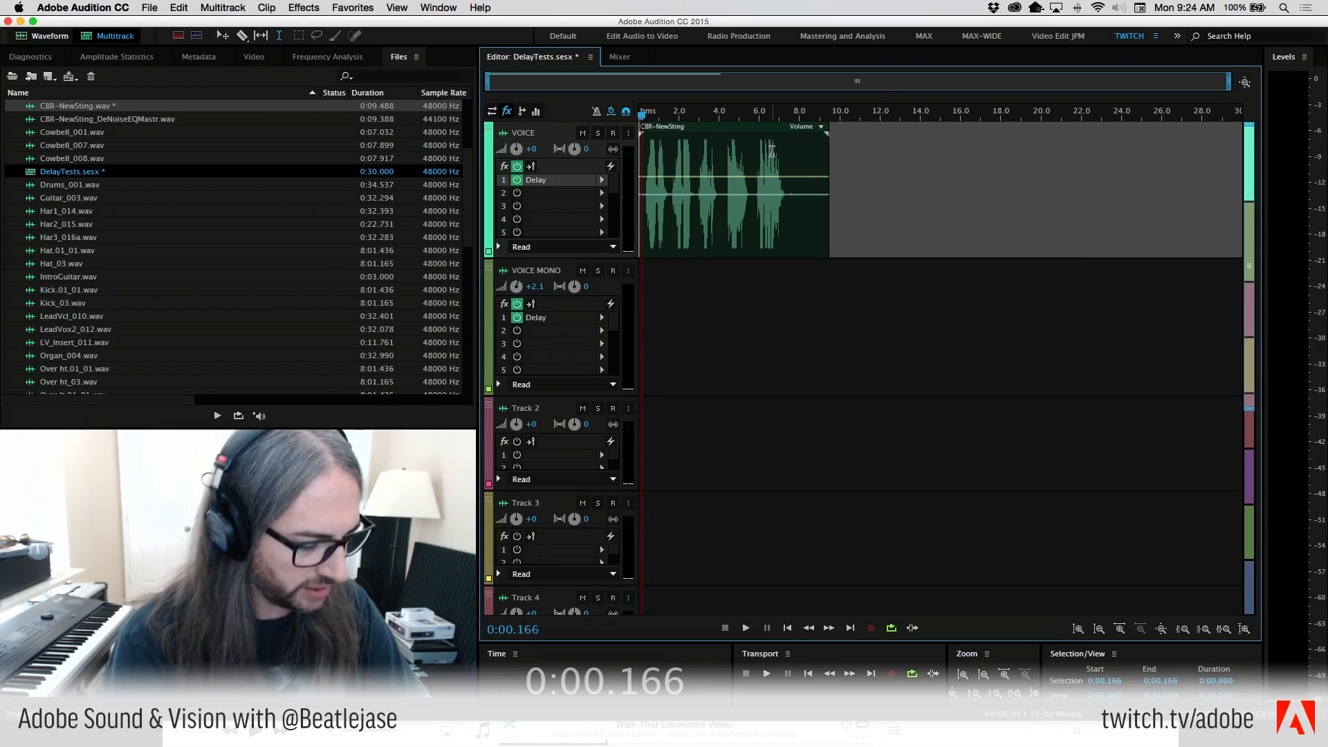
drag(731, 151, 731, 288)
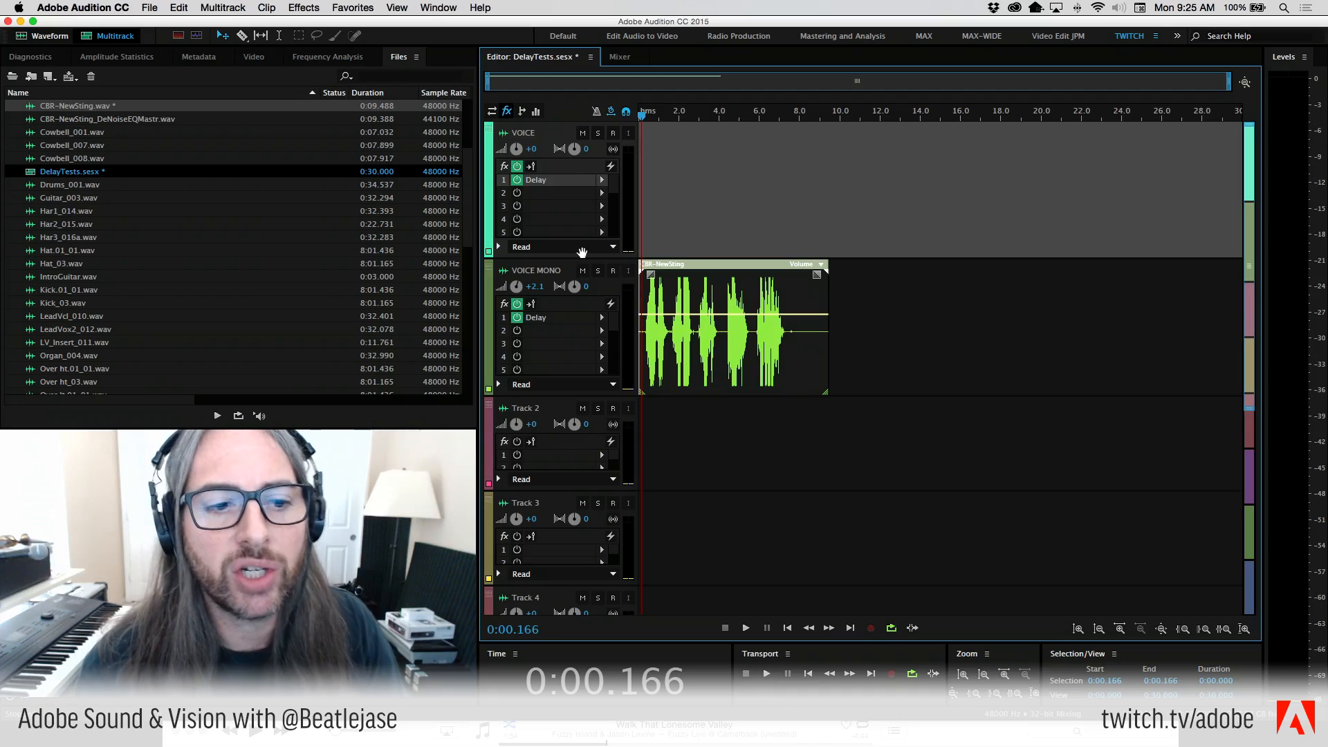
click(517, 317)
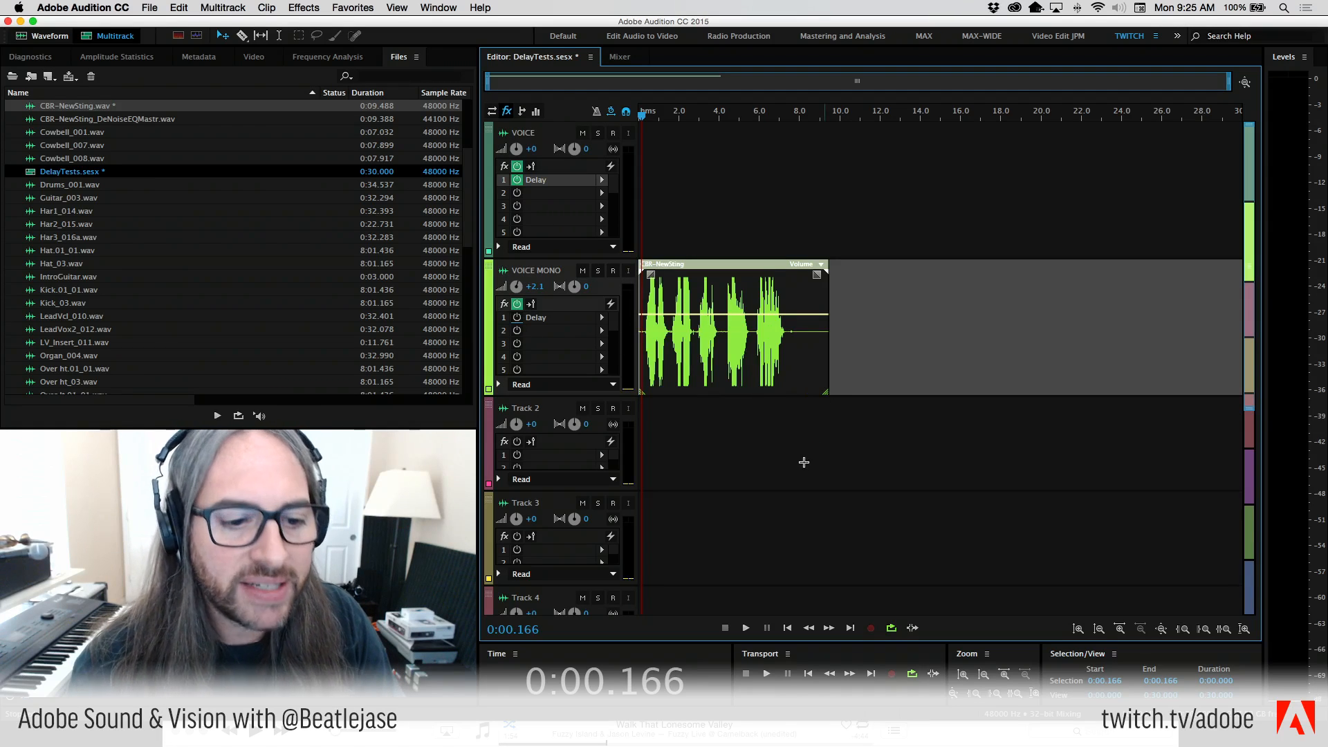
Add a mono audio track below VOICE MONO and place a second CBR-NewSting.wav clip at its start.
right_click(883, 312)
mouse_move(965, 426)
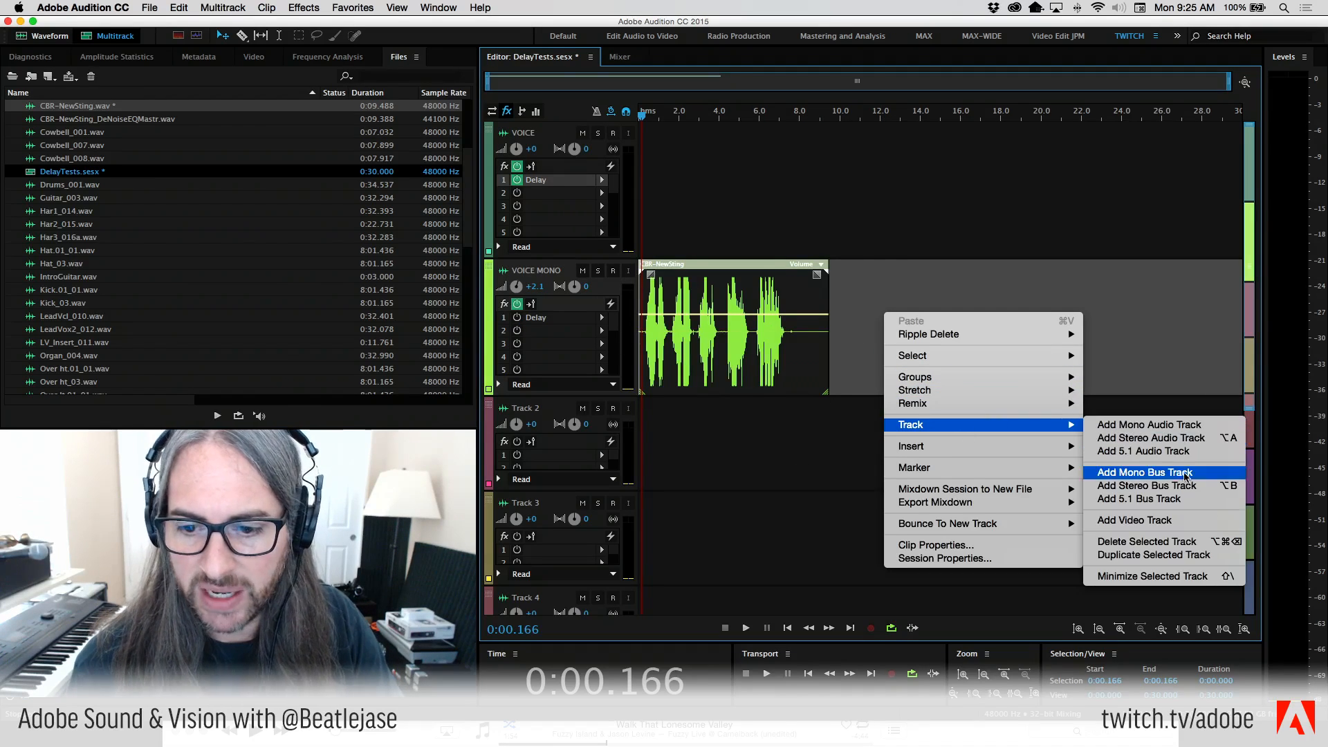
click(1134, 425)
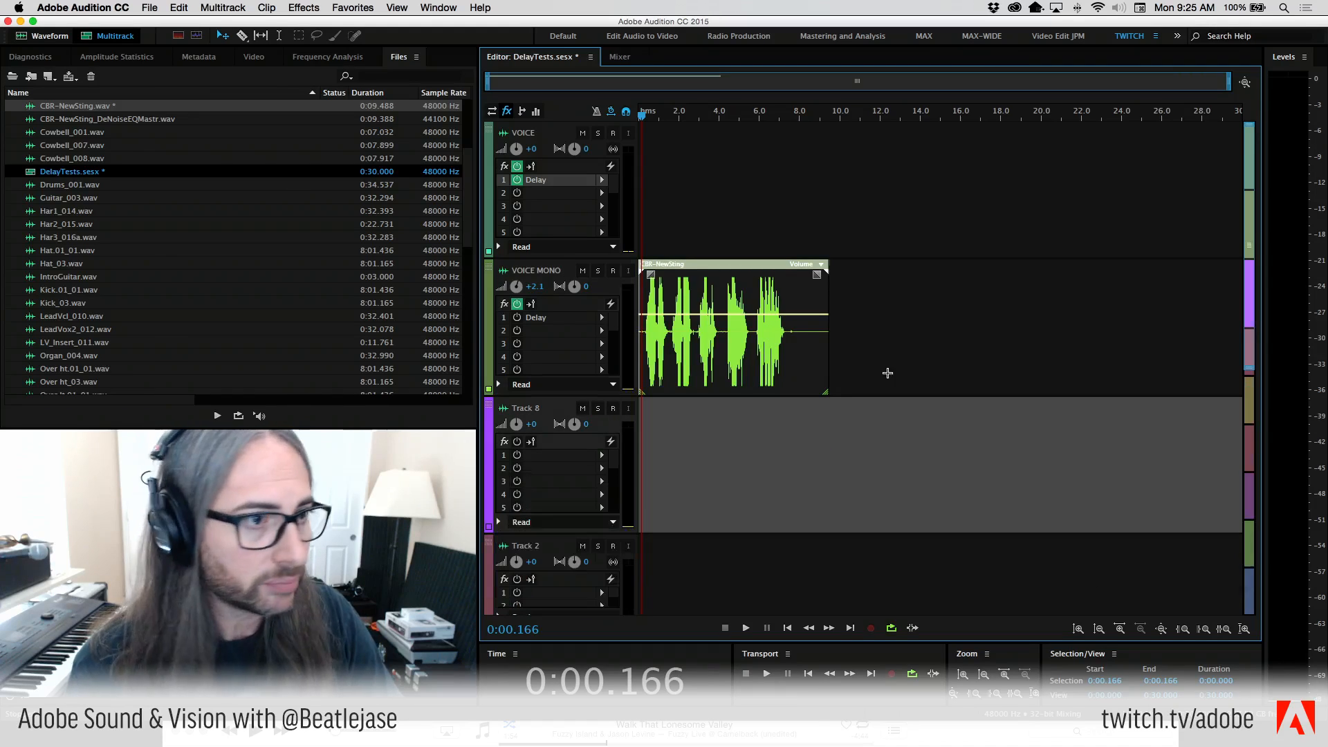
drag(31, 106, 620, 450)
Set the VOICE MONO track's volume to 0 dB.
drag(703, 116, 580, 123)
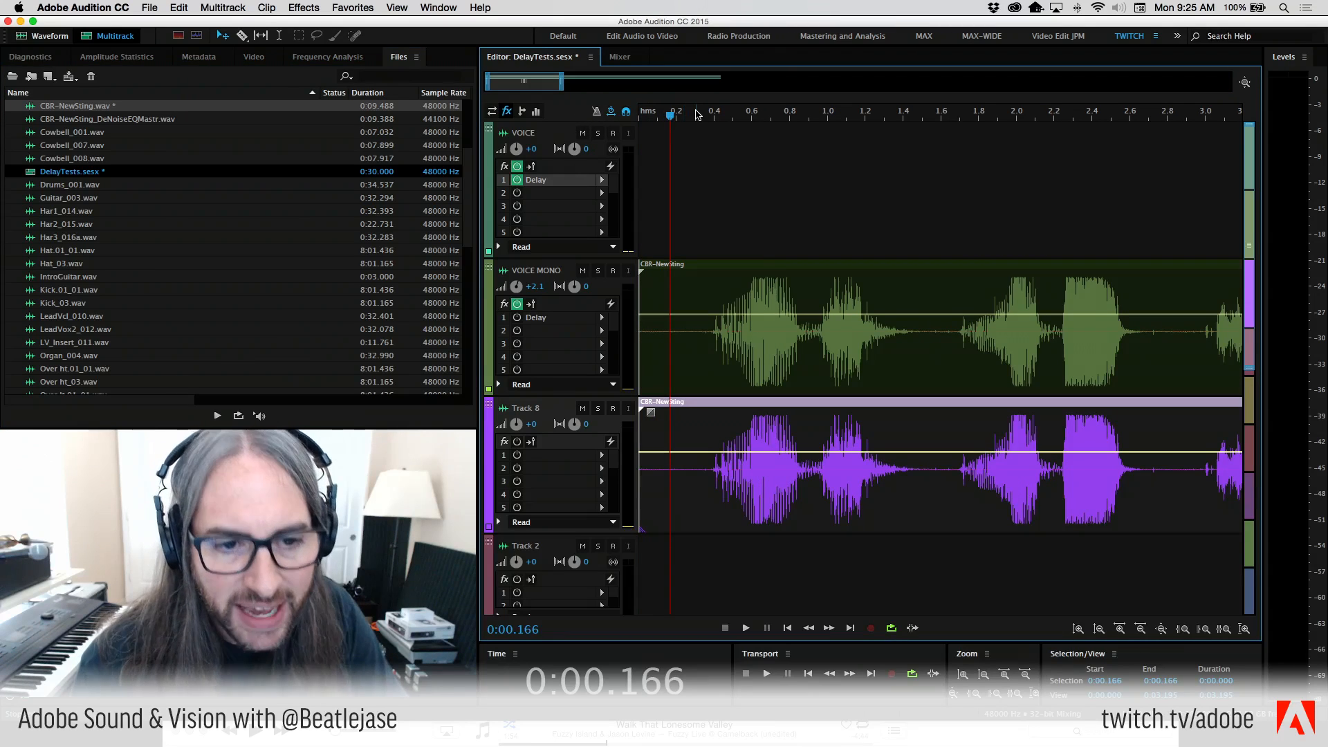
scroll(709, 119, up, 5)
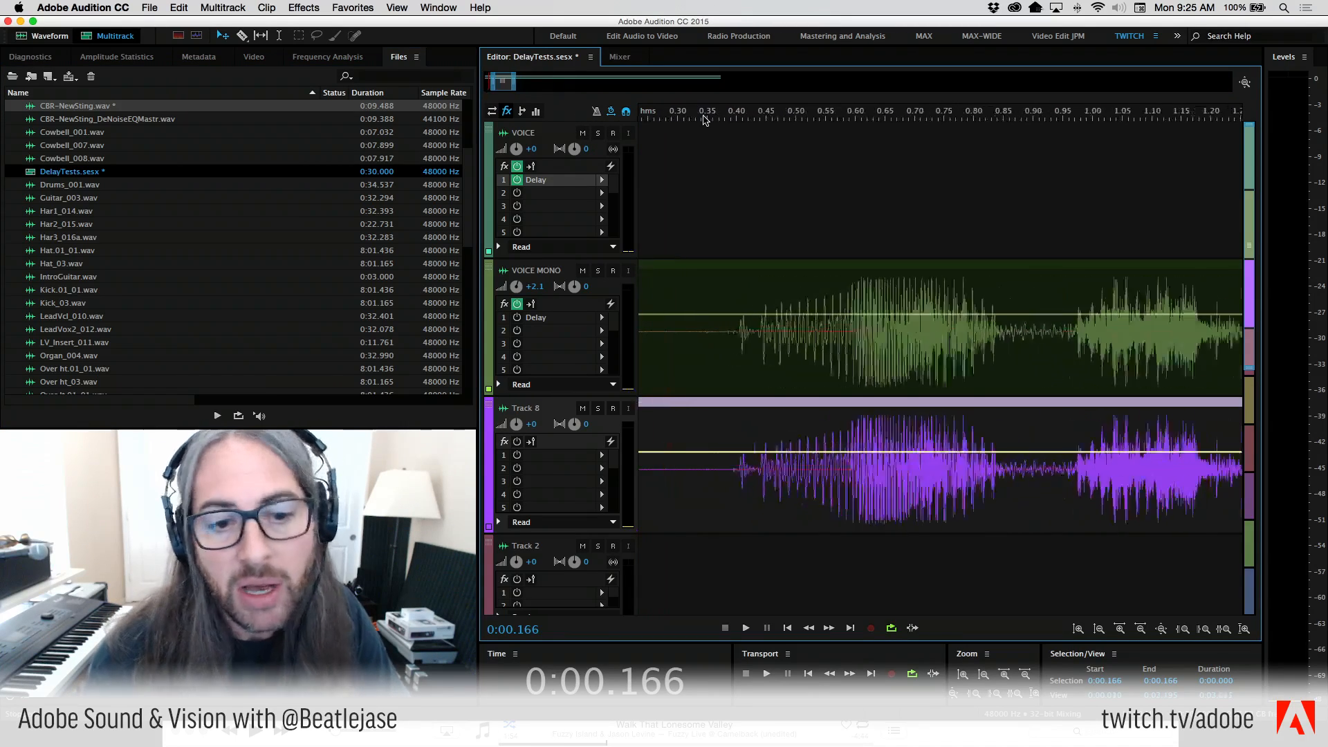
scroll(803, 119, up, 4)
scroll(809, 121, up, 3)
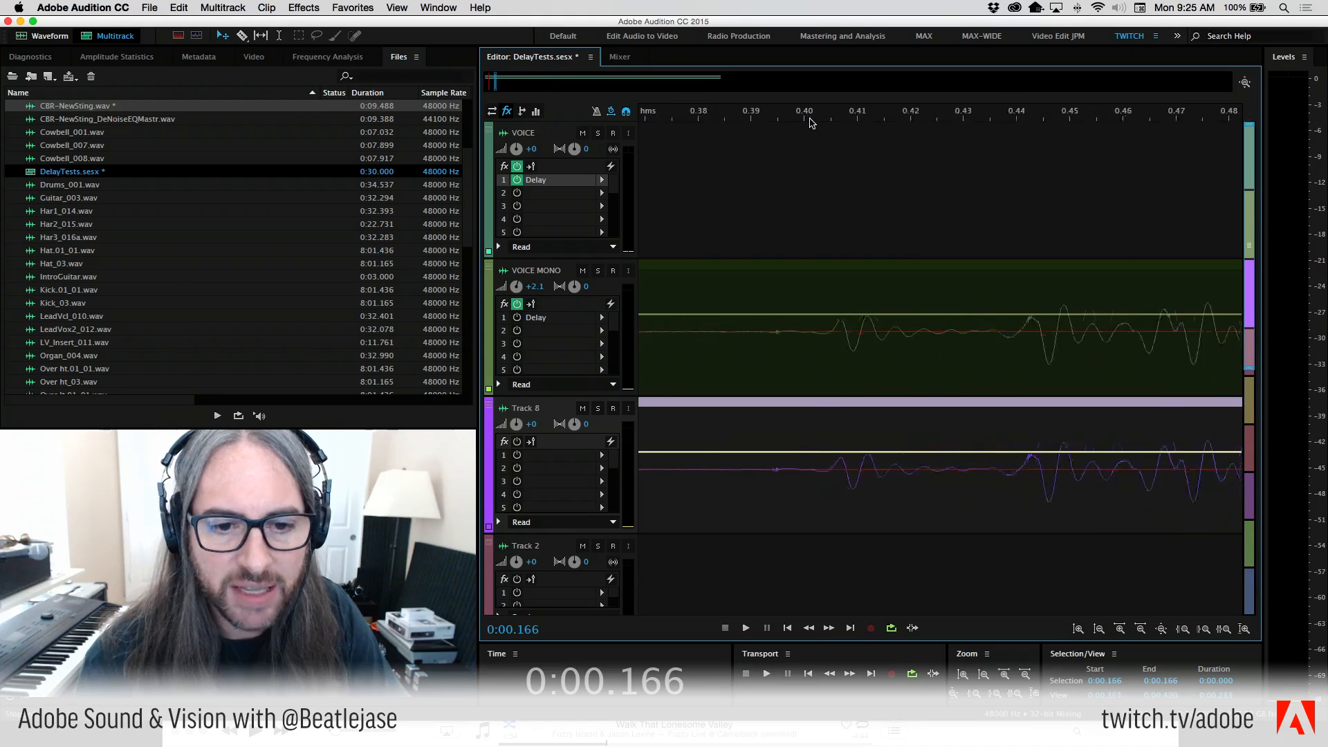
scroll(809, 122, up, 1)
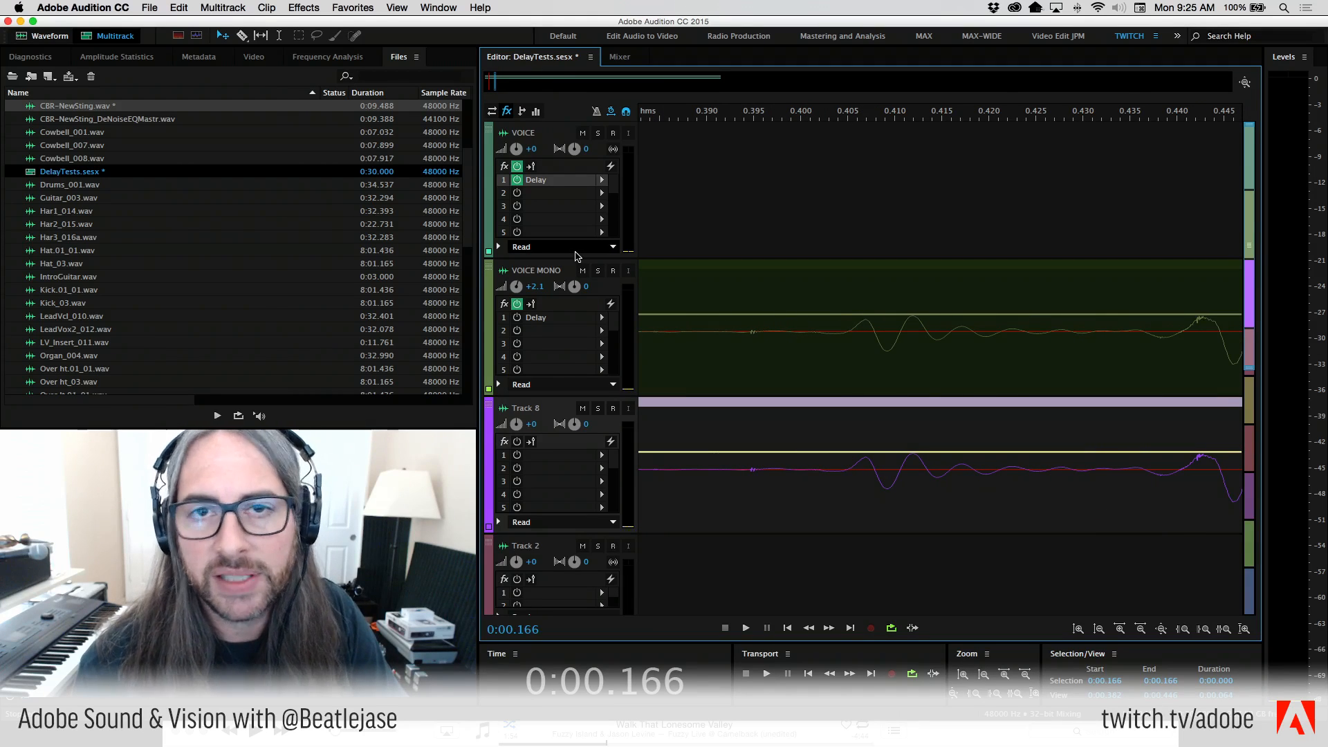
click(533, 286)
text(0)
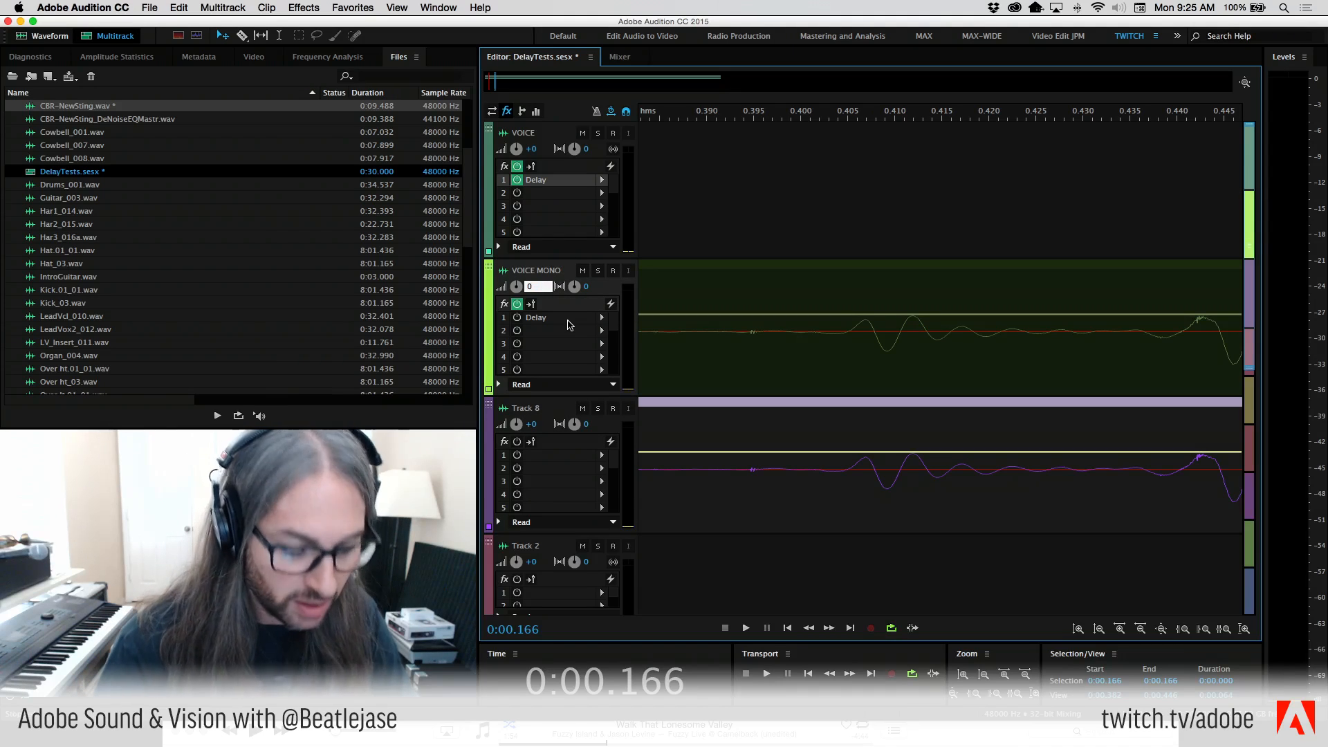
key(Return)
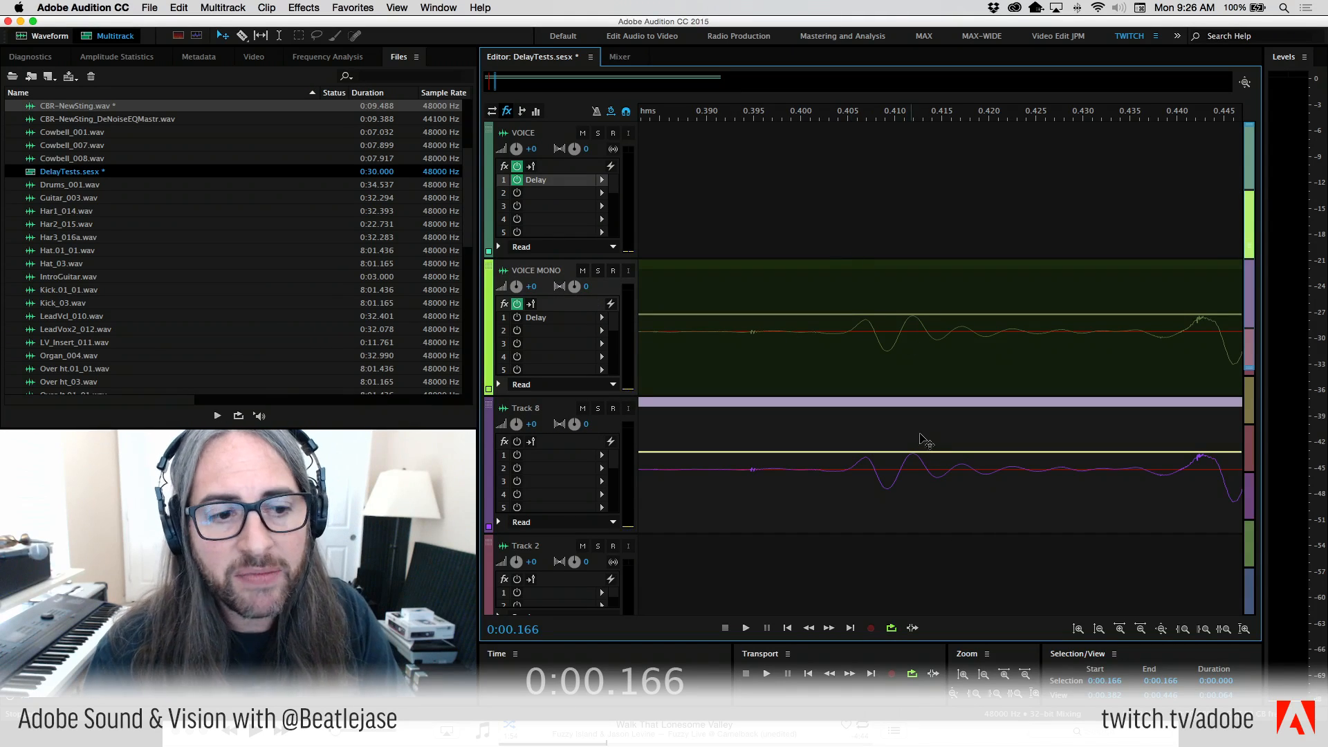
Lower the volume of both the VOICE MONO track and Track 8 to -3 dB.
key(backslash)
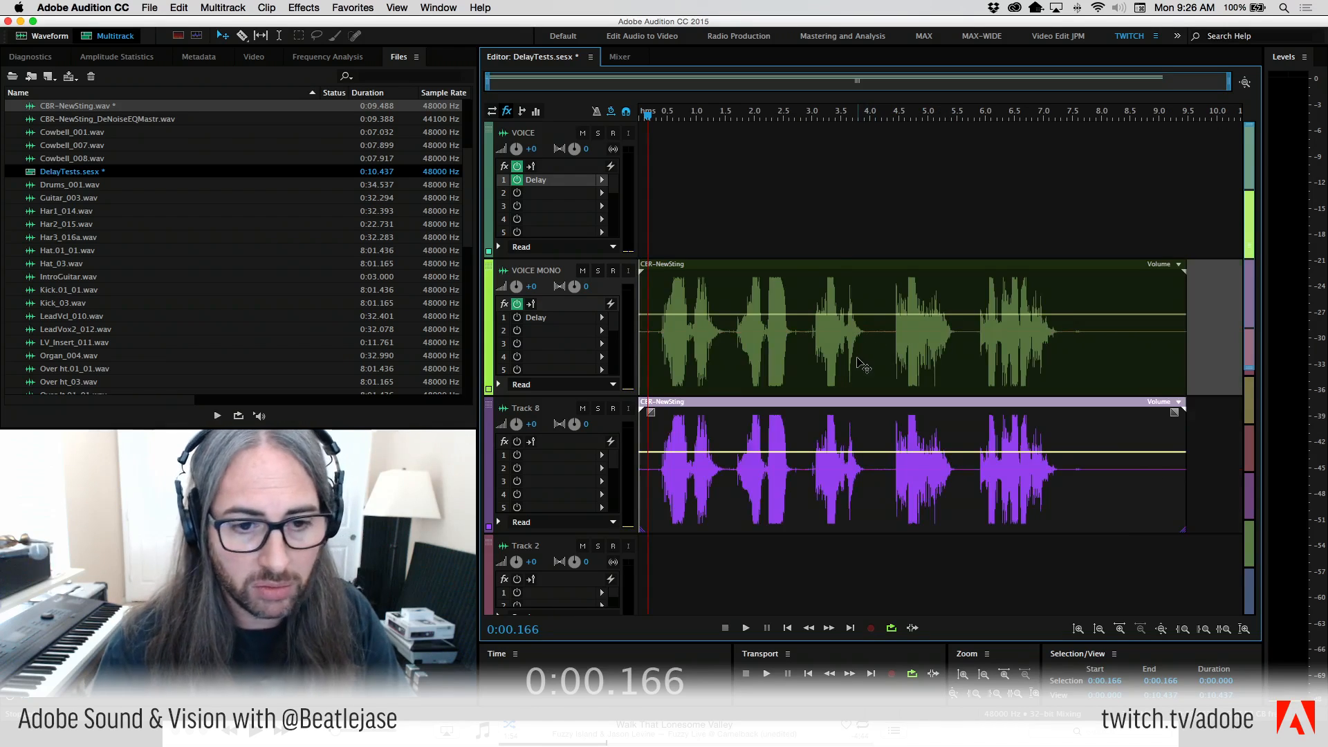
click(531, 286)
text(-3)
click(532, 424)
text(-)
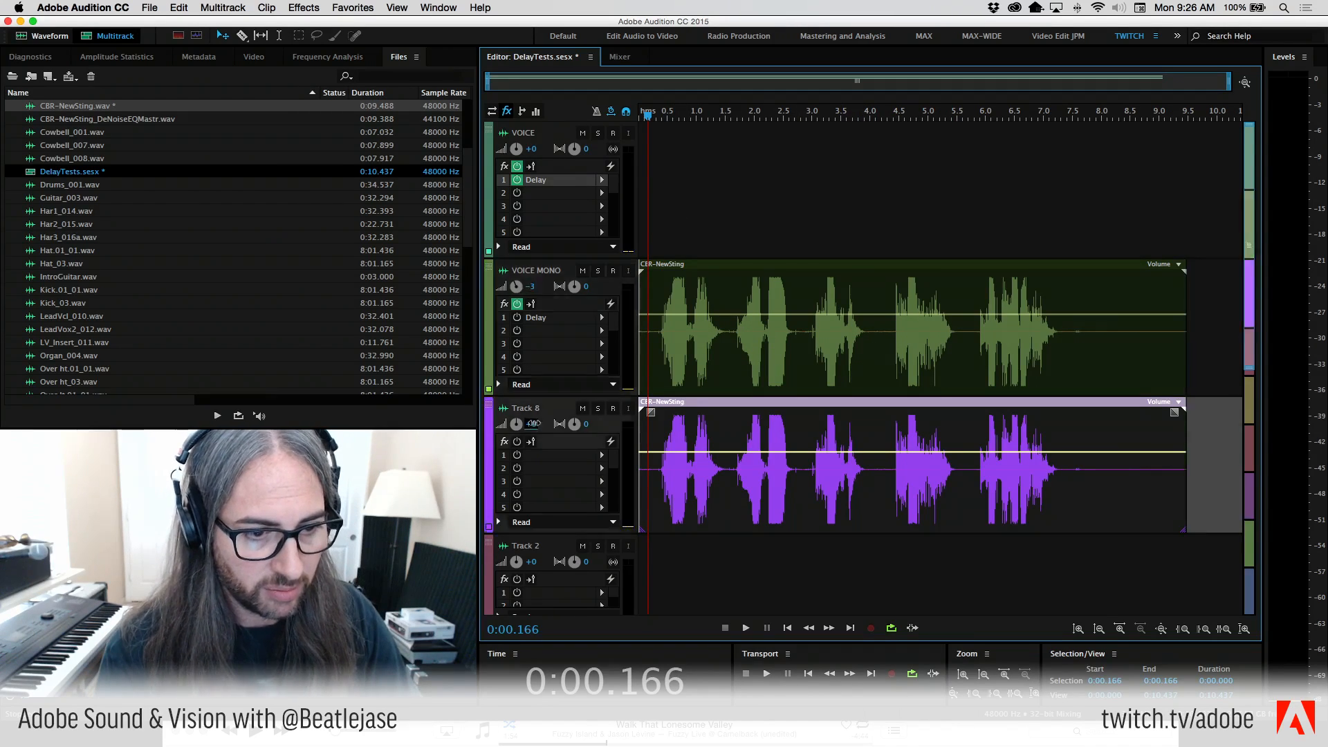
text(3)
click(675, 240)
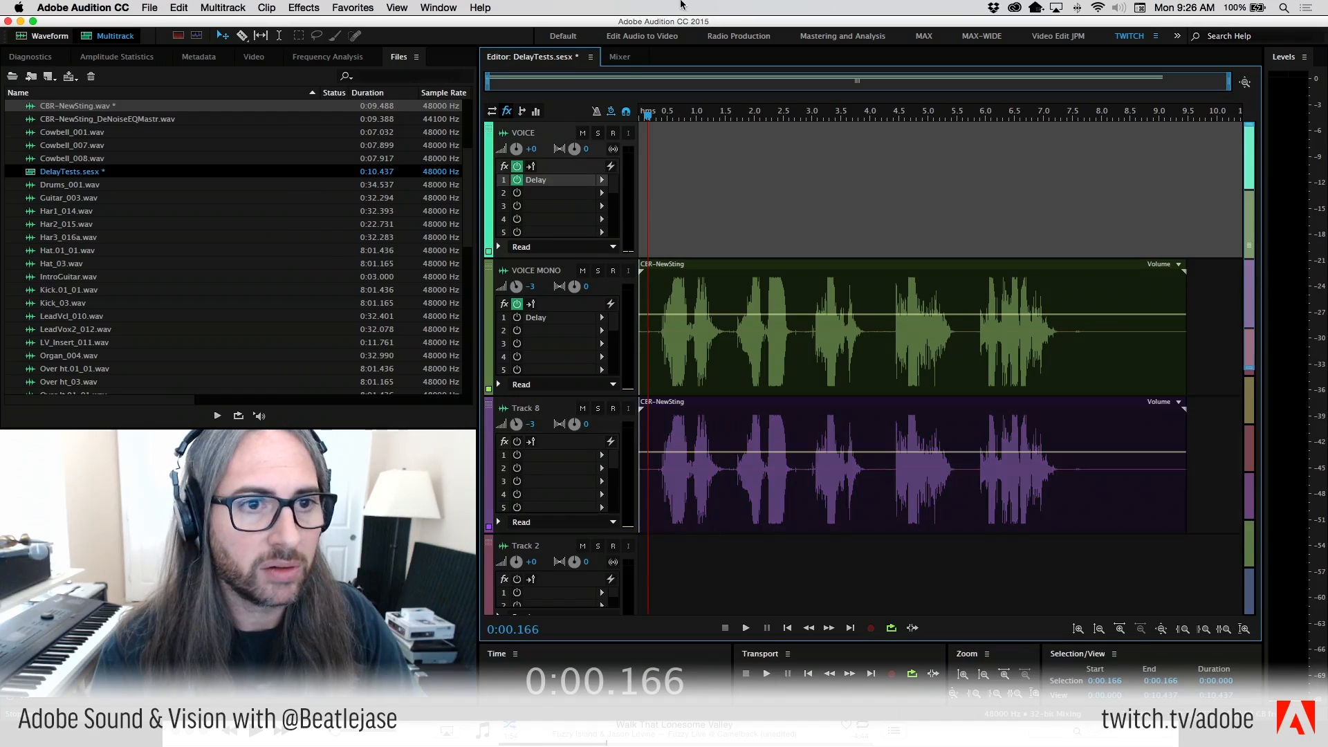
Lower the Master fader to about -1.9 dB in the mixer and return to the multitrack editor.
click(619, 57)
drag(1216, 415, 1219, 427)
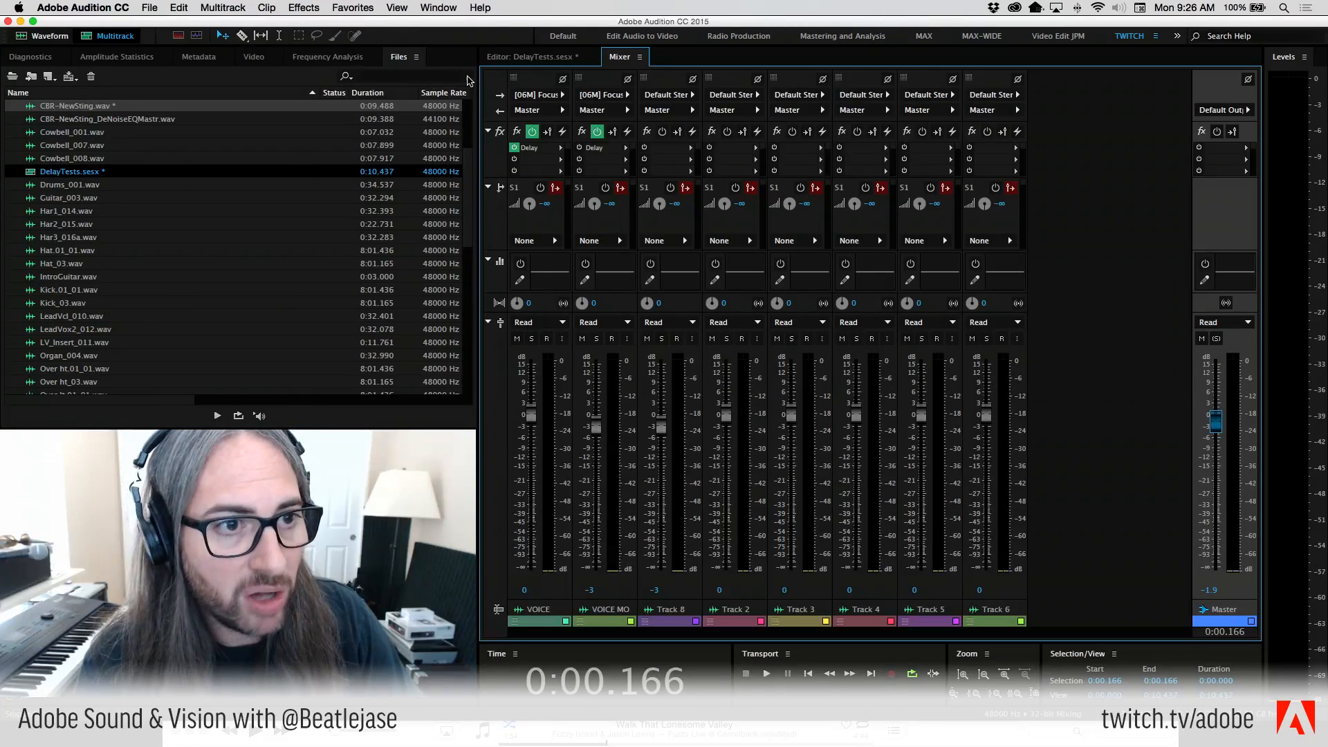
click(510, 57)
Play the two identical voice clips together from 0:00.239 and stop shortly past 0:02.
drag(648, 116, 453, 118)
scroll(879, 167, up, 10)
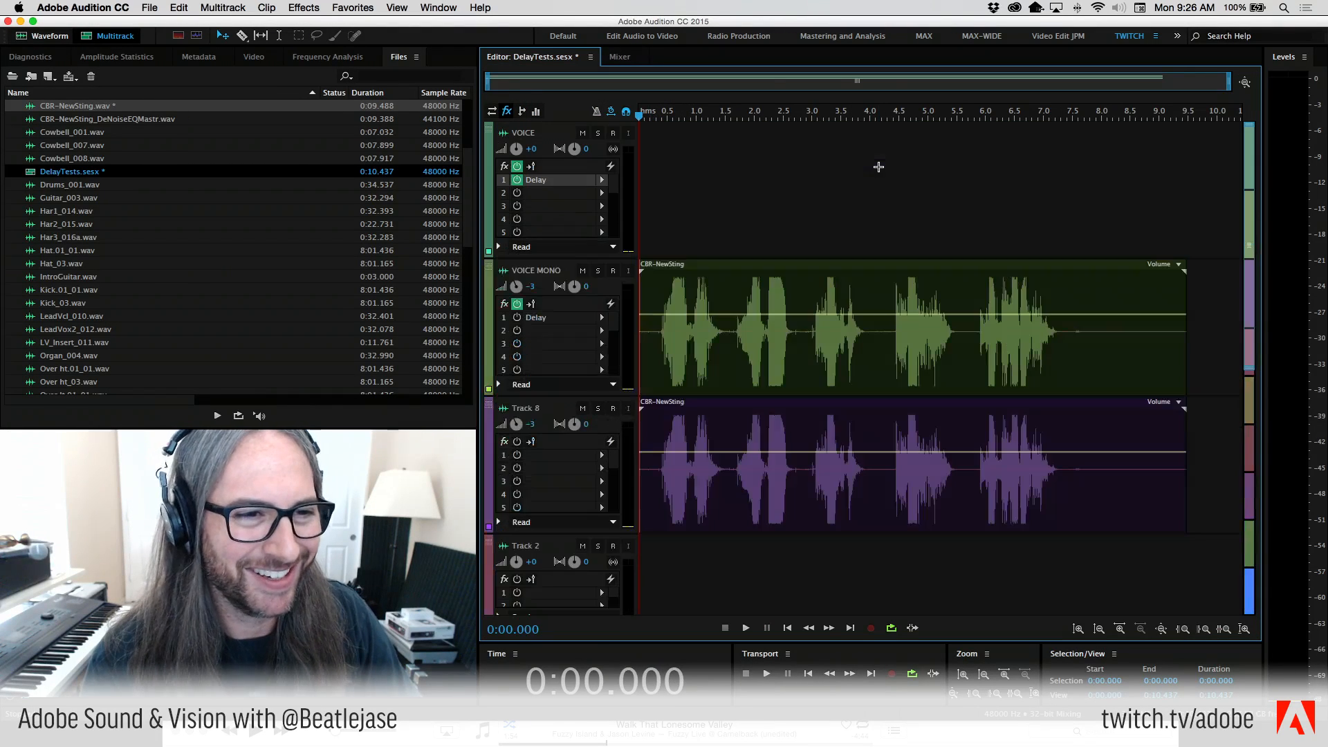
click(652, 118)
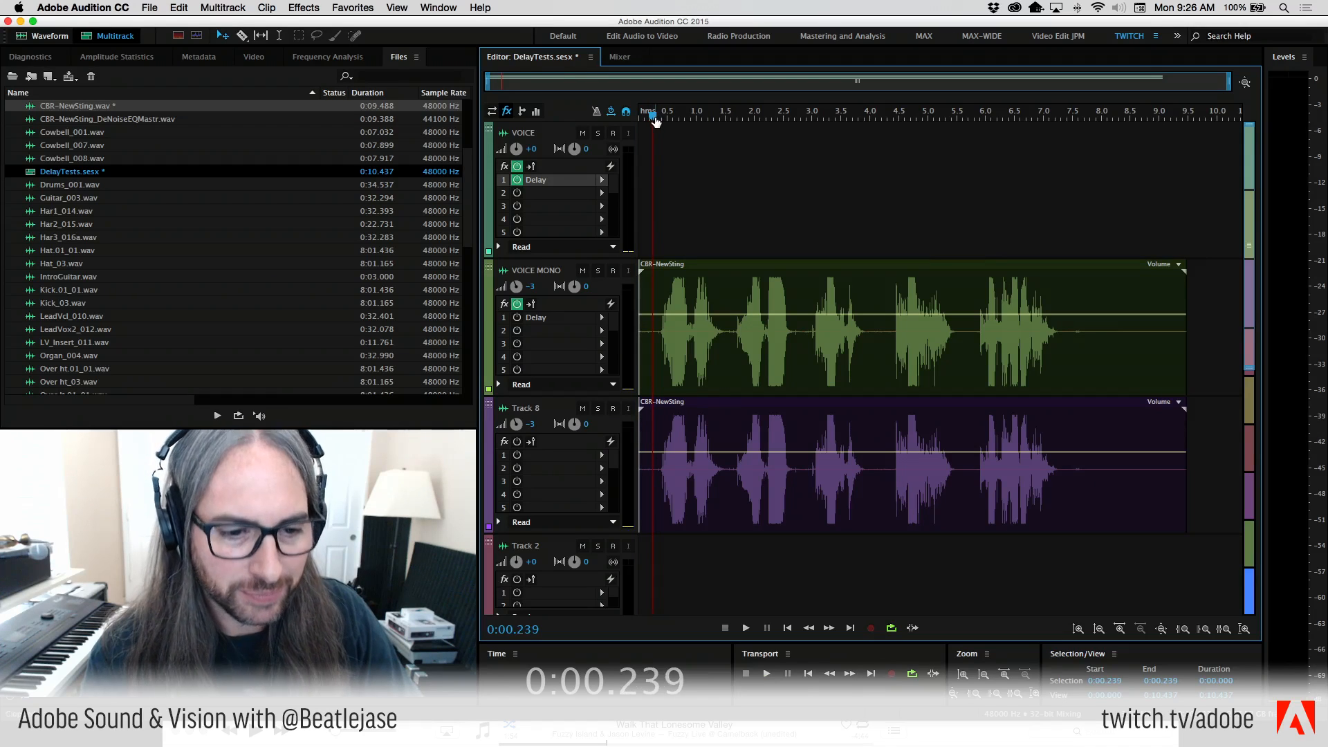
key(space)
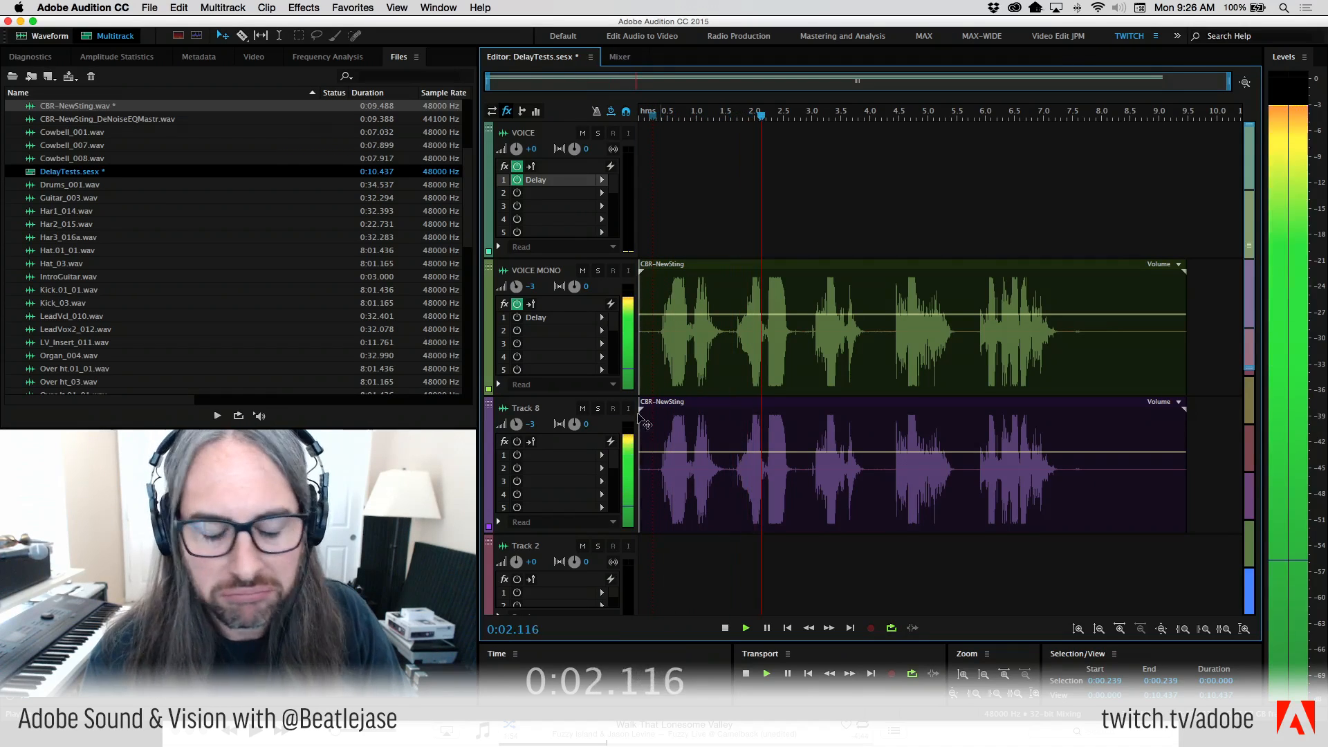
key(space)
Switch the timeline's time display to SMPTE 23.976 fps.
scroll(655, 119, up, 5)
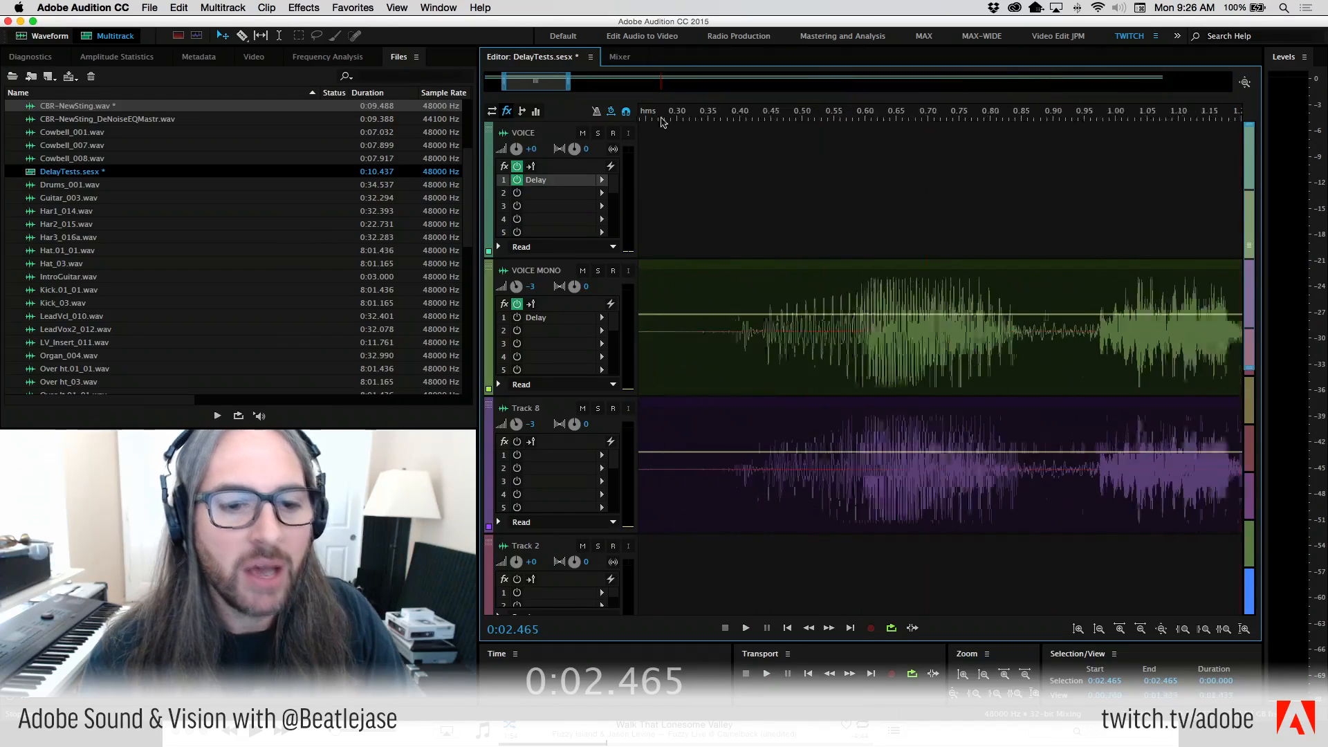
scroll(752, 120, up, 6)
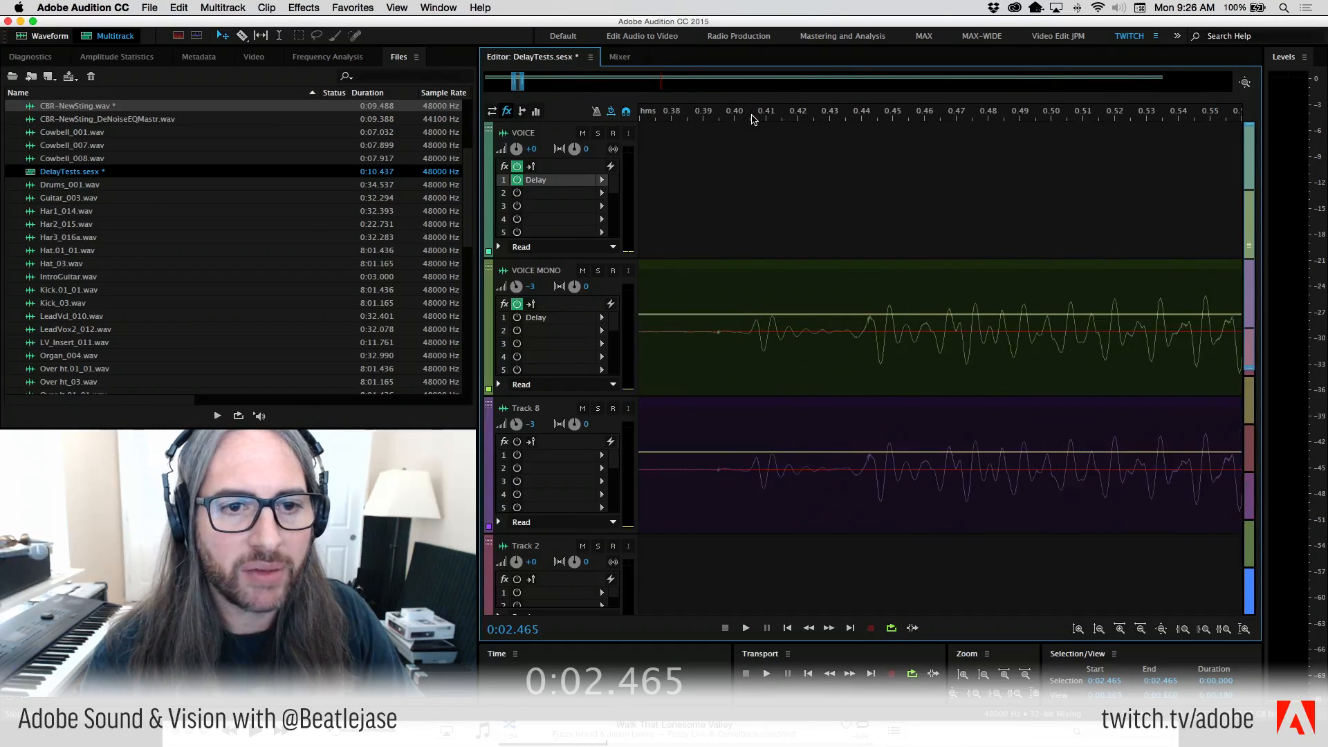
scroll(753, 119, up, 2)
right_click(687, 121)
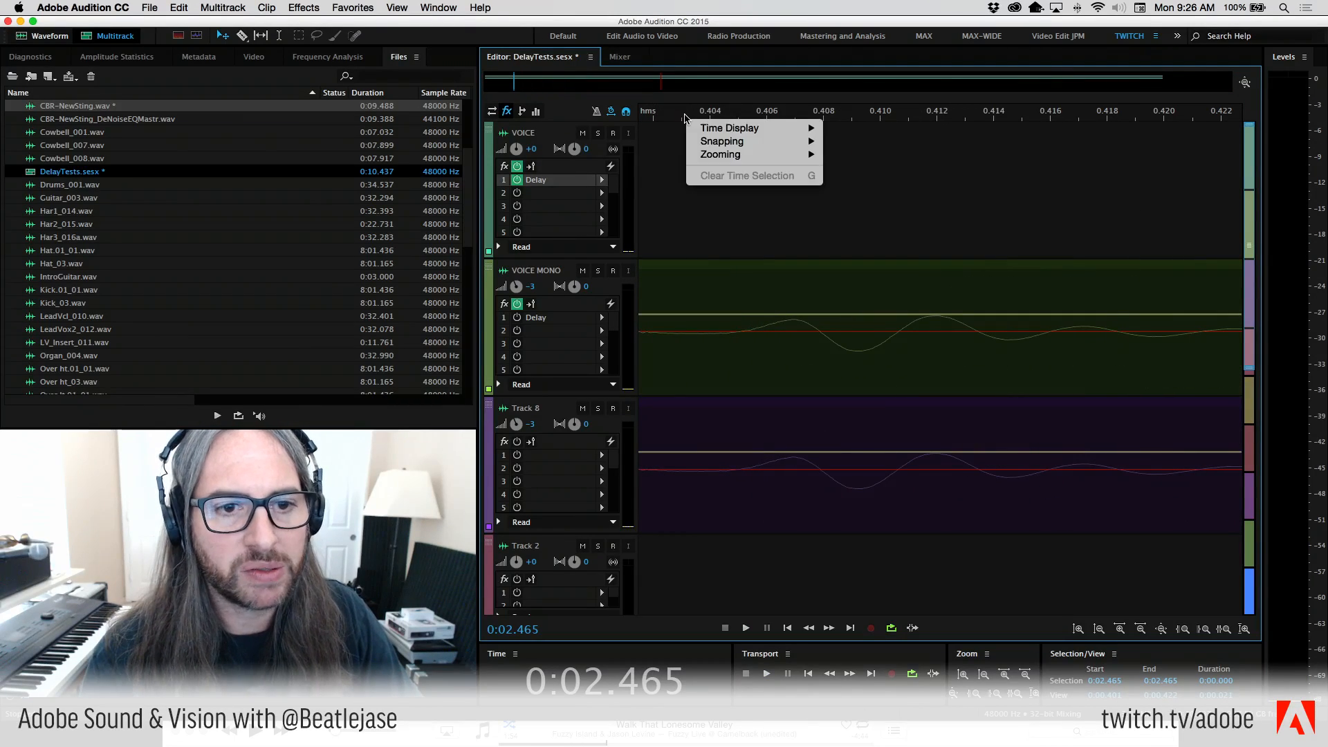
mouse_move(733, 128)
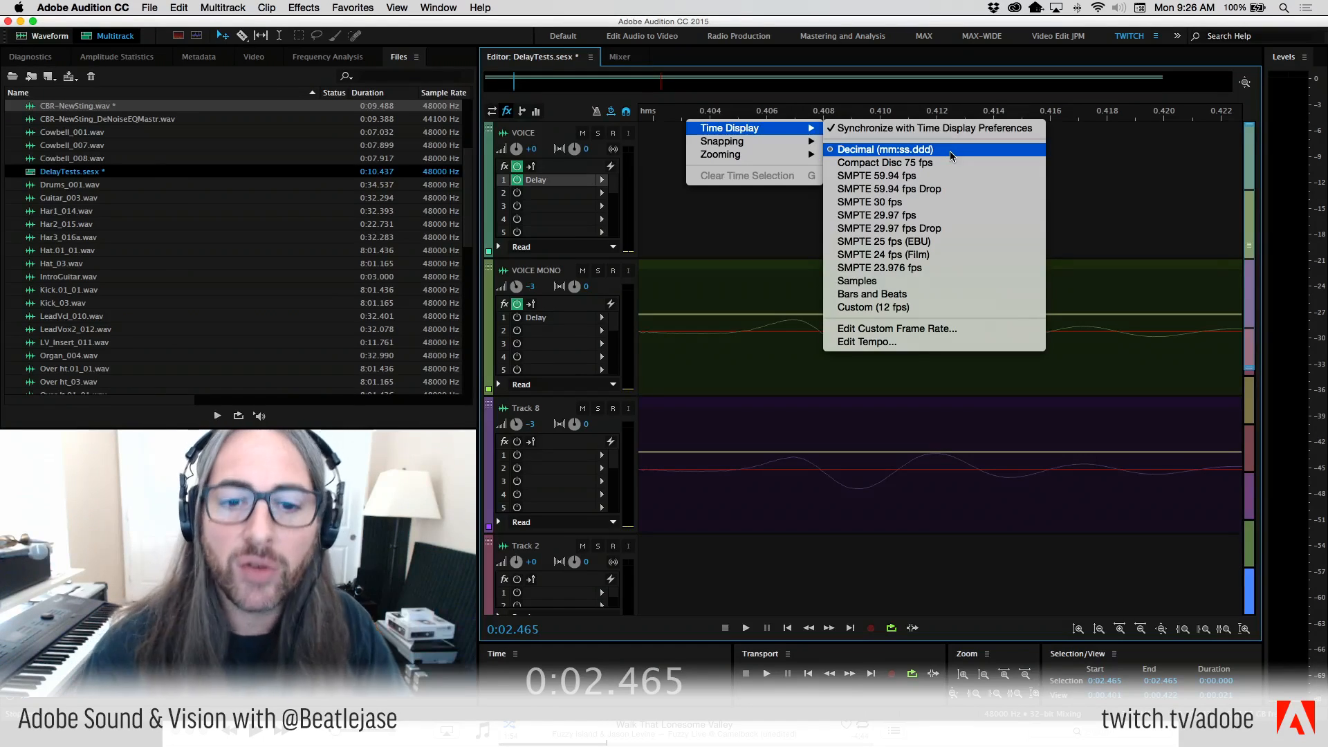
click(899, 268)
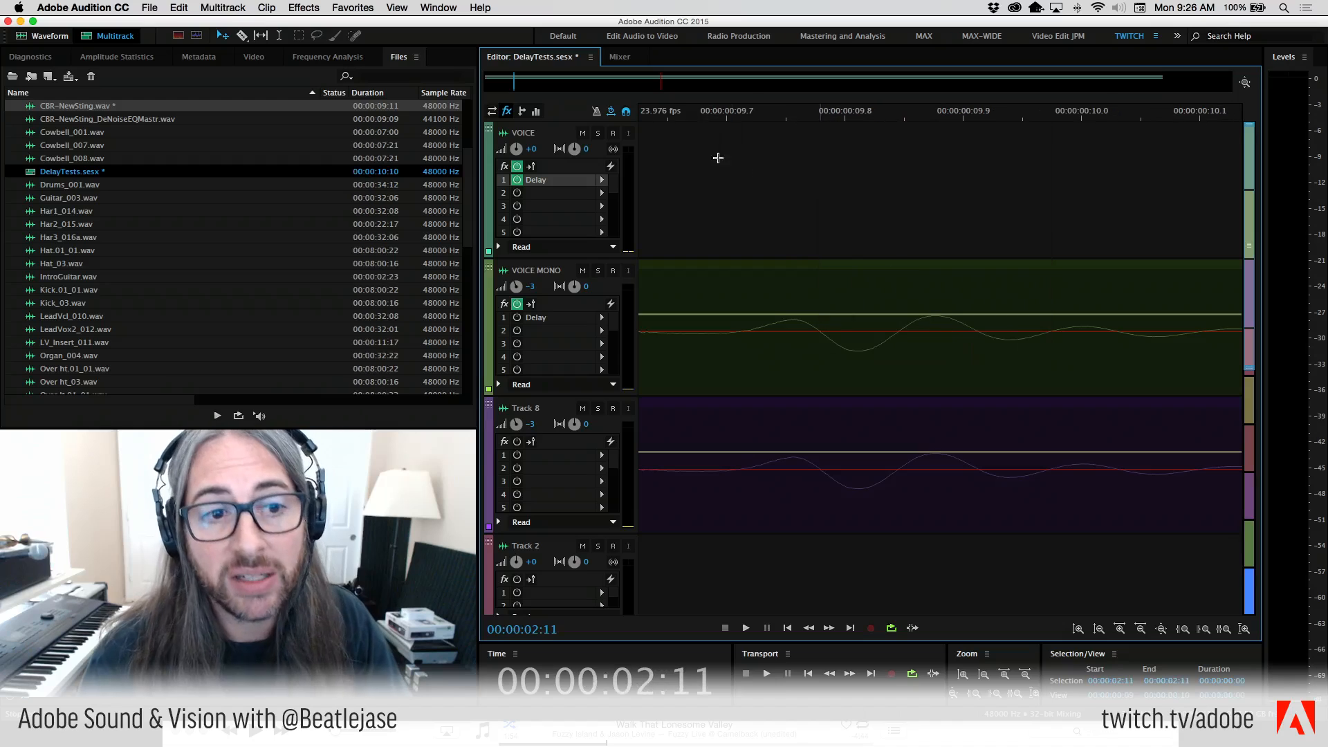
Return the timeline's time display to Decimal (mm:ss.ddd).
right_click(702, 120)
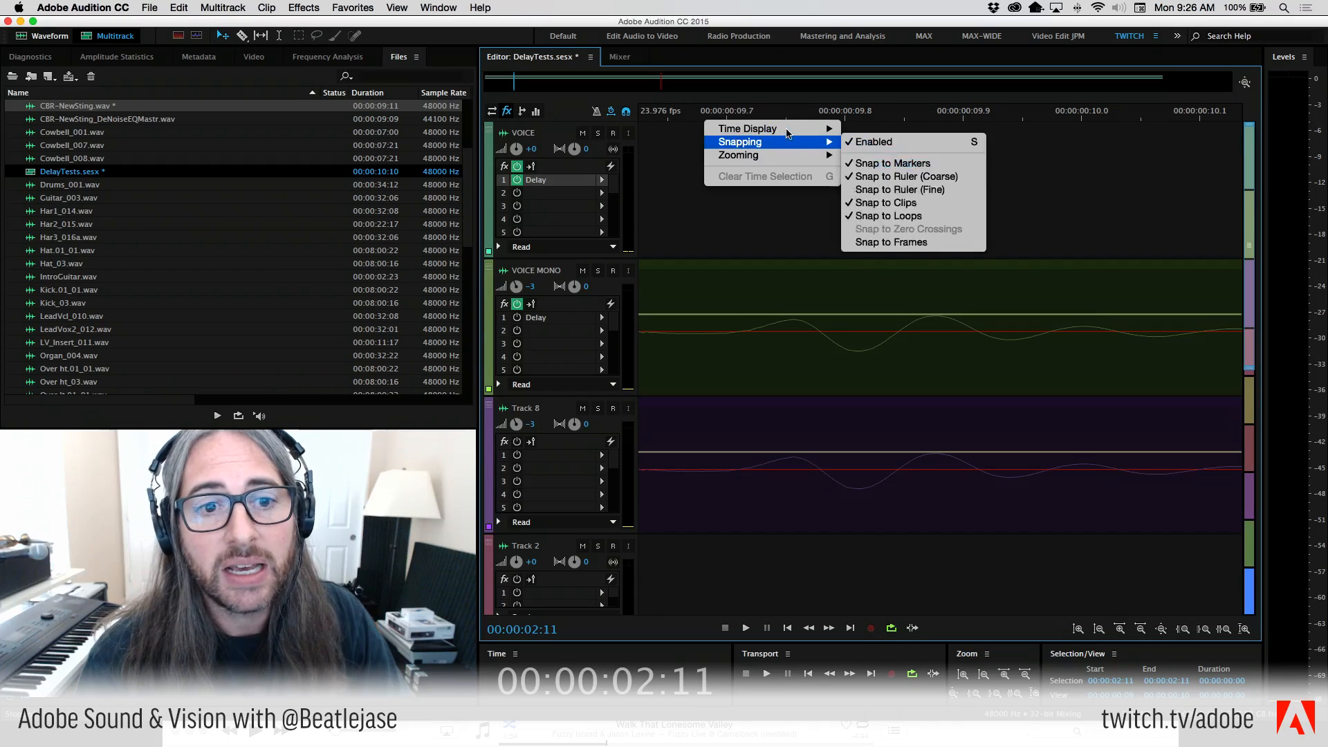
mouse_move(761, 129)
click(856, 131)
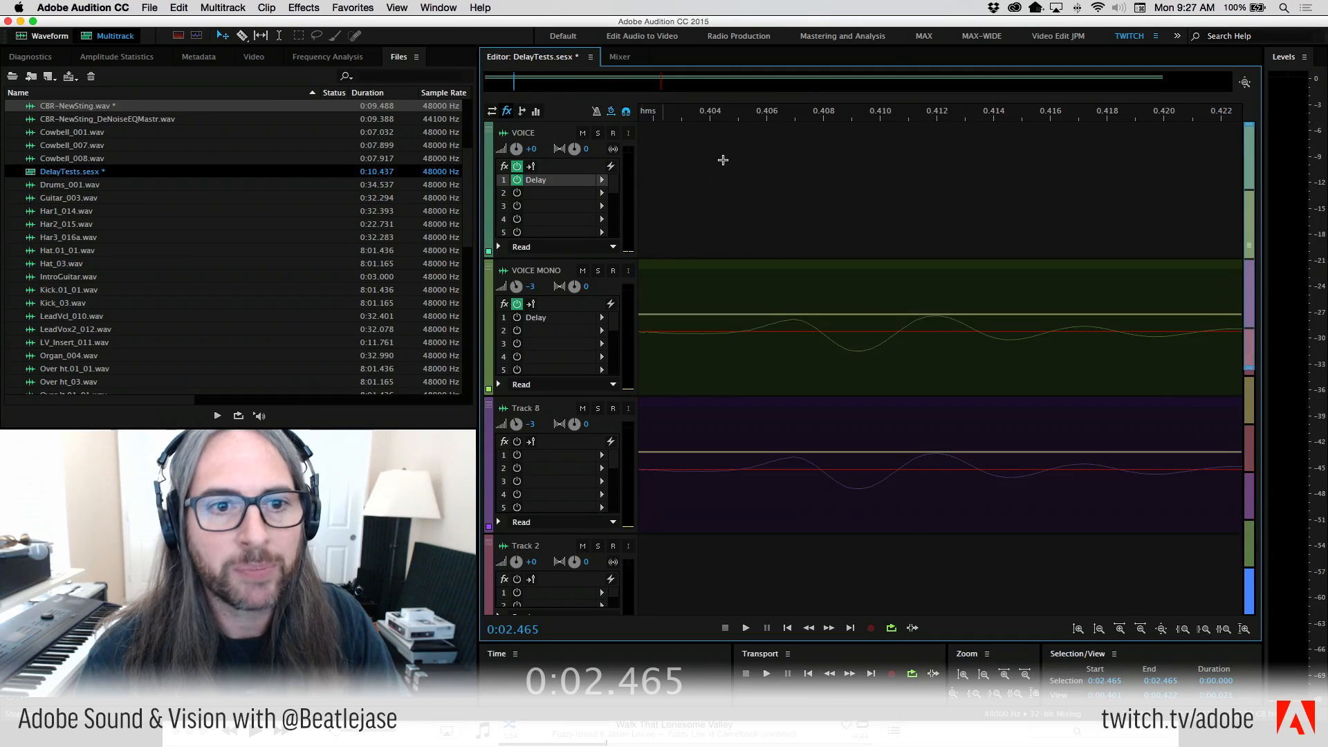
Shift the Track 8 voice clip so that it starts at about 0.025 seconds.
scroll(667, 114, down, 3)
scroll(666, 114, down, 4)
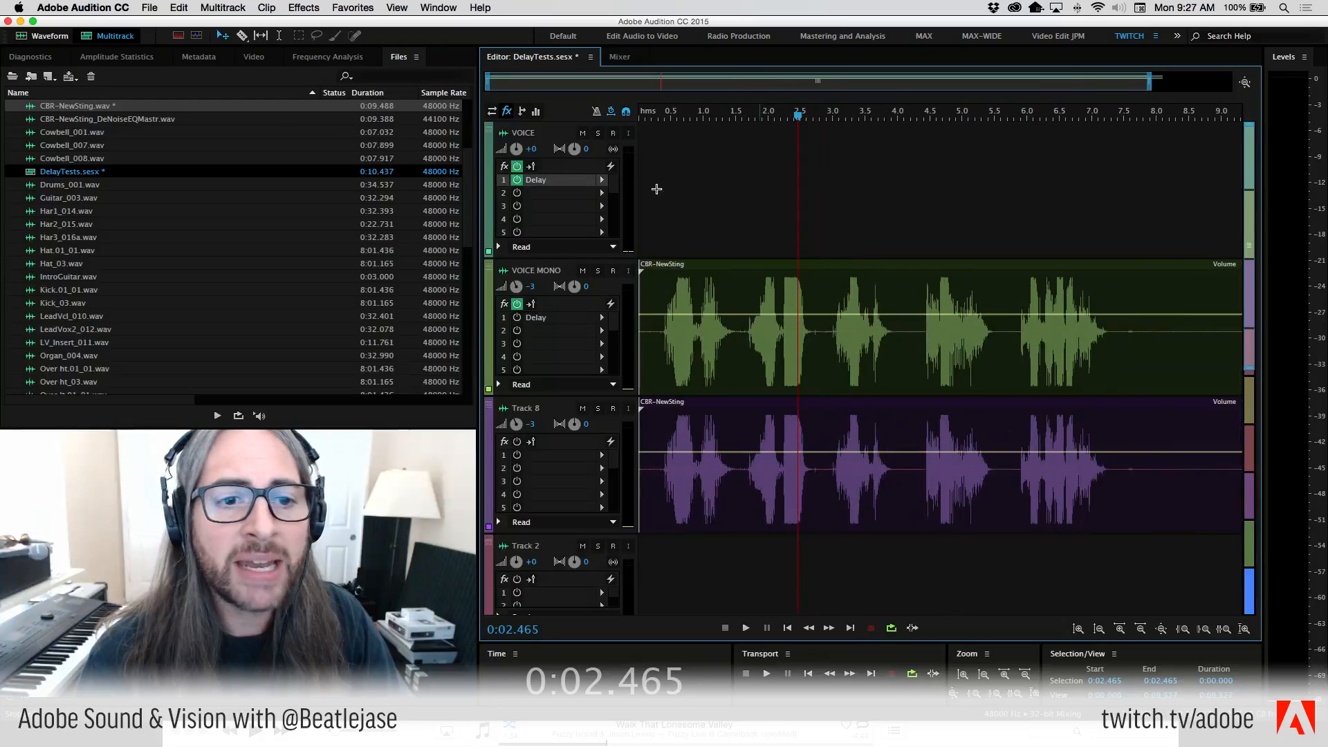
scroll(650, 114, up, 2)
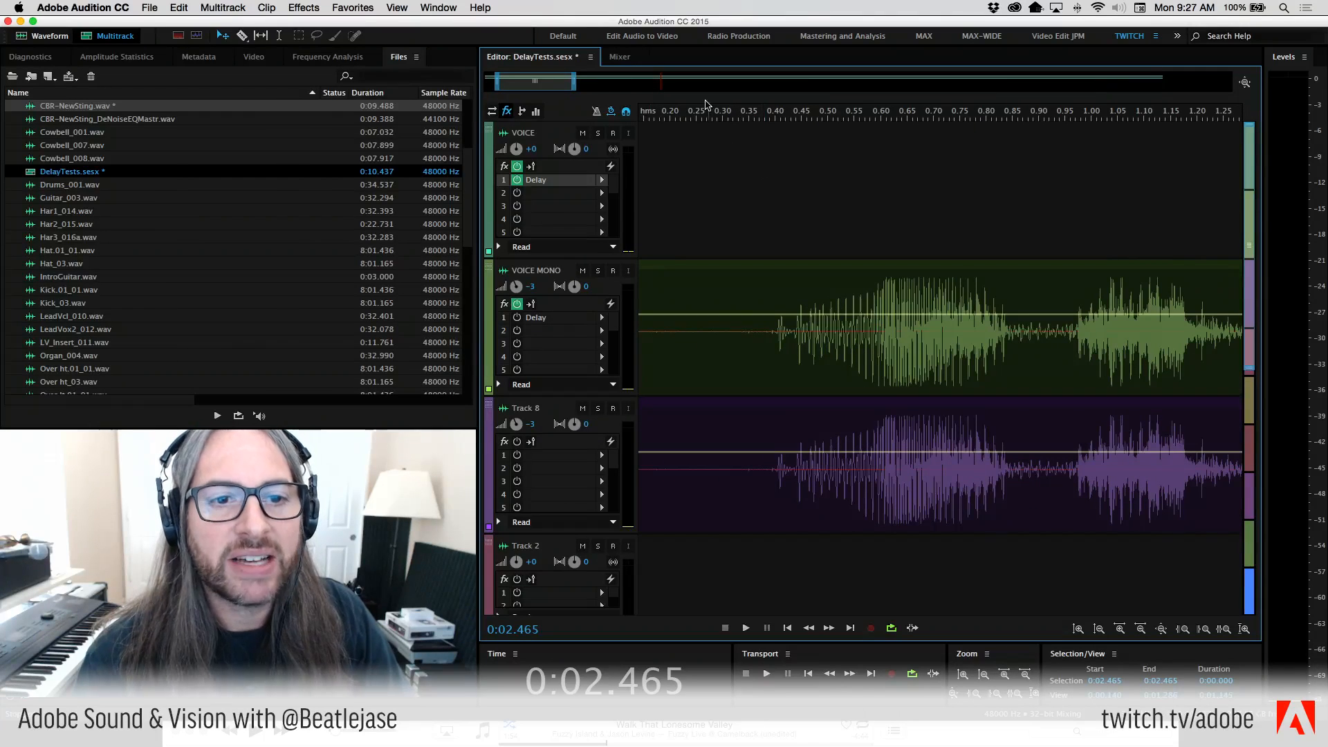
drag(683, 123, 534, 121)
scroll(692, 116, down, 4)
scroll(692, 116, down, 3)
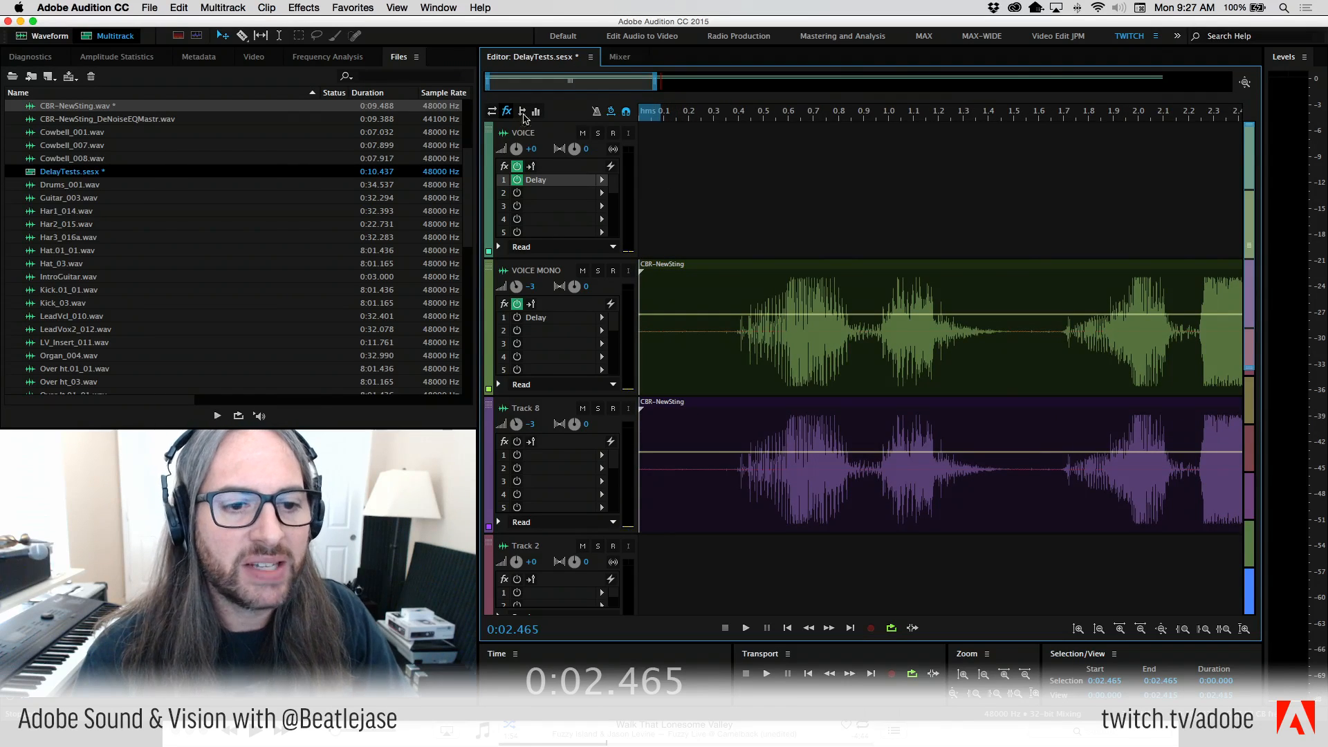
drag(661, 117, 523, 116)
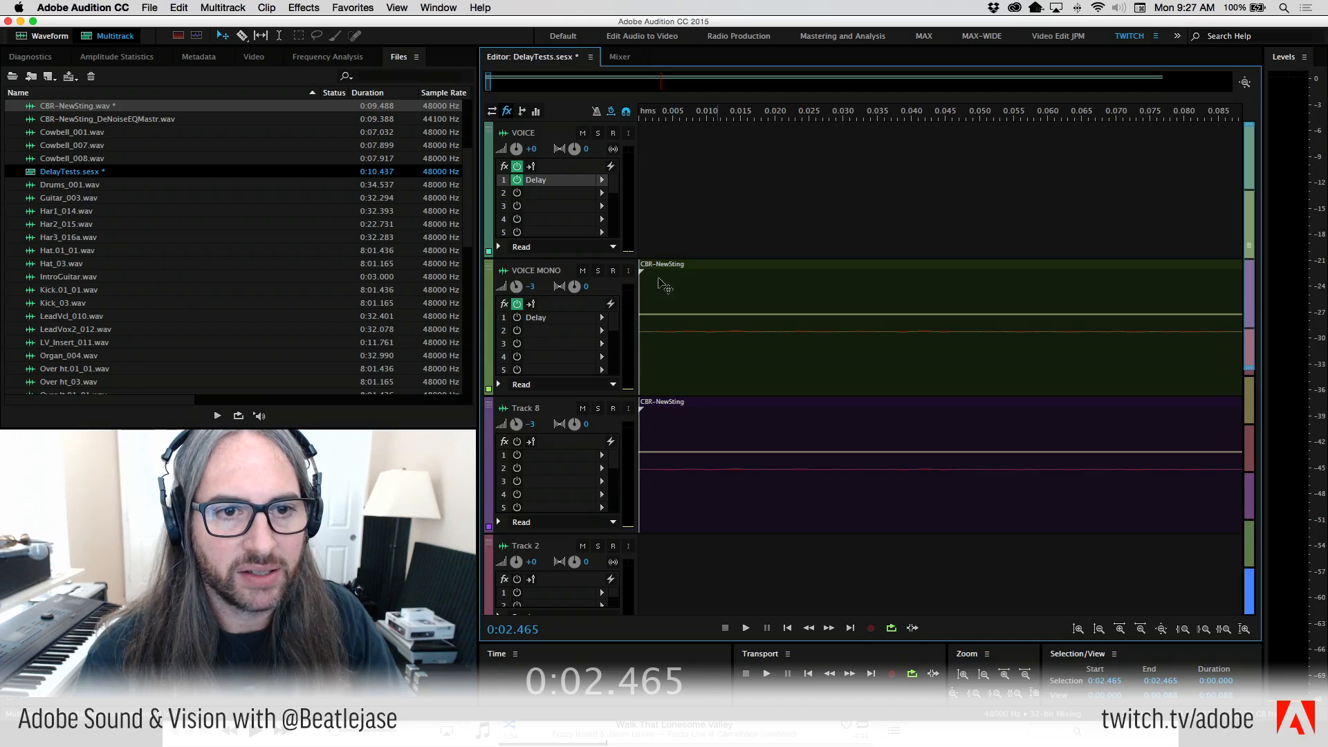
drag(688, 423, 858, 425)
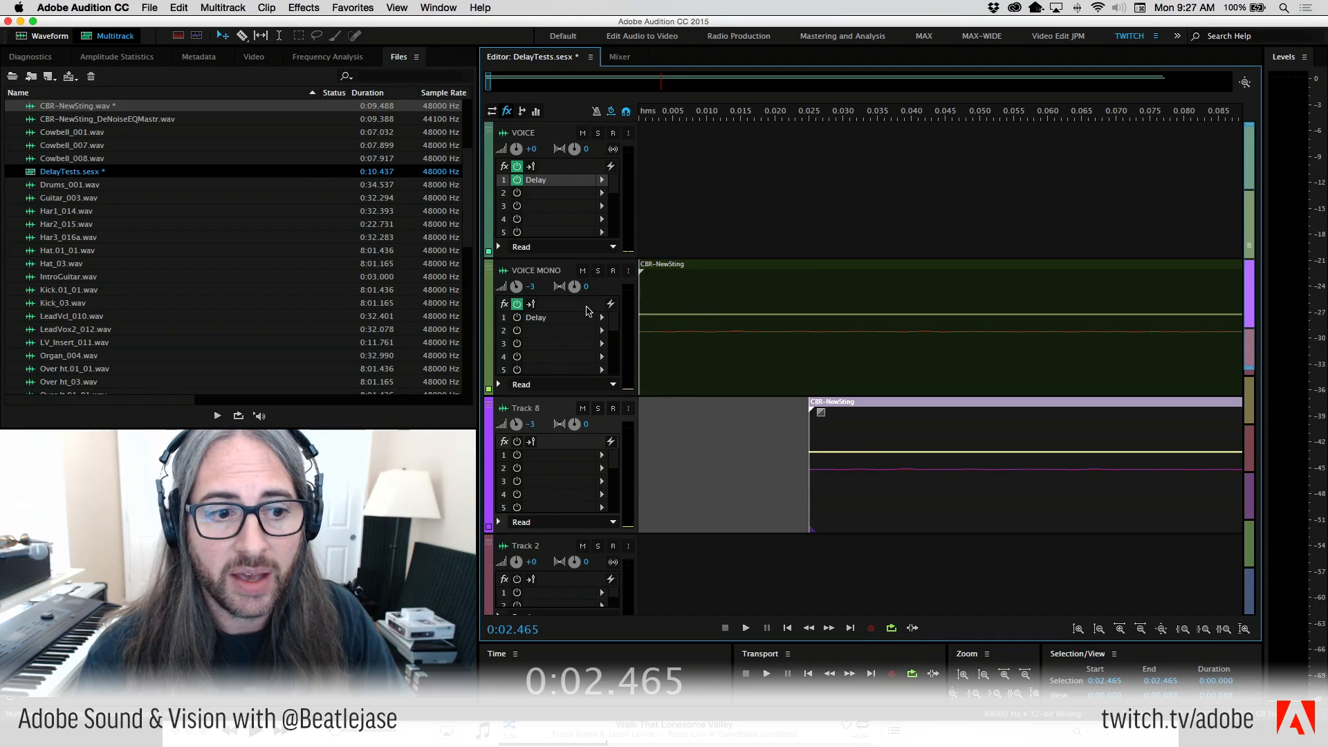
Pan the VOICE MONO track to L74.1 and Track 8 to R74.5.
drag(573, 286, 598, 517)
drag(574, 424, 570, 412)
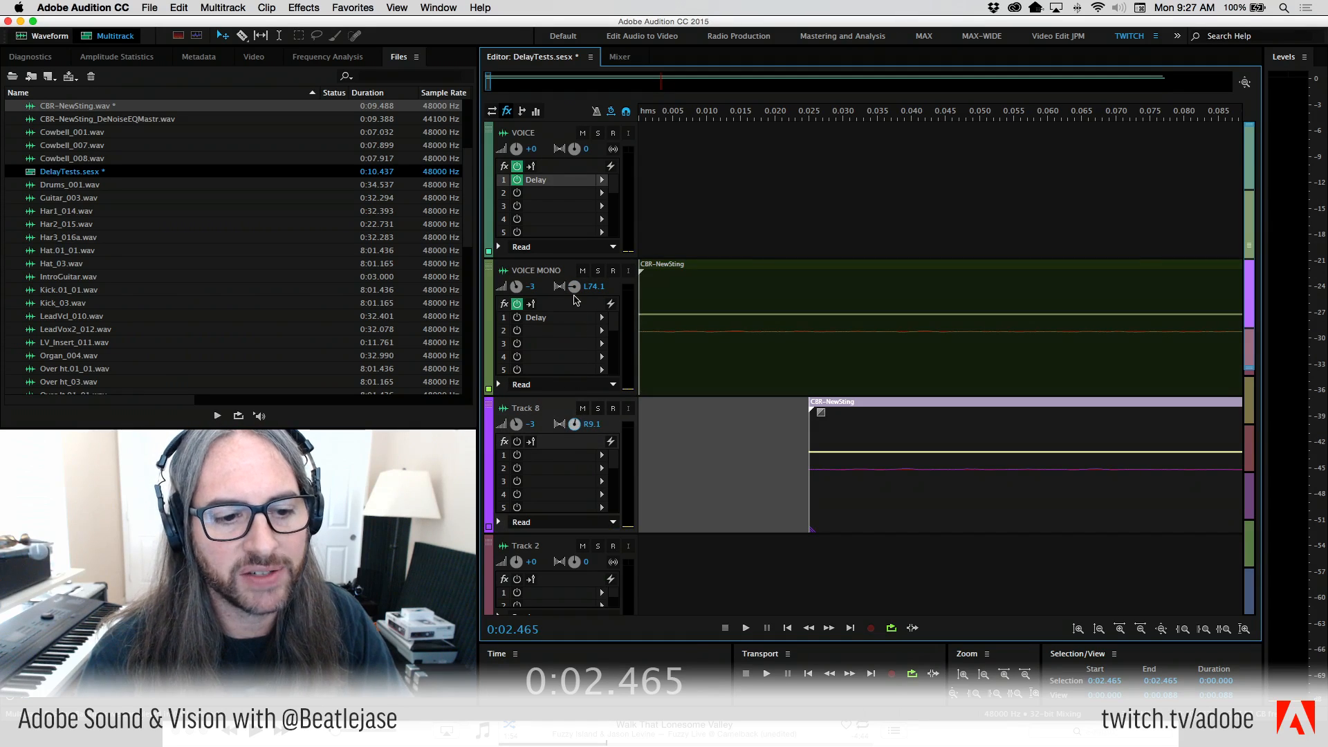
scroll(554, 394, down, 2)
drag(574, 360, 579, 186)
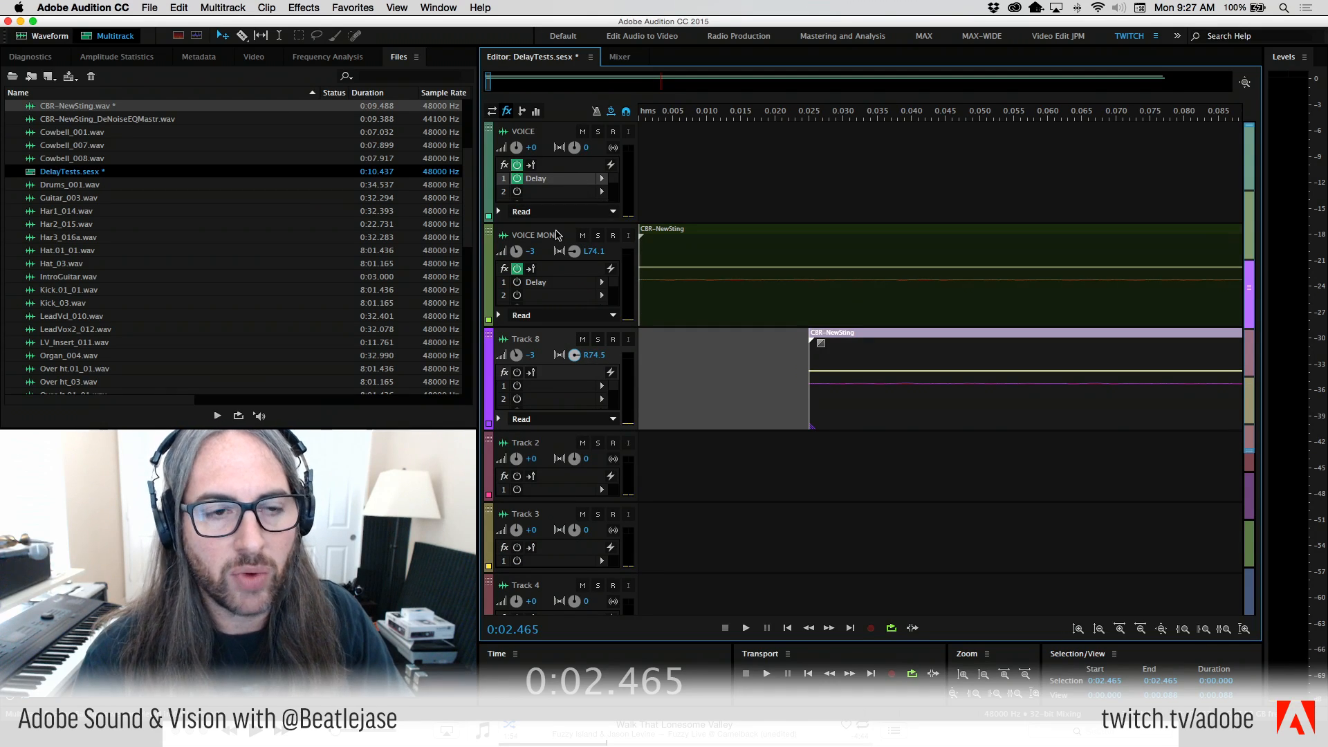
Play the offset and panned voice tracks from 0:02.246 and from 0:03.088.
click(658, 85)
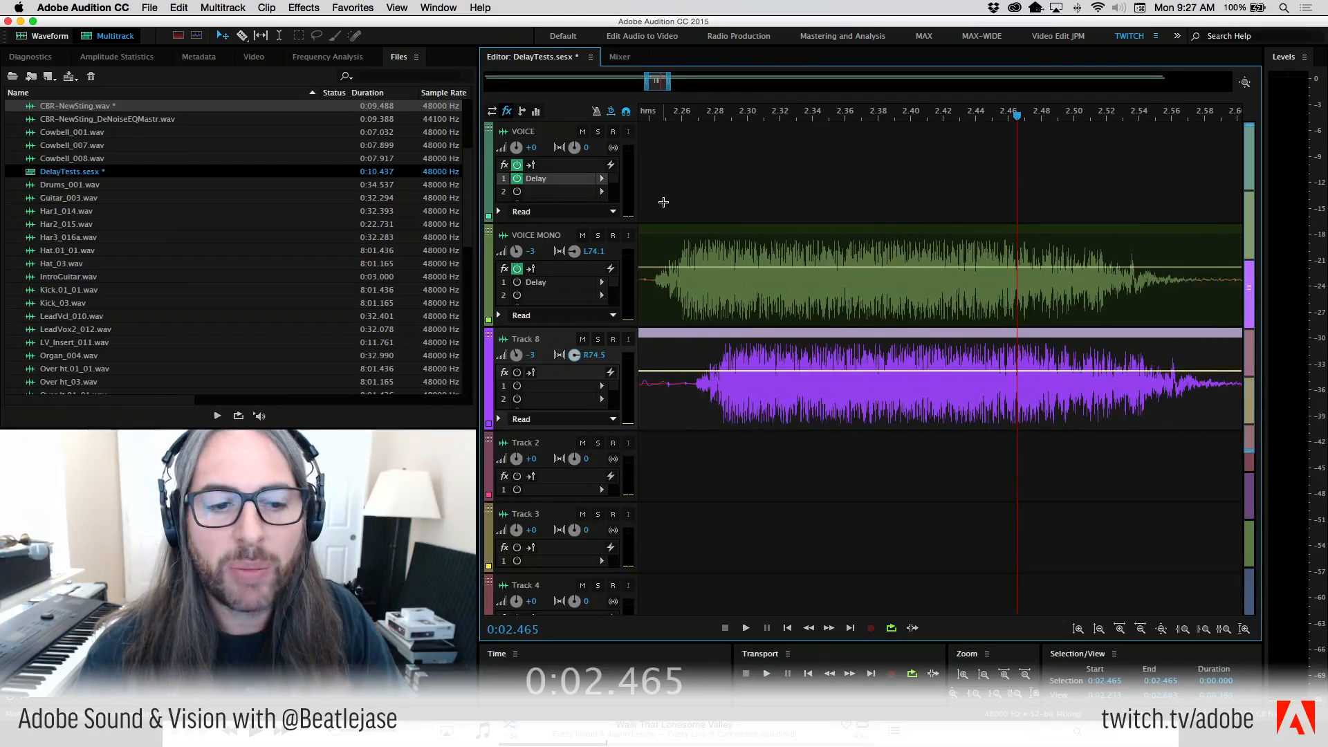
click(659, 133)
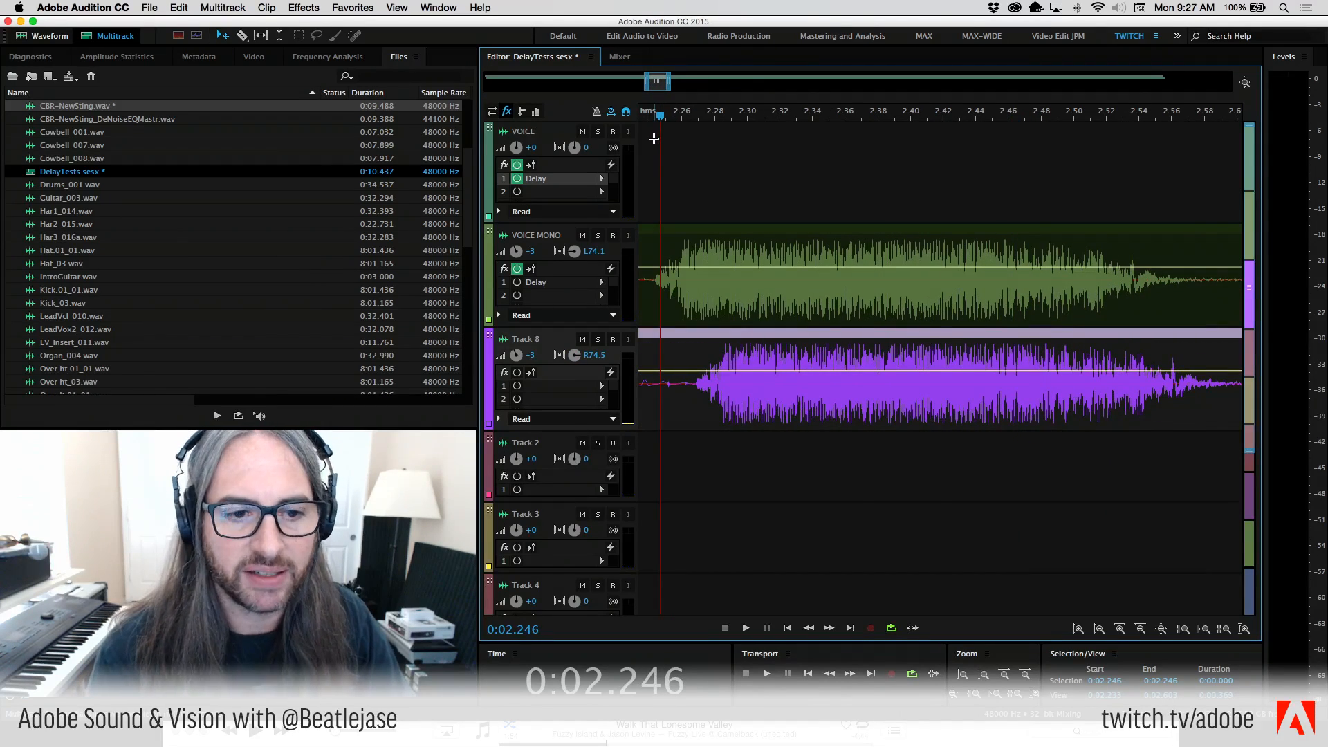
key(space)
key(space)
key(space)
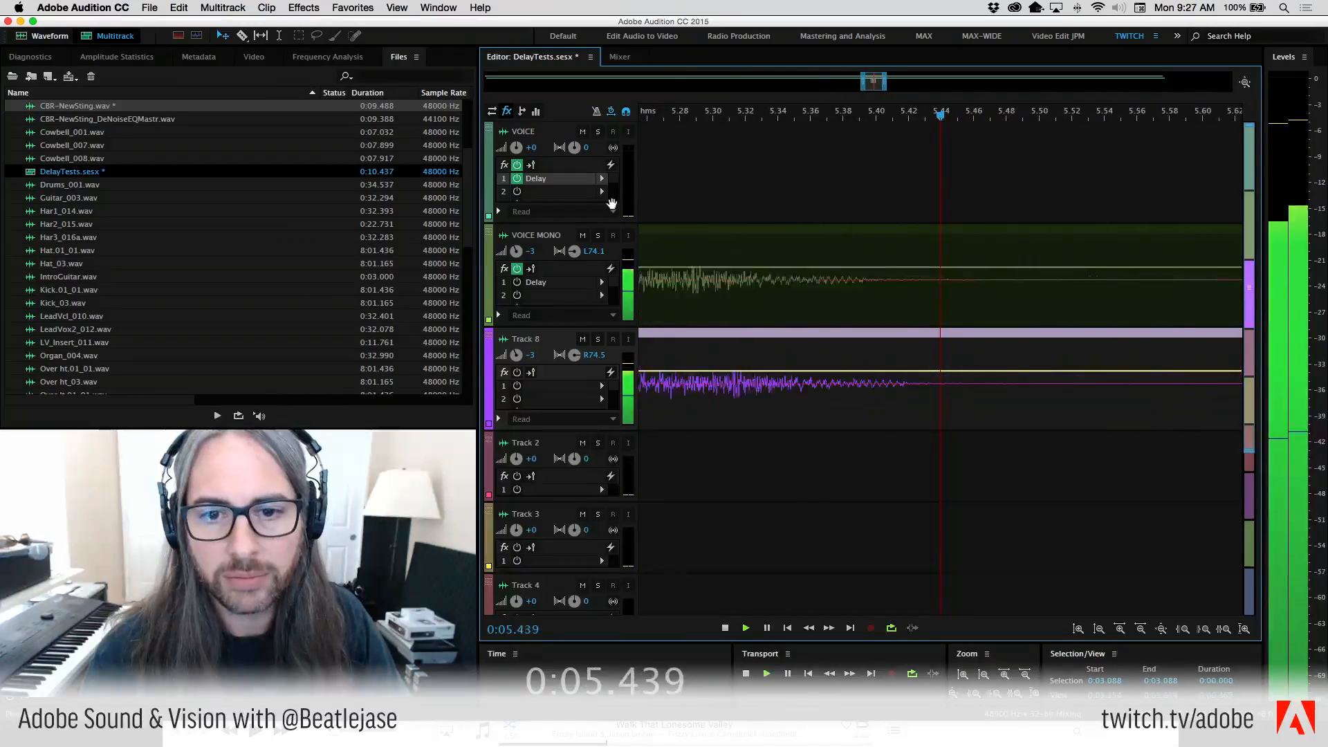
key(space)
Shift the Track 8 voice clip further so that it starts at about 0.060 seconds.
key(backslash)
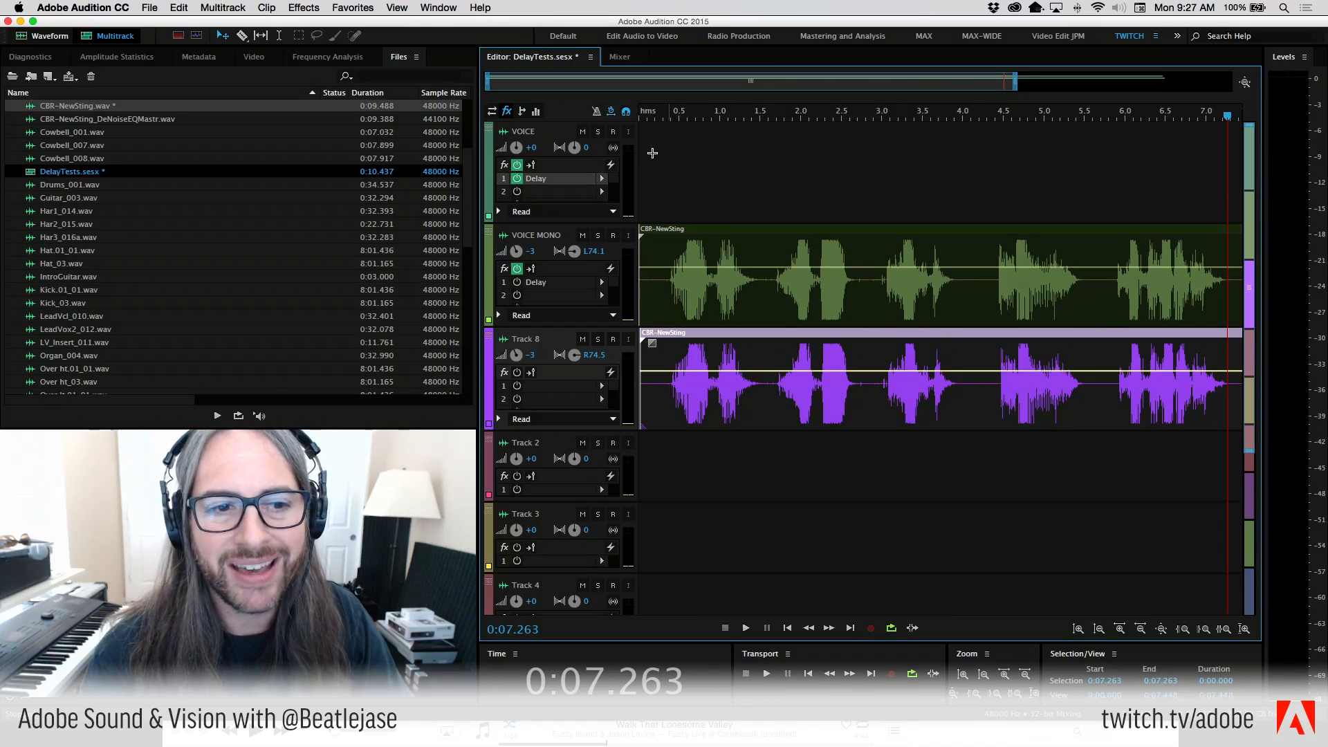
drag(660, 120, 568, 122)
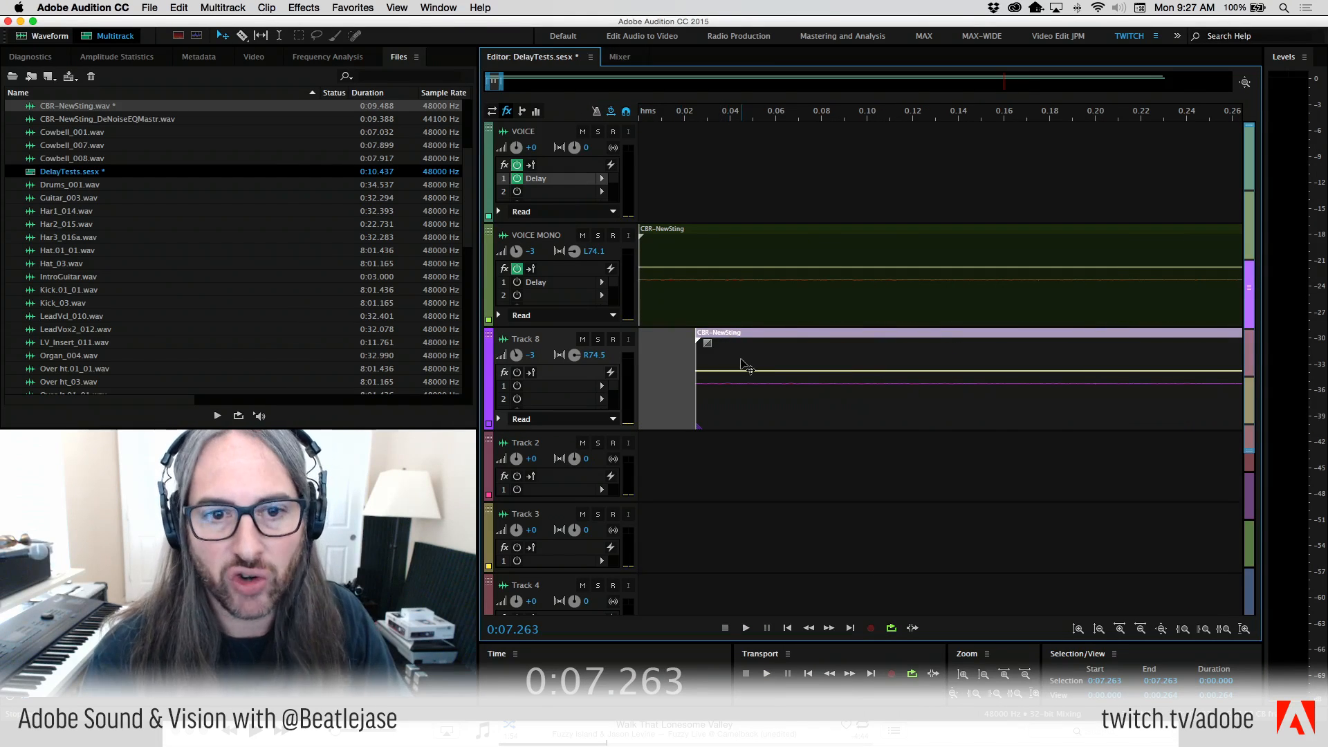
drag(755, 117, 616, 122)
drag(982, 354, 1045, 364)
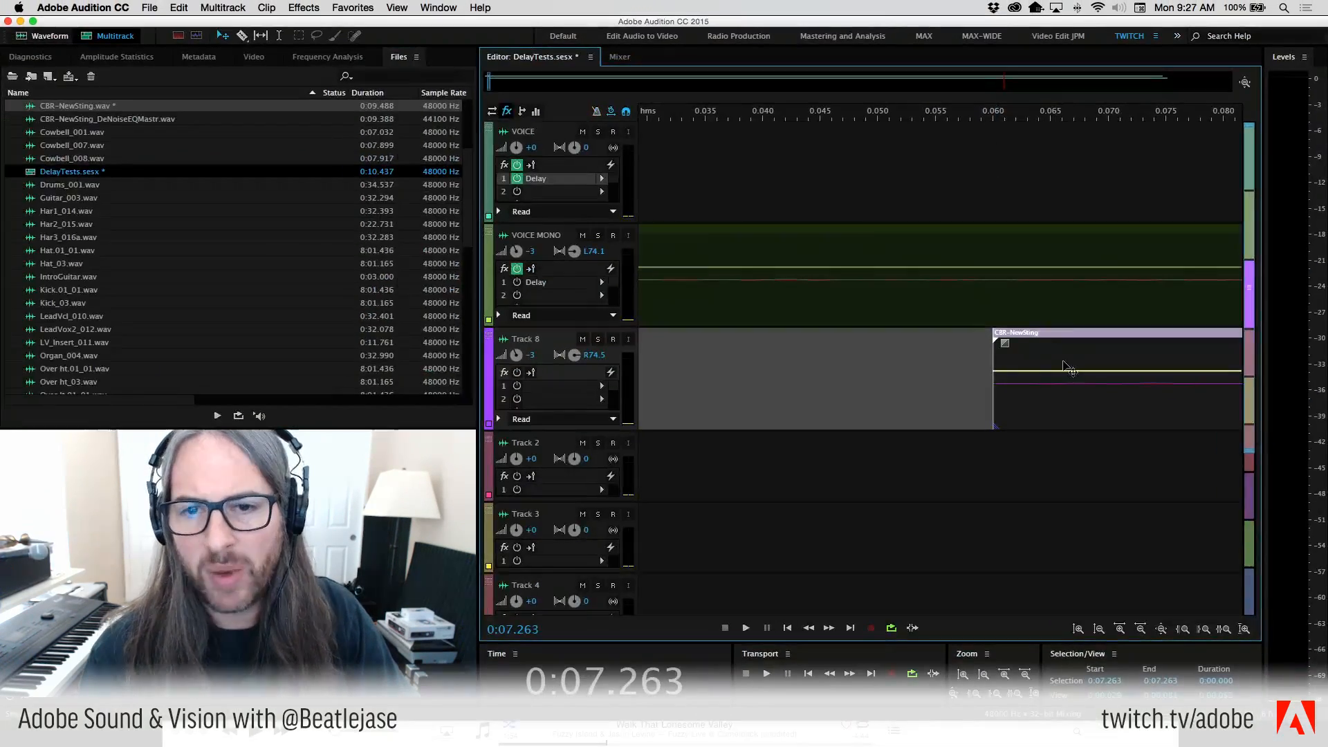
mouse_move(1066, 367)
mouse_down()
mouse_move(986, 371)
mouse_move(1072, 374)
mouse_up()
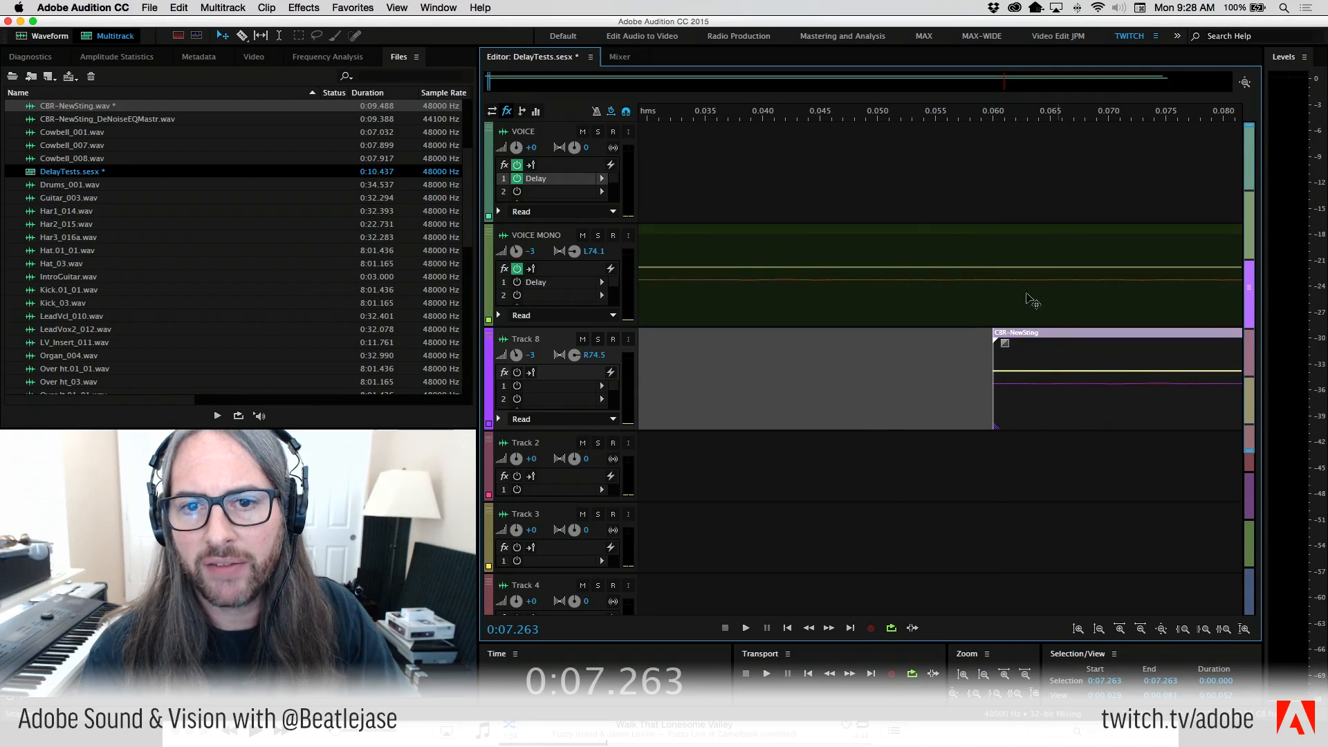
Check the timeline ruler's snapping options and play the offset voice tracks from 0:00.045.
right_click(962, 121)
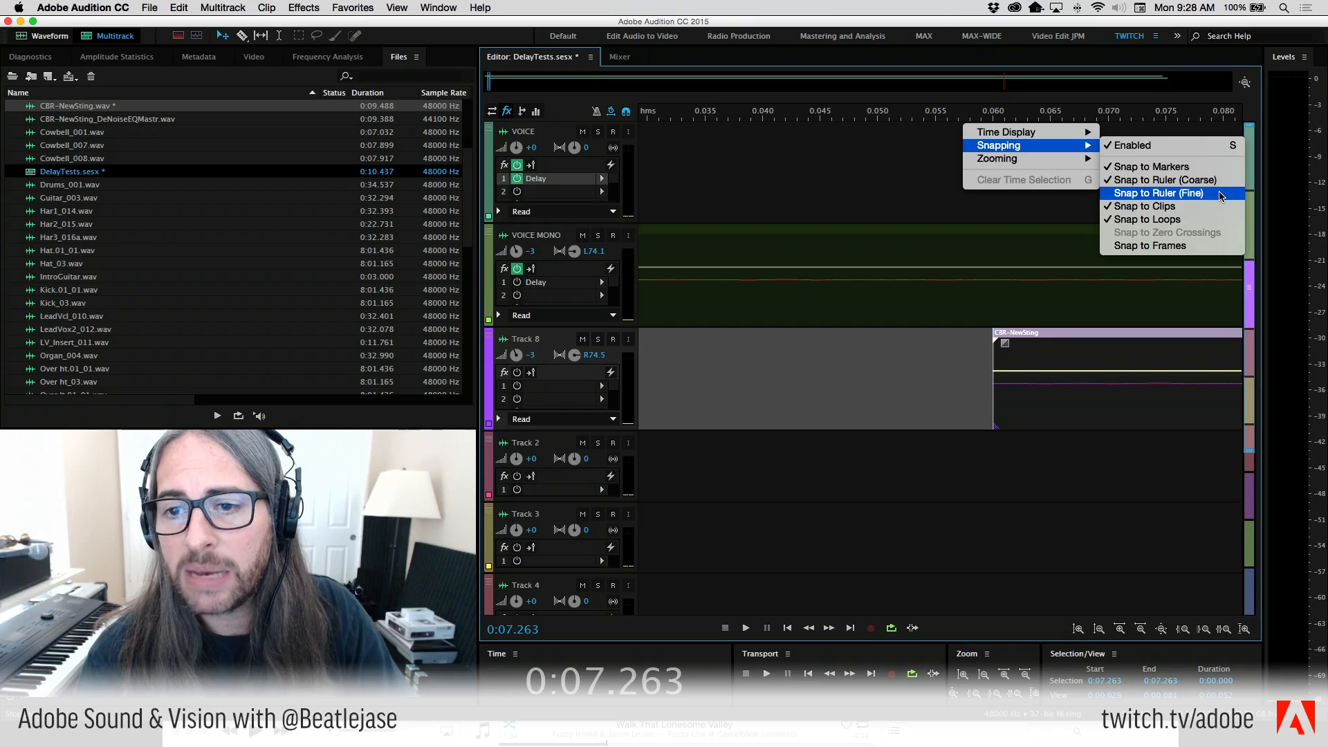
click(994, 107)
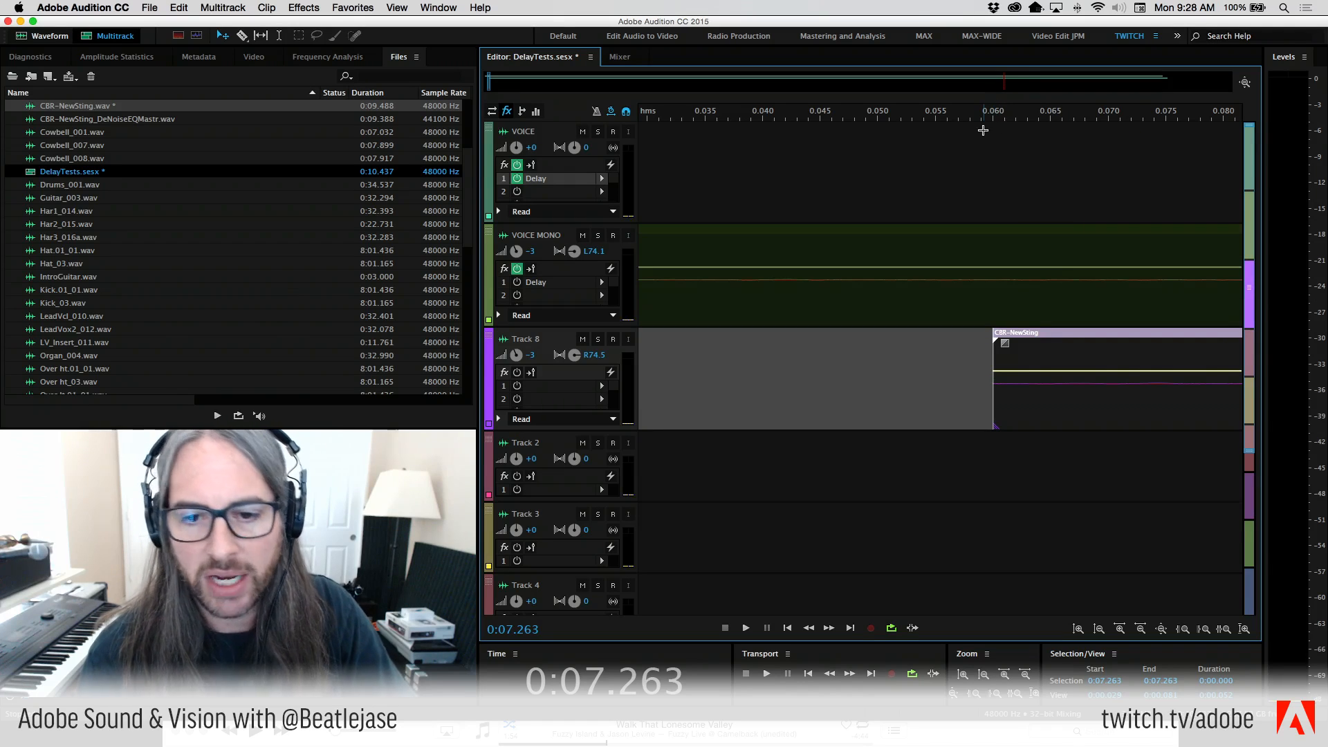
scroll(983, 143, down, 5)
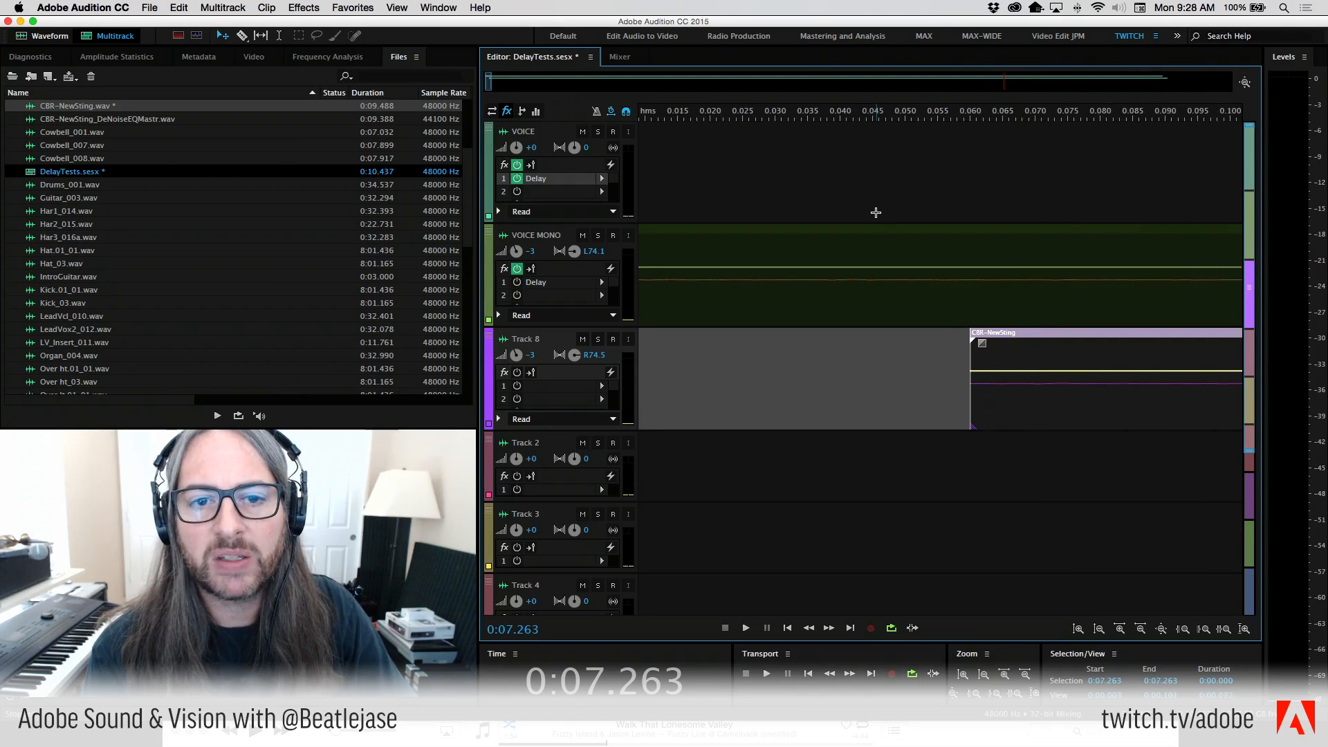
scroll(876, 212, down, 6)
click(730, 116)
key(space)
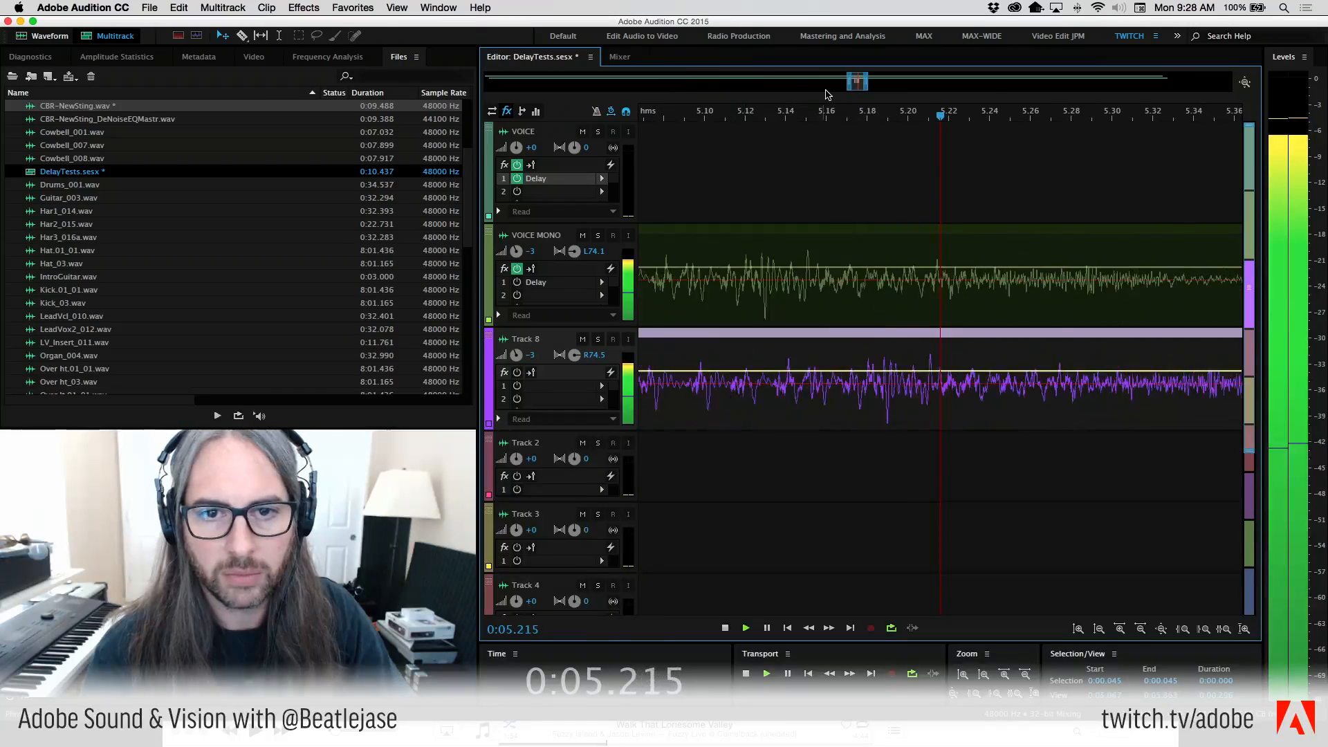
key(space)
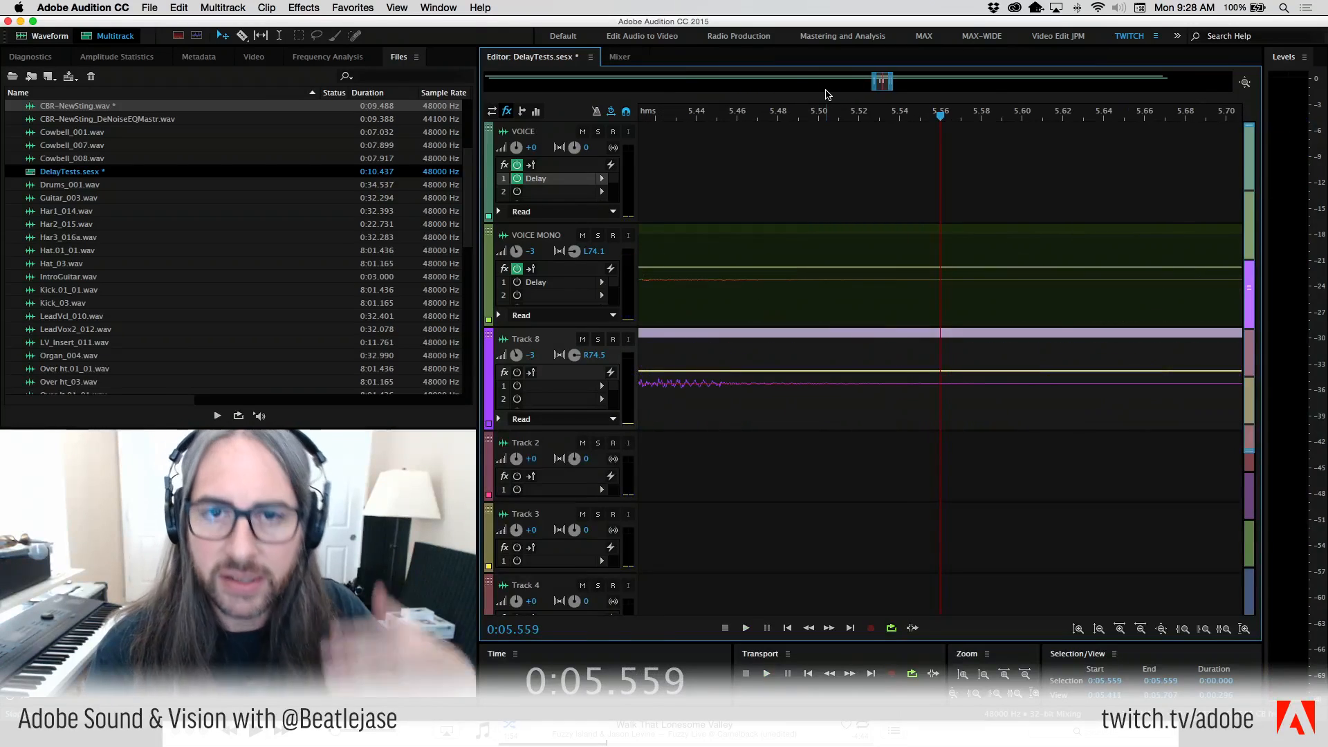
Move the CBR-NewSting clip from the VOICE MONO track down to Track 2.
double_click(880, 82)
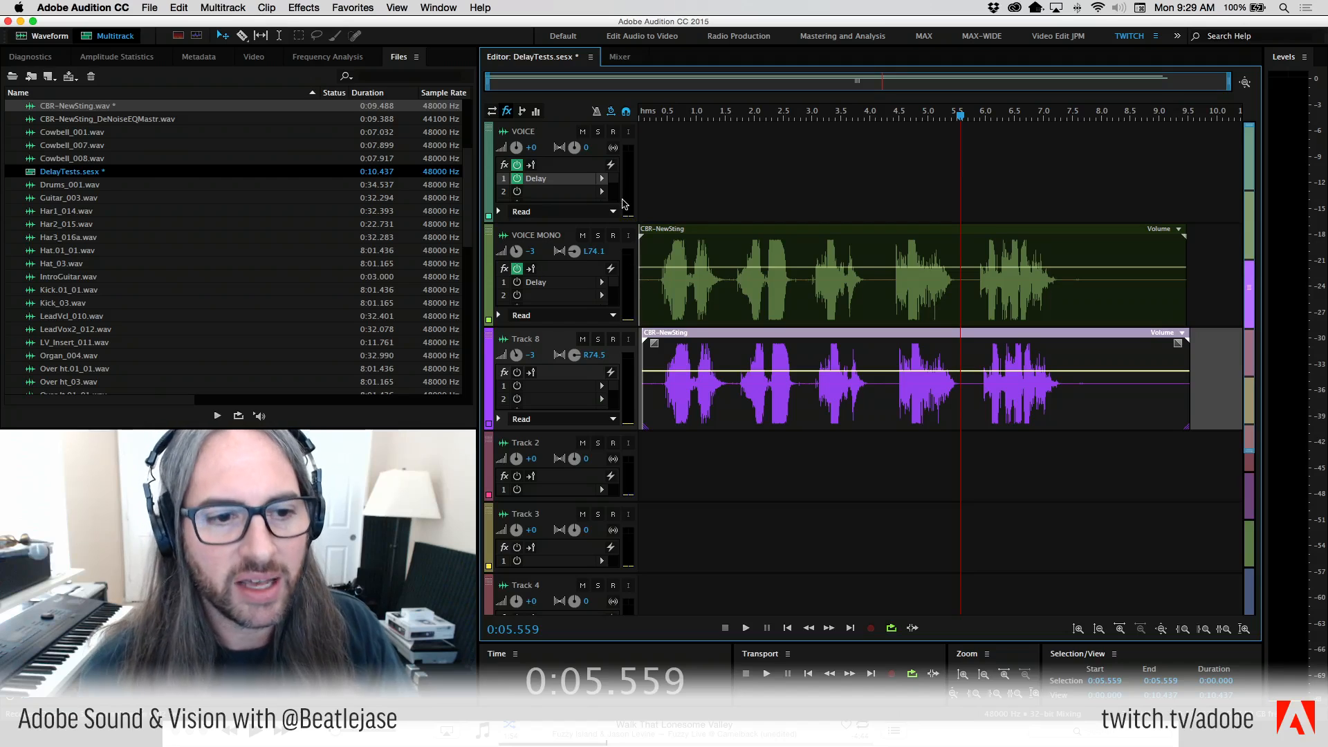
drag(709, 270, 609, 570)
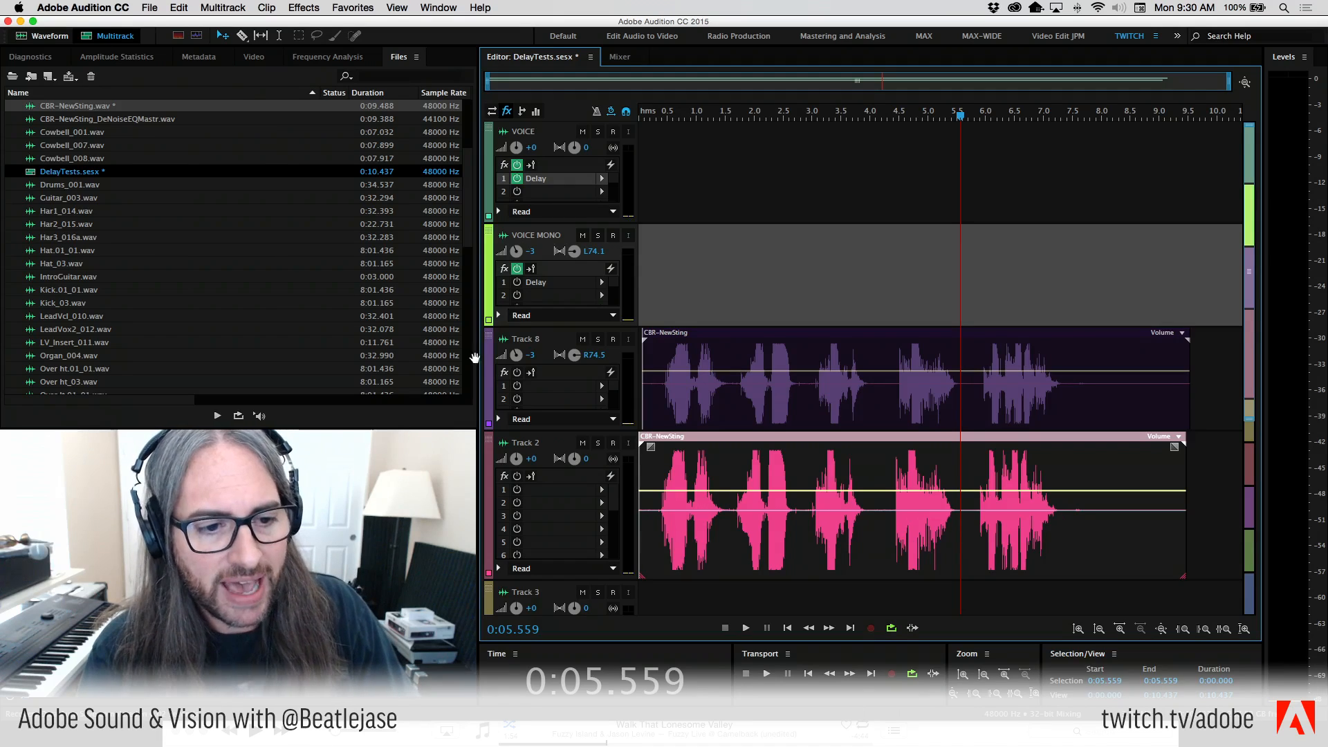
Try to insert the Waves VST3 Reel ADT Mono/Stereo effect in the first effect slot of Track 8.
click(602, 385)
mouse_move(664, 573)
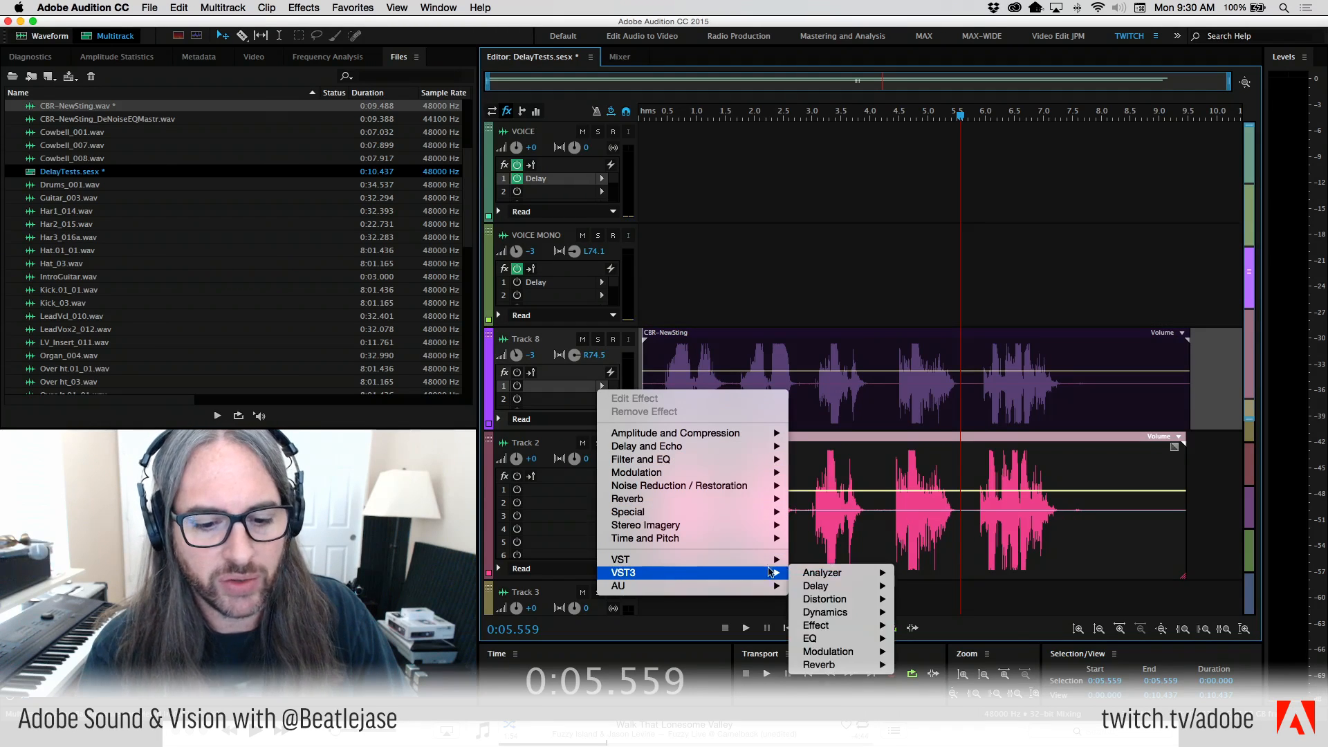
mouse_move(830, 625)
mouse_move(904, 639)
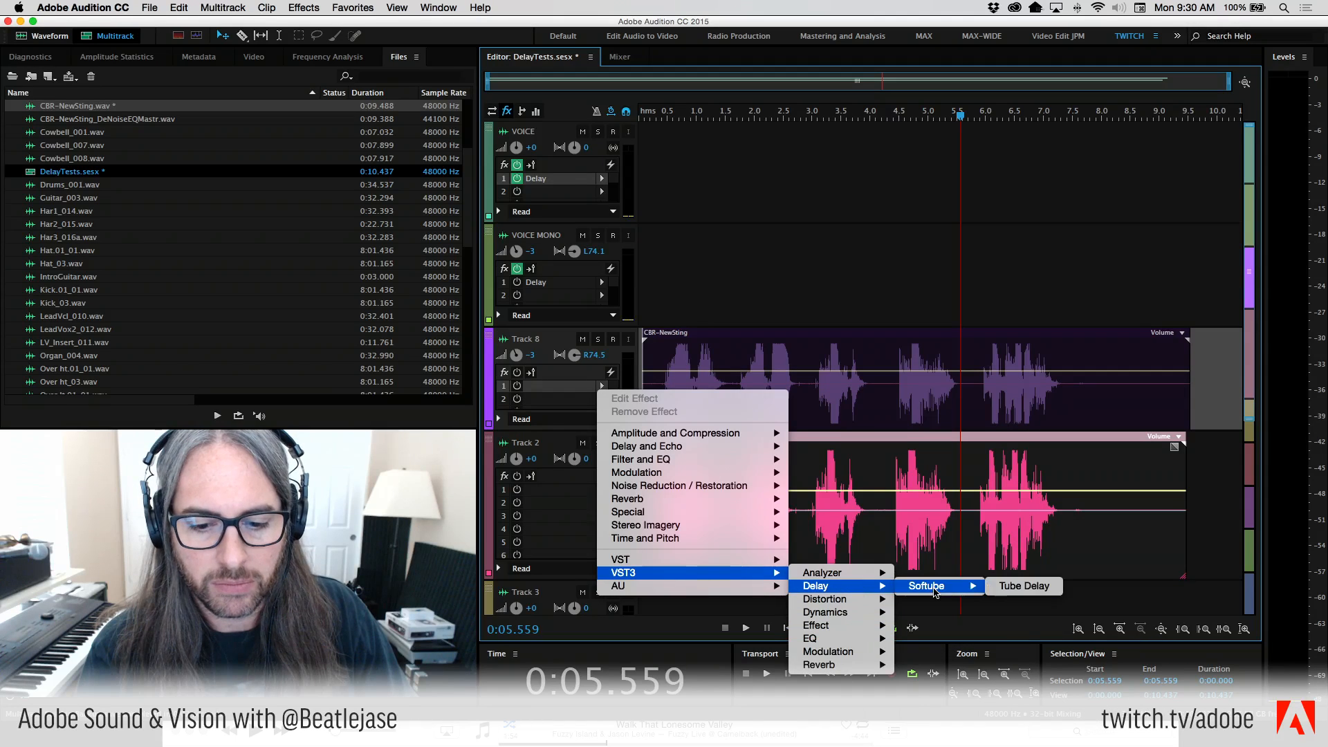
mouse_move(860, 653)
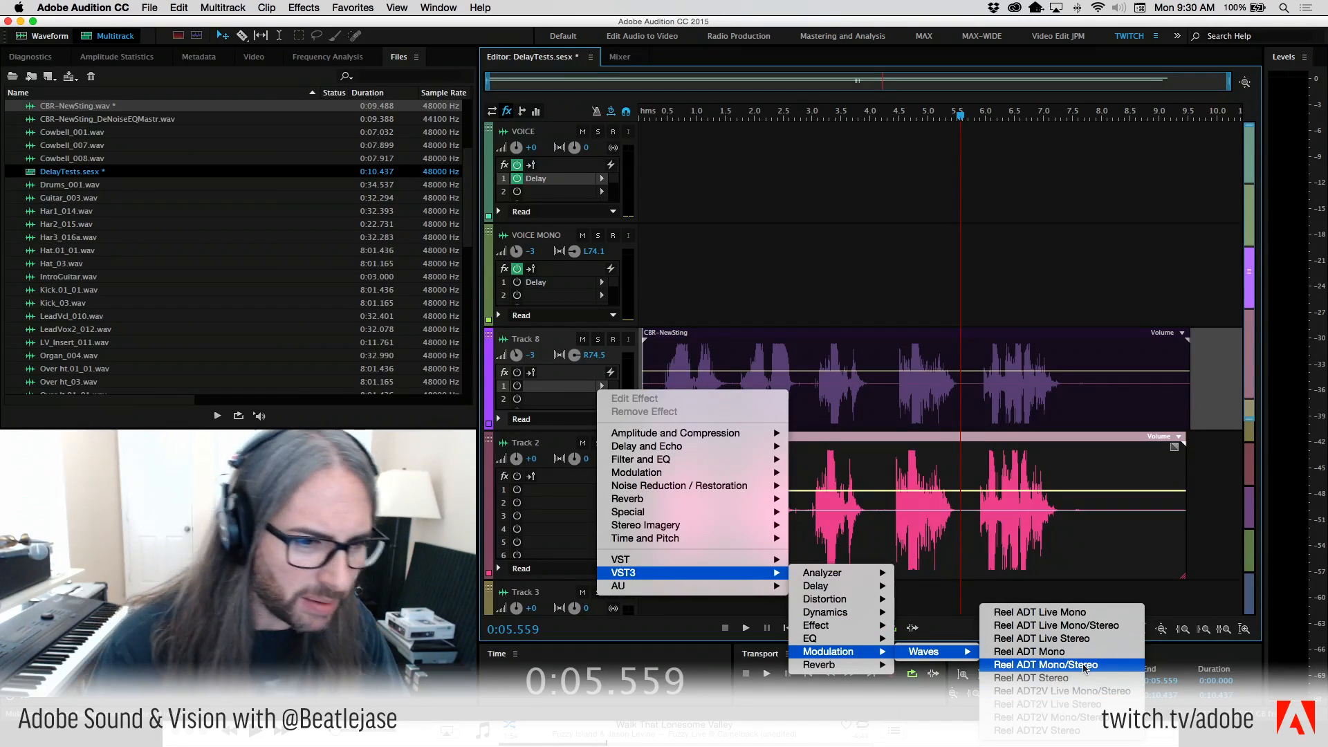
click(1084, 665)
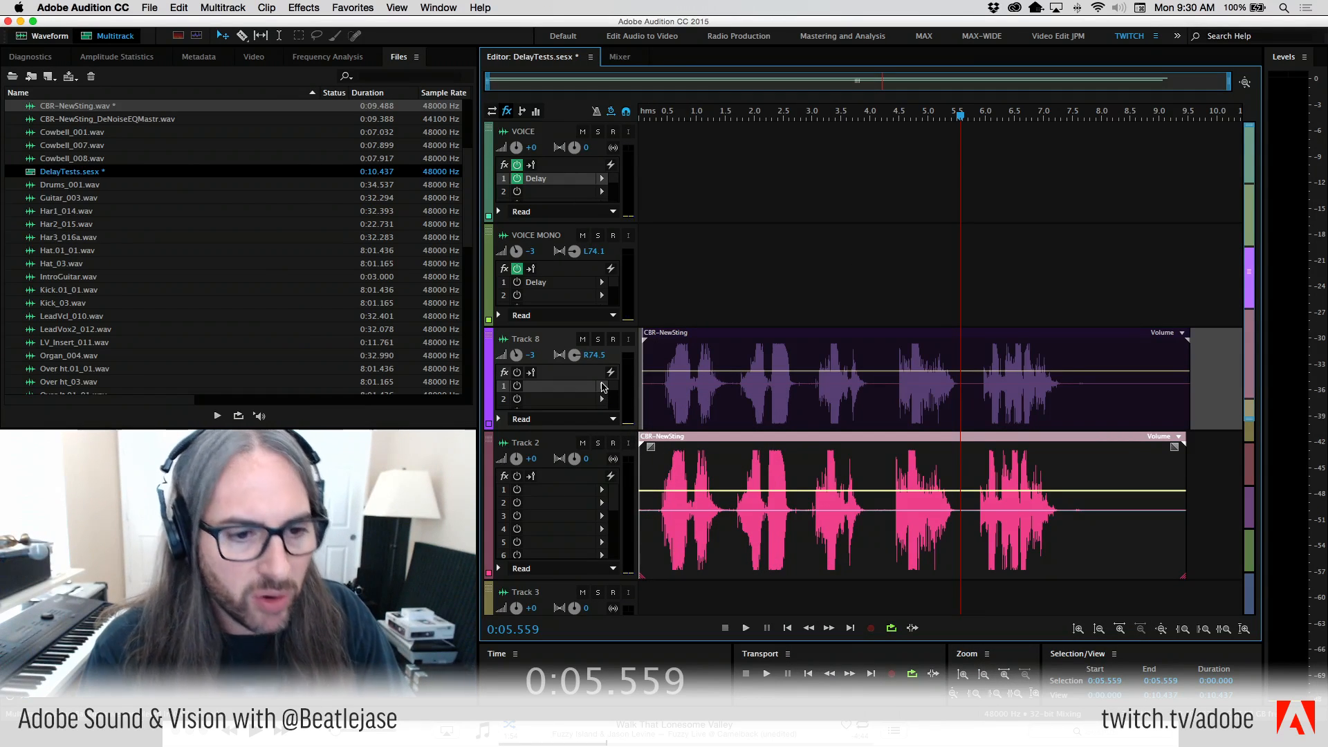
Insert the Waves VST3 Reel ADT Mono effect in Track 8's first effect slot and move its window clear of the track controls.
click(603, 386)
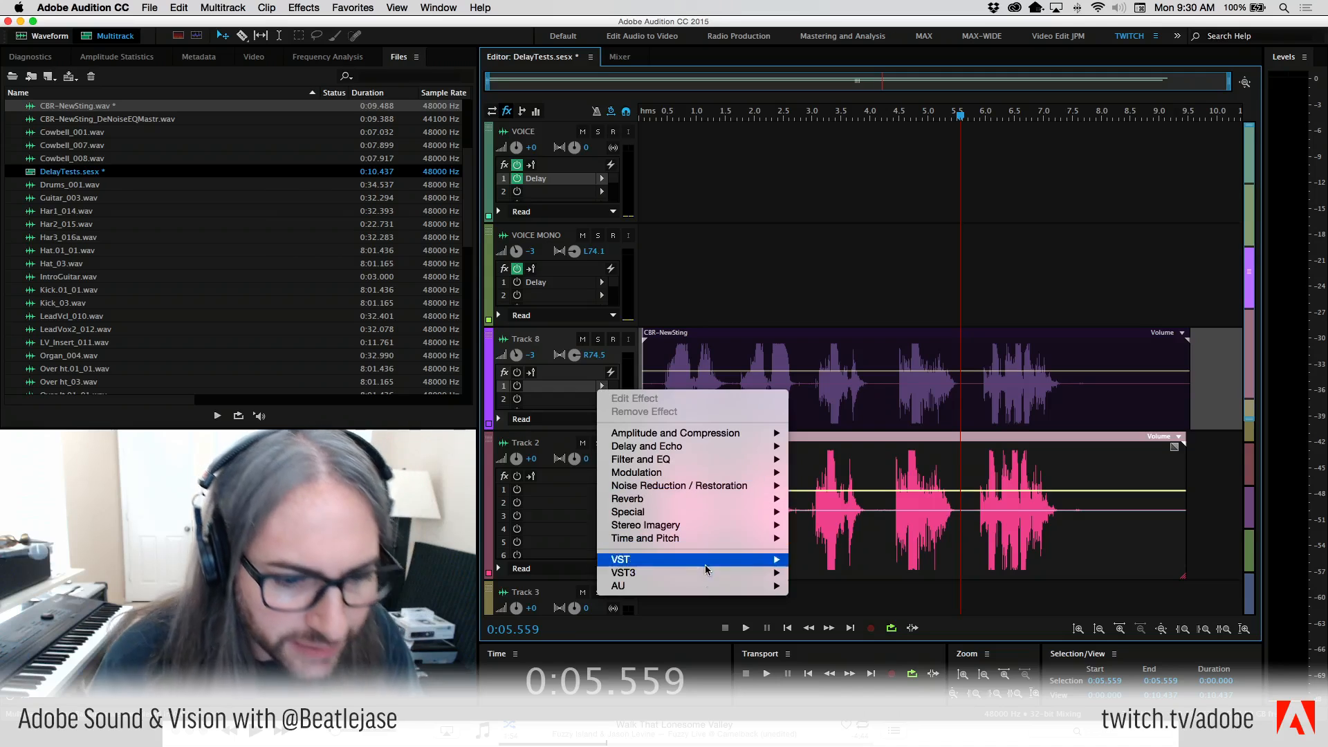
mouse_move(709, 573)
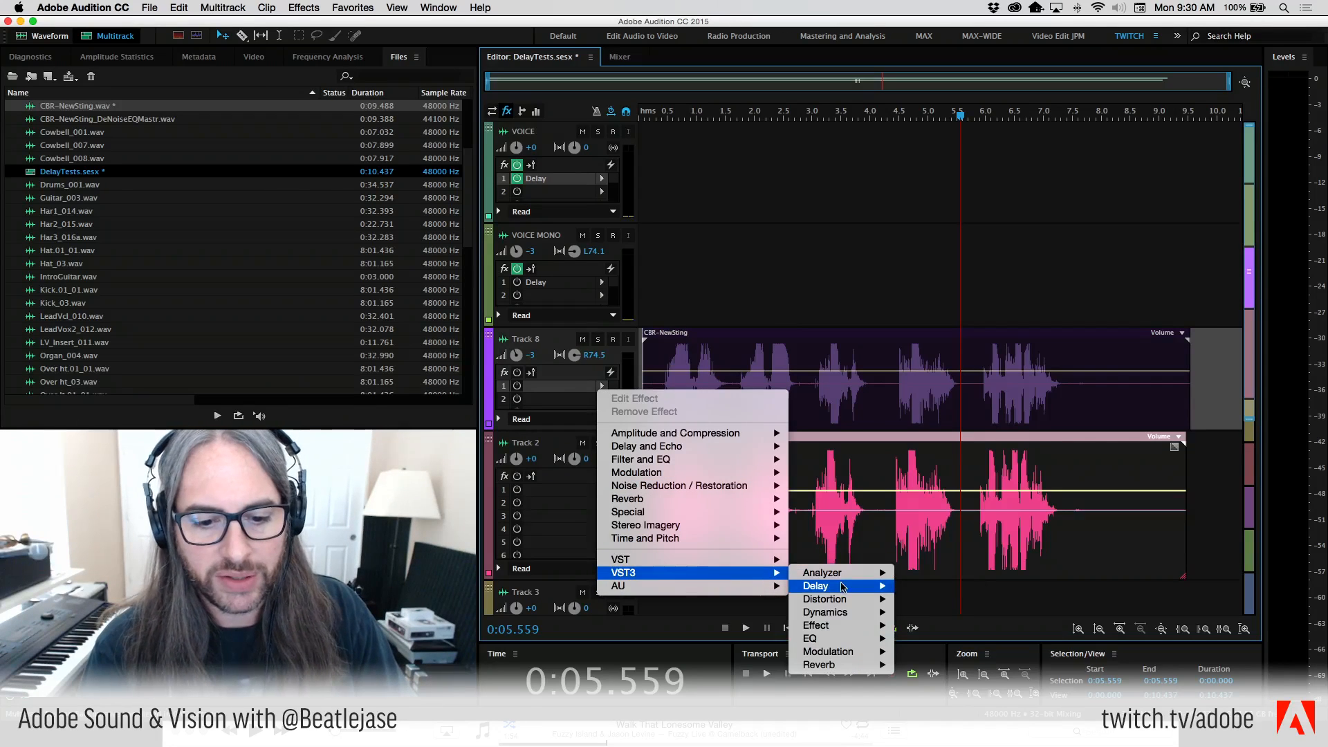
mouse_move(850, 588)
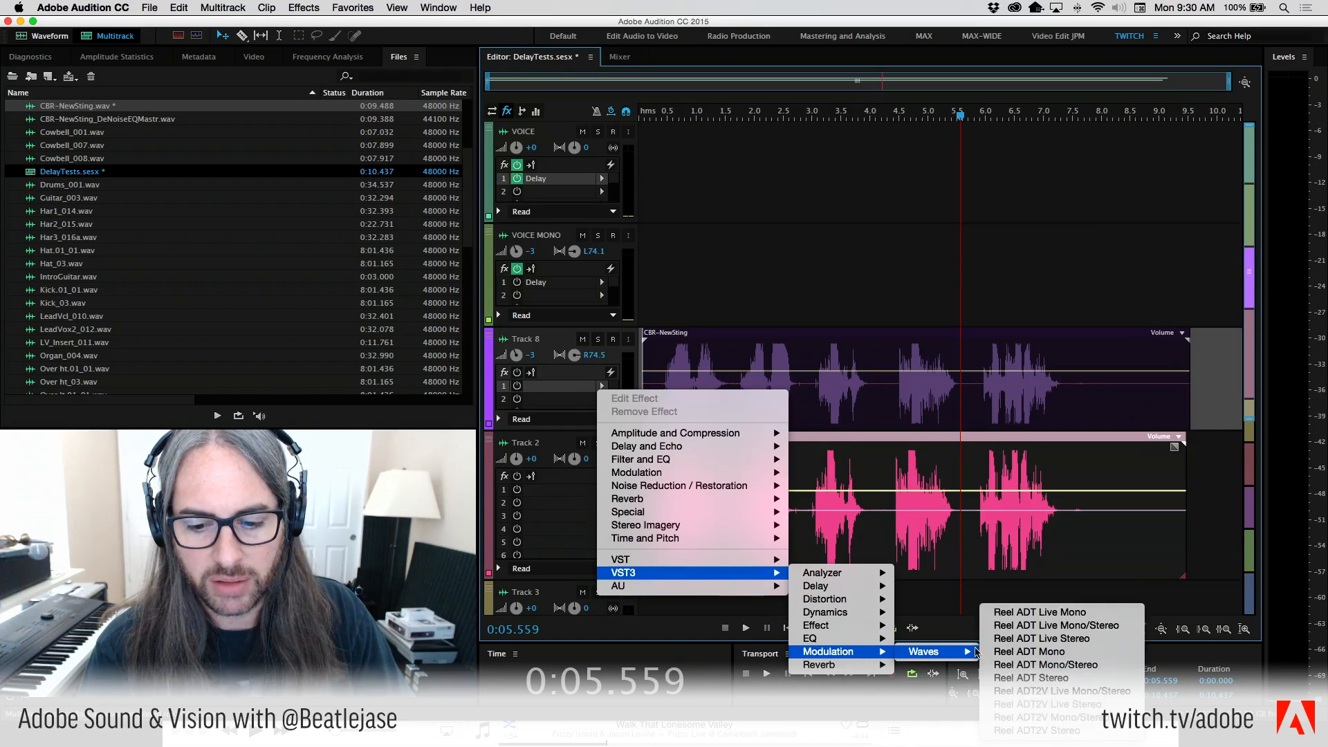
click(1063, 655)
drag(731, 133, 918, 73)
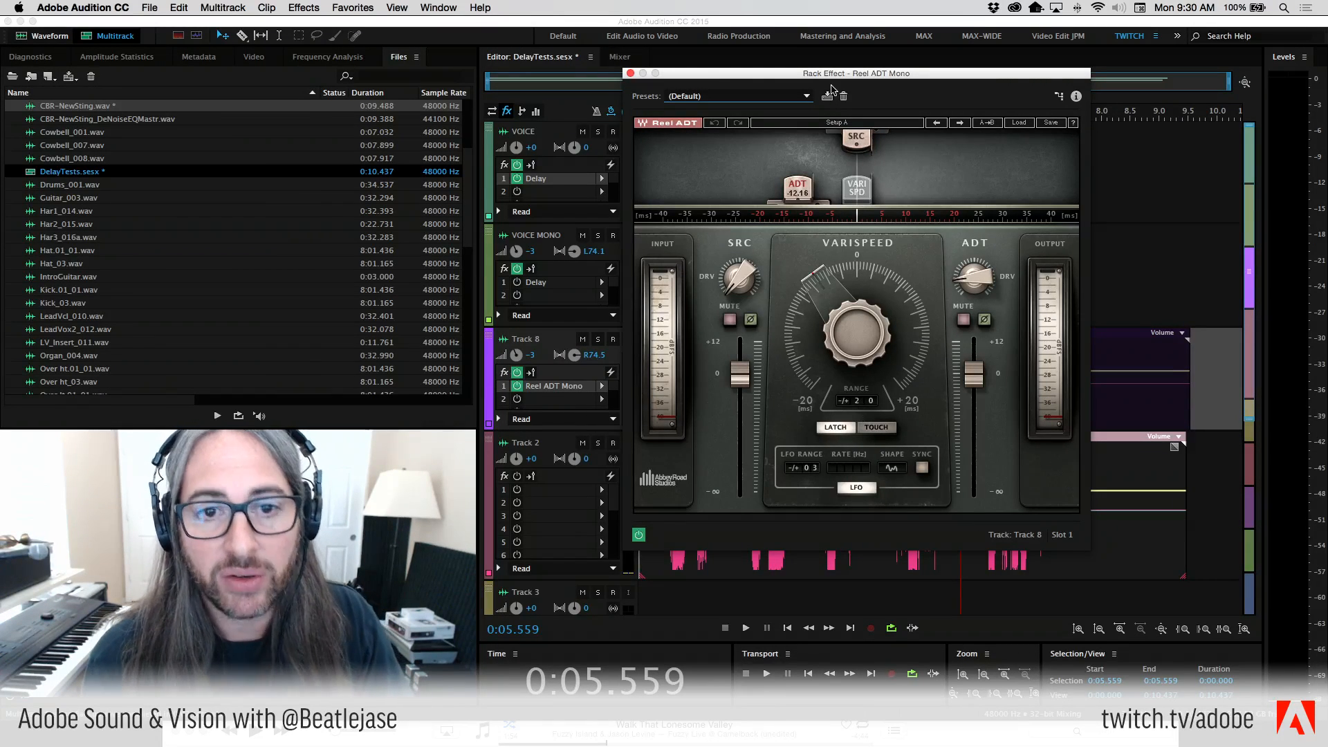
mouse_move(837, 76)
mouse_down()
mouse_move(367, 137)
mouse_move(987, 27)
mouse_move(886, 87)
mouse_move(847, 81)
mouse_up()
Set the pan of Track 8 to 0.
click(594, 354)
text(0)
key(Return)
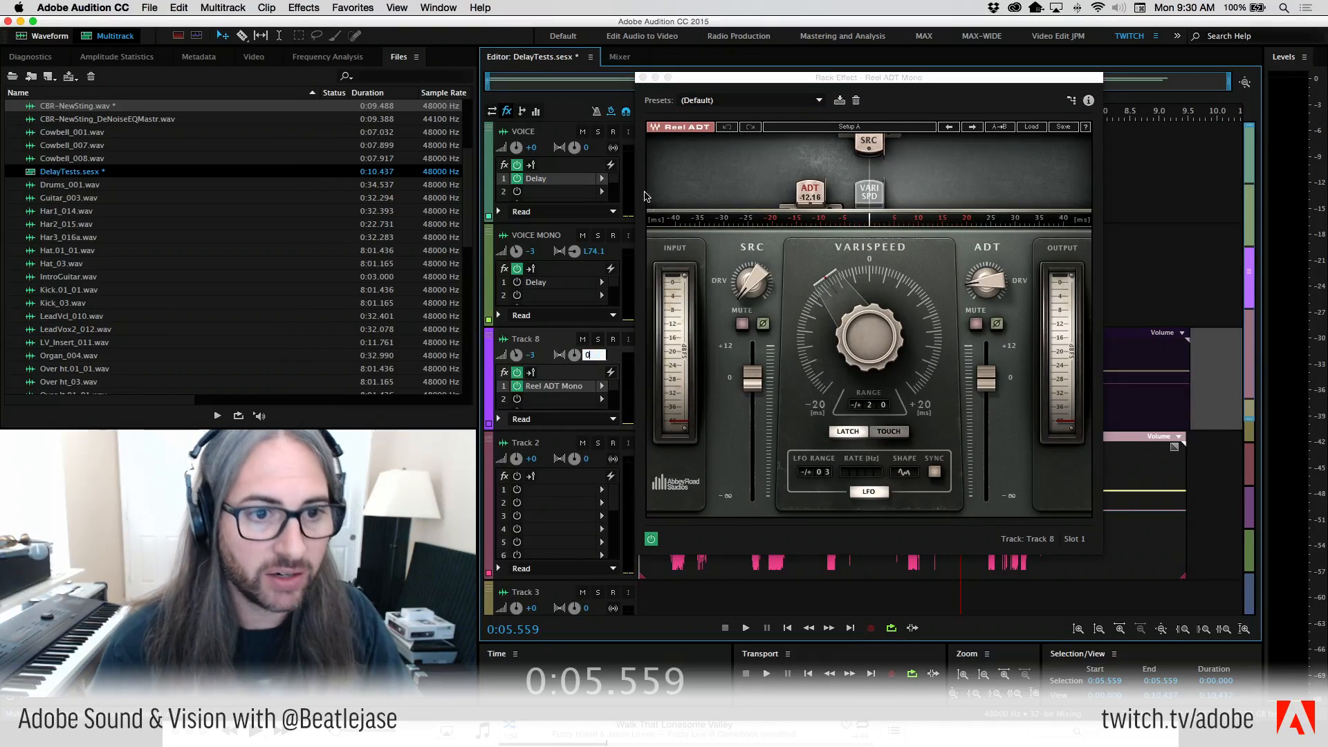
Solo Track 8 and play it from 0:00.337 with the Reel ADT Mono window in view.
click(811, 93)
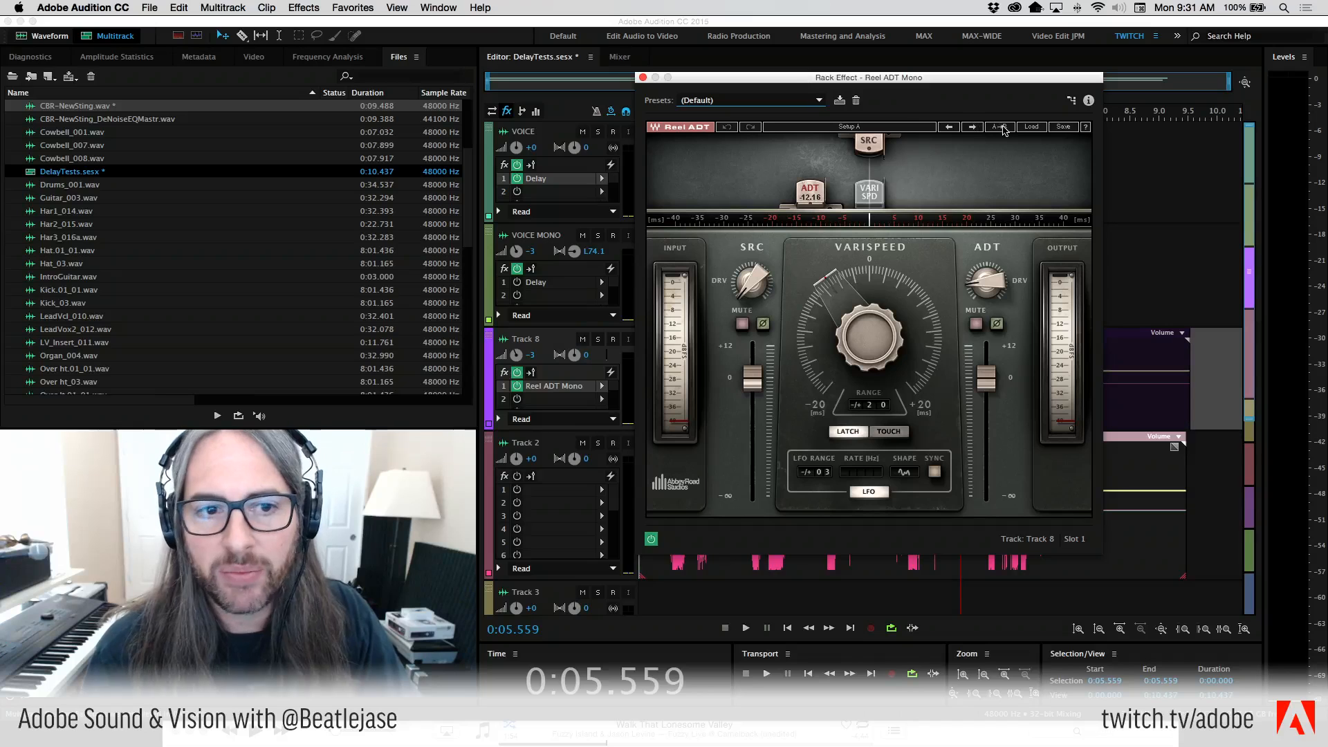
drag(916, 81, 406, 87)
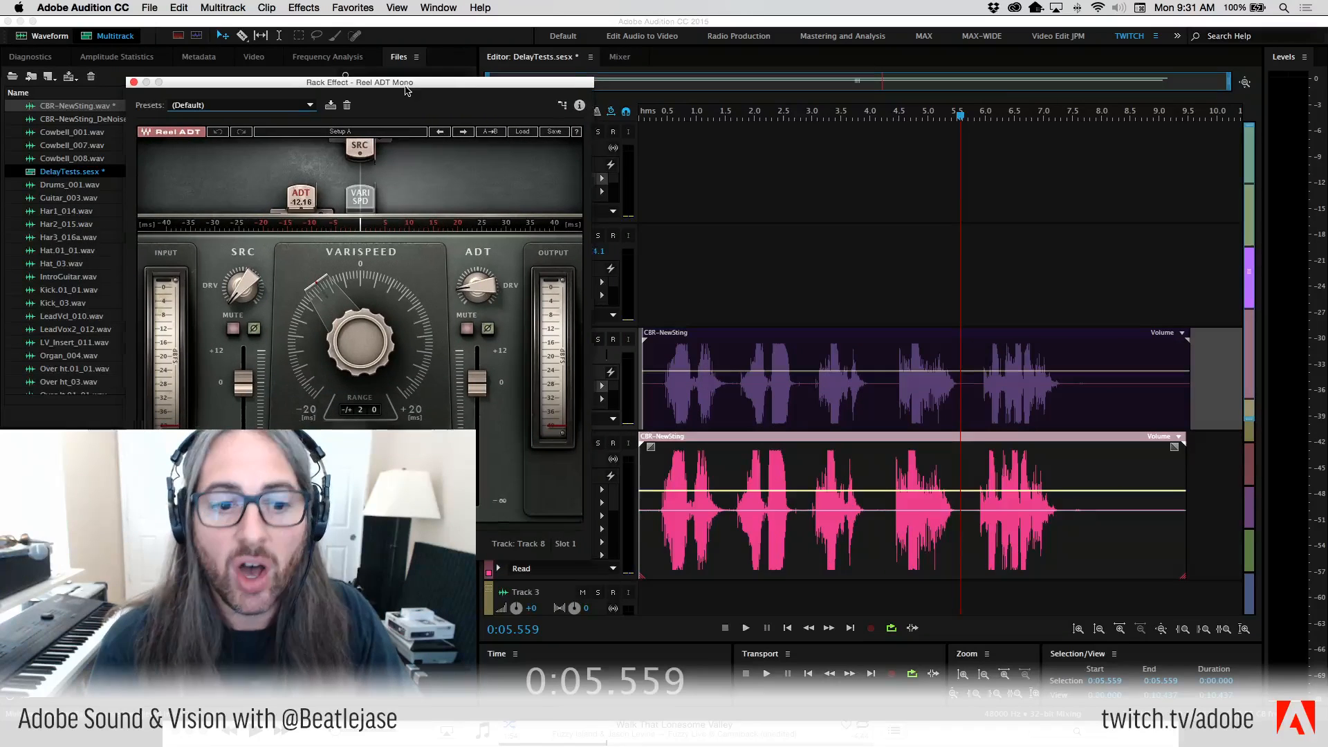
click(598, 339)
drag(663, 119, 658, 118)
drag(490, 91, 1103, 99)
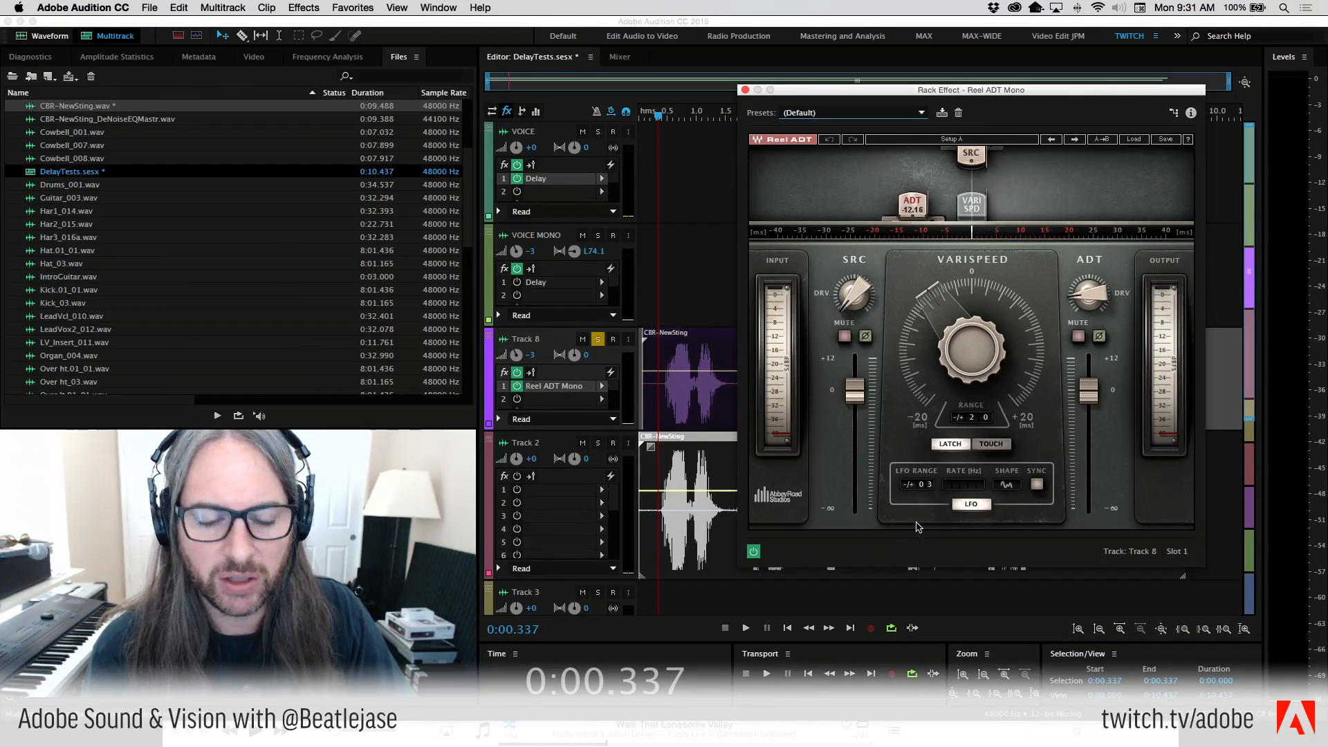
key(space)
key(space)
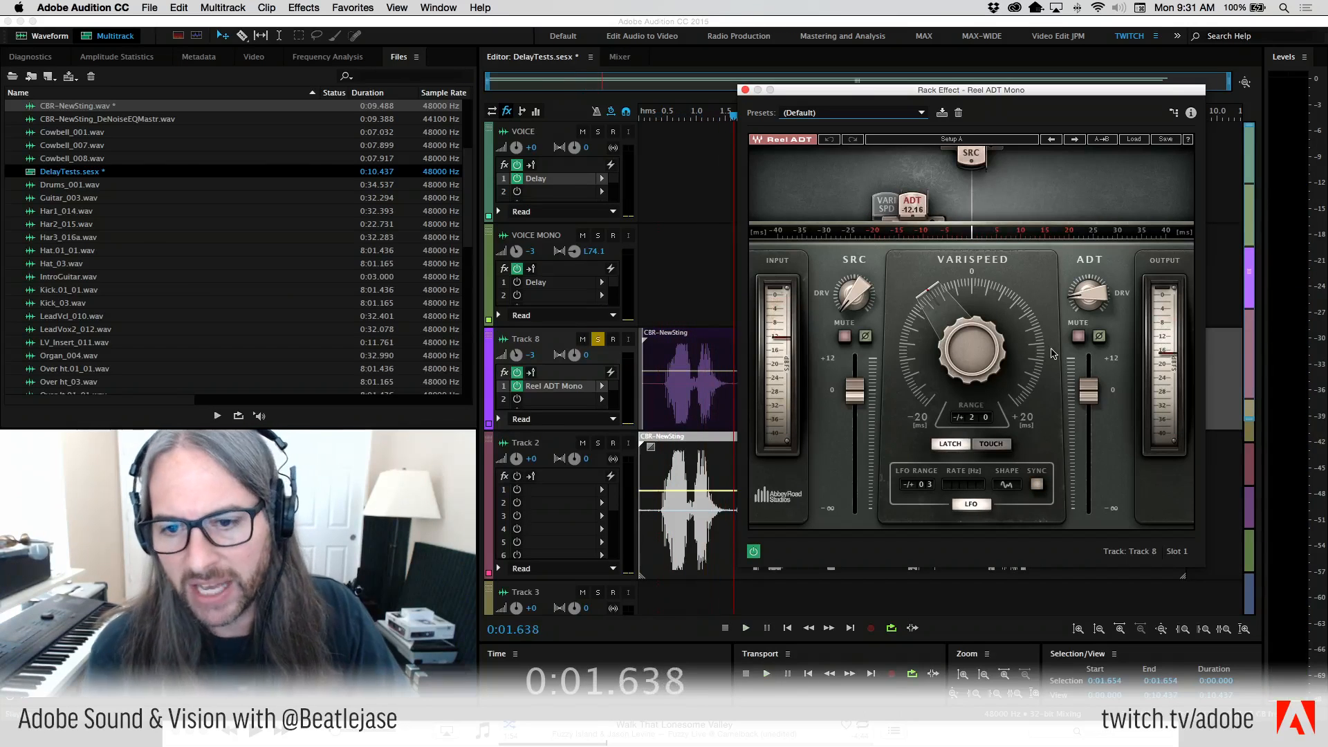
Load the Subtle Vocal ADT factory preset in Track 8's Reel ADT Mono effect.
drag(1092, 296, 1090, 304)
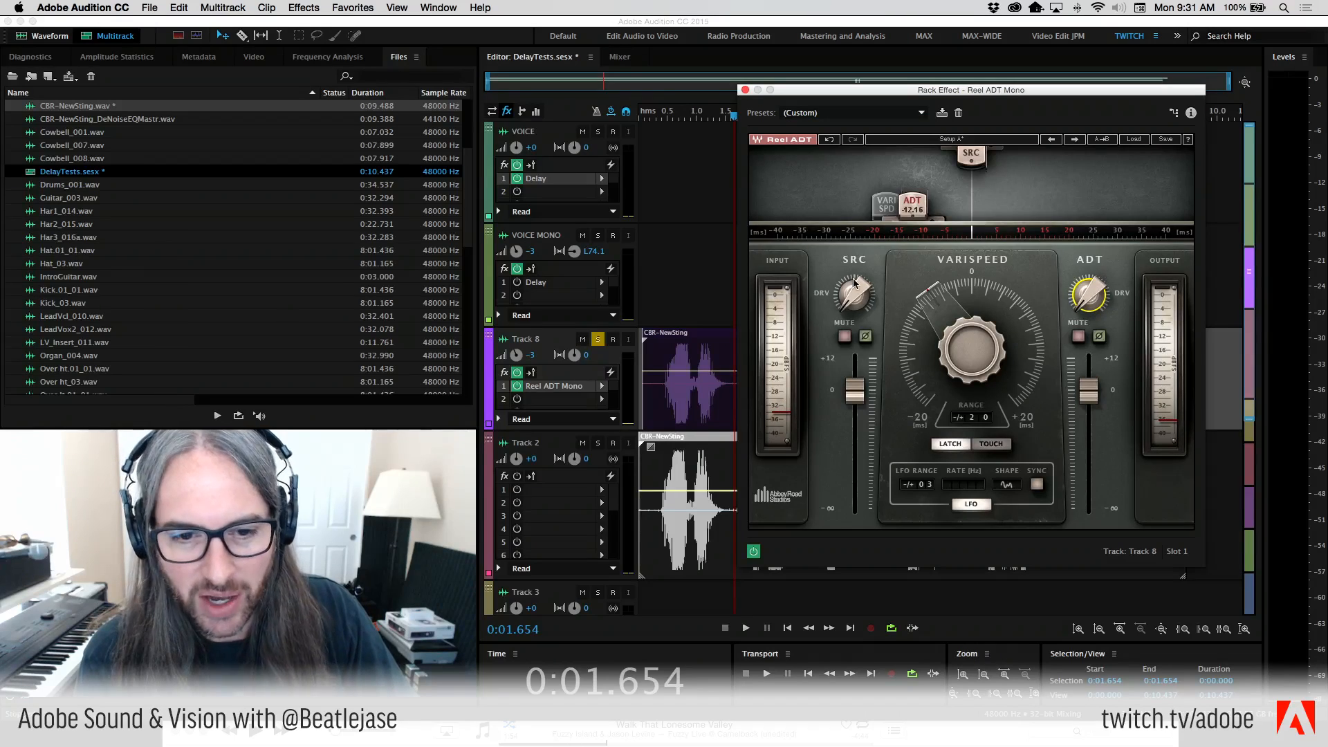
click(1138, 140)
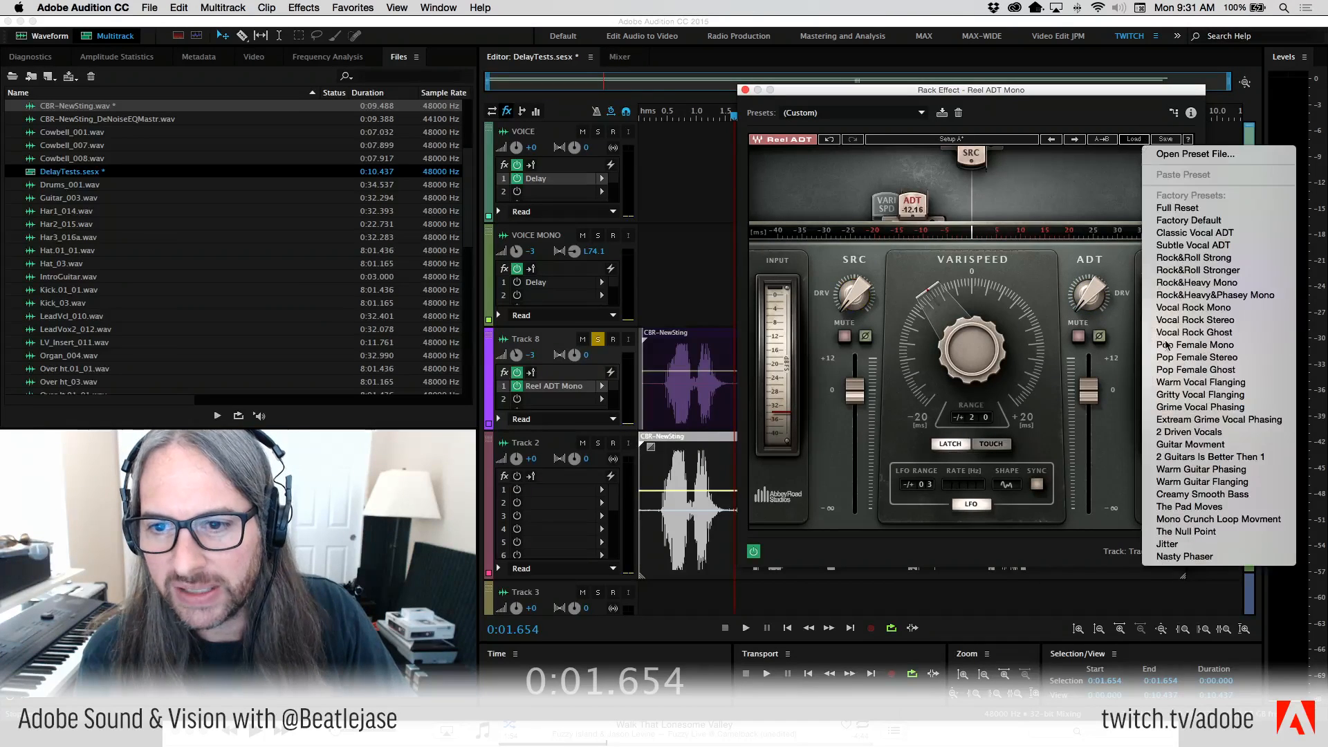
click(1212, 245)
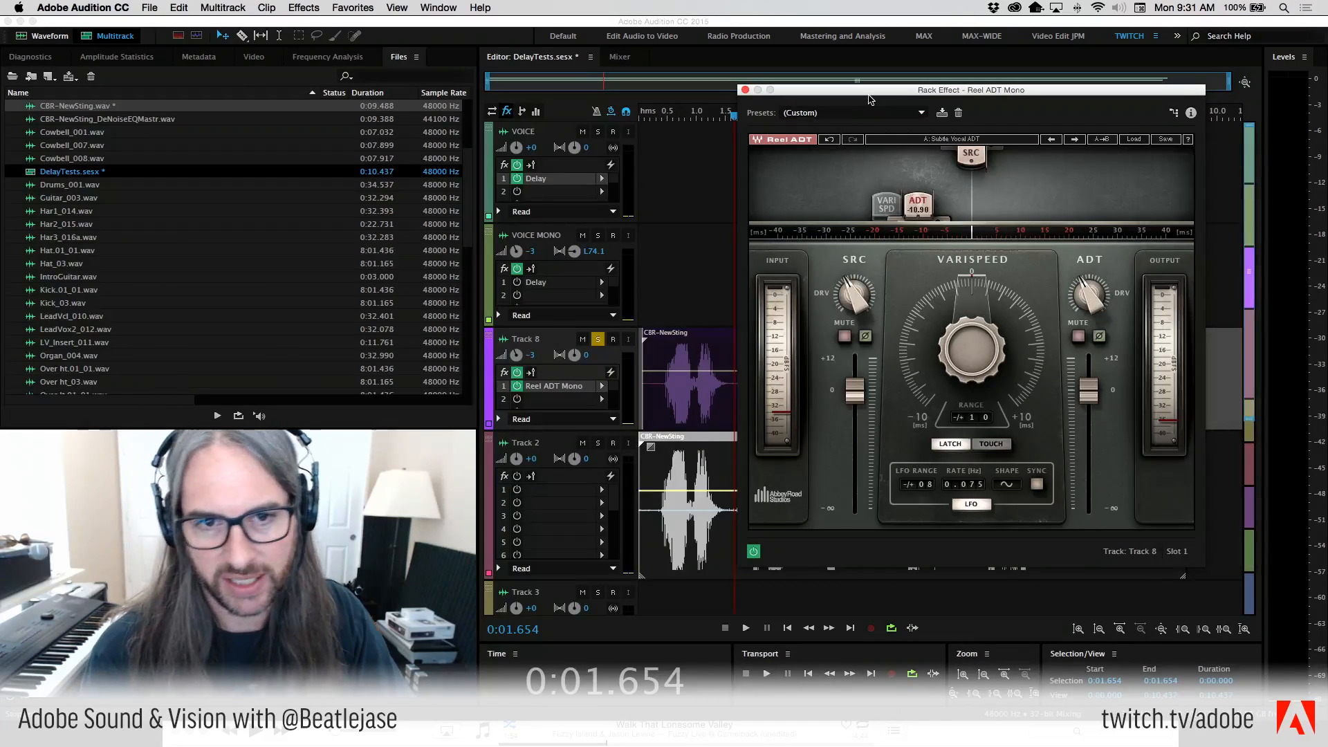
Raise Track 8's volume to +9.9 while playing the soloed voice from 0:01.654.
key(space)
drag(516, 356, 548, 354)
key(space)
Adjust the ADT and SRC drive knobs in Reel ADT Mono and play Track 8 from 0:03.714.
drag(1098, 295, 1099, 318)
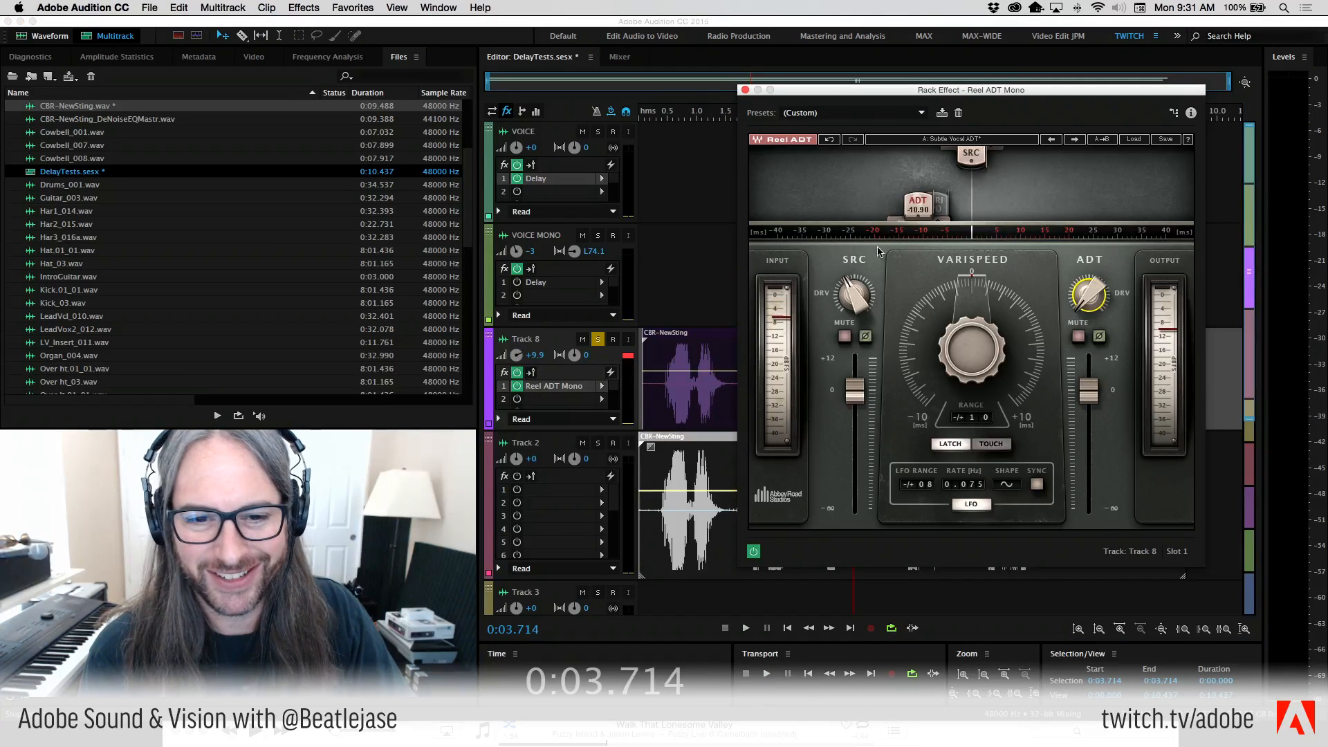
drag(855, 296, 855, 276)
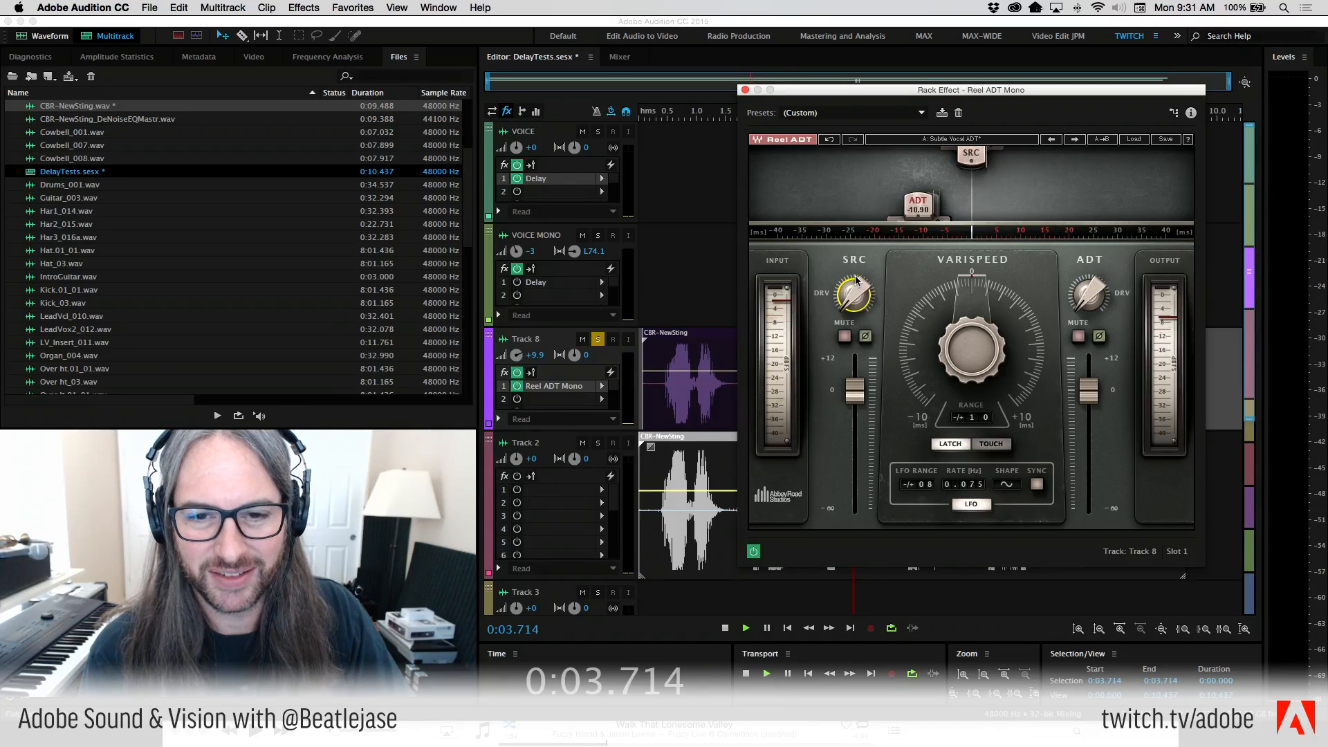
key(space)
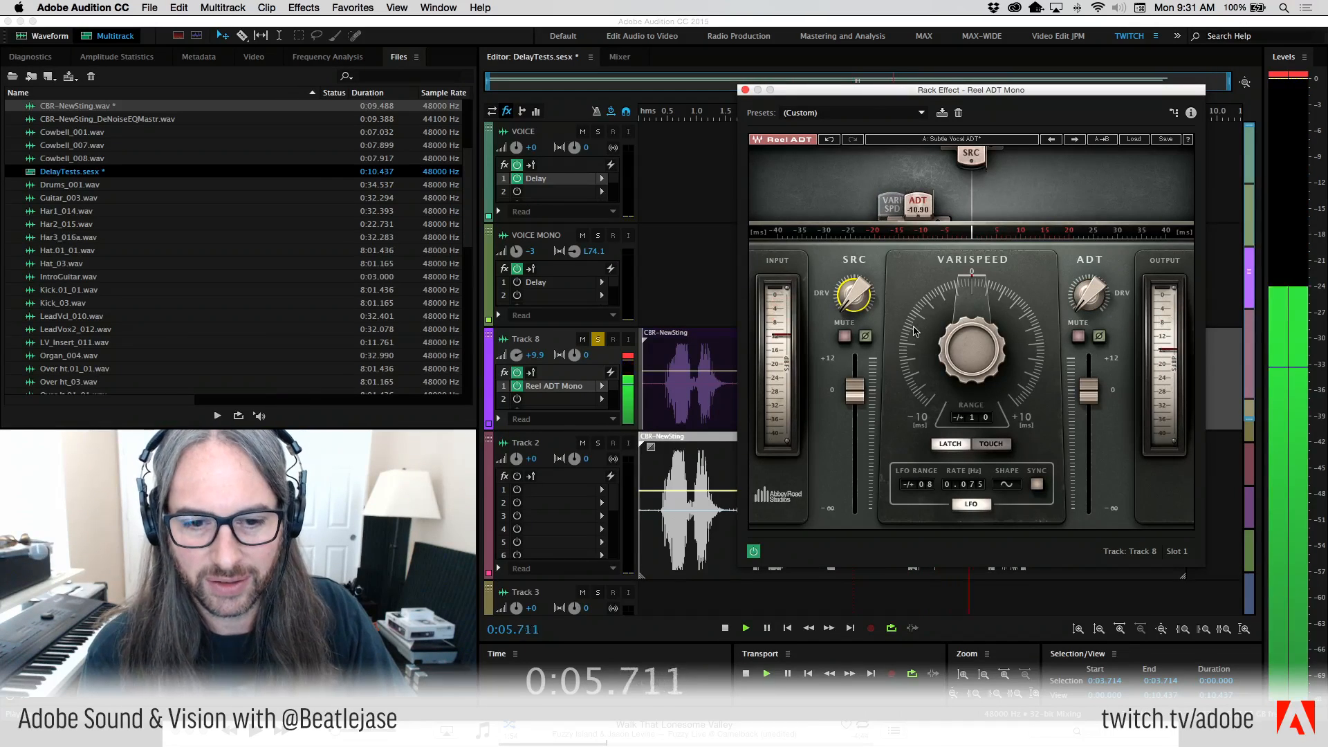
key(space)
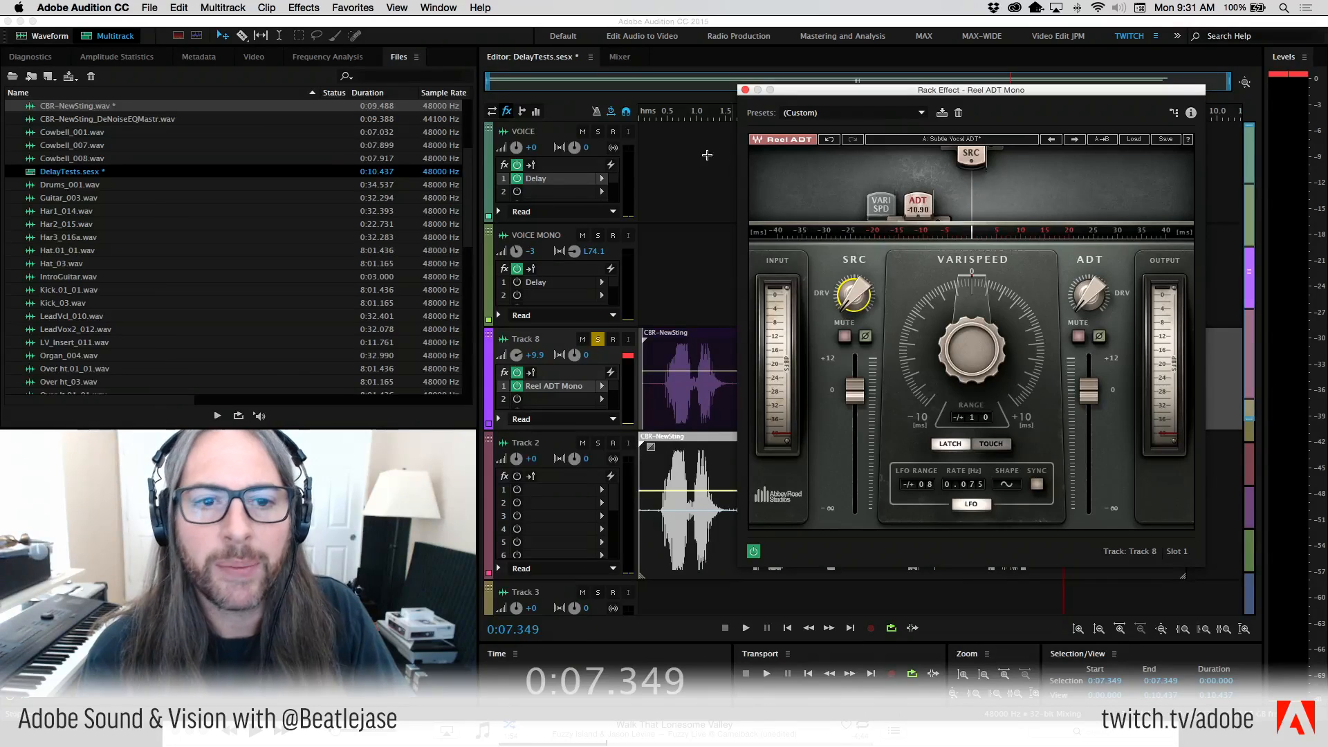
Close the Reel ADT Mono window and switch the solo from Track 8 to Track 2.
click(745, 89)
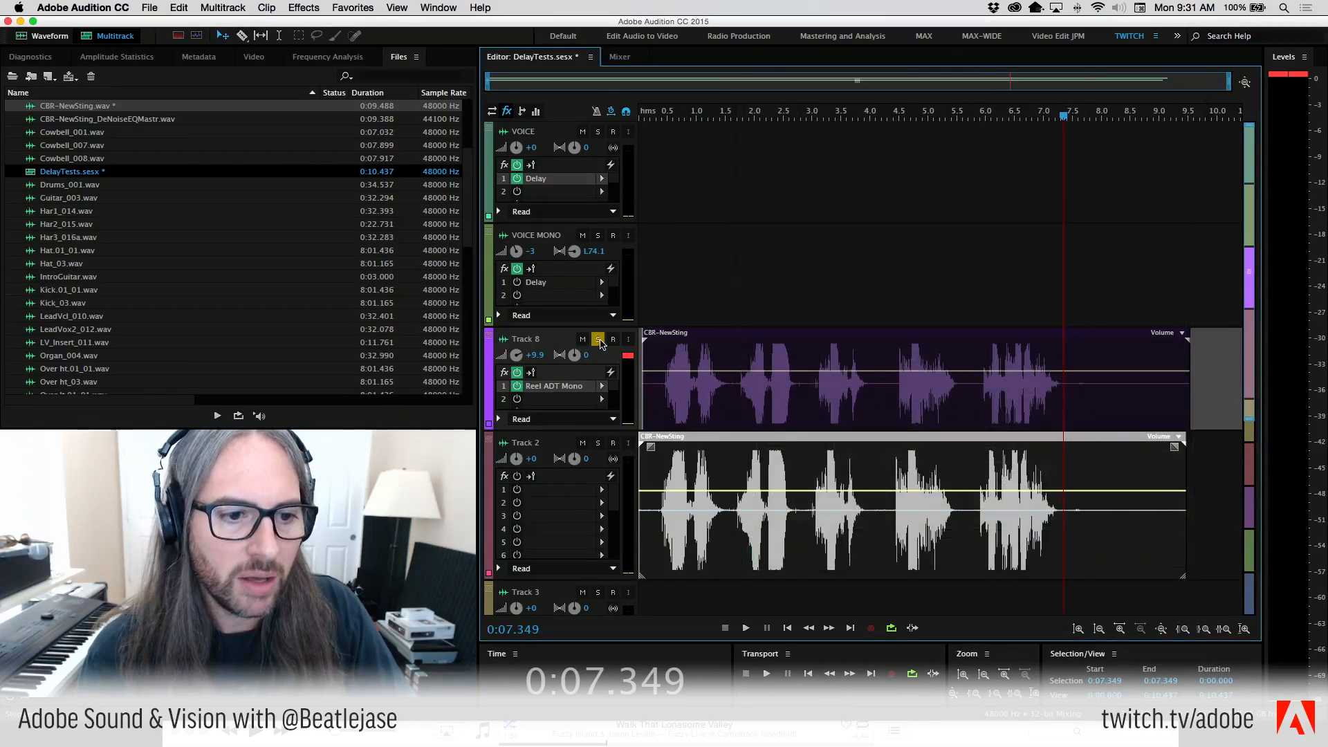
click(597, 339)
click(599, 443)
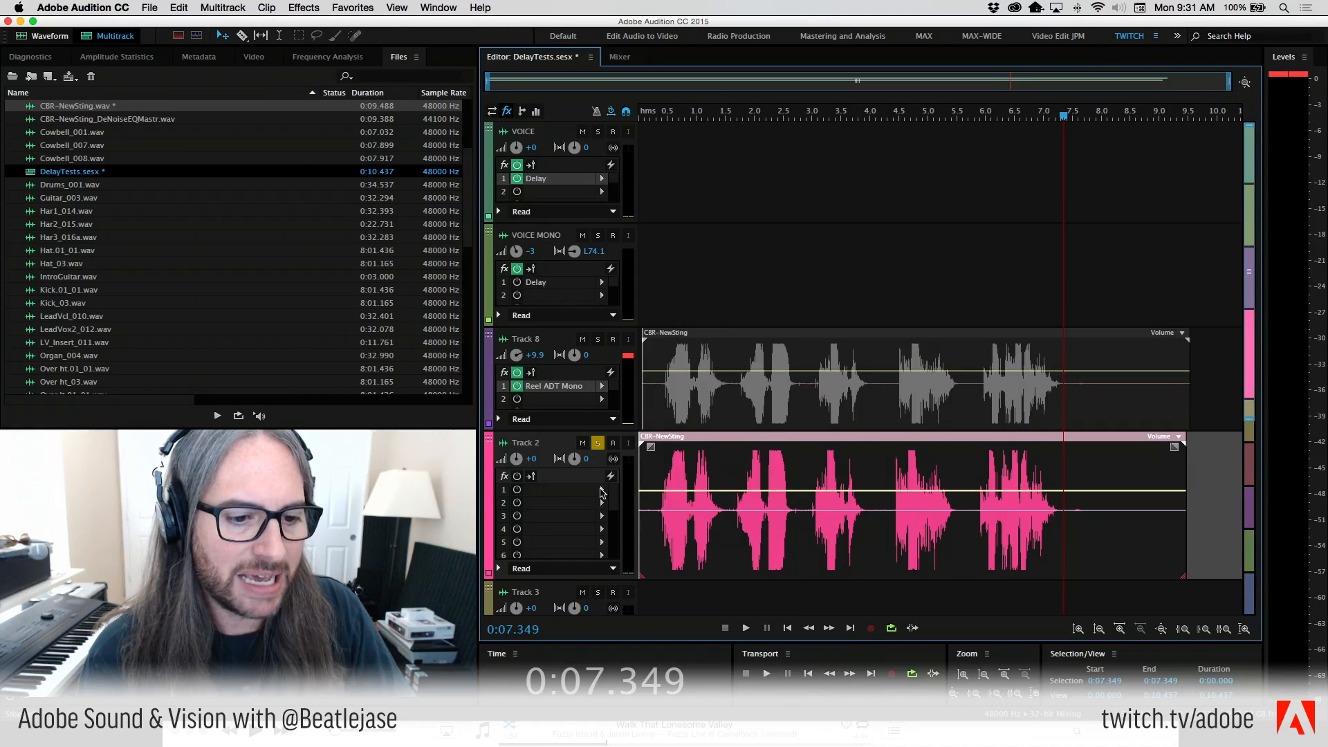
Insert the Waves VST3 Reel ADT Stereo effect in Track 2's first effect slot and move its window off the track controls.
click(602, 489)
mouse_move(724, 676)
mouse_move(827, 717)
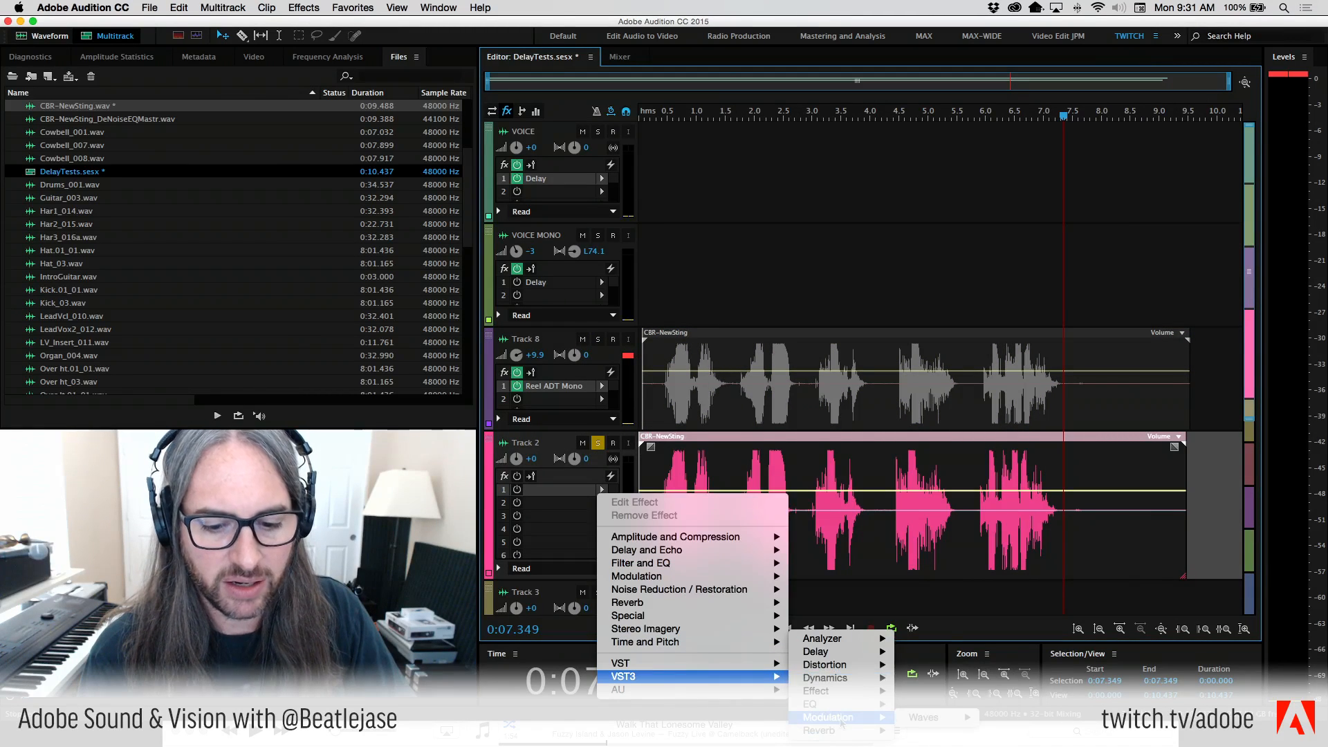
mouse_move(927, 717)
click(1116, 680)
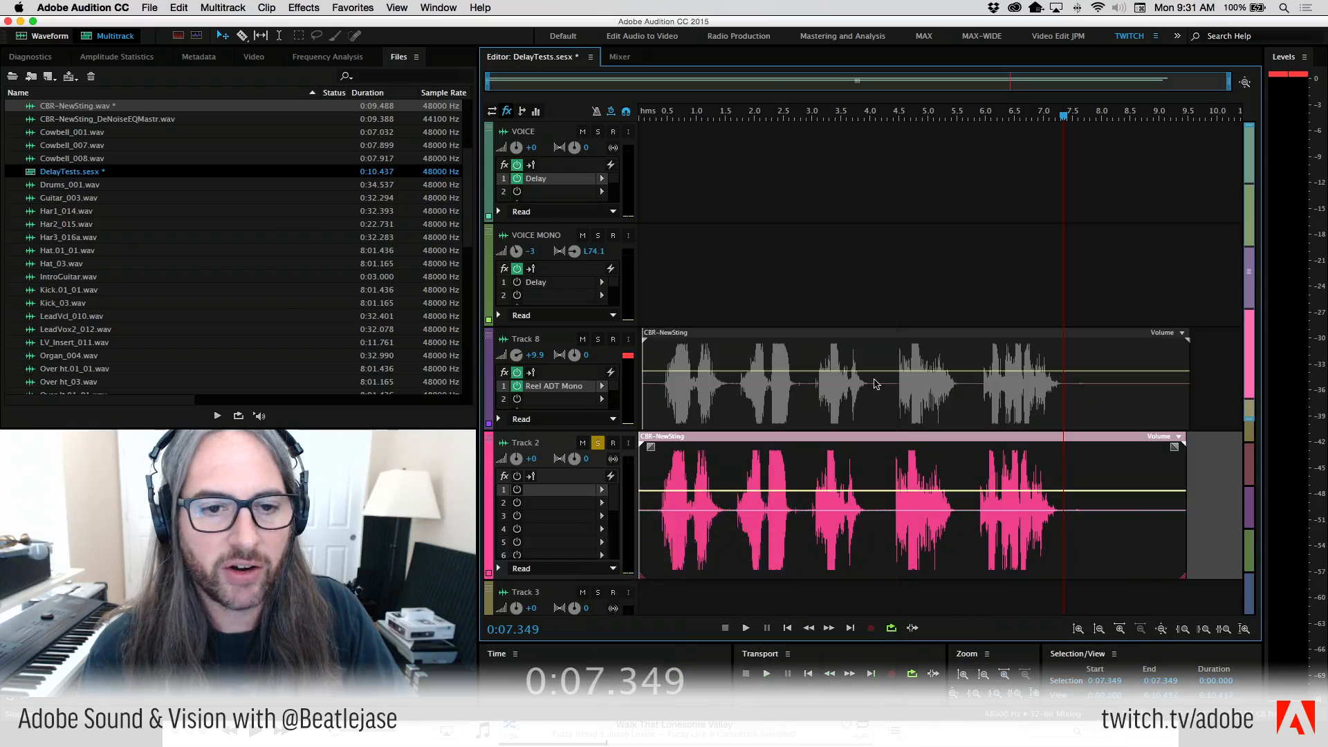
drag(822, 134, 1117, 23)
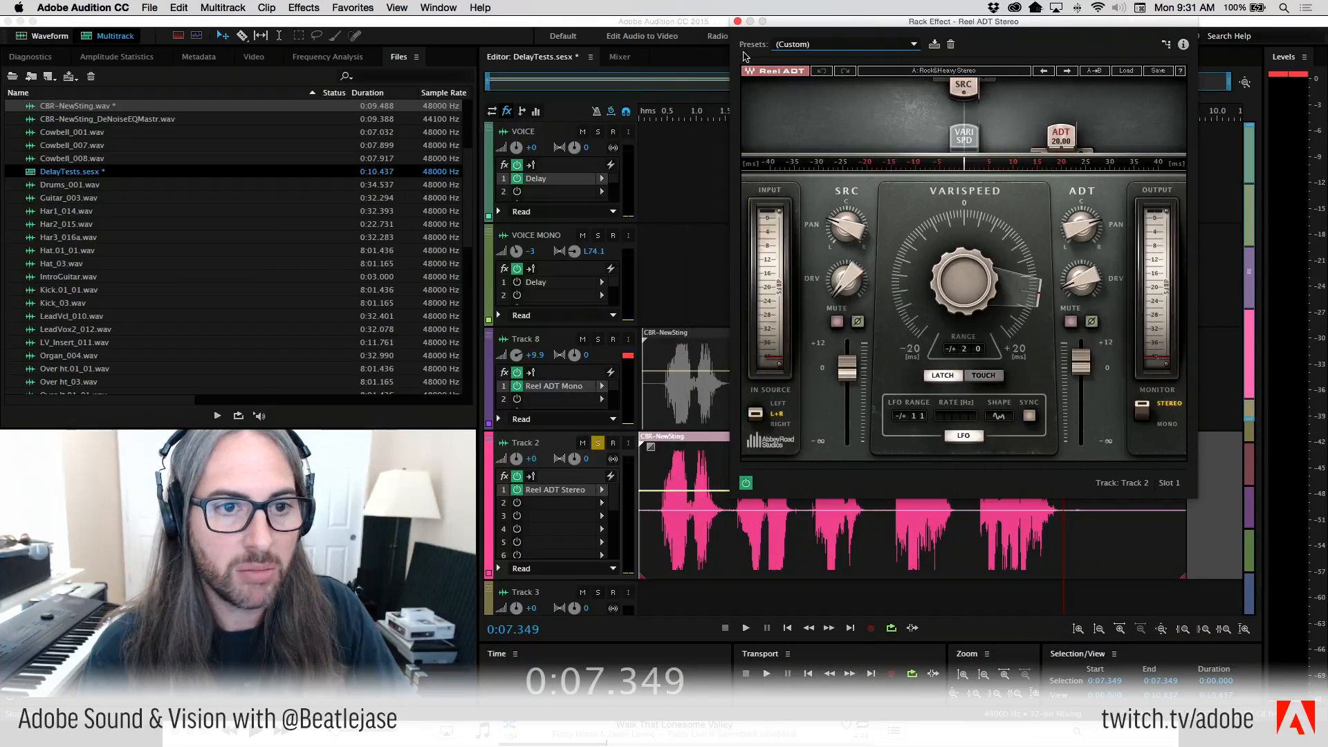
Load the Subtle Vocal ADT factory preset in Reel ADT Stereo and play Track 2 from 0:00.232.
click(651, 115)
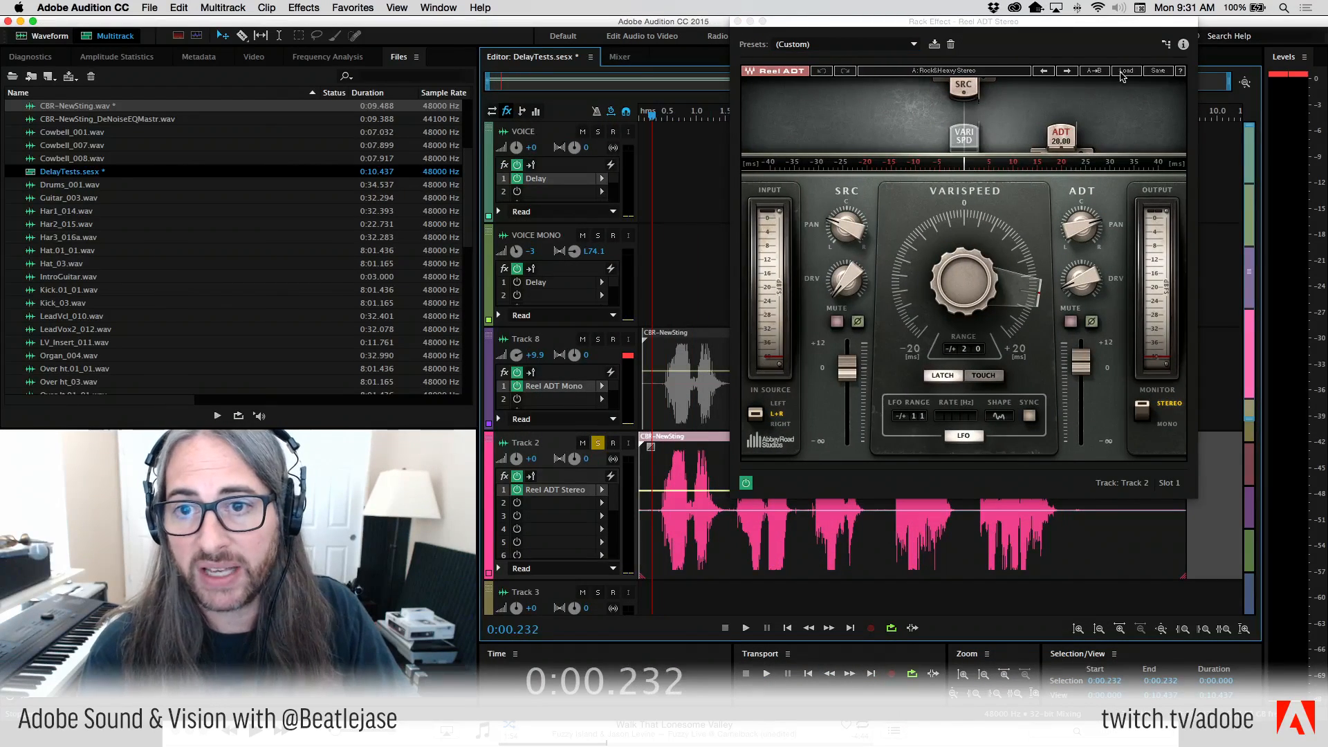
click(1126, 71)
click(1169, 175)
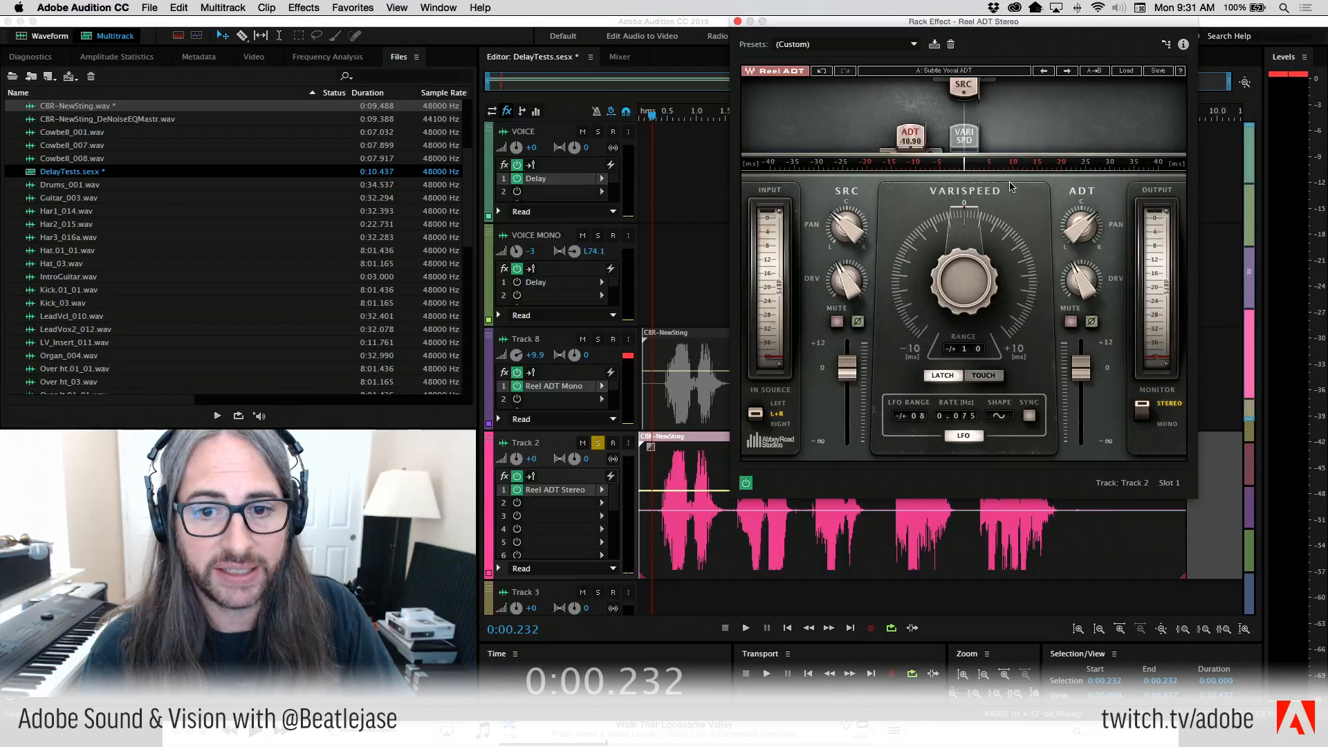
key(space)
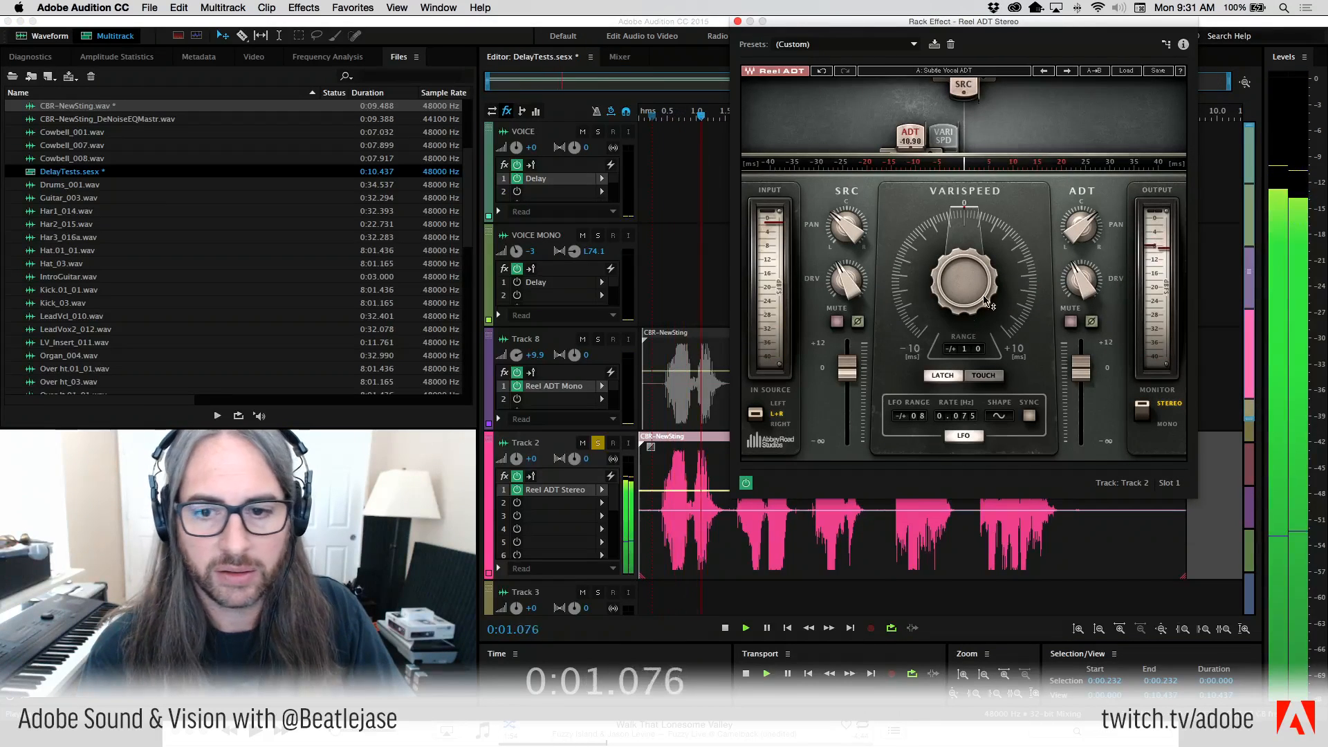
Lower the ADT and SRC drive in Reel ADT Stereo and adjust both channels' pan knobs while Track 2 plays.
drag(1077, 274, 1077, 325)
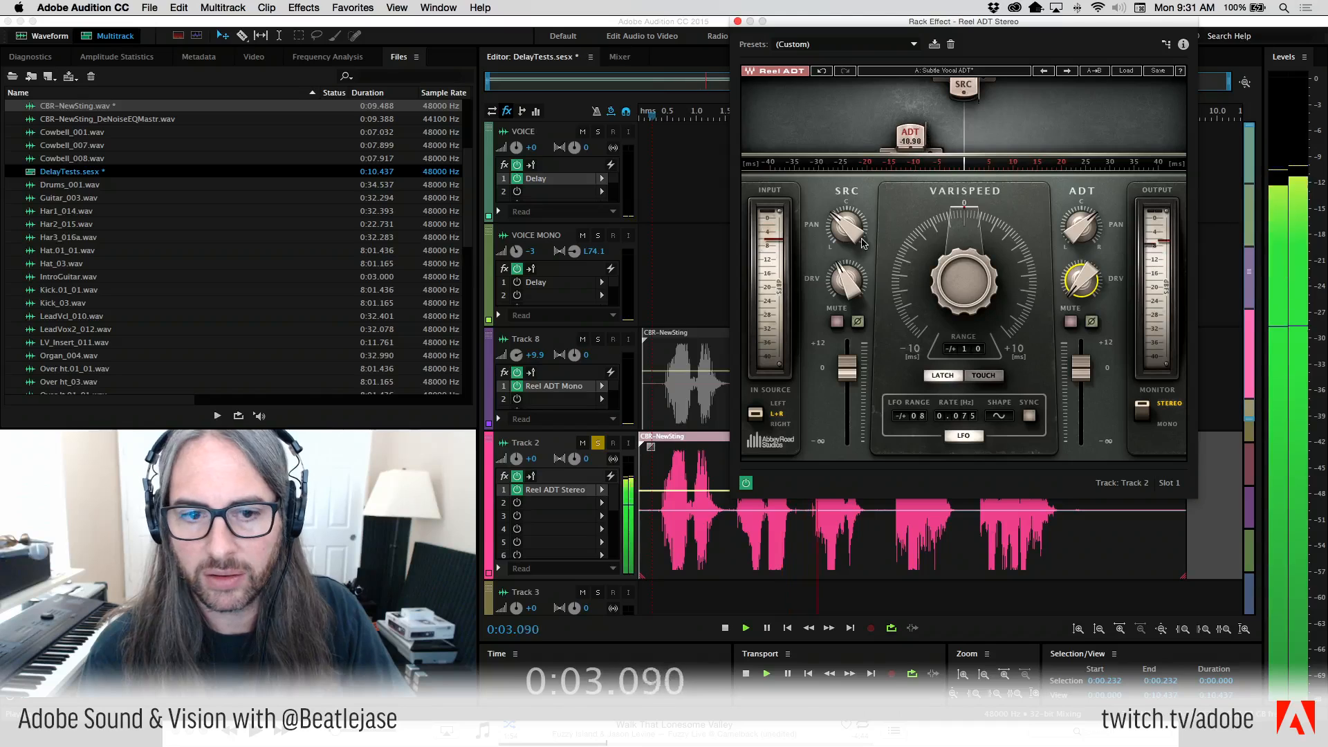
drag(845, 279, 845, 330)
drag(846, 225, 846, 239)
drag(1082, 226, 1082, 217)
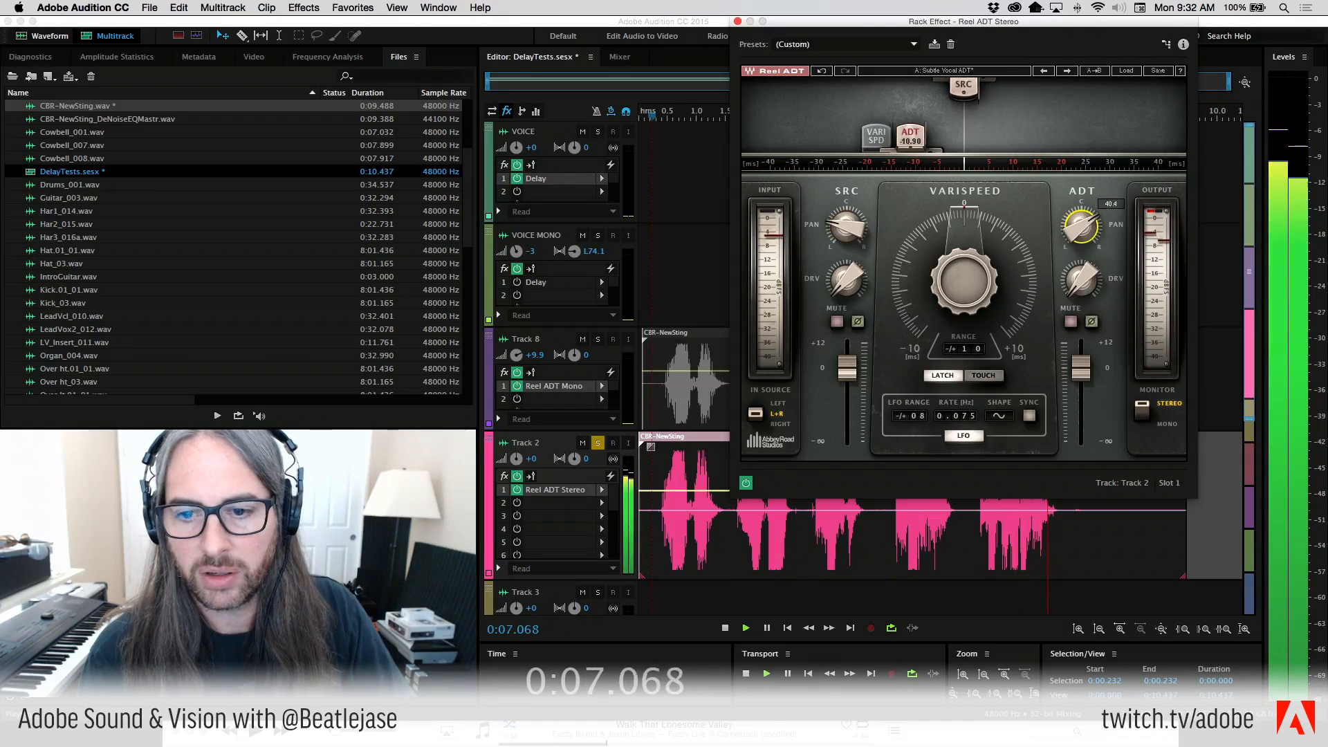
Lower the ADT and SRC level faders slightly, with SRC at -4.1, and play Track 2 from 0:00.353.
key(space)
drag(1075, 370, 1079, 380)
drag(847, 371, 848, 378)
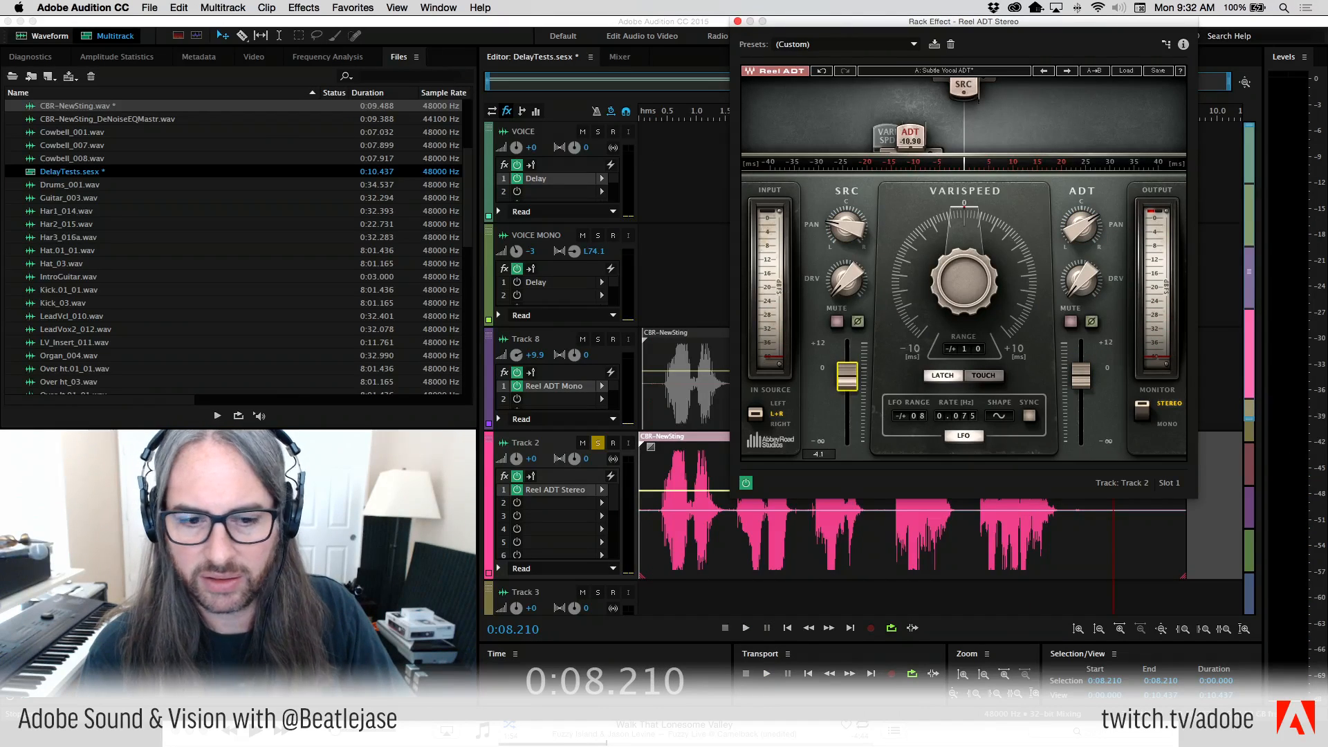
key(space)
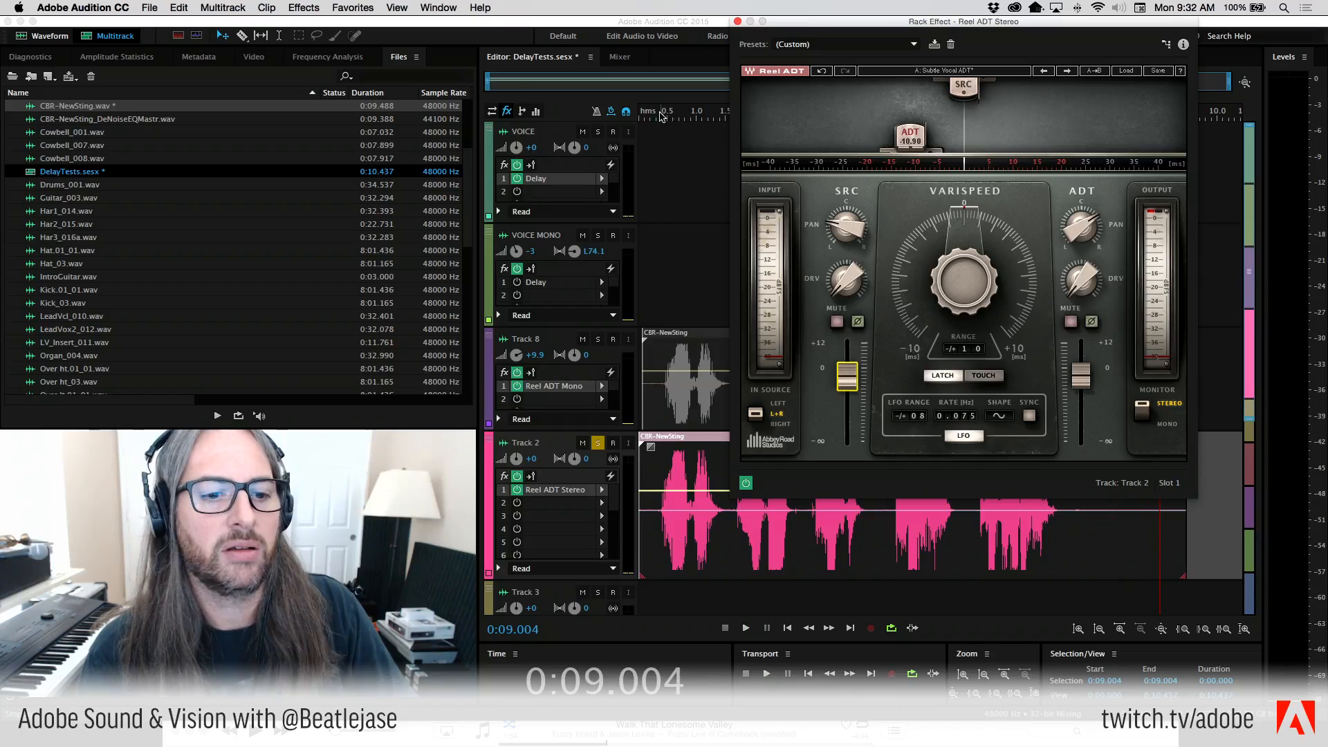
click(660, 118)
click(660, 117)
key(space)
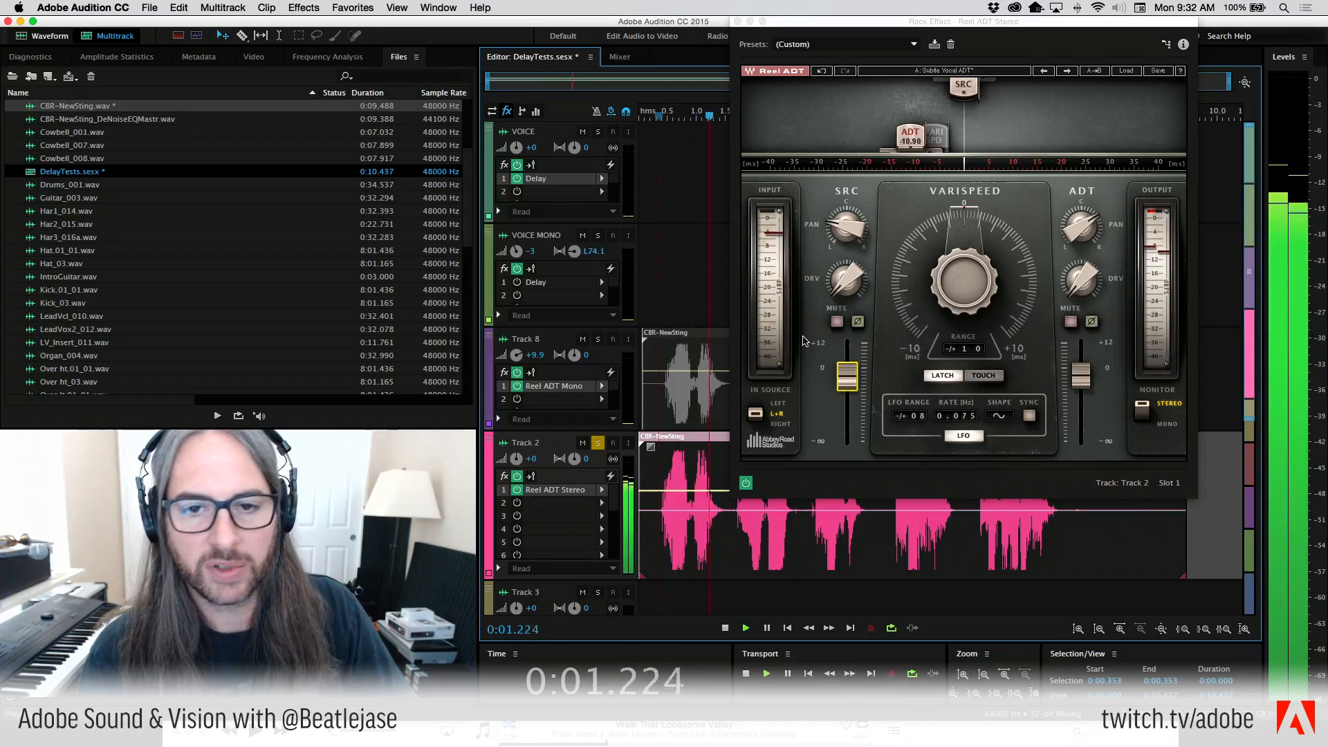
Load the Rock&Roll Strong factory preset in Reel ADT Stereo and audition Track 2 from 0:00.335.
click(1138, 72)
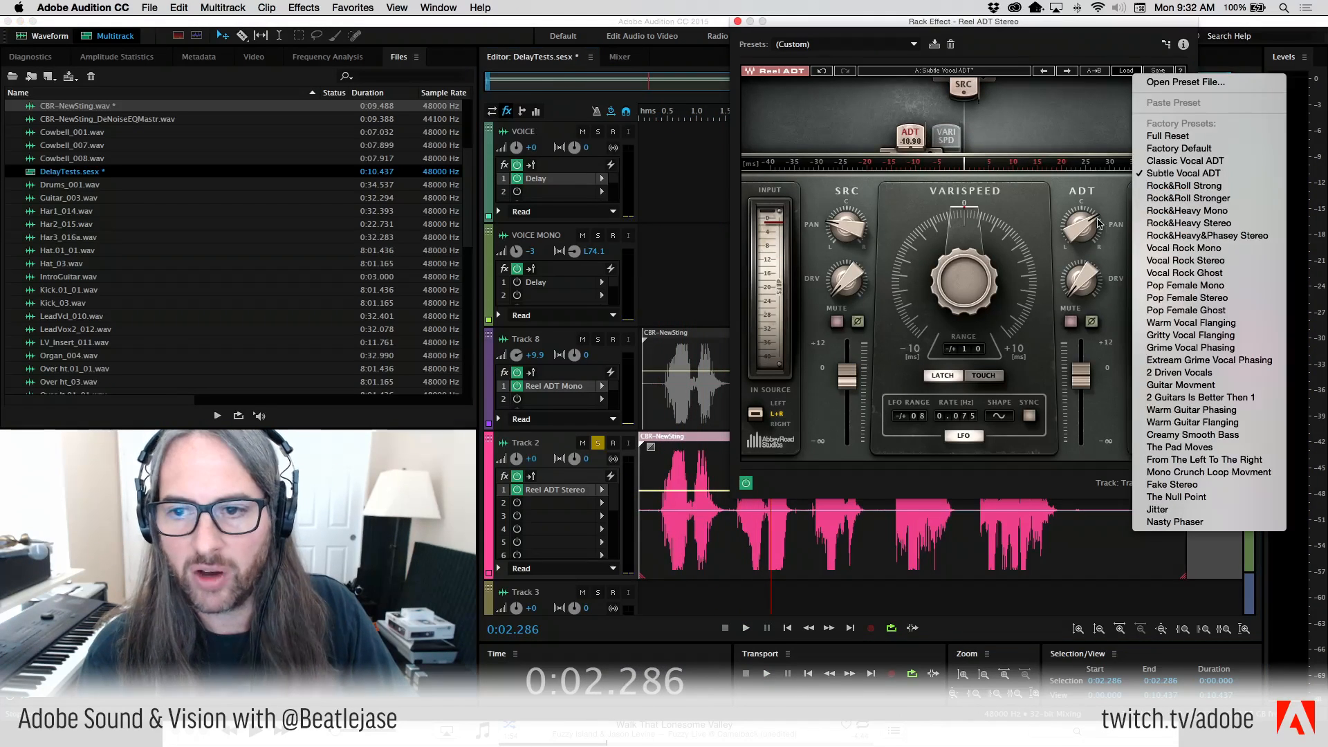
click(1216, 187)
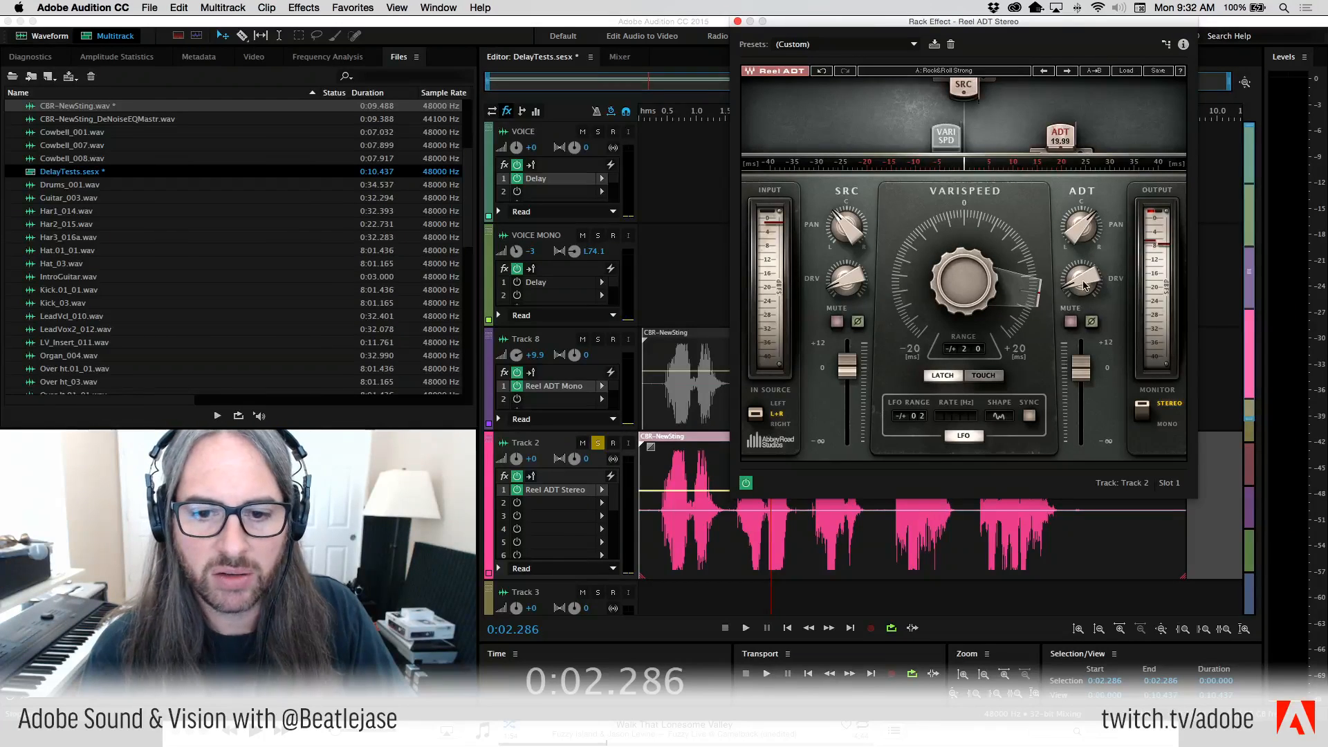
click(654, 118)
drag(654, 124, 658, 124)
key(space)
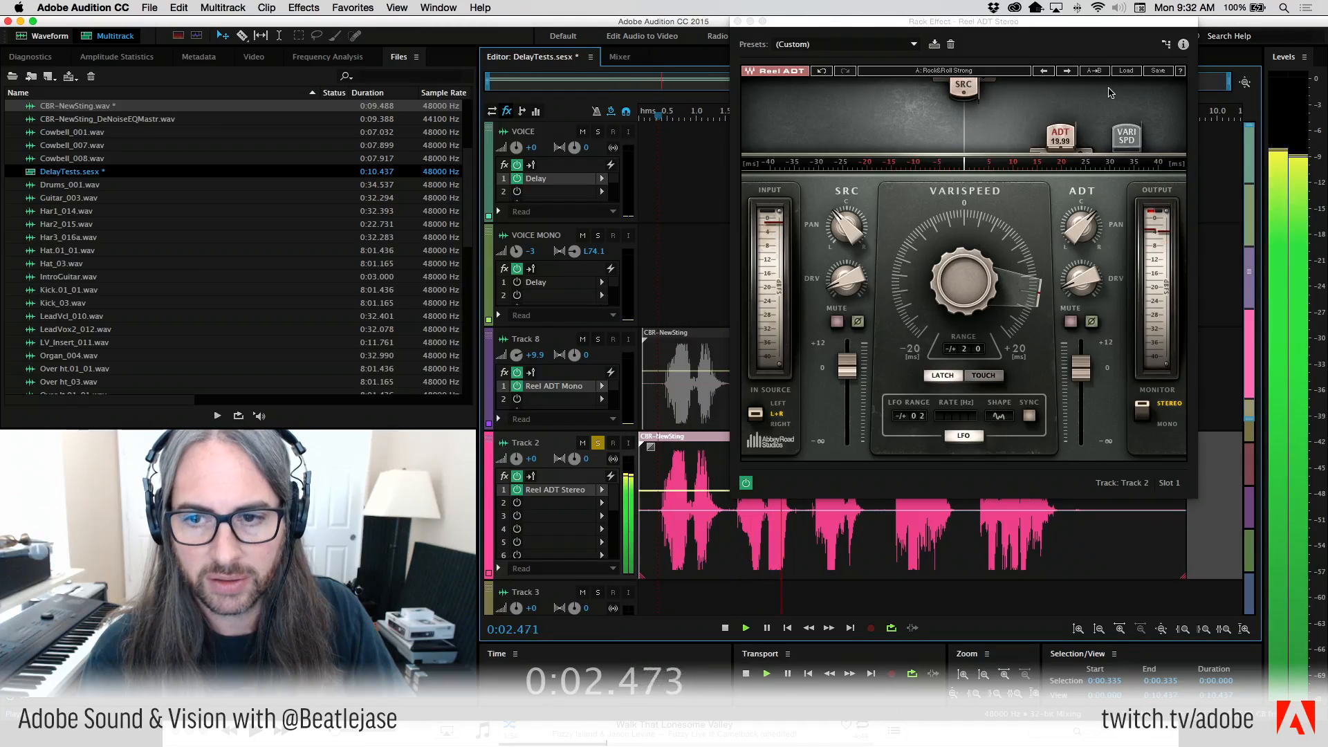
key(space)
Load the Classic Vocal ADT factory preset in Reel ADT Stereo and audition Track 2 from 0:00.328.
click(1124, 72)
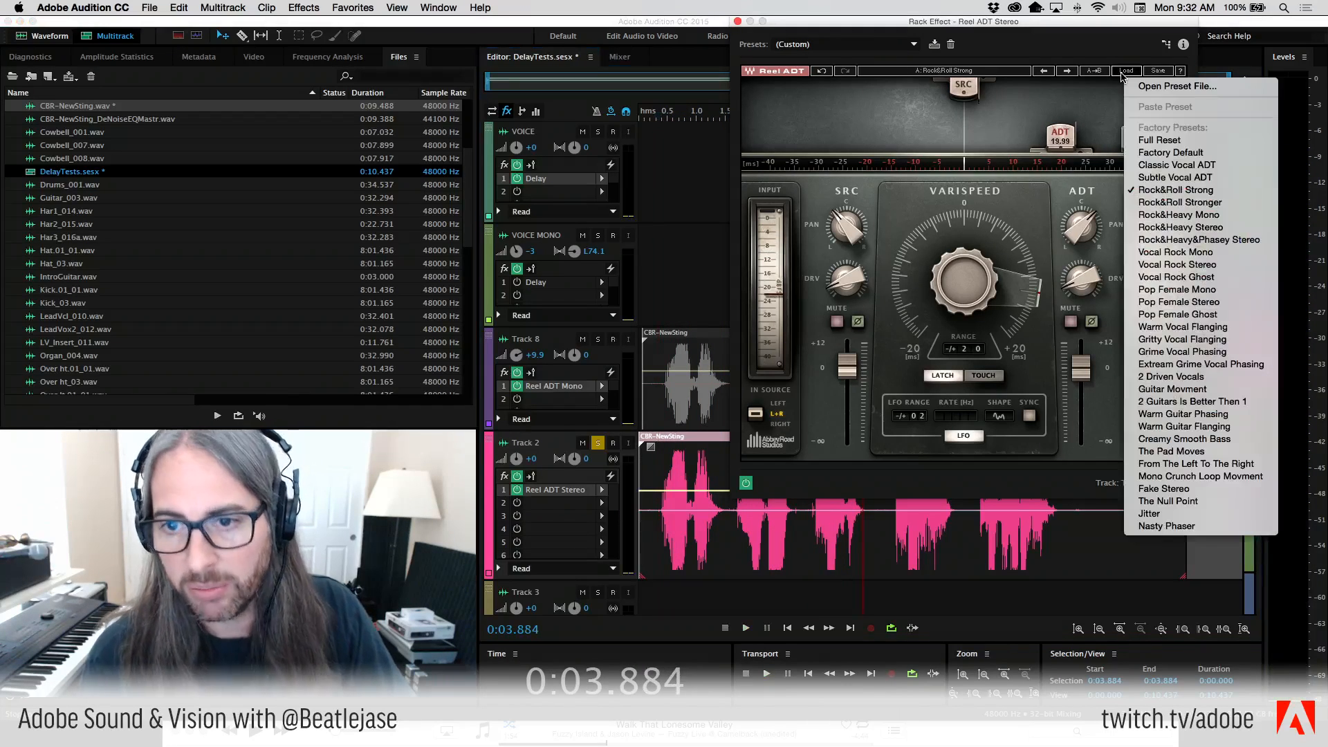
click(1204, 164)
click(658, 118)
key(space)
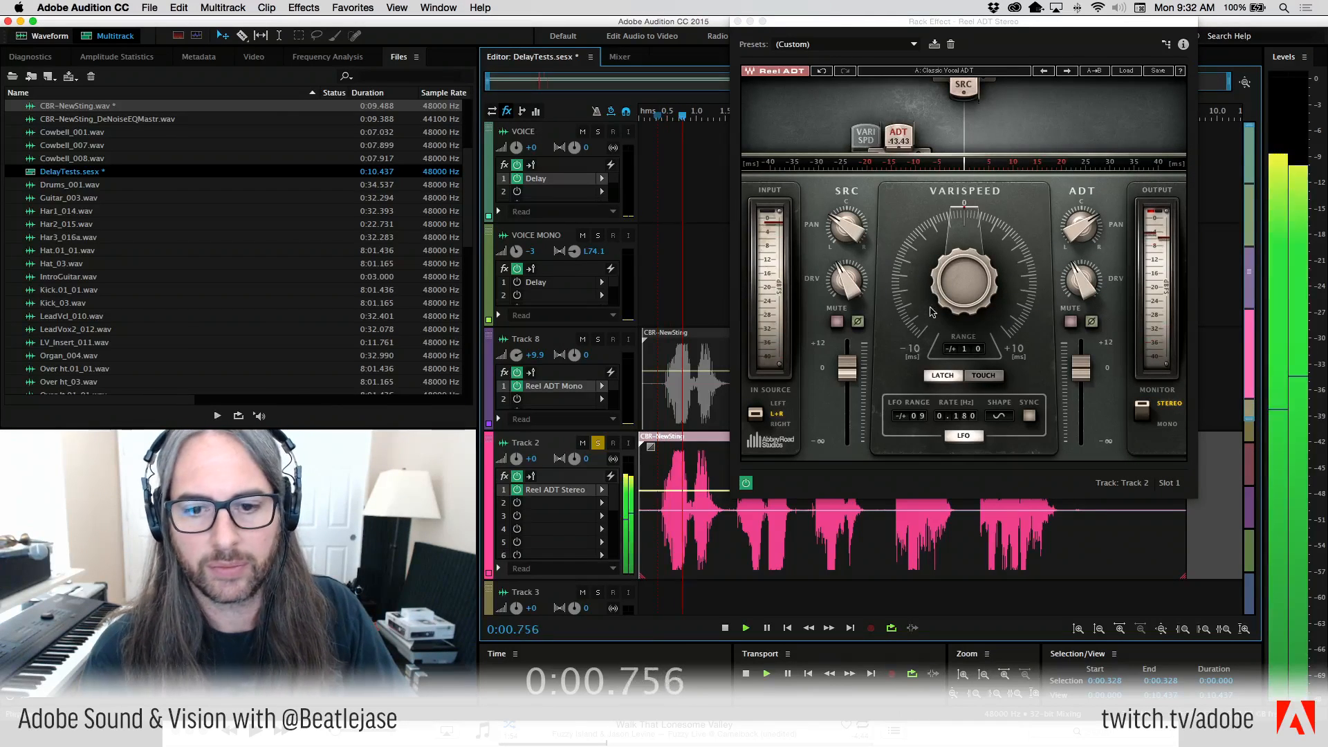
key(space)
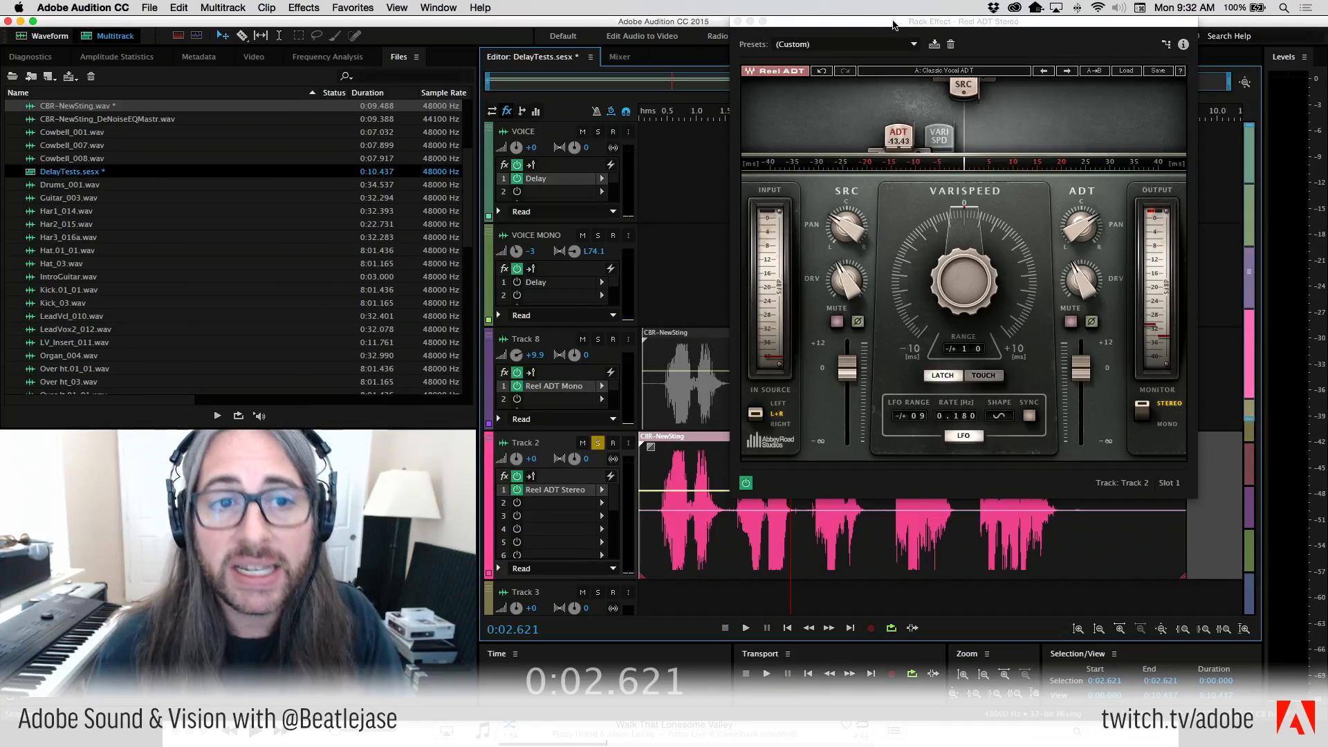
Close the Reel ADT Stereo window, unsolo Track 2 and open CBR-NewSting.wav in the Waveform editor.
click(738, 22)
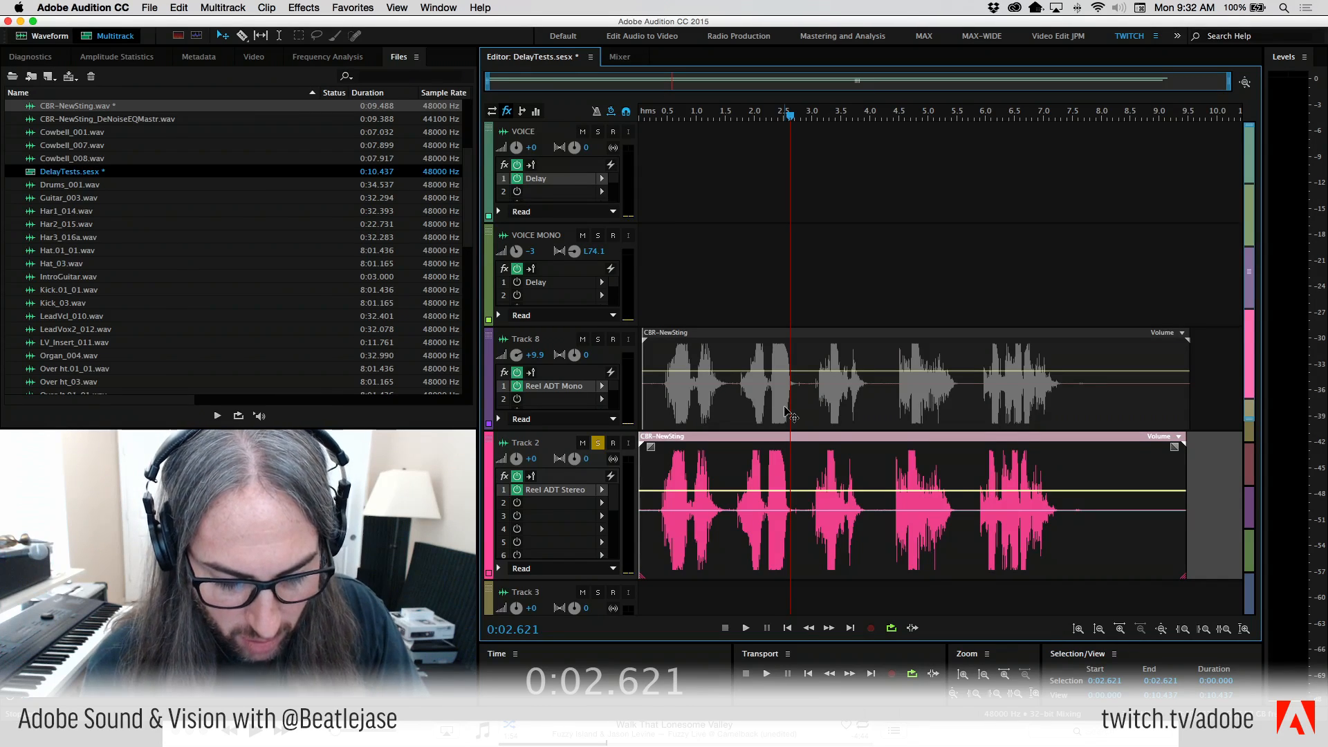
click(597, 443)
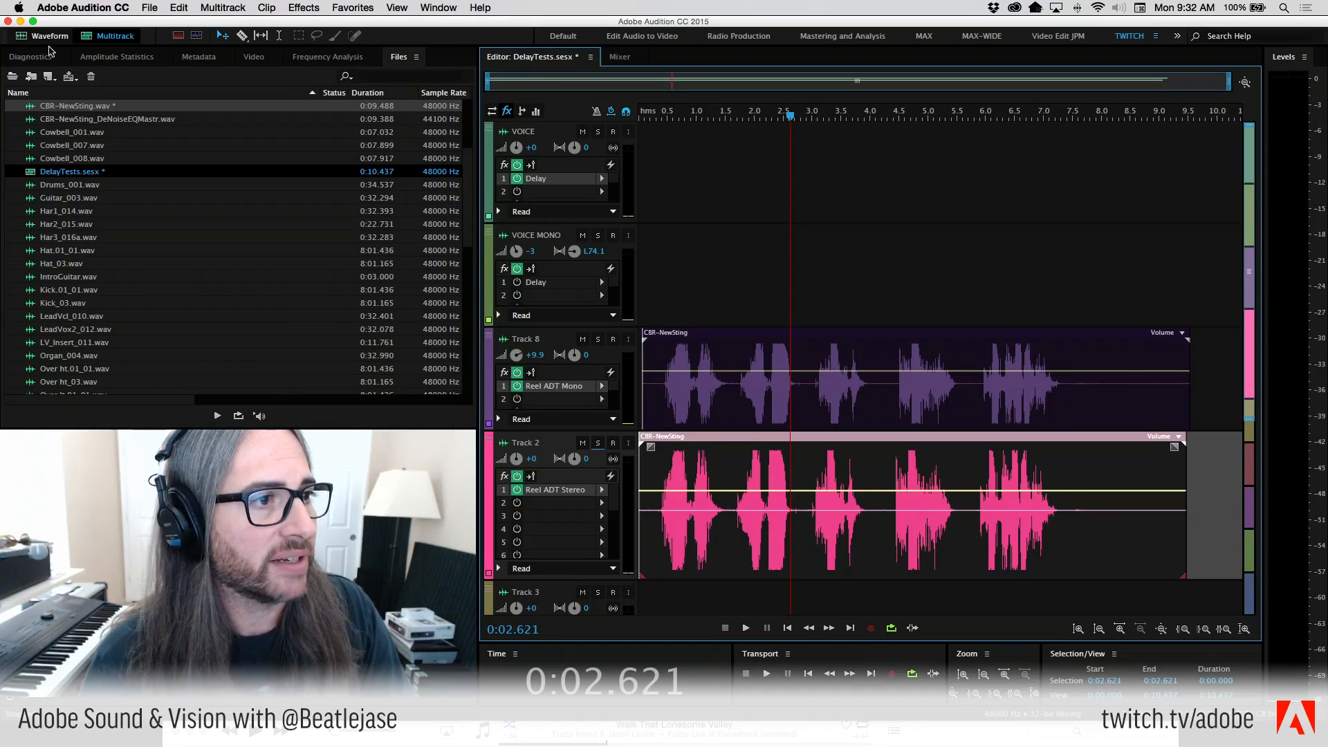
double_click(49, 107)
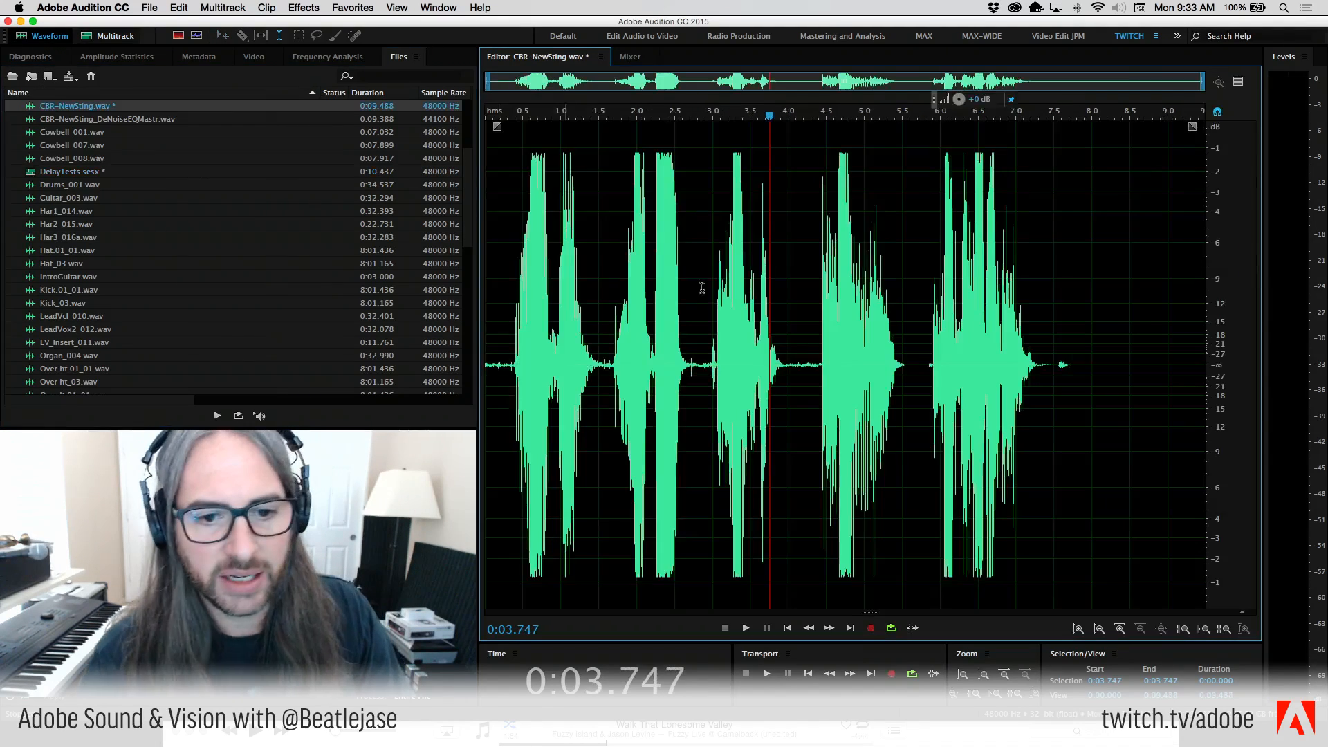
Undo the Amplify and earlier edits to CBR-NewSting.wav back to the original 44100 Hz stereo file, and place the playhead at 0:00.219.
click(621, 293)
click(182, 7)
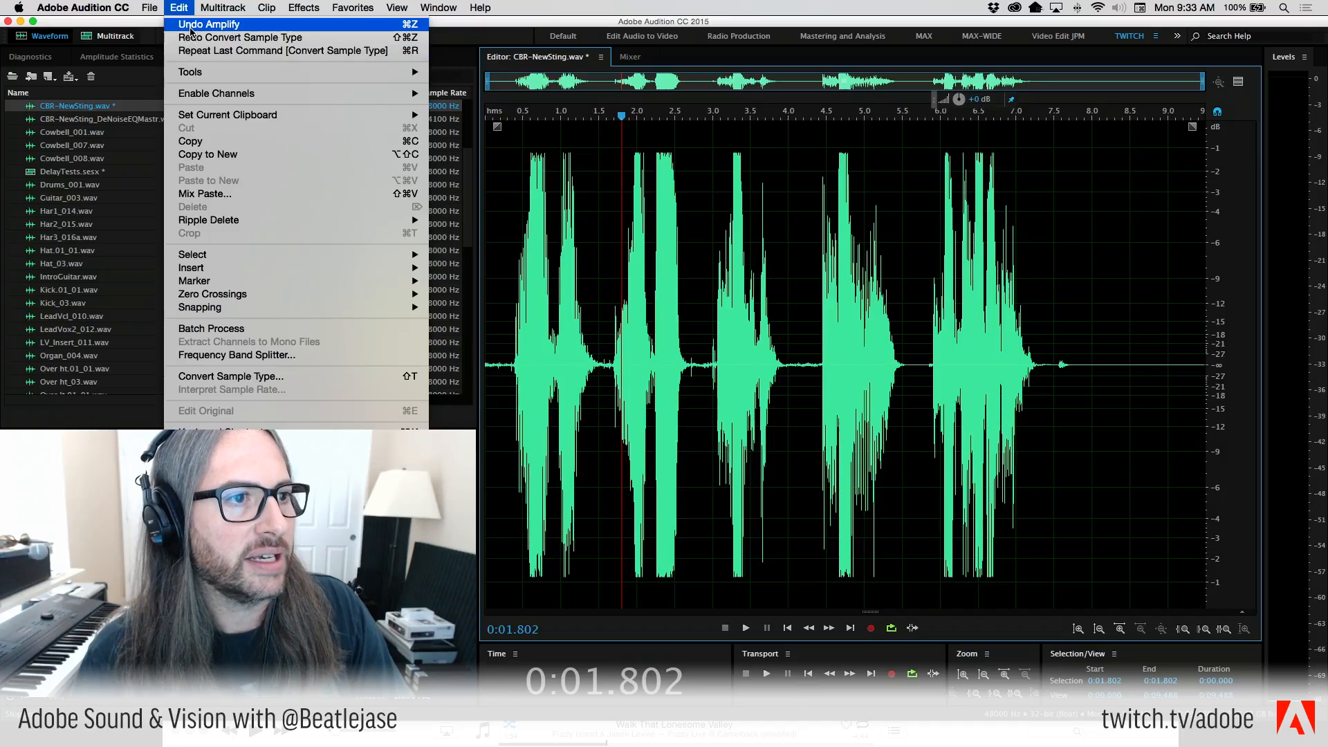
key(super+a)
click(181, 7)
click(373, 22)
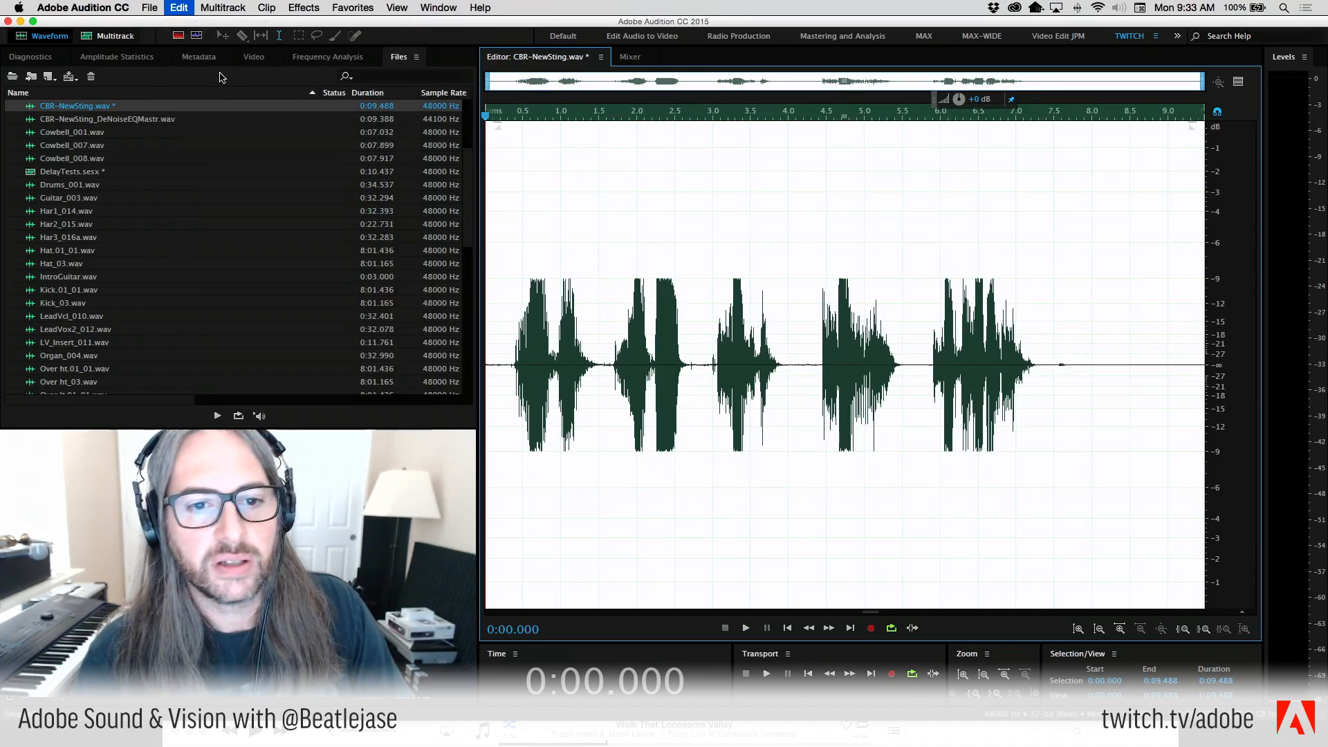
click(182, 7)
click(374, 22)
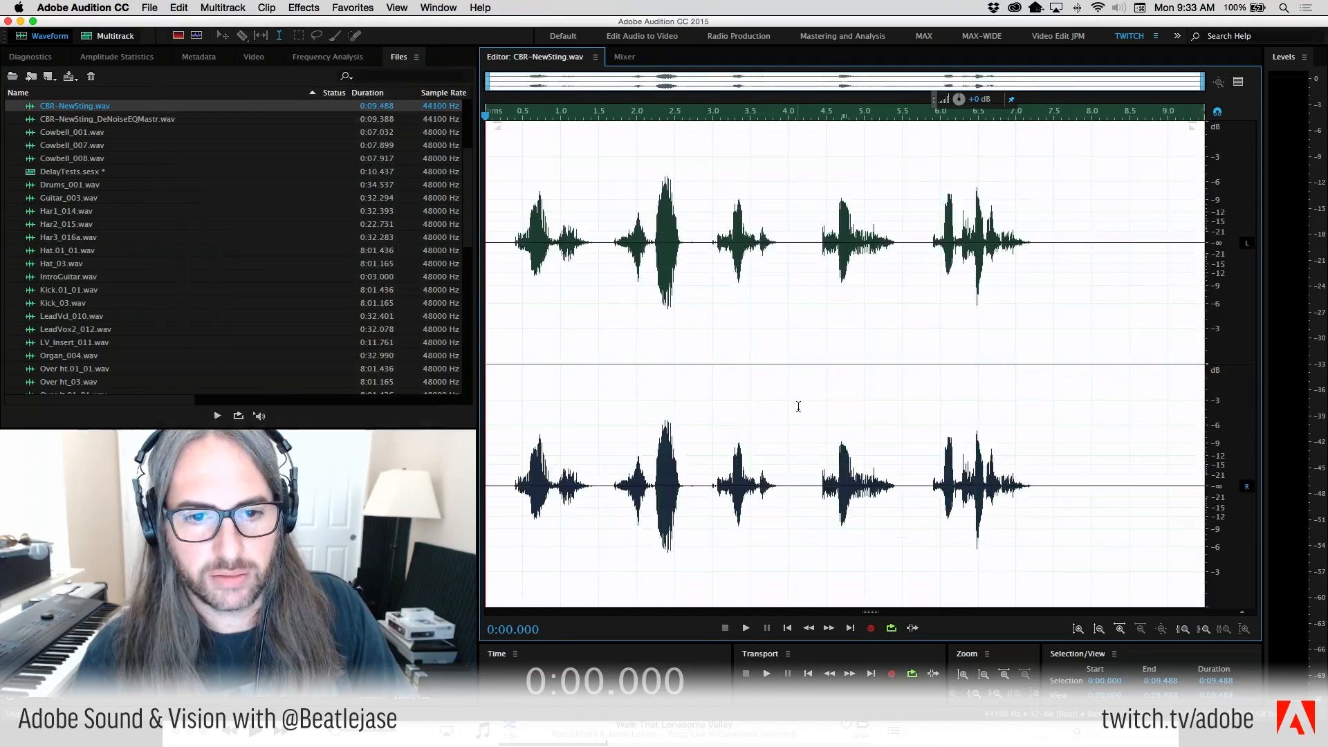
click(799, 403)
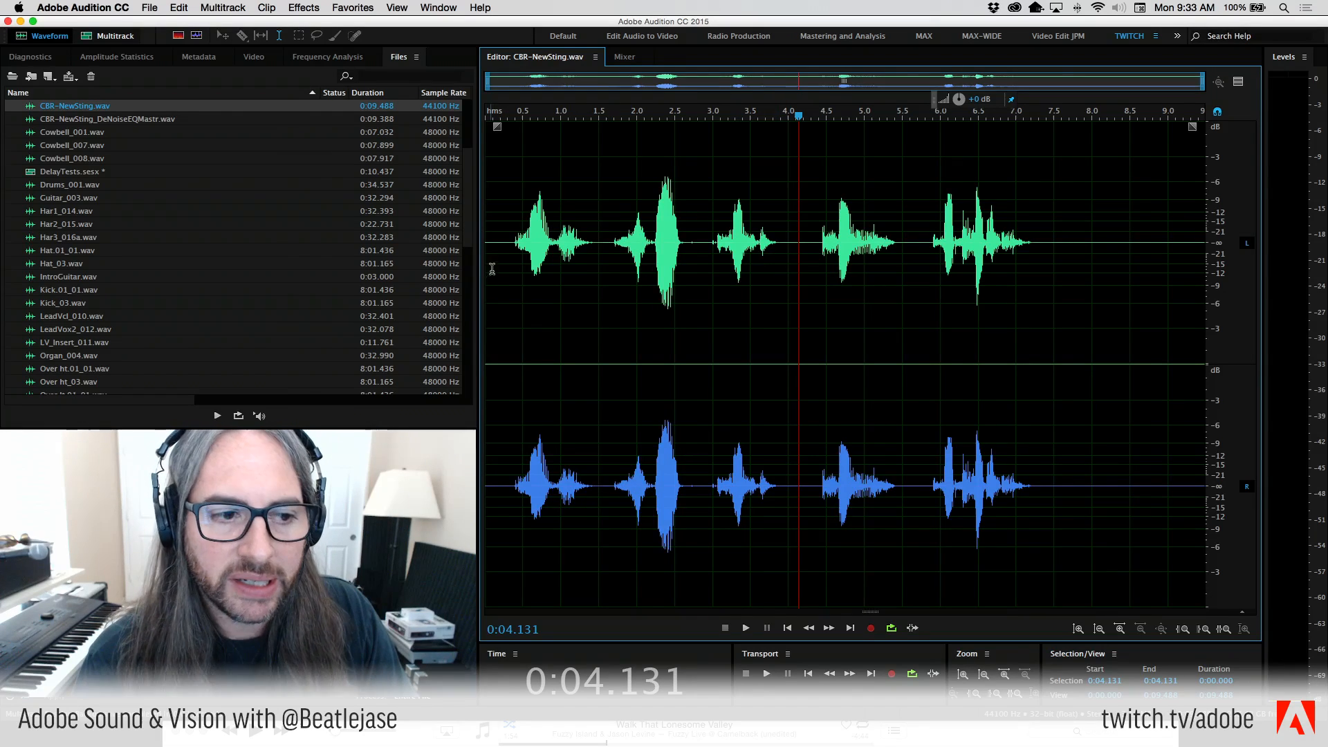
click(501, 260)
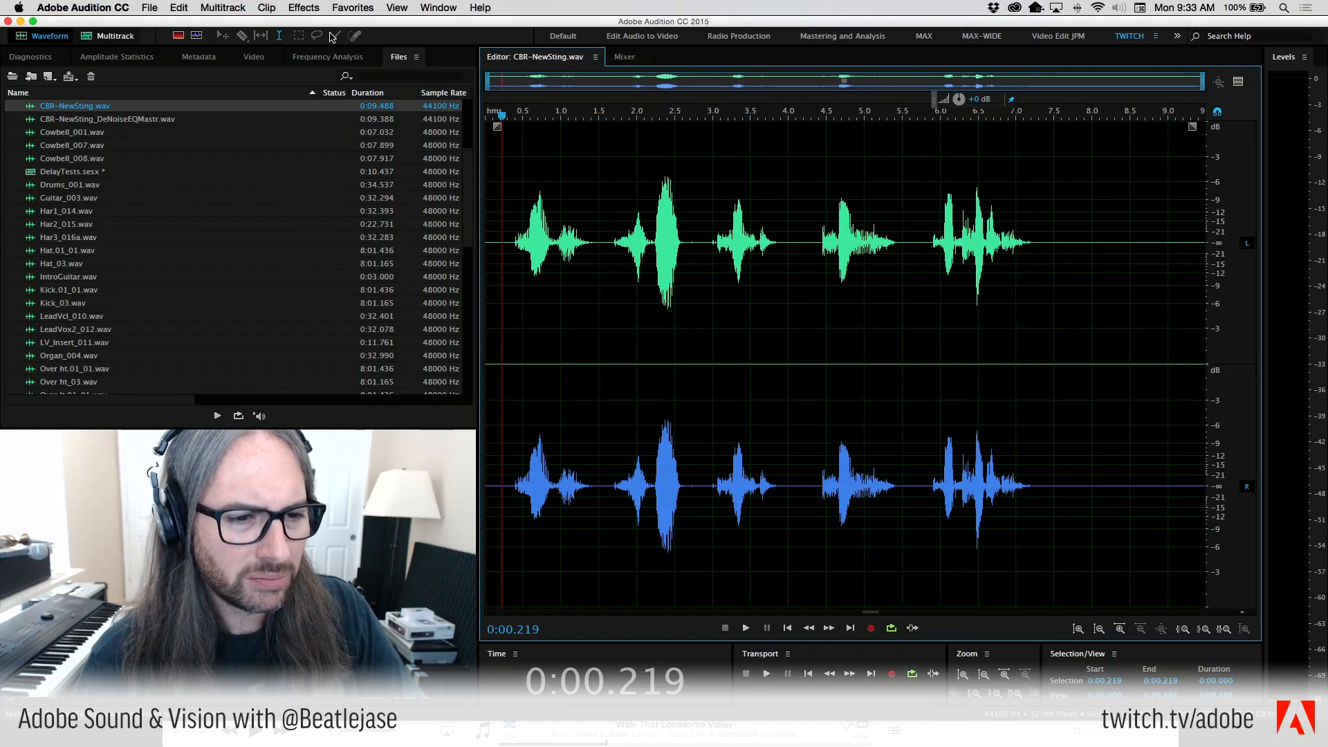
click(267, 7)
mouse_move(384, 186)
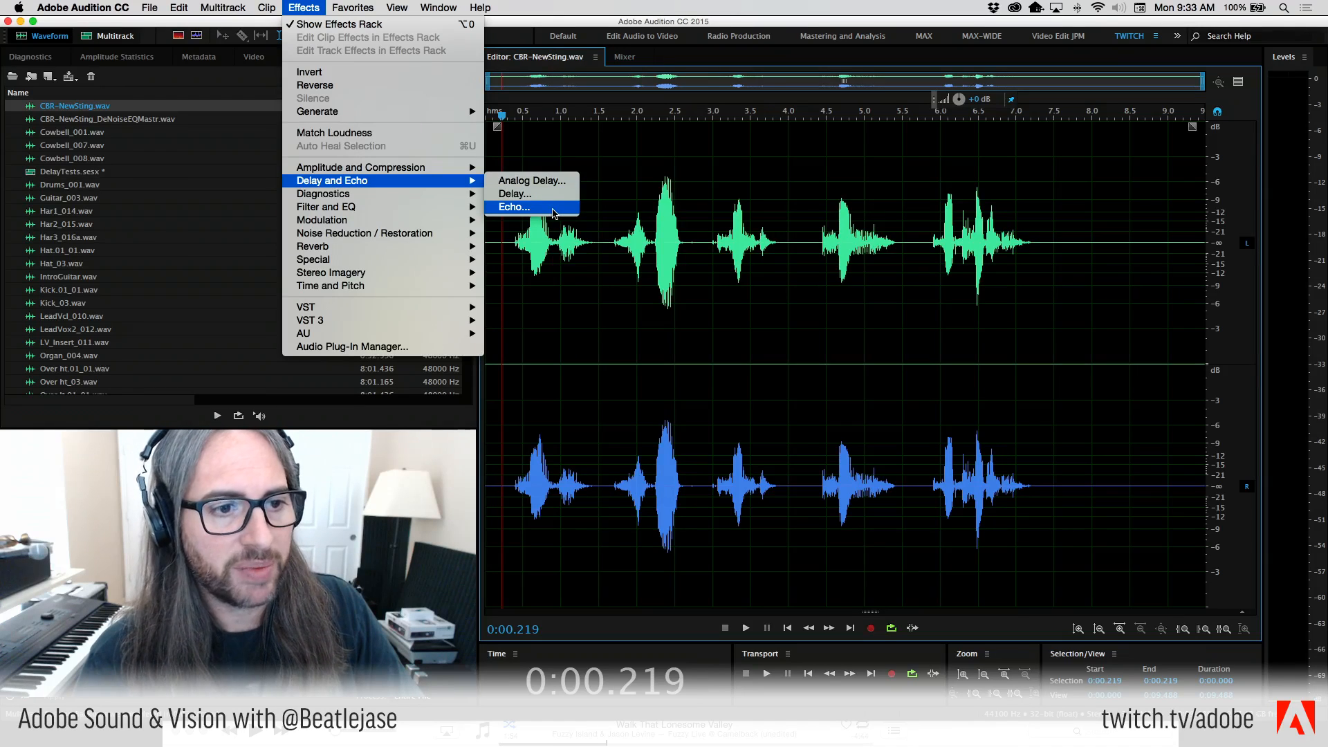
click(554, 207)
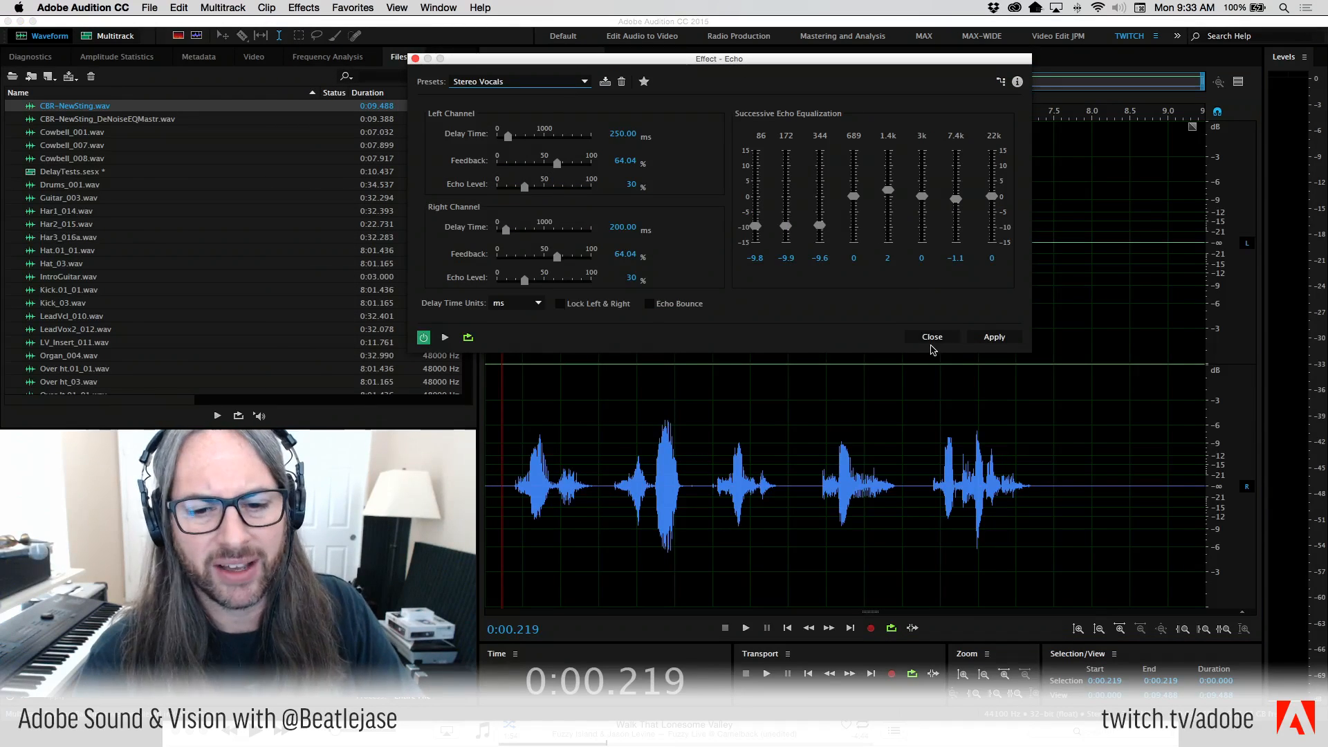
click(932, 337)
Open the Analog Delay effect for CBR-NewSting.wav and move its window over the waveform so all its settings are in view.
click(305, 7)
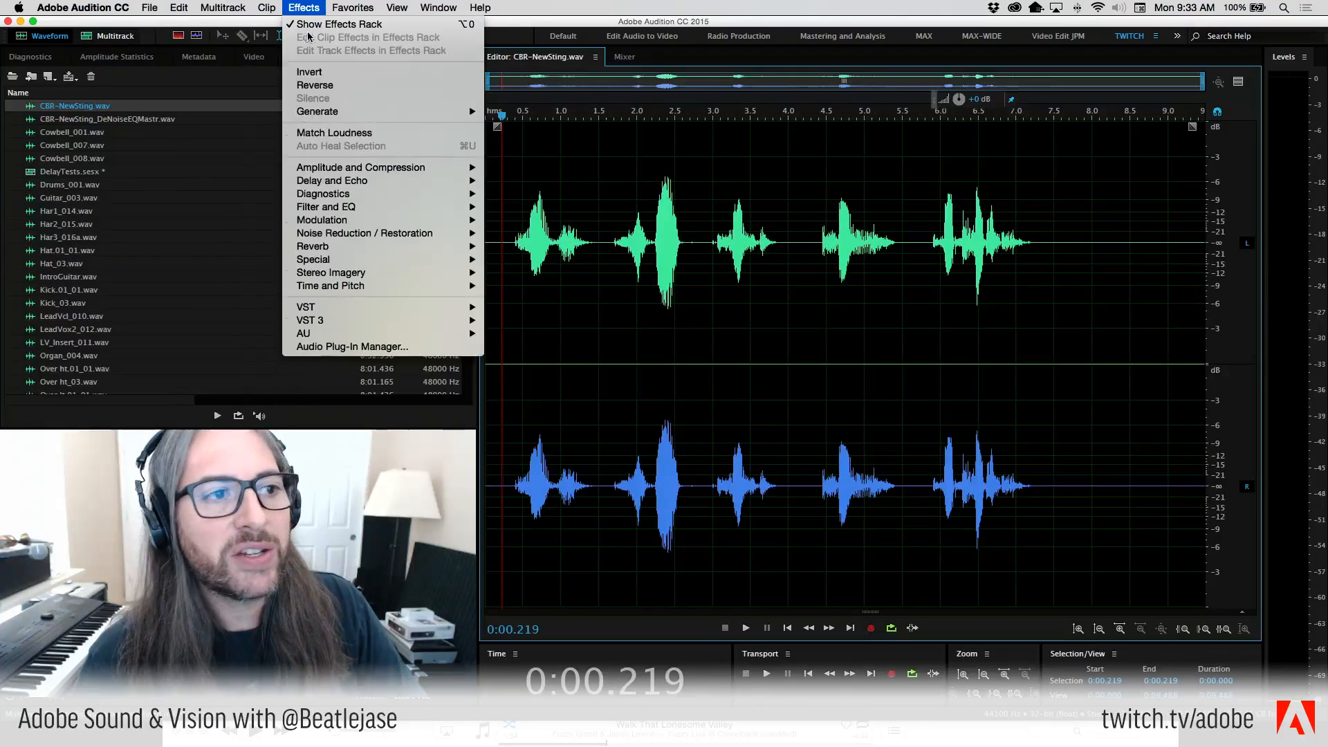
mouse_move(406, 182)
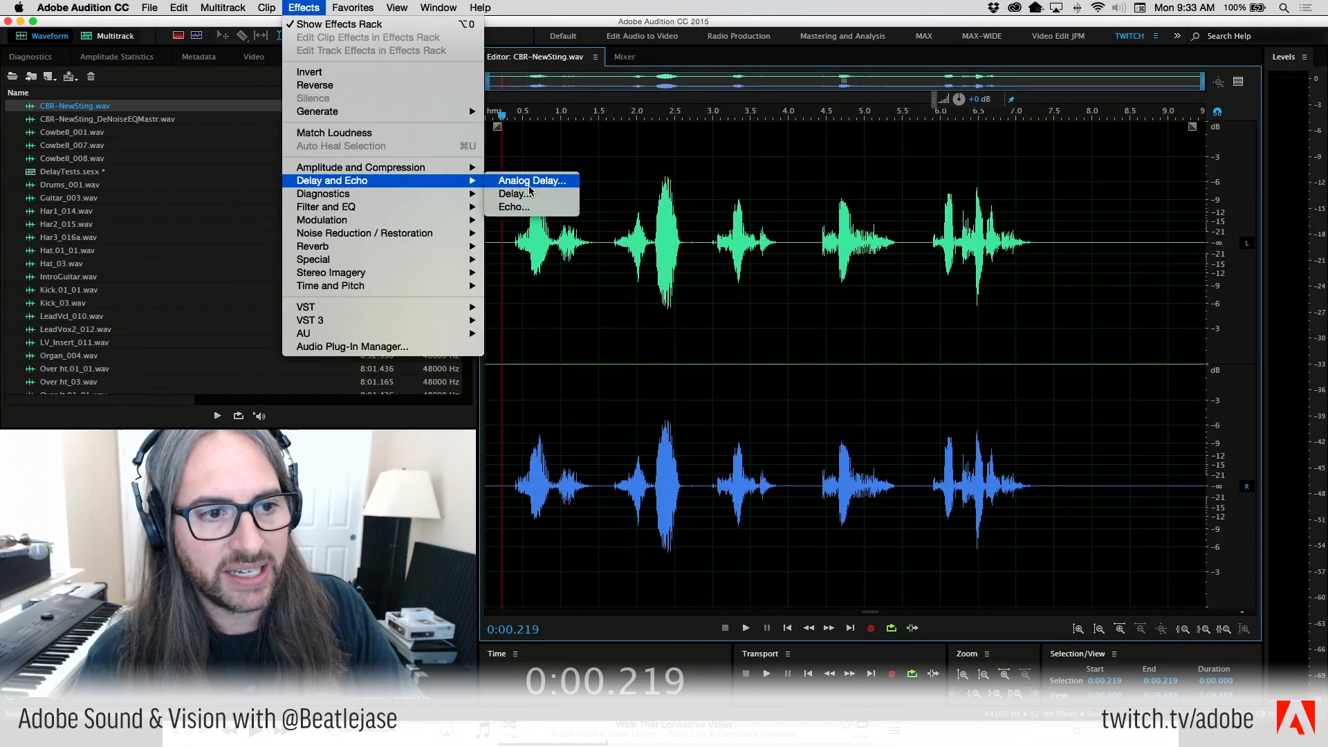
click(534, 185)
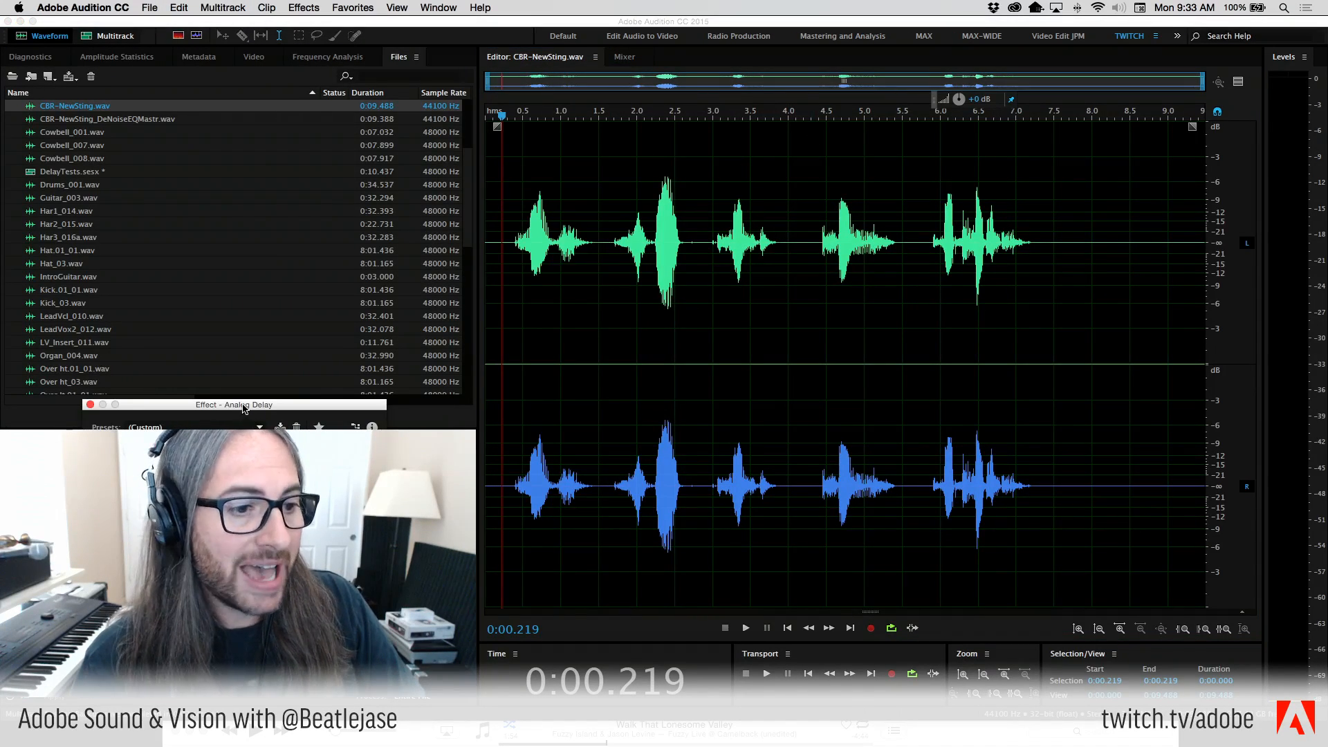
drag(925, 156, 902, 84)
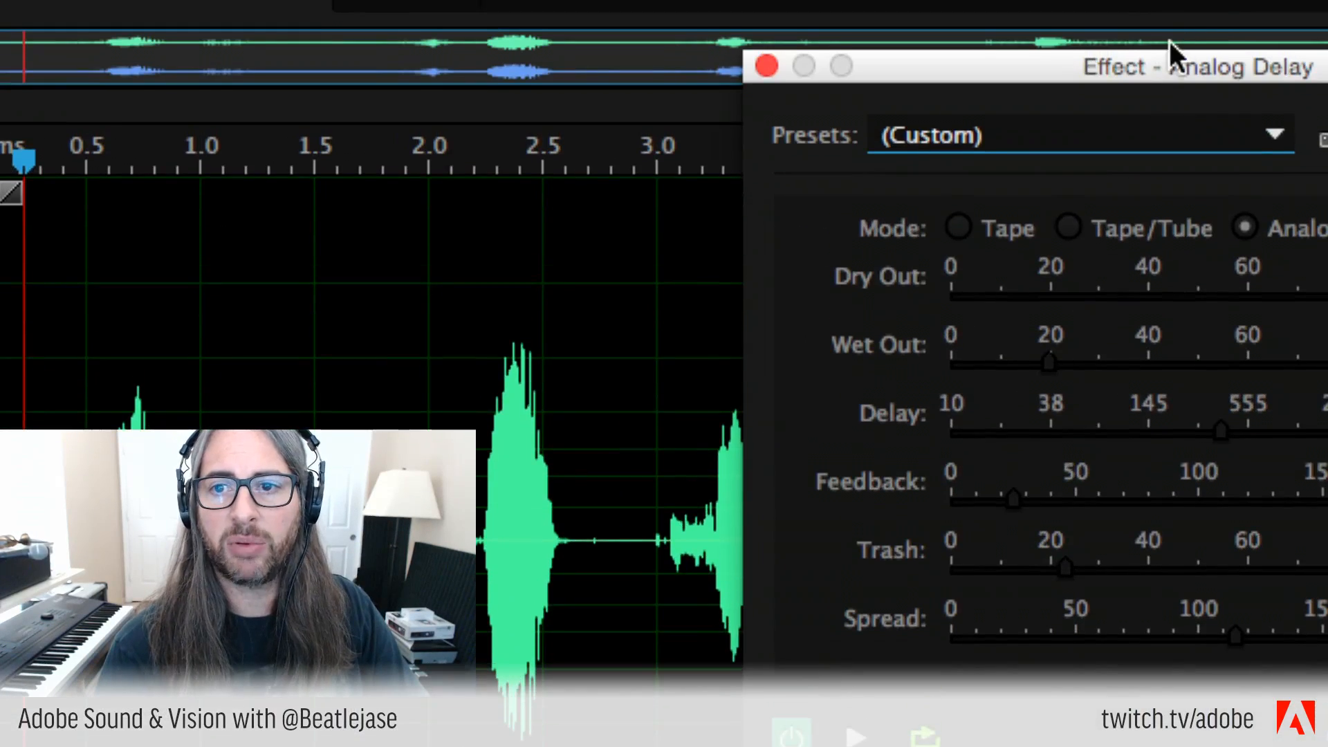
drag(1169, 58, 659, 30)
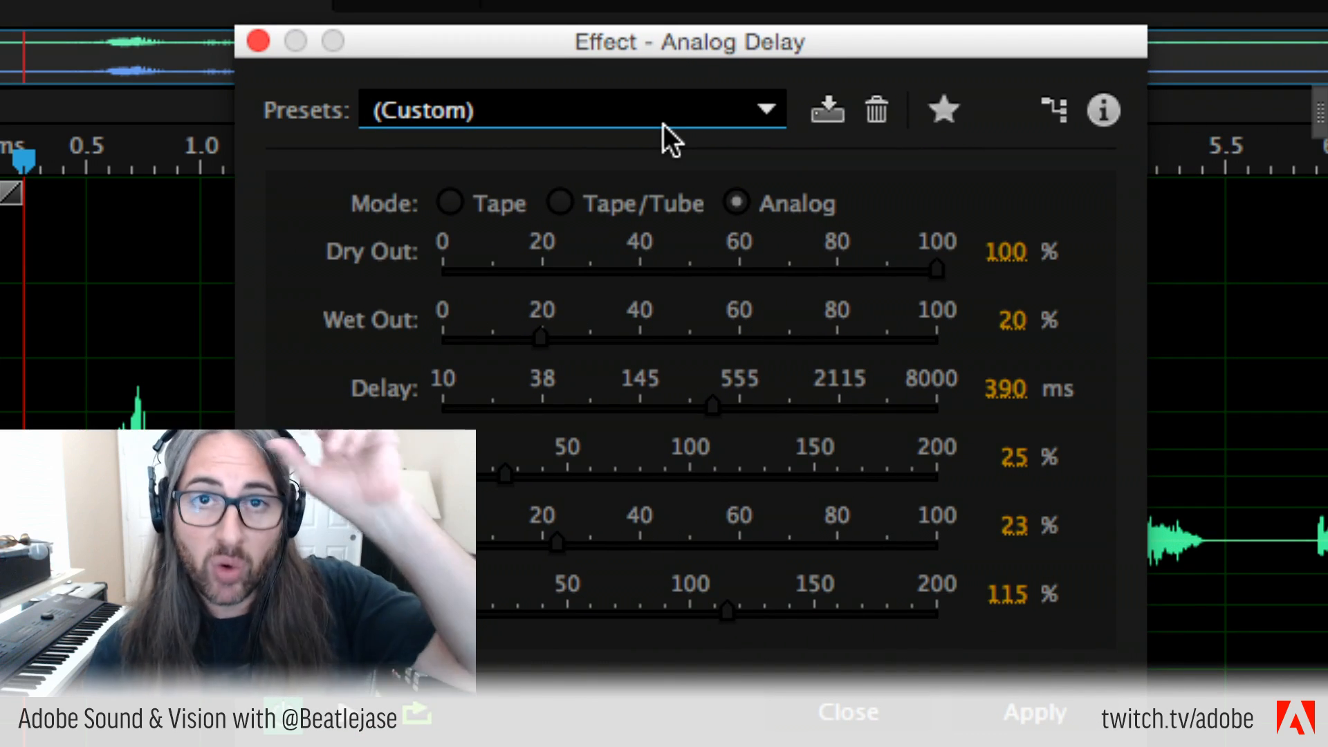
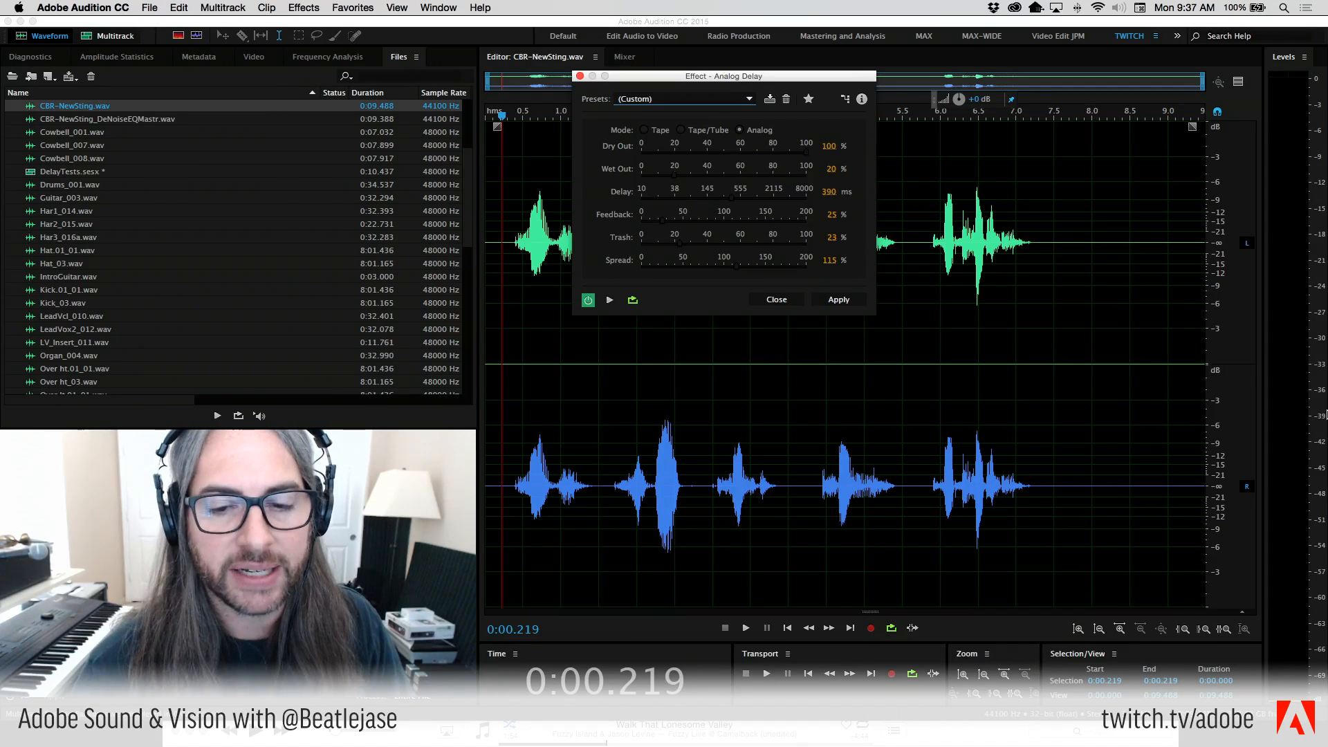
Switch the Analog Delay mode to Tape/Tube and back to Analog, moving the effect window higher over the waveform.
drag(765, 76, 724, 66)
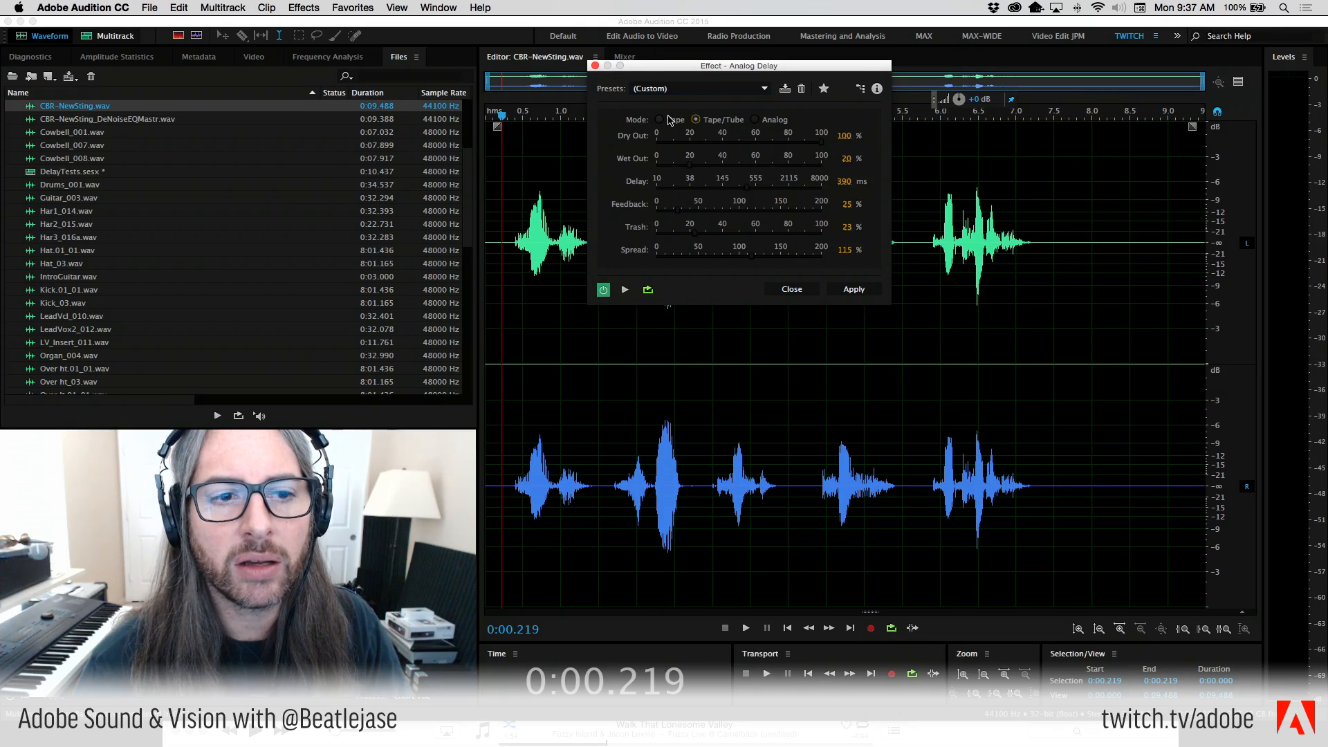
click(709, 121)
click(754, 120)
drag(752, 69, 768, 47)
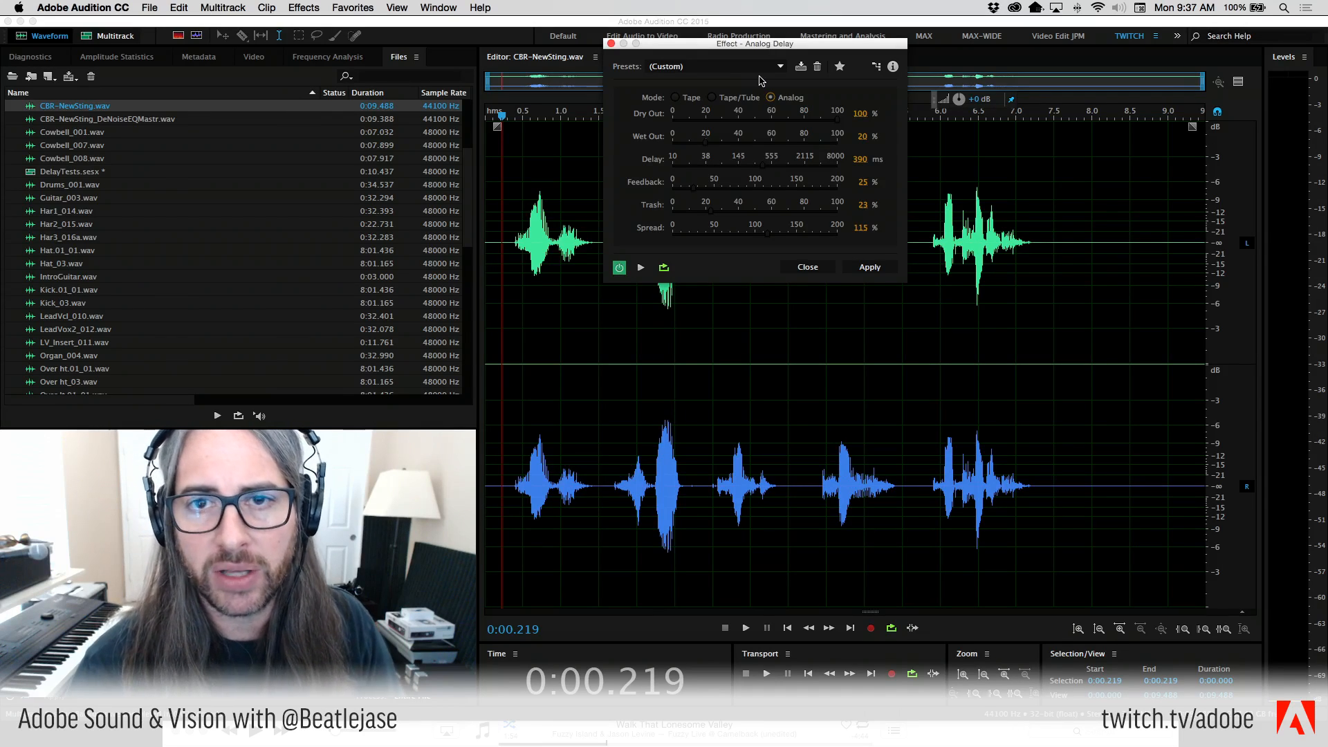
Switch to Creative Cloud, view the installed apps and available updates in its Apps list, and close it.
click(1015, 8)
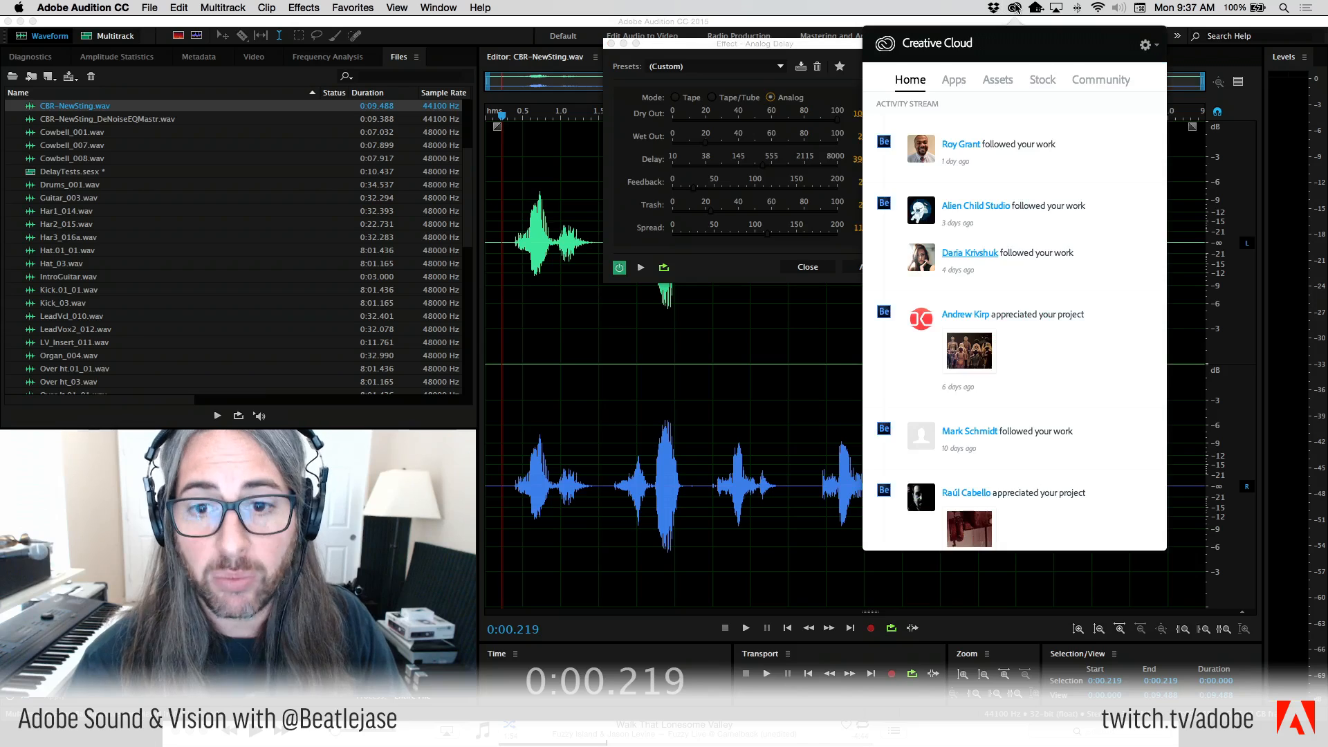
click(955, 80)
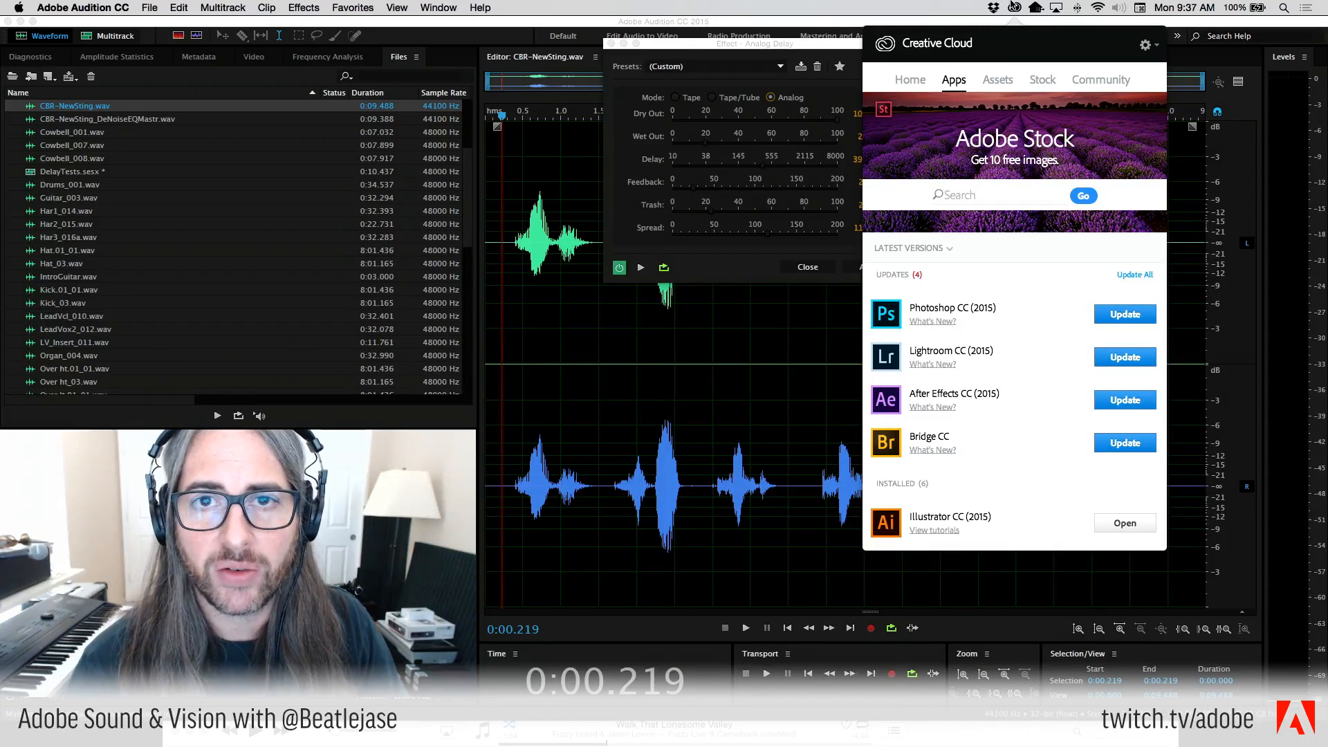
click(1015, 6)
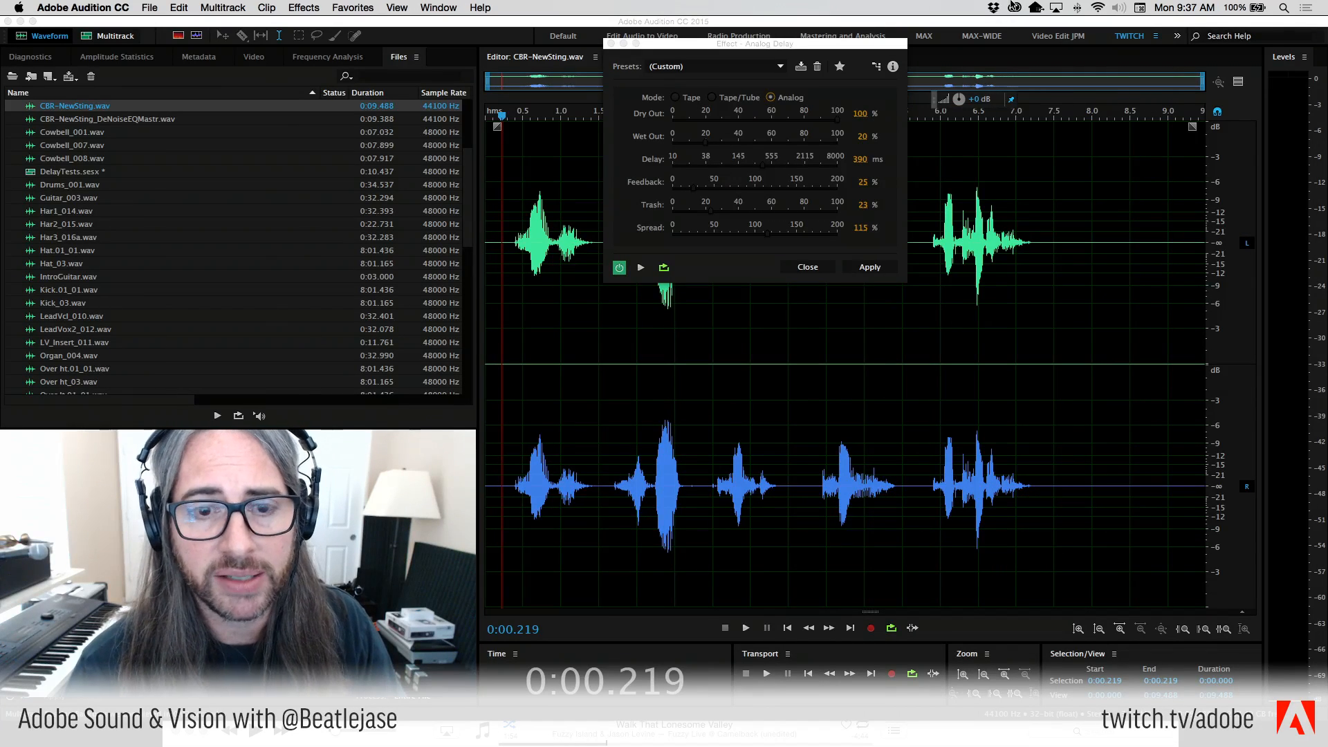
Browse the list of Analog Delay presets and keep the custom settings.
click(736, 69)
click(740, 69)
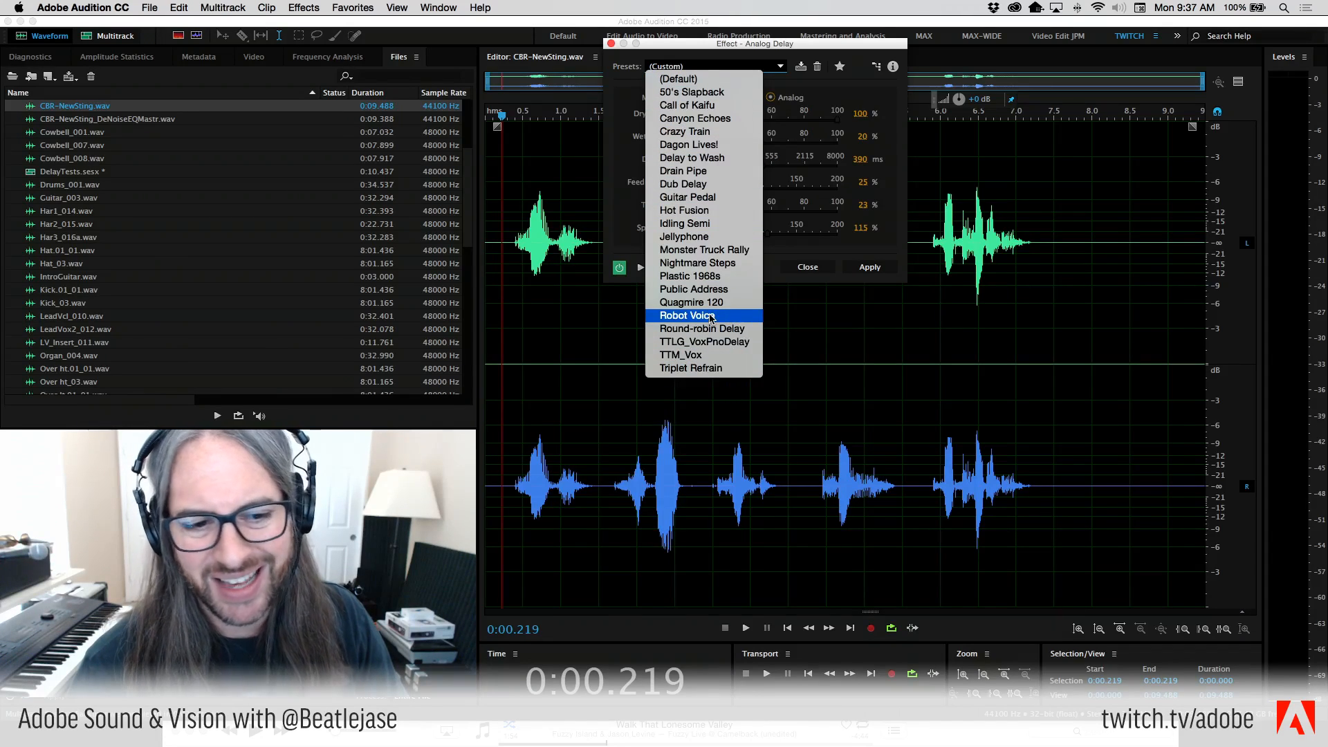
click(831, 41)
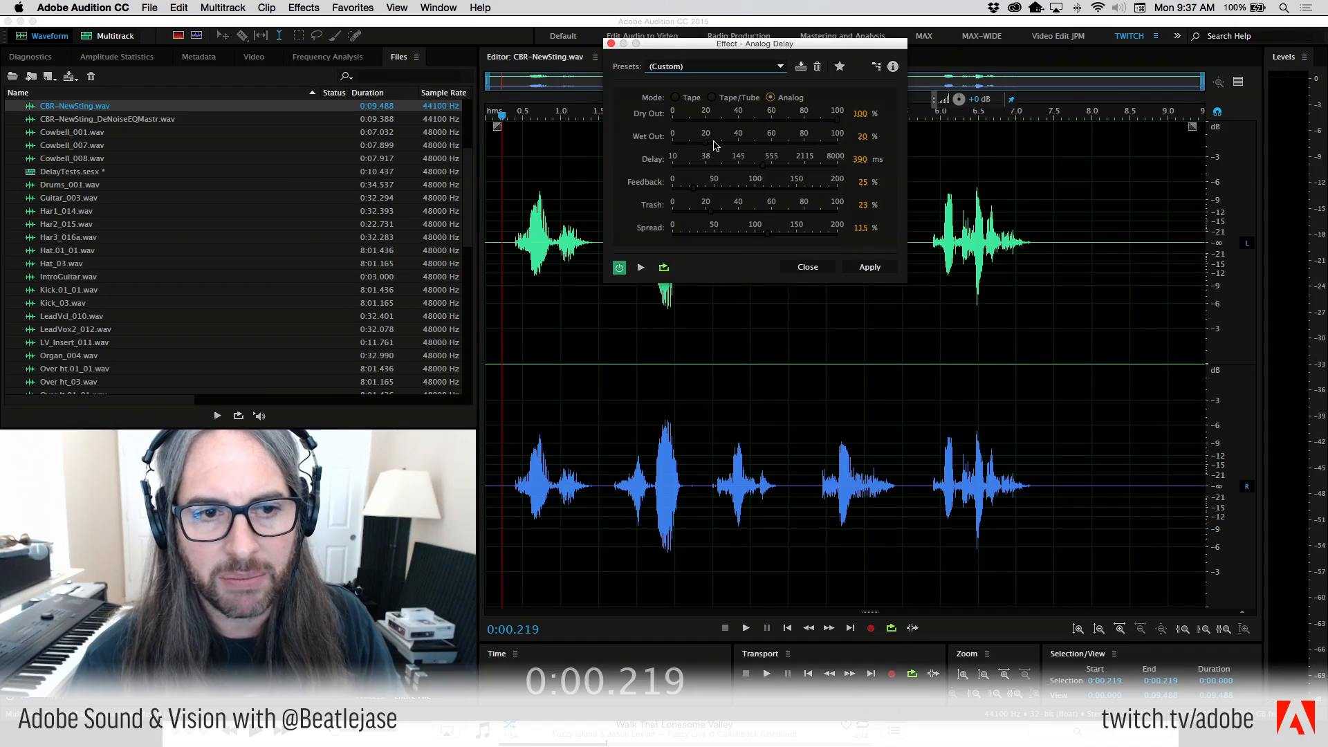
Set the Analog Delay's Wet Out to 0%, Delay to 10 ms and Trash to 0%.
drag(706, 142, 637, 145)
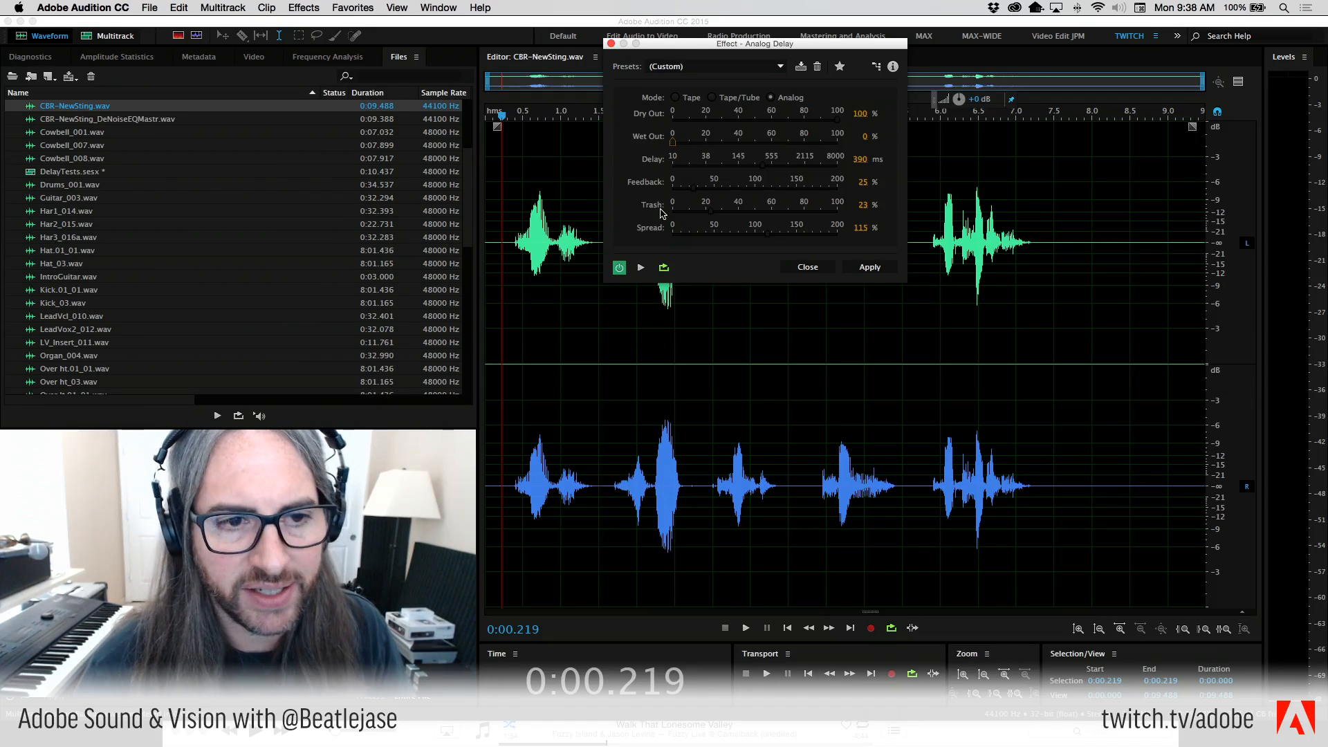
drag(762, 166, 664, 171)
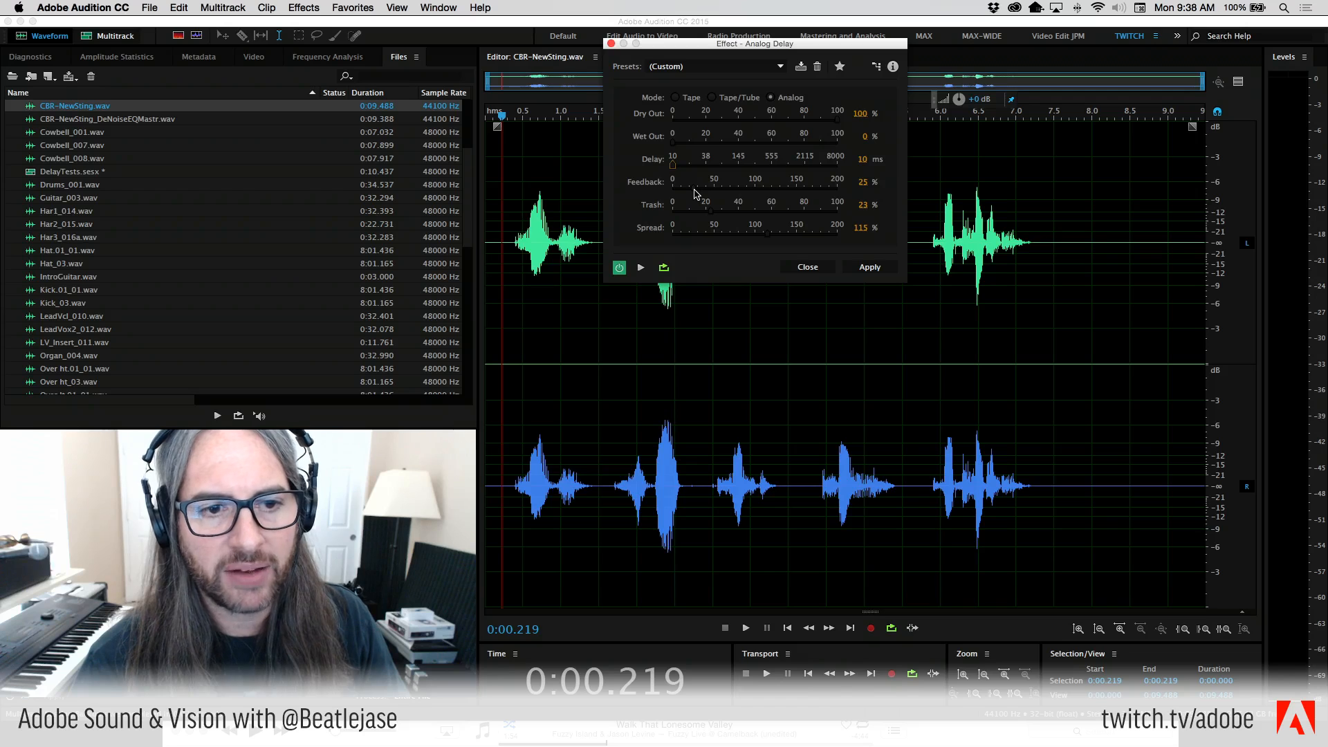
drag(710, 212, 672, 211)
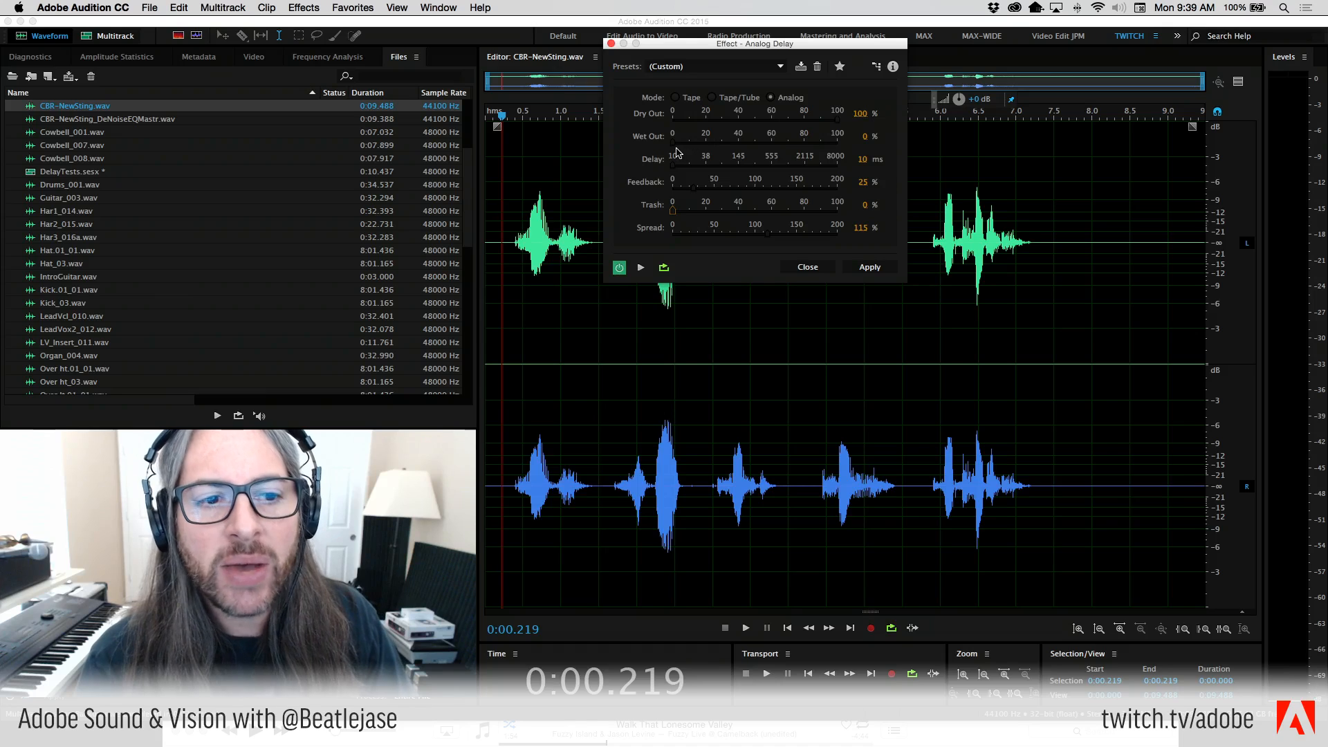
Set the Analog Delay's Delay to 64 ms and raise Wet Out to 50% while previewing the voice from 0:00.219.
drag(682, 146, 713, 164)
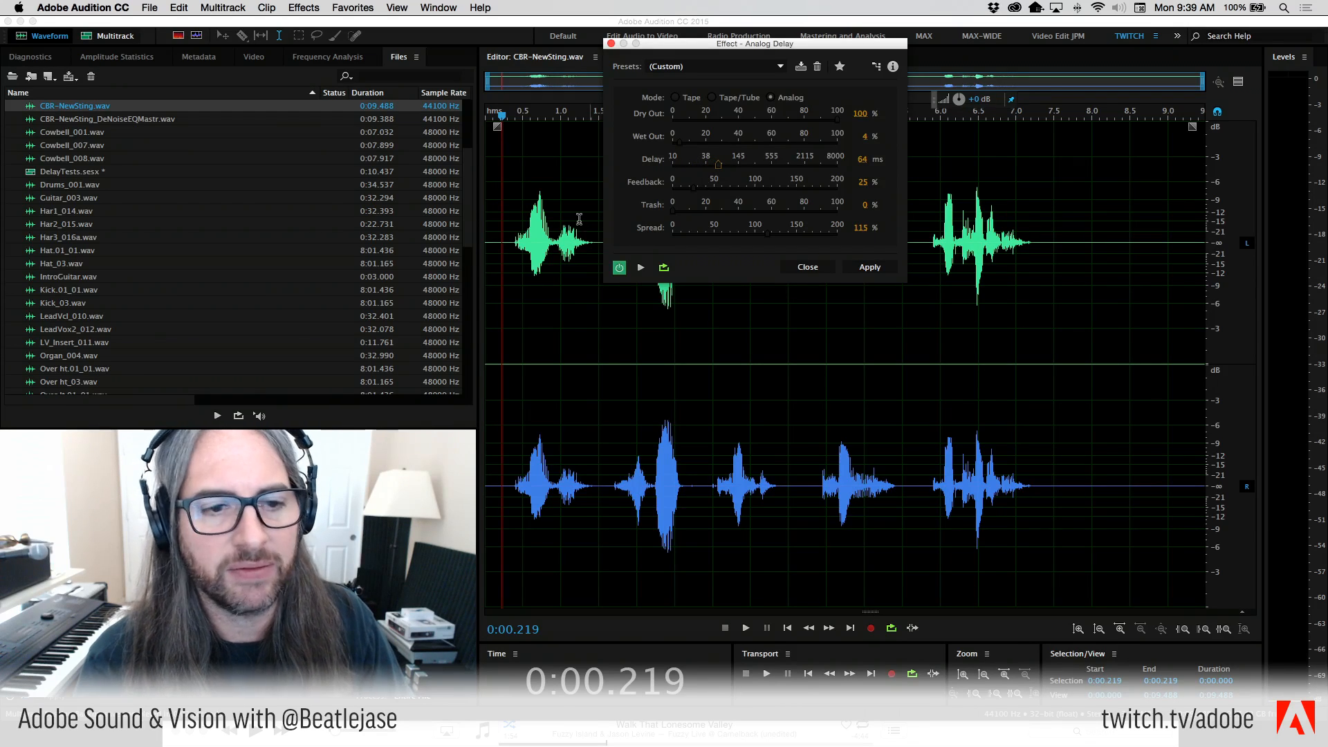
key(space)
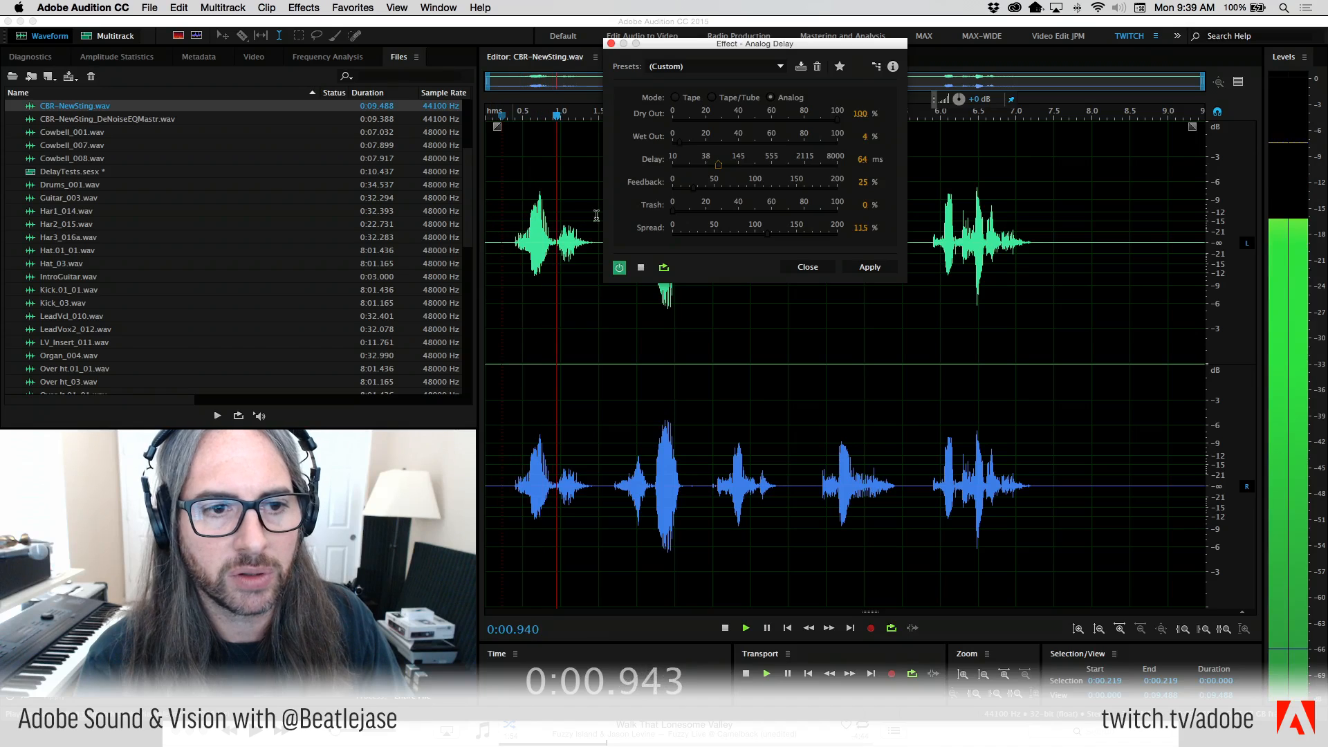
drag(681, 144, 754, 145)
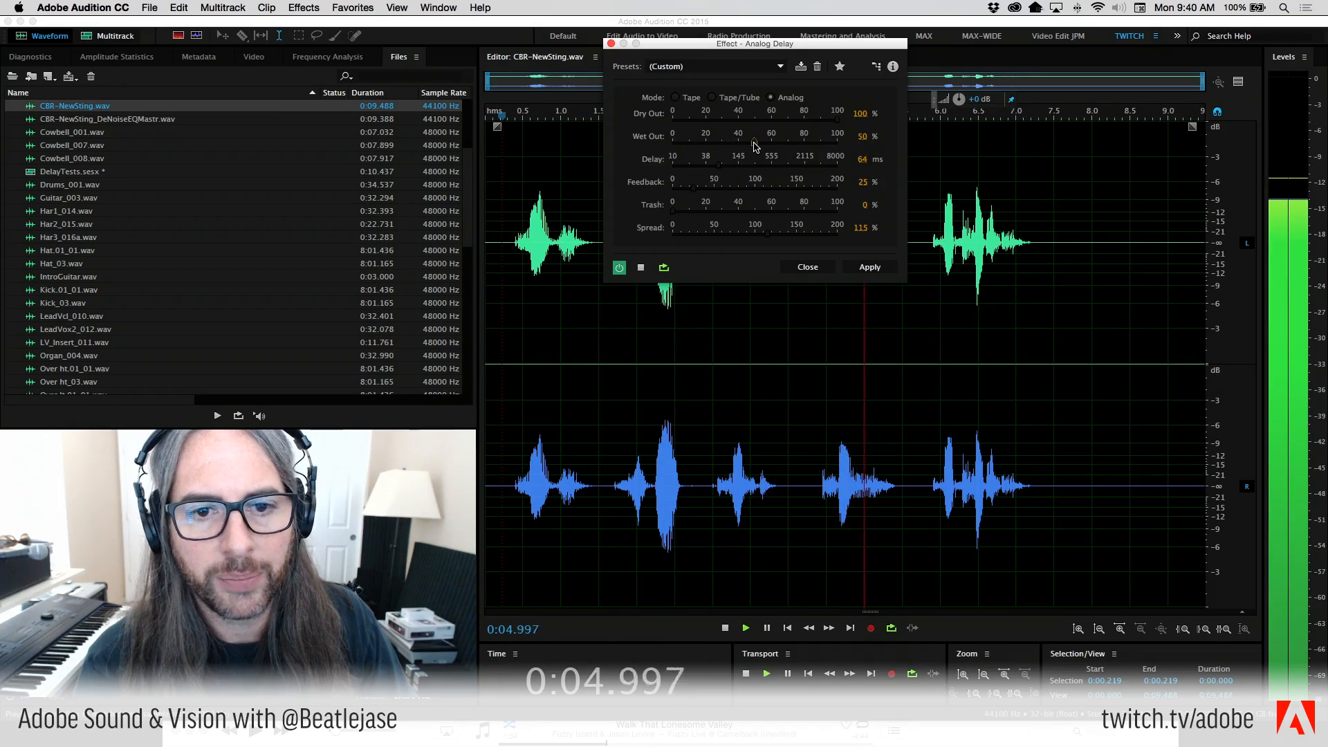
Raise the Analog Delay's Wet Out to 58% and preview the vocal clip from near its start.
key(space)
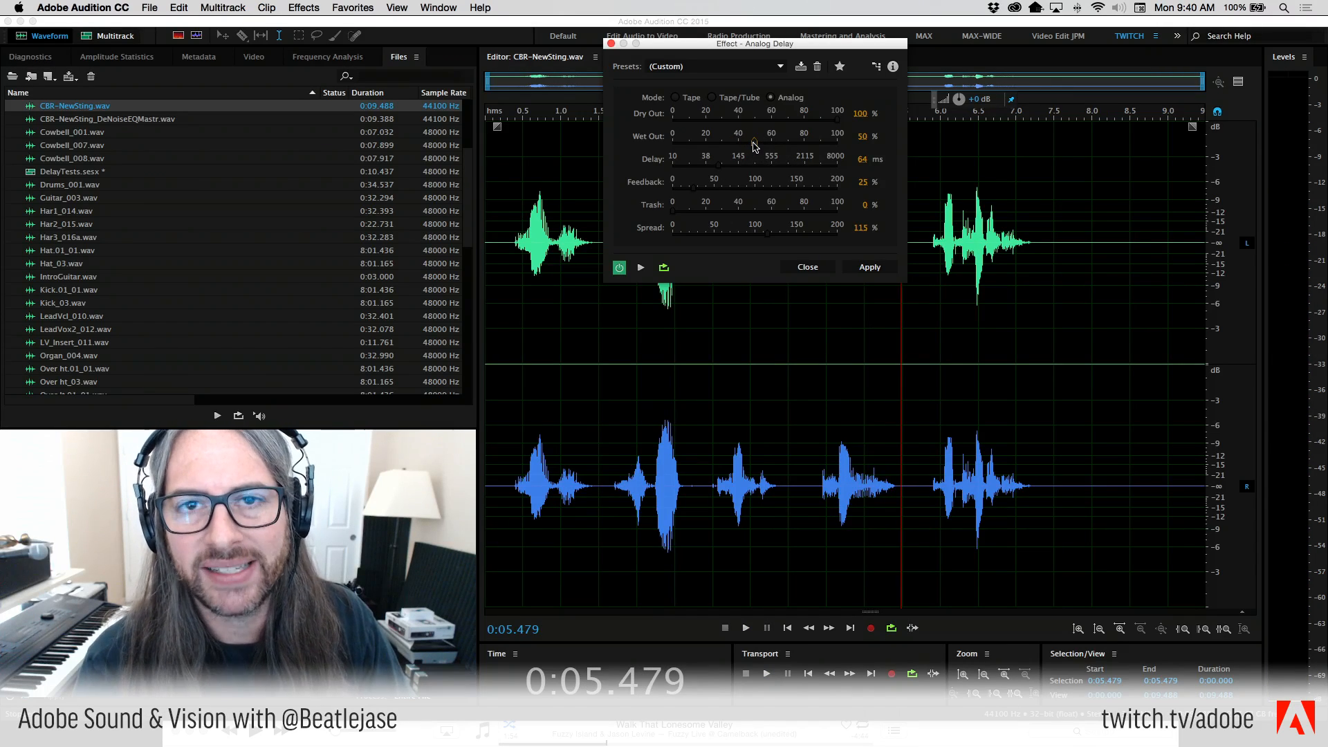
key(space)
drag(754, 146, 768, 145)
key(space)
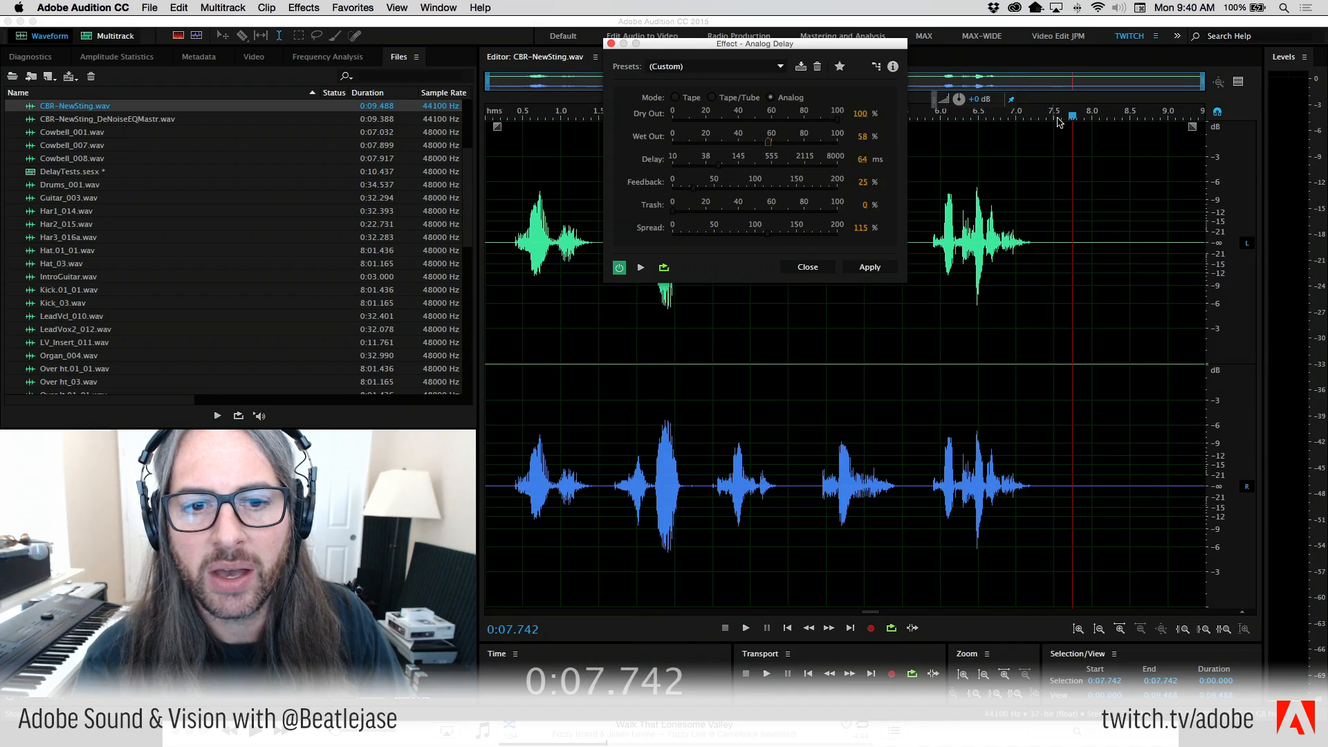
click(1044, 119)
click(493, 130)
key(space)
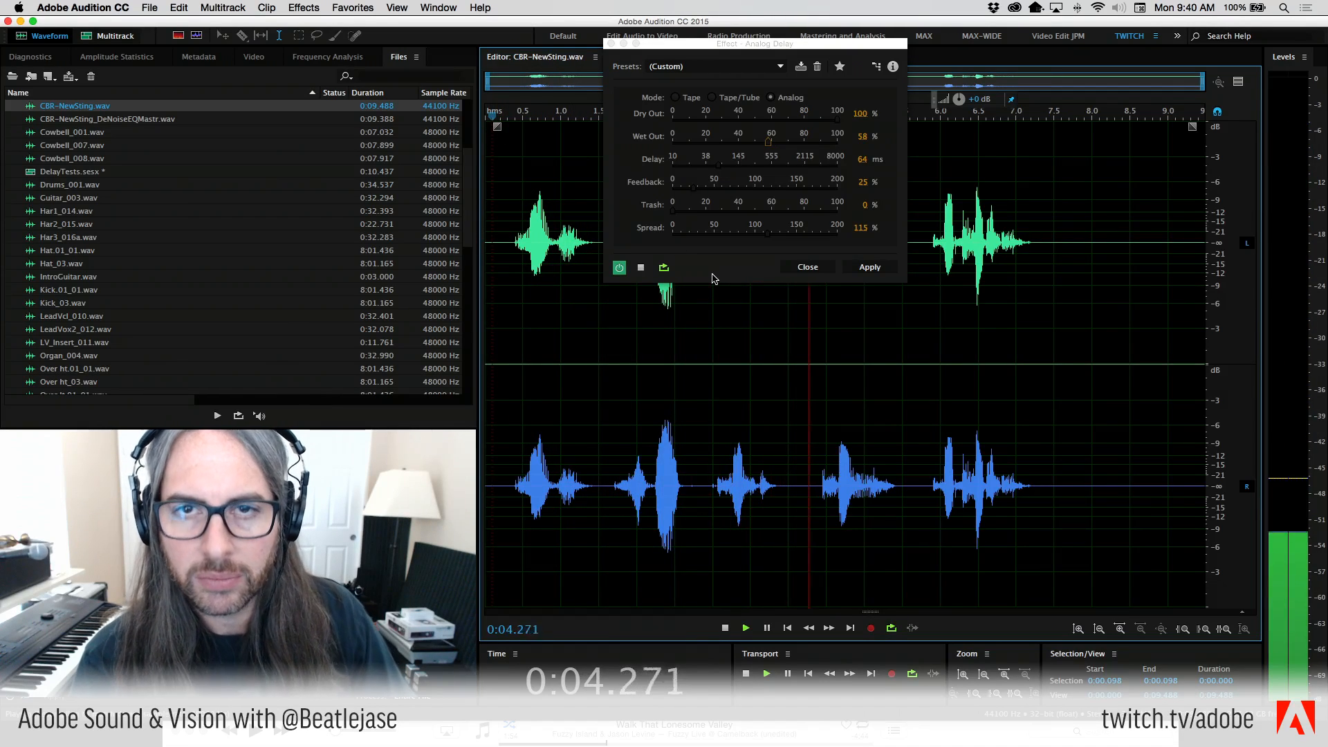
key(space)
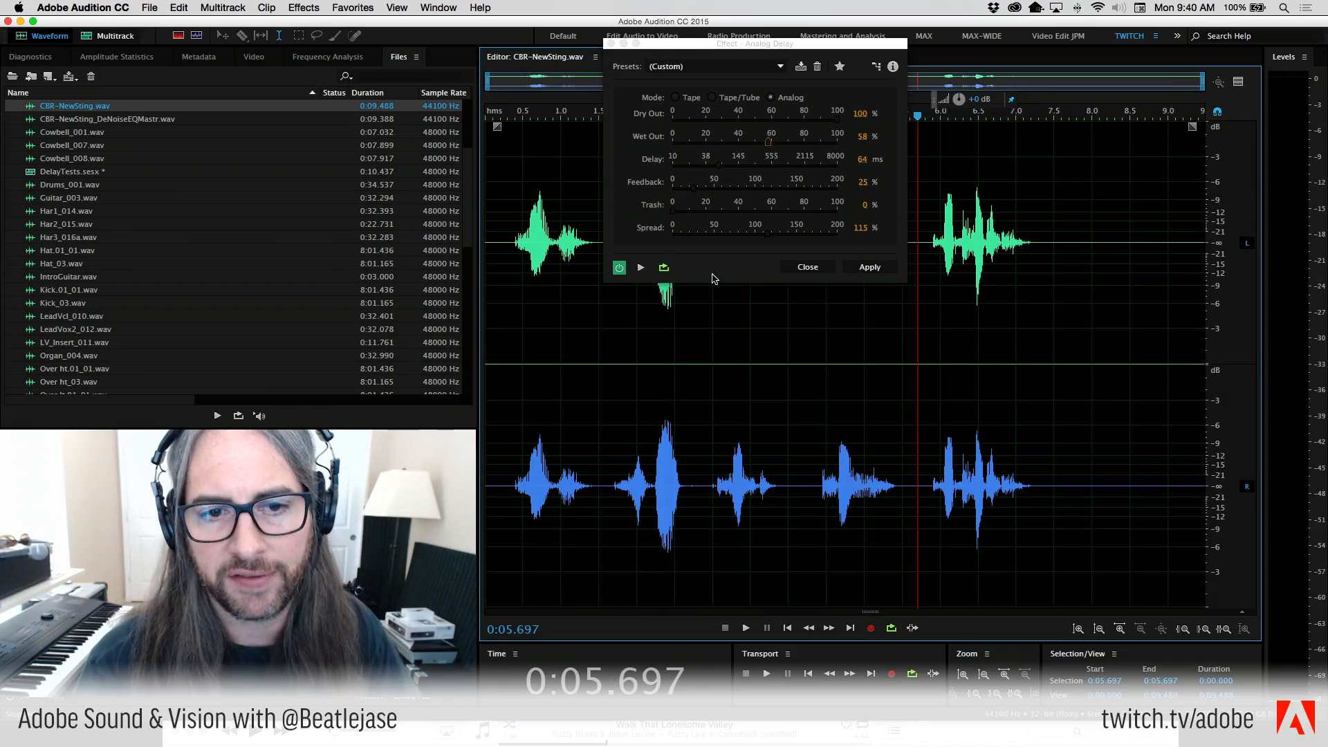
Lengthen the Delay time to 186 ms and preview the clip from near its start.
drag(718, 166, 740, 171)
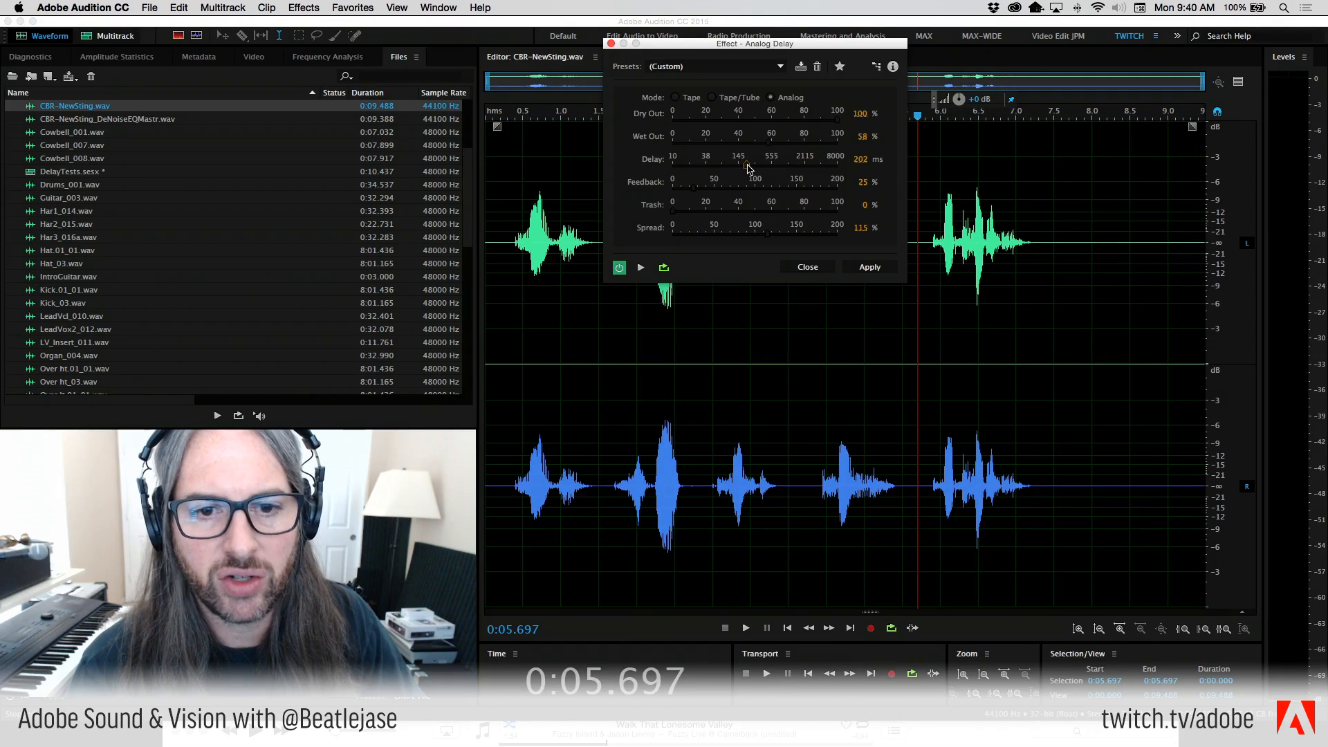
drag(918, 116, 498, 132)
key(space)
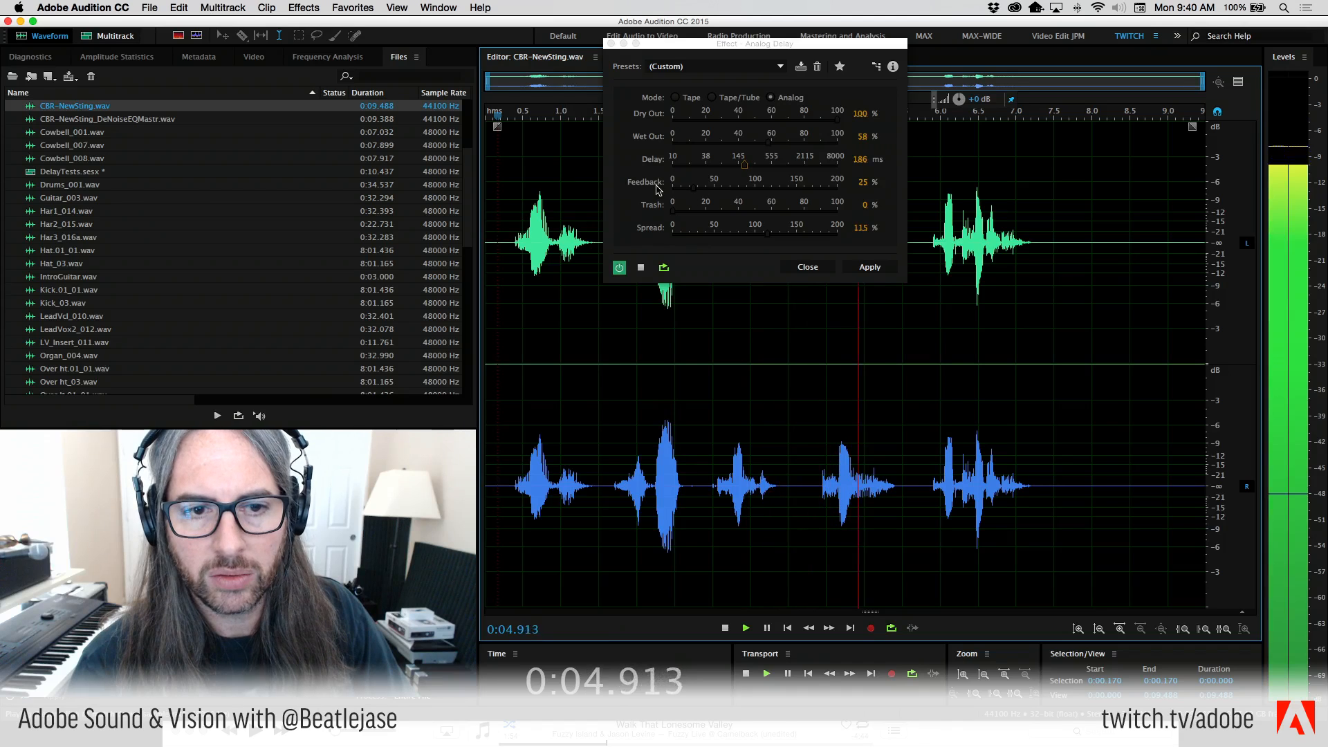
key(space)
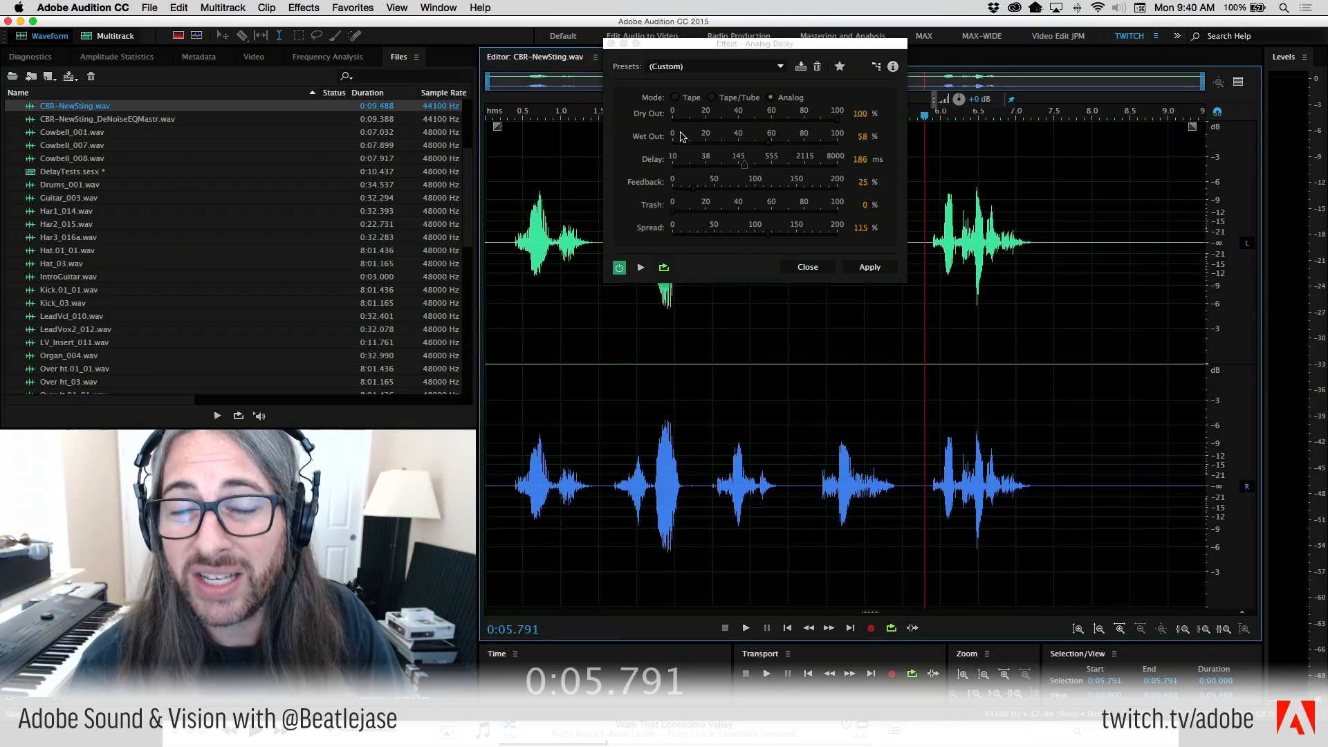
Set the Feedback to 49% and play the clip from near its start.
drag(564, 114, 501, 115)
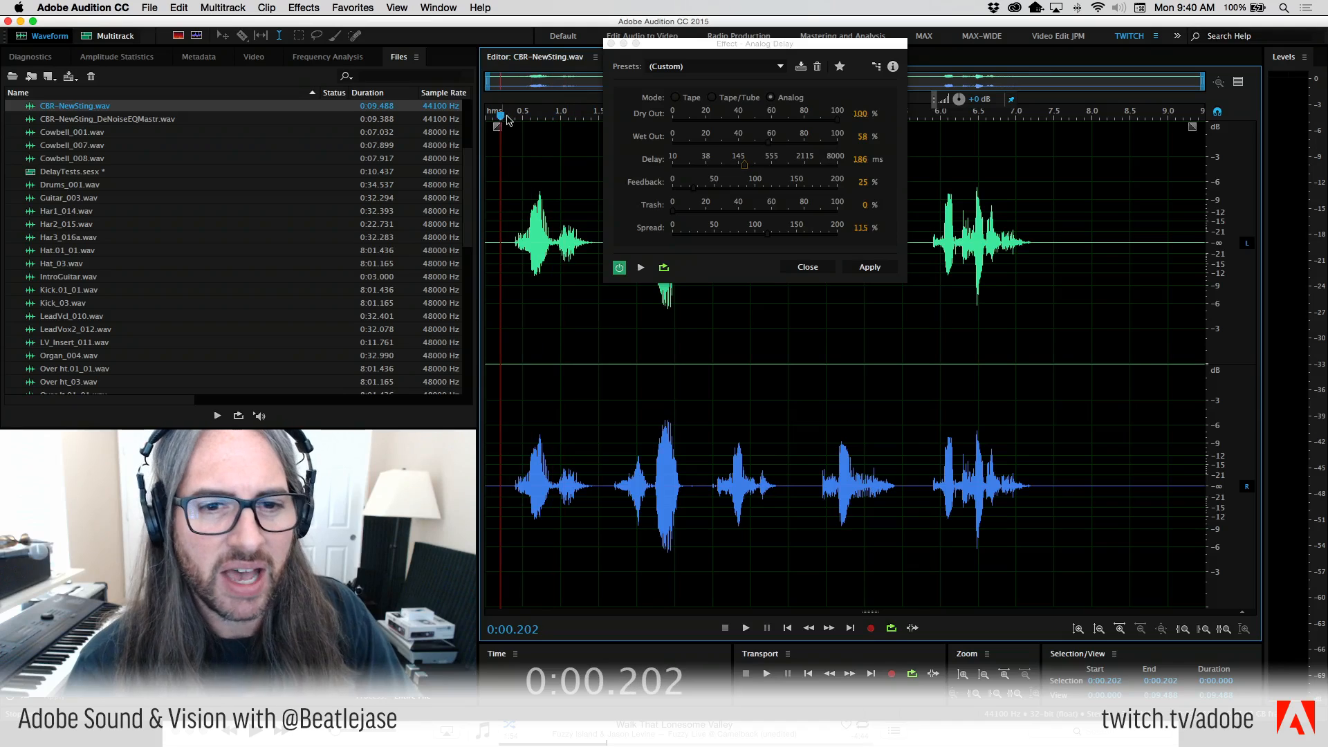
drag(696, 186, 712, 189)
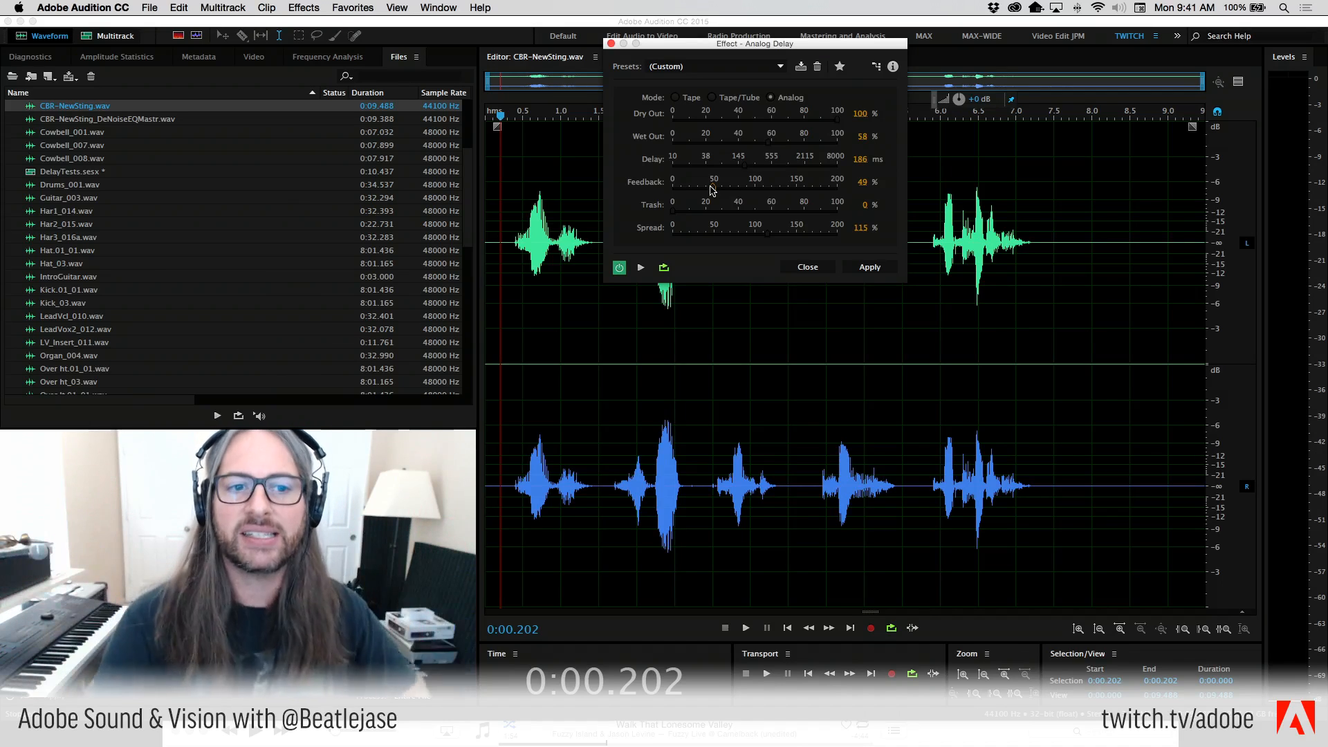
key(space)
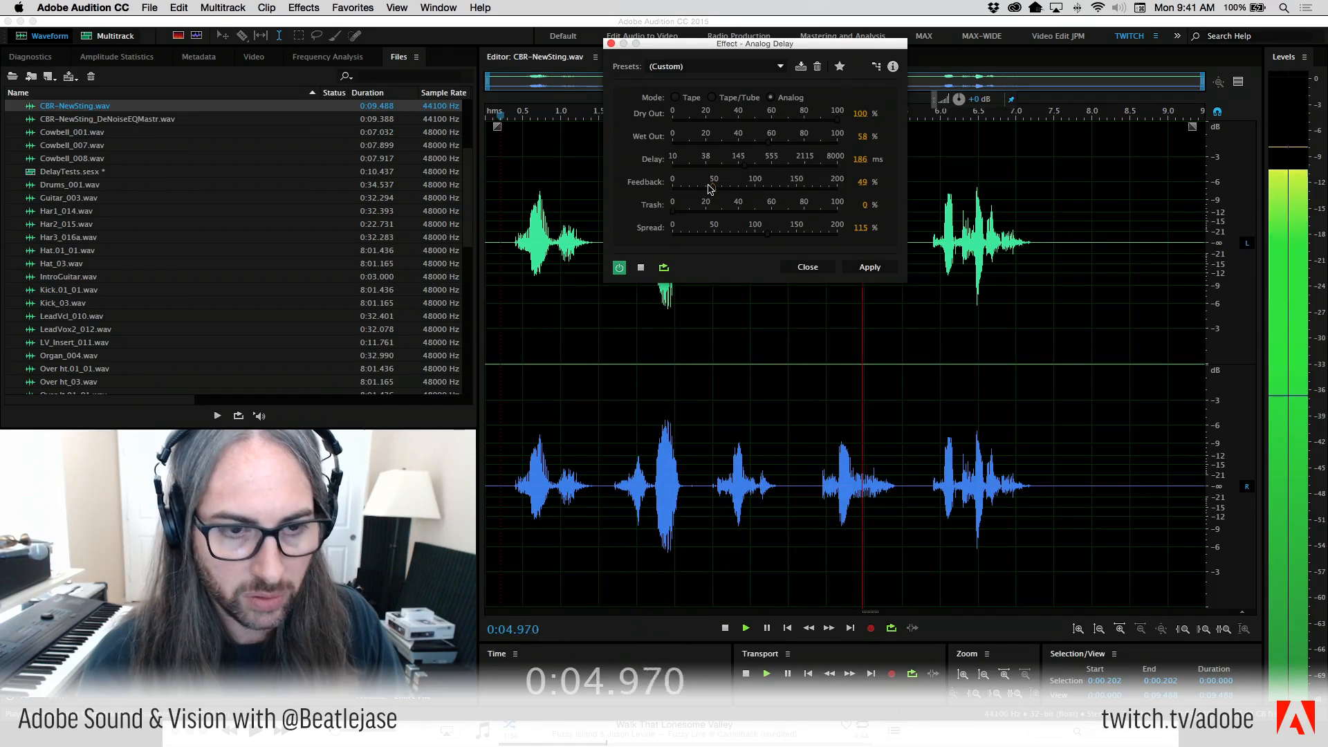
Raise the Feedback to 96% and preview the repeating echoes from near the clip's start.
drag(713, 187, 752, 188)
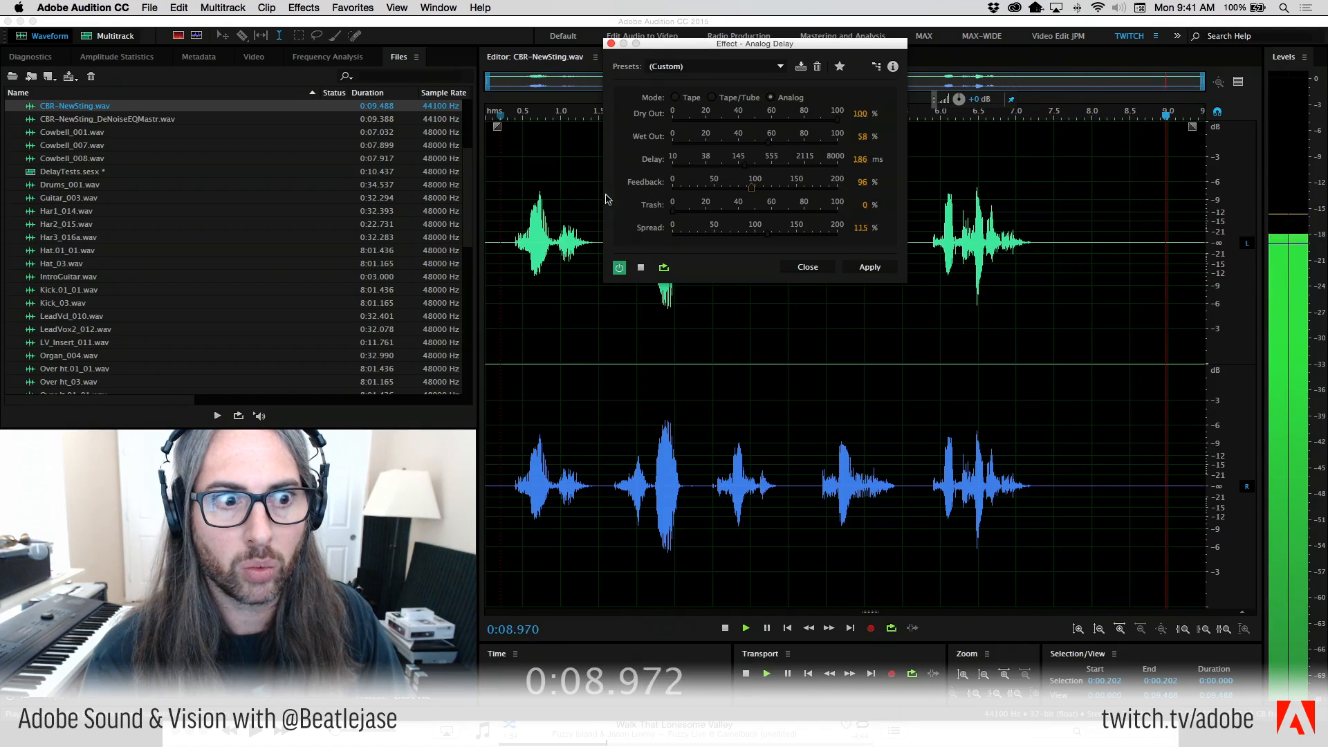
key(space)
click(506, 195)
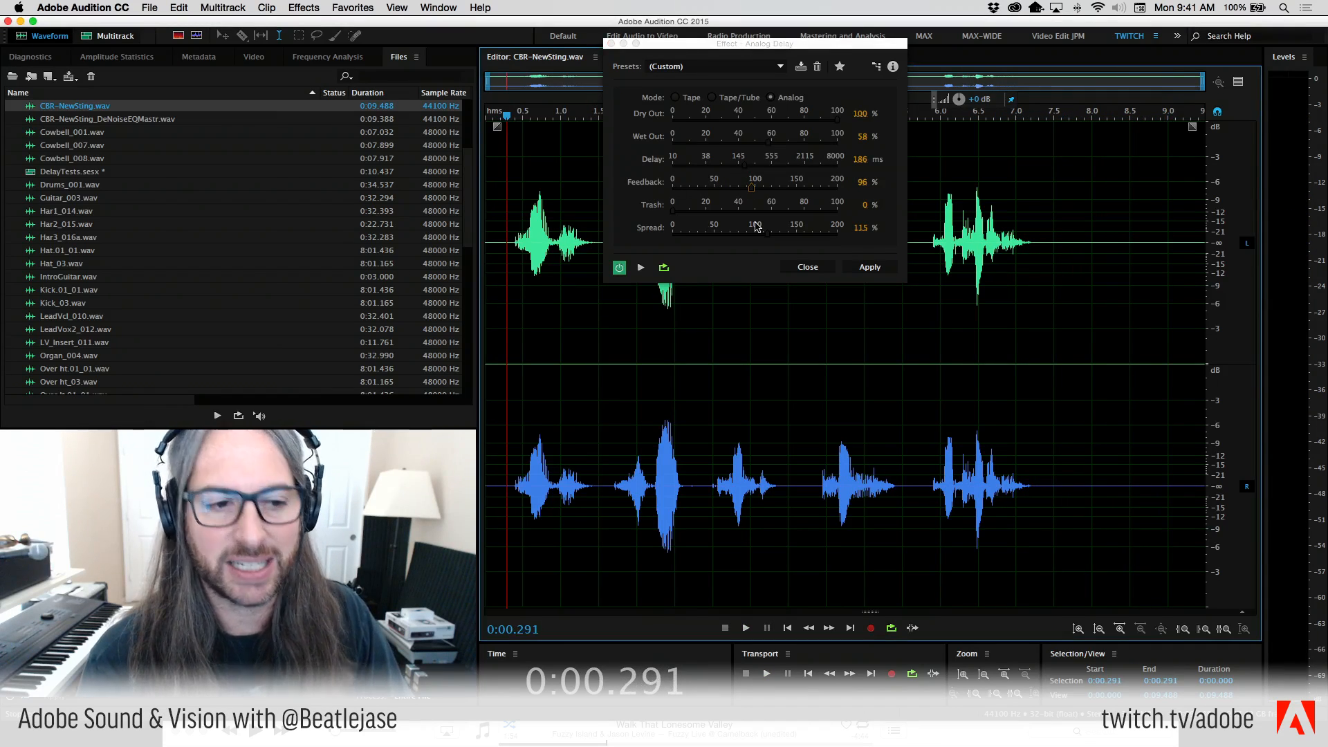
key(space)
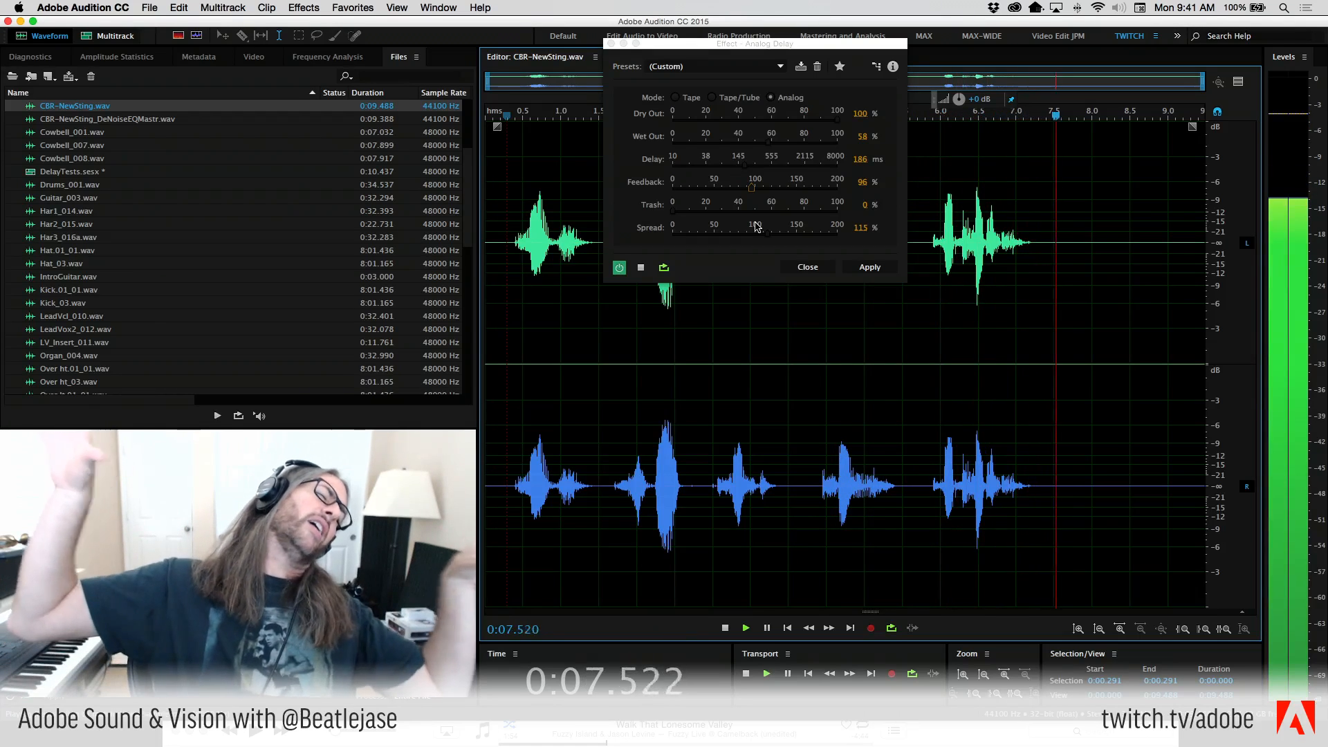
key(space)
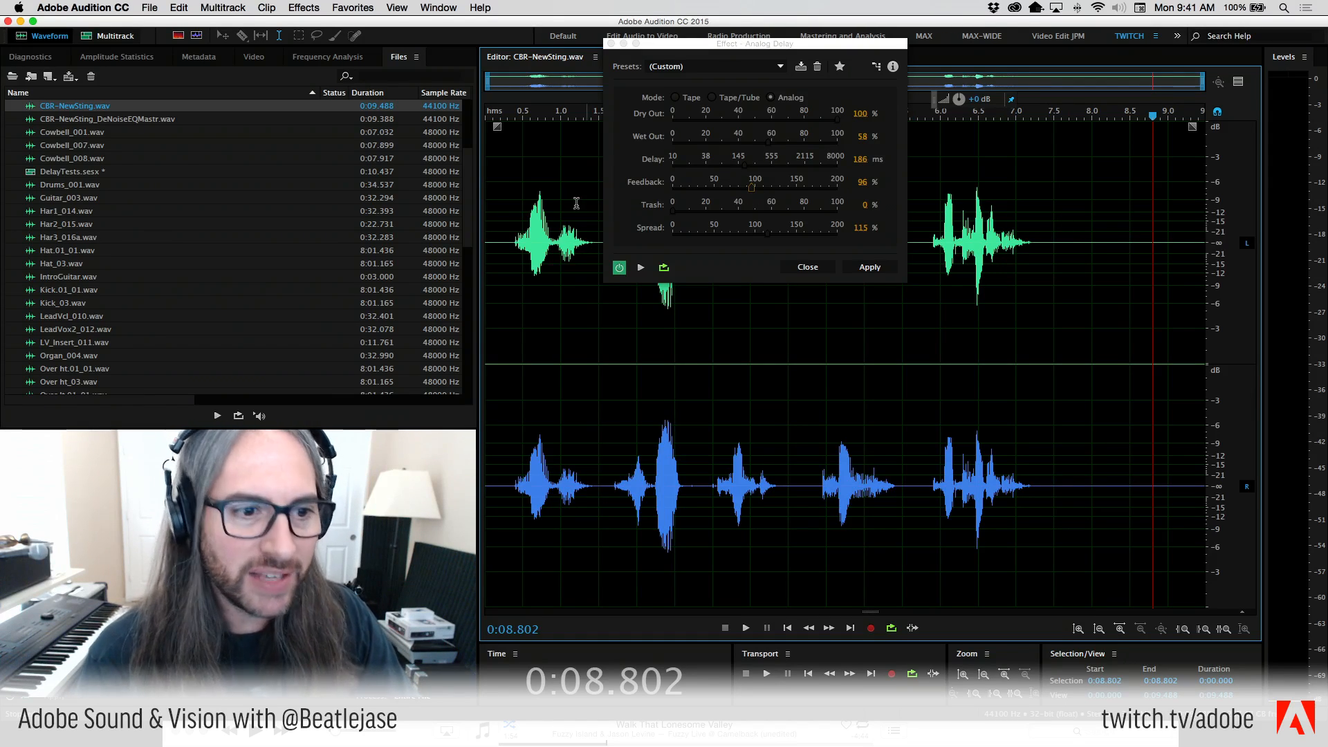
Push the Feedback to 140% and preview the runaway echo from near the clip's start.
click(509, 185)
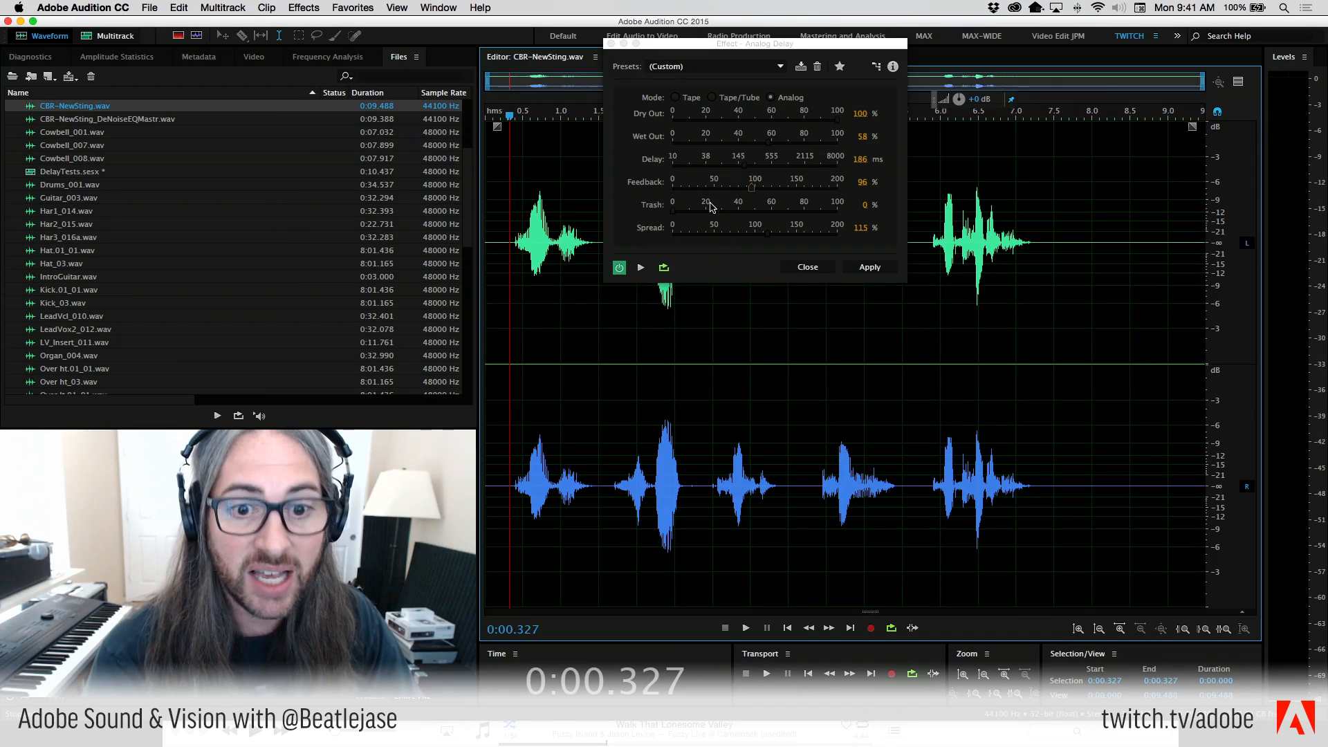
drag(748, 188, 789, 188)
key(space)
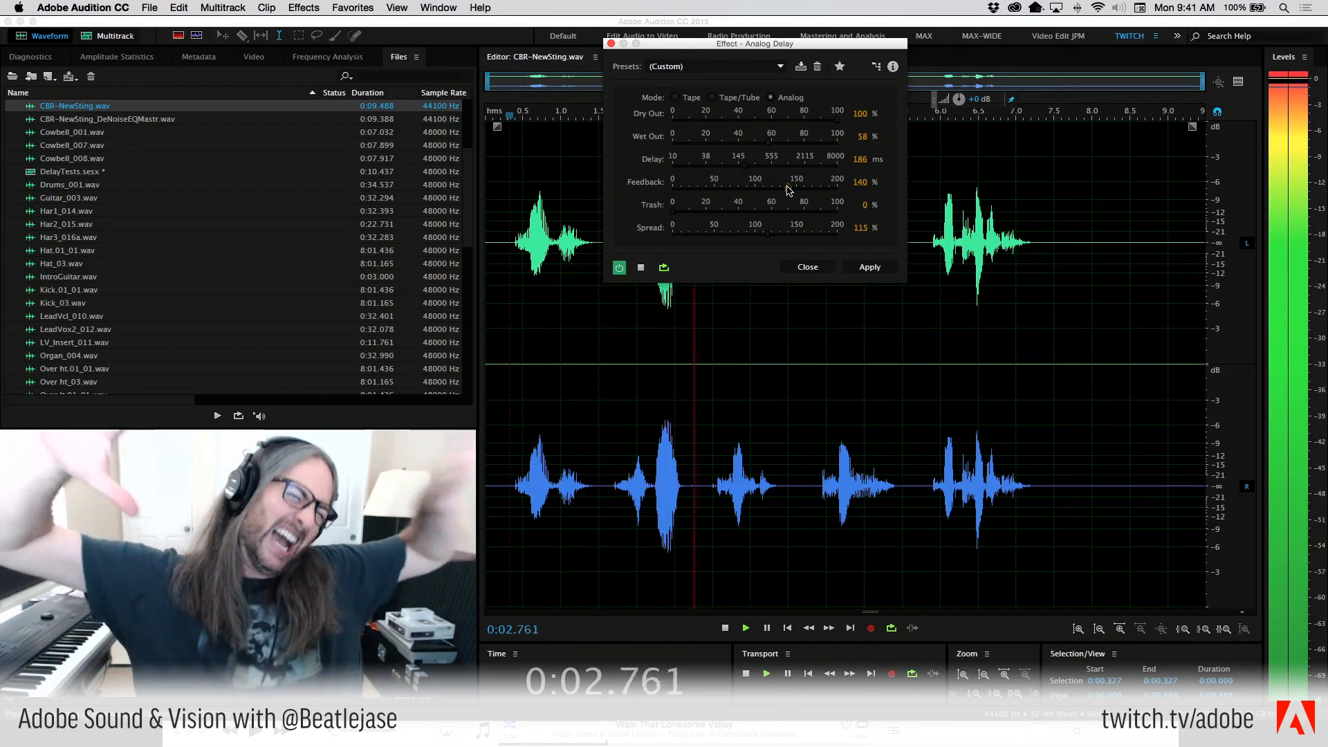
key(space)
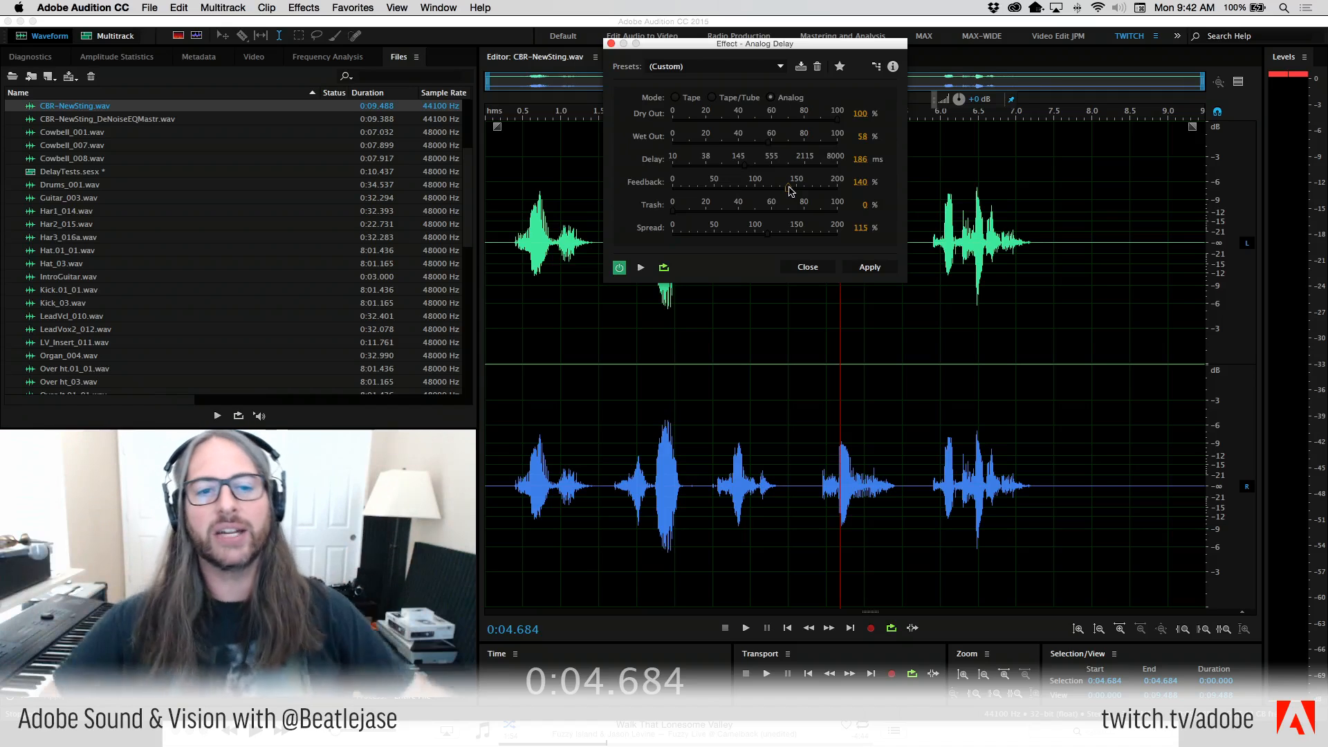
Lower the Feedback to 3% and the Wet Out to 0%, and preview the clip from the beginning.
drag(681, 193, 687, 191)
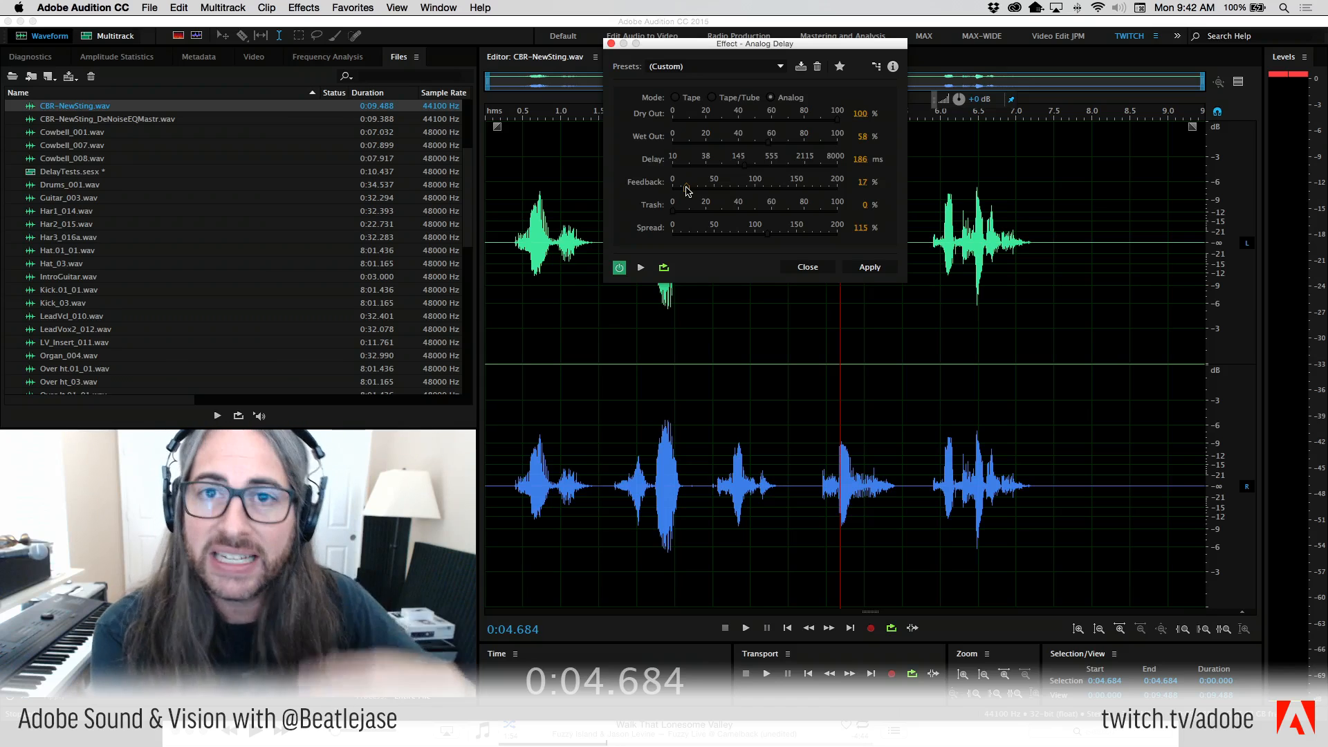
drag(687, 192, 676, 188)
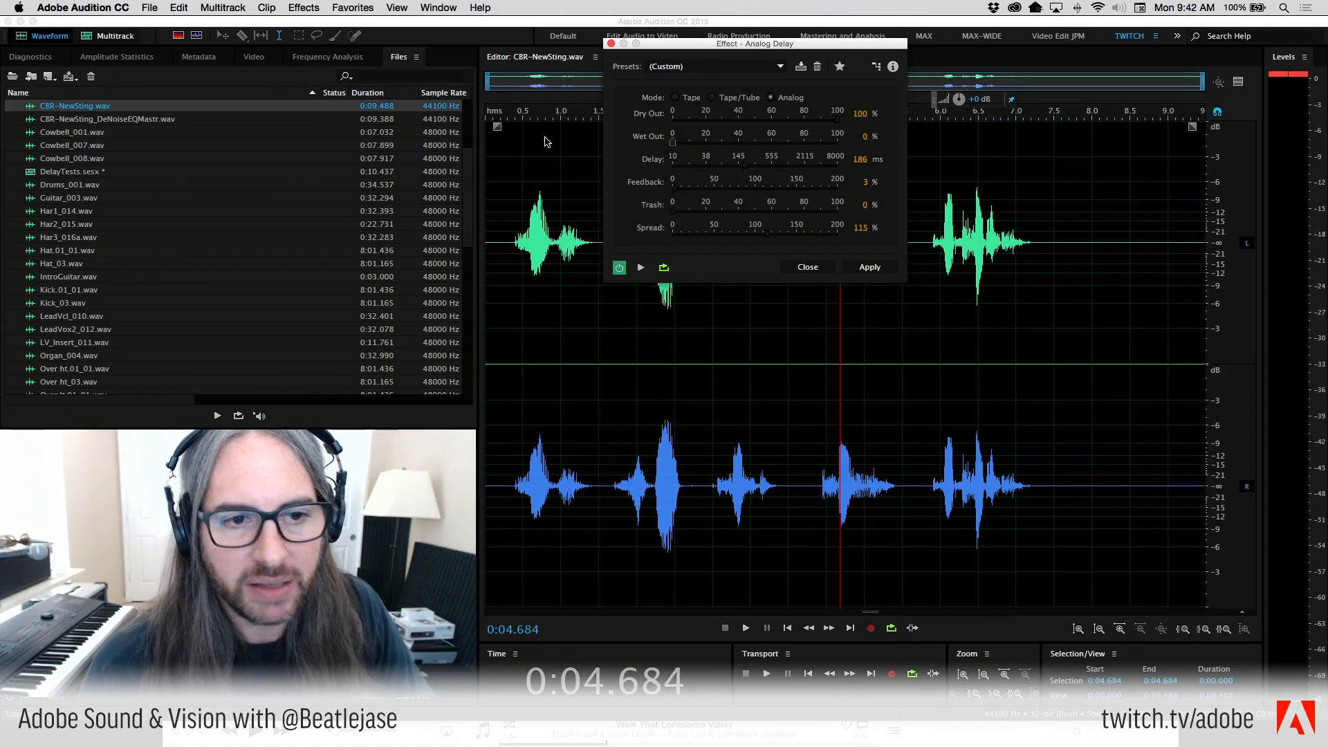
drag(766, 146, 544, 135)
click(488, 185)
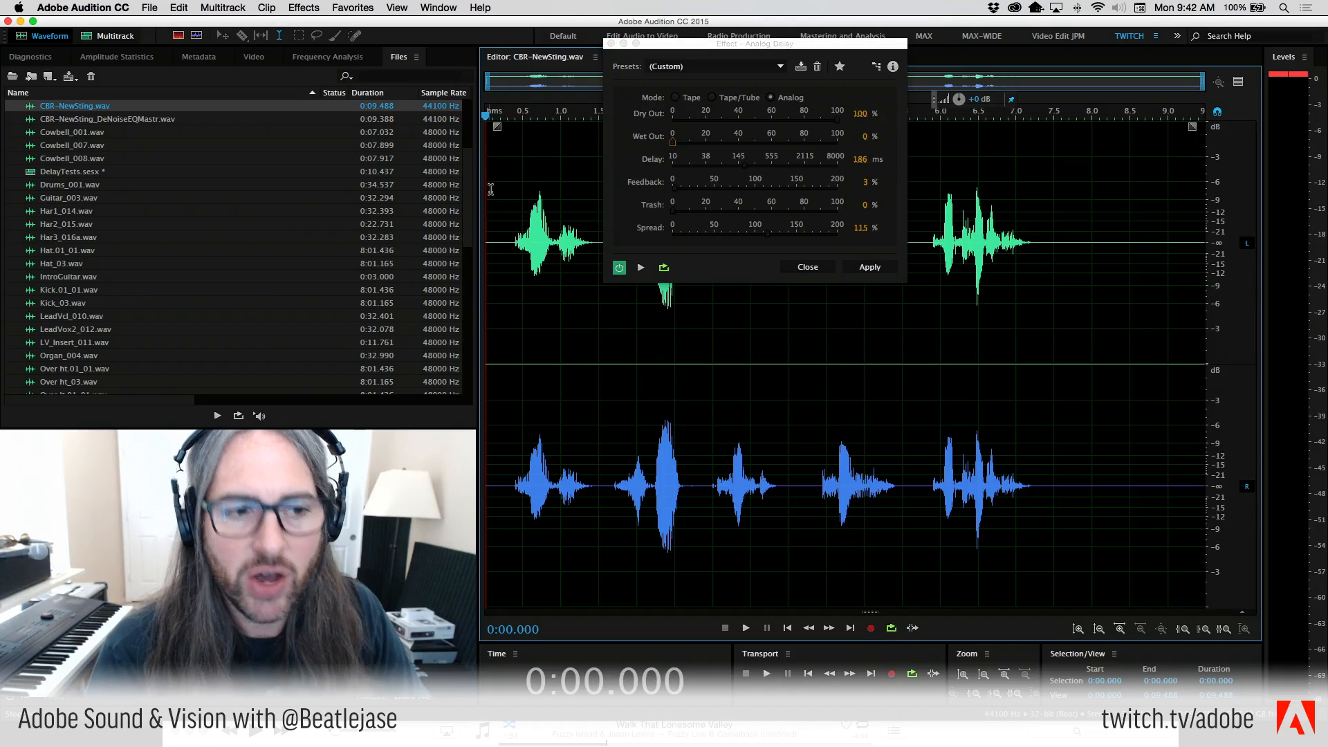
key(space)
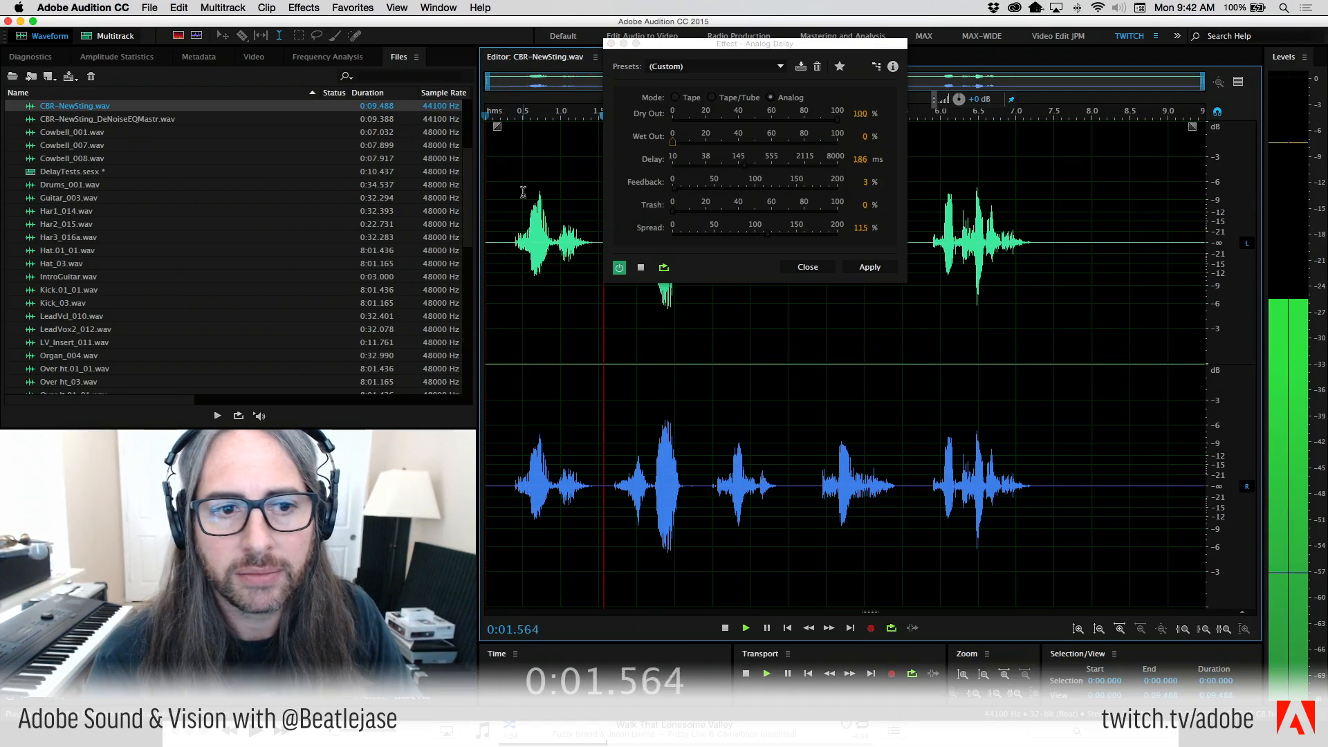
key(space)
Set the Wet Out to 18% and play the clip from near its start.
drag(674, 145, 703, 144)
click(509, 206)
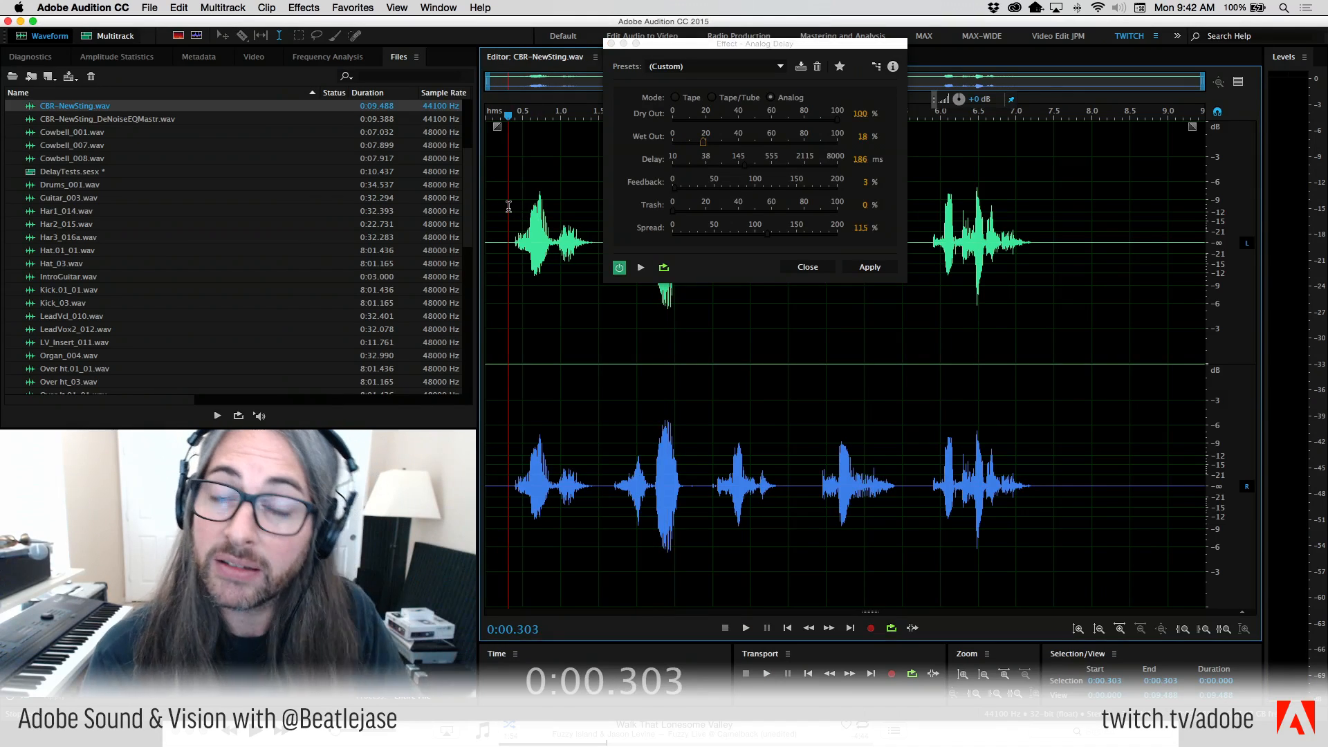
click(508, 206)
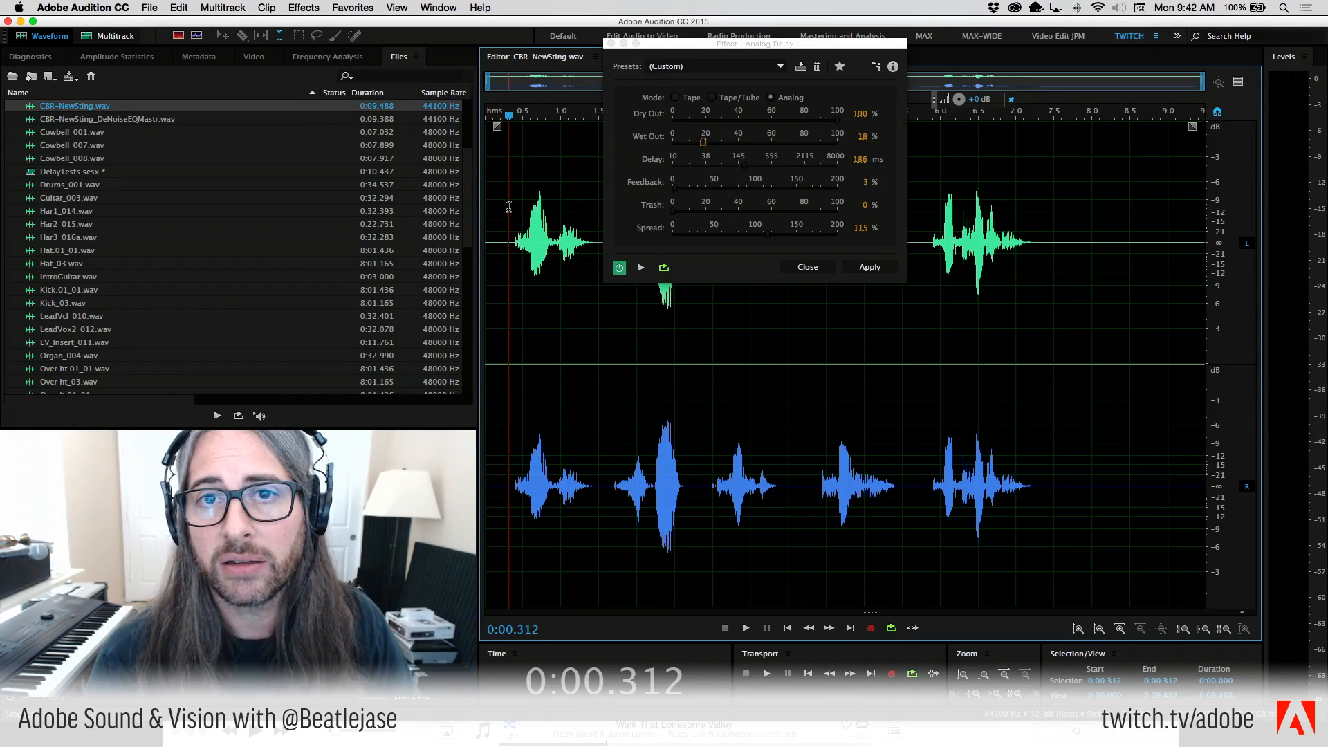
key(space)
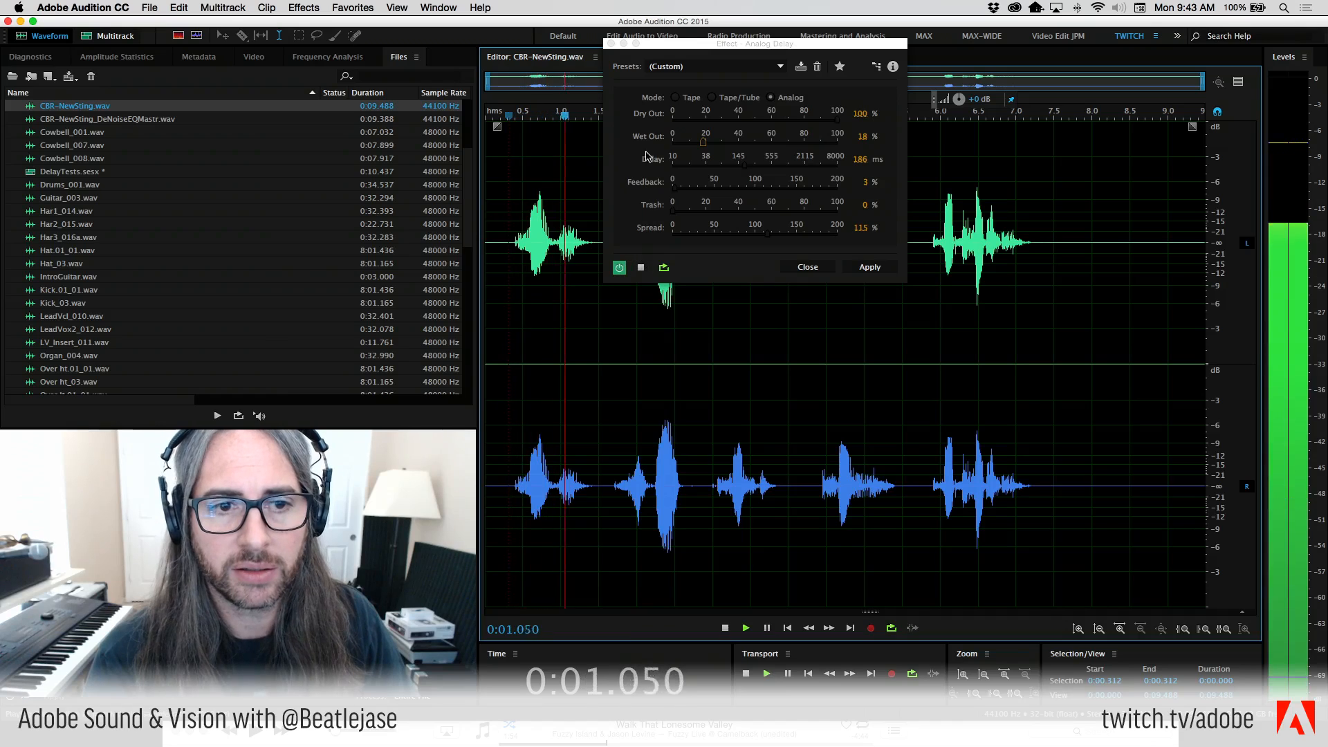
Raise the Wet Out to 31% and preview the clip from near its start.
drag(704, 147, 717, 147)
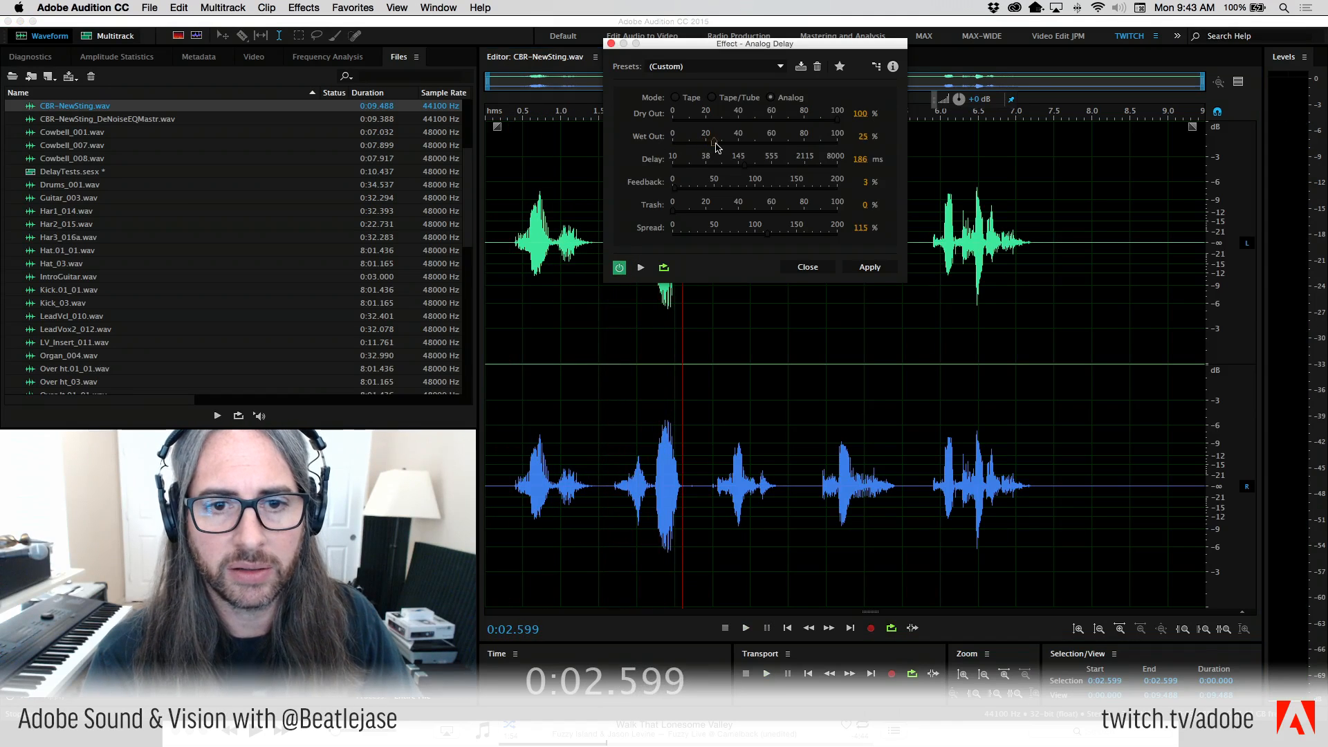
click(500, 206)
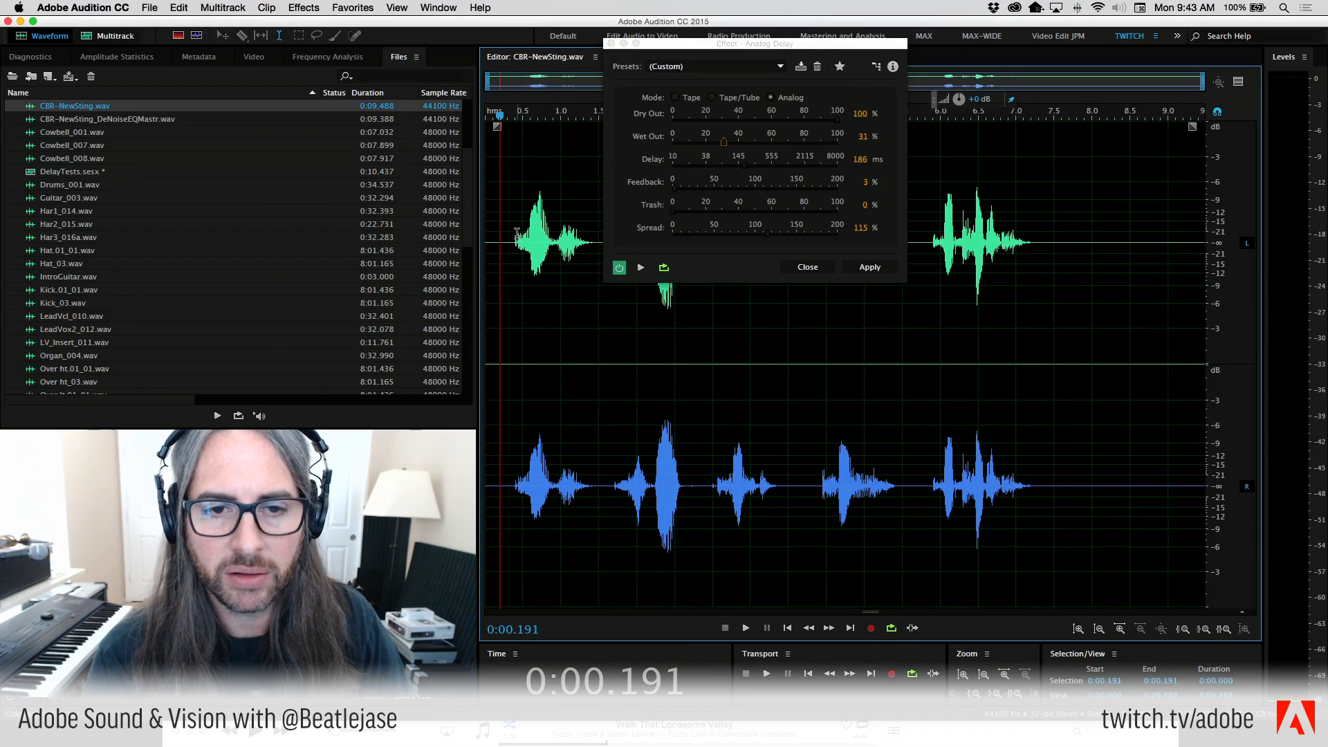
key(space)
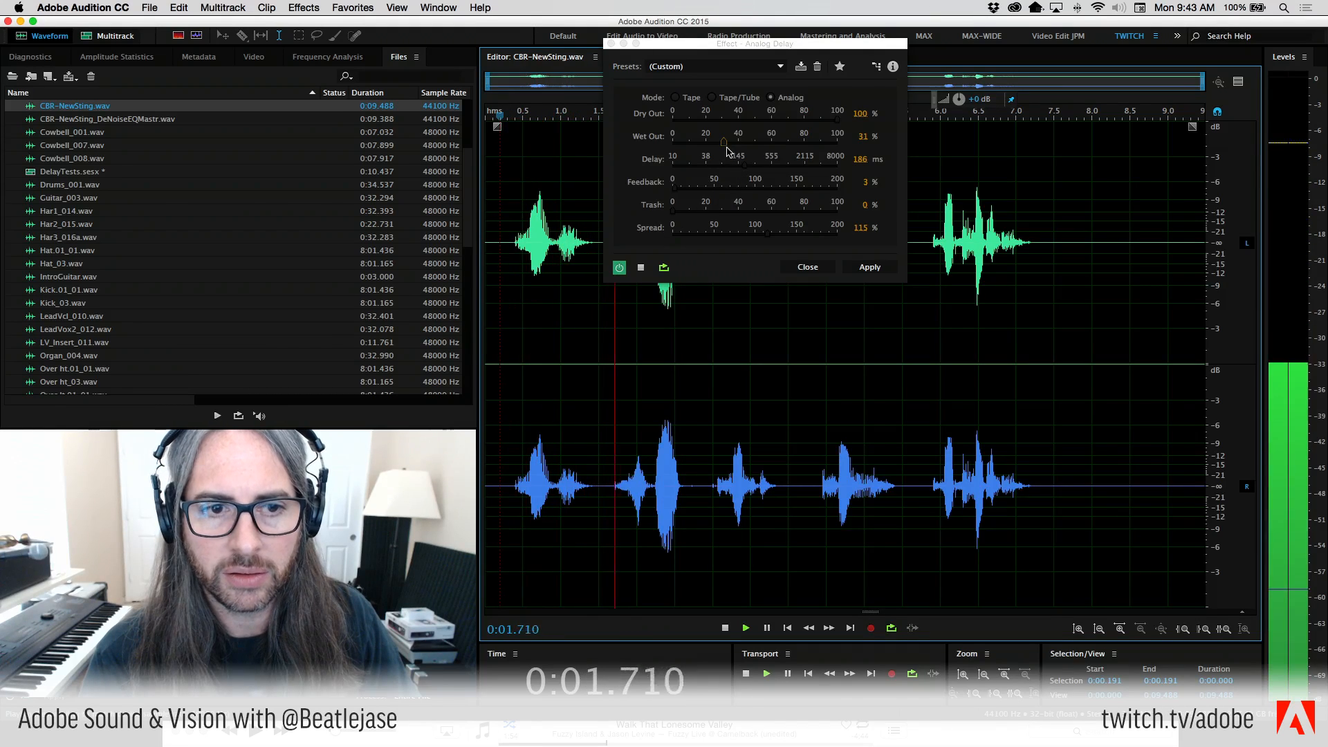
key(space)
Set the Dry Out to 0% and preview only the delayed signal, with the effect dialog moved off the waveform's beginning.
drag(837, 119, 604, 125)
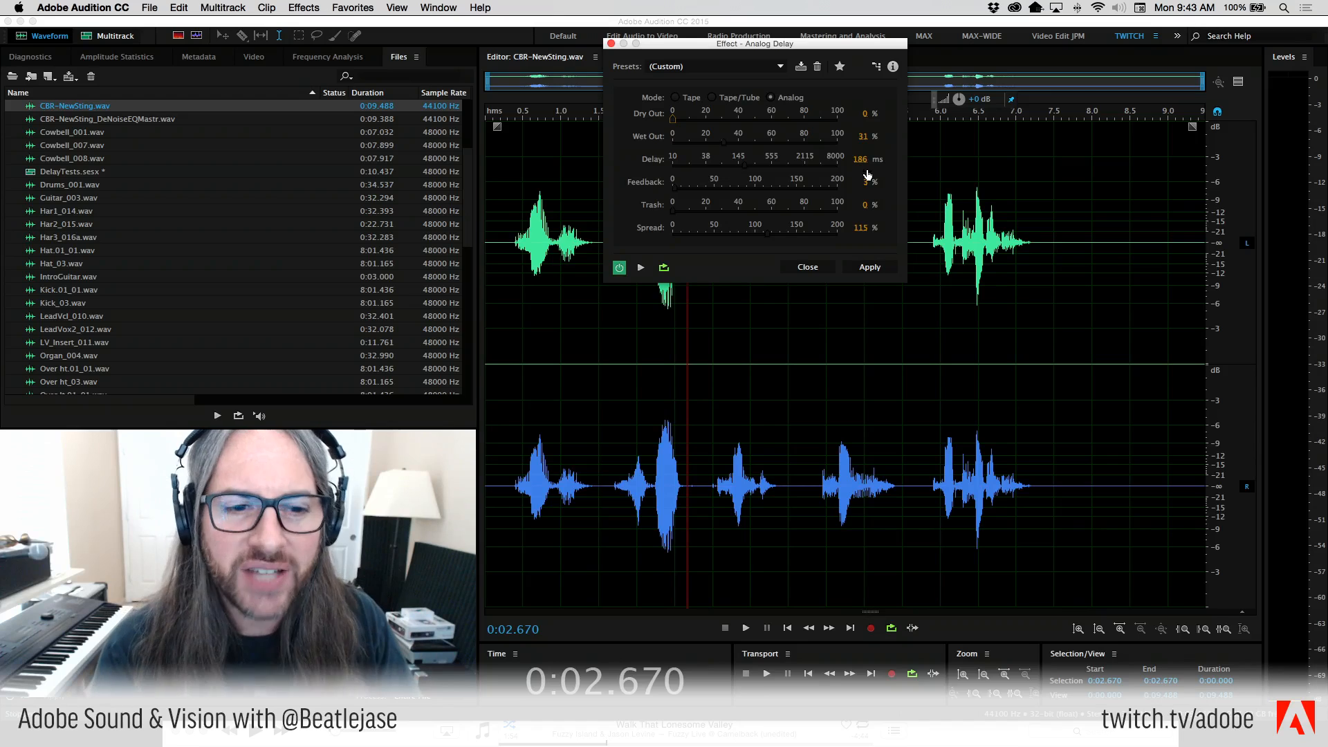
click(515, 183)
drag(693, 45, 891, 72)
key(space)
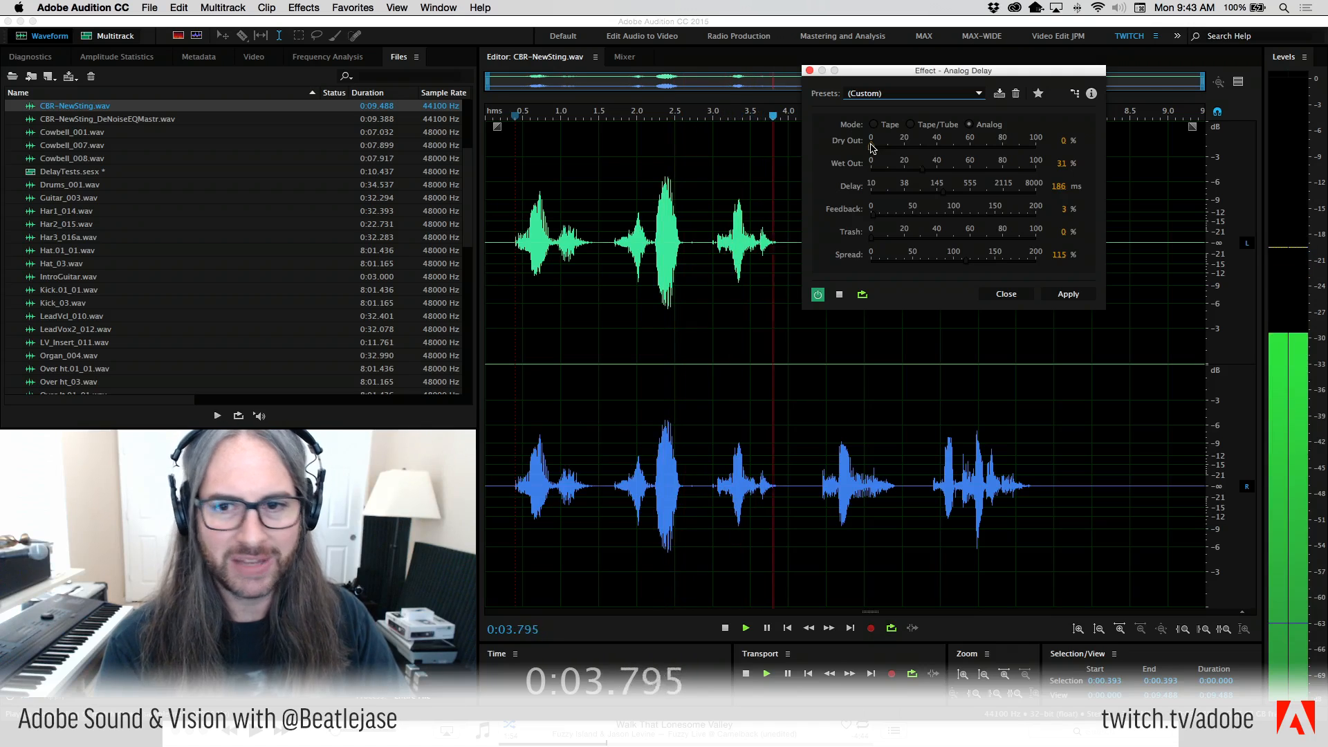
key(space)
Bring the Dry Out up to 87% and preview the mix of original and delayed signal.
drag(871, 148, 1010, 150)
key(space)
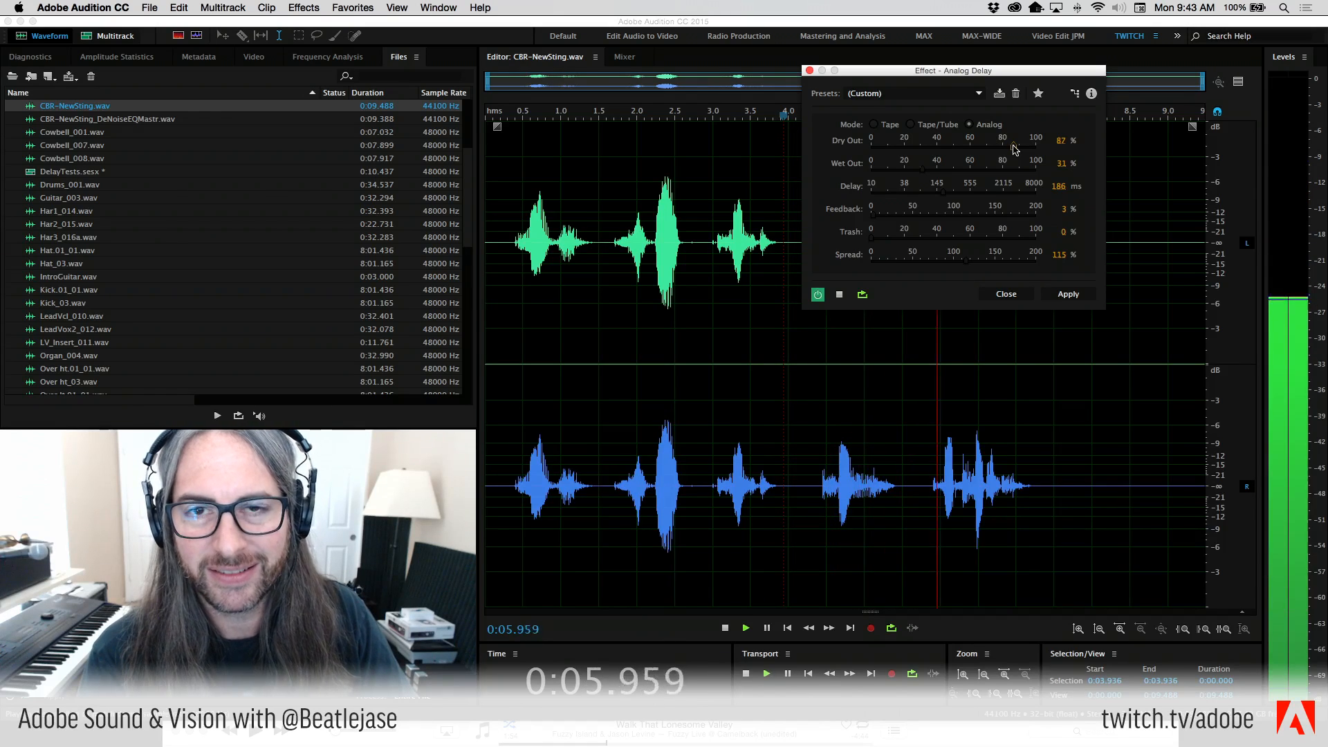
key(space)
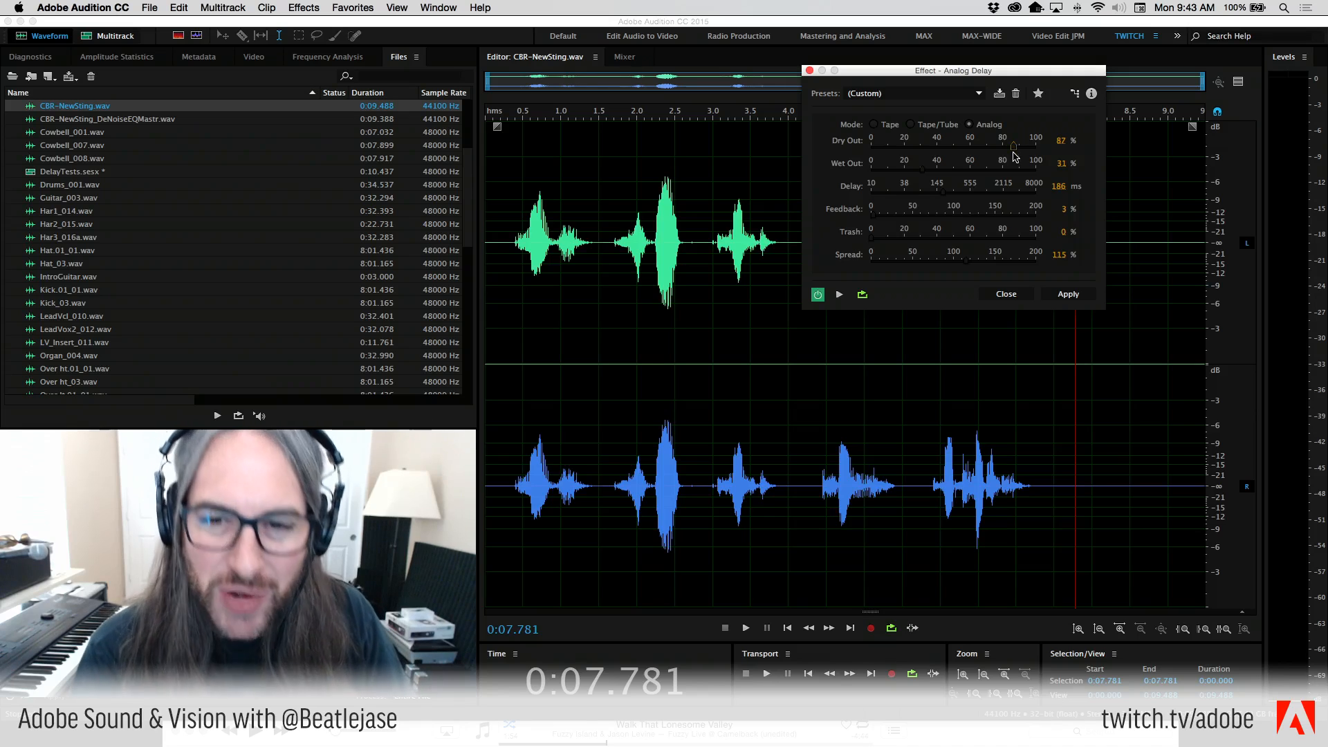
Set the Dry Out to 100% and the Delay to 232 ms, with the playhead back near the clip's start.
drag(959, 76, 747, 4)
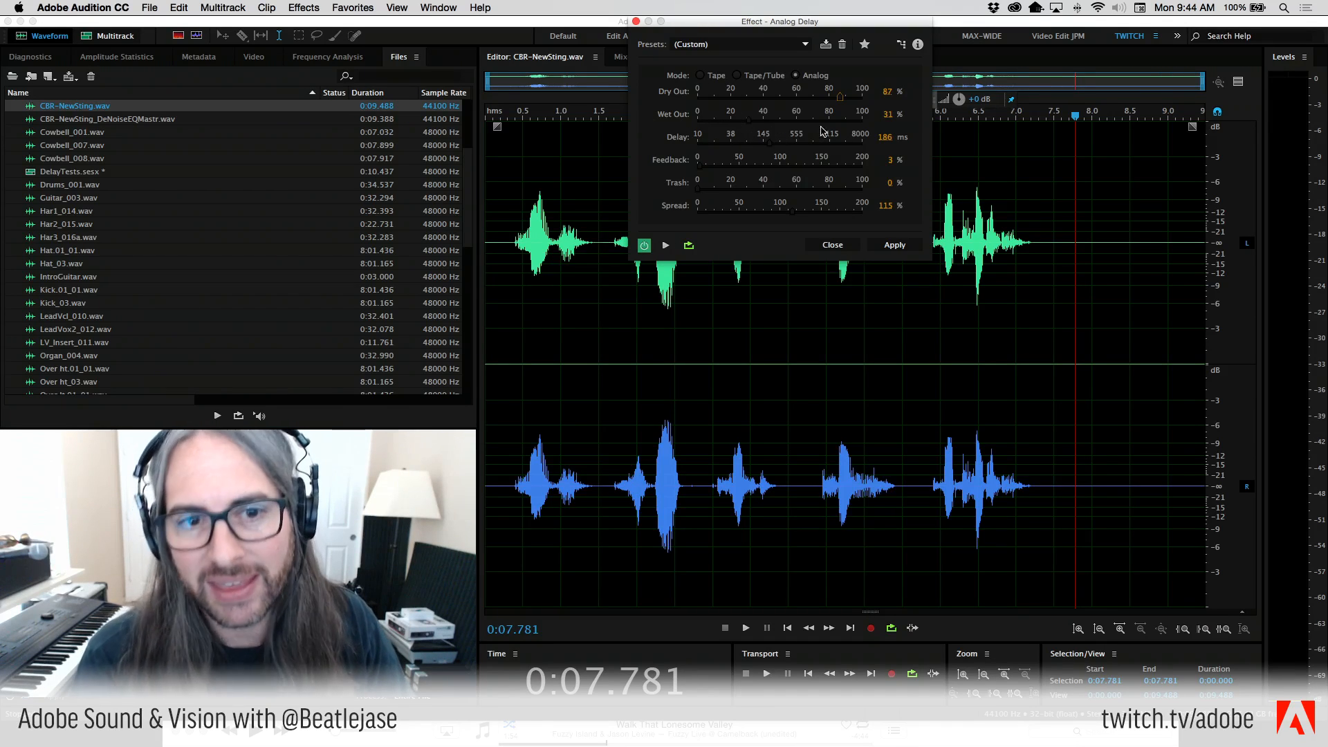
drag(841, 103, 862, 102)
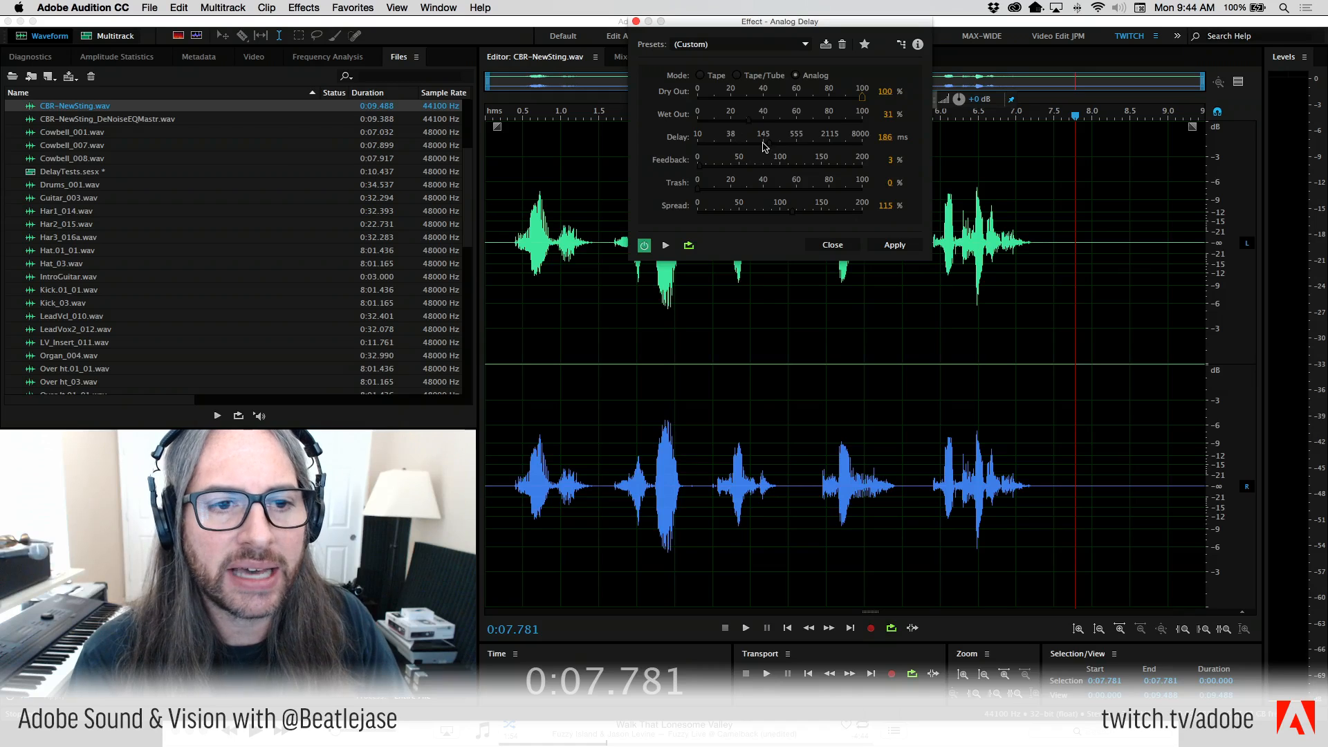
drag(769, 146, 774, 146)
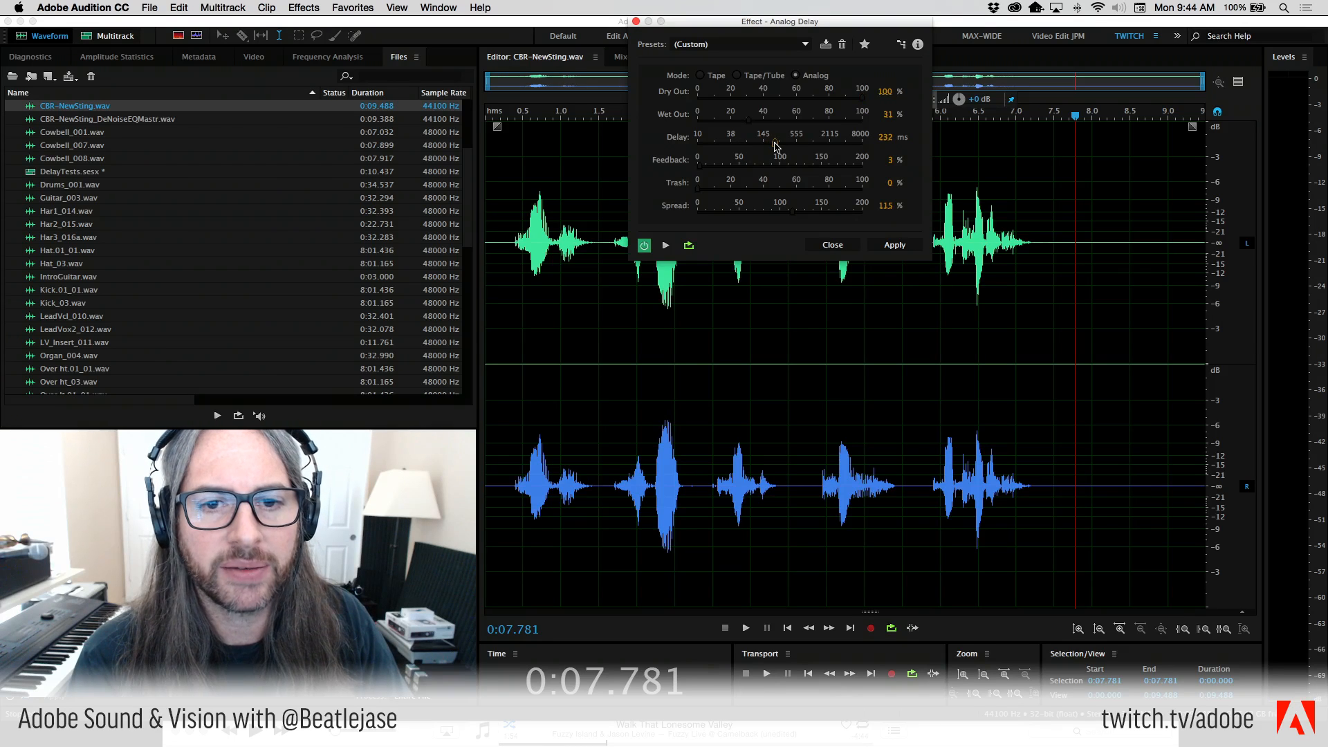
click(506, 227)
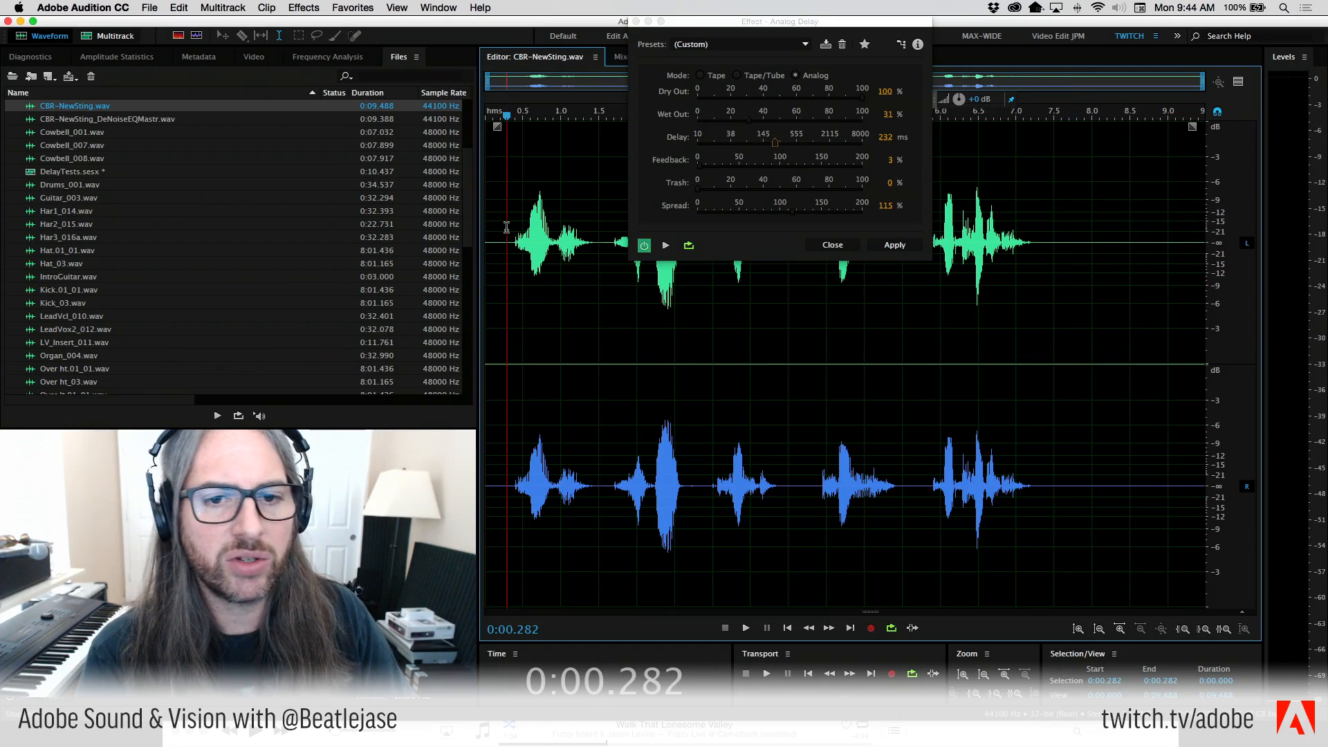
Set the Delay to 246 ms and the Feedback to 19%, previewing the clip from near its start.
key(space)
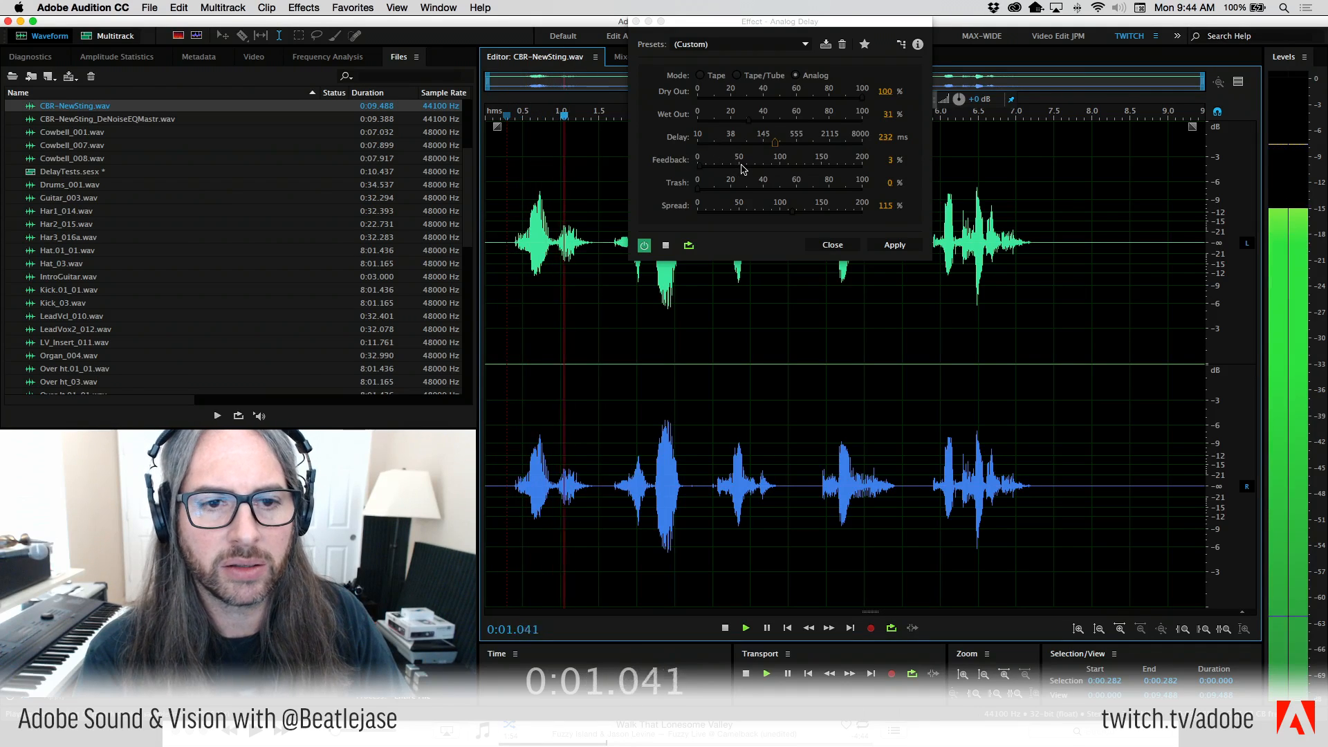
drag(777, 145, 710, 168)
key(space)
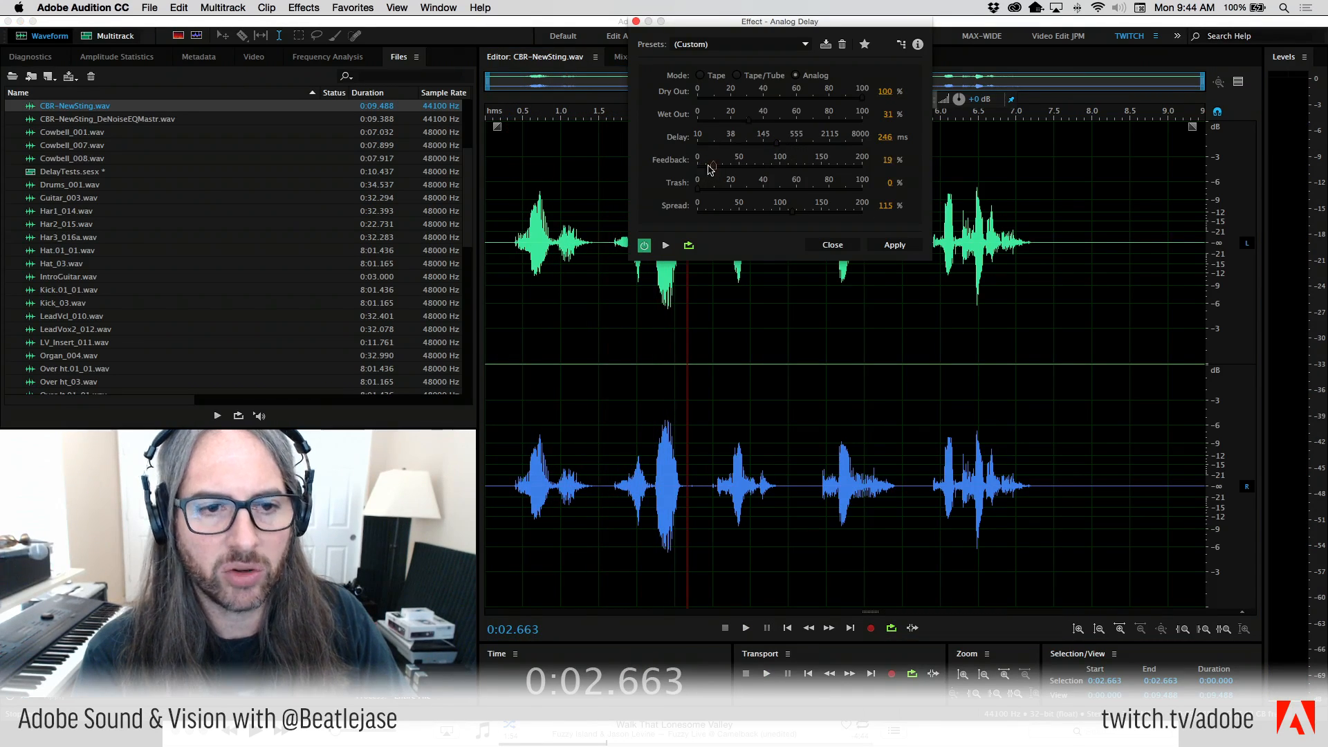
click(508, 218)
key(space)
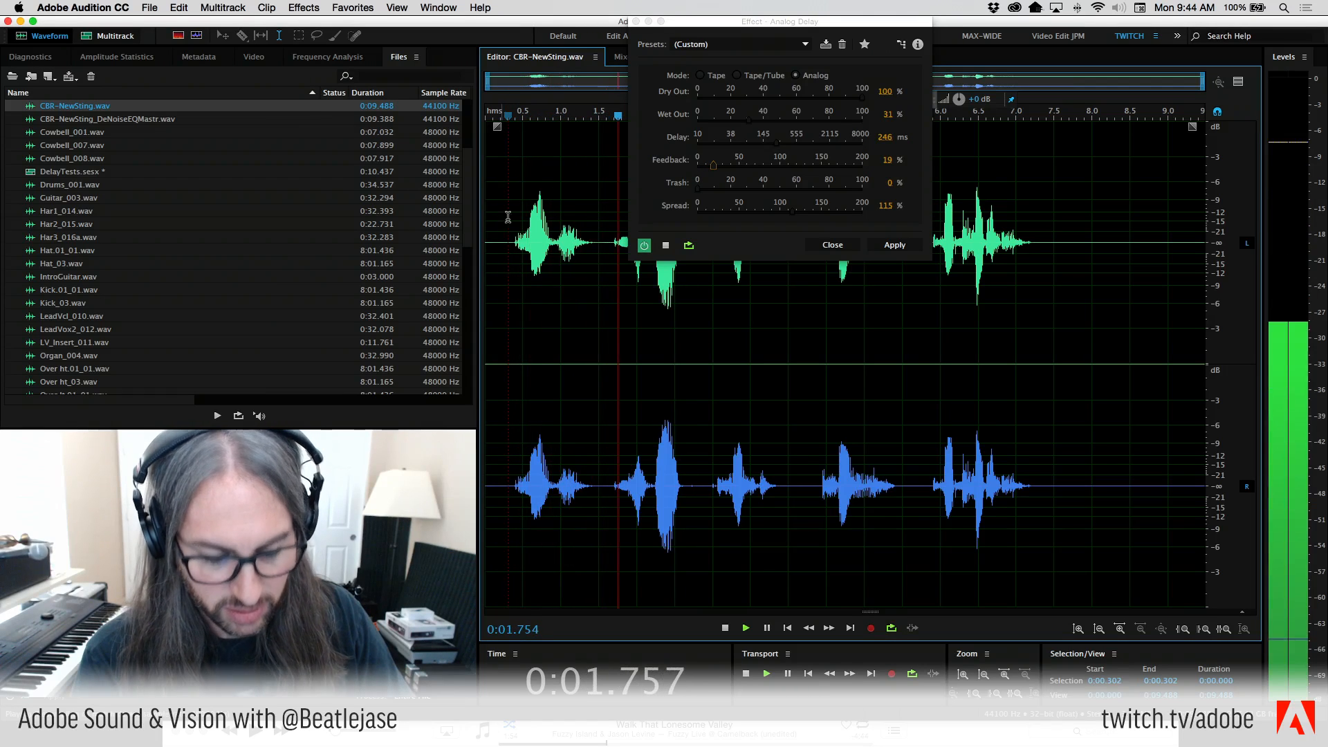
key(space)
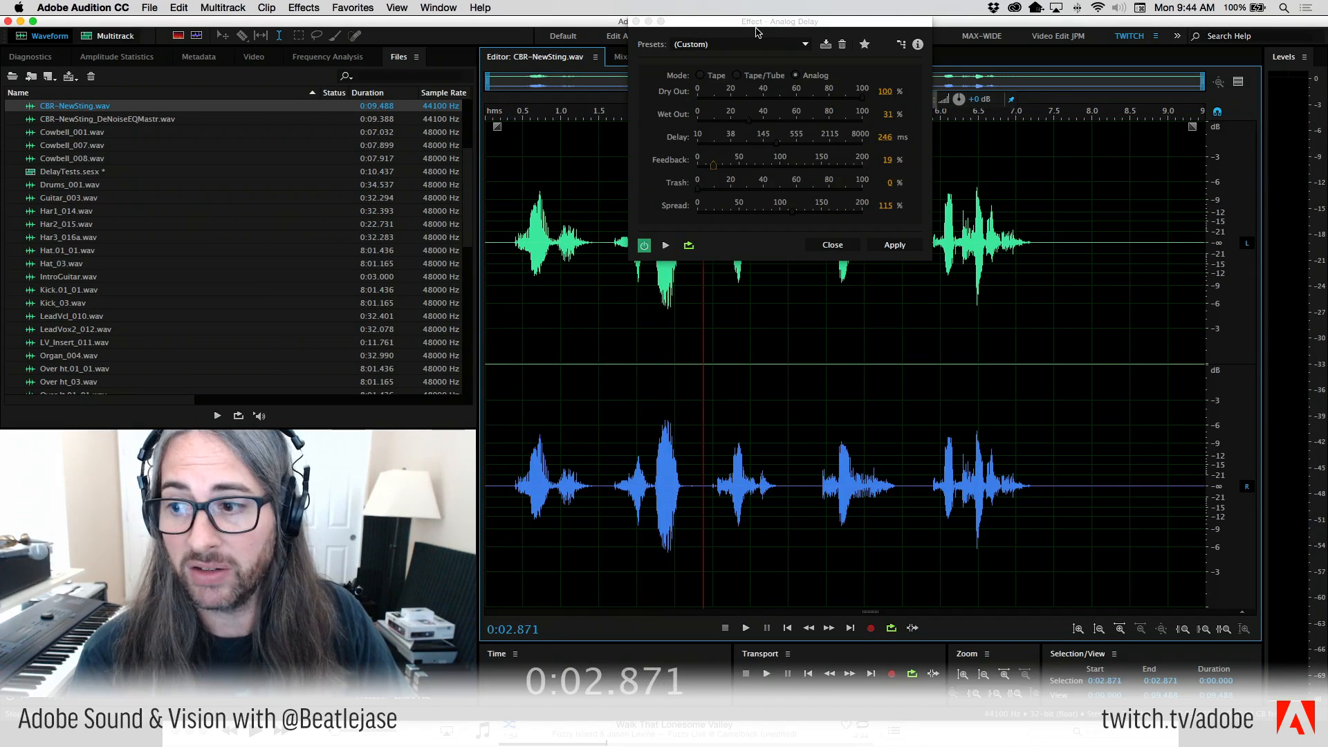
Raise the Wet Out to 39% and the Feedback to 24% while previewing the rest of the clip.
drag(750, 124, 760, 125)
key(space)
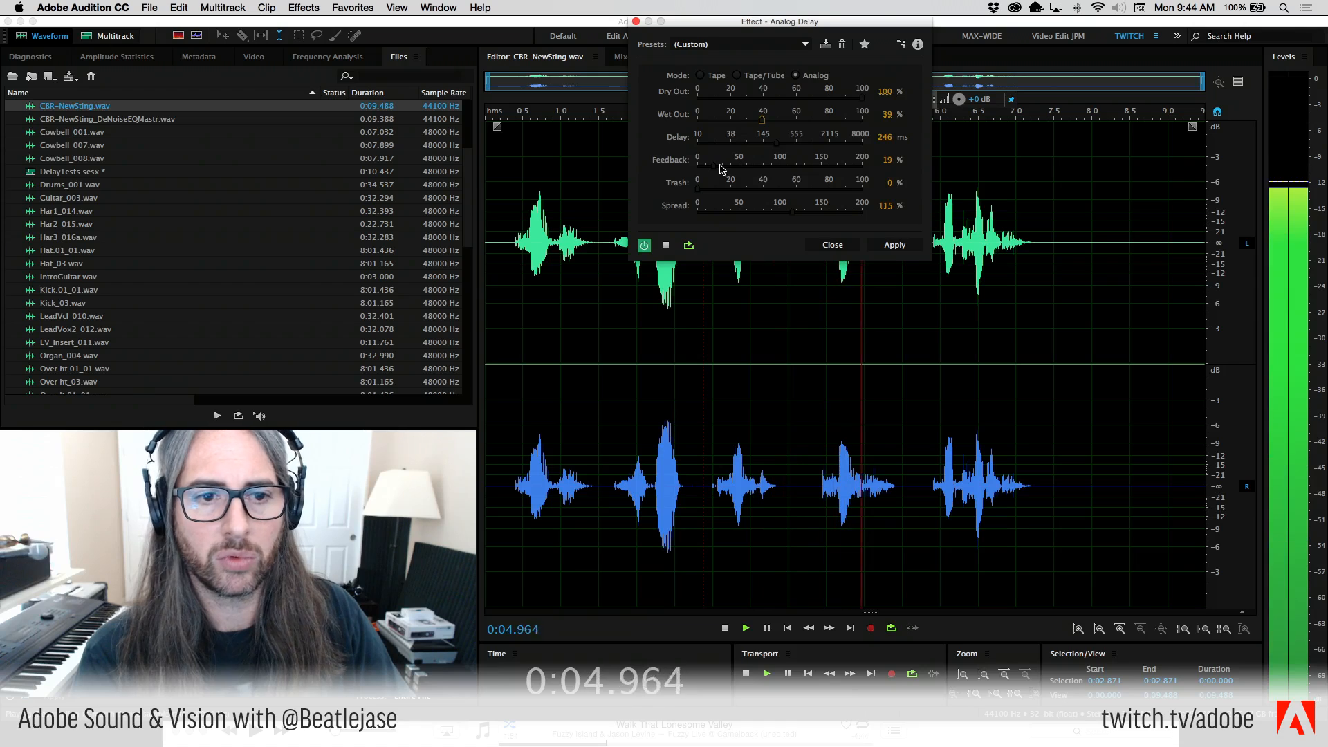
drag(713, 166, 718, 168)
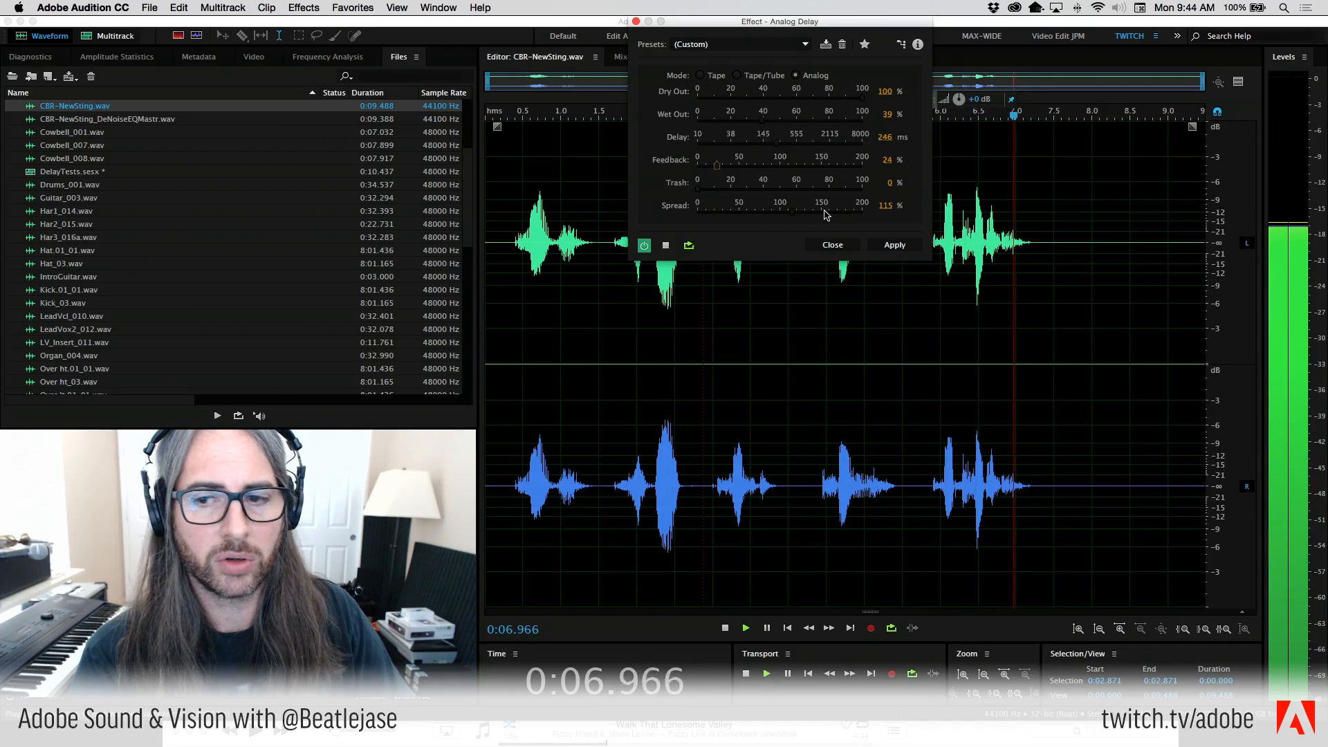
key(space)
Raise the Trash to 66%, with the playhead back near the clip's start.
click(498, 180)
drag(712, 194, 766, 199)
drag(793, 196, 815, 196)
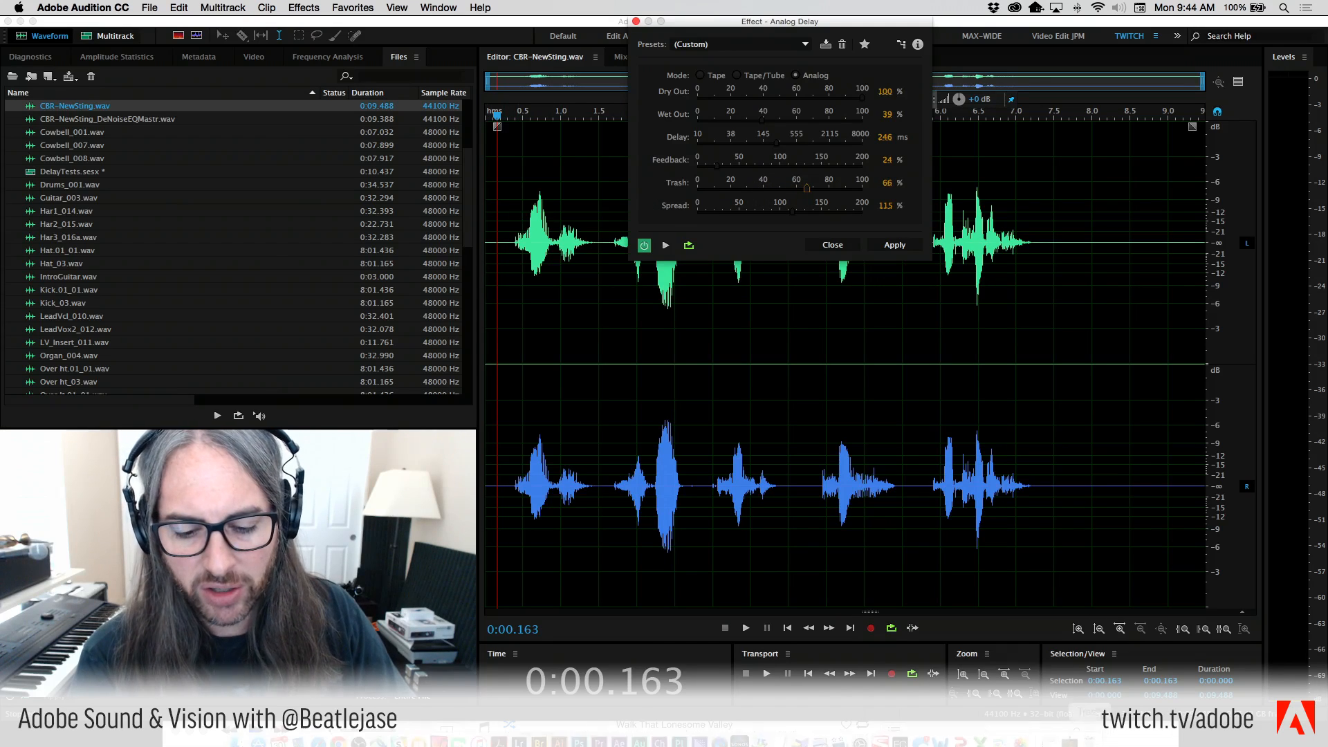
Mute the Analogue 6 input in Focusrite Control and preview the distorted delay in Audition.
click(899, 735)
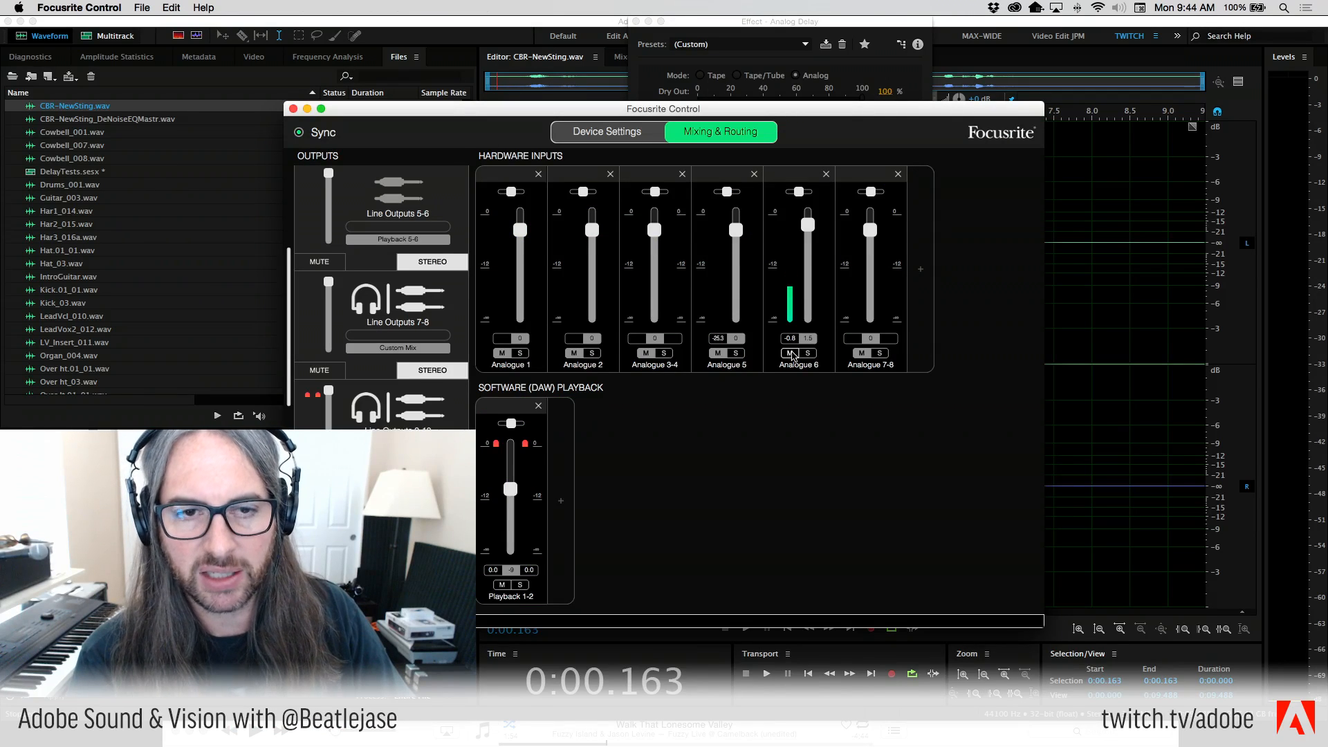
click(725, 26)
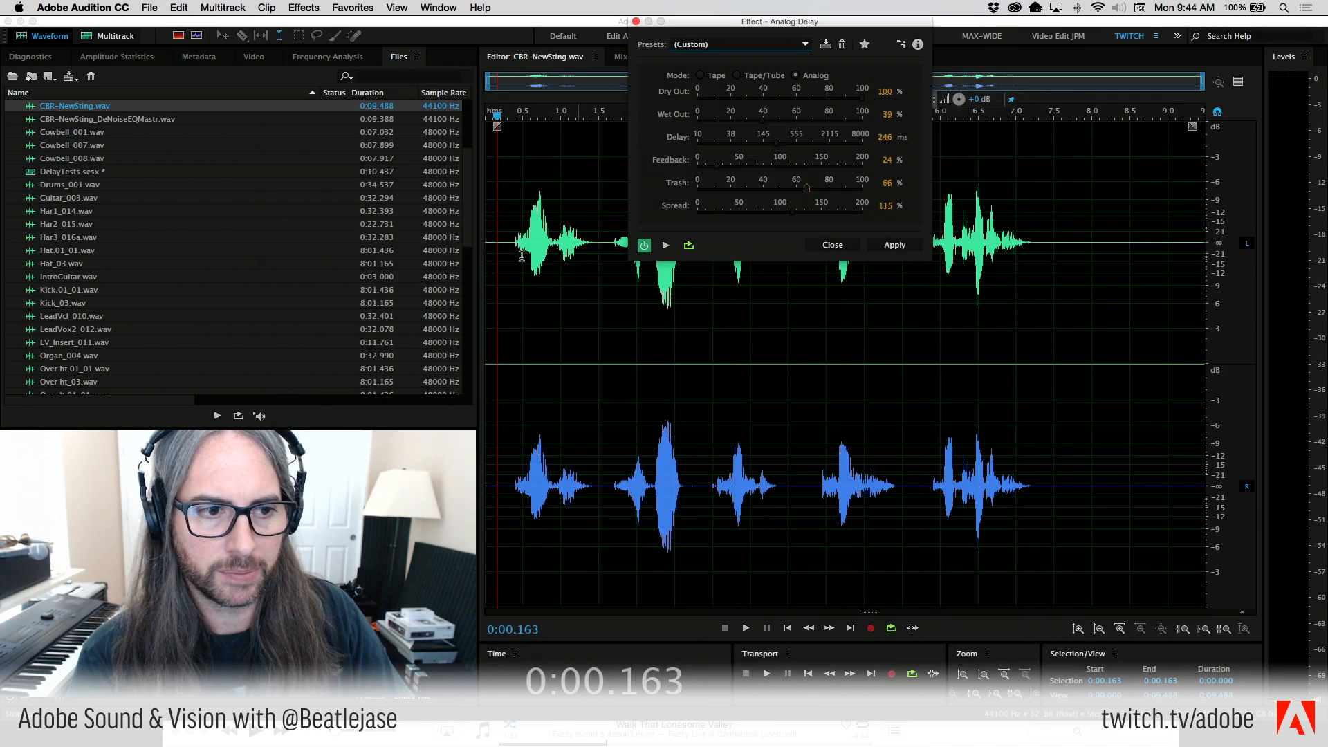
key(space)
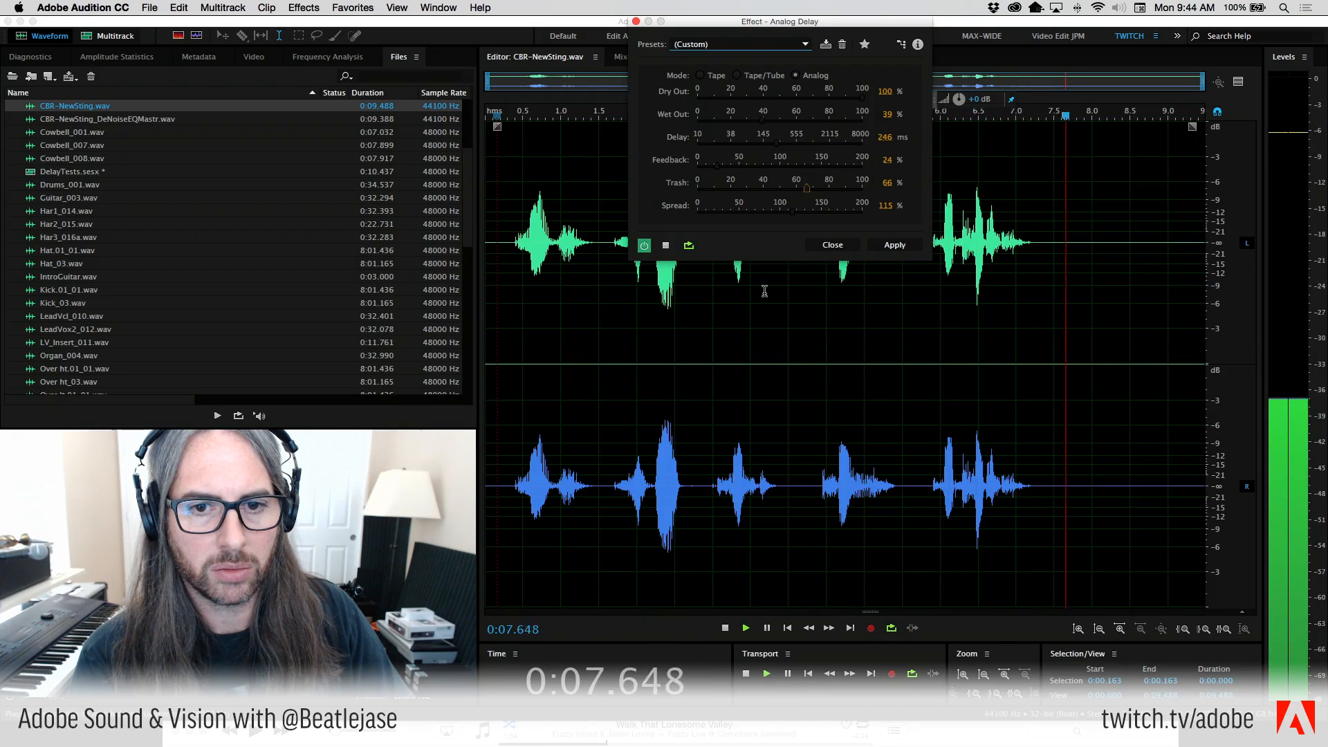
key(space)
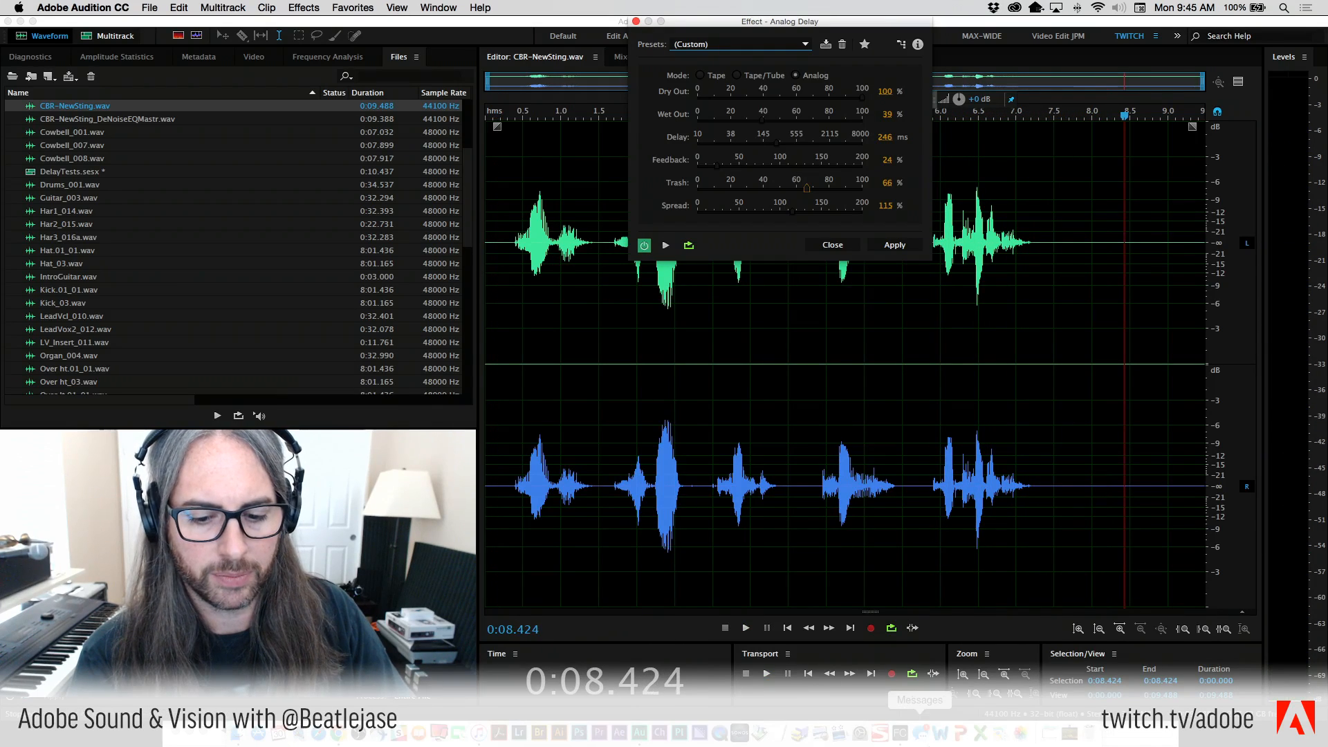
Unmute the Analogue 6 input in Focusrite Control and return to Audition.
click(902, 735)
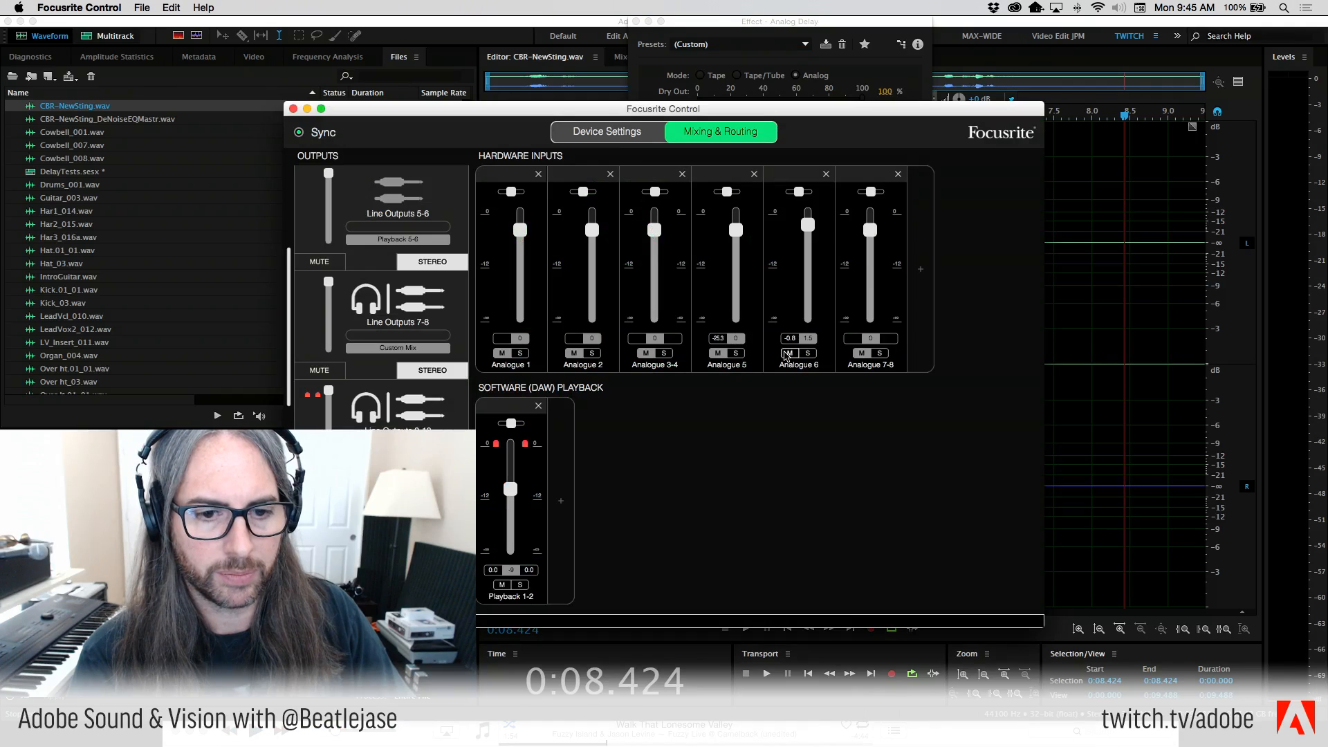
click(1079, 356)
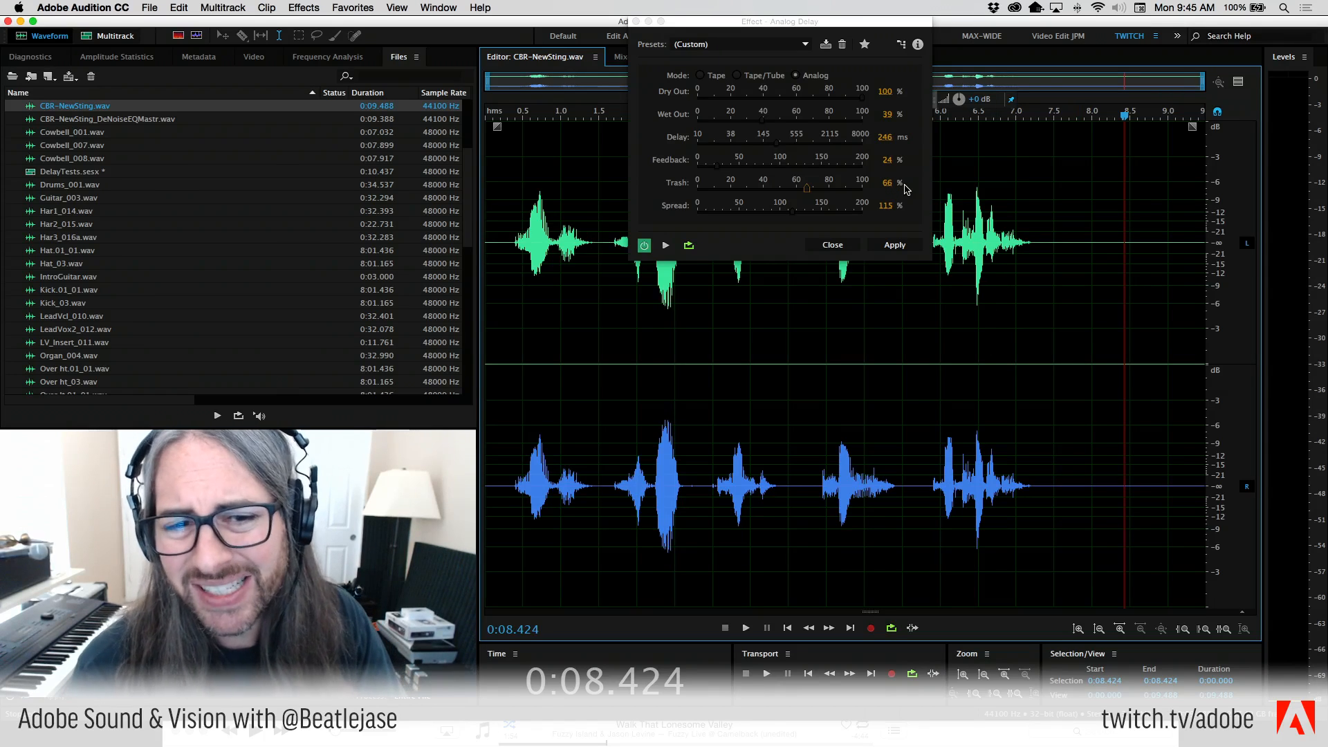
Set the Trash to 10%, the Feedback to 105% and the Wet Out to 4%, and briefly preview the clip.
drag(810, 193, 712, 190)
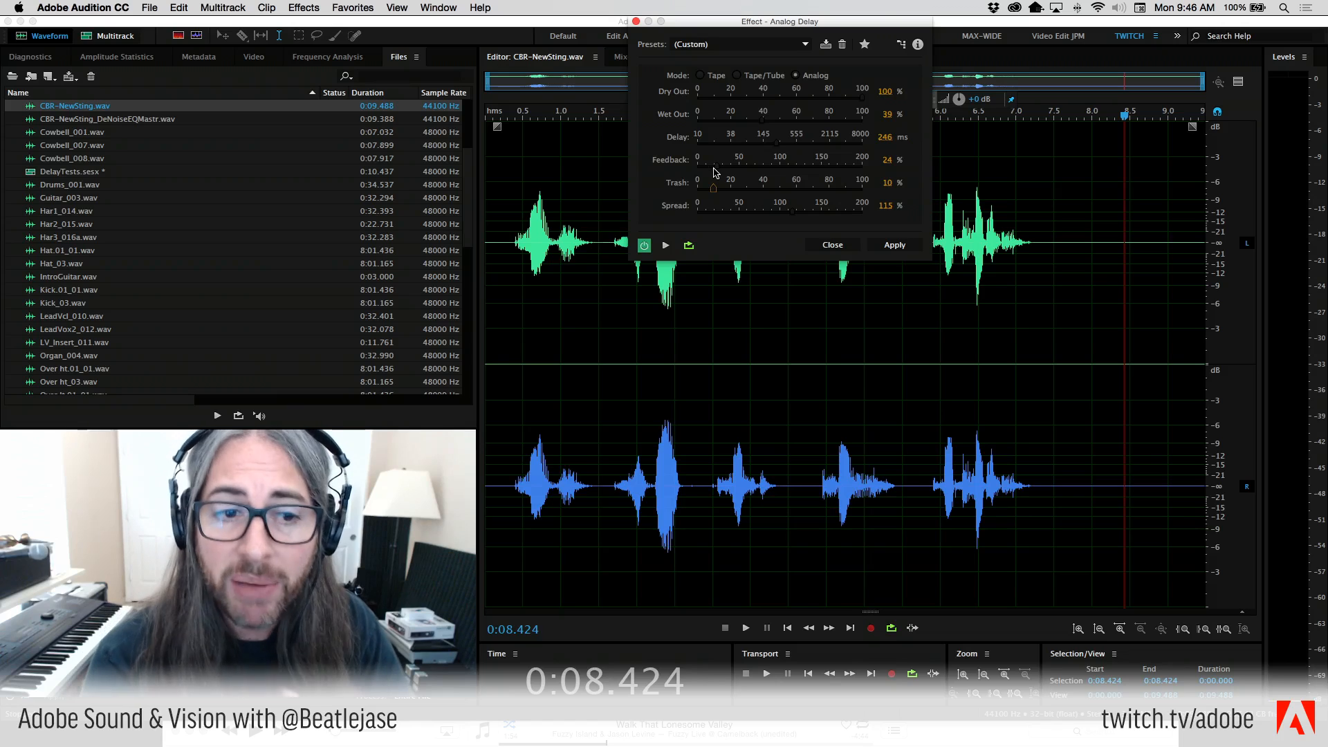
drag(713, 170, 782, 171)
drag(761, 122, 706, 121)
key(space)
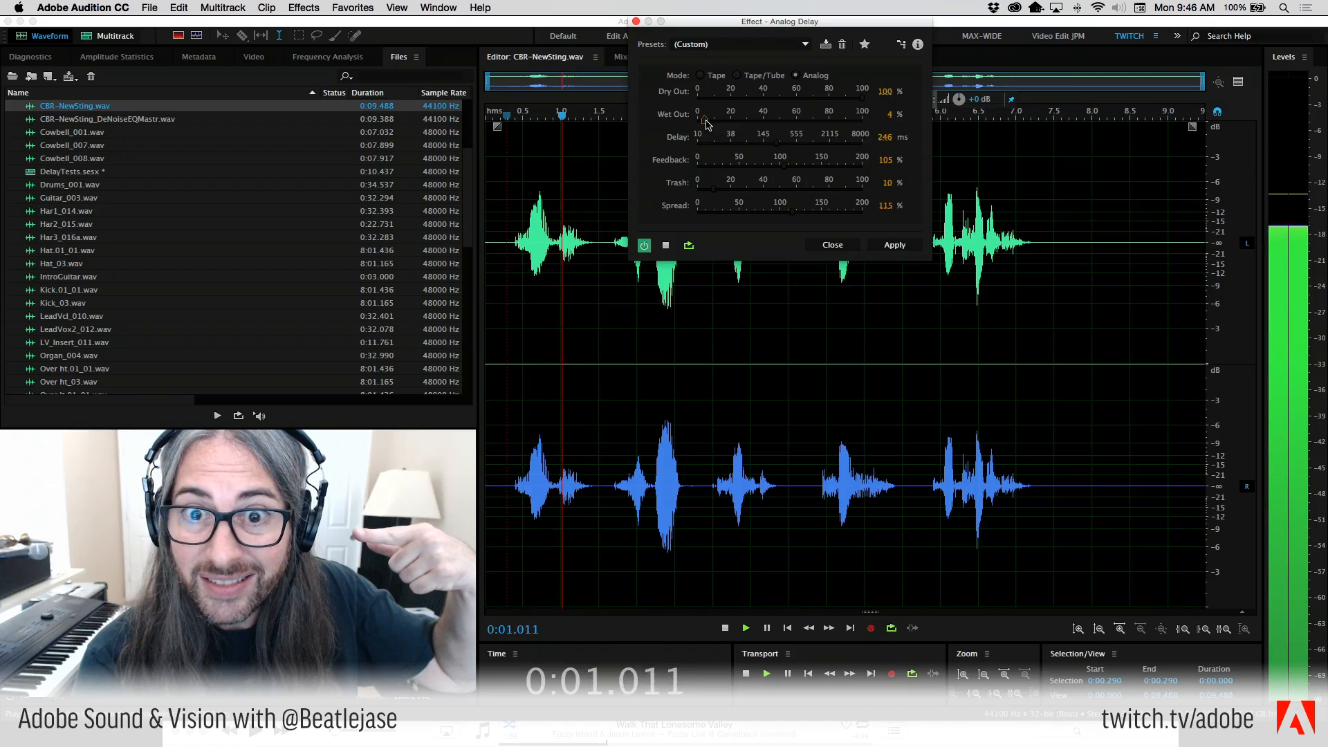
key(space)
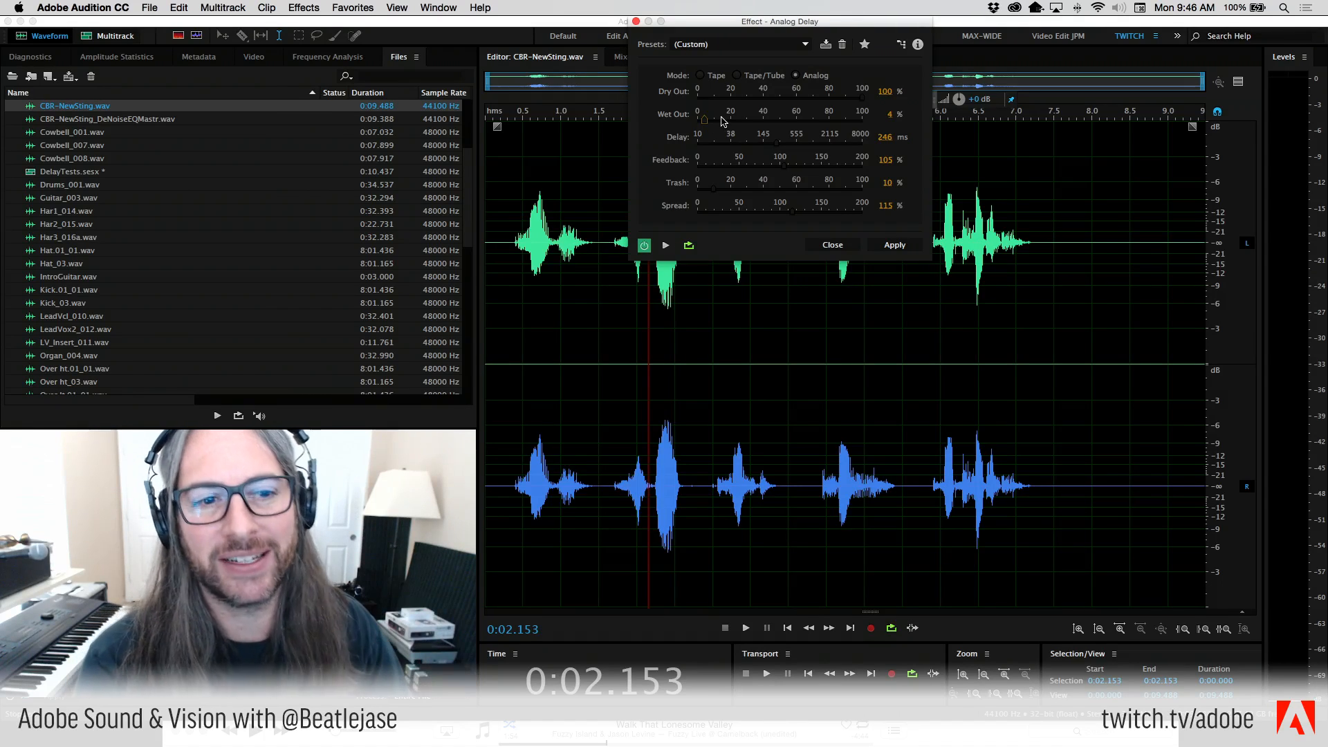
Lower the Feedback to 24%, close the Analog Delay effect without applying it and switch to the DelayTests.sesx multitrack session.
drag(780, 170, 718, 168)
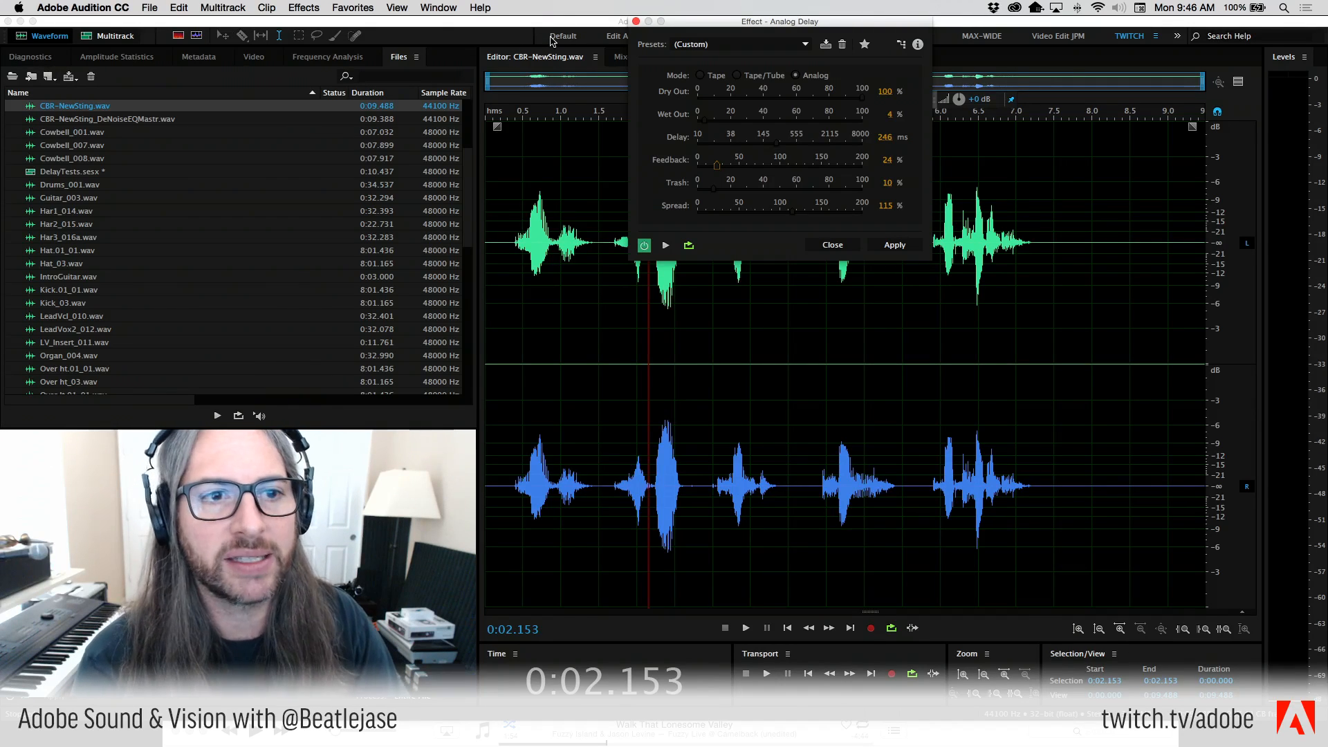
click(635, 21)
click(109, 38)
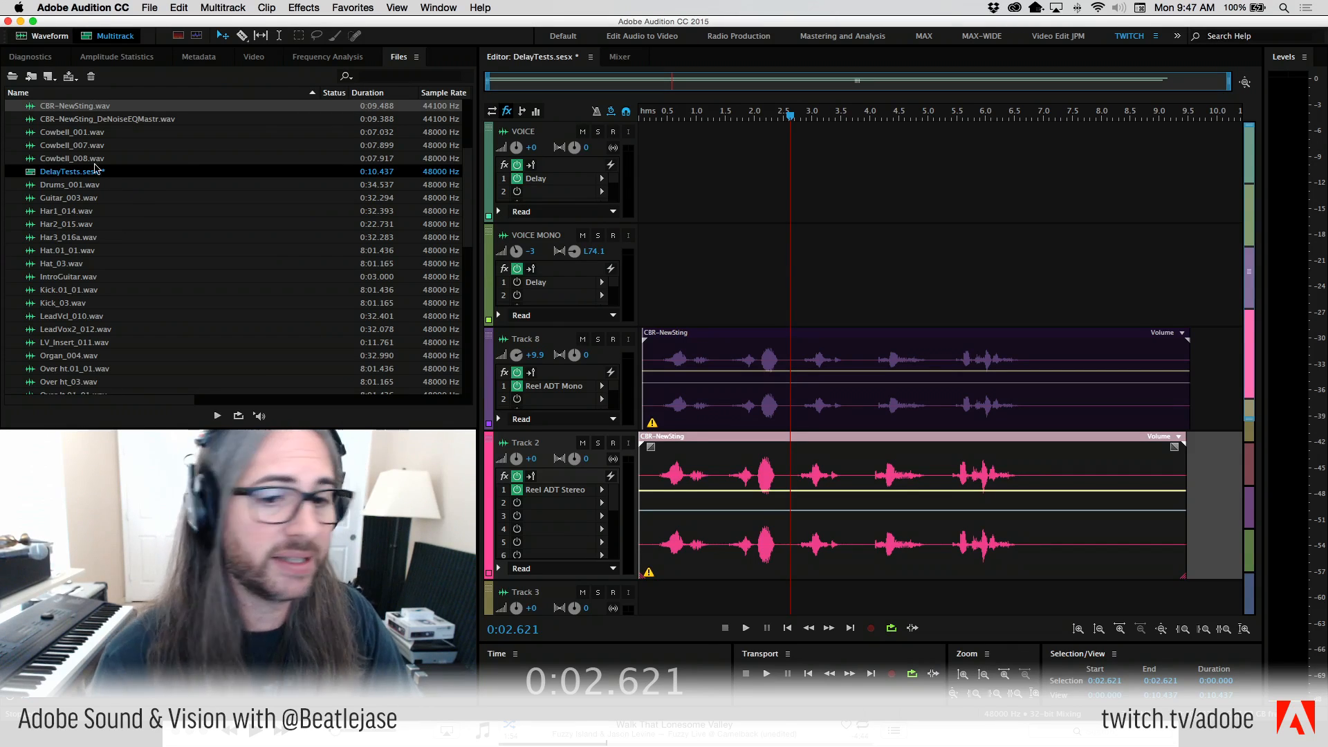
Delete the CBR-NewSting clips from Track 8 and Track 2.
click(716, 375)
key(Delete)
click(664, 476)
key(Delete)
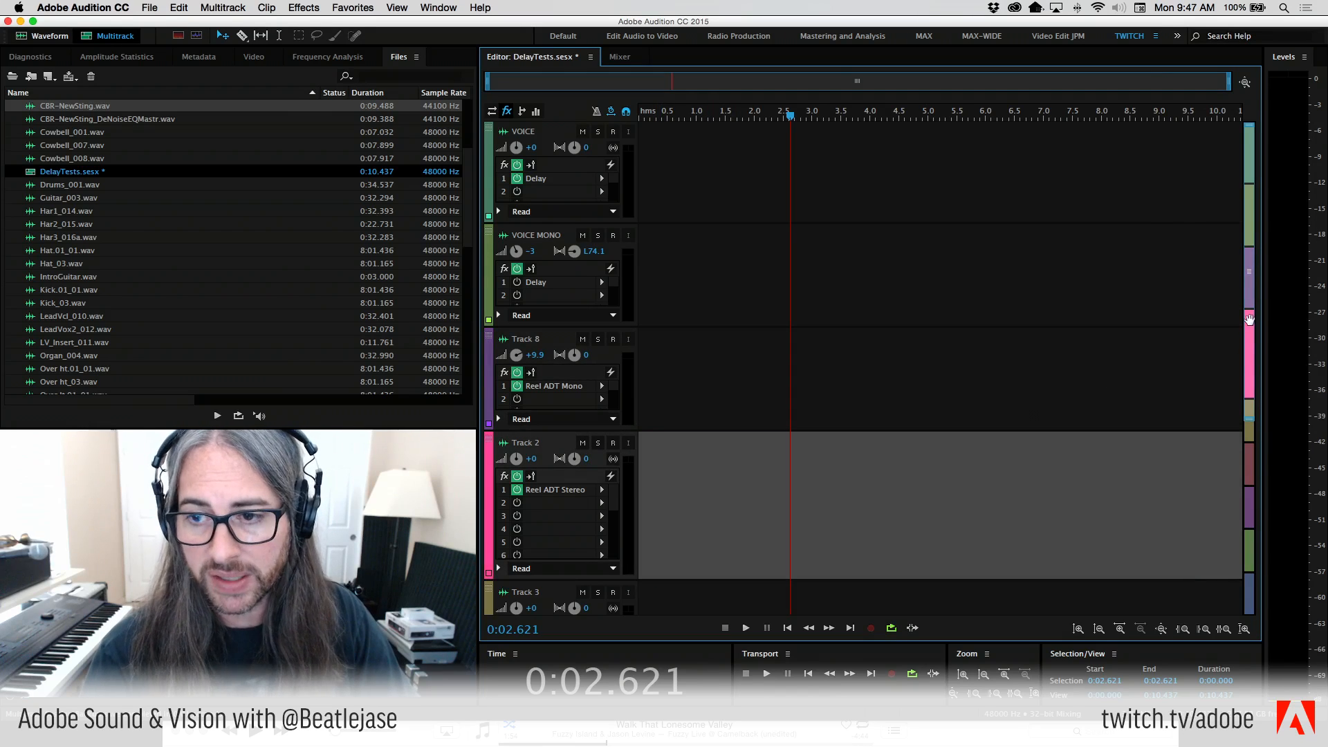
Remove the Delay effects from the VOICE and VOICE MONO tracks and the Reel ADT effects from Track 8 and Track 2.
drag(1248, 315, 1243, 200)
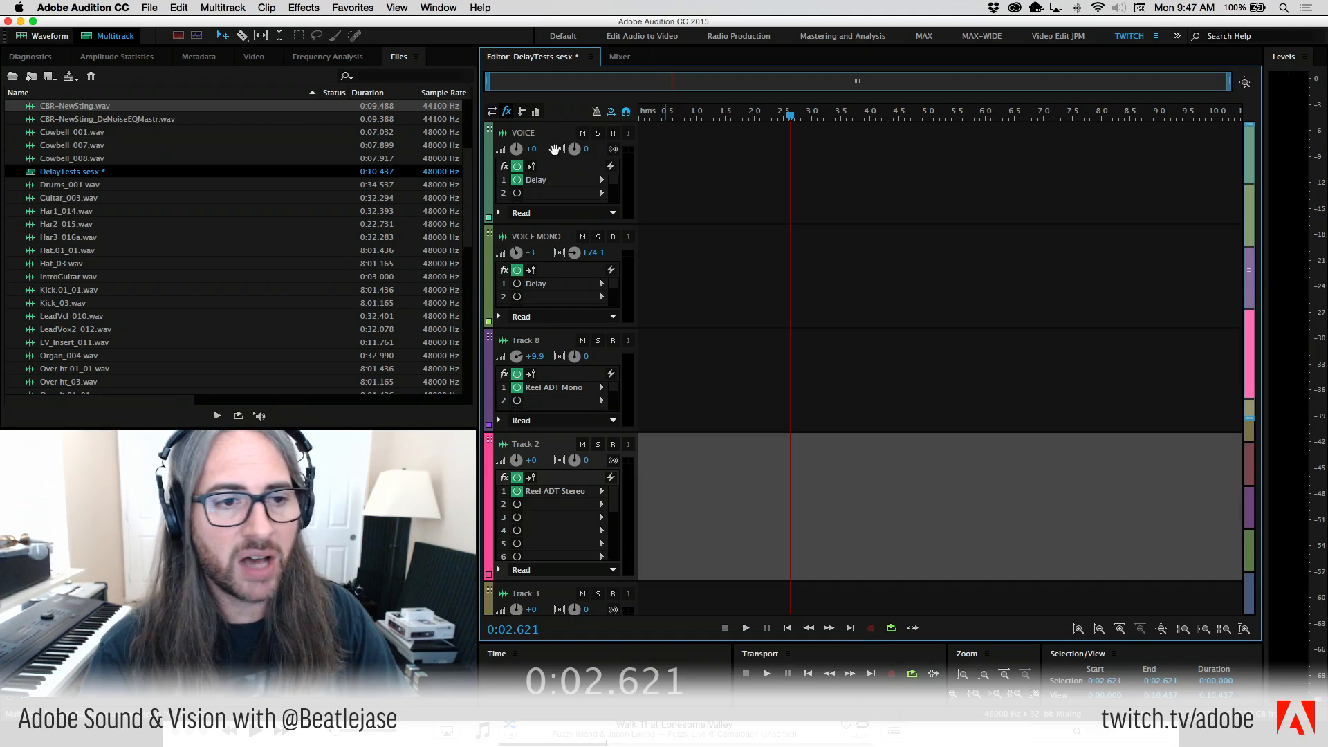
click(601, 180)
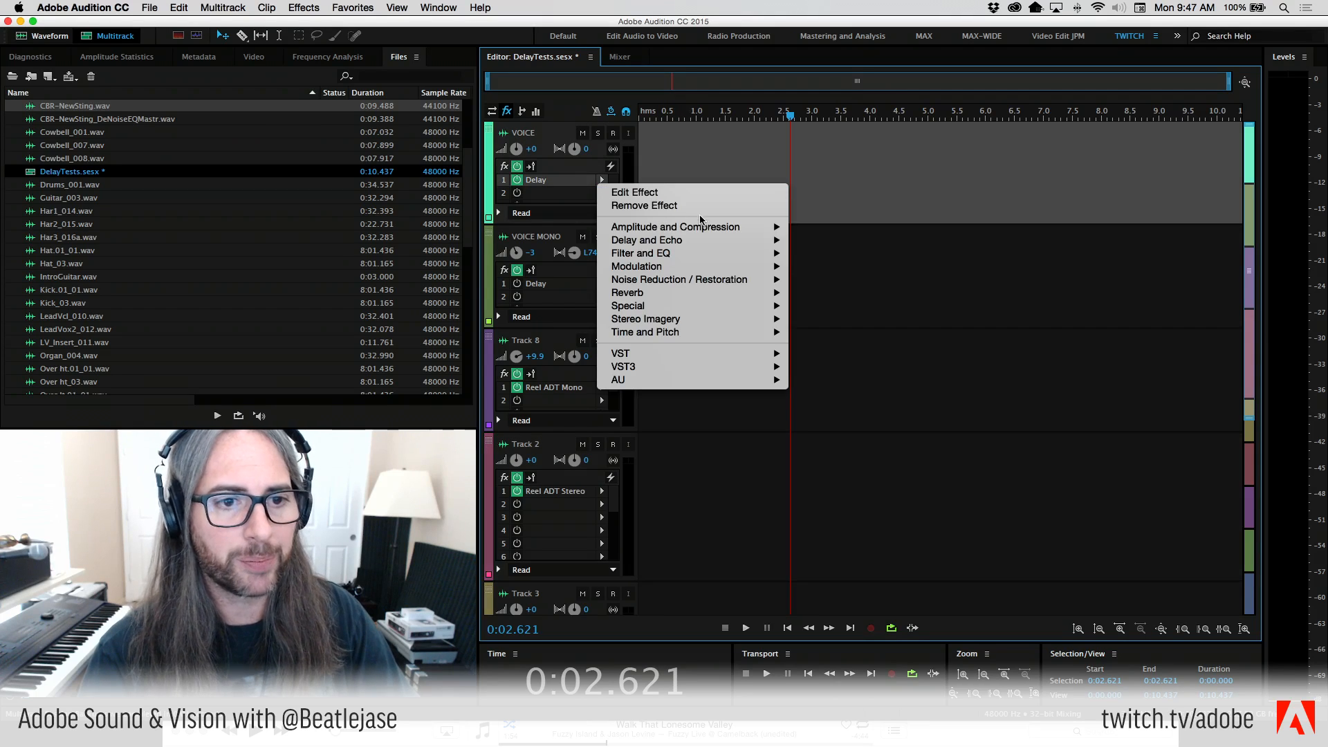
click(702, 207)
click(601, 283)
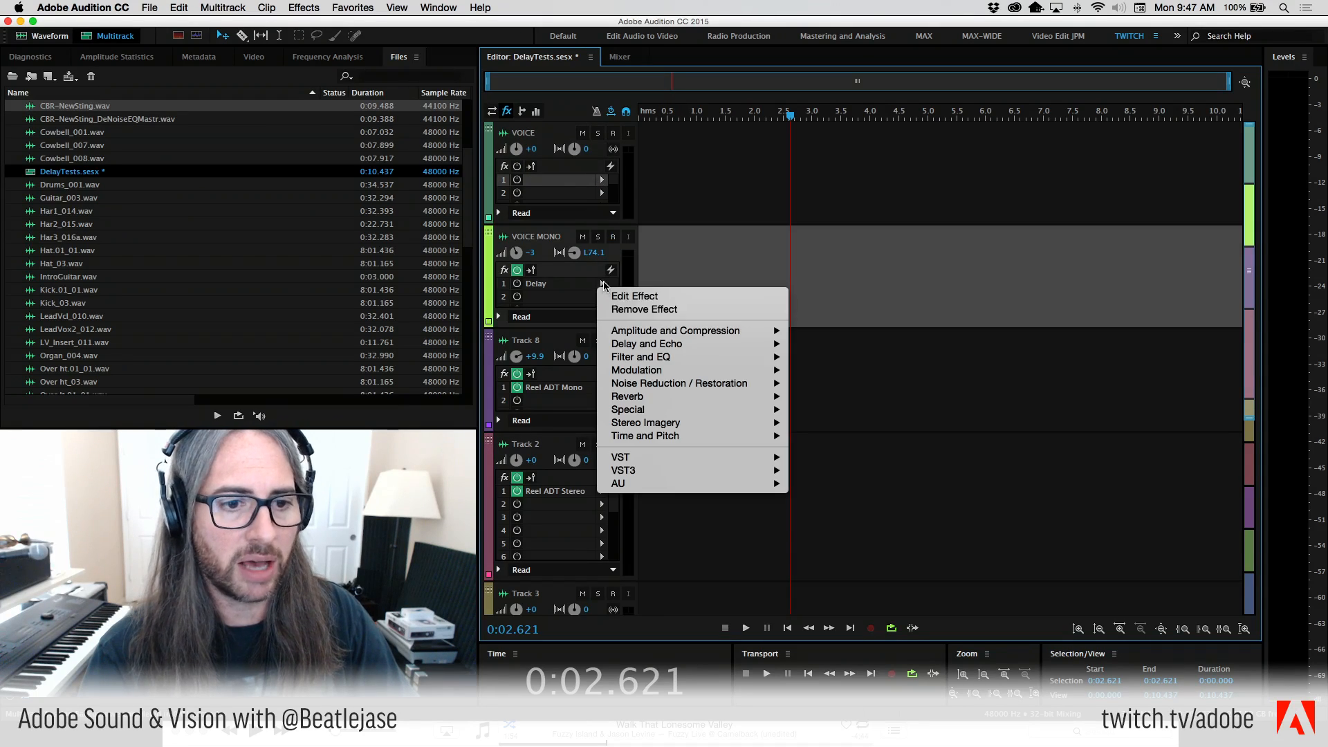
click(670, 316)
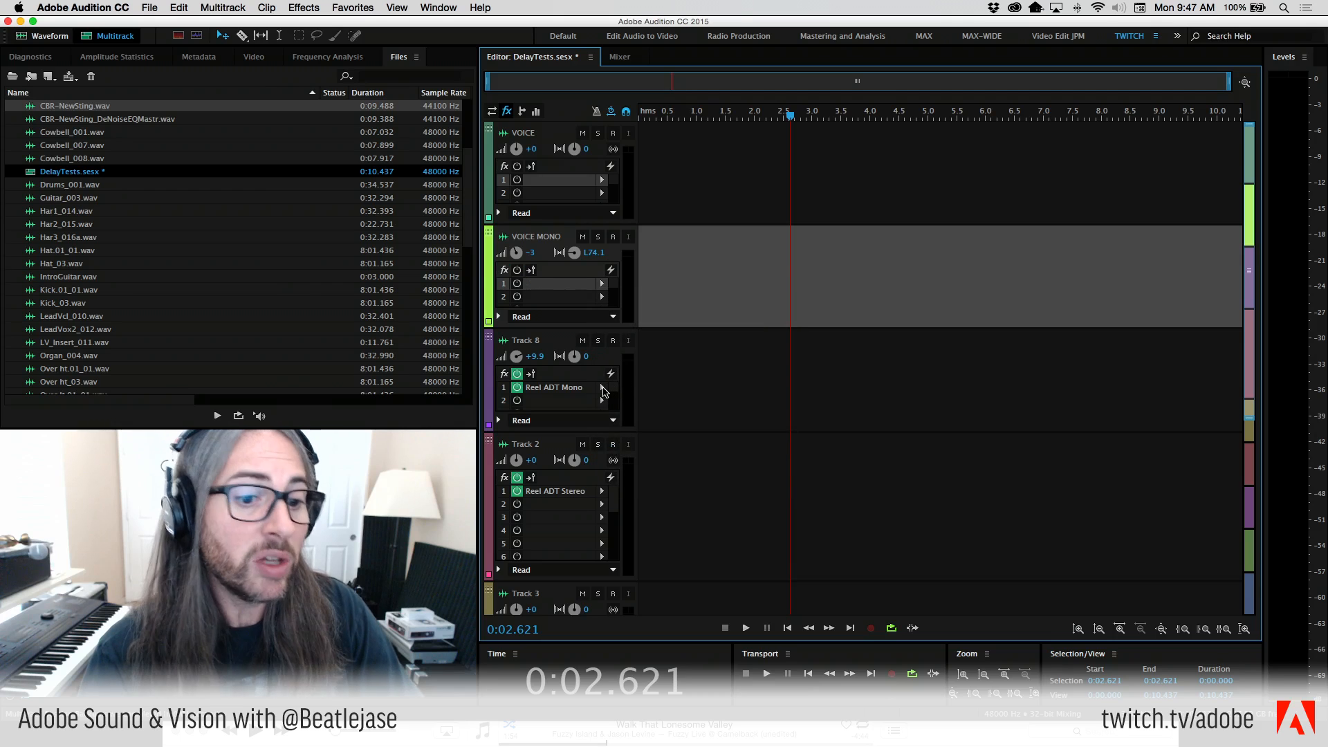
click(603, 391)
click(640, 414)
click(601, 492)
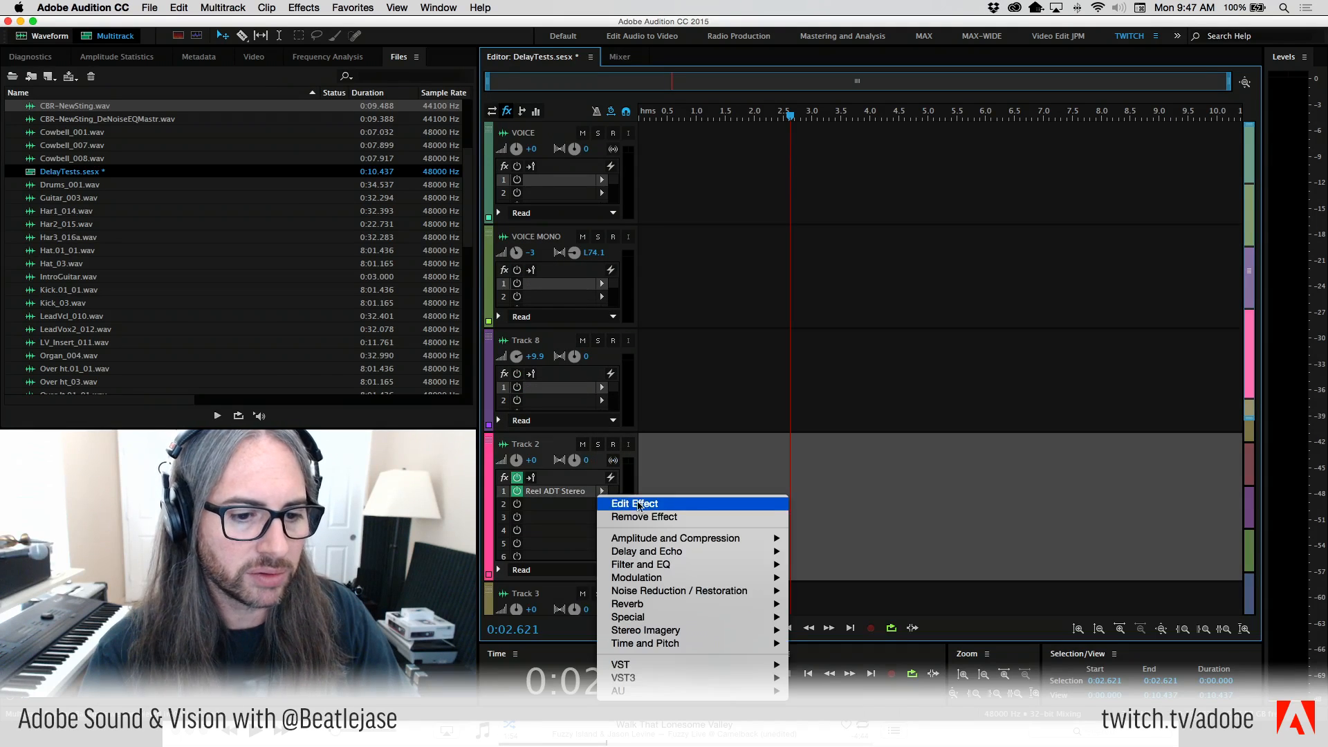
click(644, 517)
Show the TwitchAnim_BubblecanoTheme_01d.sesx session and place the playhead at 1:4.09, where the lead vocal begins.
click(590, 58)
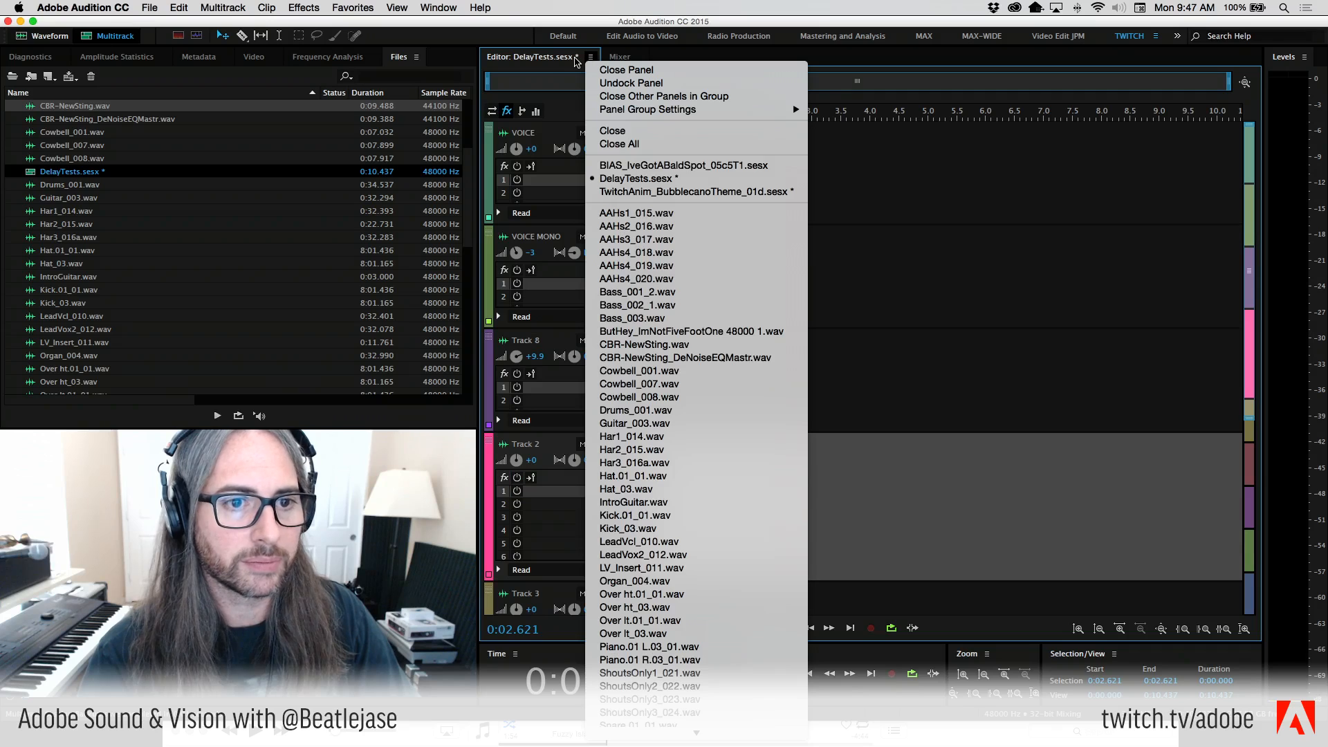
click(696, 192)
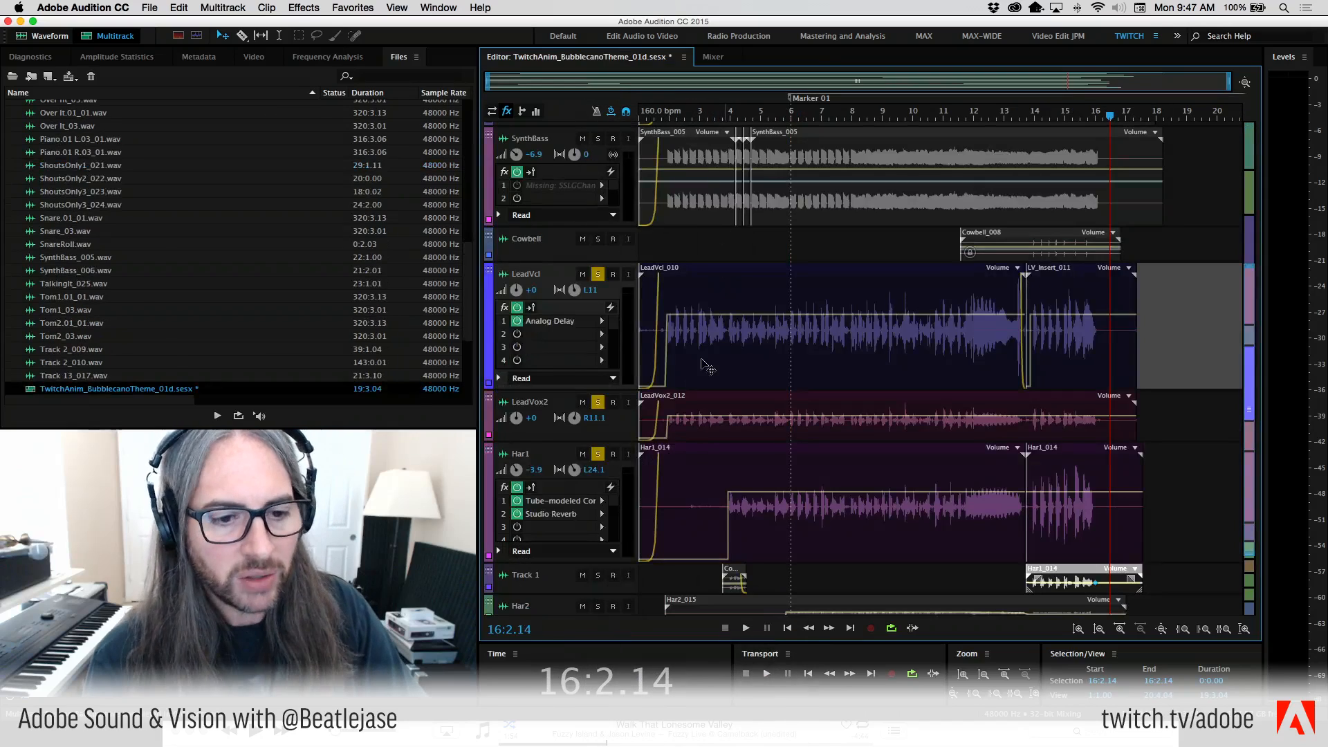
scroll(965, 307, down, 3)
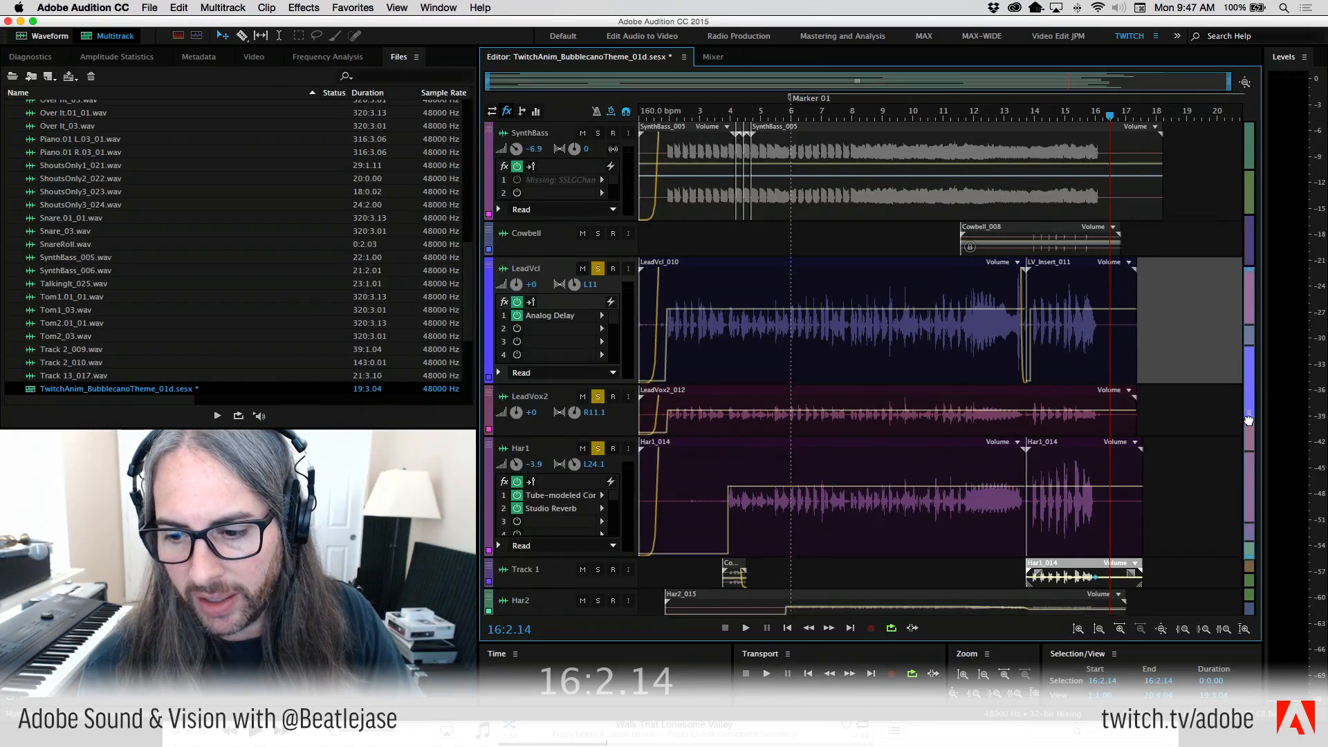
click(665, 116)
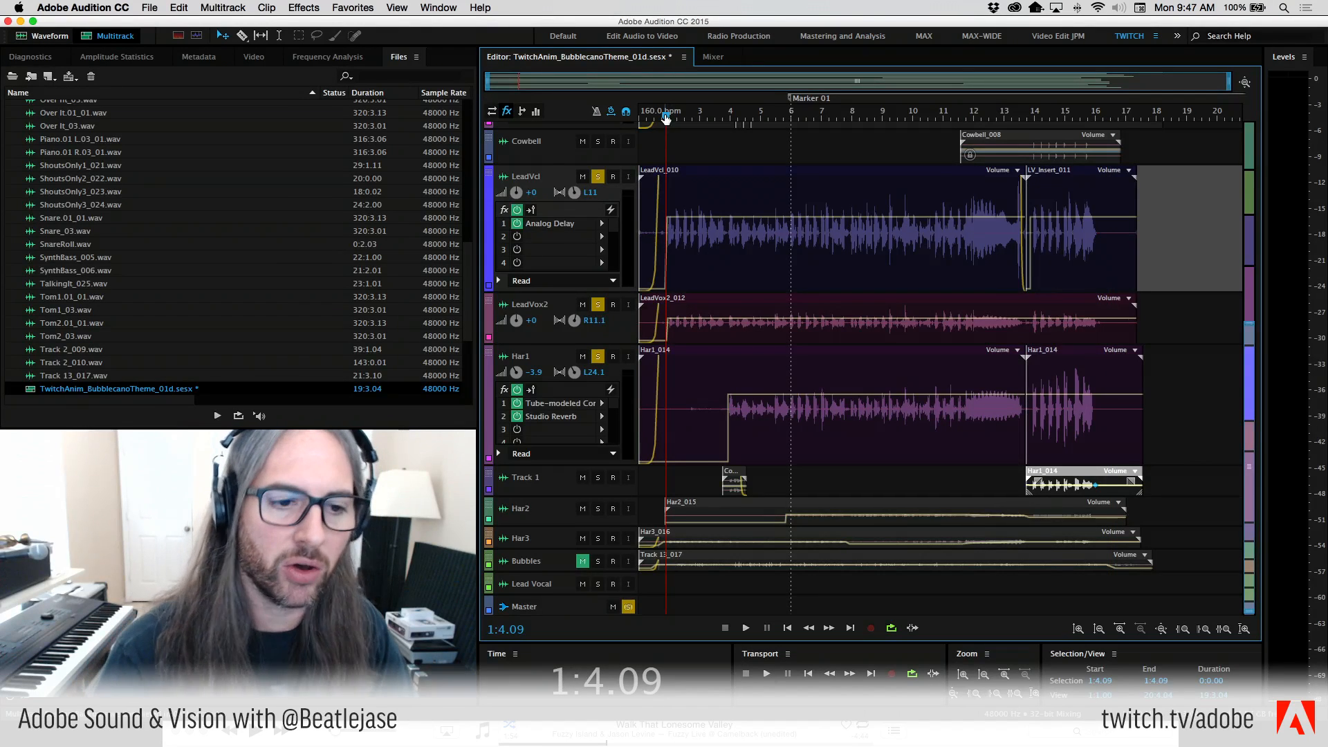
Enlarge the LeadVox2 track and remove its pitch correction and both missing effects, keeping only Analog Delay.
drag(557, 344, 566, 417)
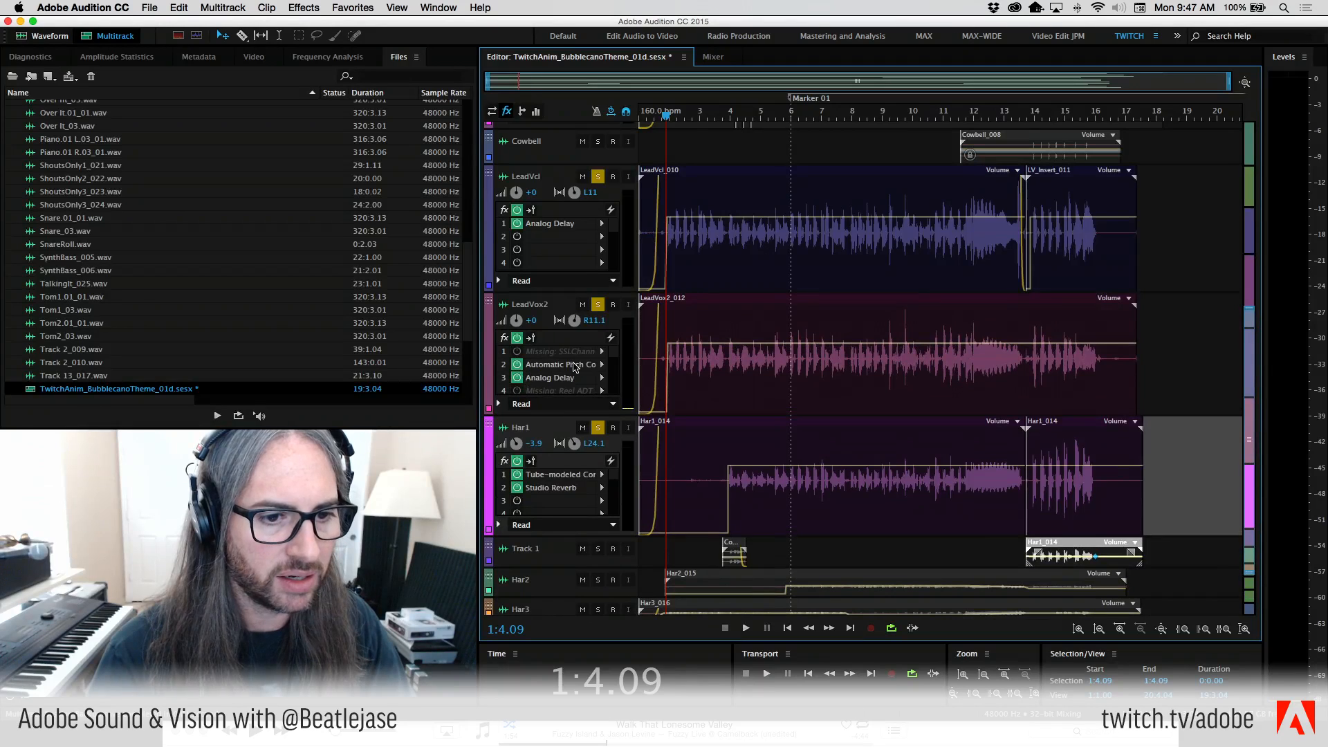
click(601, 365)
click(628, 392)
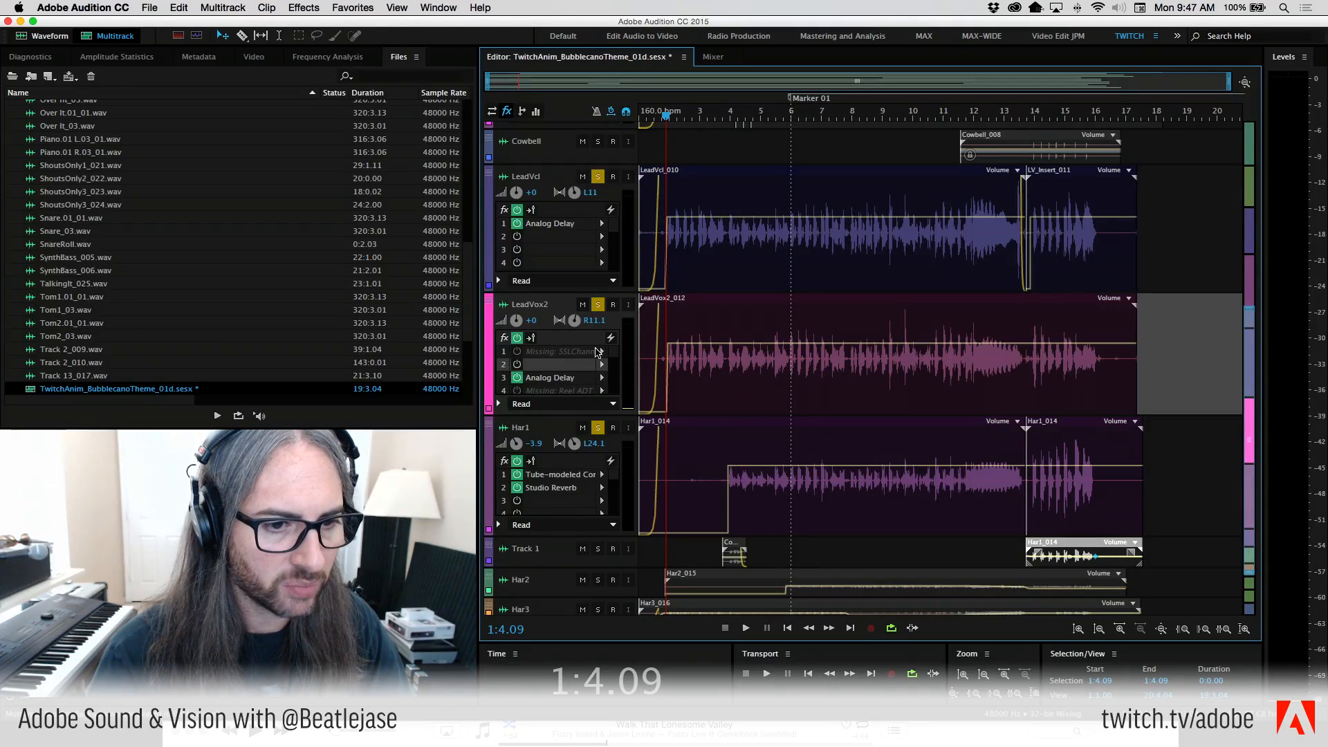
click(609, 353)
click(598, 379)
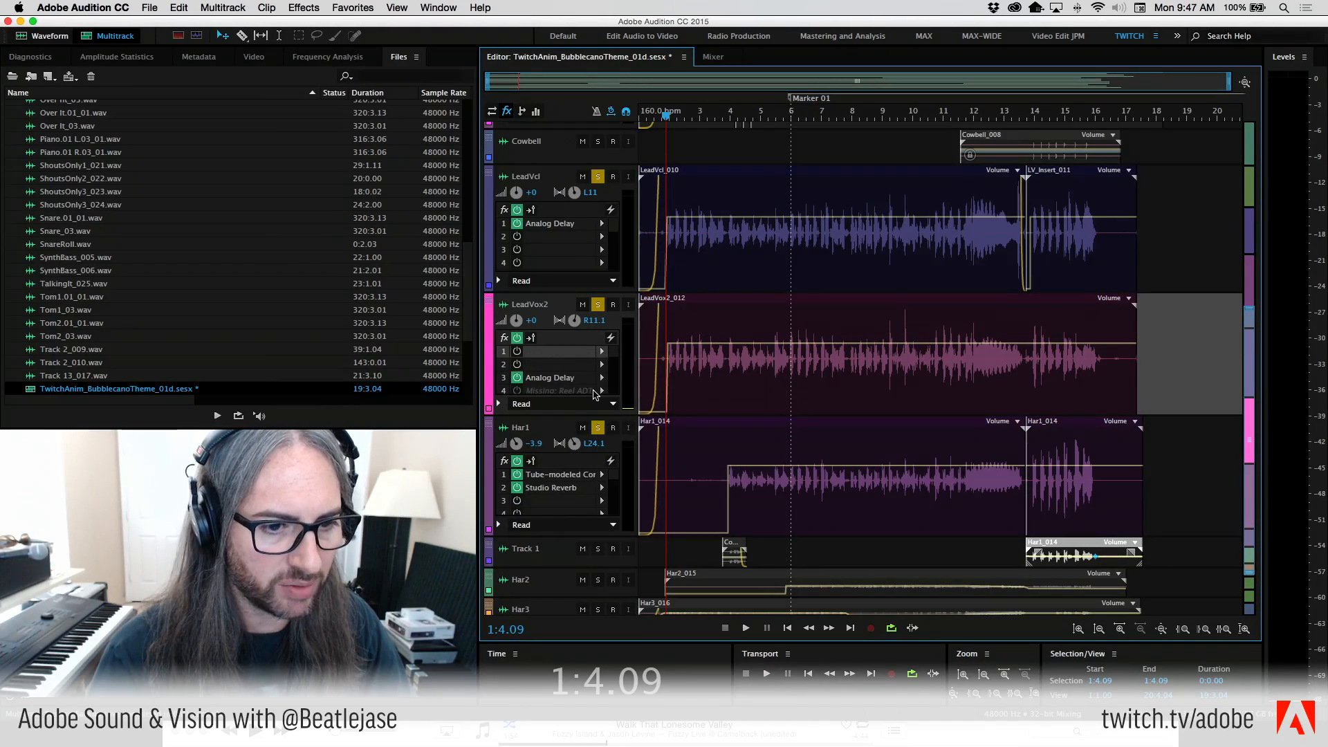
click(601, 391)
click(604, 413)
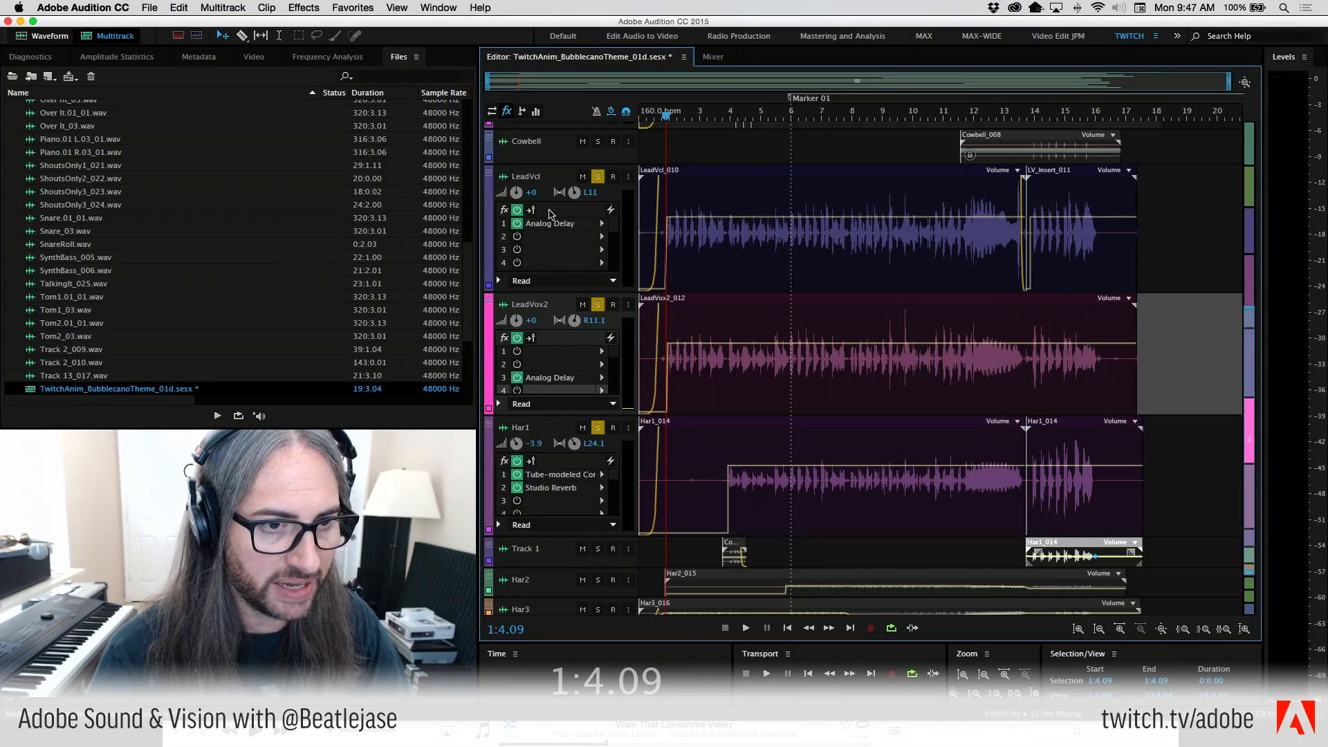
Switch off the effects racks of LeadVcl, LeadVox2 and Har1, and place the playhead at 3:4.00.
click(517, 210)
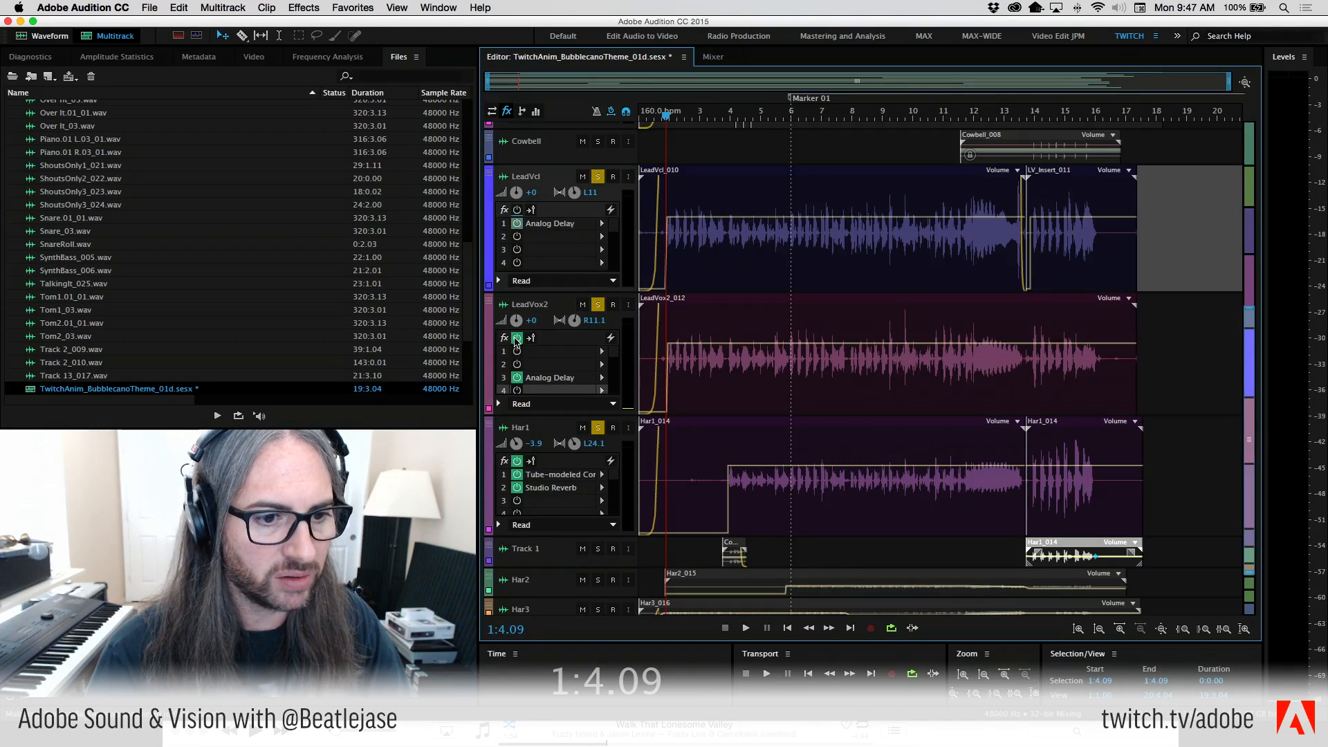
click(517, 338)
click(517, 461)
click(725, 116)
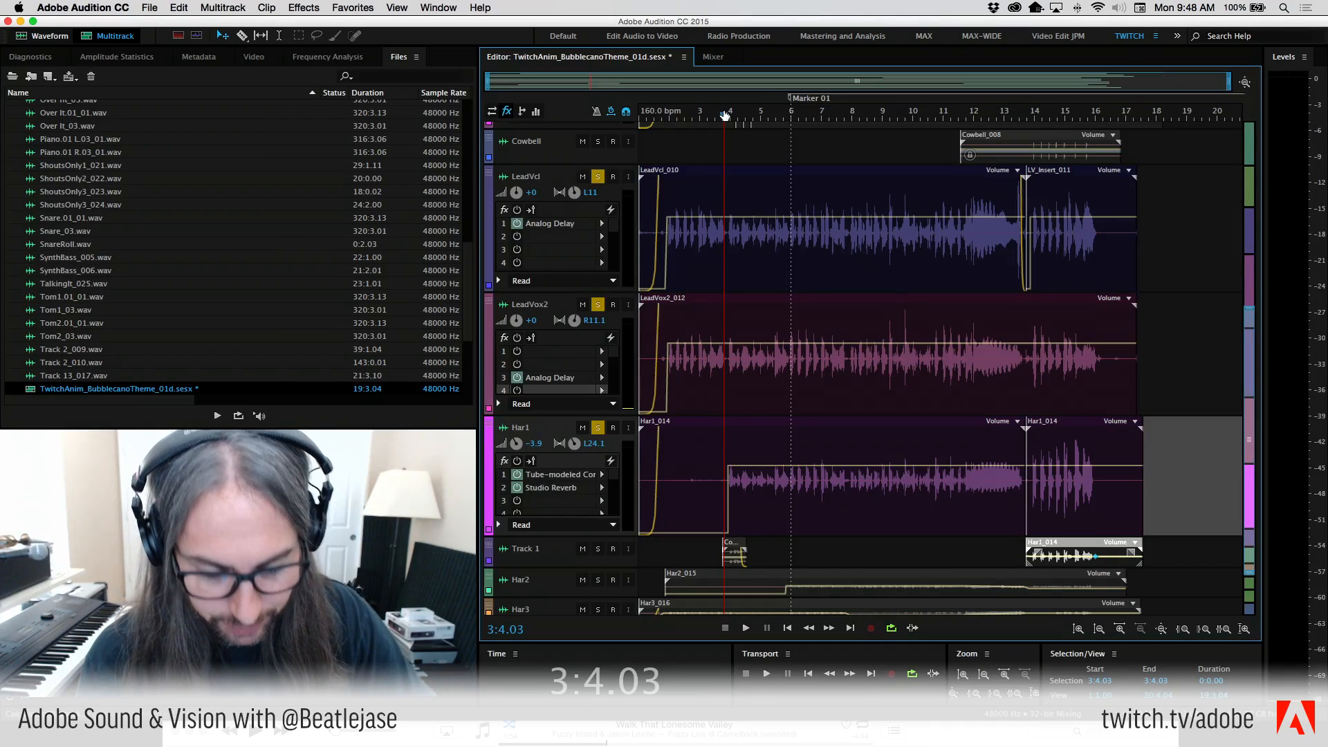
drag(727, 120, 723, 122)
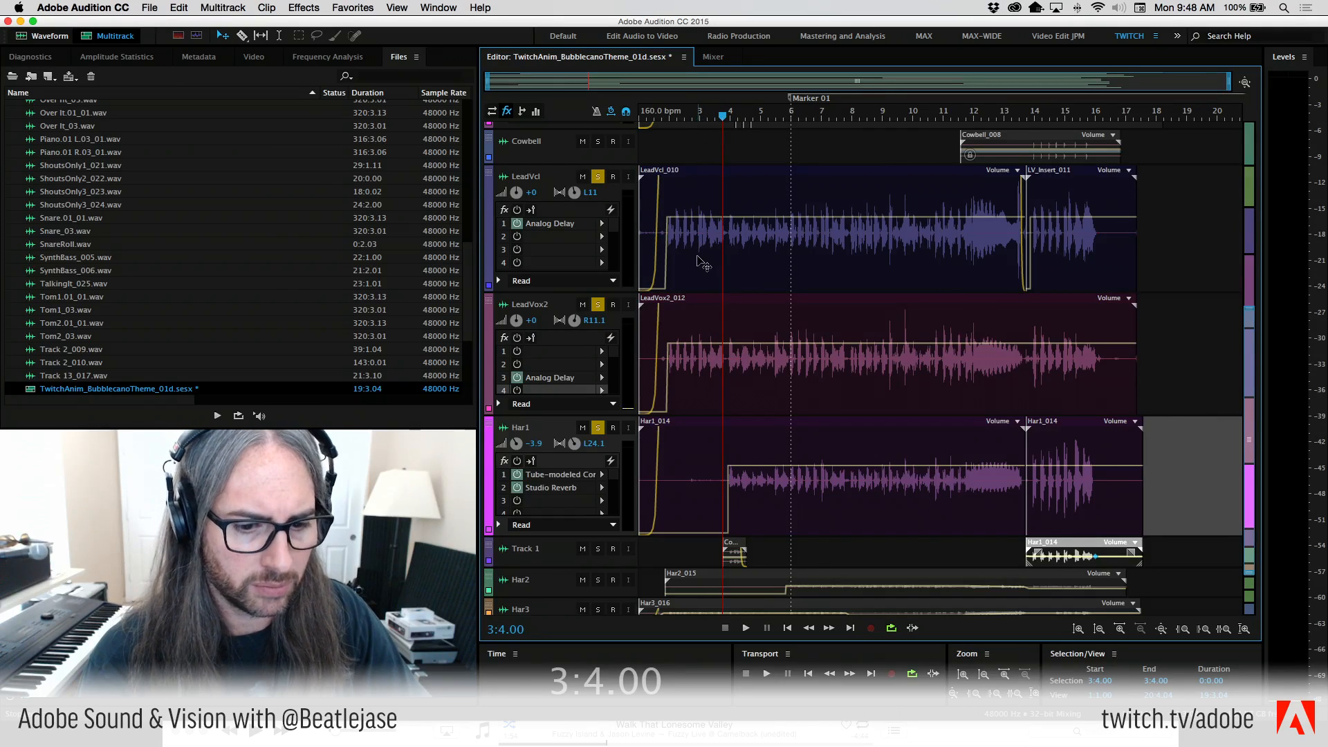
Audition the three soloed vocal tracks without effects and limit the solo to LeadVcl and LeadVox2.
click(737, 630)
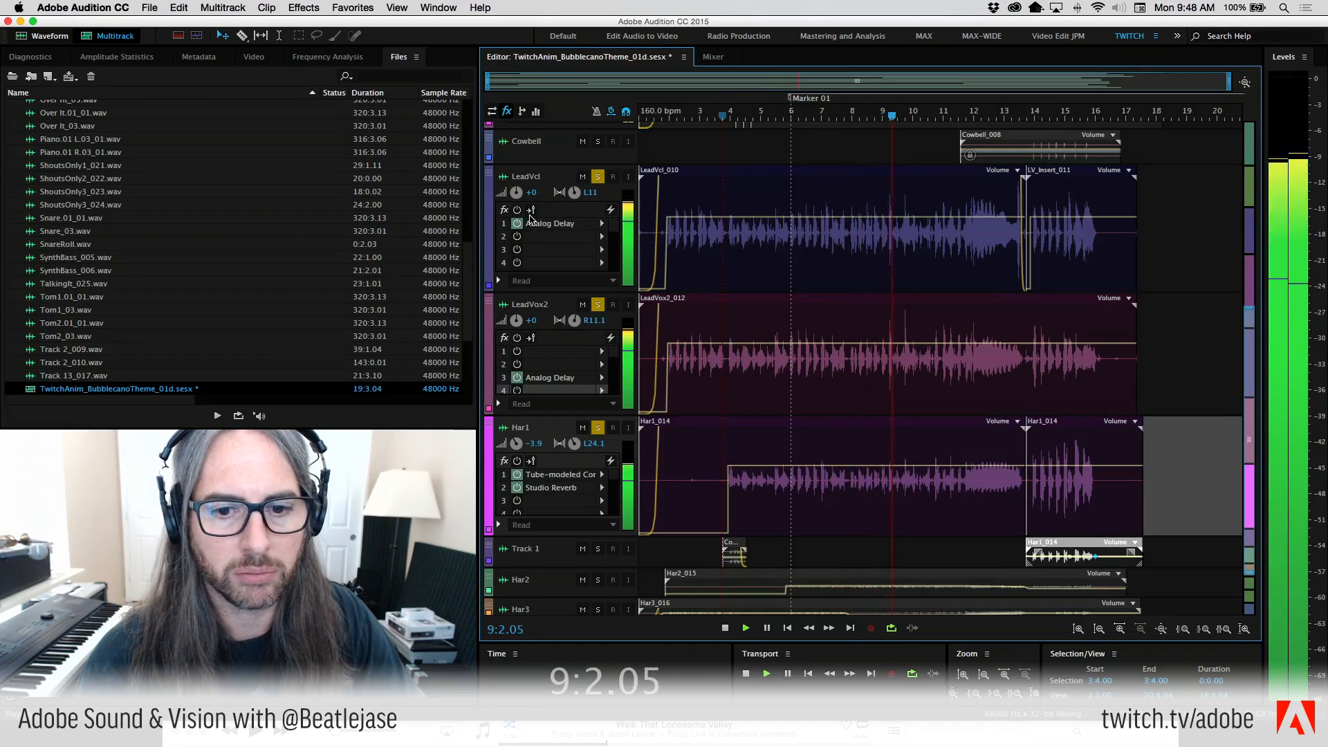
key(space)
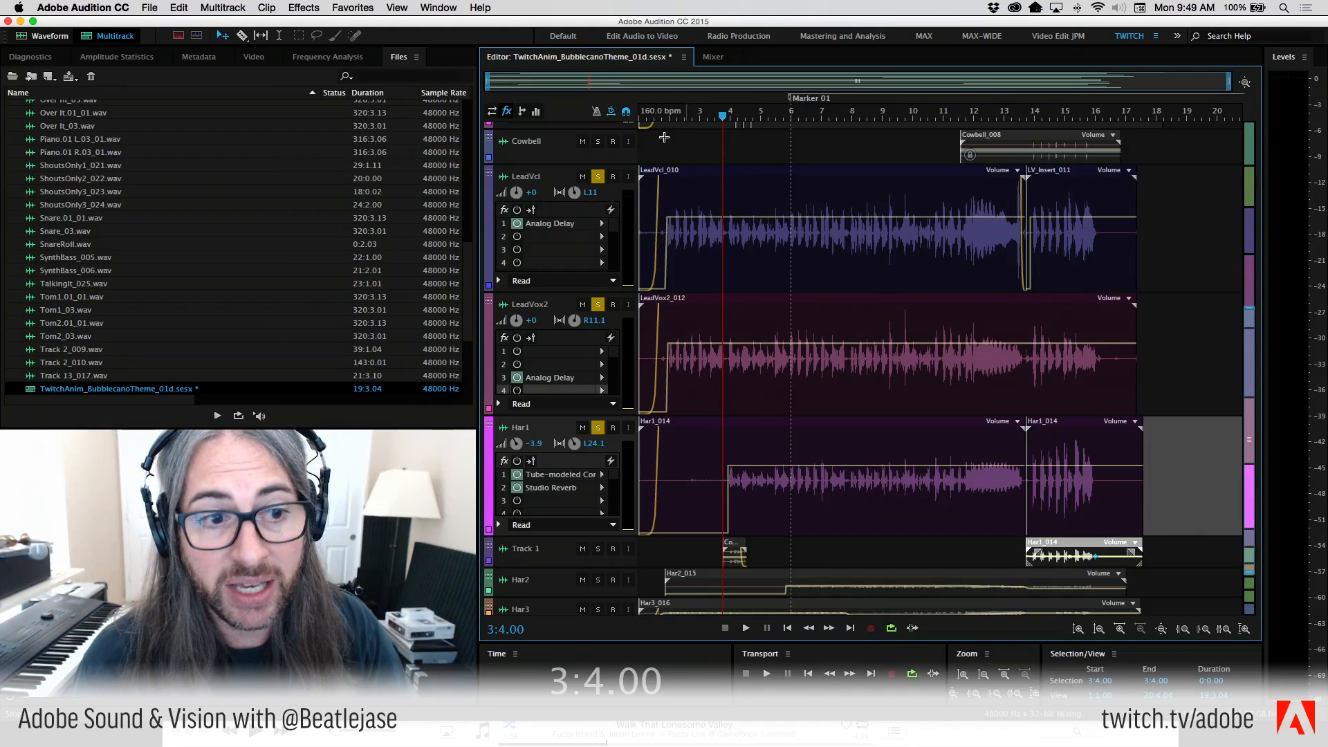
super+click(598, 428)
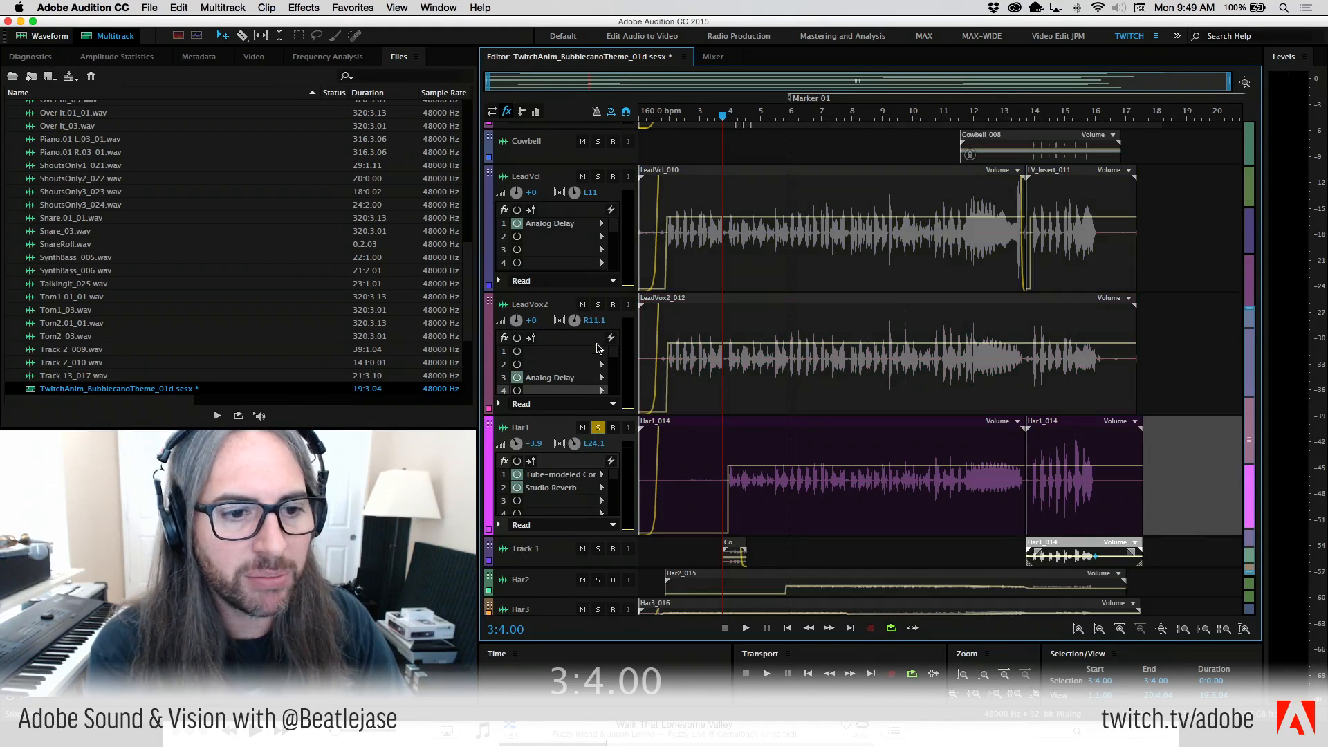
click(598, 428)
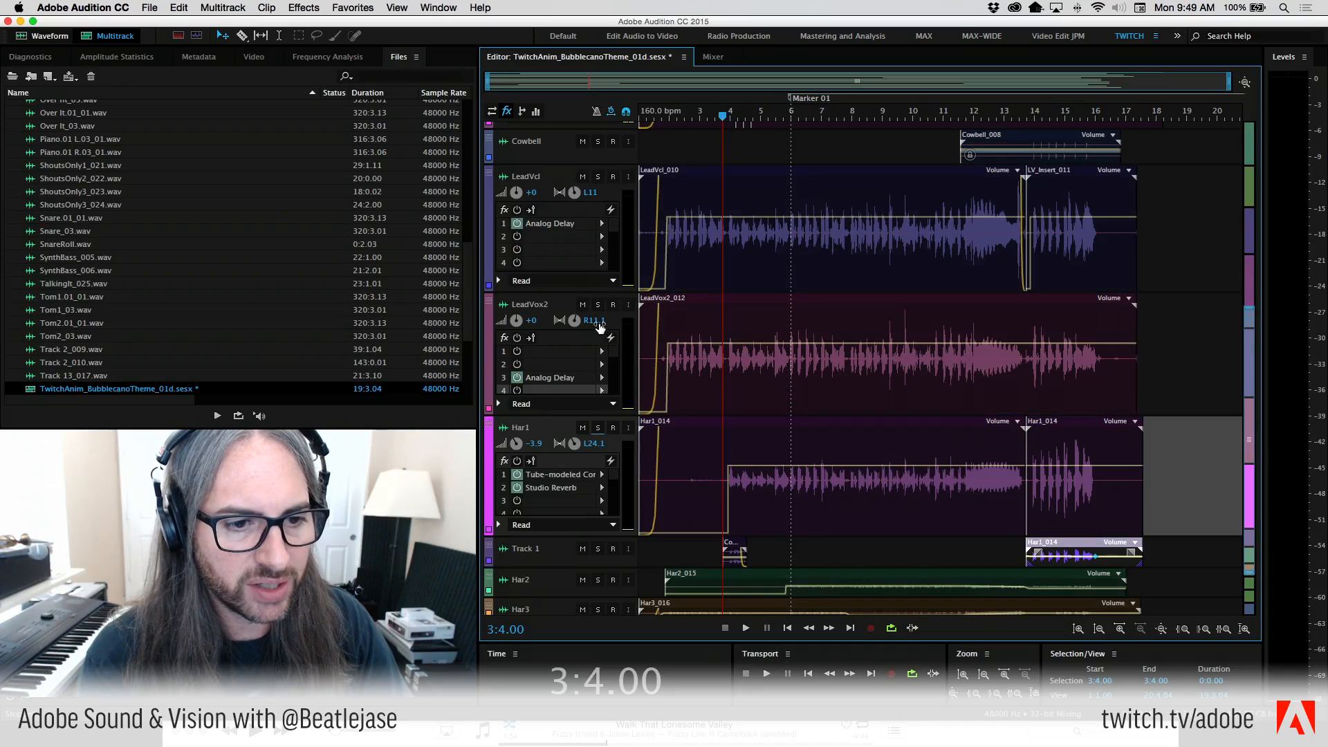
click(598, 305)
click(597, 177)
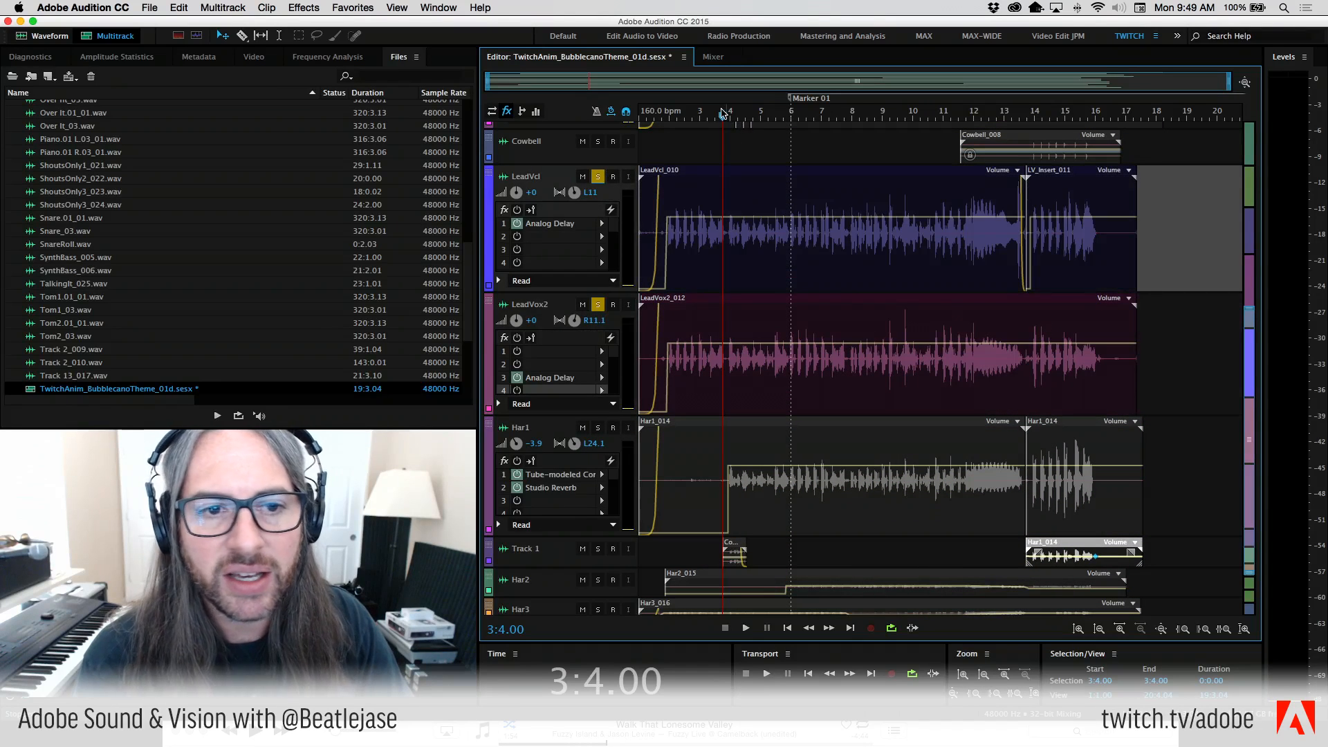
Play the two lead vocals from 3:3.15, set the Master level to -0.5 dB in the mixer during playback, and return to the session editor.
click(722, 111)
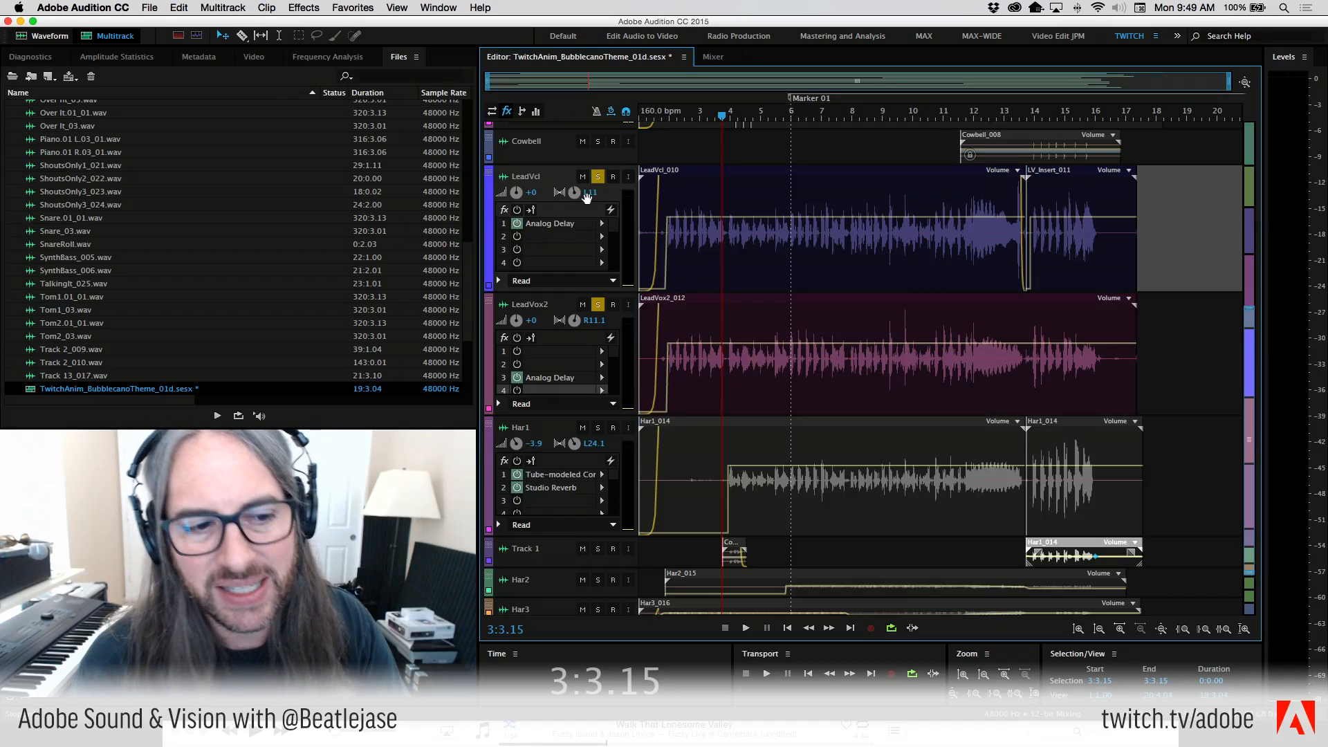
key(space)
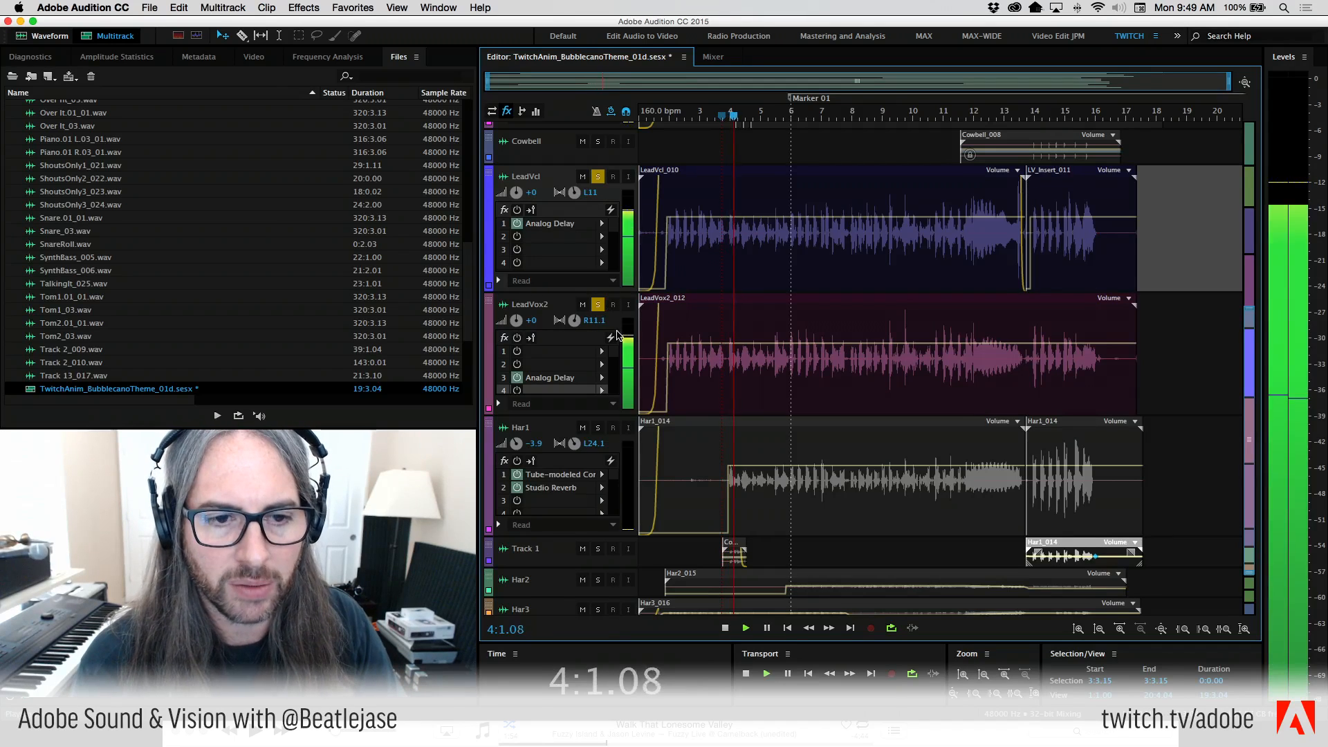
click(713, 56)
drag(1222, 432, 1215, 415)
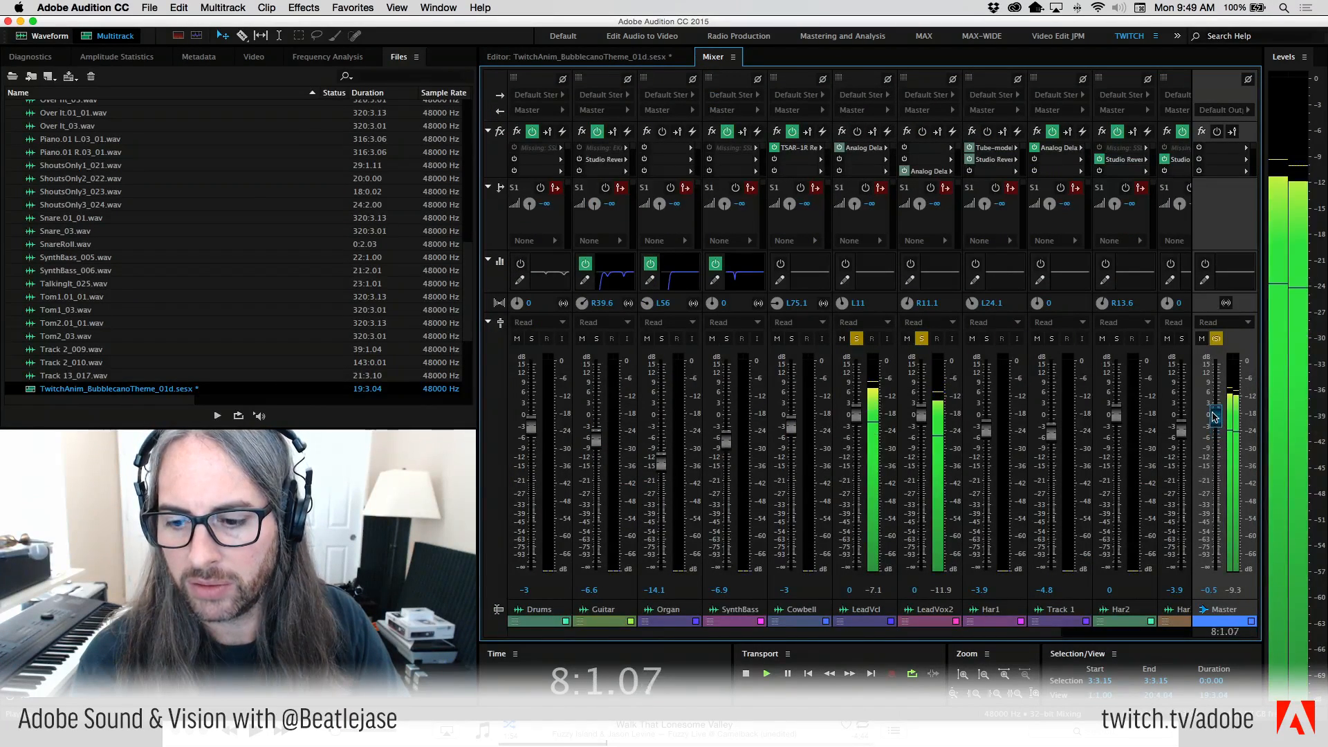
click(636, 56)
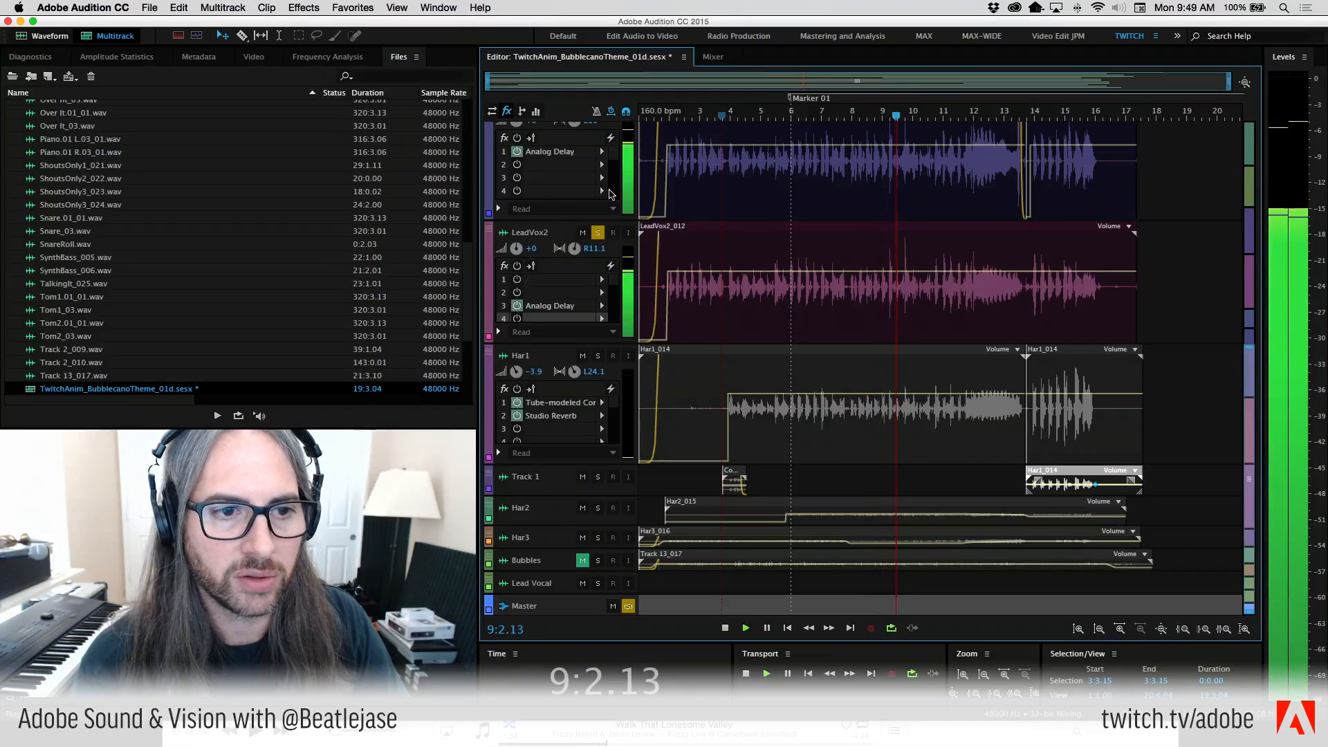
scroll(775, 244, up, 4)
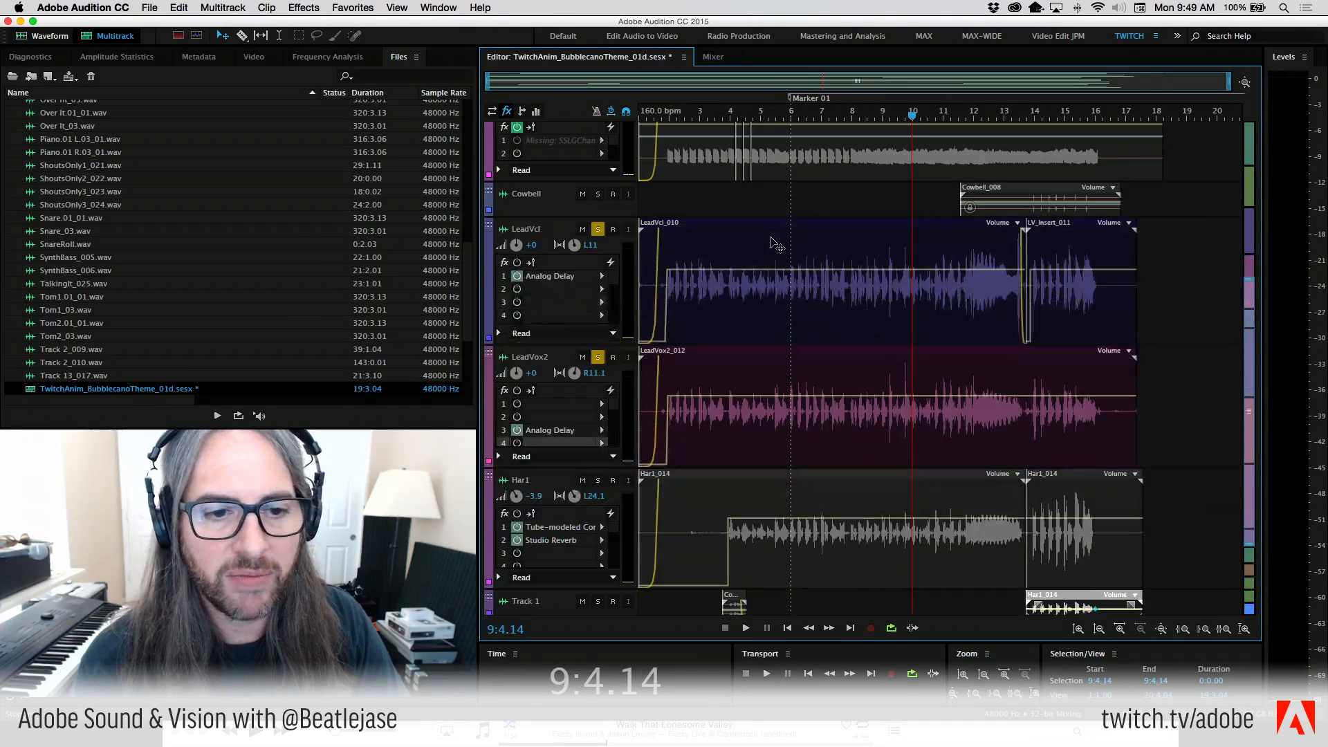
Pan LeadVcl to L64.5 and LeadVox2 to R71.5, and audition the pair, including a passage from 5:4.14.
drag(572, 247, 612, 240)
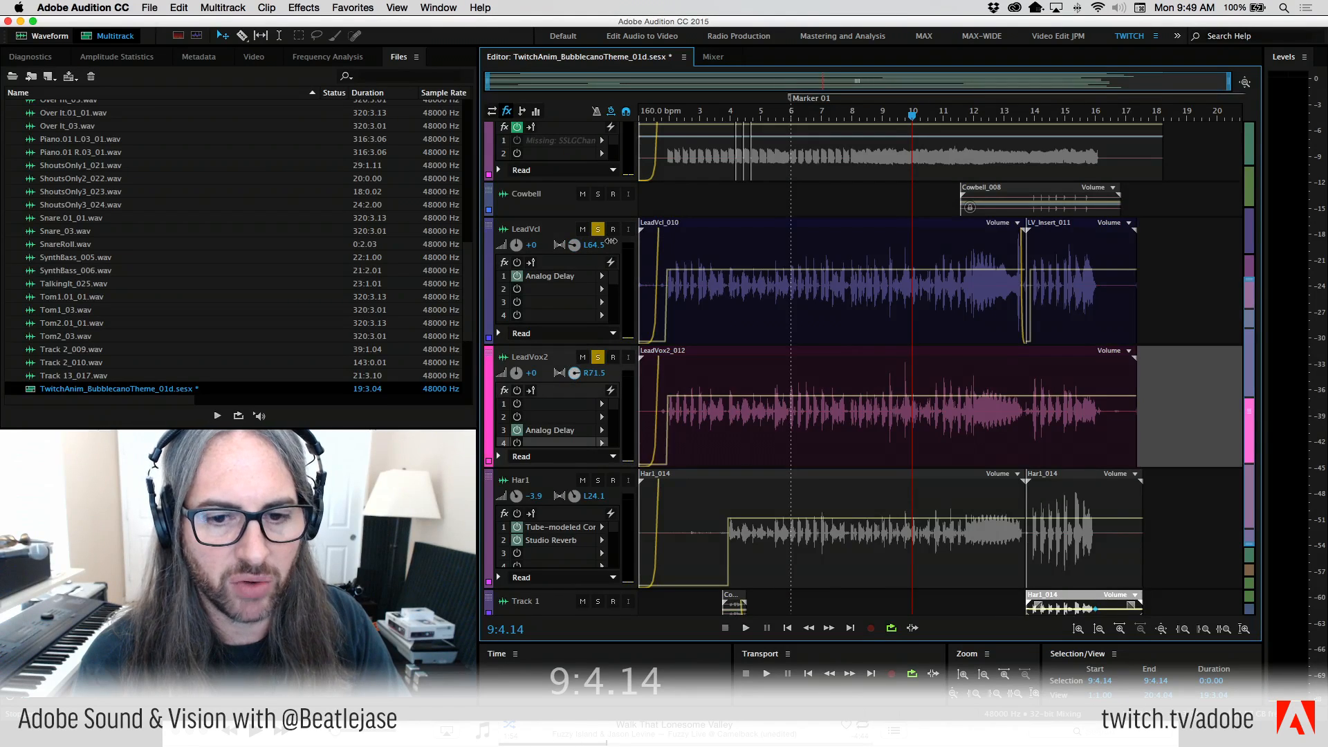
key(space)
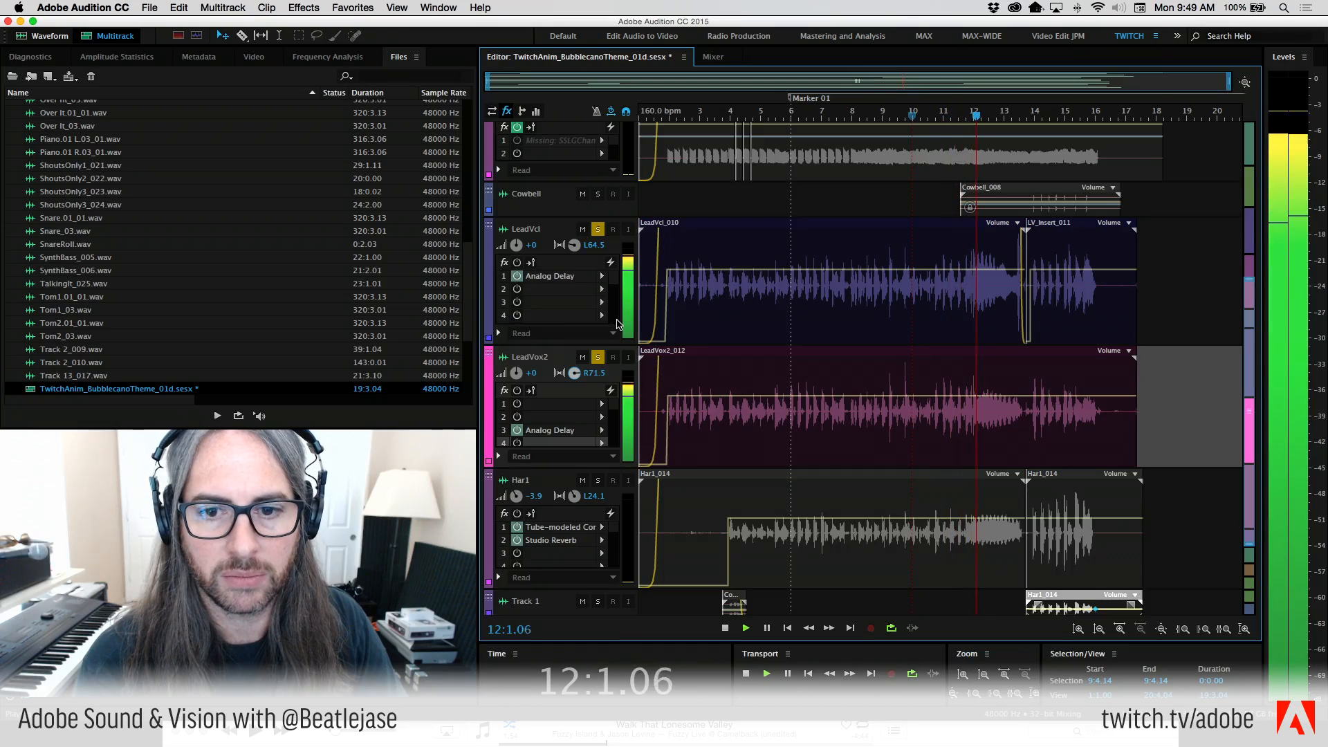
key(space)
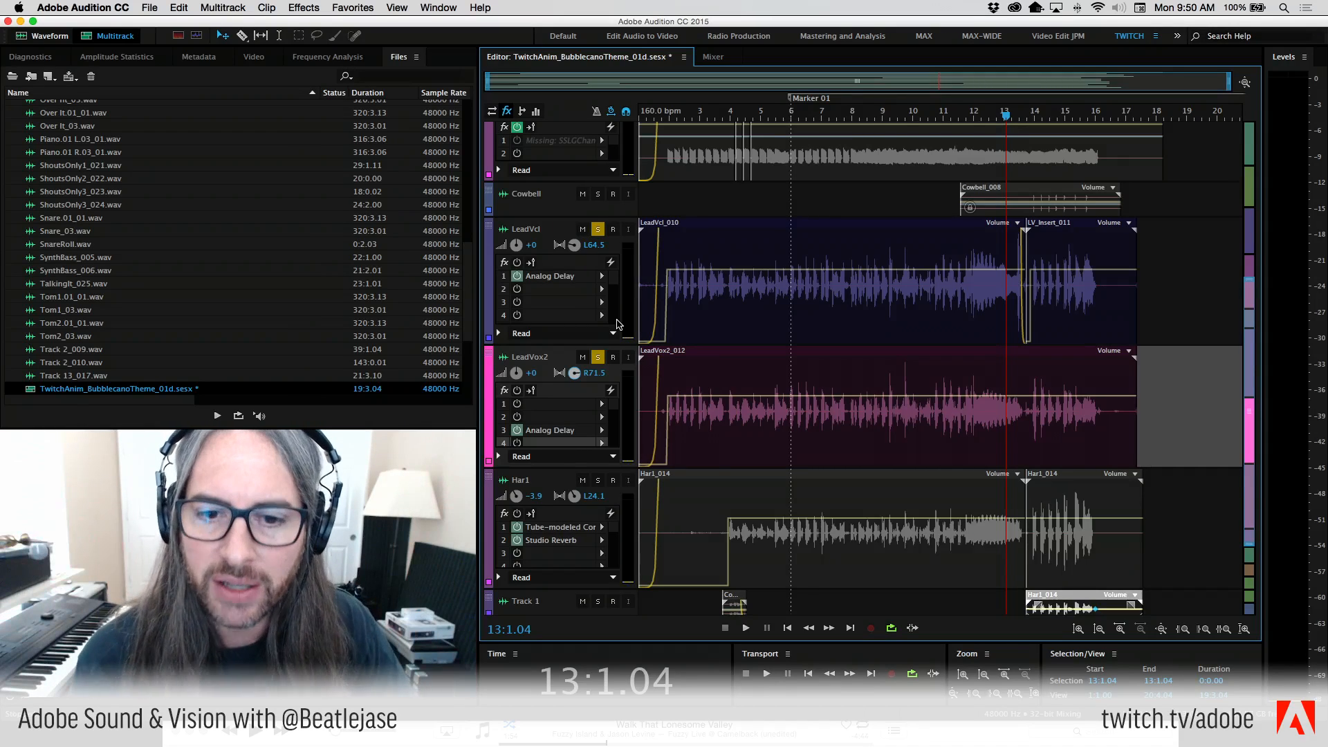
click(790, 118)
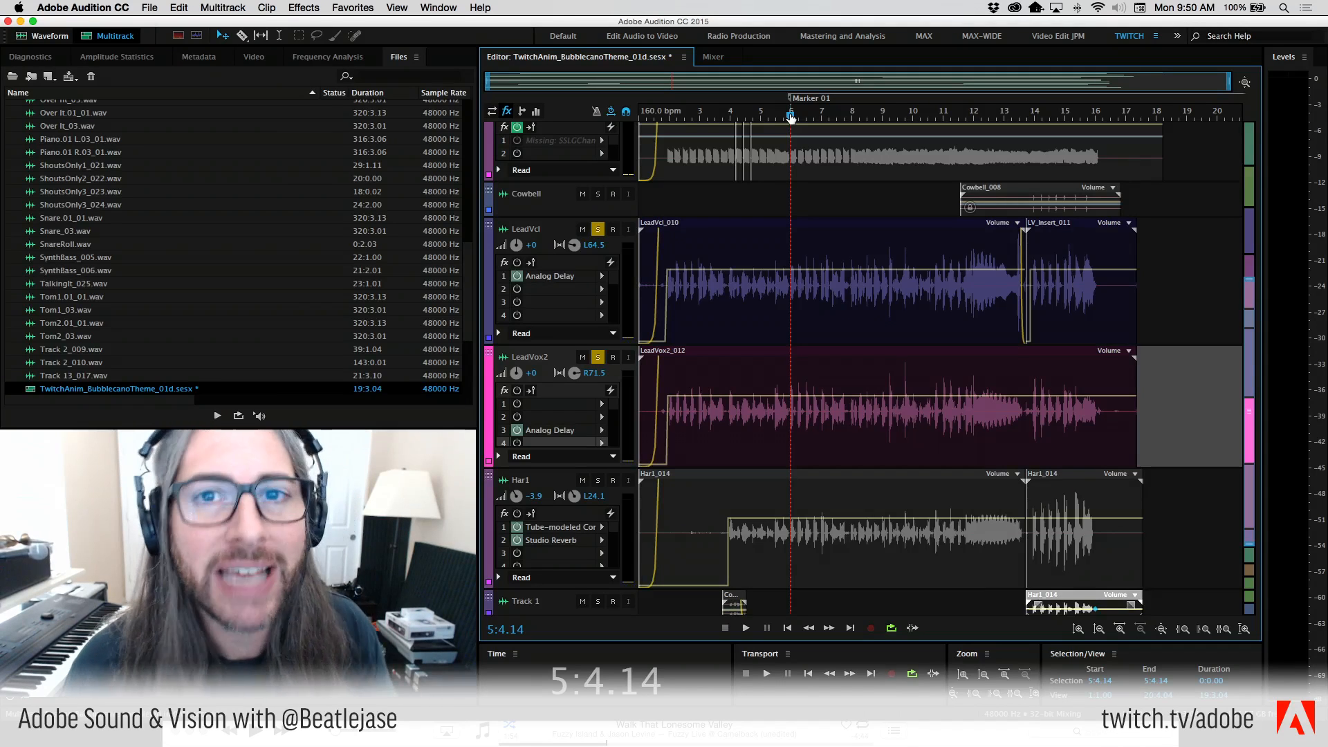
key(space)
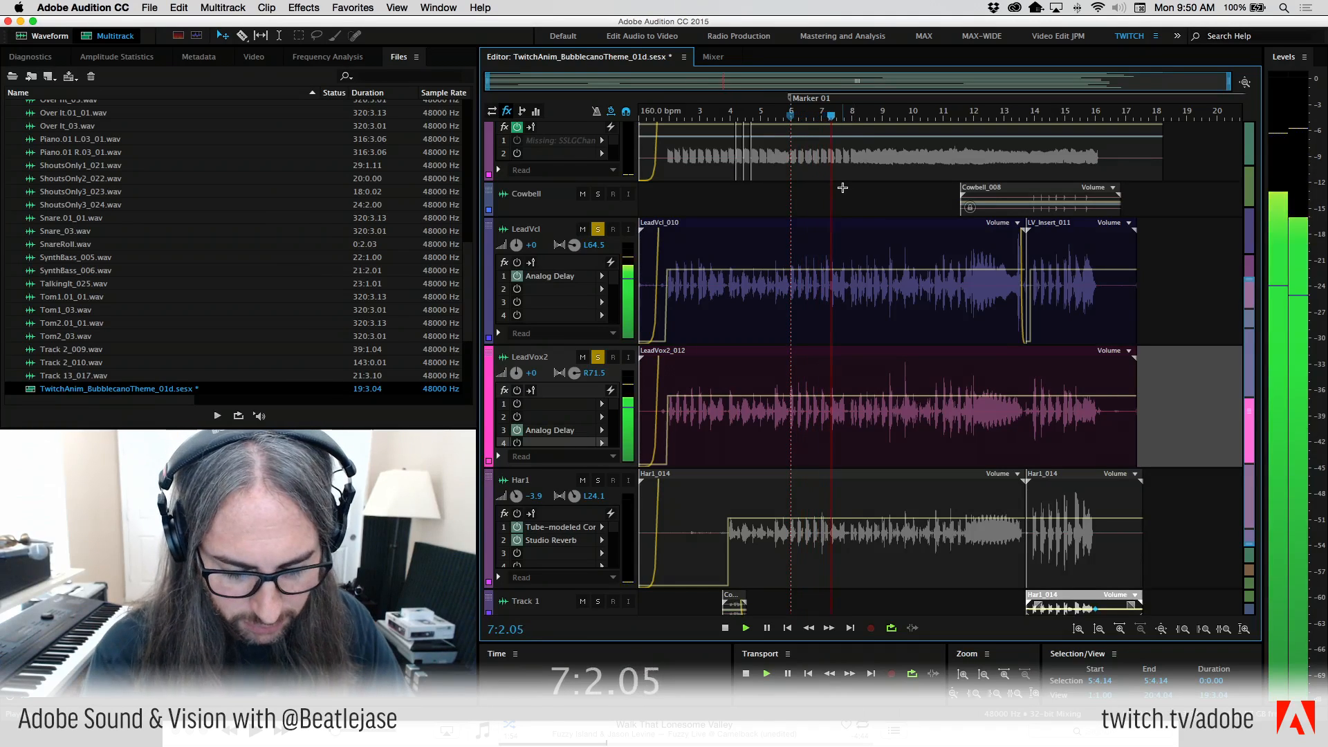
key(space)
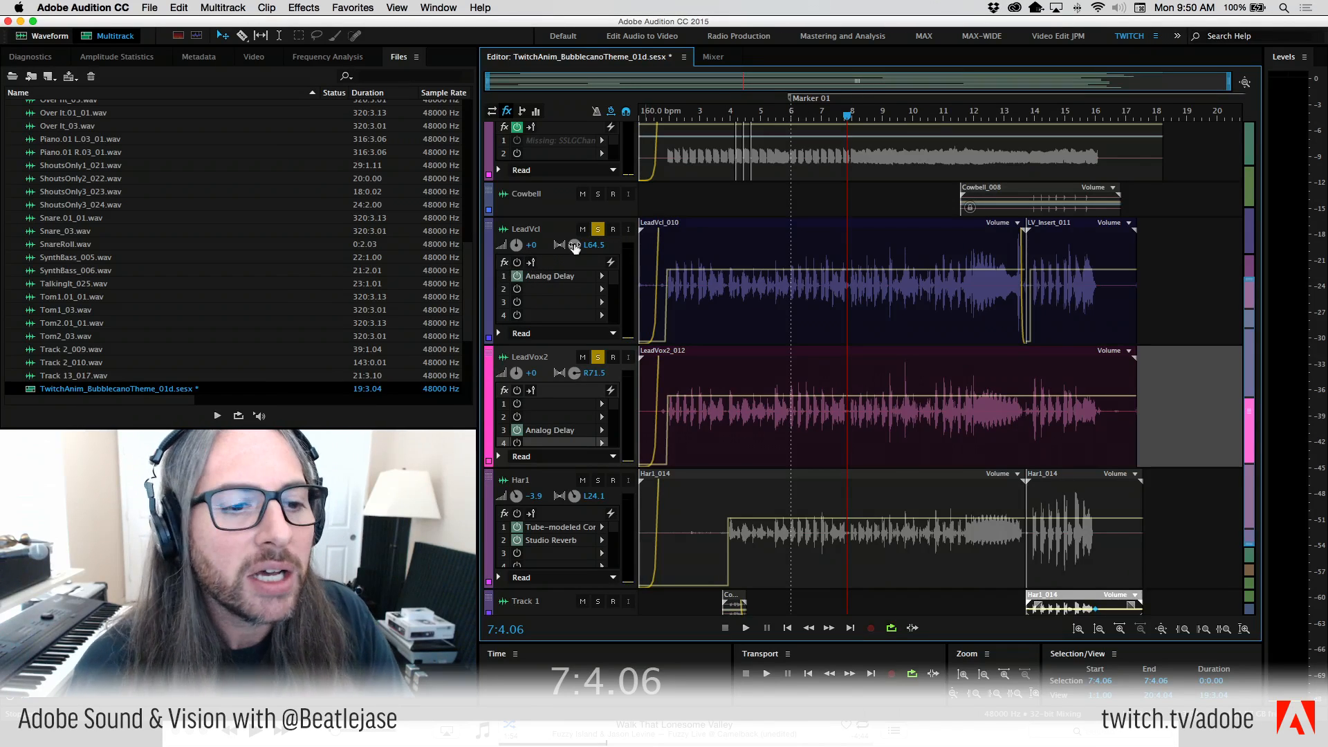
Show LeadVcl's Analog Delay settings with the effect bypassed, and move LeadVox2's Analog Delay to the first rack slot.
double_click(553, 277)
drag(642, 255, 1052, 90)
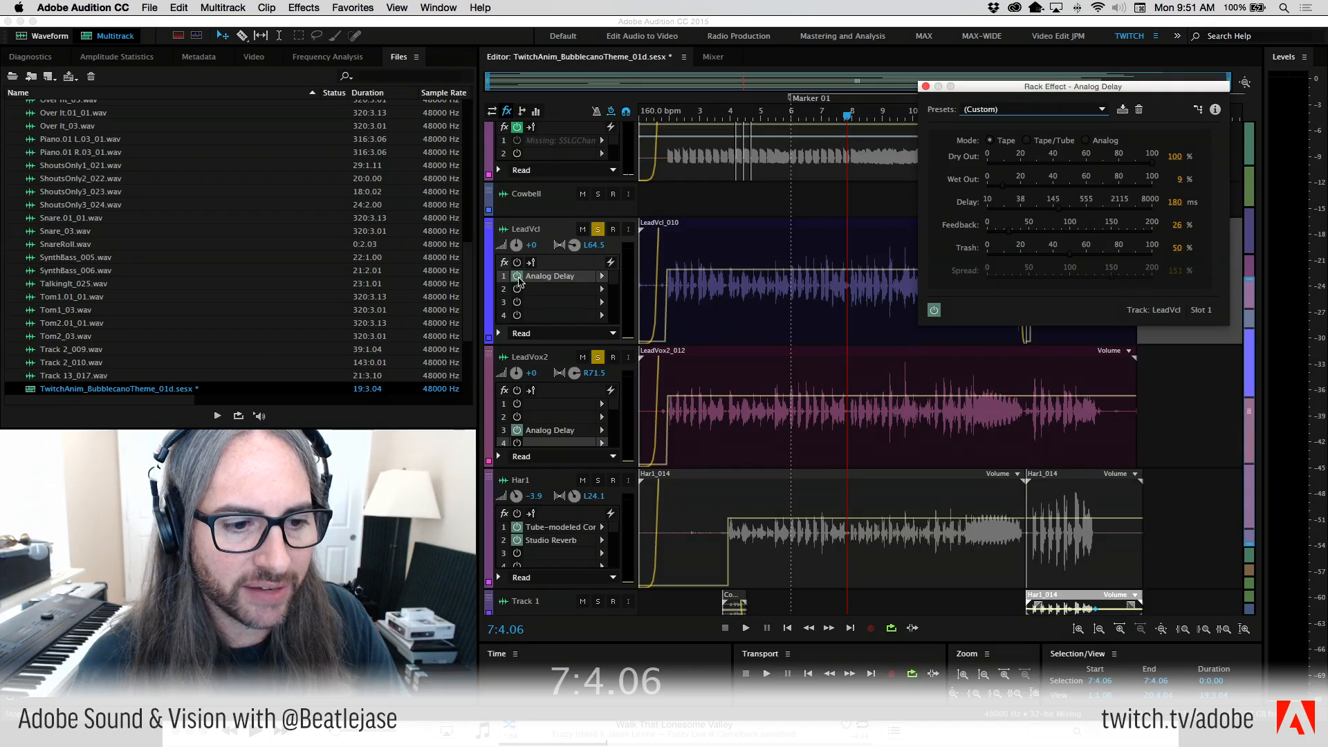
click(568, 426)
drag(568, 397, 570, 403)
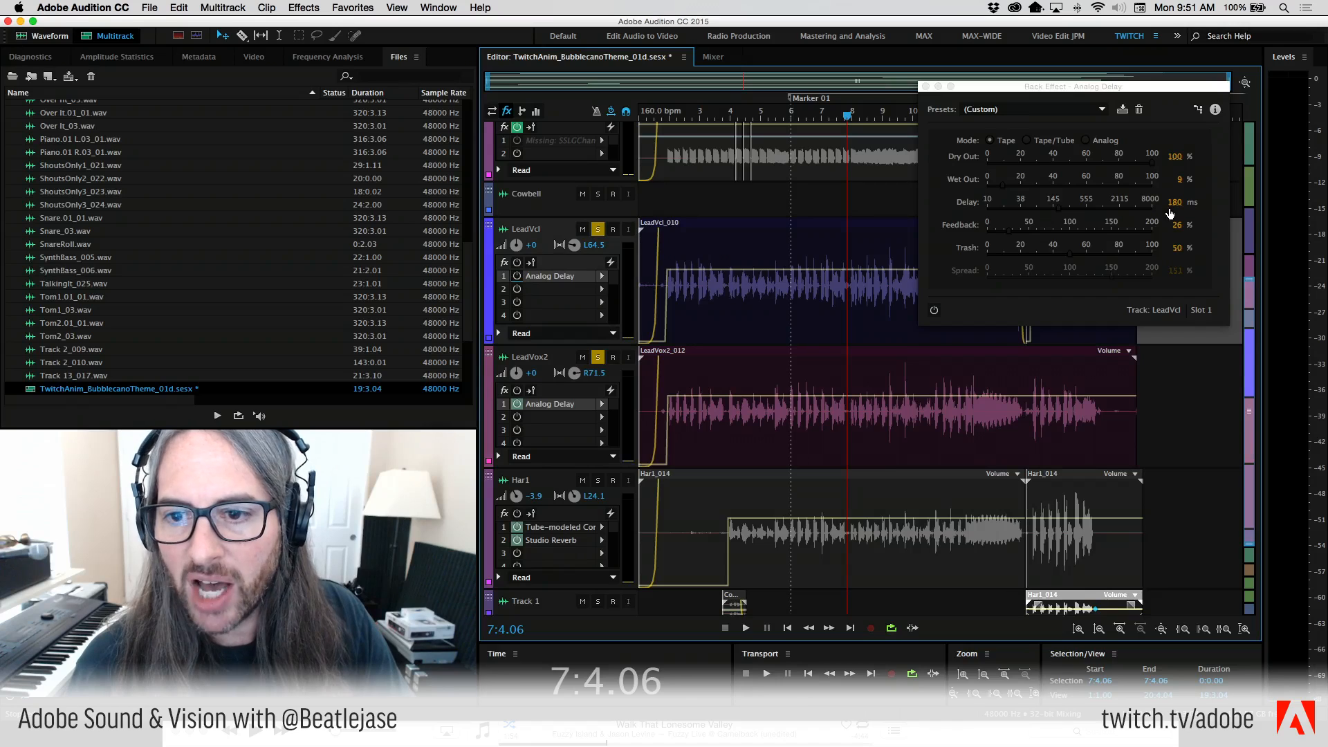
drag(1077, 85, 363, 62)
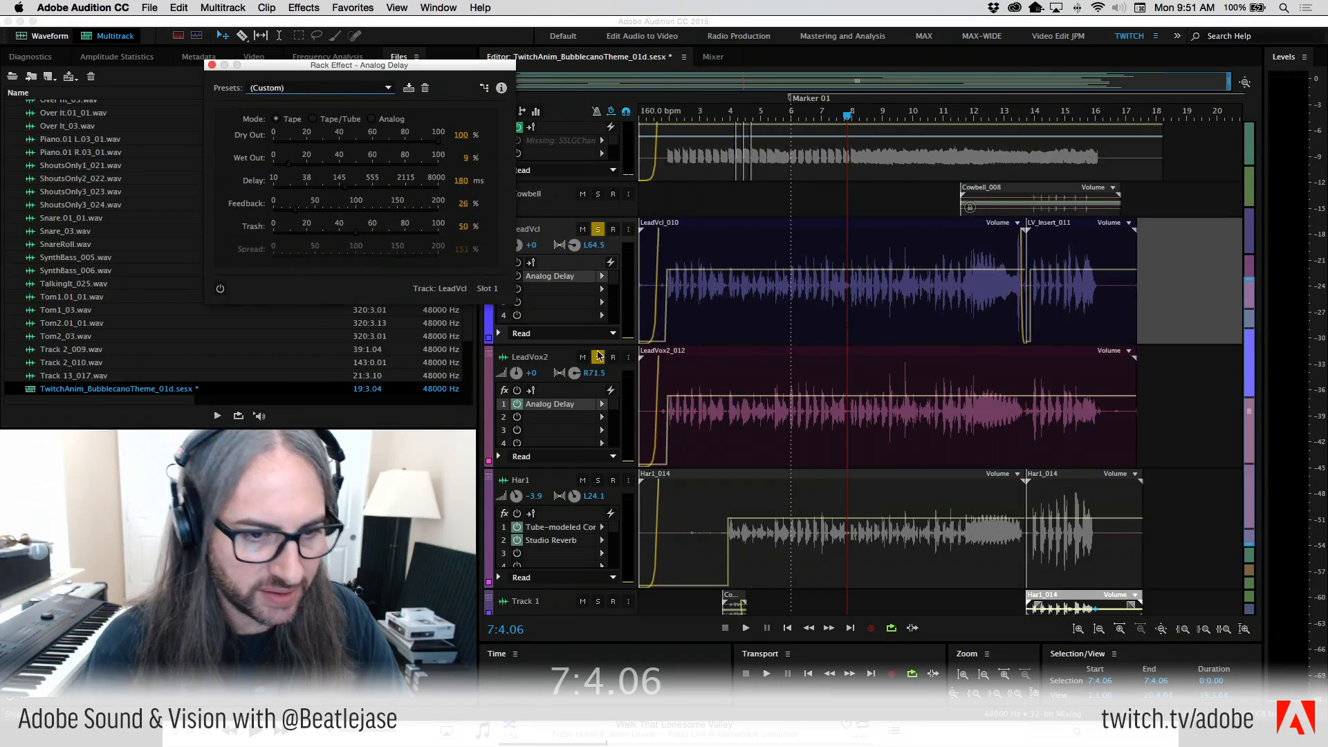
Solo only LeadVcl and play it from 7:4.06, switching on its effects rack and Analog Delay during playback.
click(612, 368)
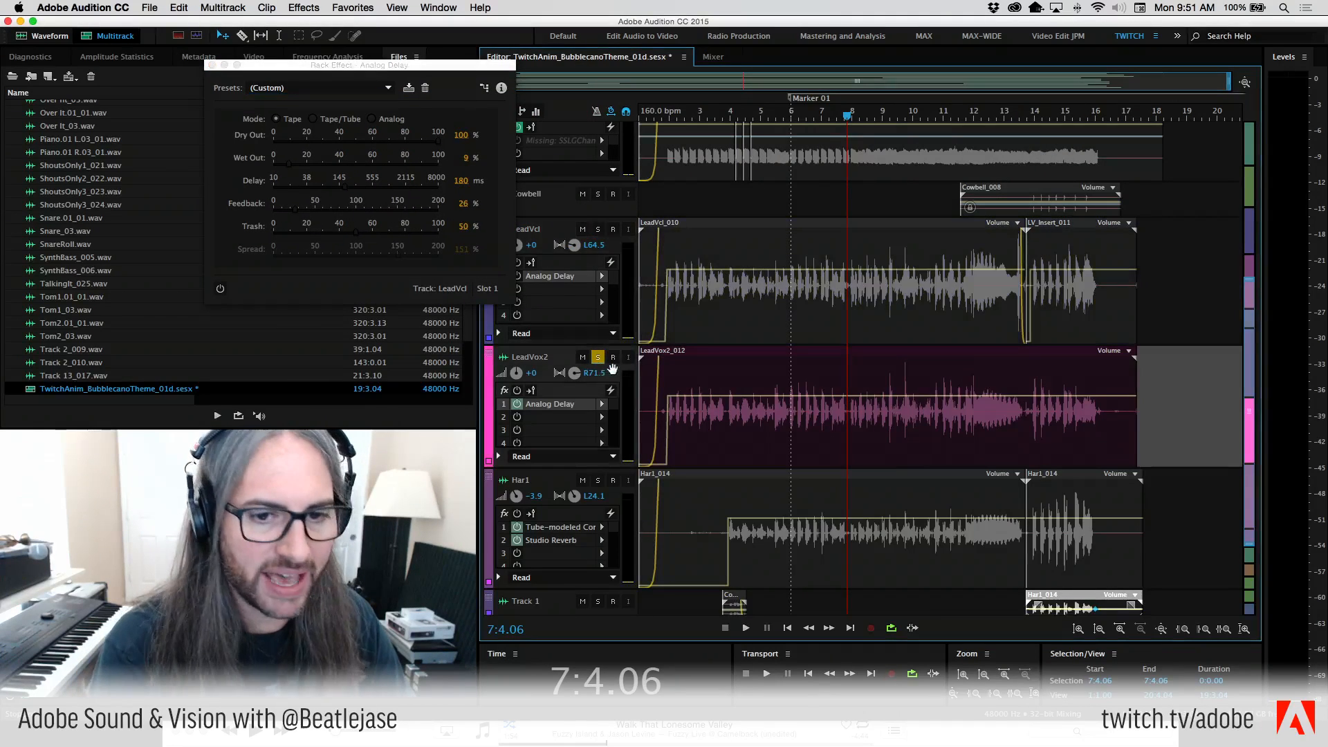
click(597, 229)
click(598, 357)
key(space)
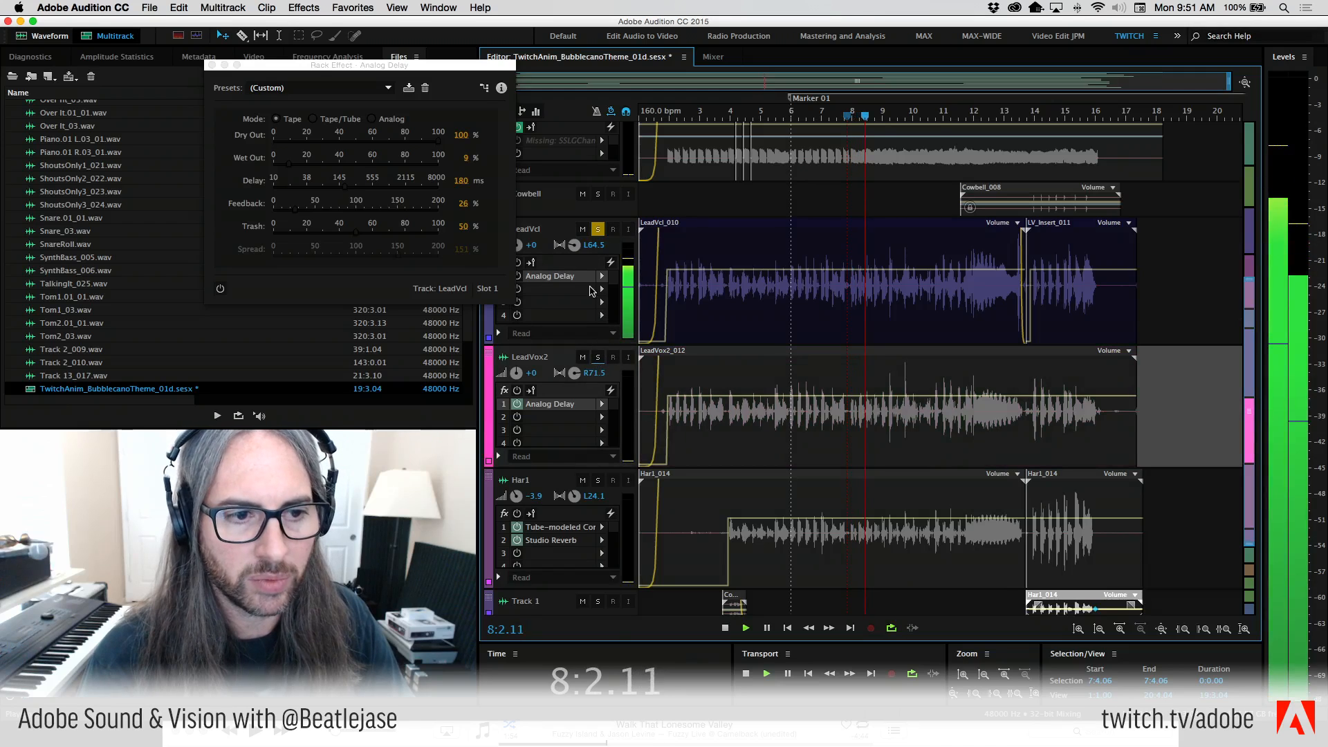
click(519, 263)
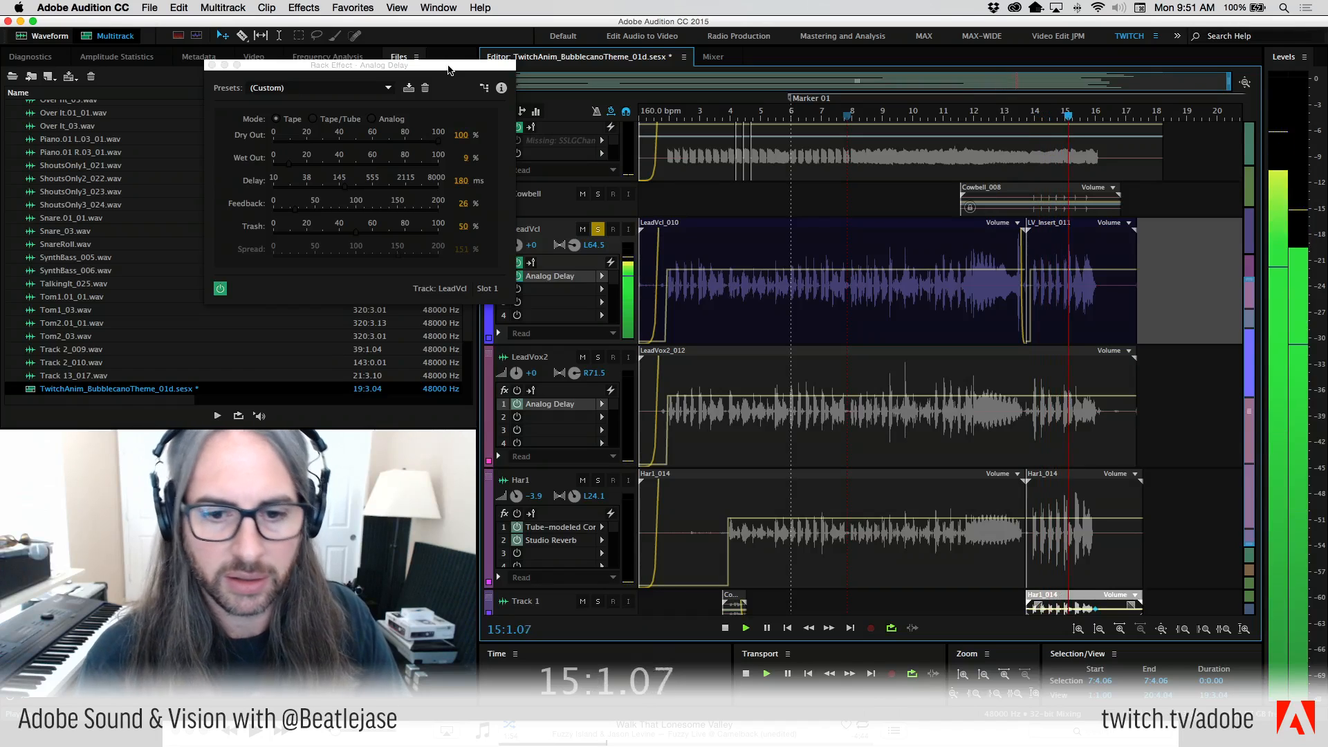
key(space)
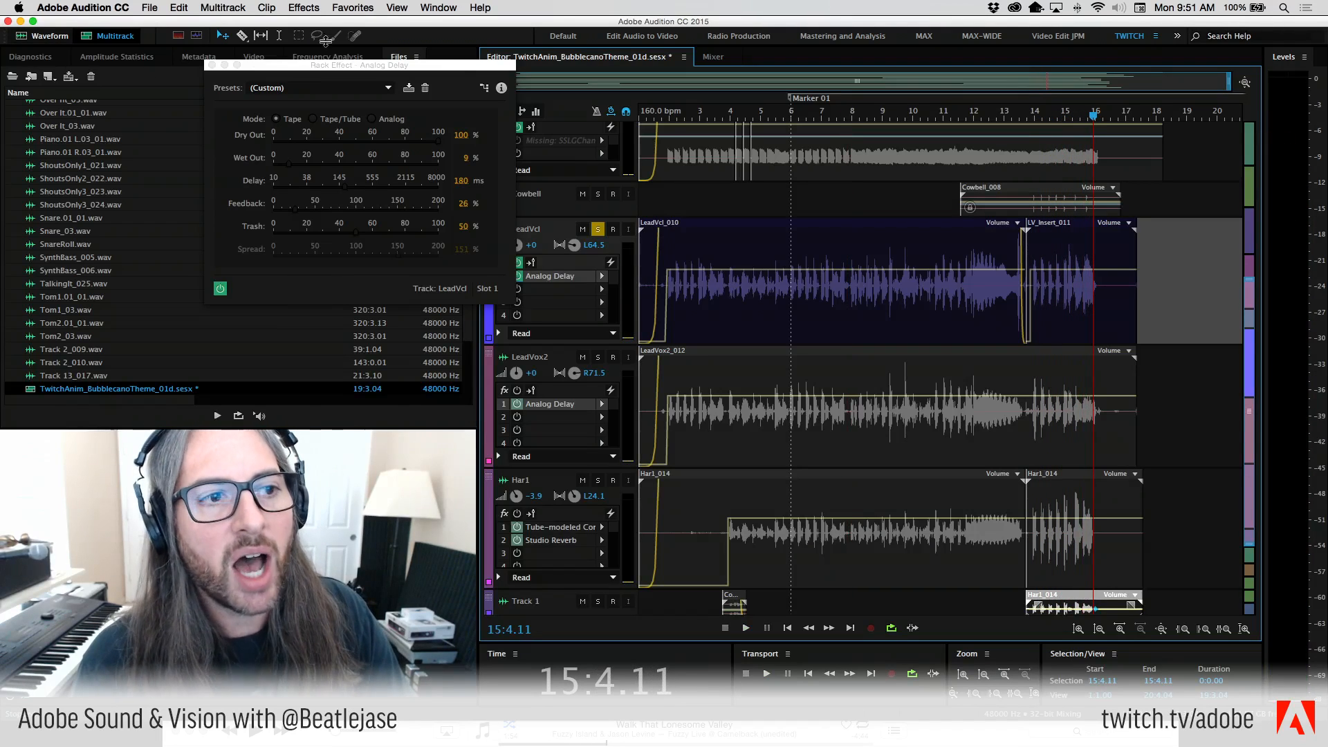
Place the playhead at 1:4.10 and move the Analog Delay window clear of the track controls.
drag(254, 61, 358, 130)
drag(742, 117, 666, 117)
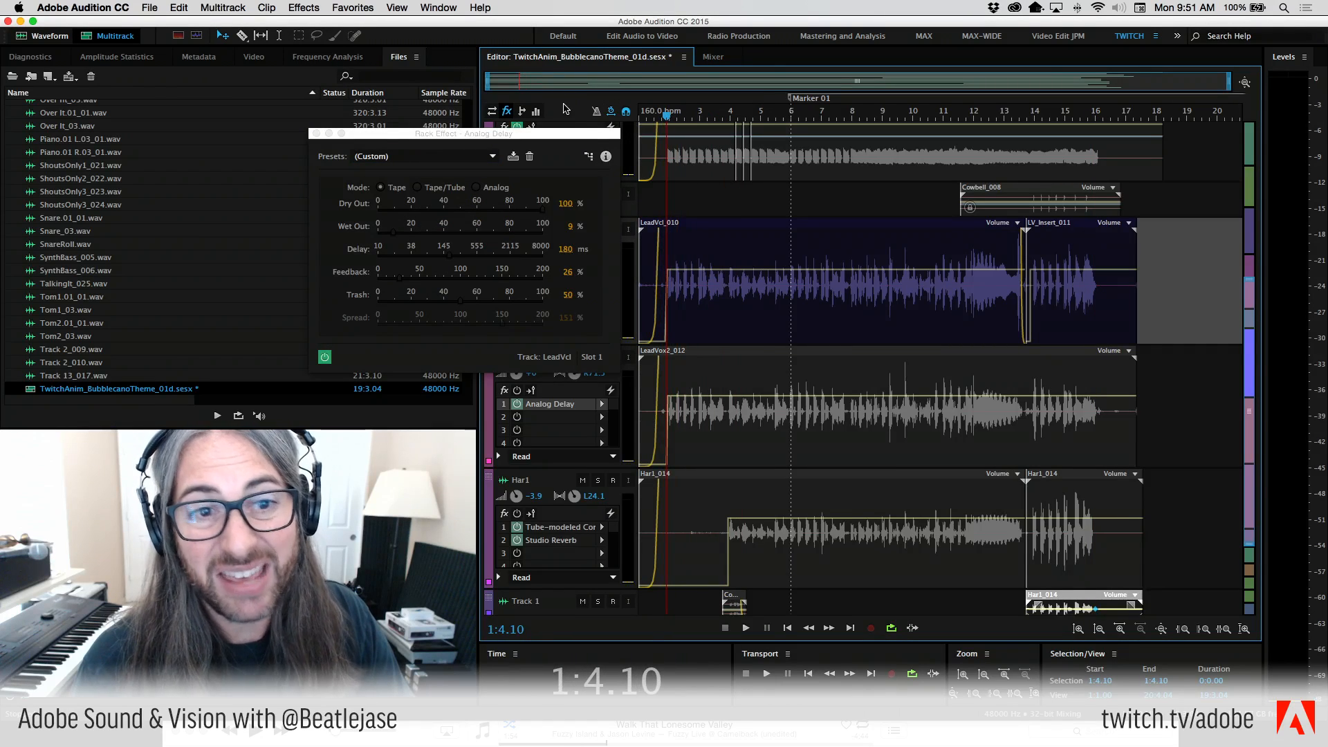
drag(566, 134, 1145, 119)
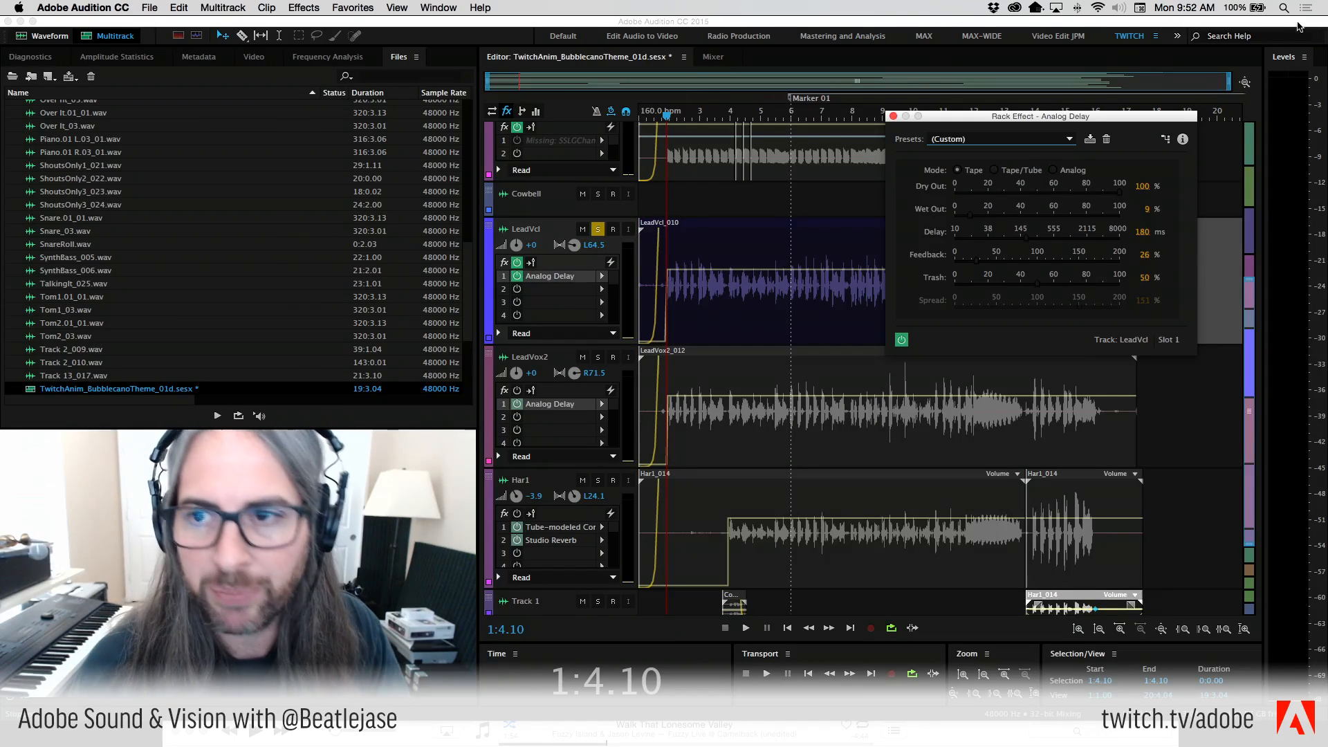
Calculate the tempo-based delay time in Spotlight by dividing 60000 by the session tempo of 160 bpm.
click(1283, 7)
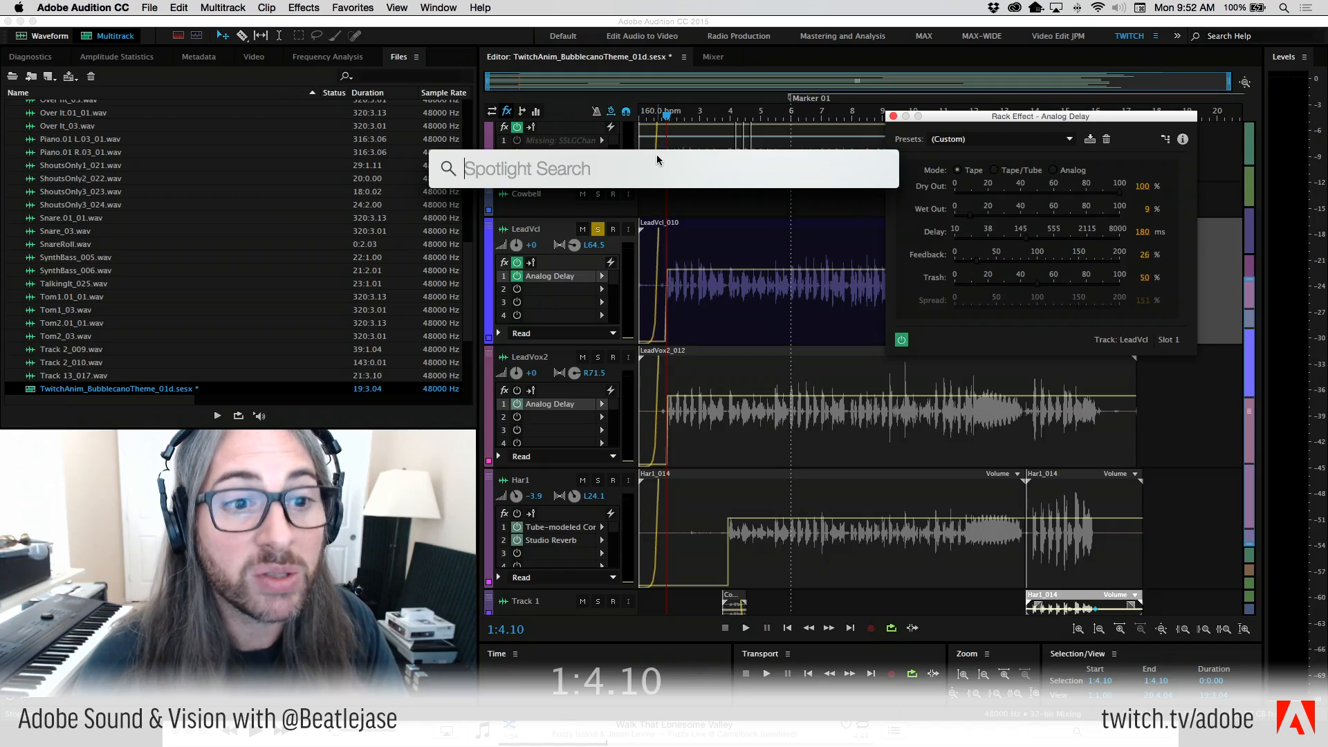
text(1)
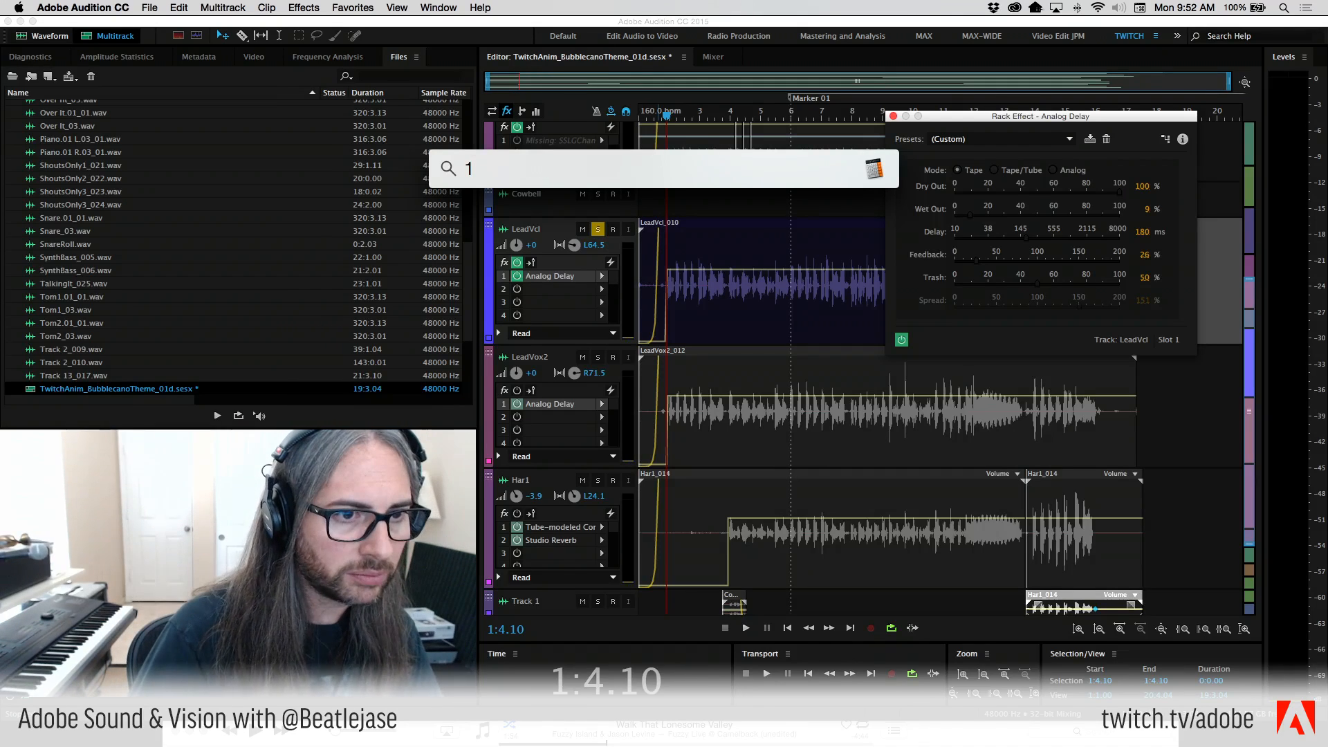
key(BackSpace)
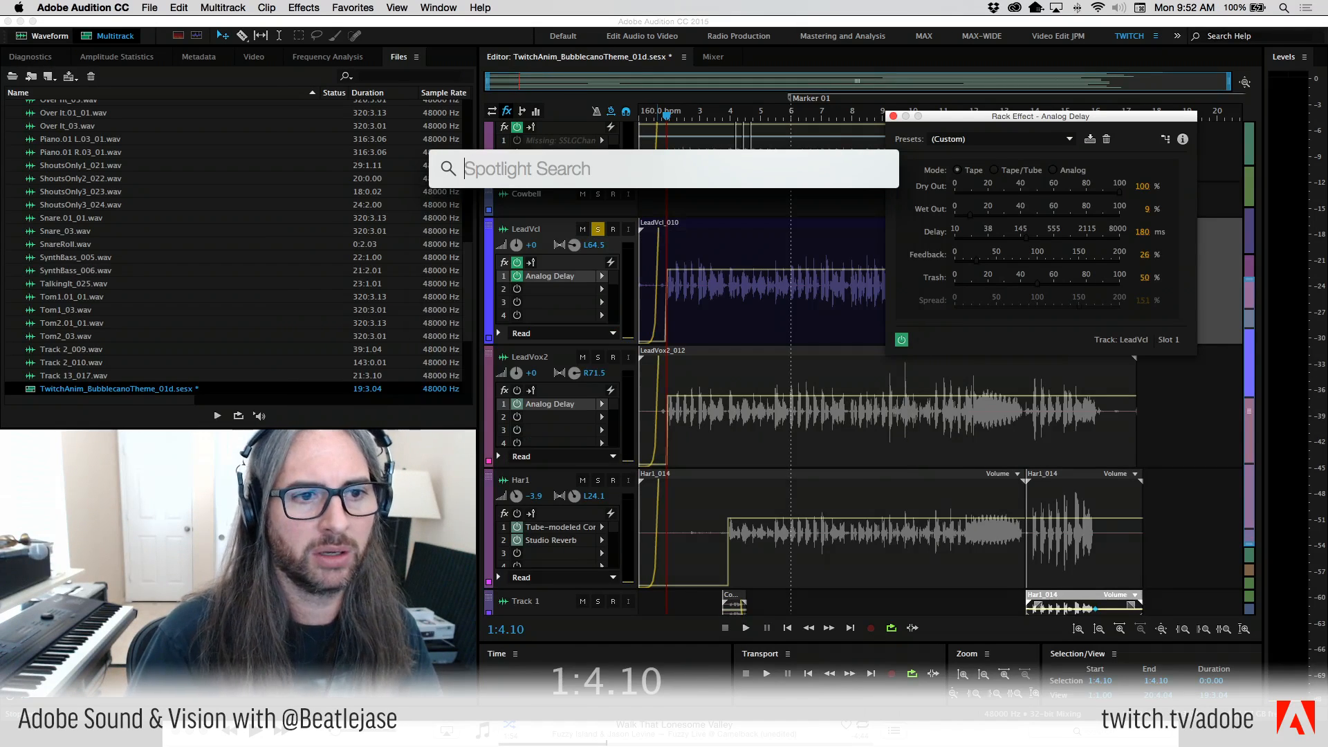
text(60)
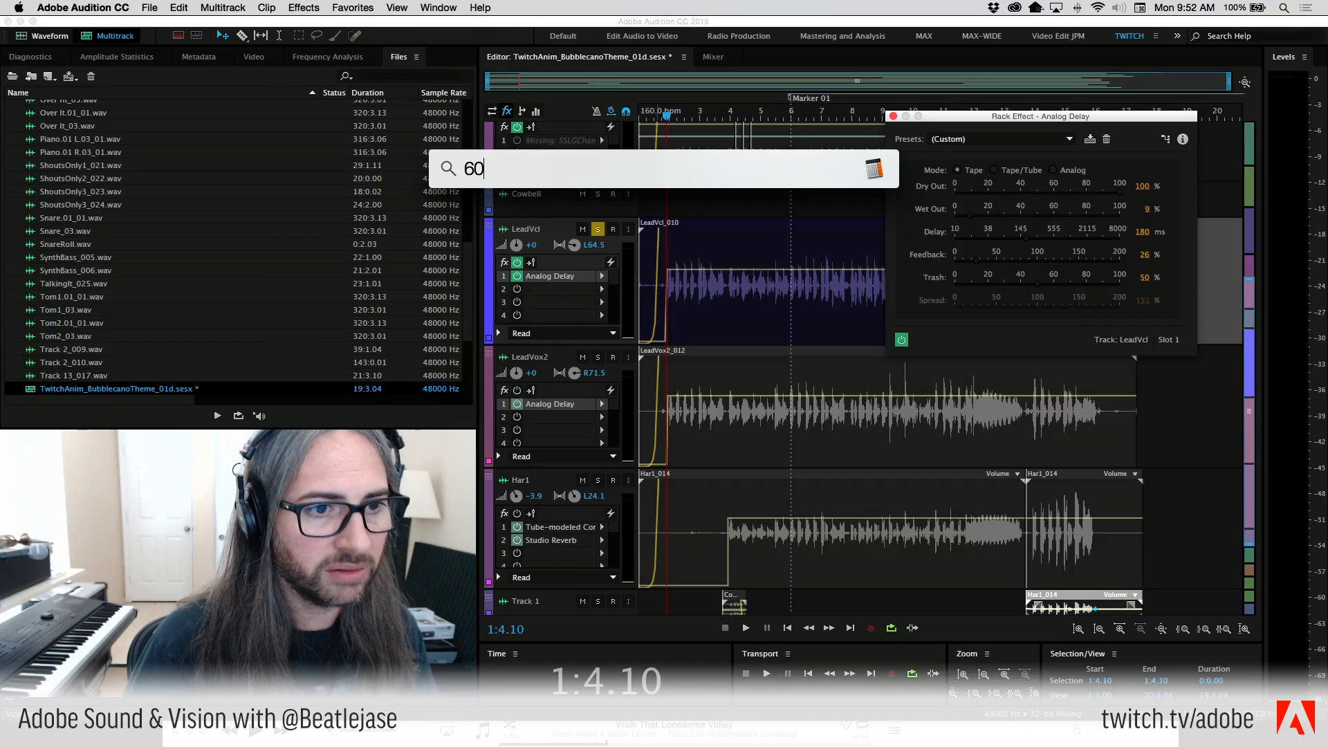
text(000/)
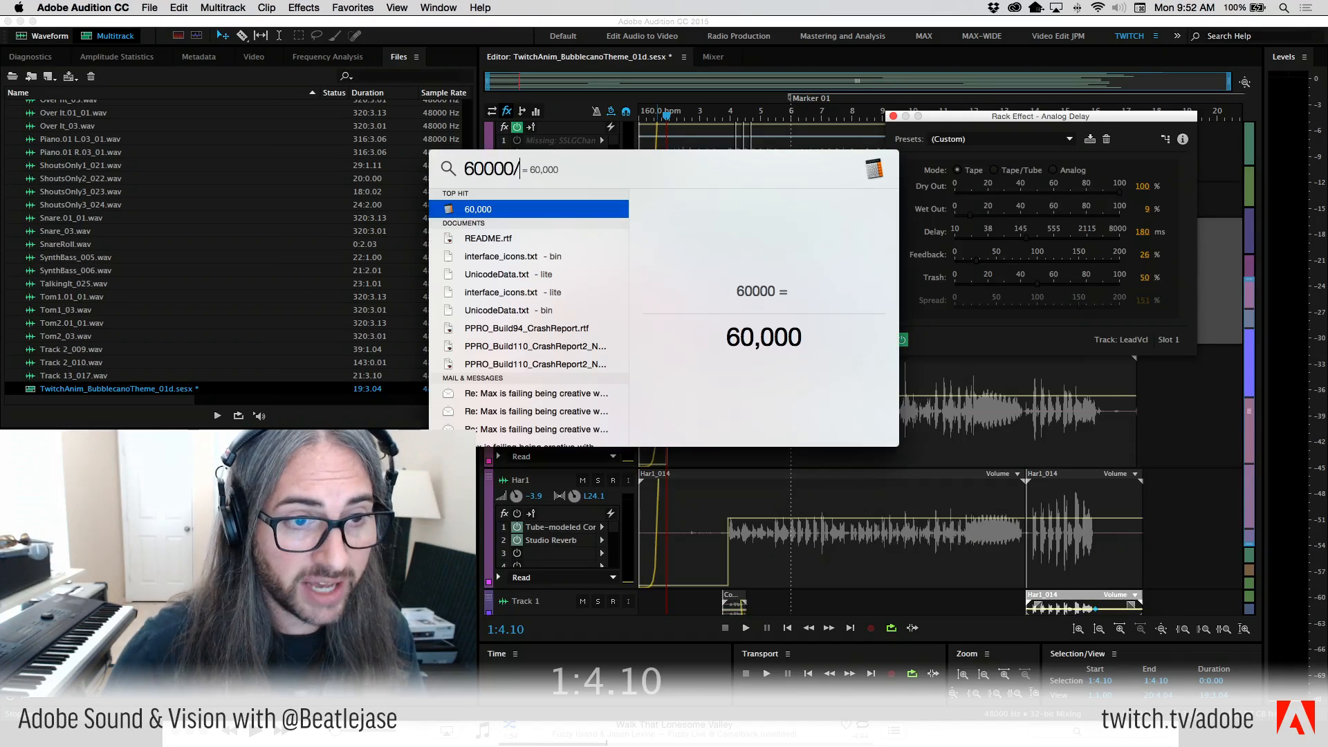
text(160)
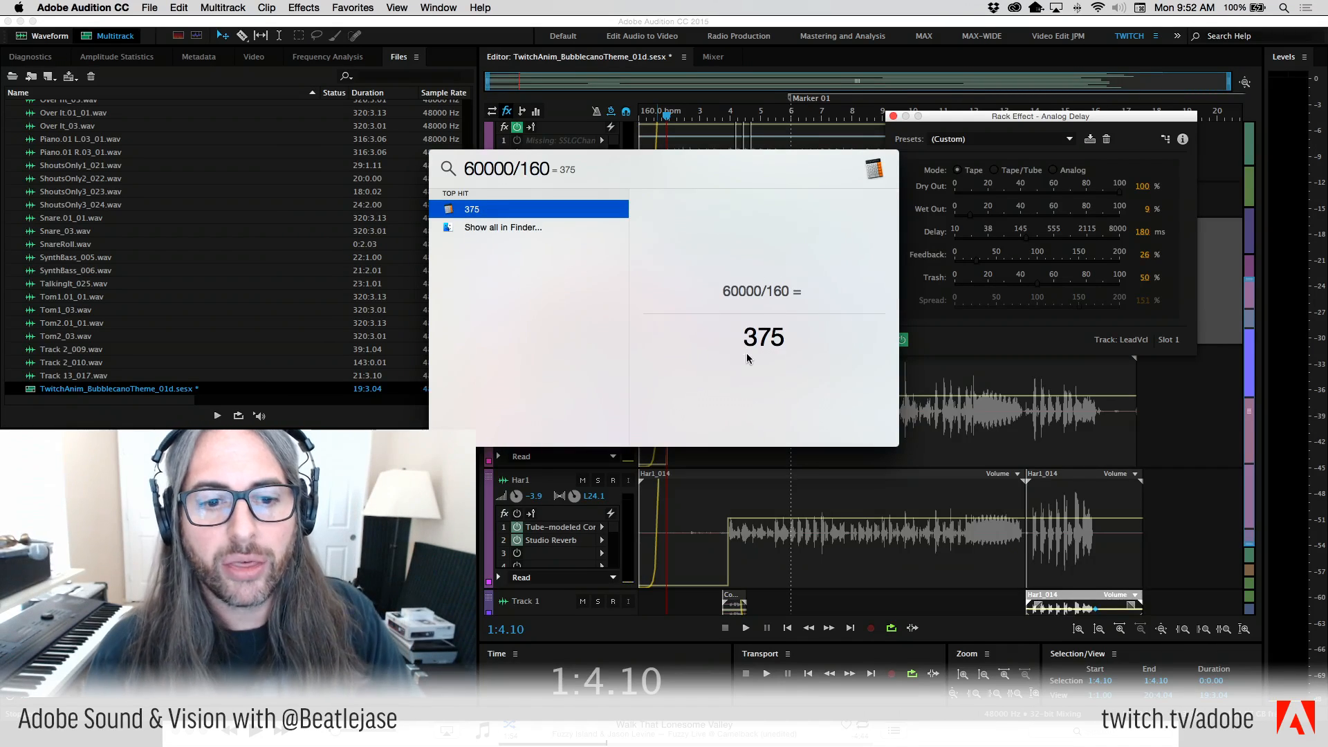
drag(744, 344, 786, 344)
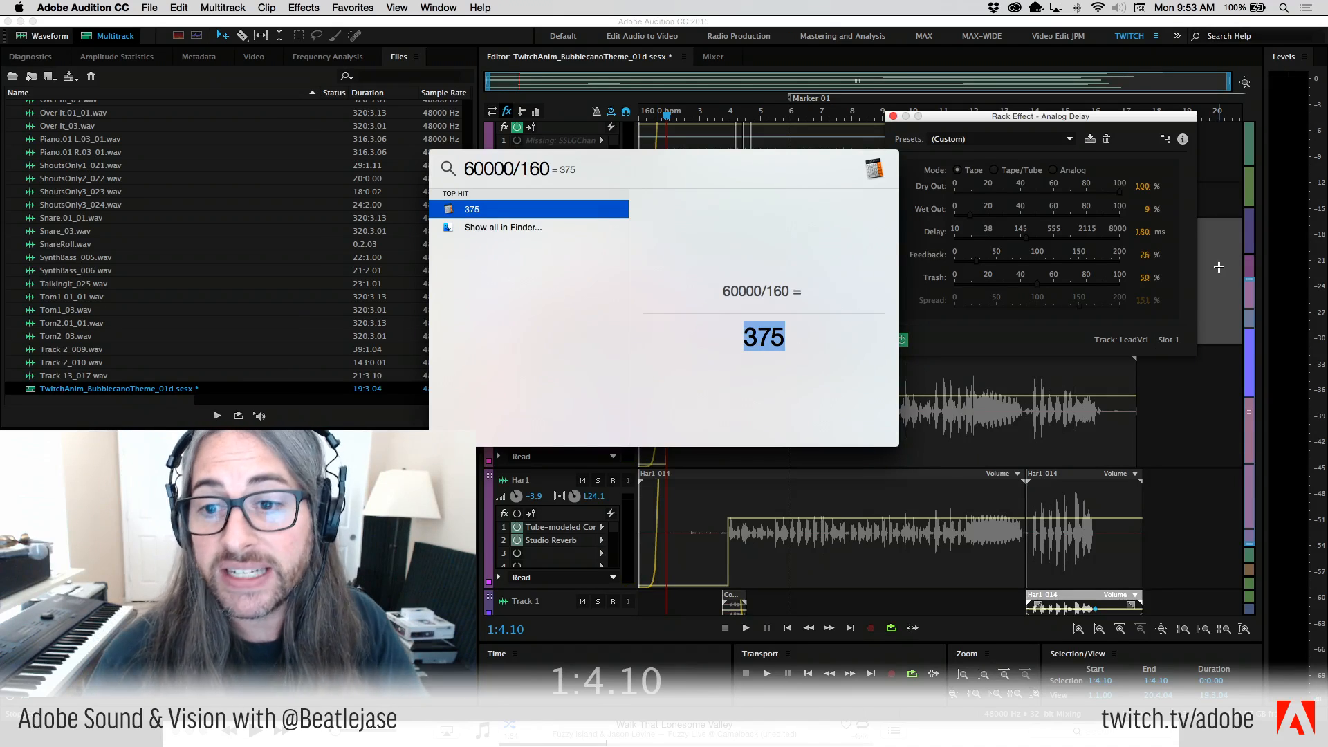
Set the Delay time of LeadVcl's Analog Delay to 375 ms.
drag(1148, 232, 1136, 234)
double_click(1140, 232)
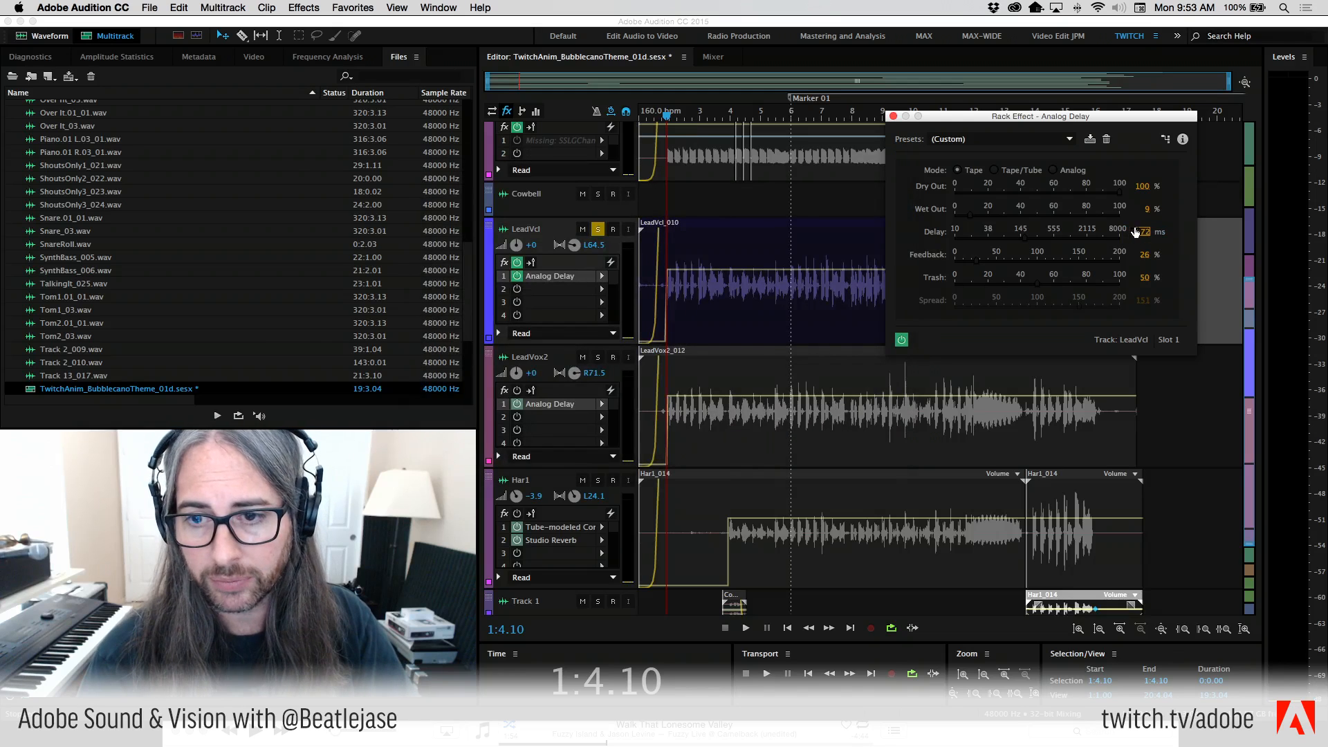
text(3)
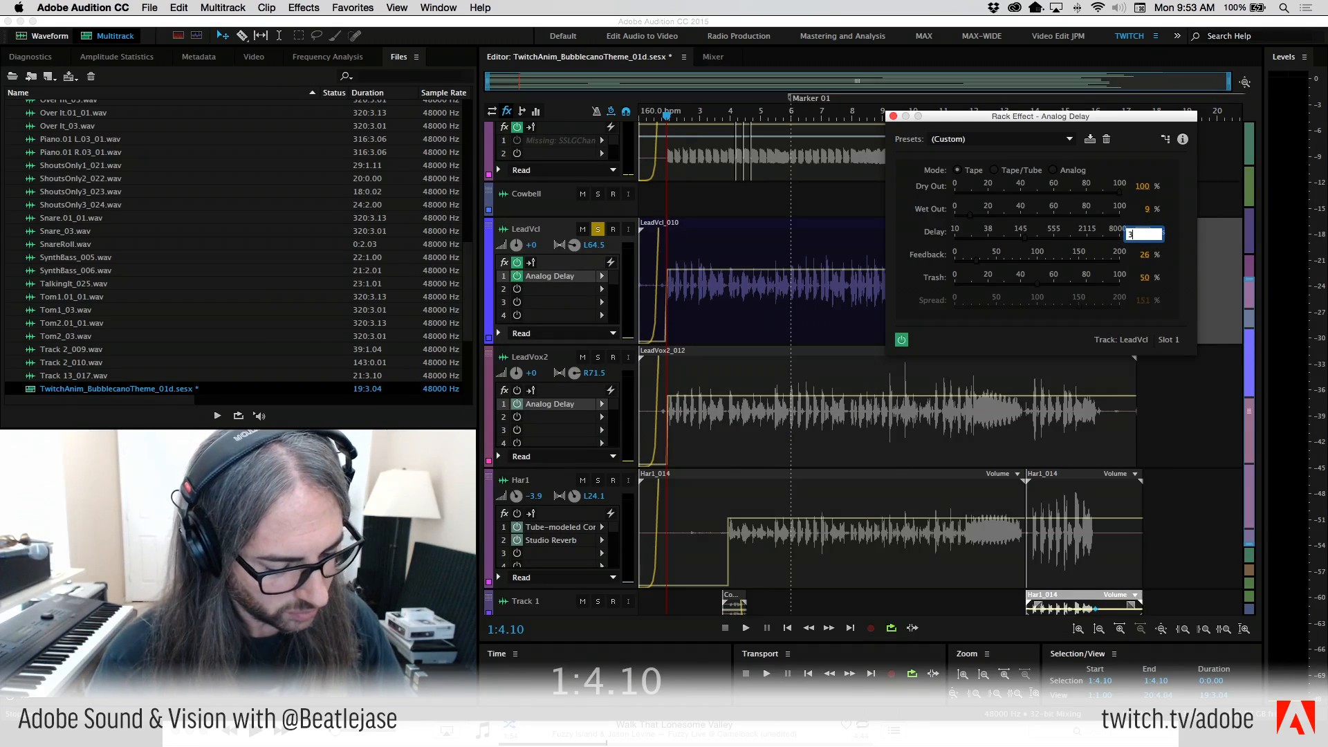
text(75)
key(Return)
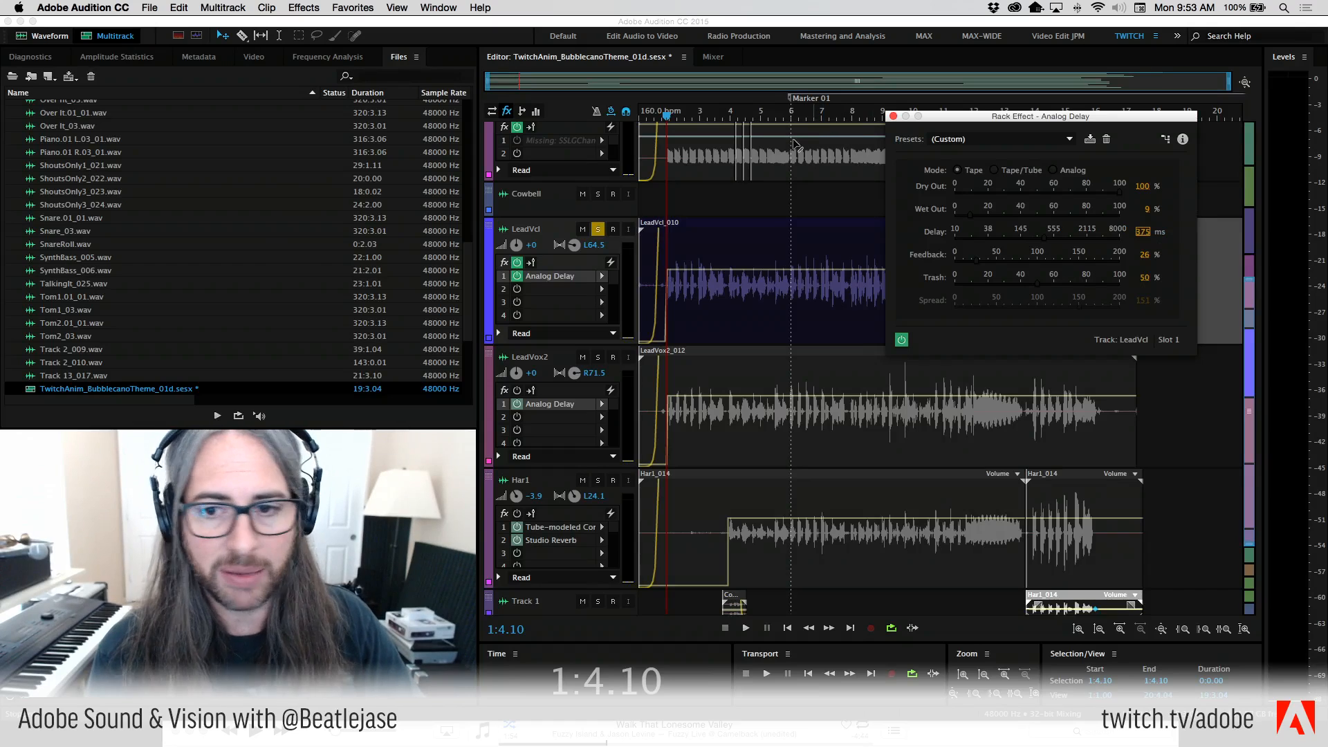
Play LeadVcl from 1:4.10 and raise the Analog Delay's Wet Out to 28% during playback.
key(space)
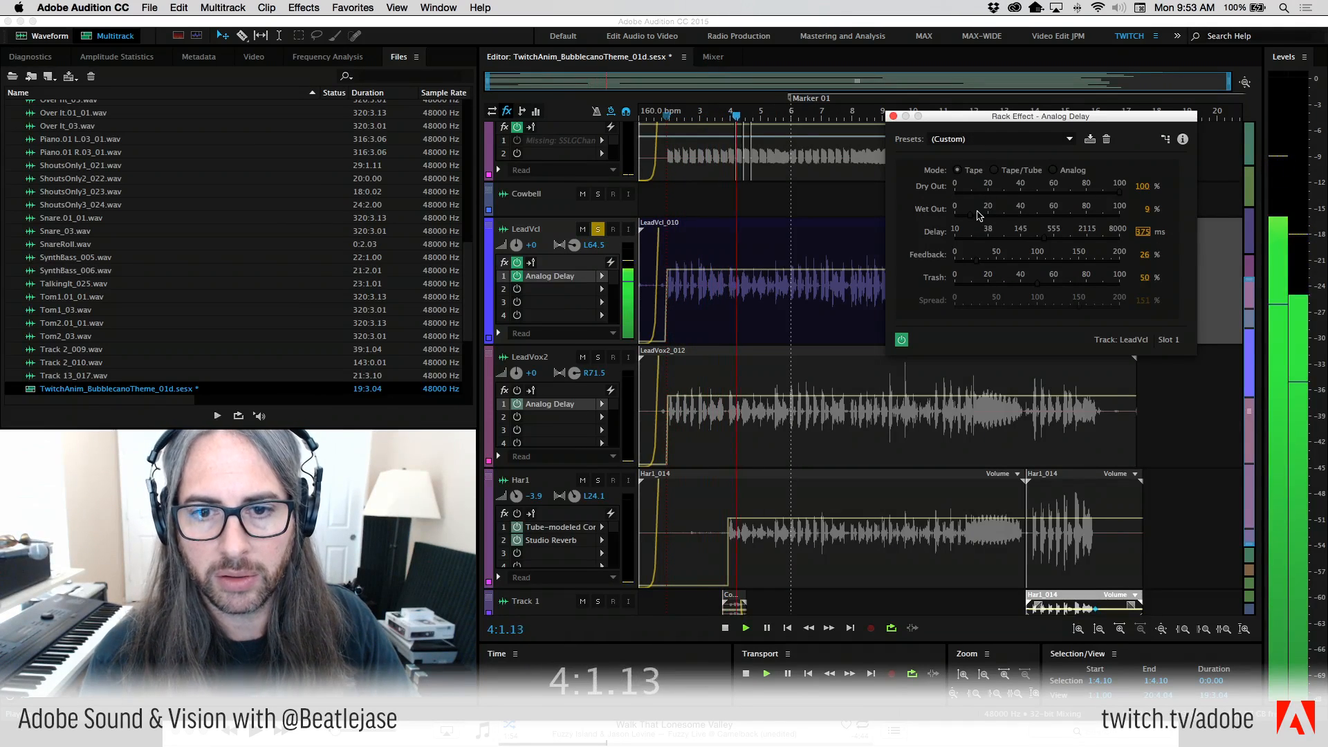
drag(979, 216, 1003, 218)
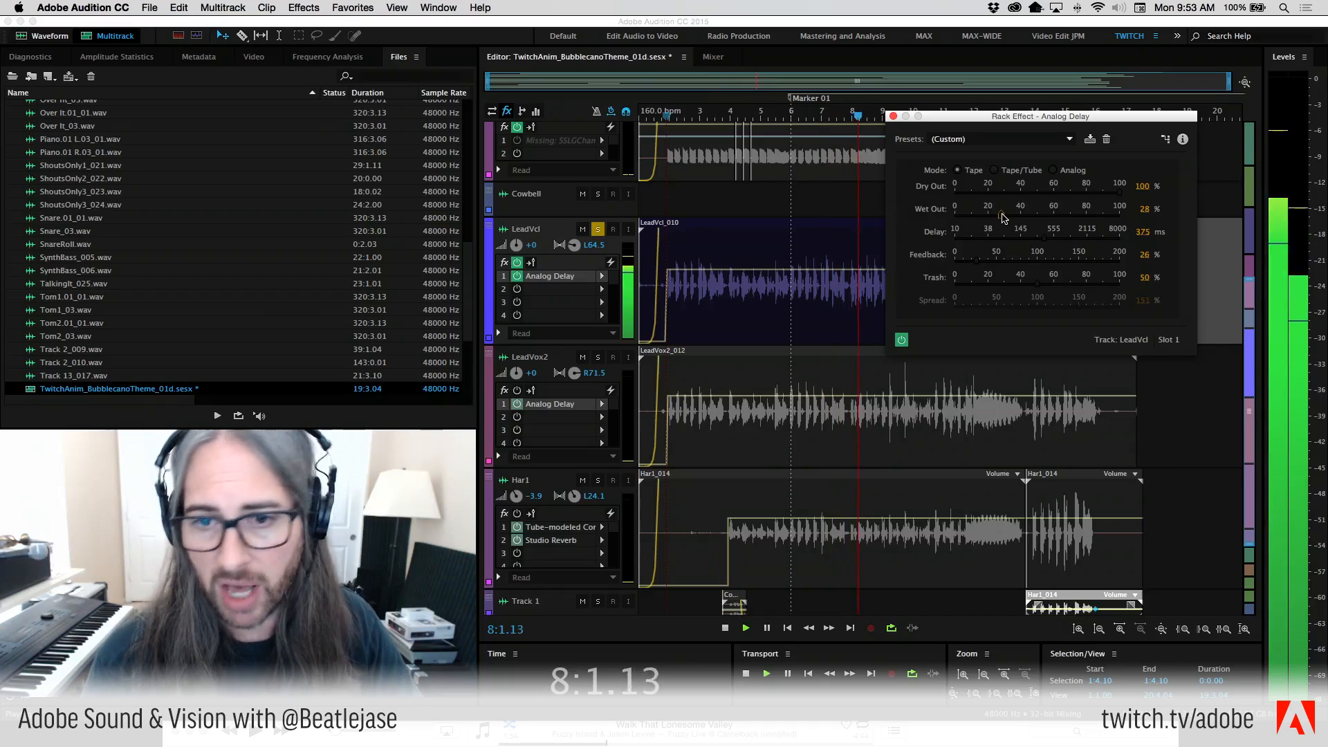
key(space)
Set LeadVcl's Analog Delay time to 181 ms and audition it from 5:3.15.
click(1140, 233)
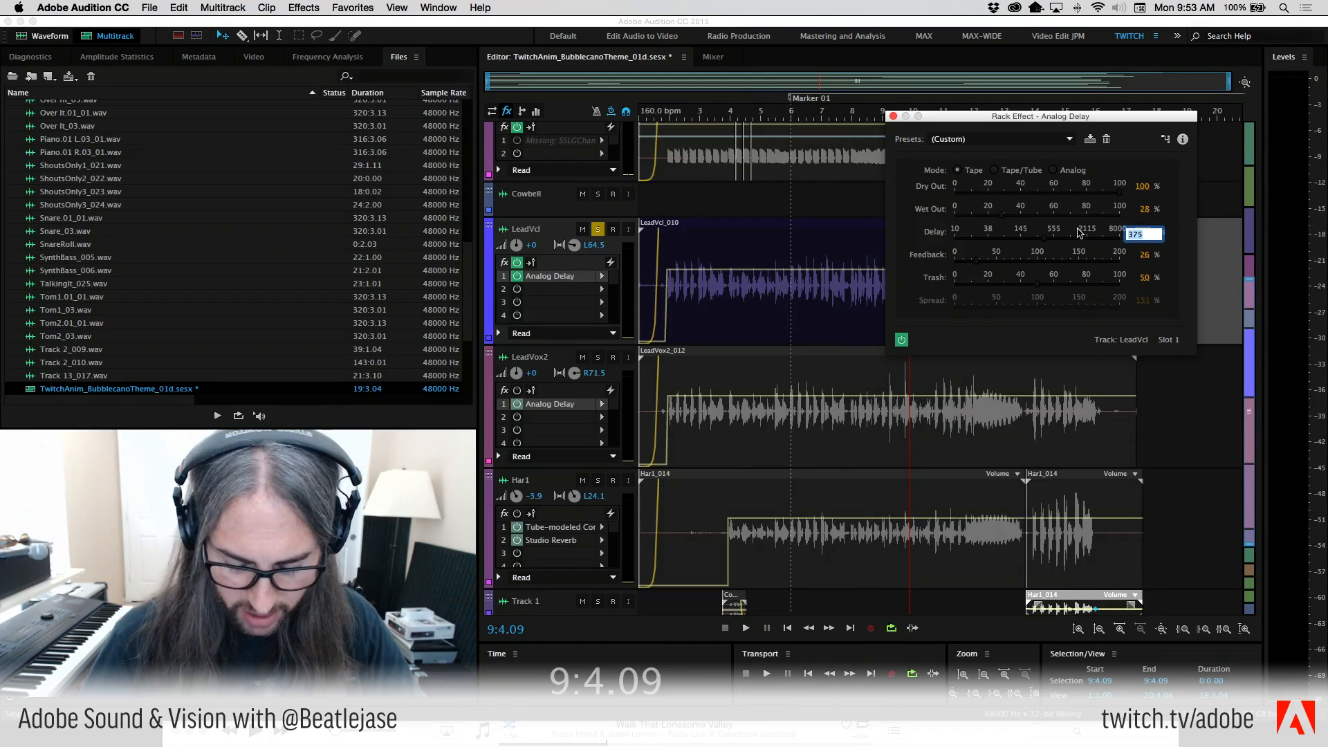
text(181)
key(Return)
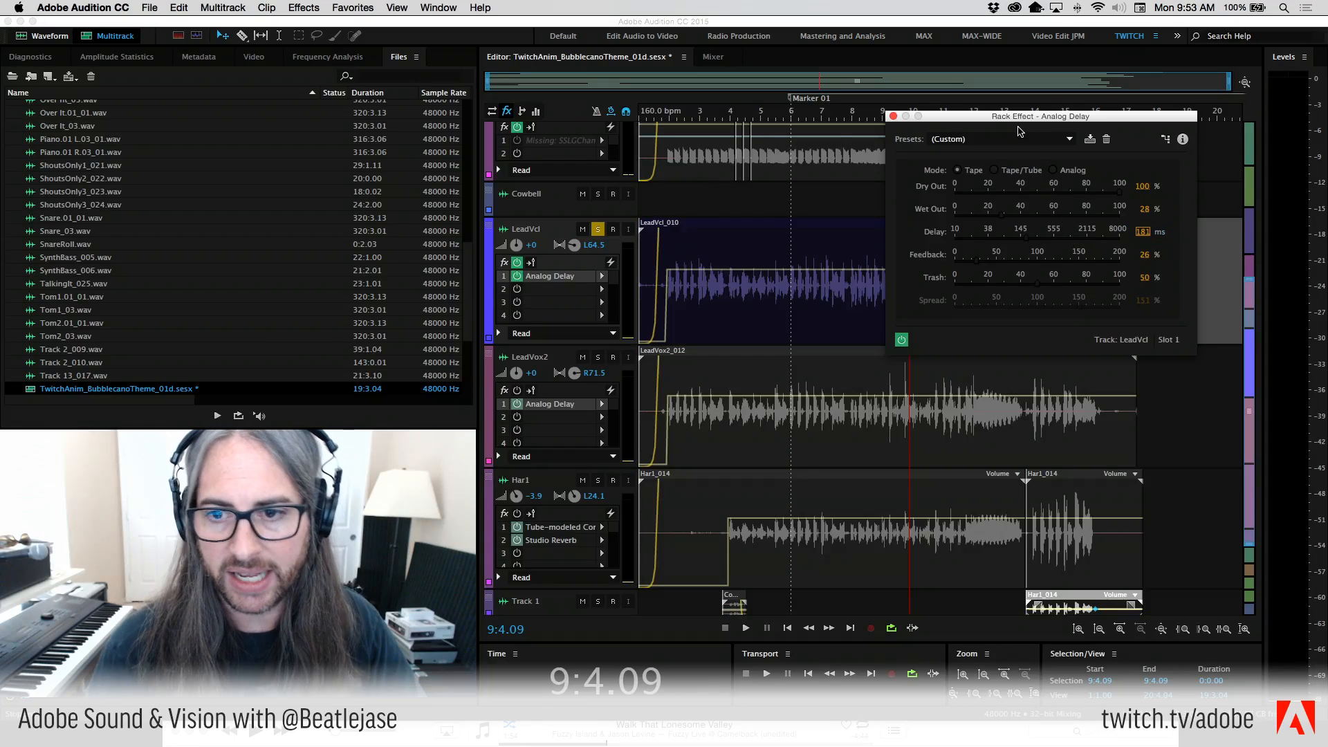
click(784, 117)
key(space)
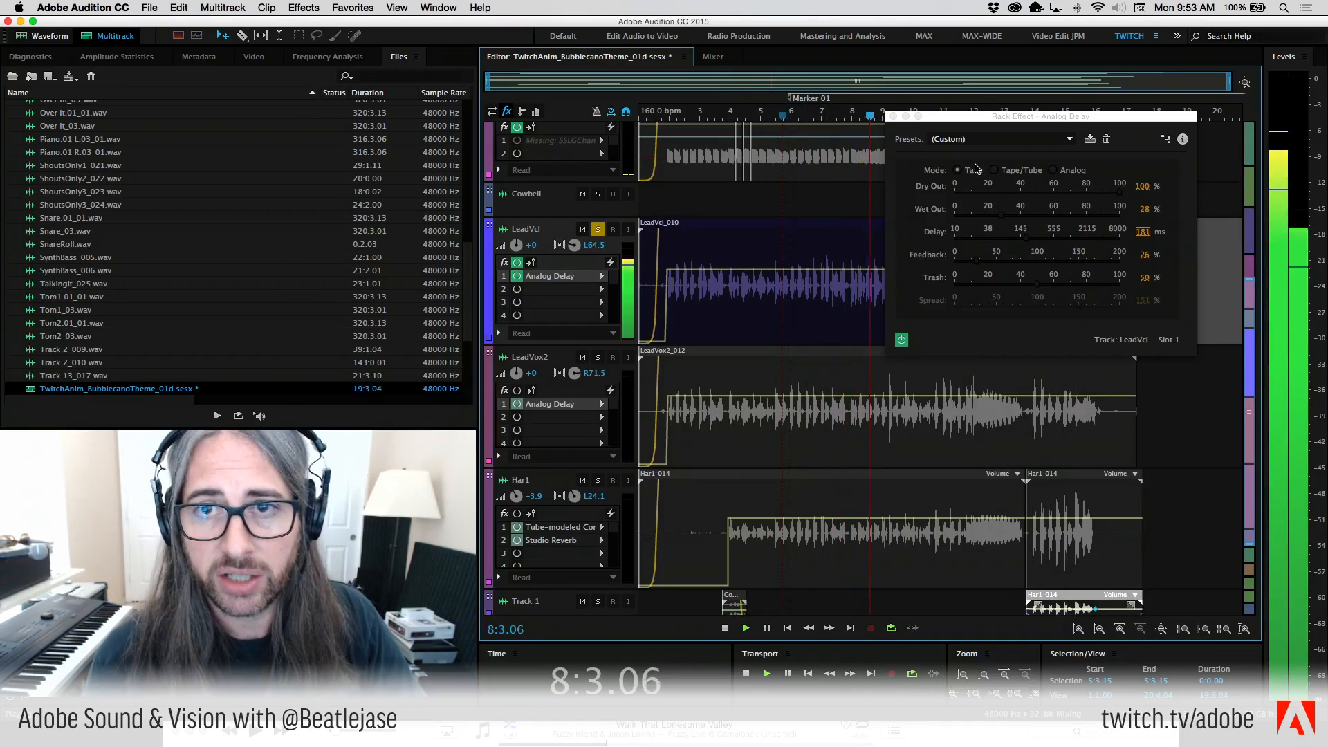
key(space)
Set LeadVcl's Analog Delay time to 750 ms and audition it from 5:4.11.
click(1143, 233)
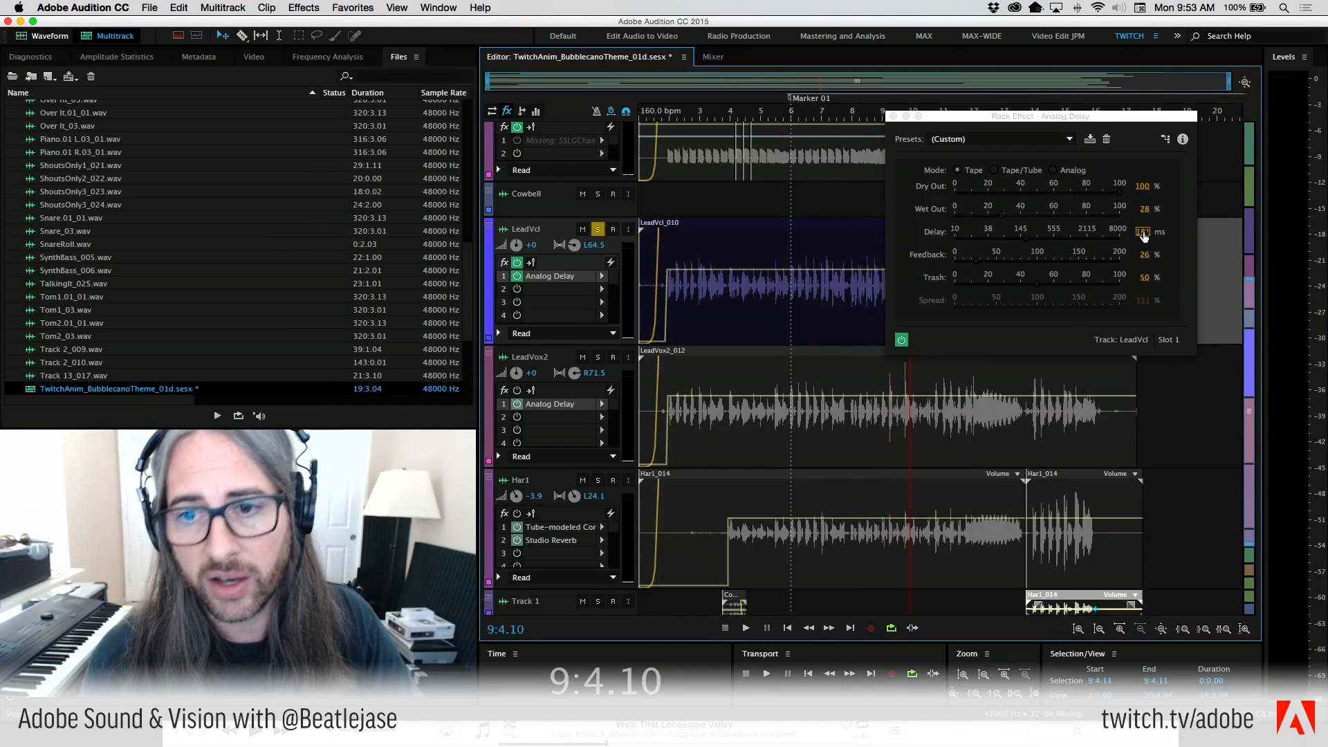
text(750)
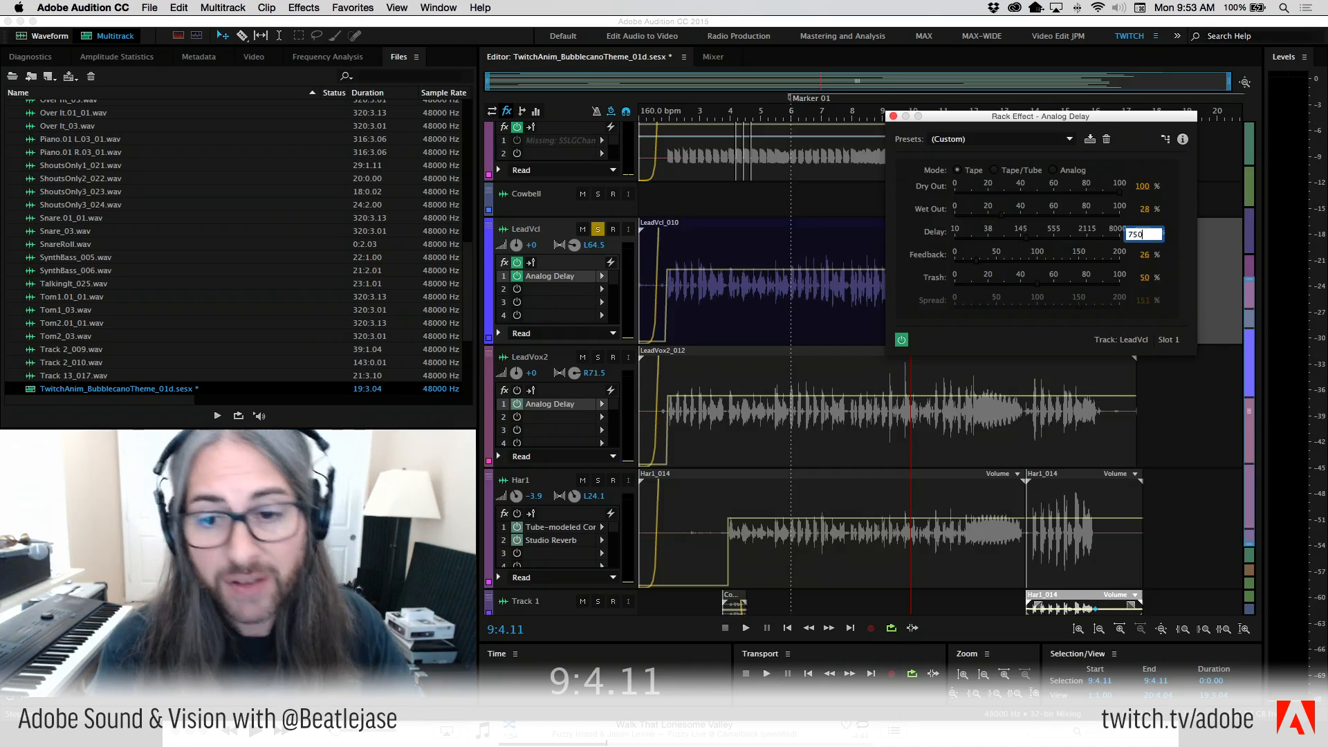
click(789, 186)
click(789, 121)
key(space)
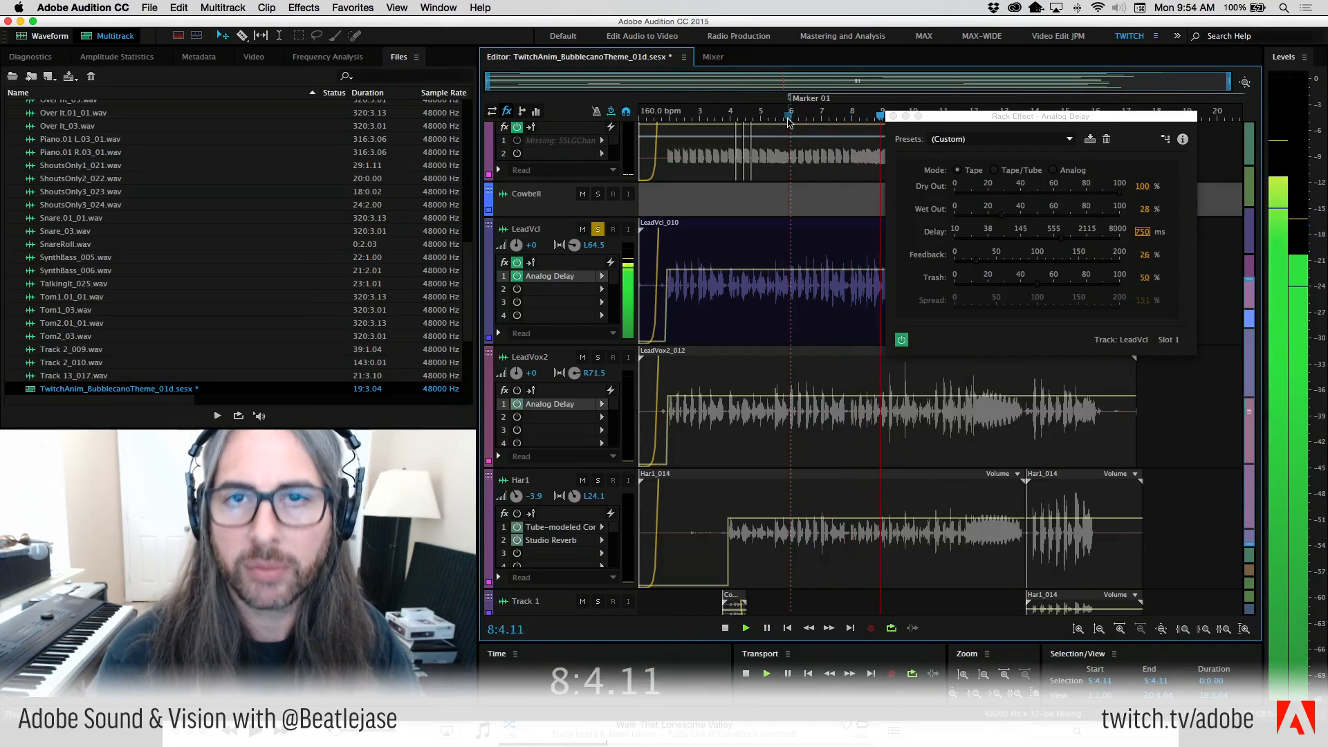
key(space)
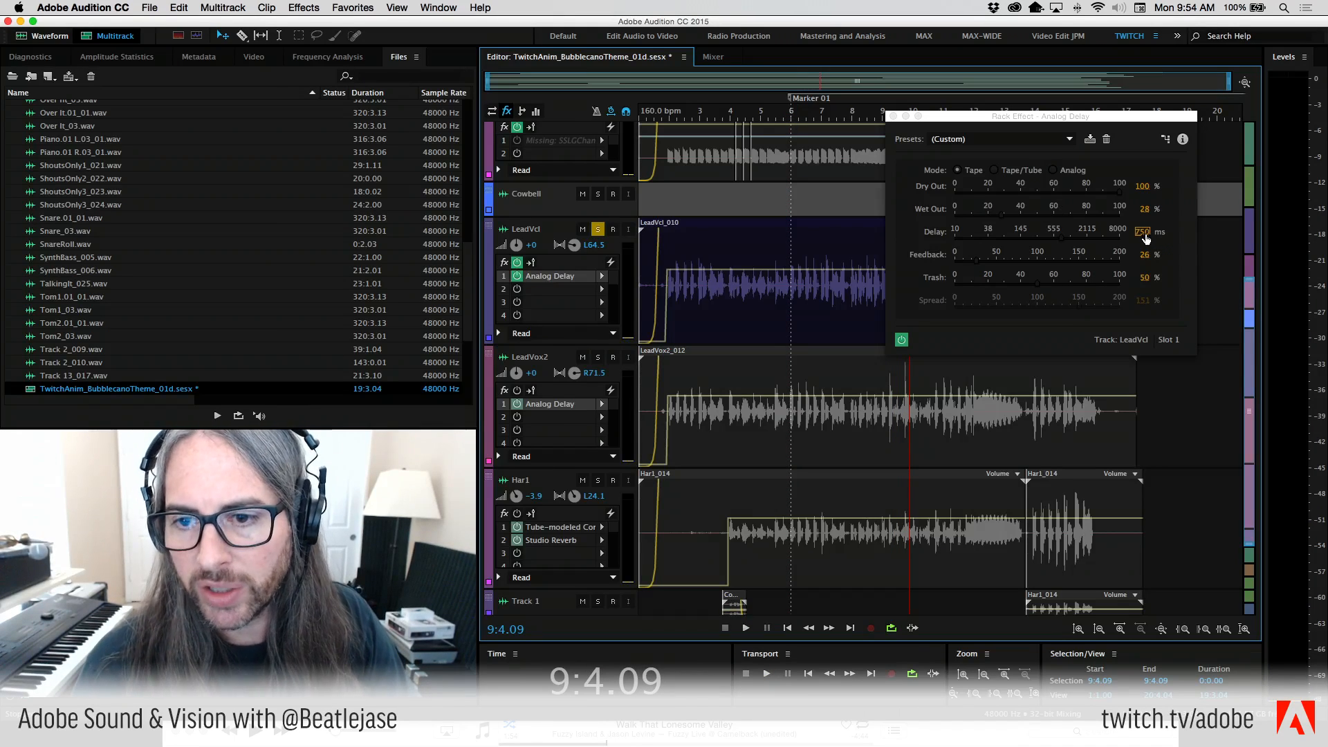
Set LeadVcl's Analog Delay time to 180 ms and switch its mode to Analog.
click(1142, 232)
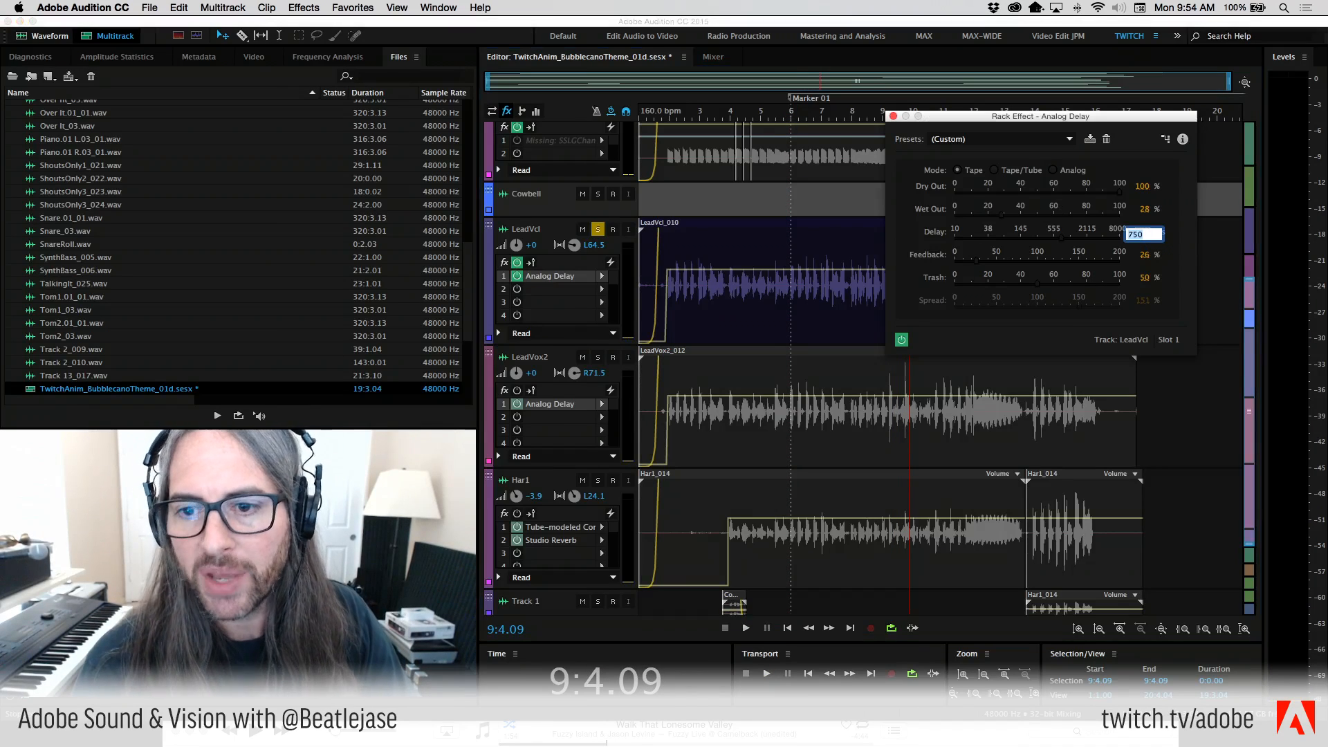
click(893, 116)
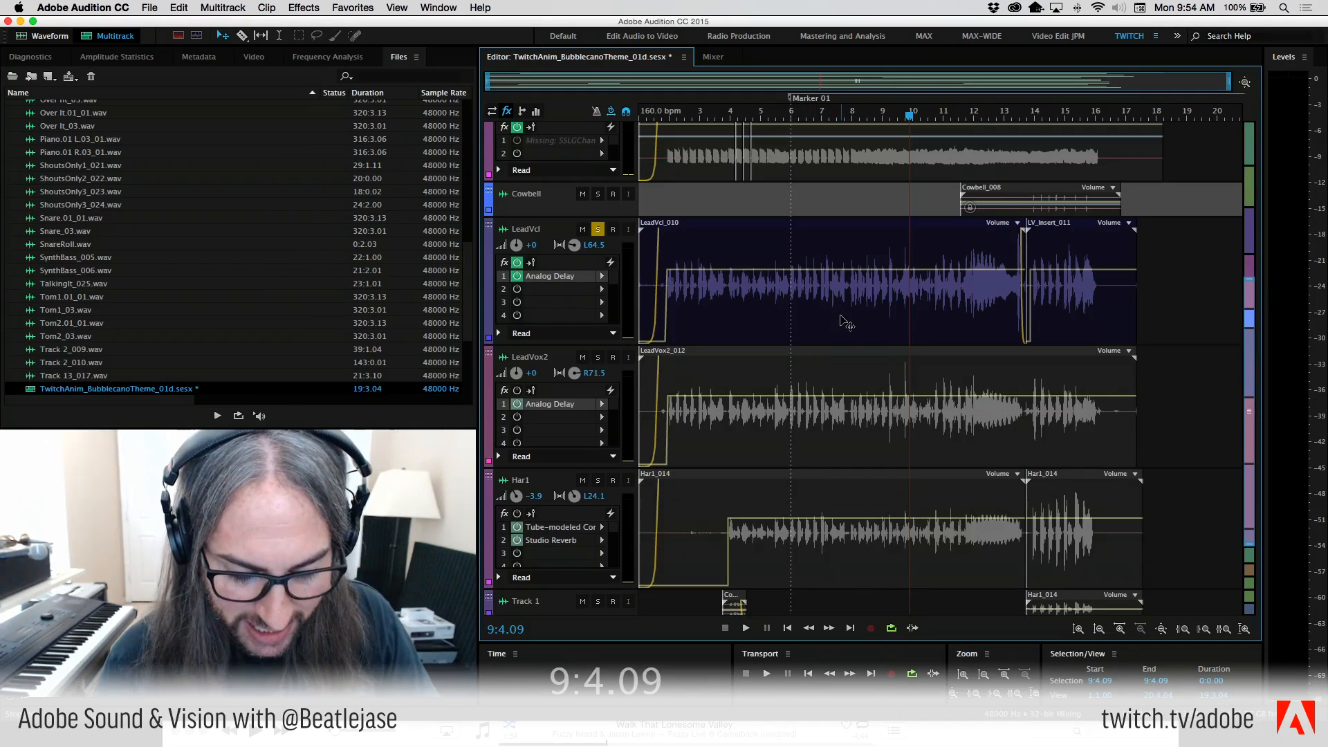
double_click(555, 276)
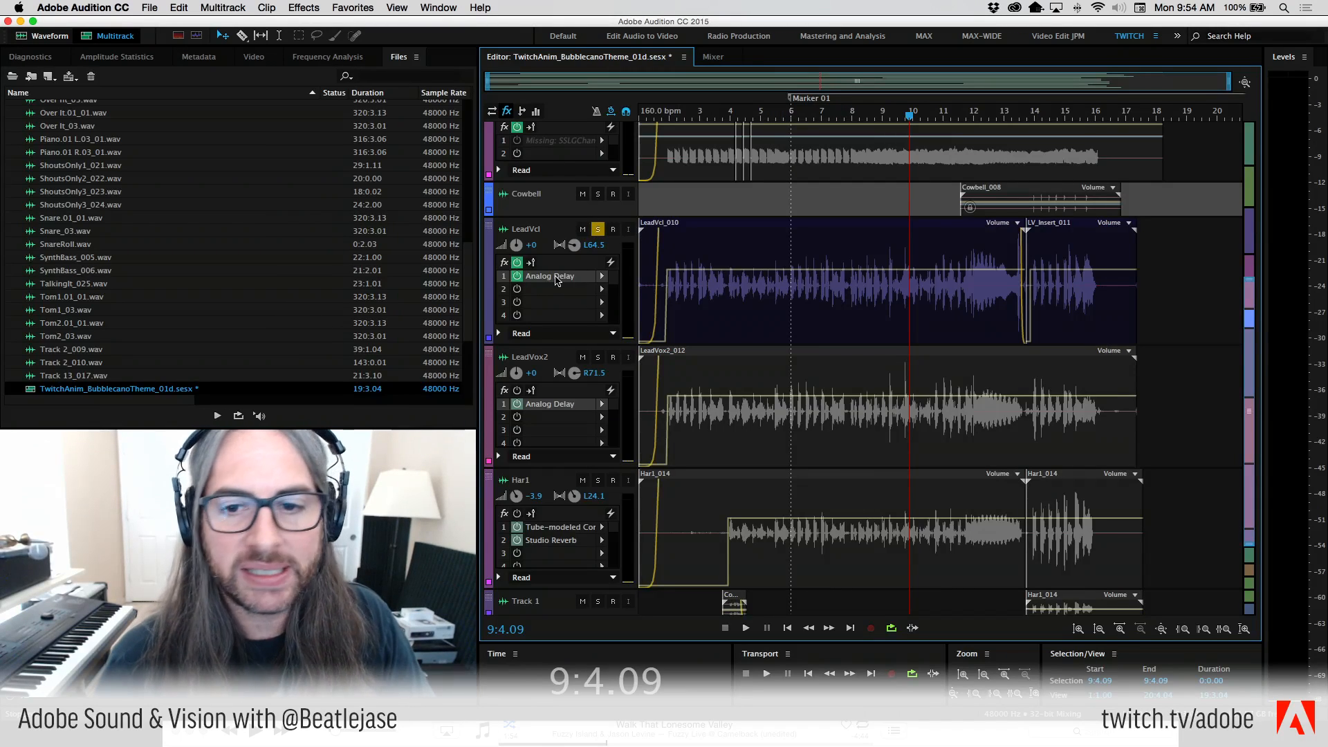
click(1145, 231)
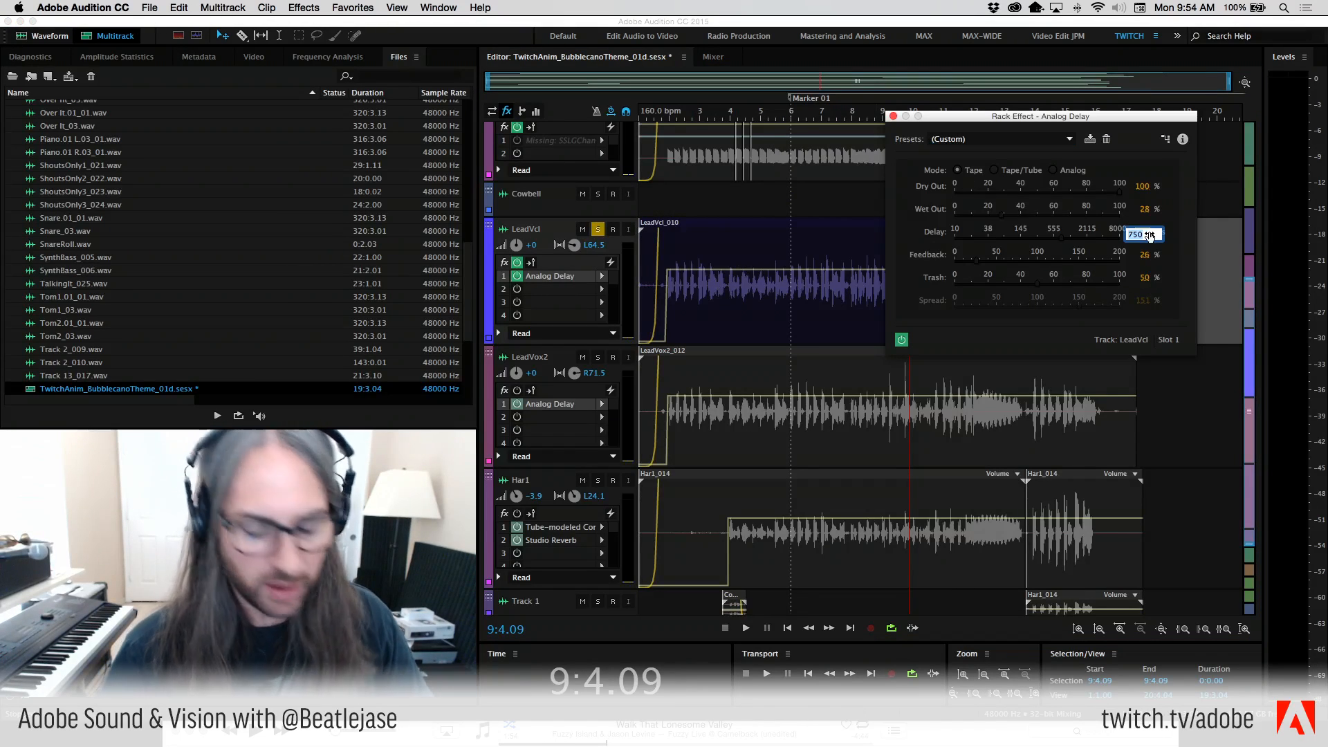
text(180)
key(Return)
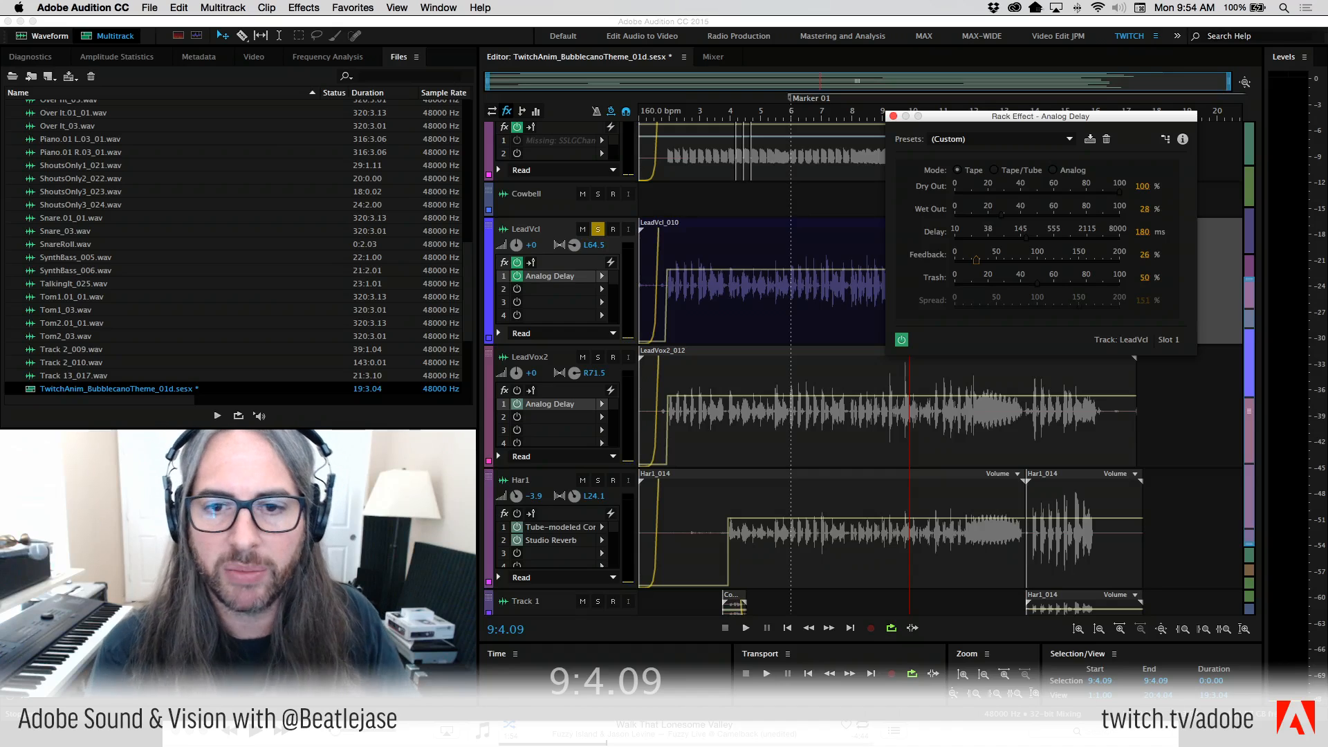
click(1053, 170)
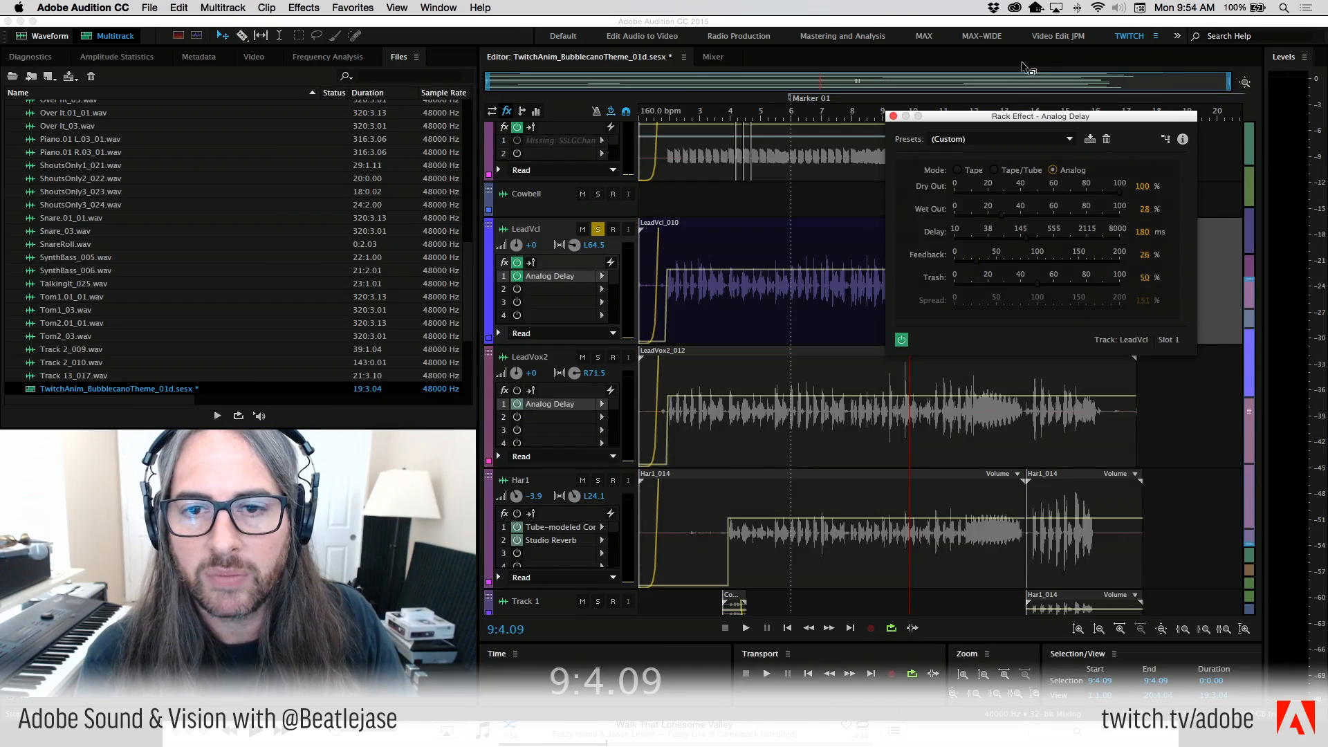
Move the Analog Delay window off the start of the timeline and play from 2:1.03, lowering Wet Out to 14%.
drag(1026, 122, 880, 99)
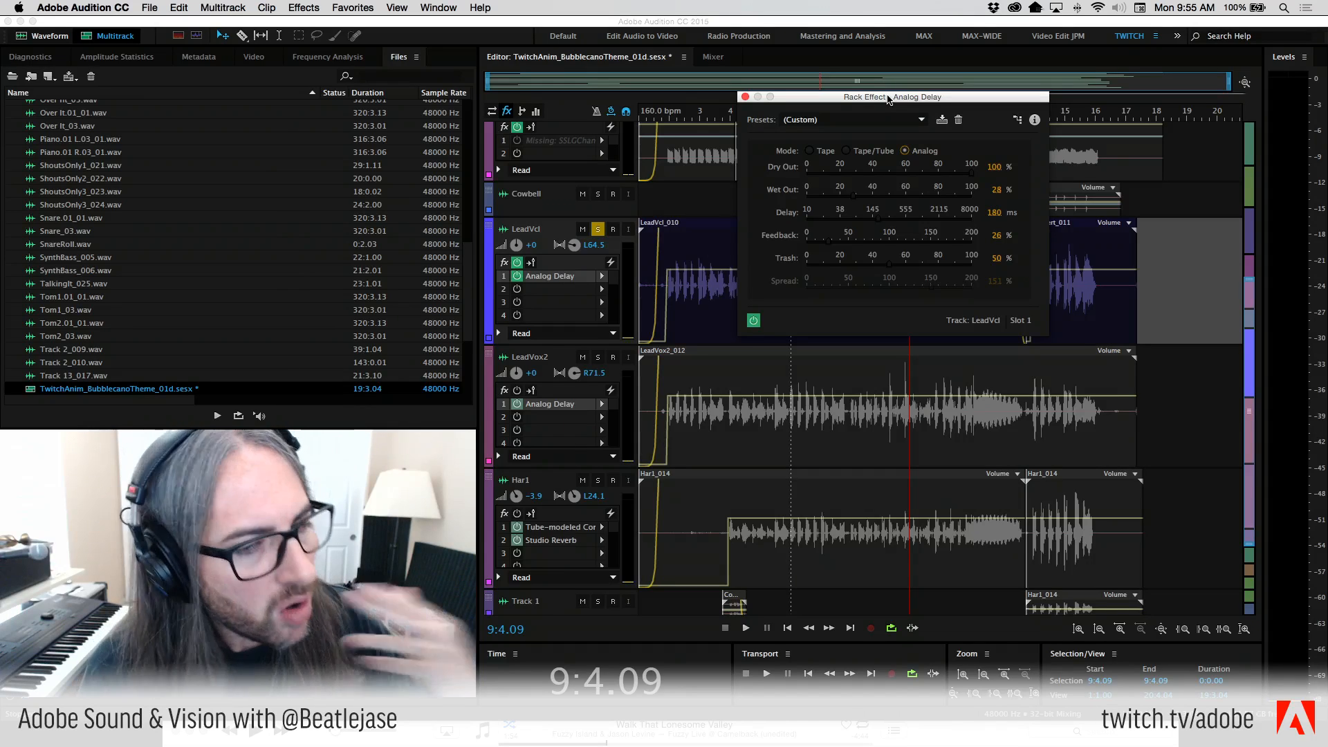
drag(785, 98, 860, 98)
click(671, 114)
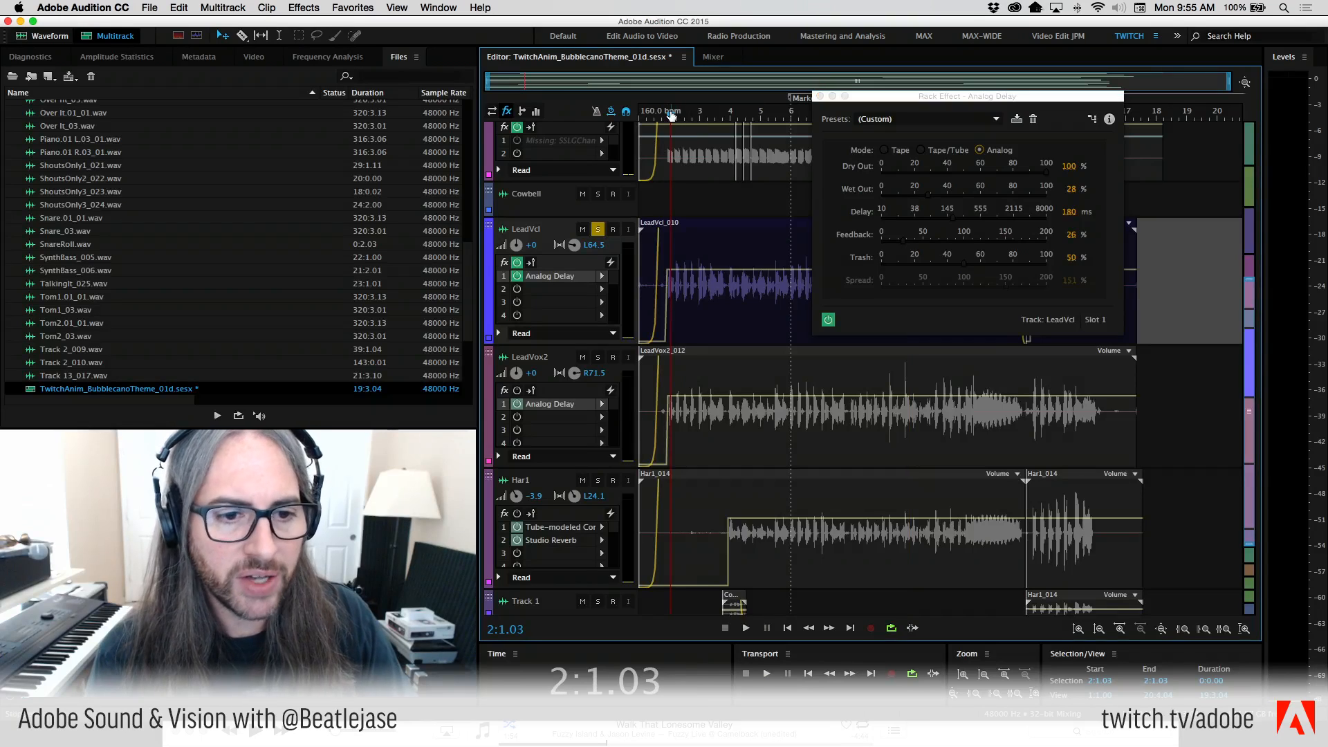
key(space)
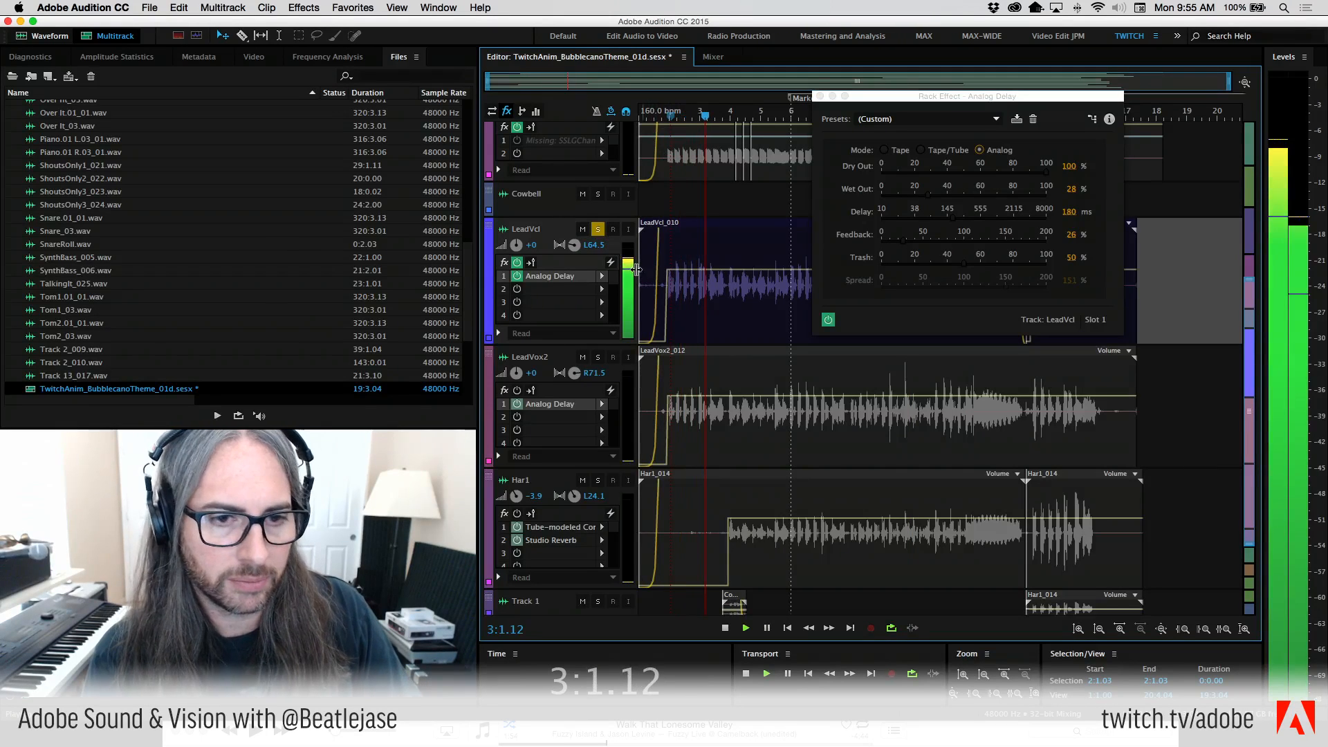
drag(927, 197, 905, 198)
key(space)
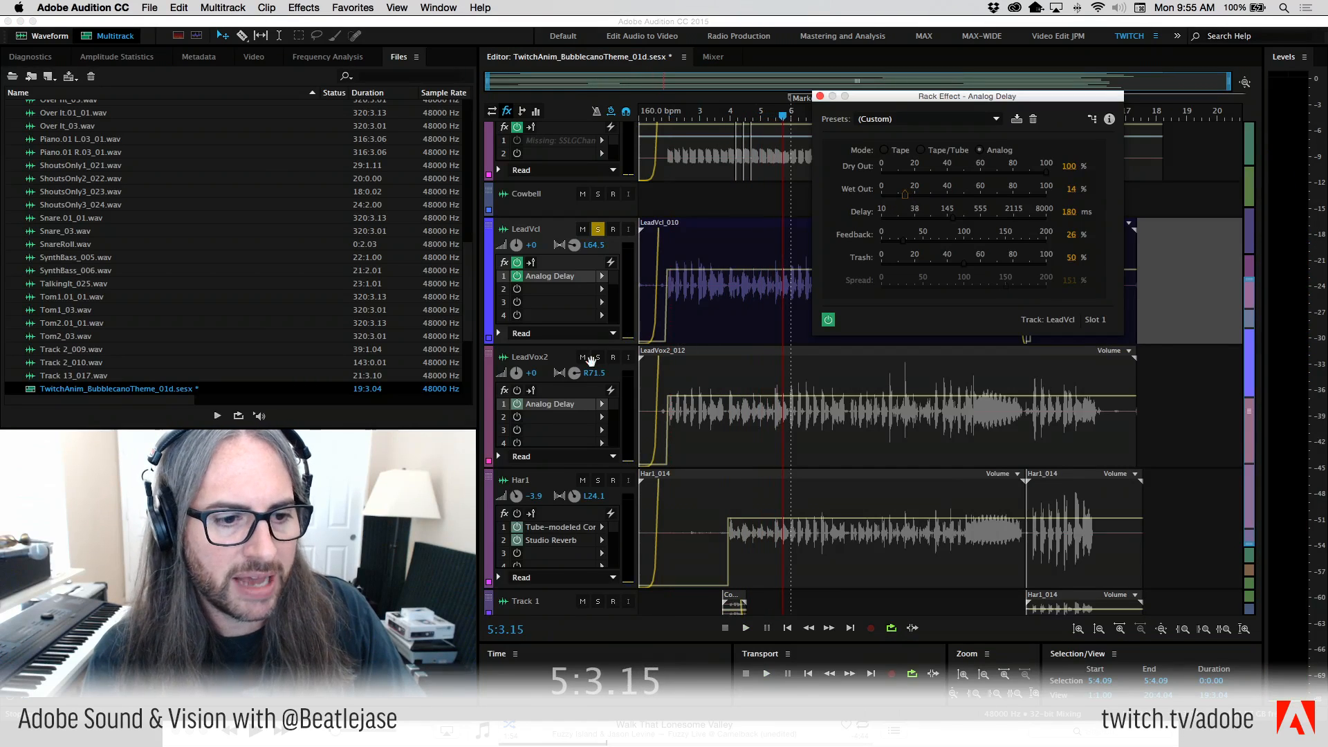
Open LeadVox2's Analog Delay beside the LeadVcl one to compare their settings, and close it again.
double_click(559, 404)
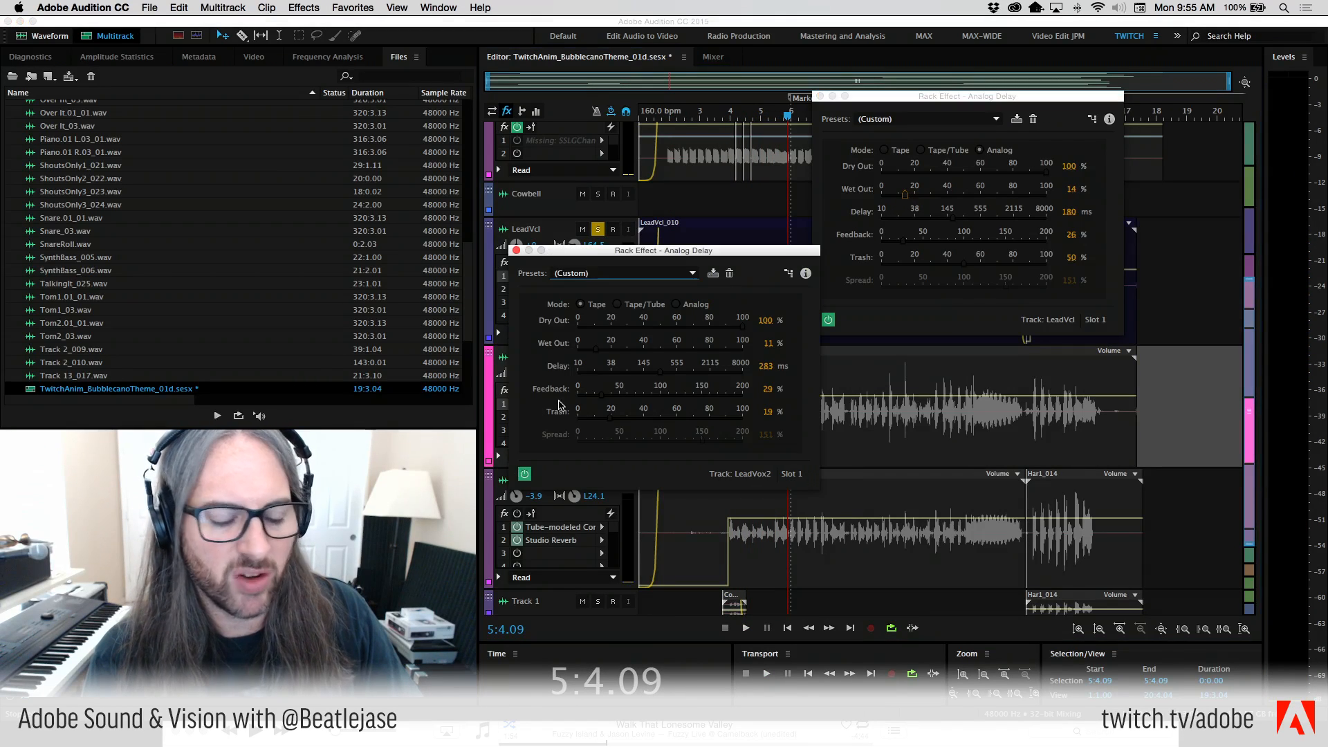
drag(666, 254, 653, 95)
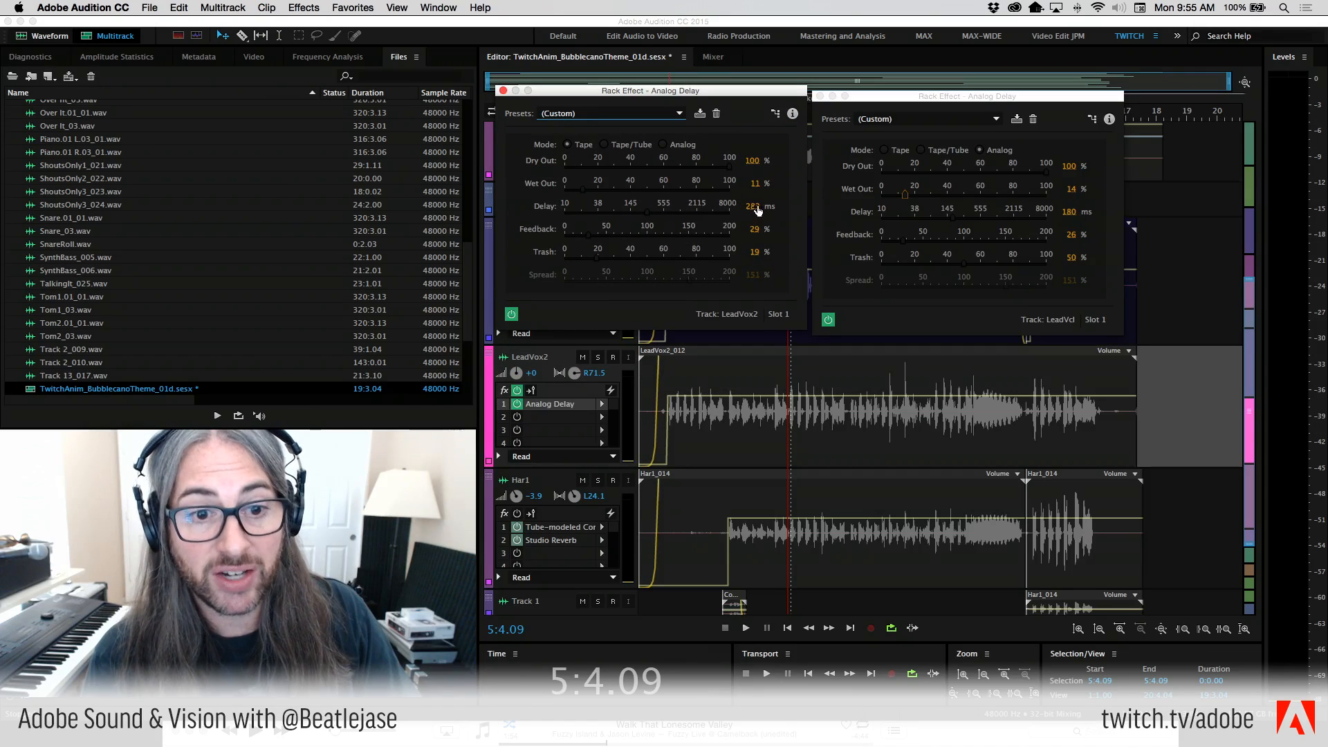
click(503, 90)
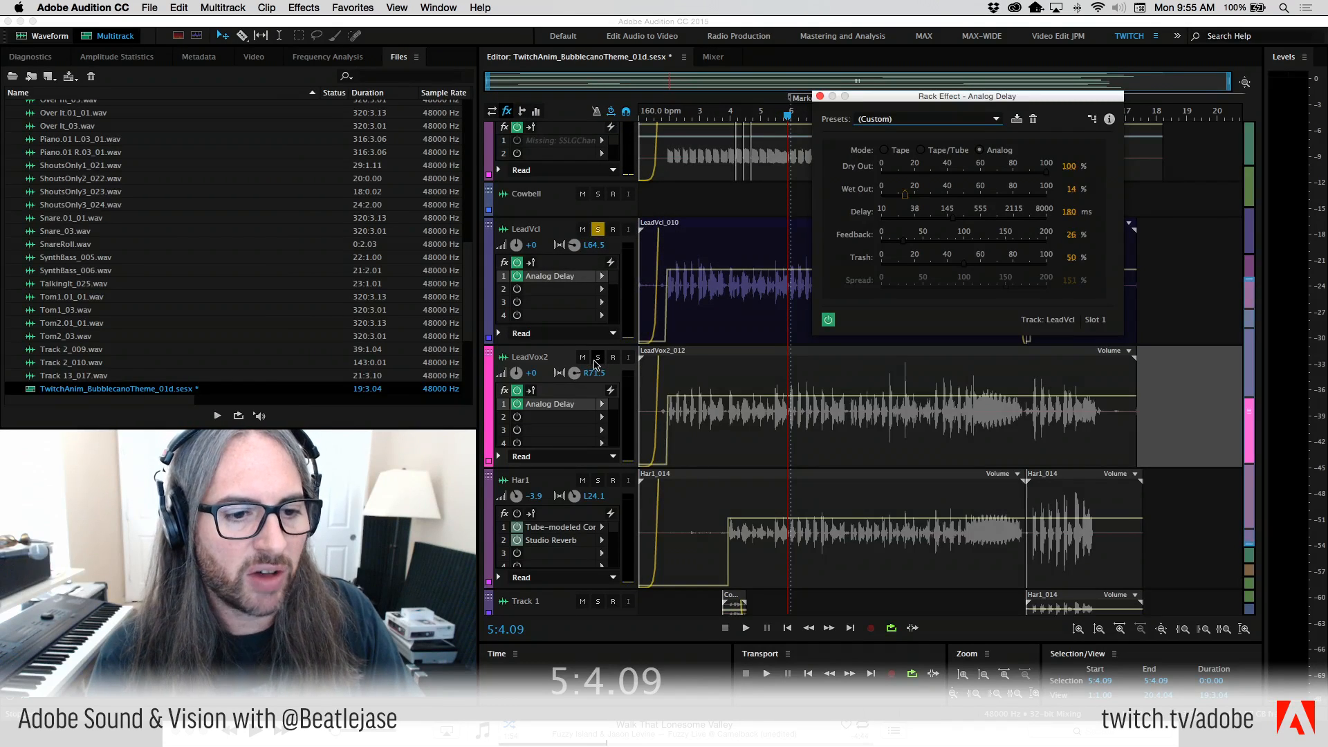
Solo LeadVox2 along with LeadVcl and pan LeadVox2 to R11 and LeadVcl to L11.
click(596, 359)
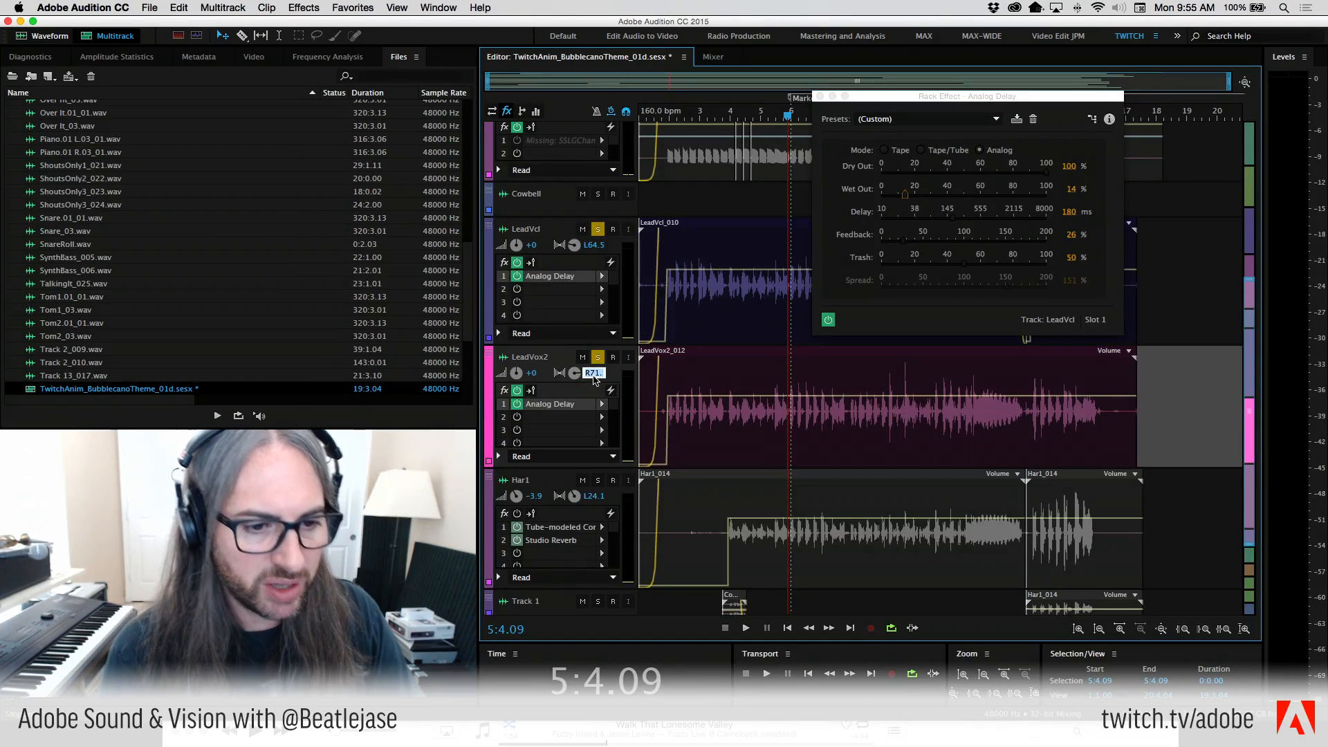
click(593, 373)
text(R11)
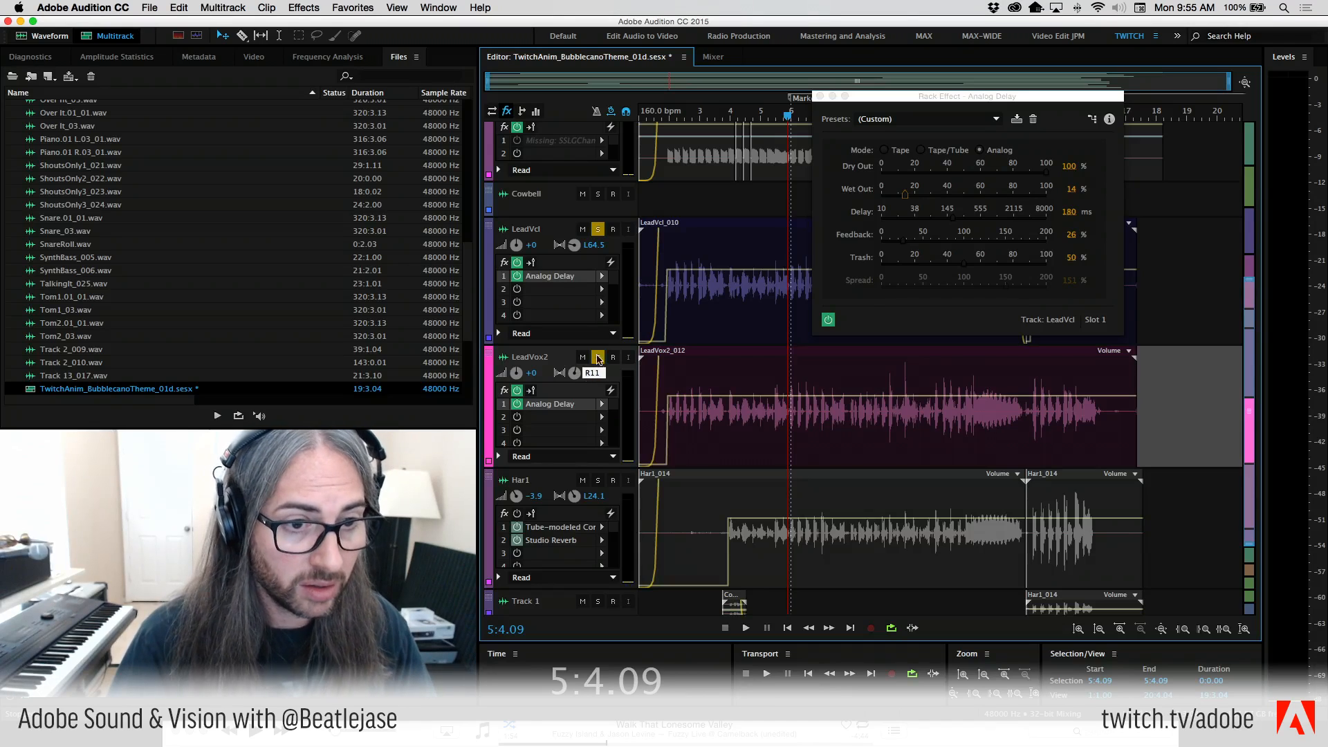
key(Return)
click(592, 245)
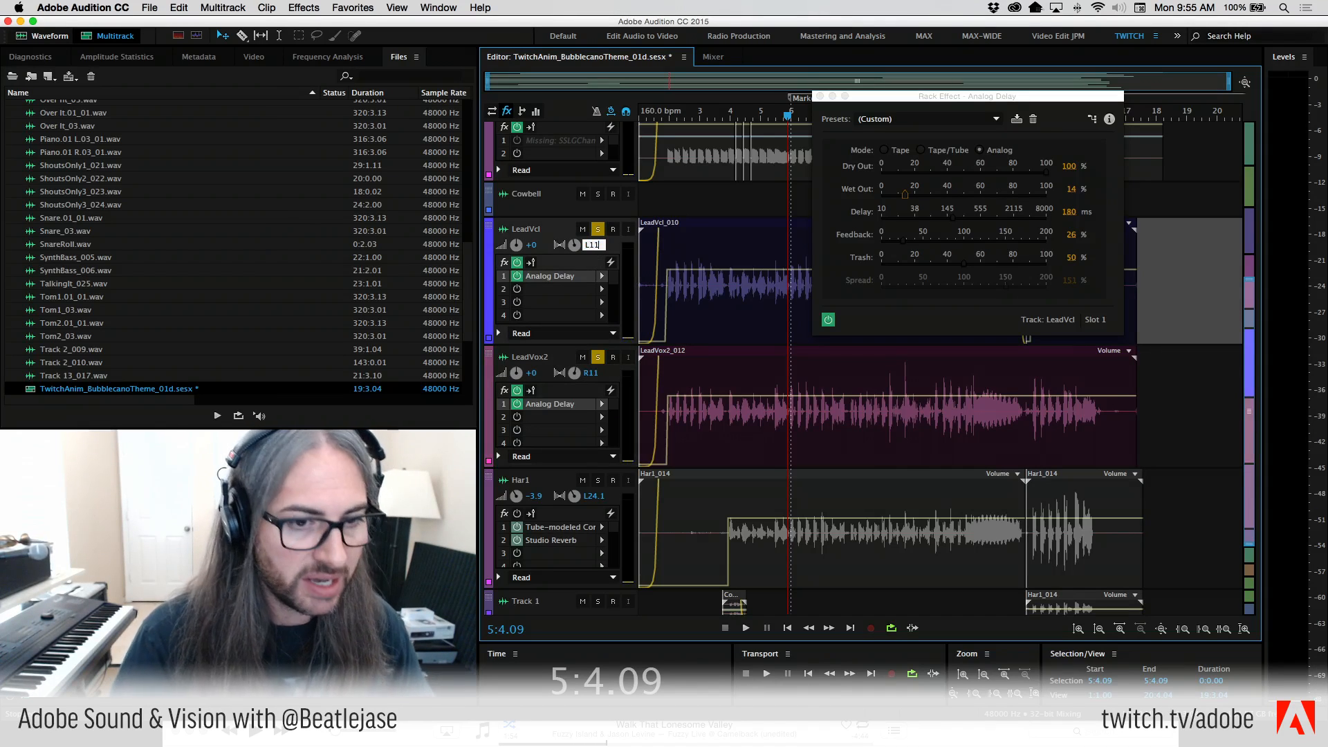
text(L11)
Close LeadVcl's Analog Delay window and play both soloed lead vocals from 5:4.07.
drag(786, 118, 783, 119)
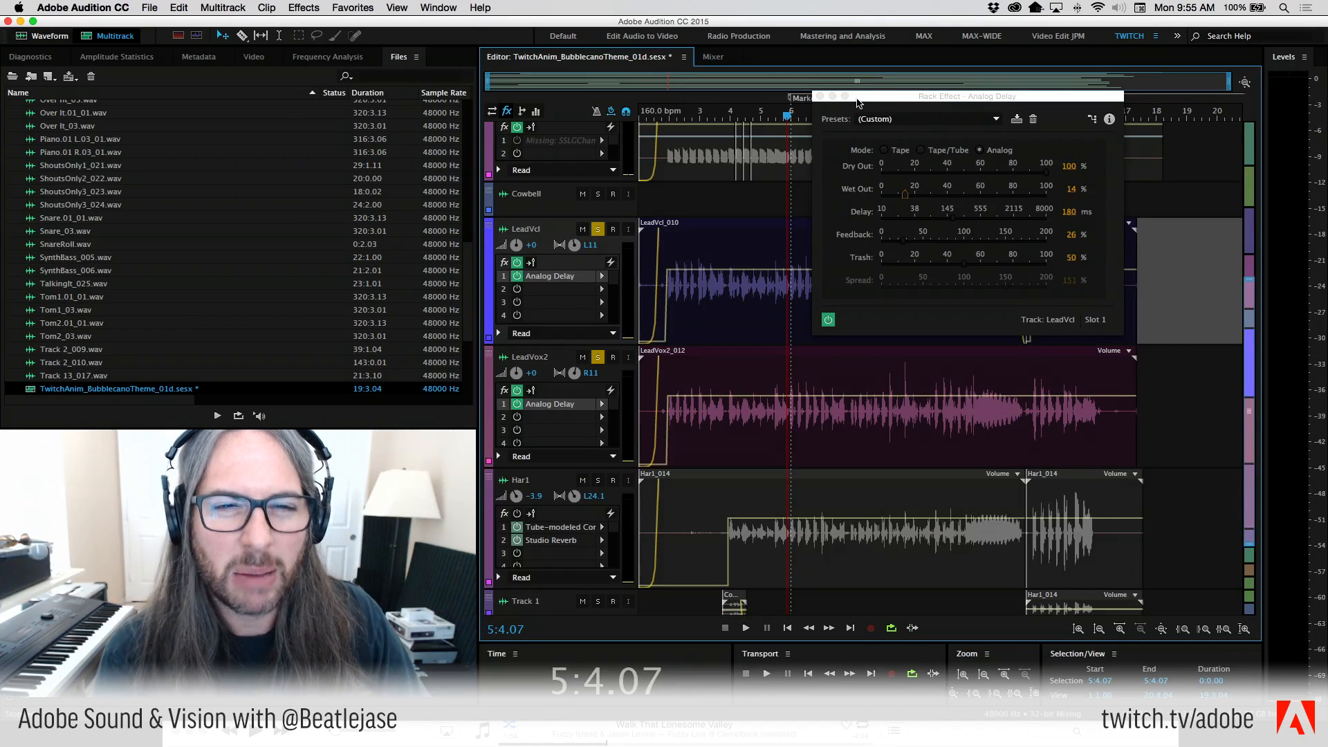
click(819, 98)
key(space)
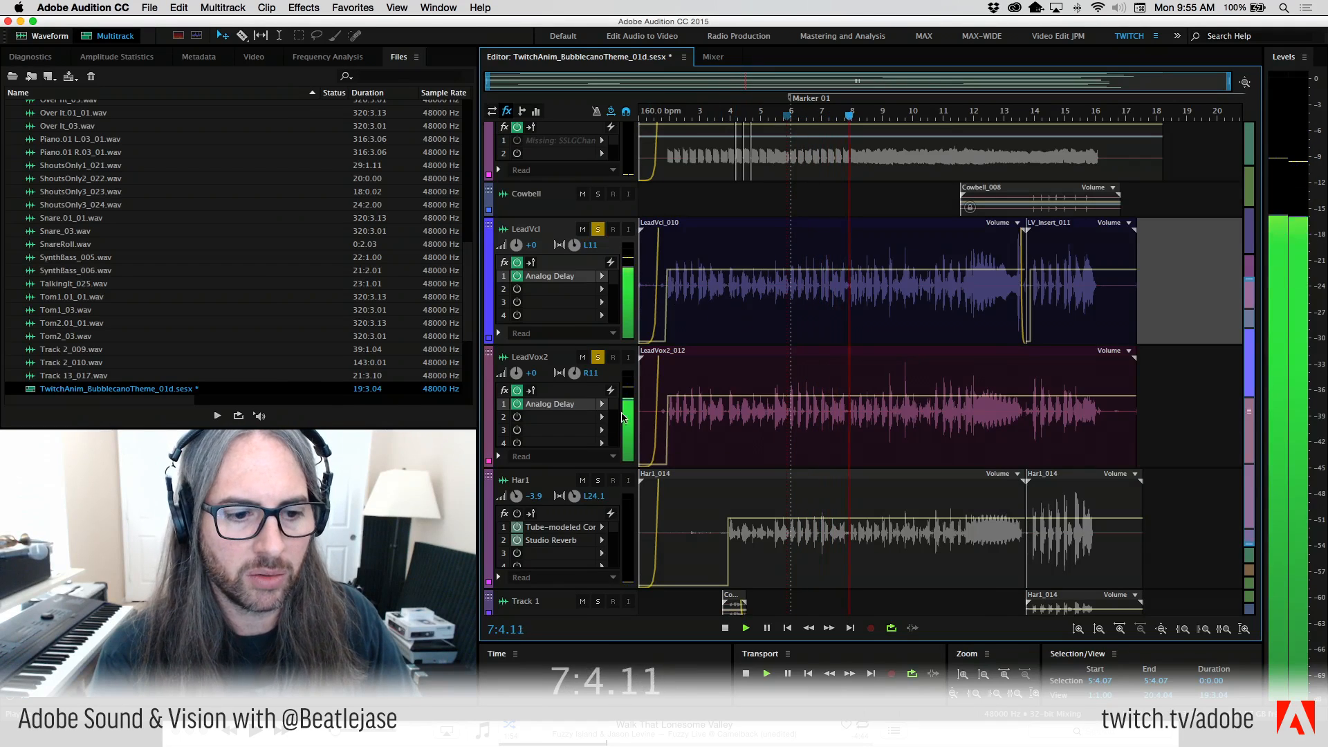
Add Har1 to the solo during playback, with its effects rack switched on and its volume set to -1.5.
click(598, 480)
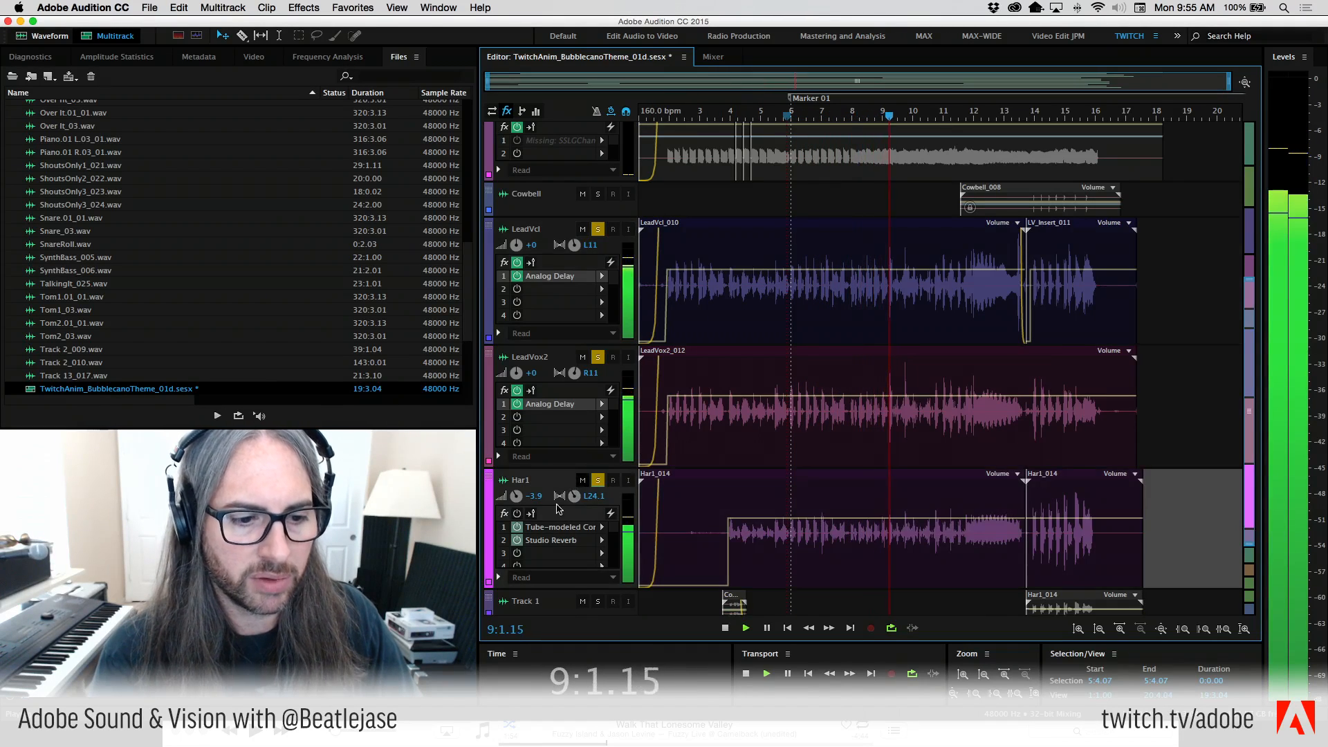
click(517, 513)
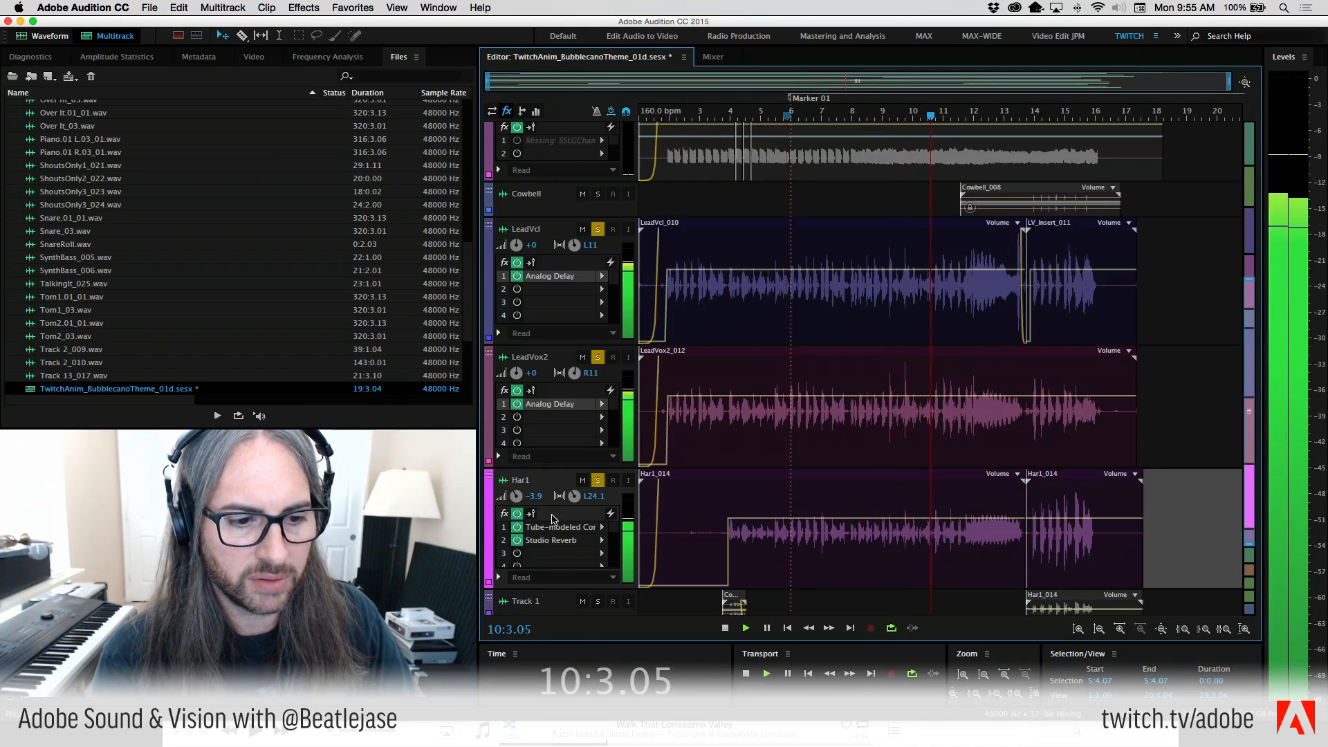
drag(516, 496, 515, 496)
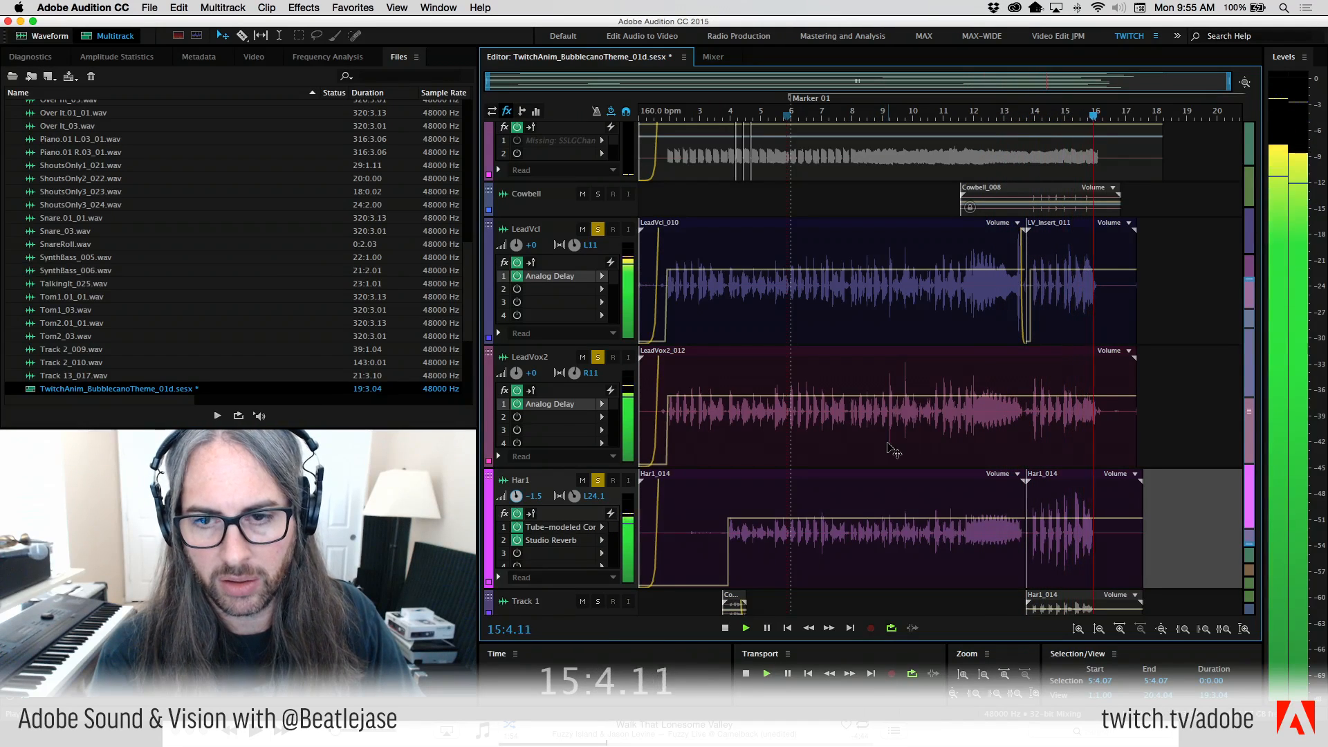
key(space)
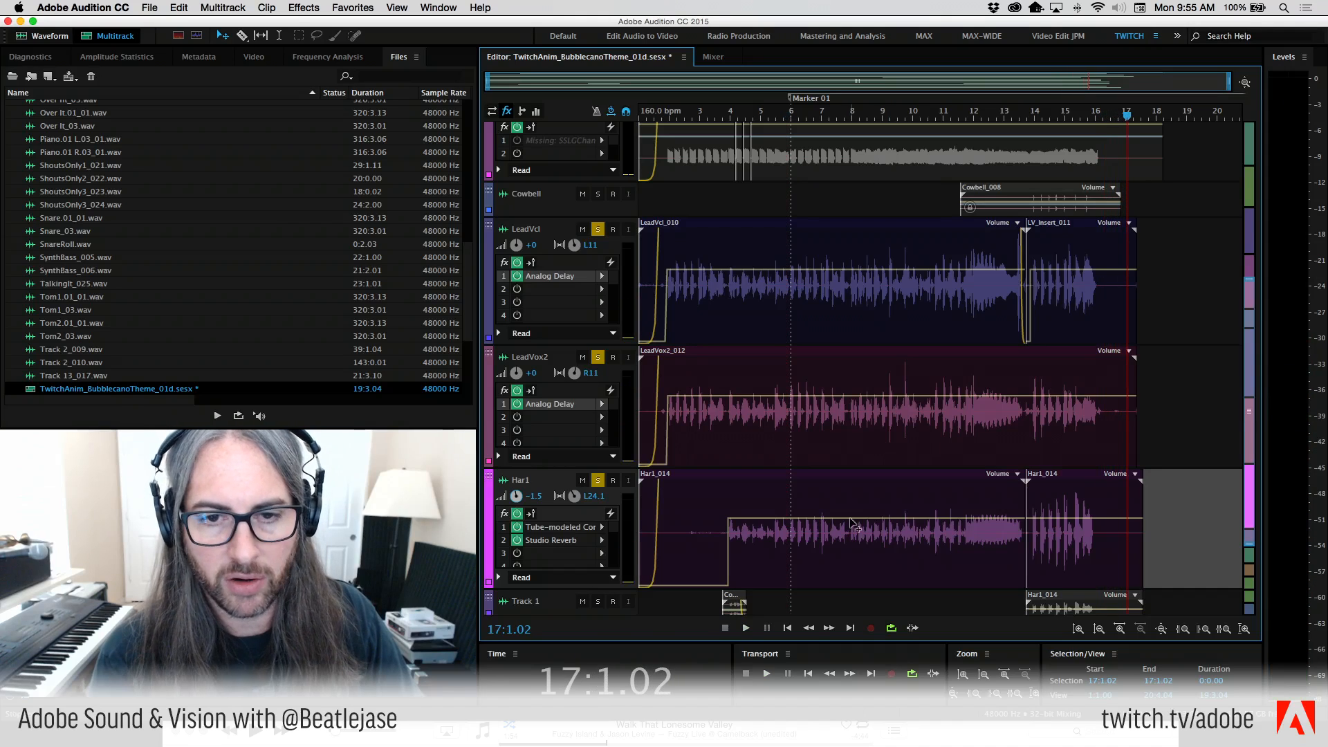
Open Har1's Studio Reverb to examine its settings, and close it again.
double_click(567, 543)
drag(858, 216, 765, 105)
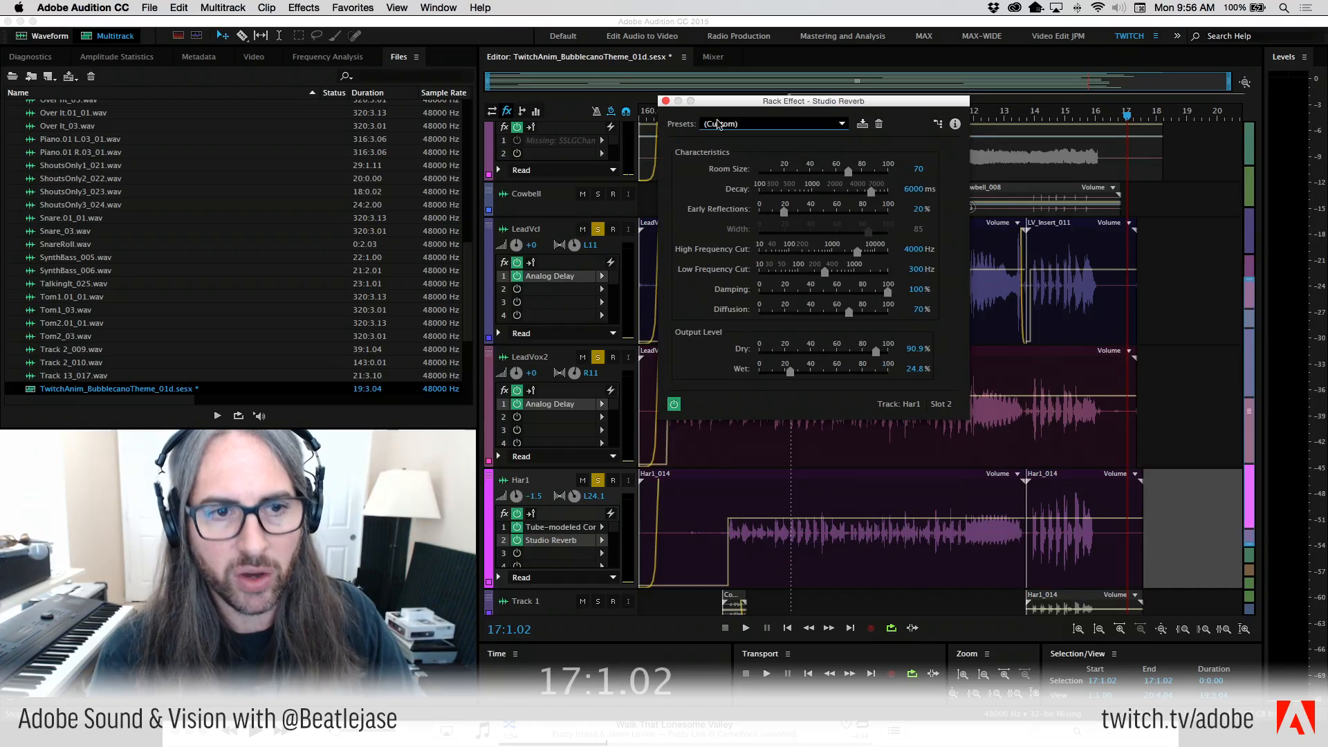
click(667, 101)
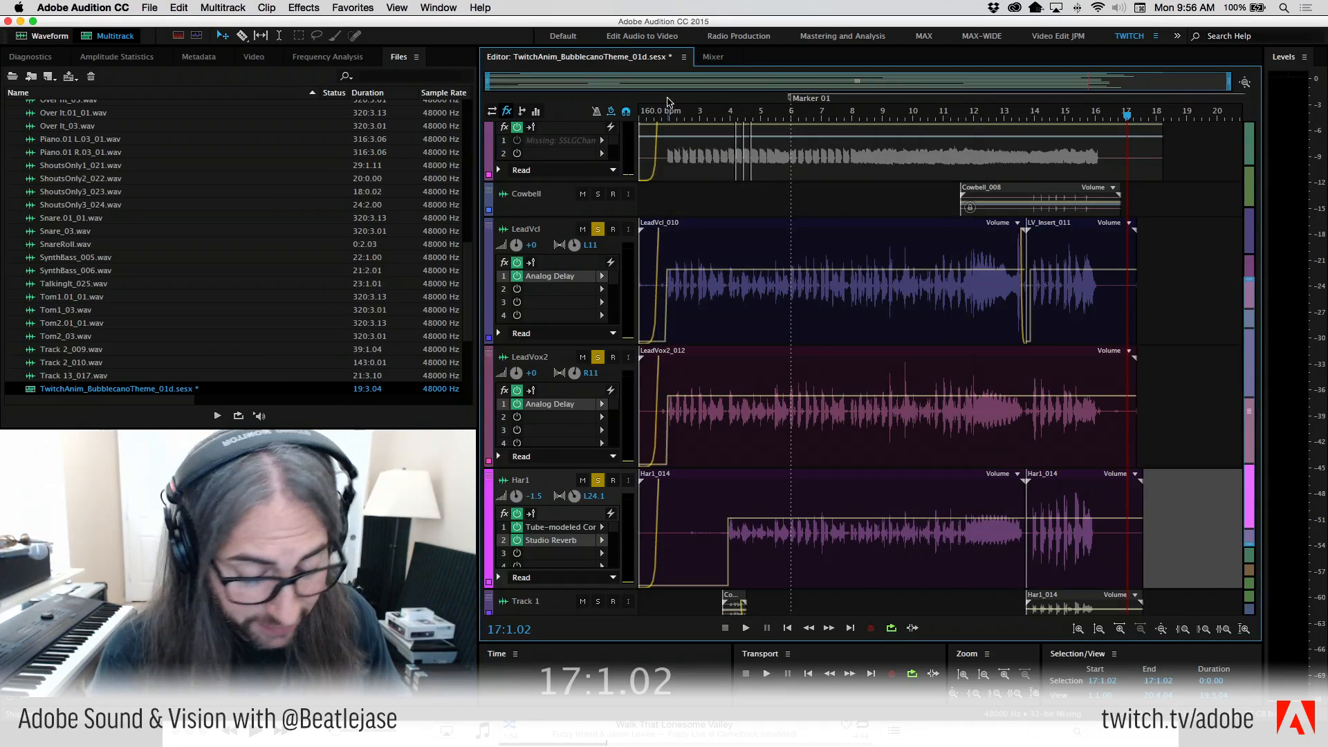
Switch to Focusrite Control and move its window higher to view the Mixing & Routing page.
key(super+Tab)
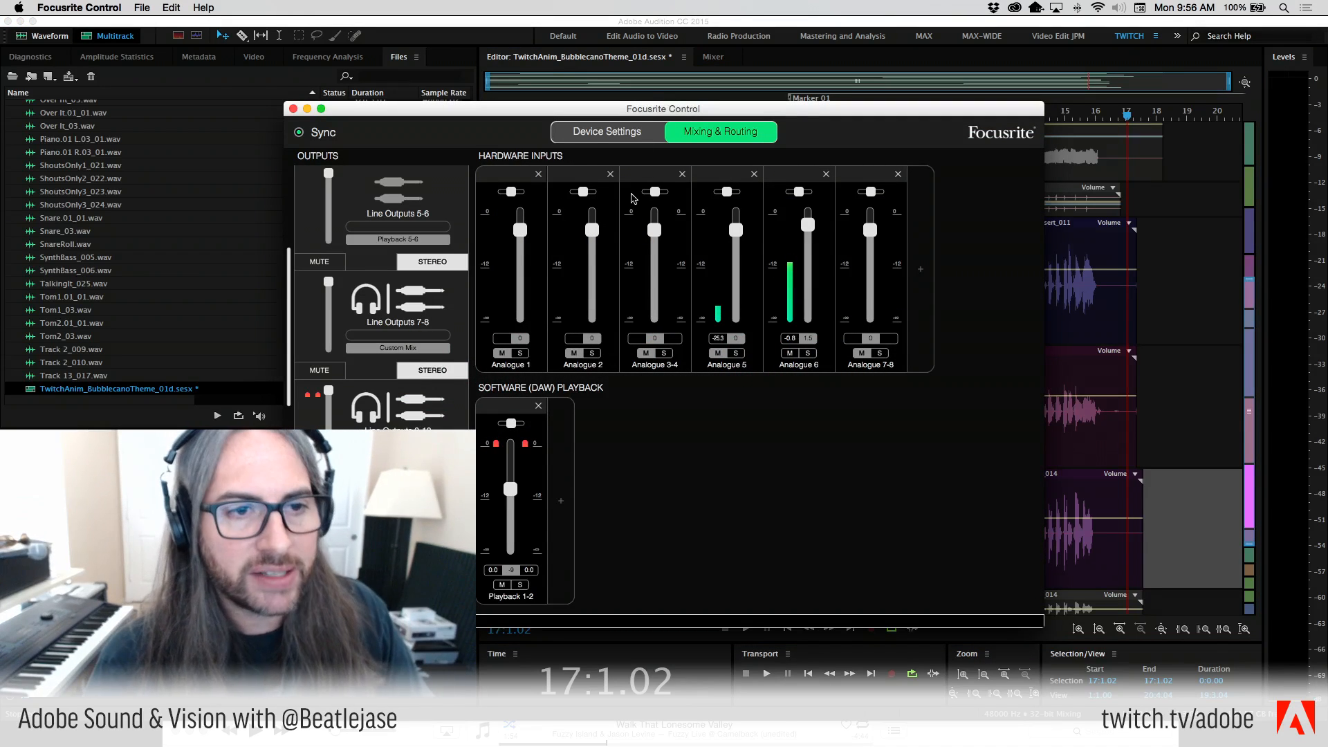
drag(644, 108, 697, 9)
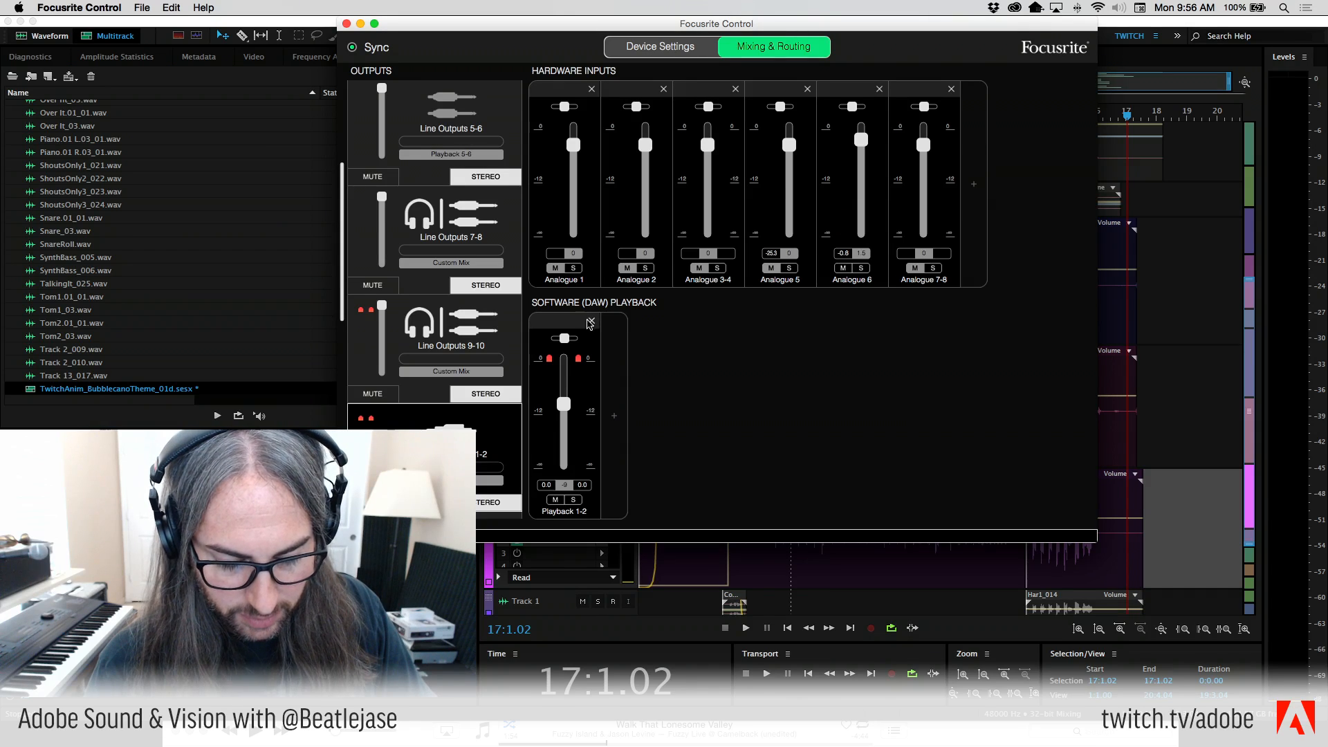
Minimize Focusrite Control to return to the multitrack session in Audition, and place the playhead at 1:4.03.
click(360, 24)
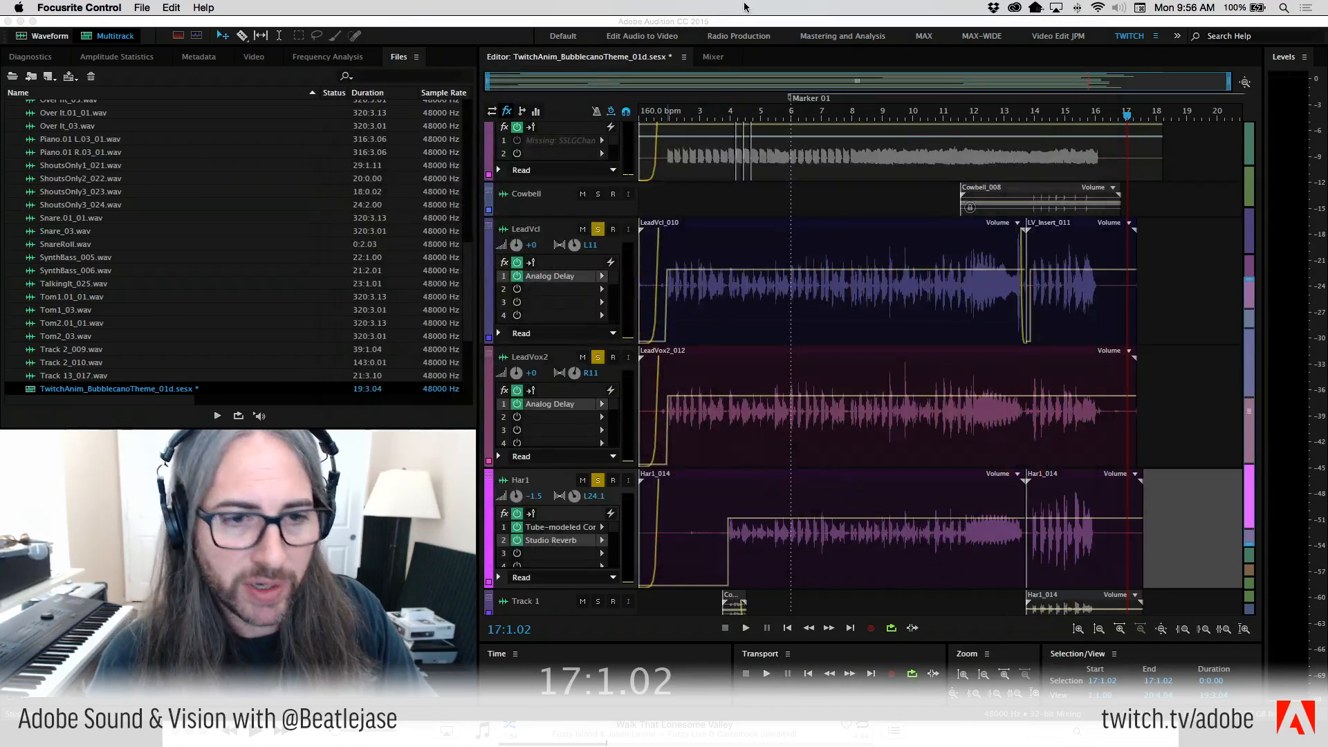
click(707, 104)
click(675, 114)
drag(673, 116, 663, 117)
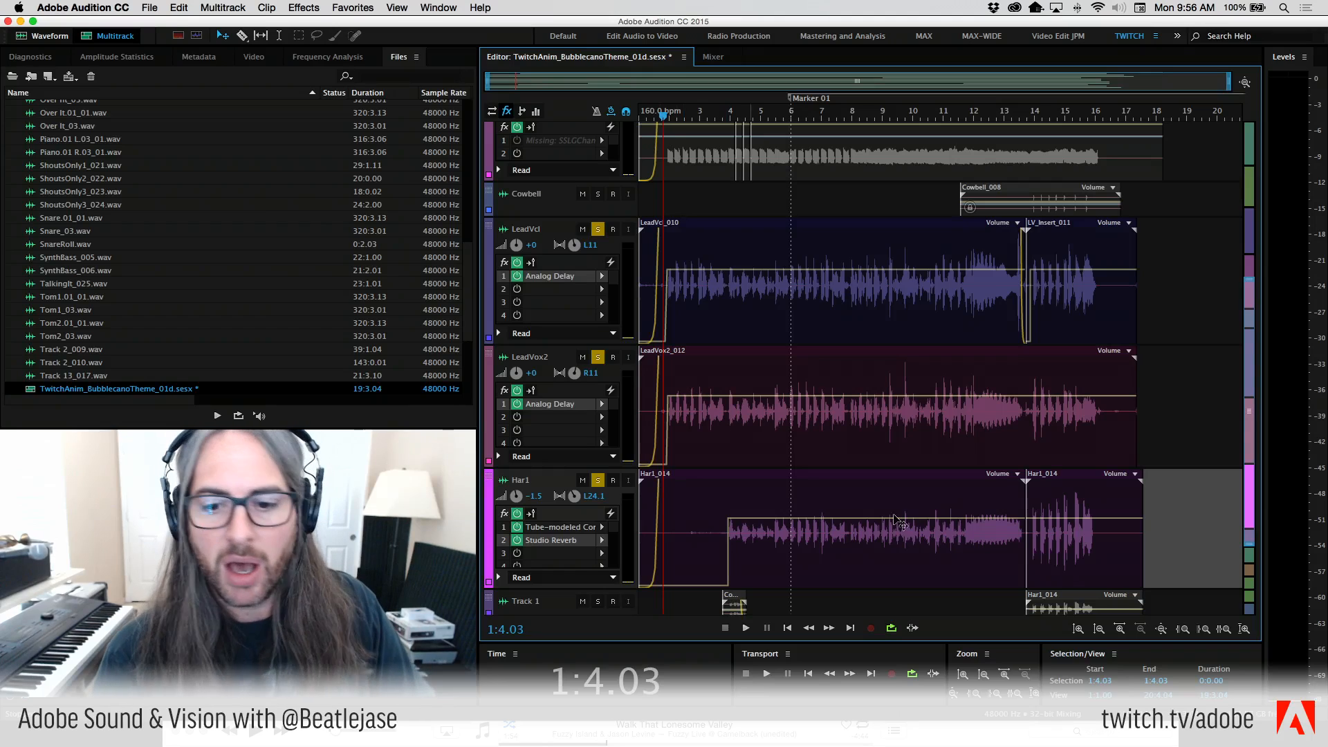
scroll(550, 420, down, 4)
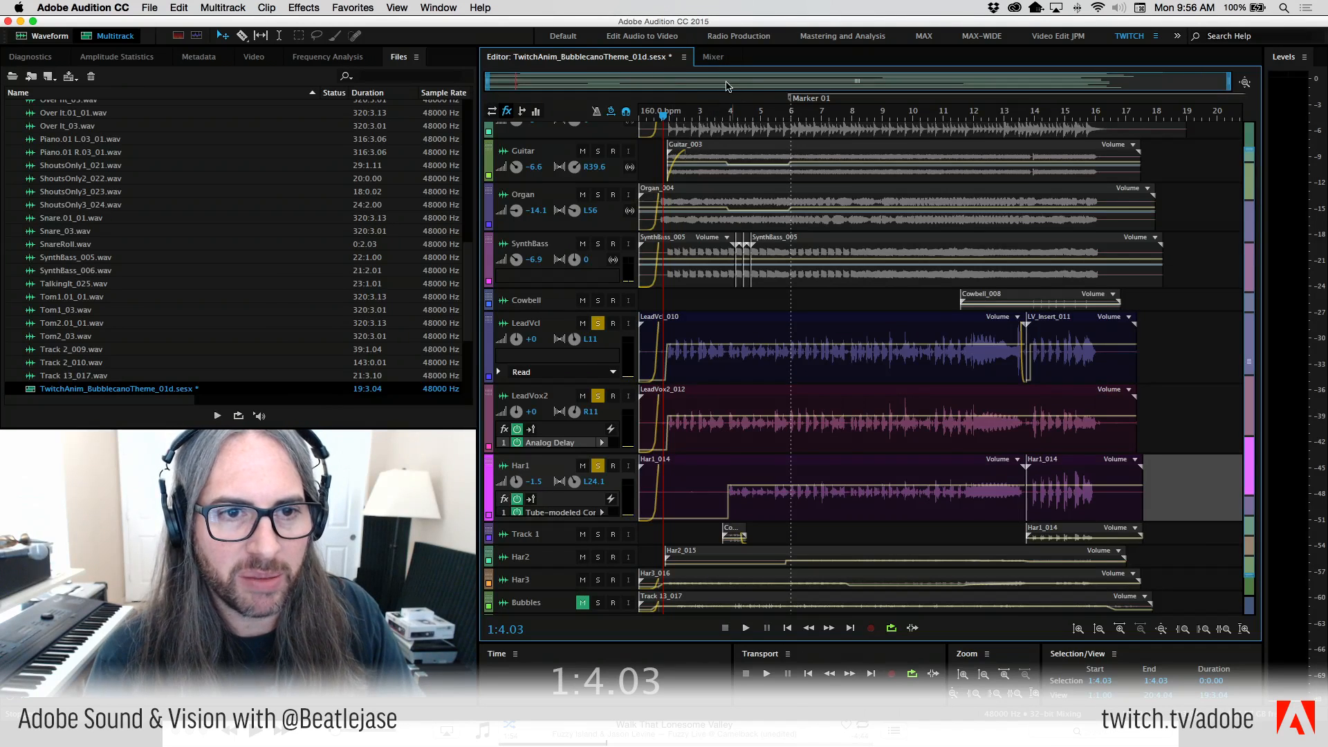
Open the LeadVcl_010 clip in the waveform editor and bring up the Echo effect, with its window moved aside.
double_click(683, 377)
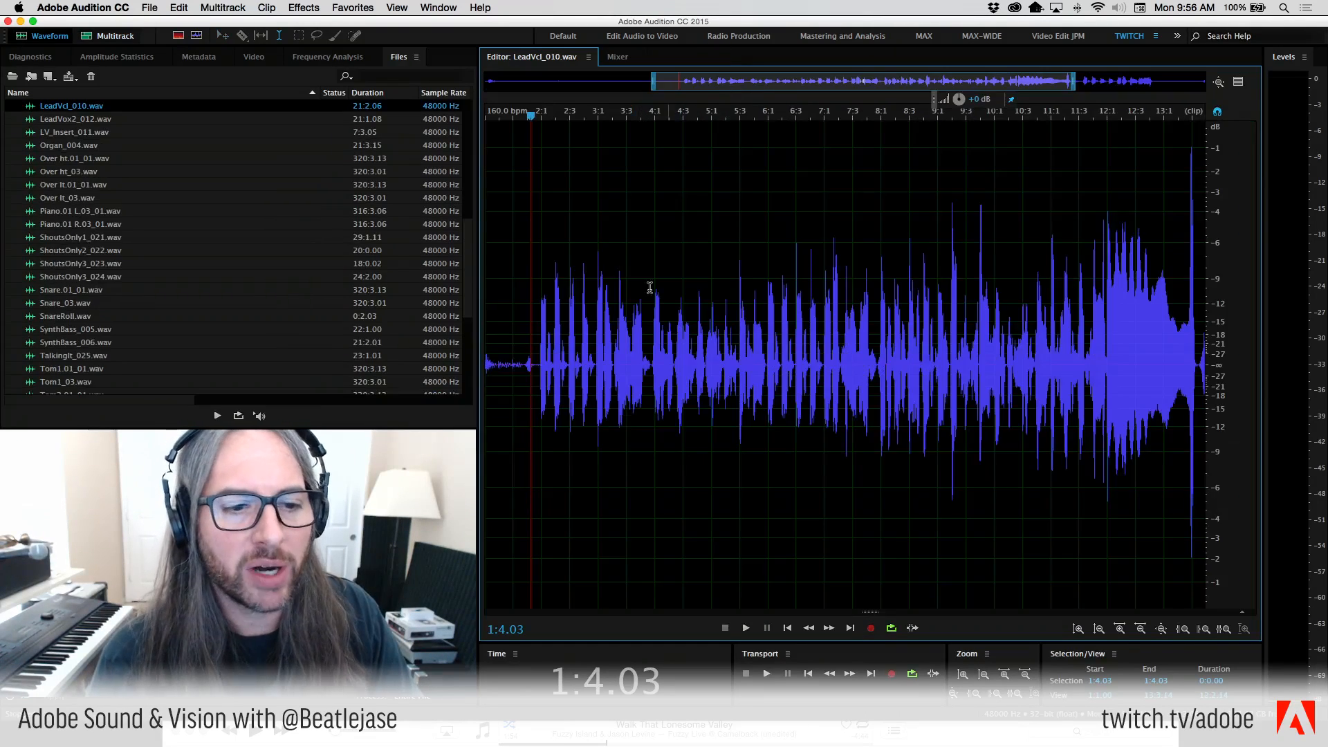
click(303, 8)
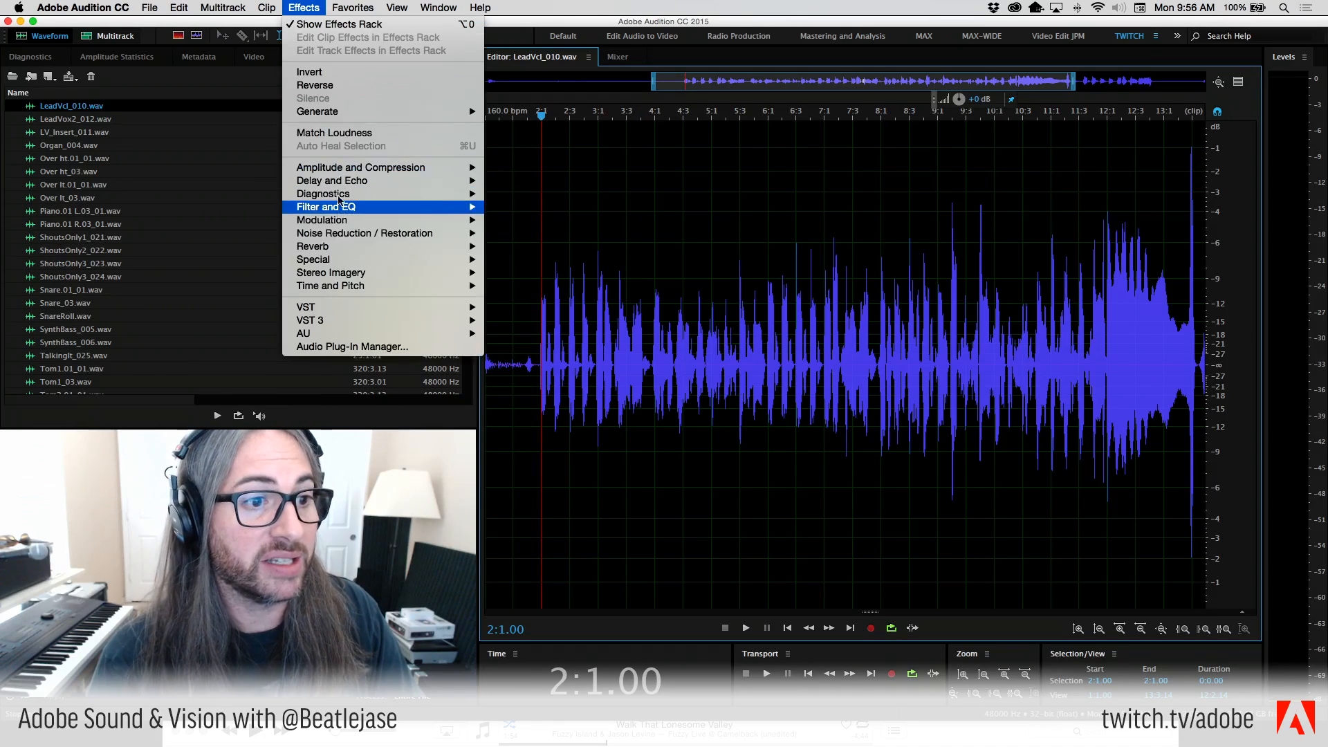
mouse_move(346, 181)
click(514, 207)
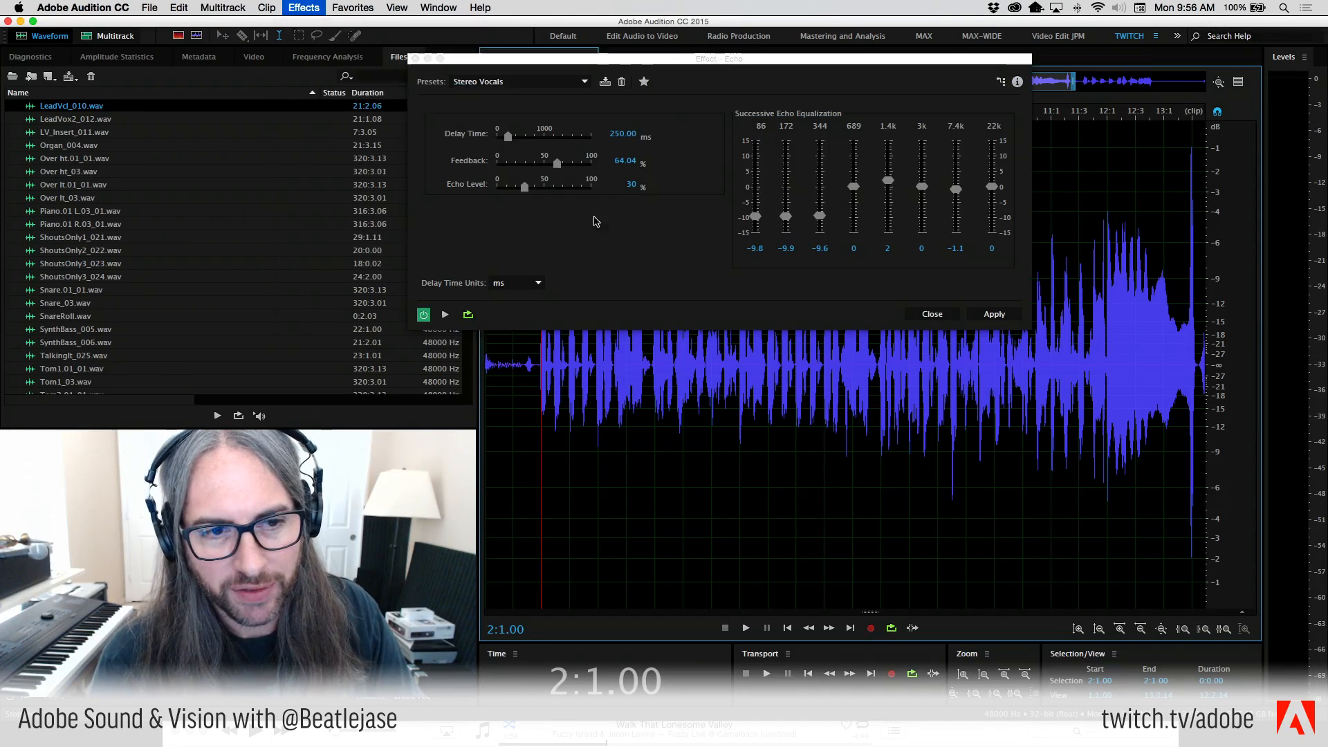
drag(694, 68, 854, 85)
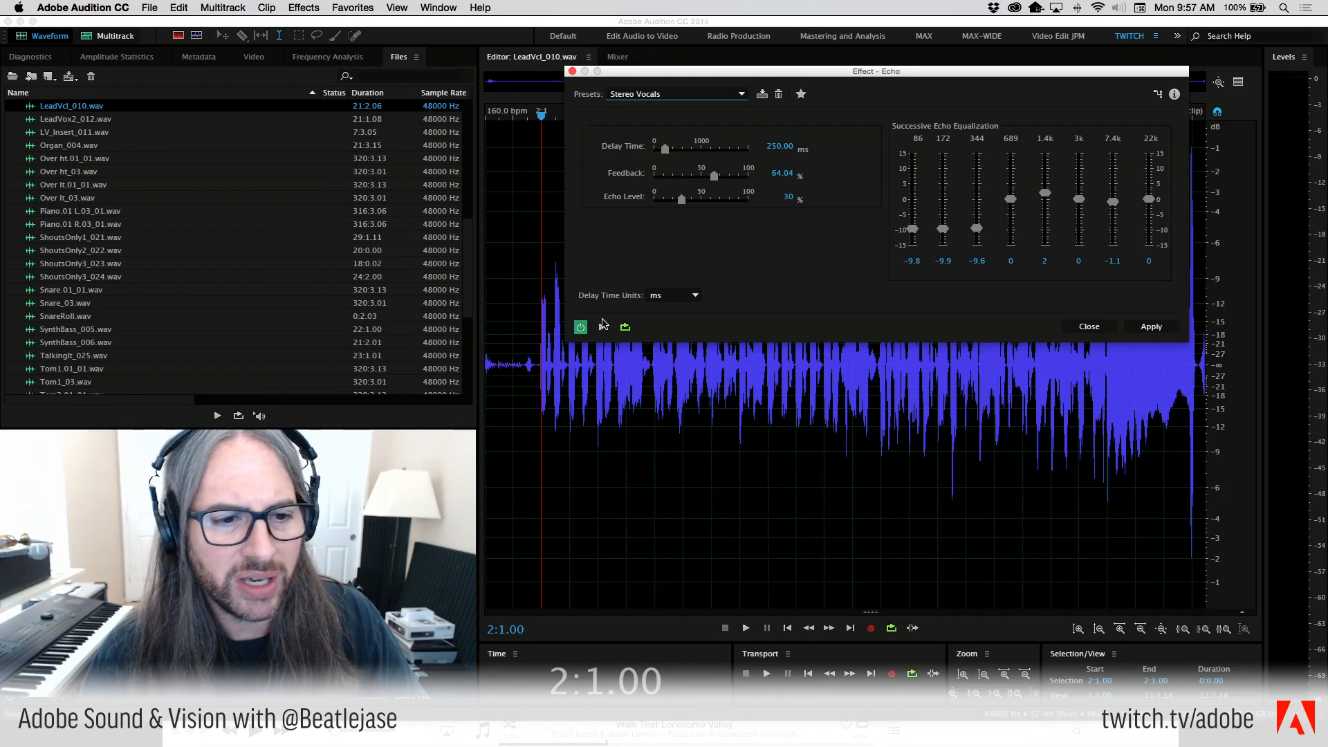
Load the Spooky preset in the Echo effect and preview it on the lead vocal.
click(676, 95)
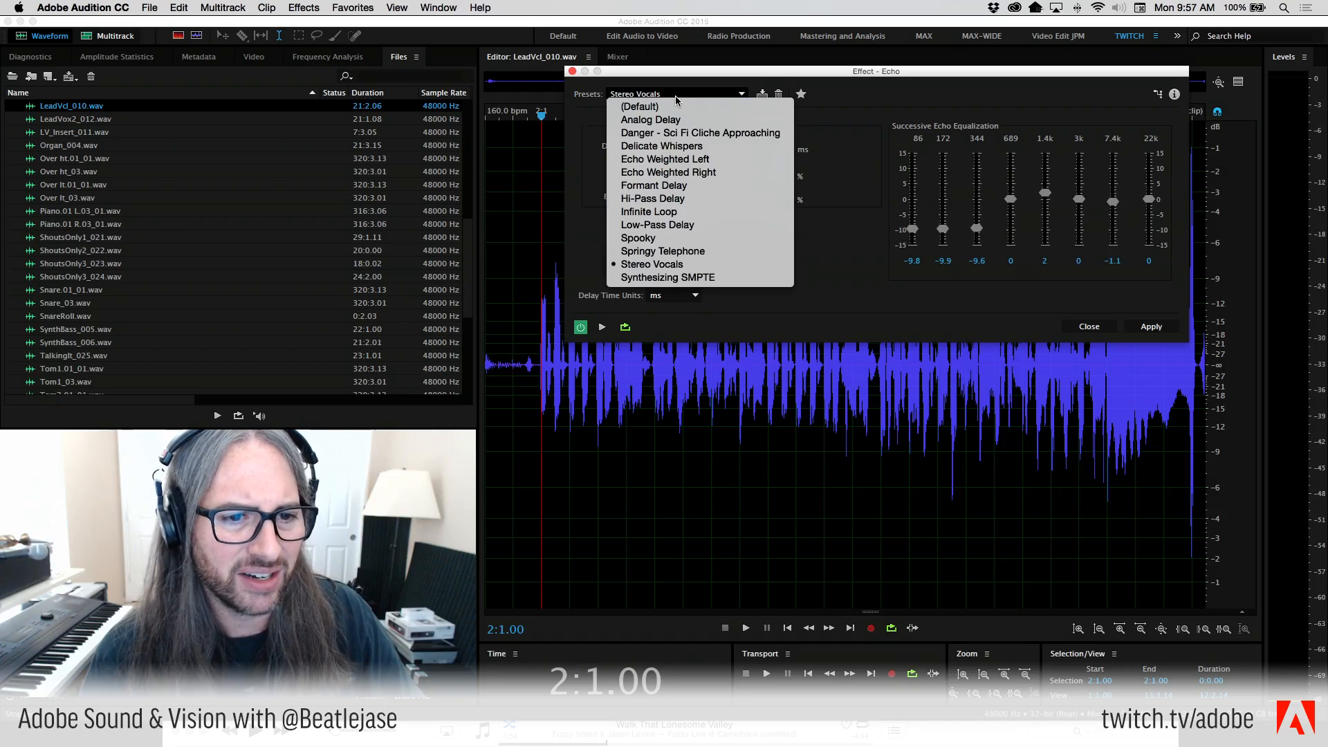
click(662, 238)
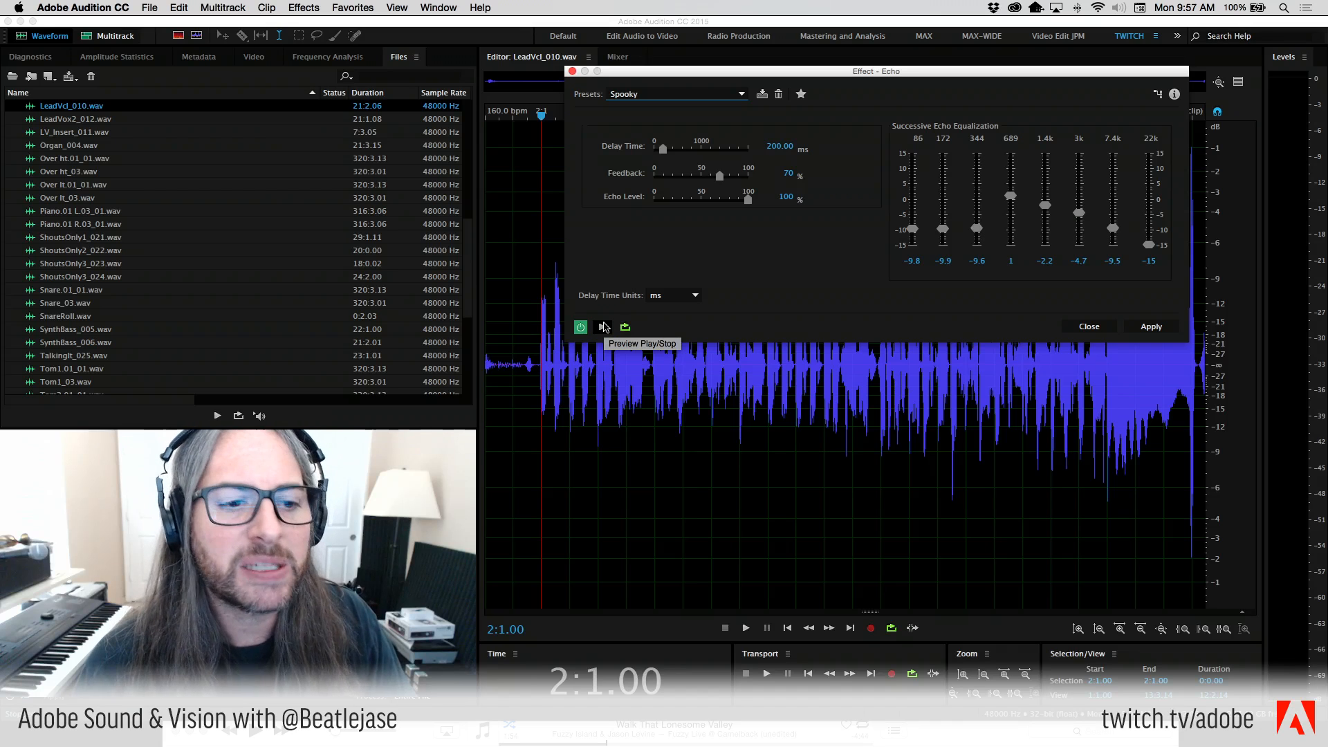
click(603, 329)
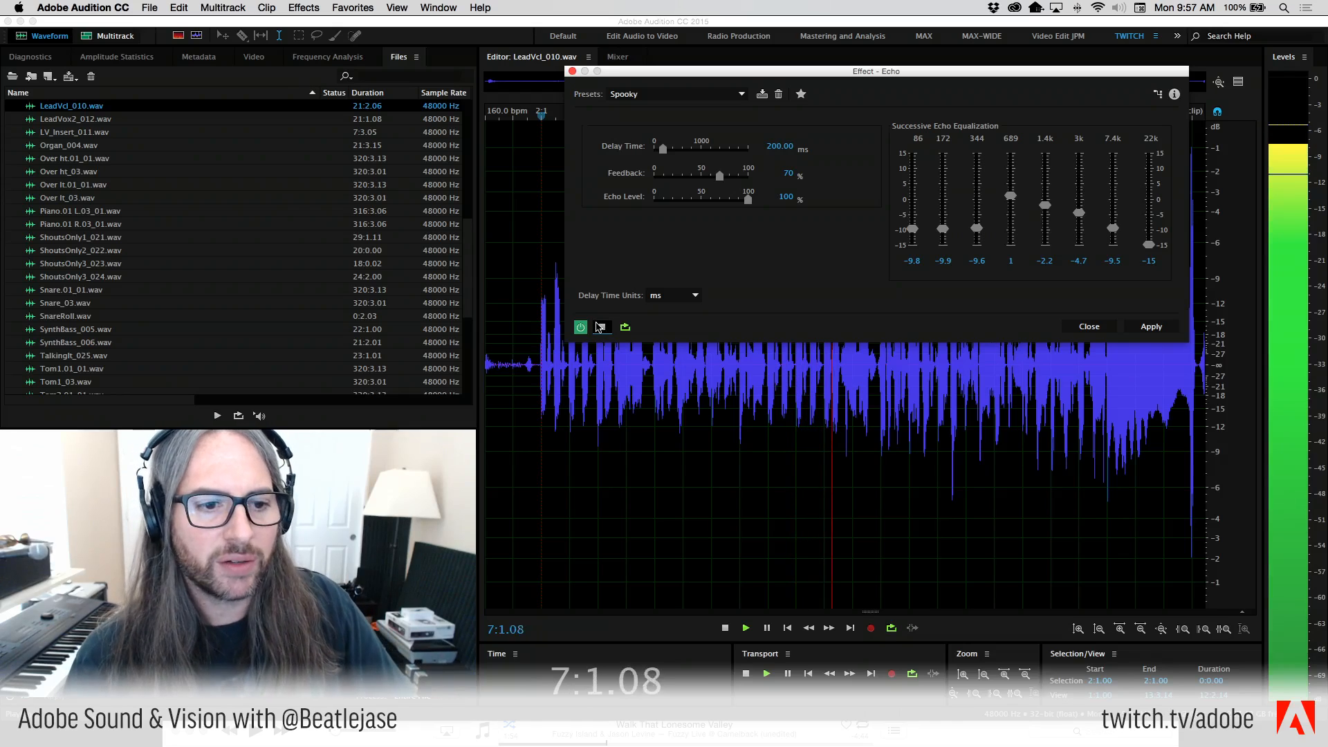
click(600, 326)
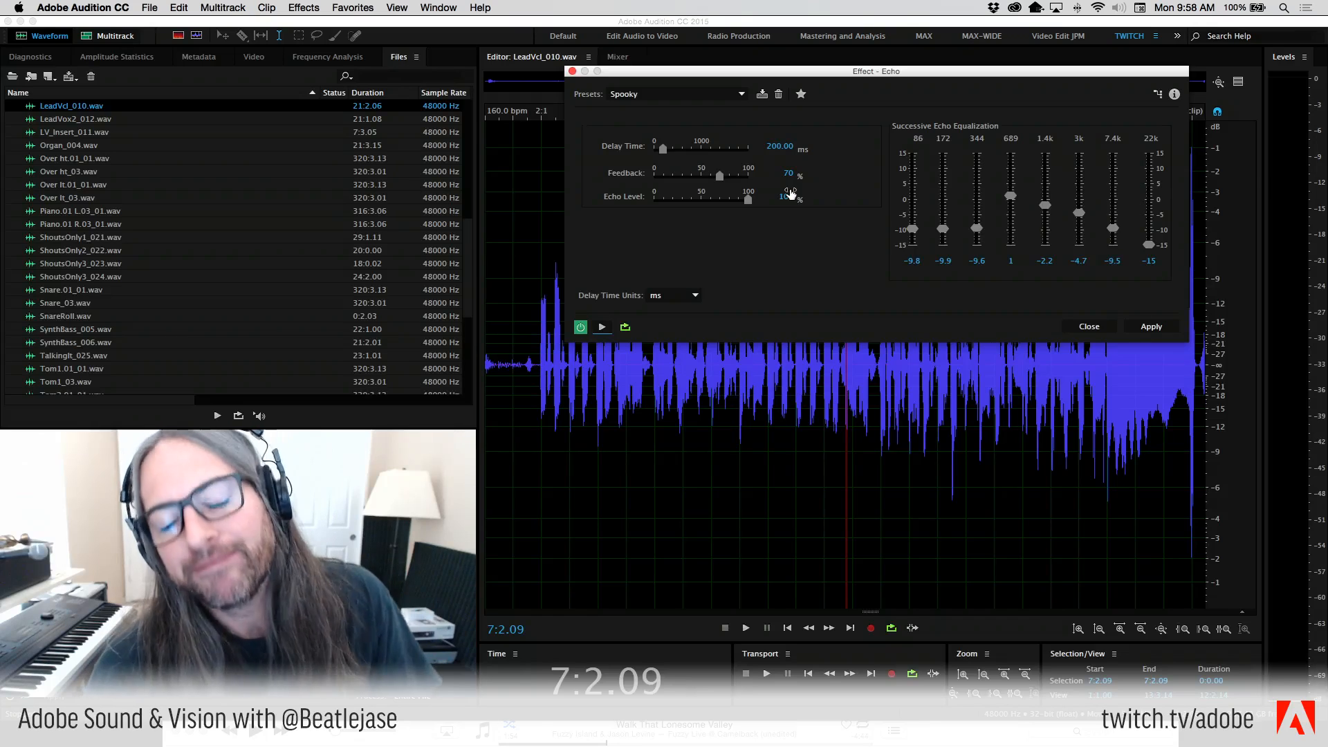
Load the Delicate Whispers preset, preview it on the lead vocal, and close the Echo effect without applying it.
click(642, 95)
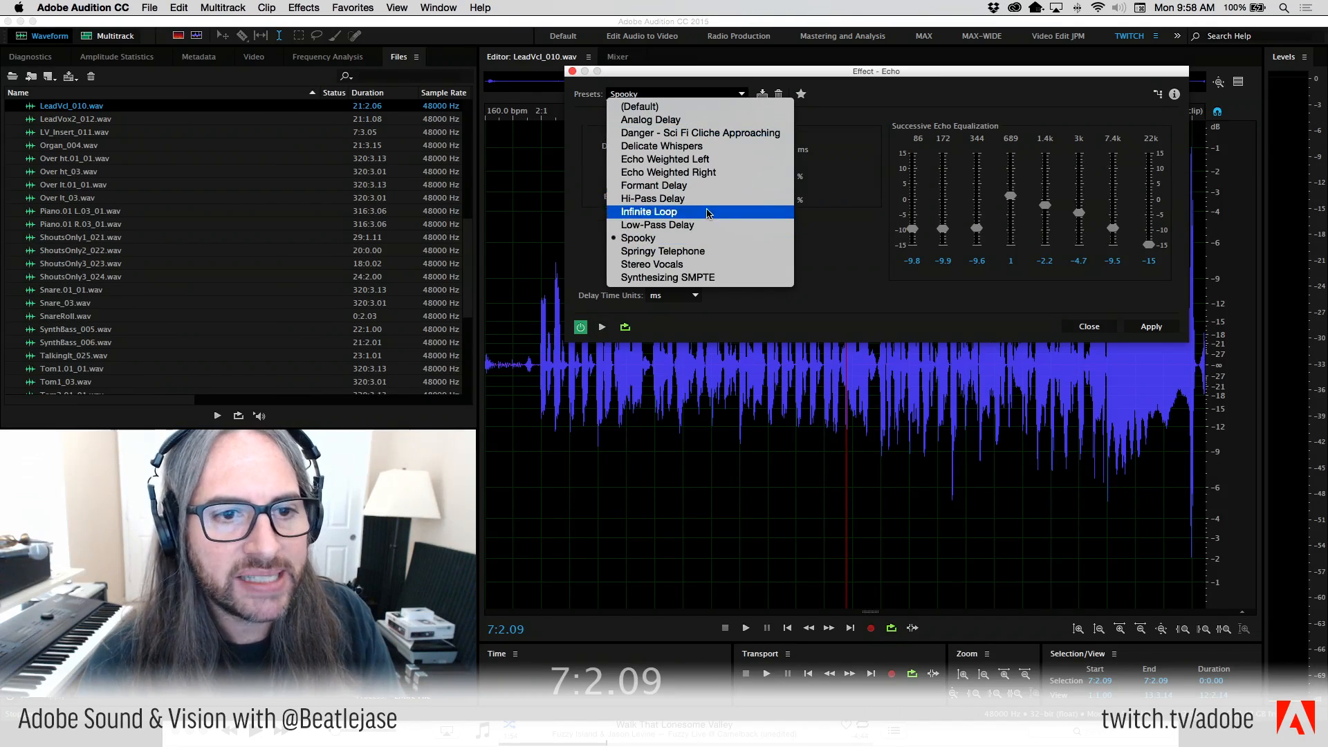
click(712, 145)
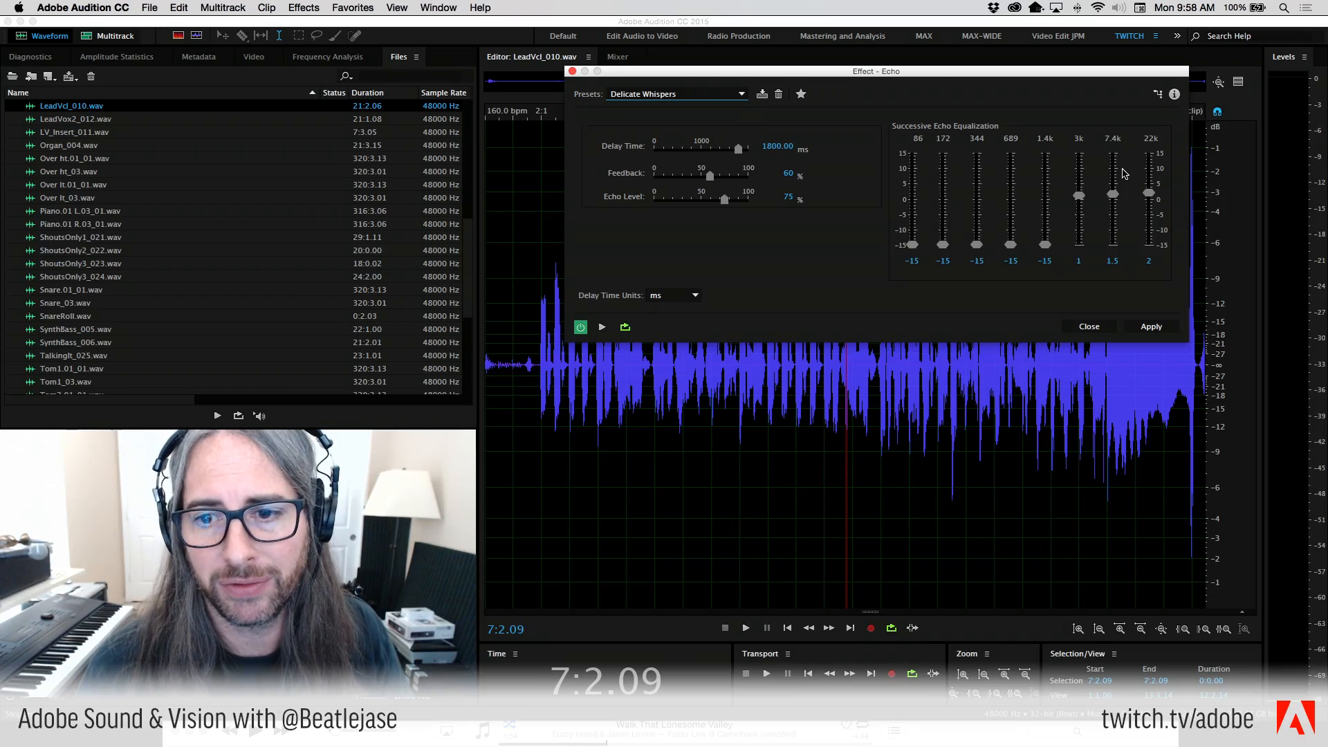
click(602, 326)
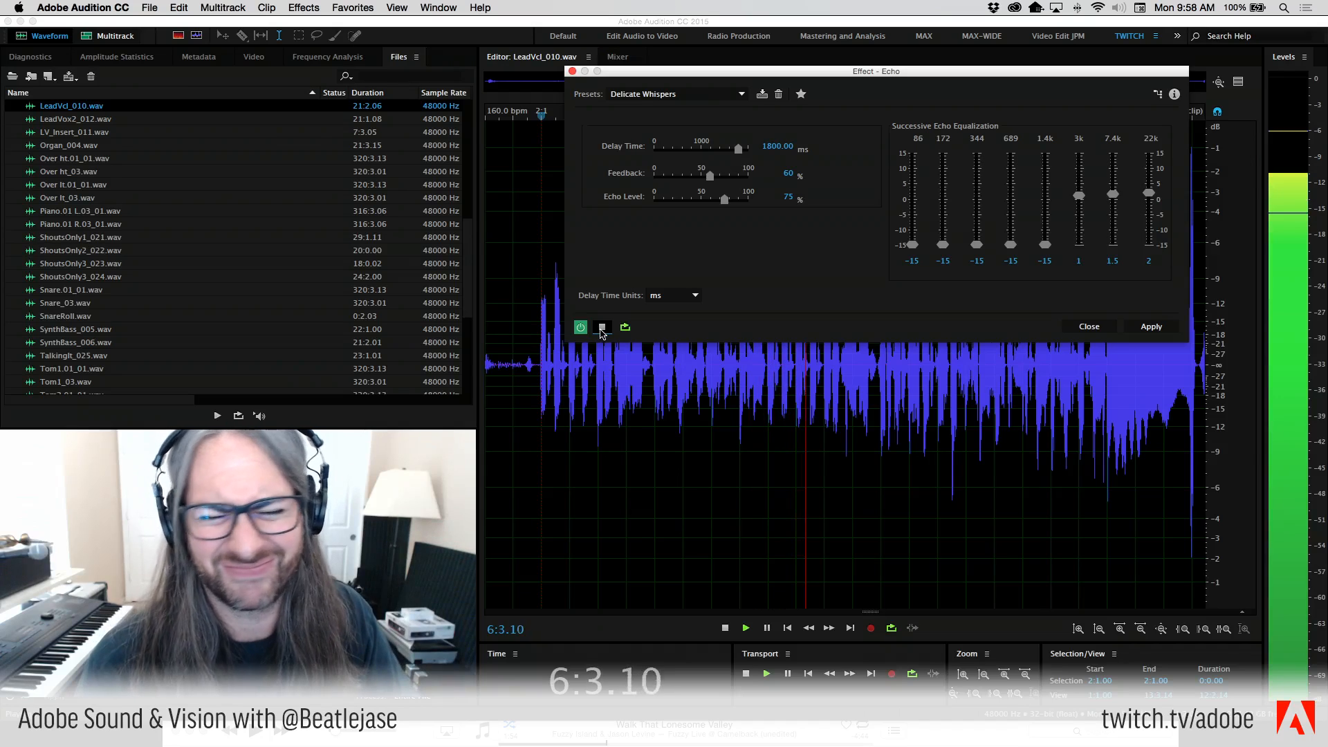
click(601, 330)
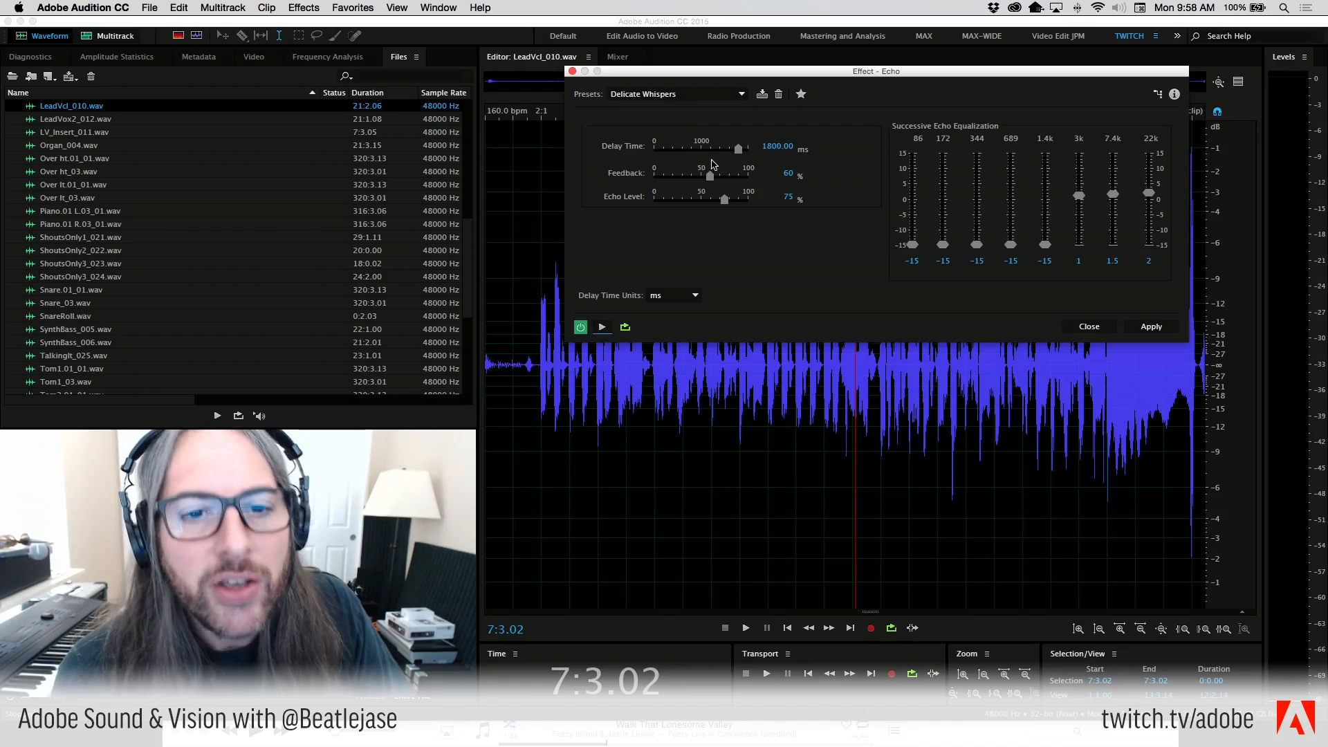
click(1089, 326)
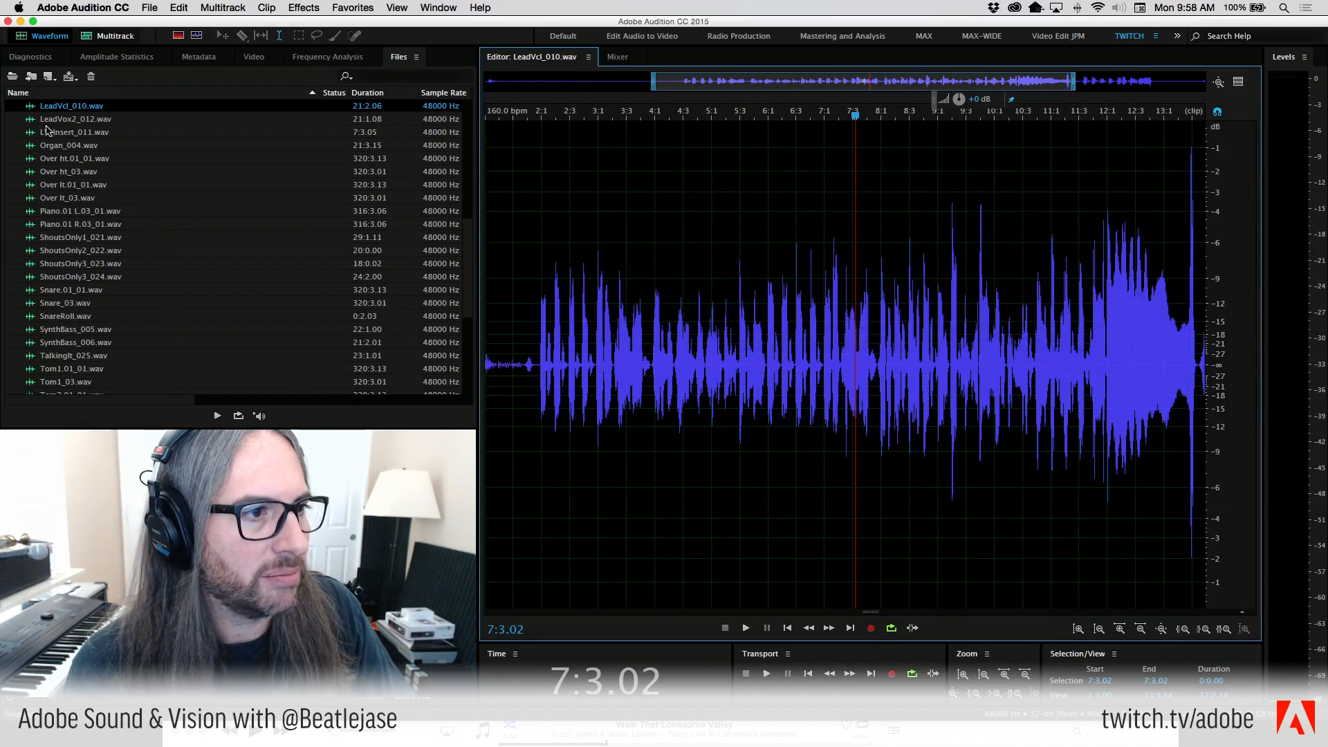
Open the stereo file CBR-NewSting_DeNoiseEQMastr.wav in the waveform editor and bring up the Echo effect for it.
scroll(68, 195, up, 10)
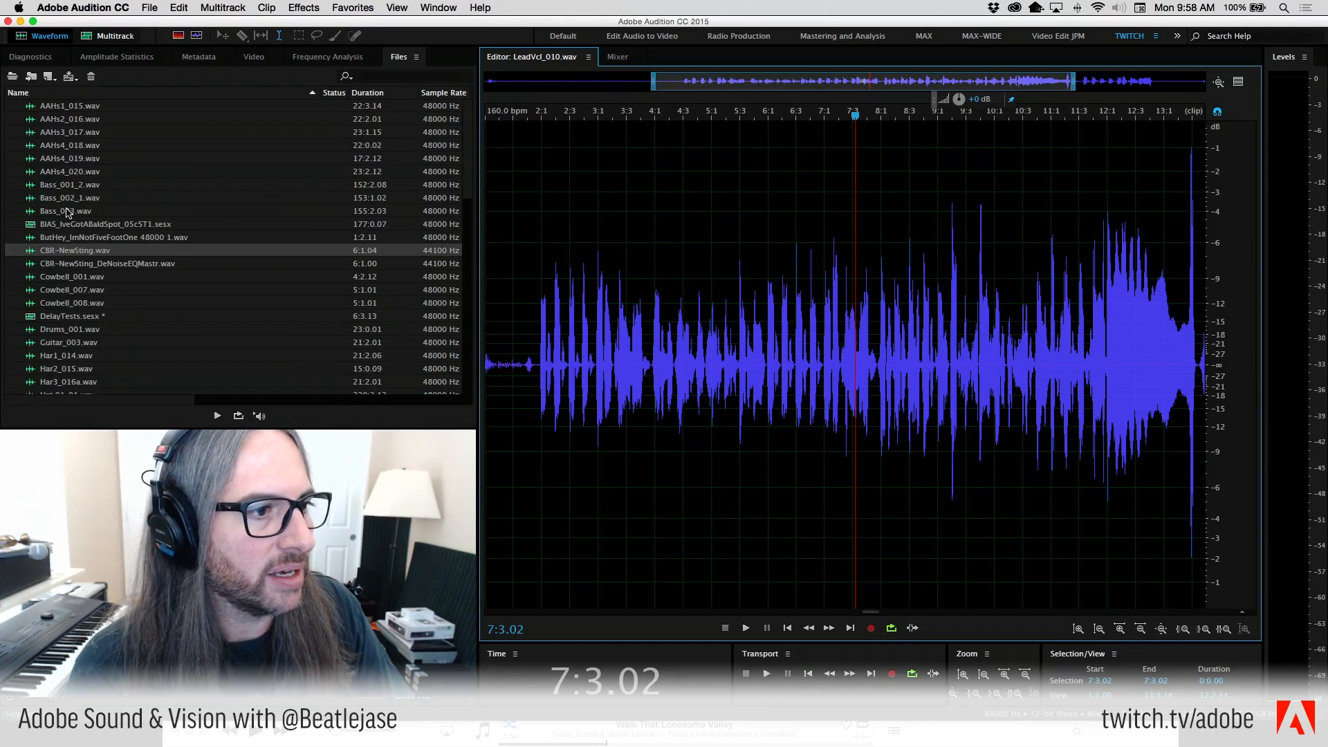
double_click(63, 264)
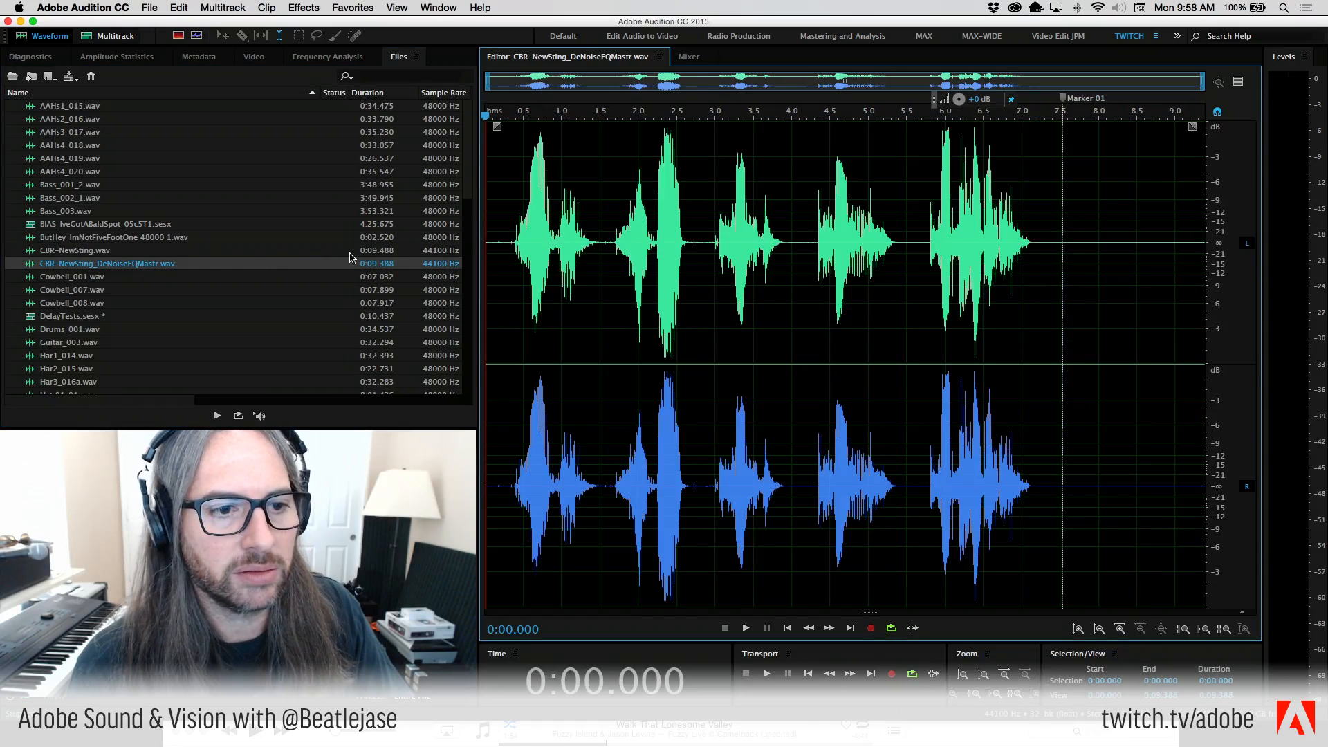
click(285, 7)
mouse_move(343, 182)
click(526, 209)
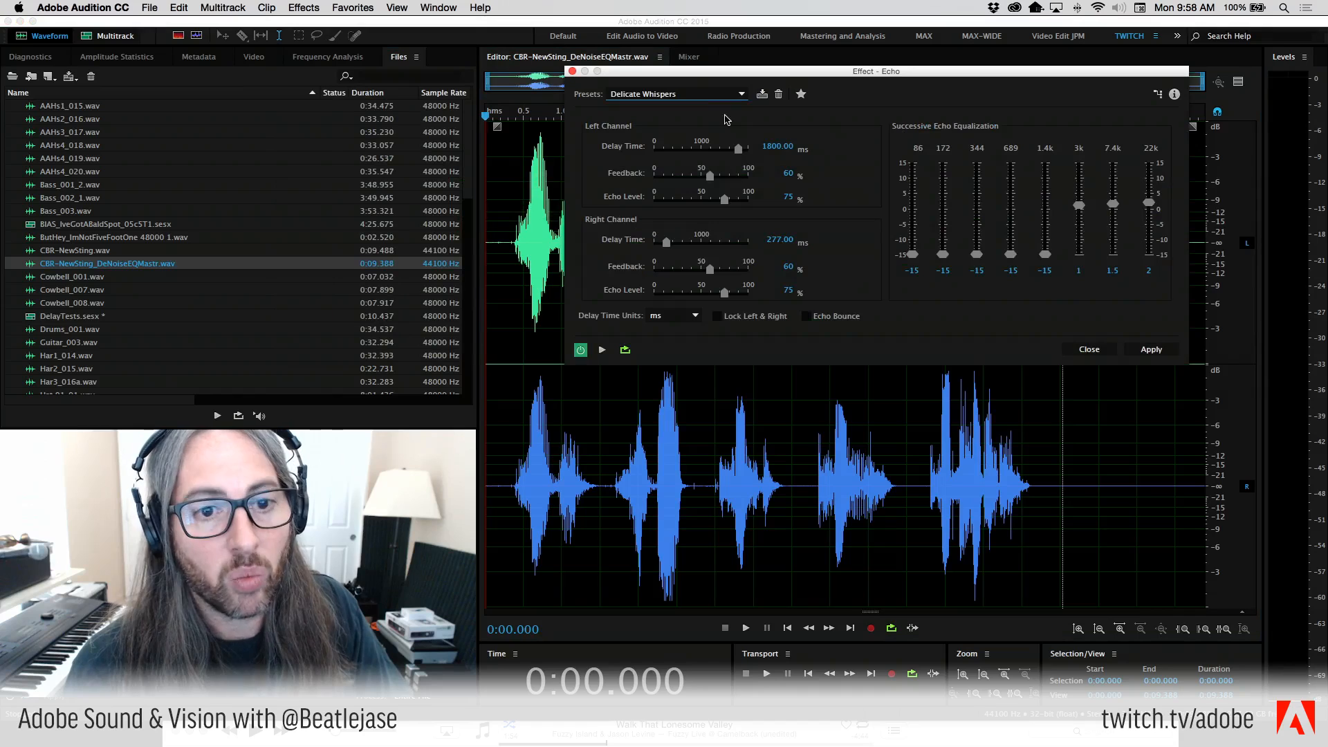
Set the left channel's delay time to 1458.37 ms and preview the echo from 0:00.302.
drag(772, 147, 115, 156)
drag(735, 150, 722, 150)
click(509, 166)
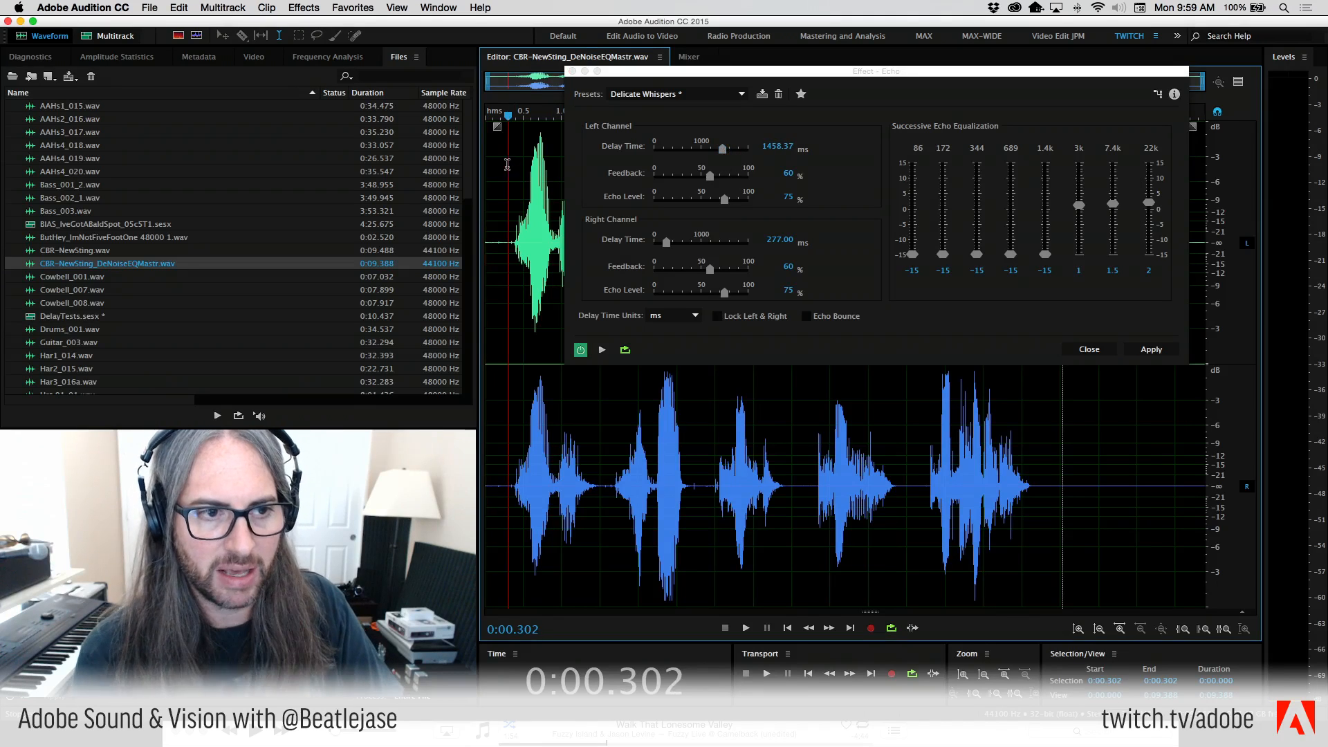
key(space)
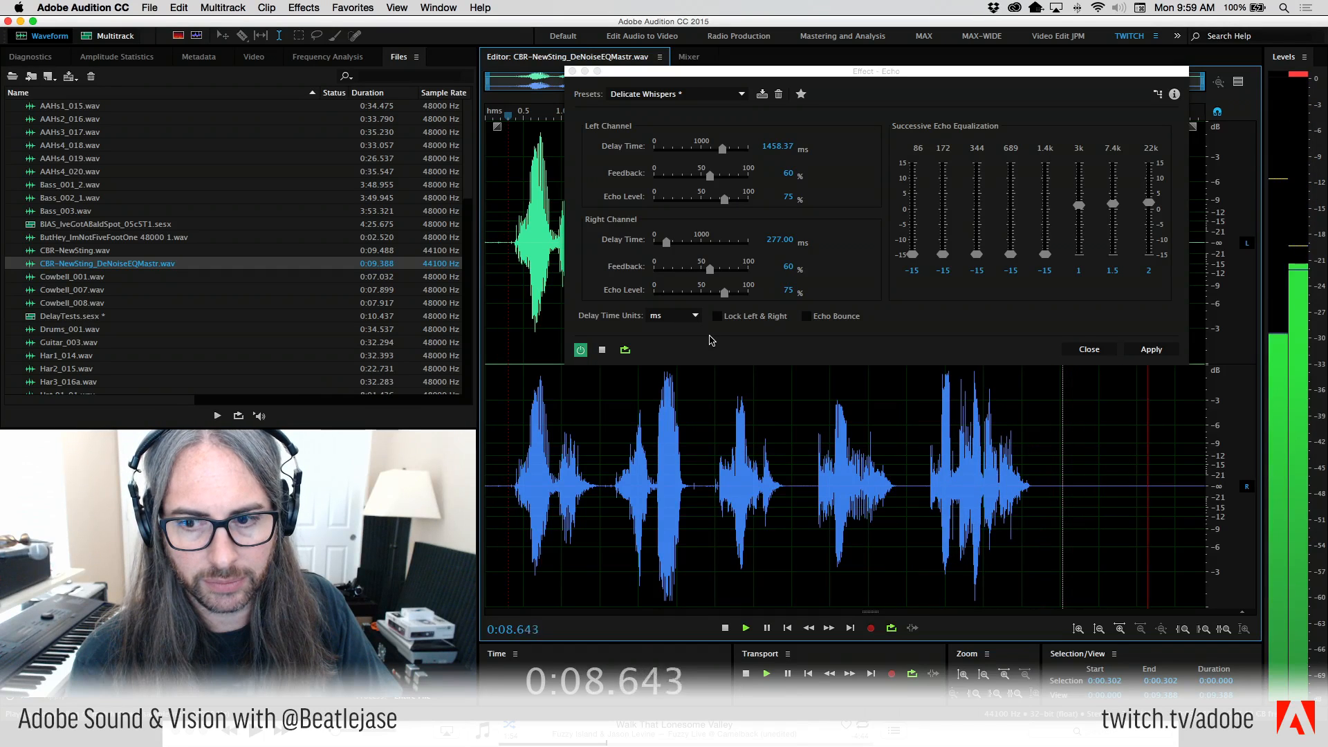
key(space)
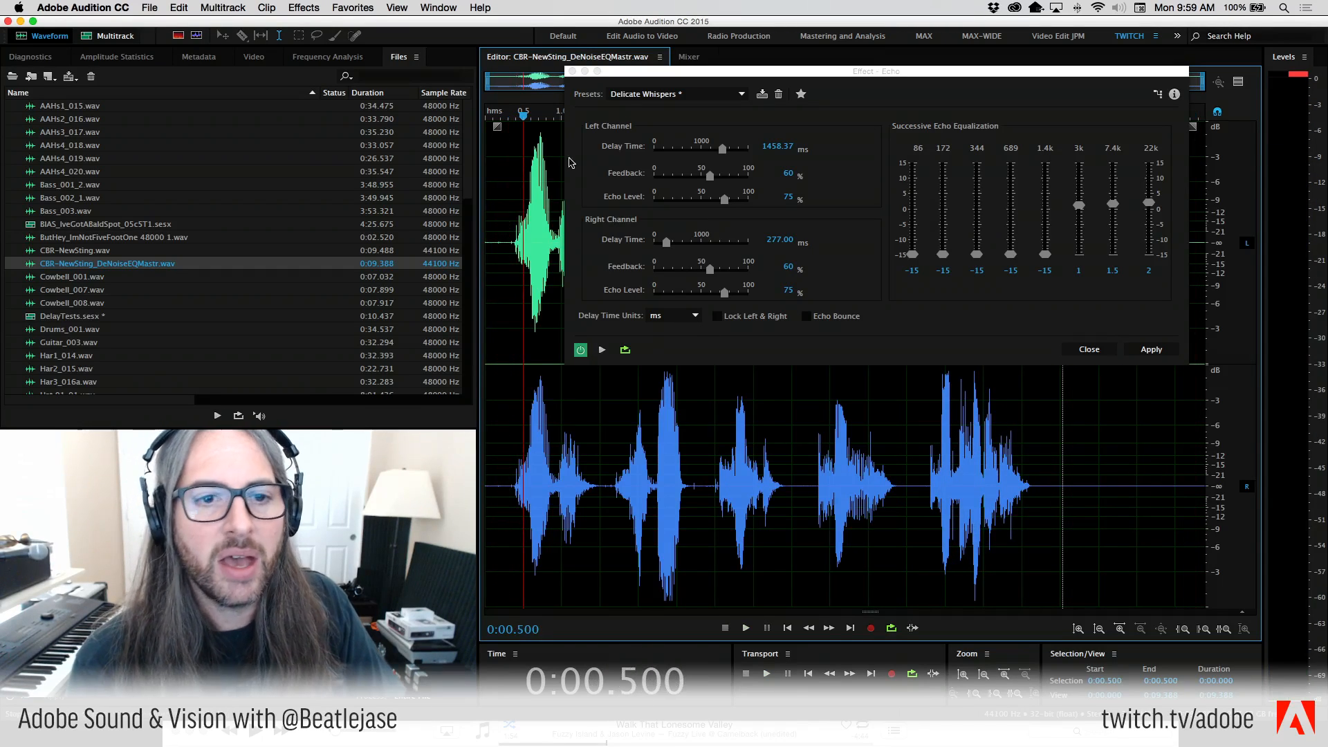
Load the Analog Delay preset, set its echo EQ to 0.55 at 3k, -0.63 at 7.4k and -1.19 at 22k, and preview from 0:00.096.
click(519, 117)
drag(519, 116, 493, 116)
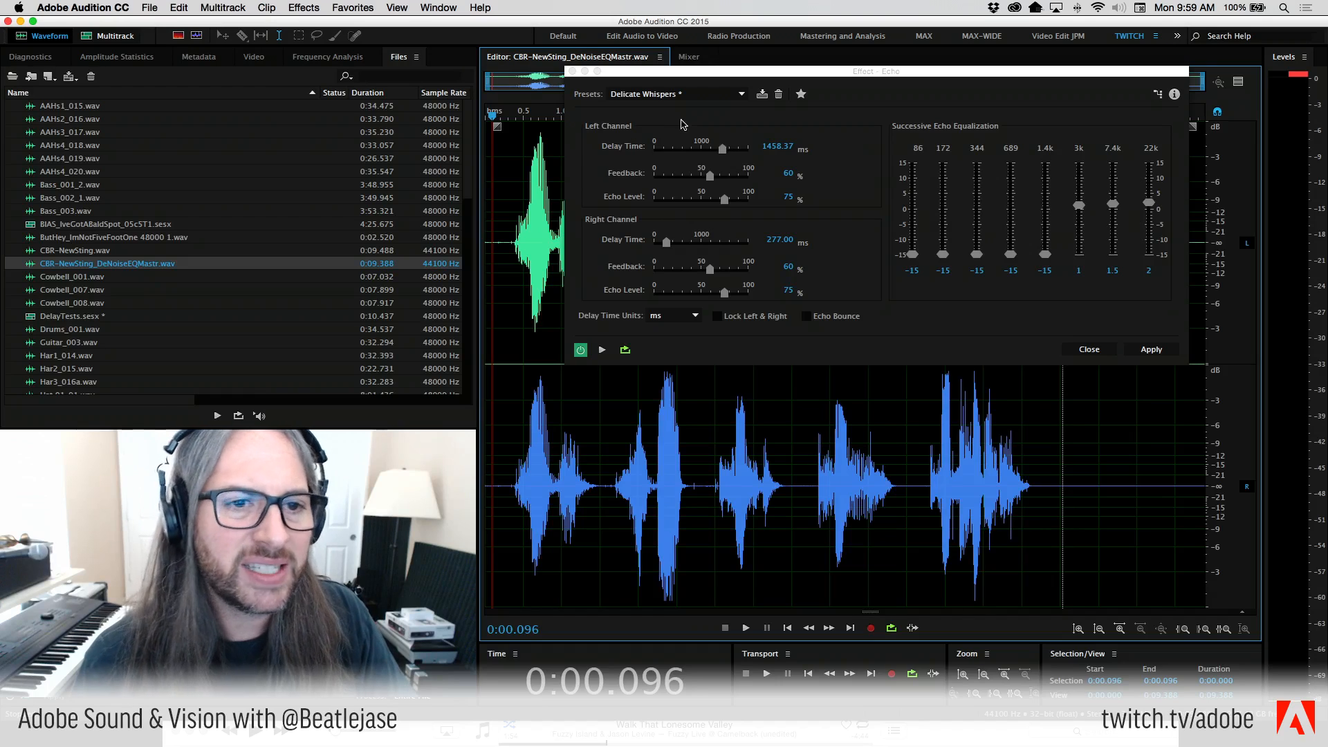
click(704, 93)
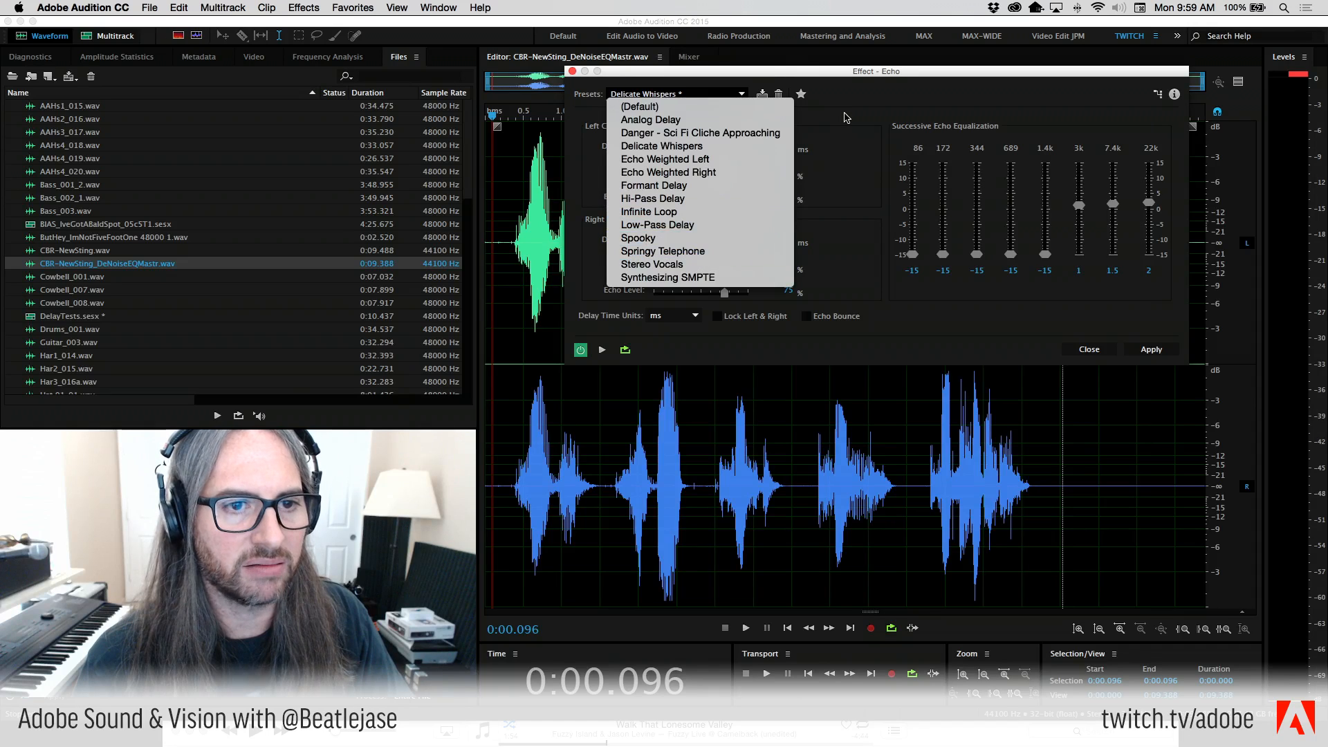
click(695, 120)
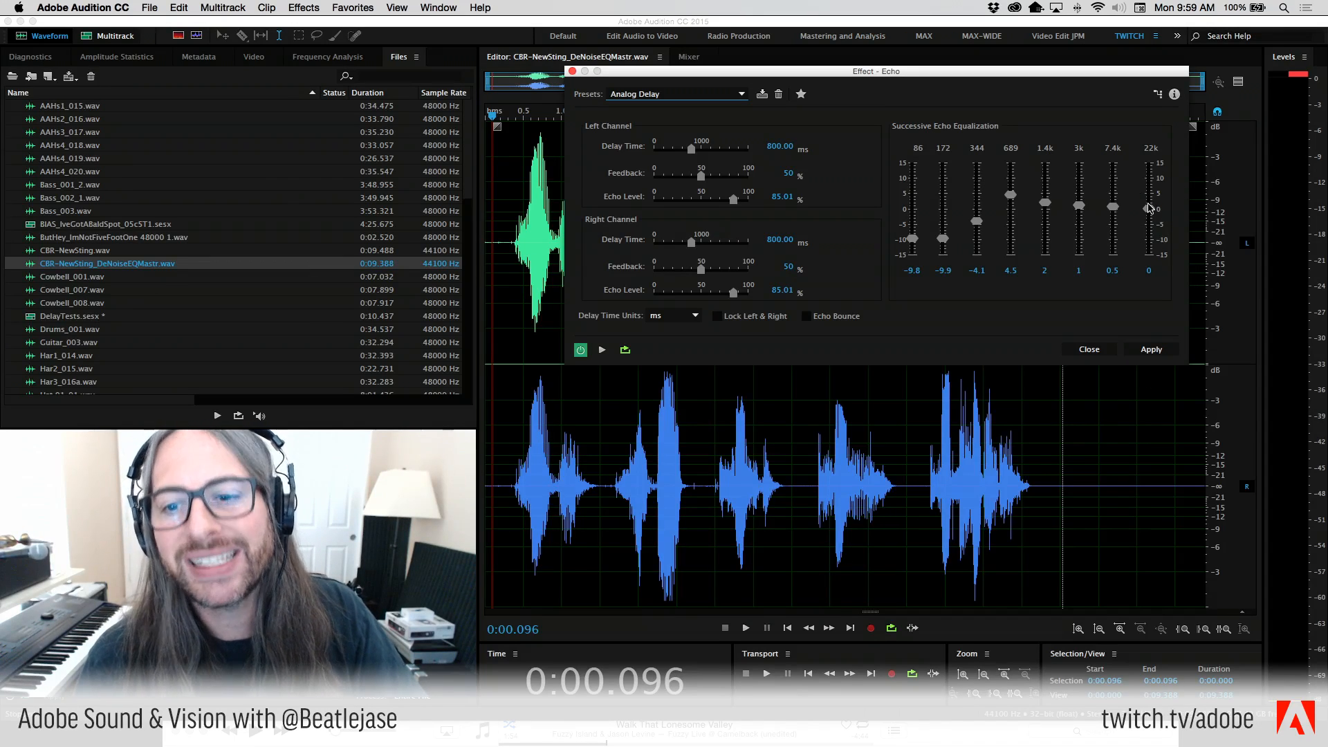
drag(1149, 209, 1077, 209)
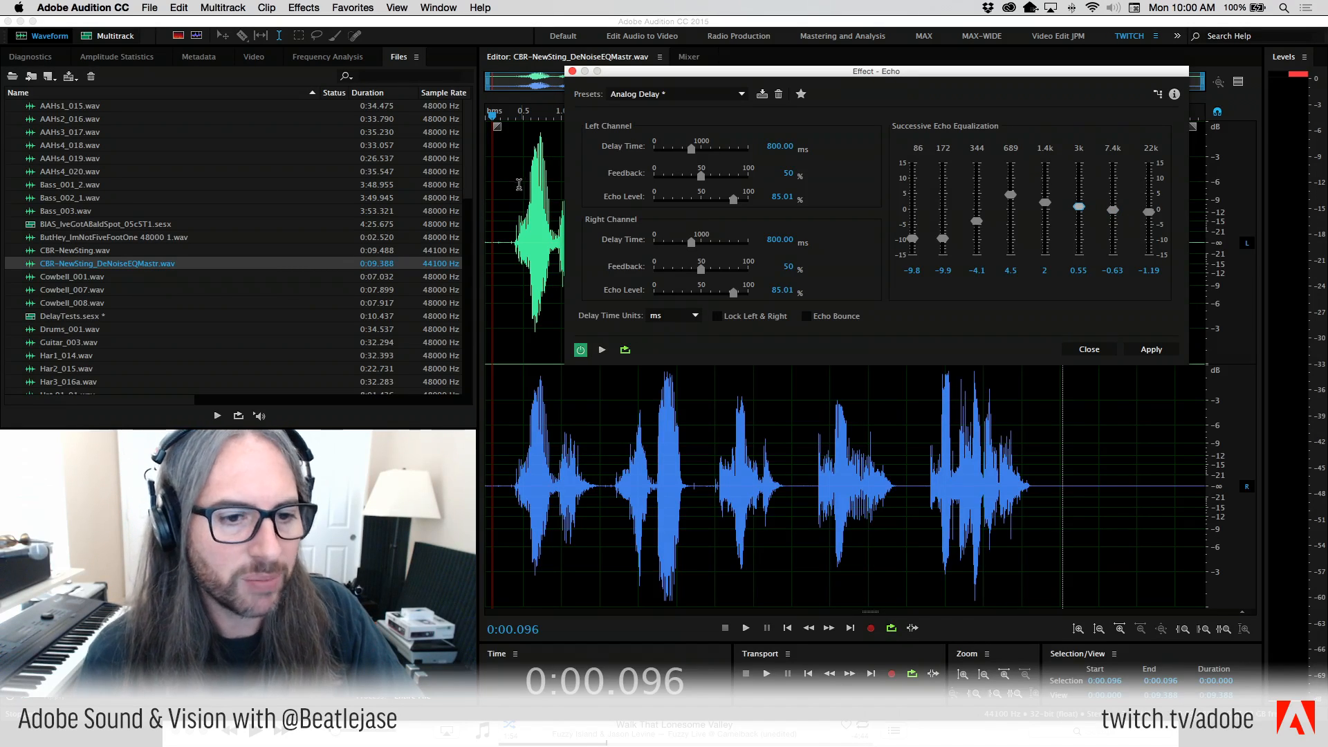
key(space)
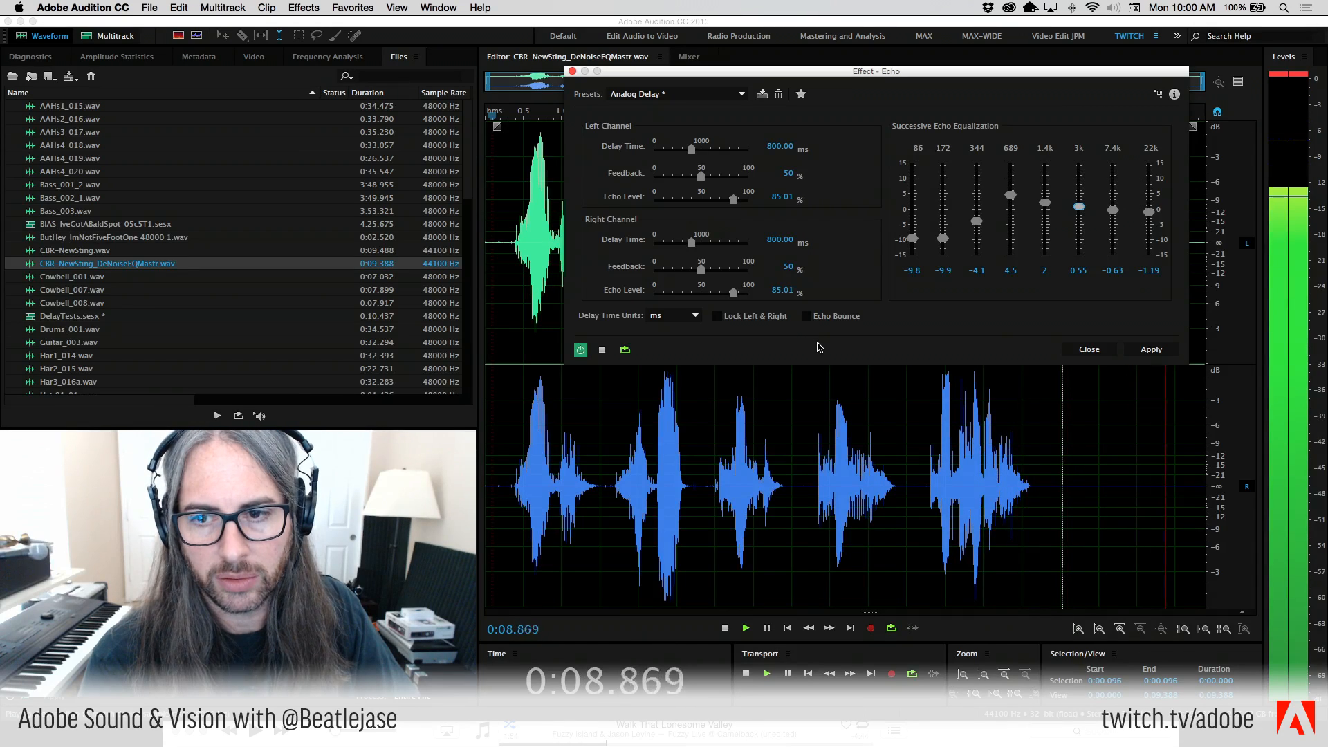
key(space)
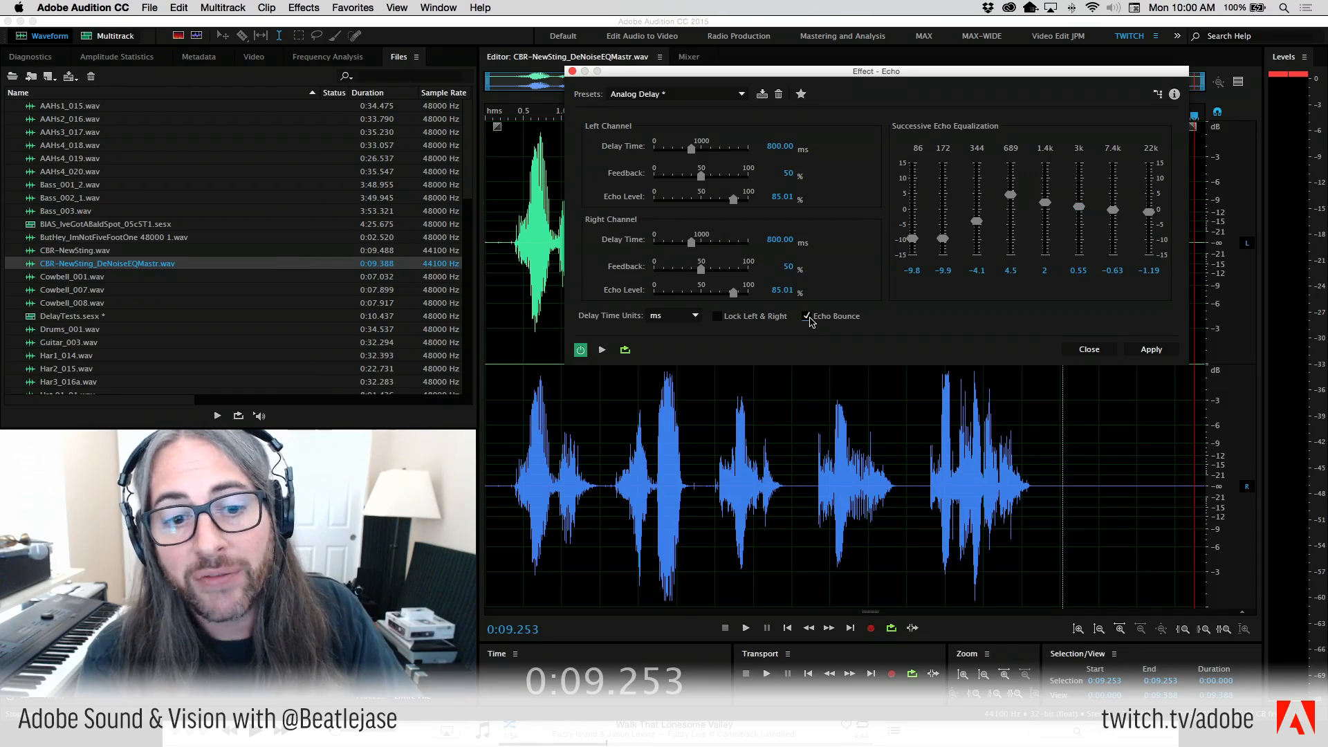
Preview the Analog Delay echo with Echo Bounce on from 0:00.185, and close the Echo effect without applying it.
click(498, 216)
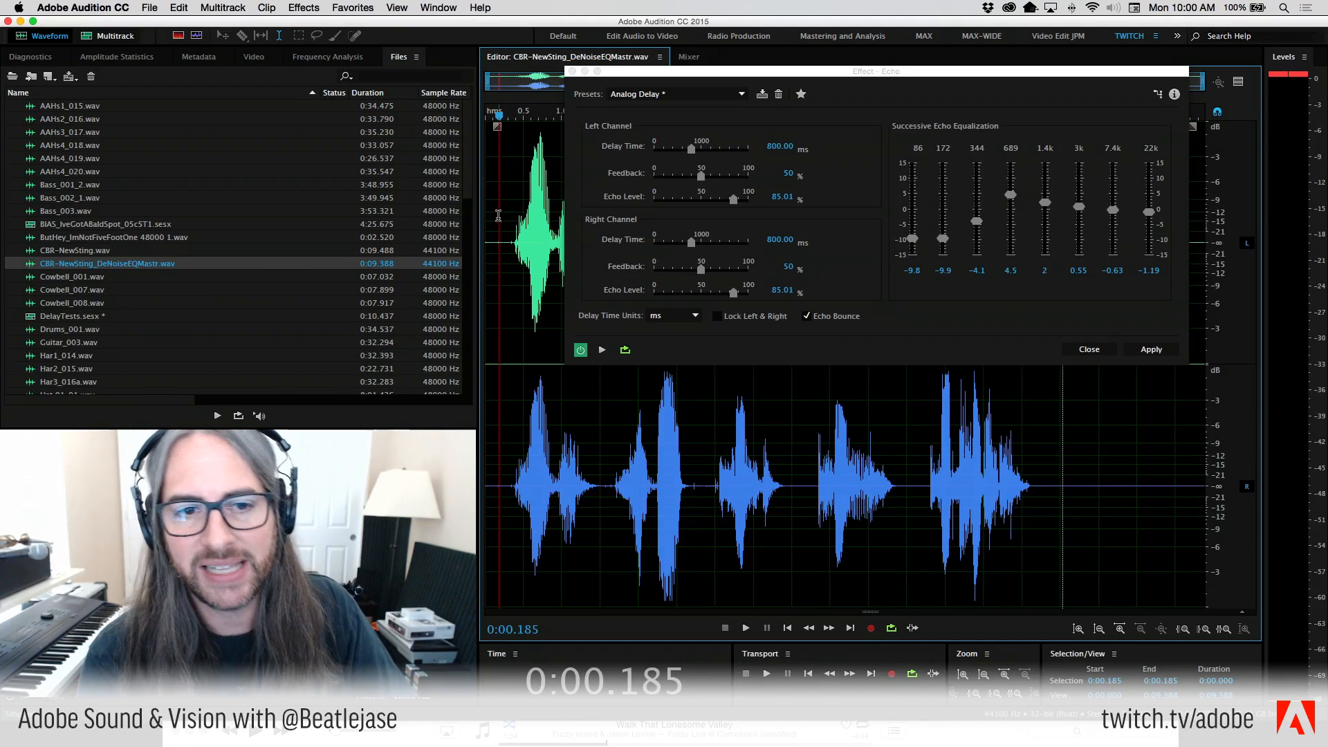
key(space)
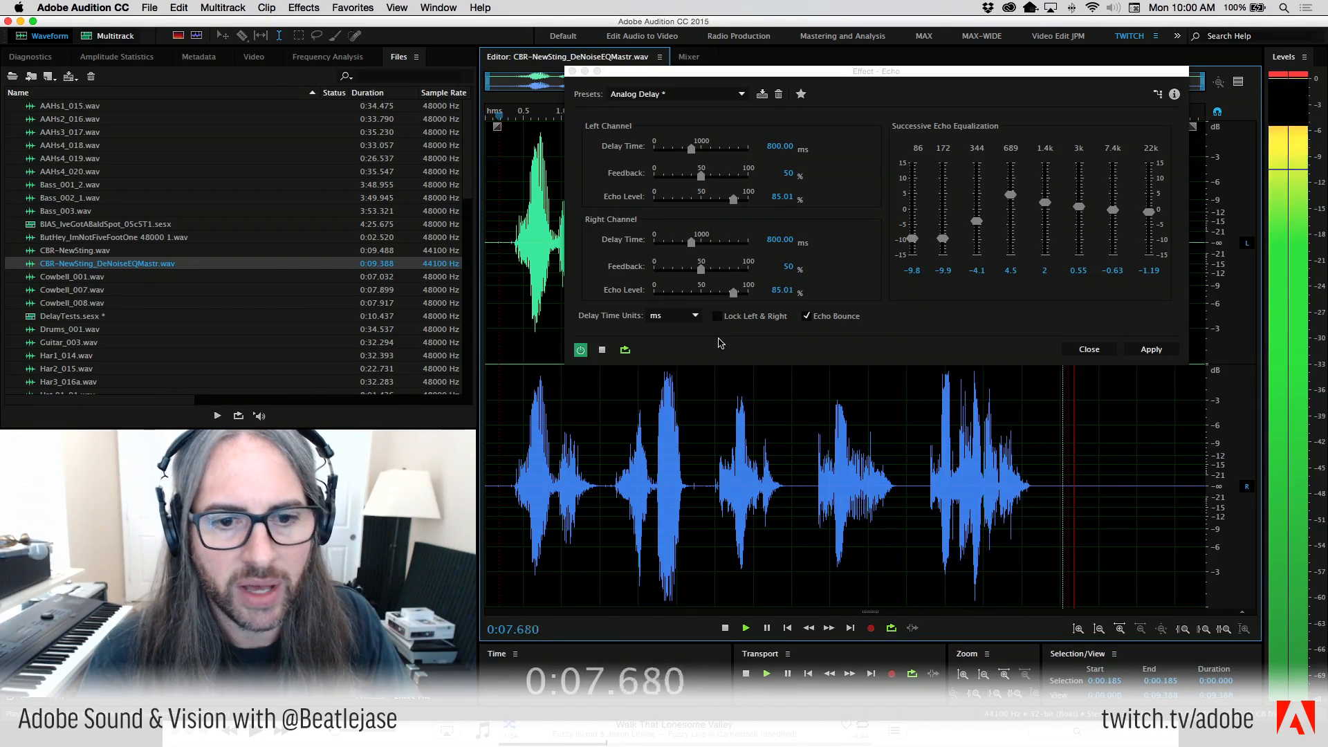
key(space)
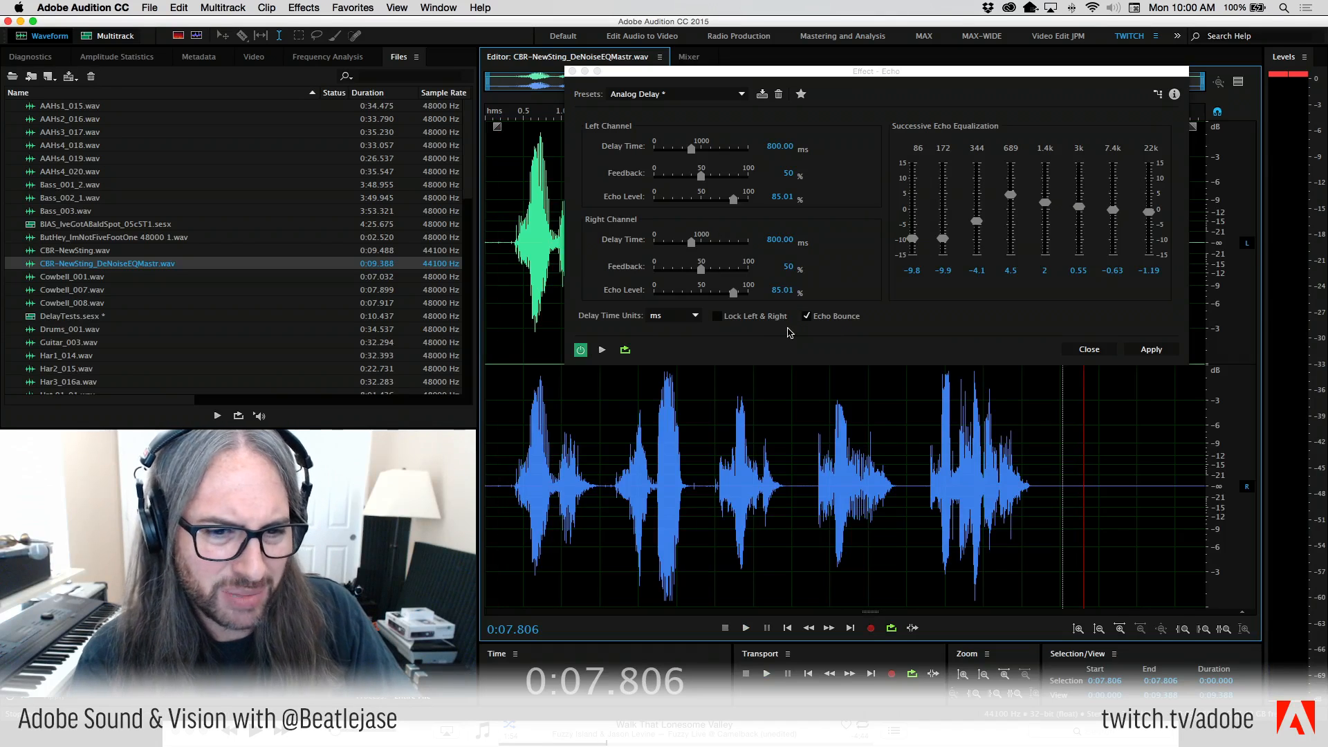
click(500, 239)
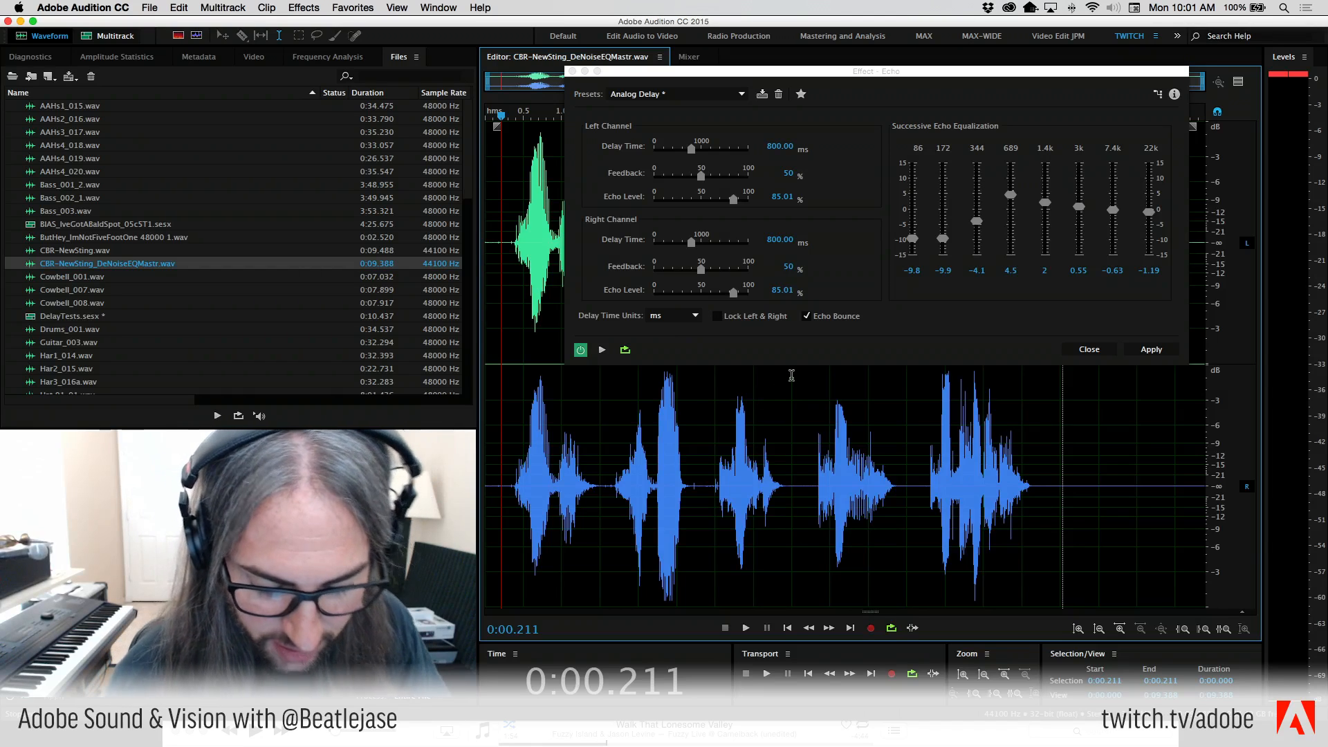
click(802, 334)
click(1084, 350)
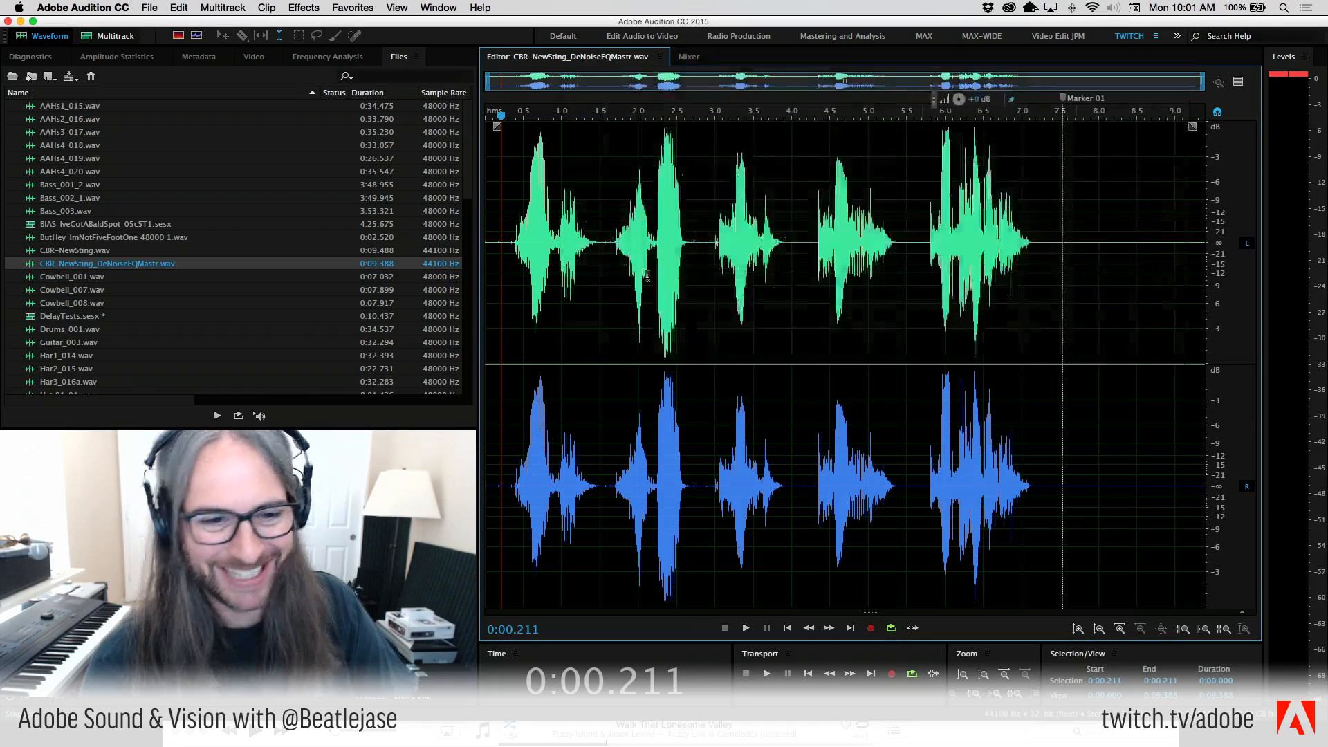
Place the playhead at 0:00.249 and clear the clip indicators on the level meters.
click(504, 197)
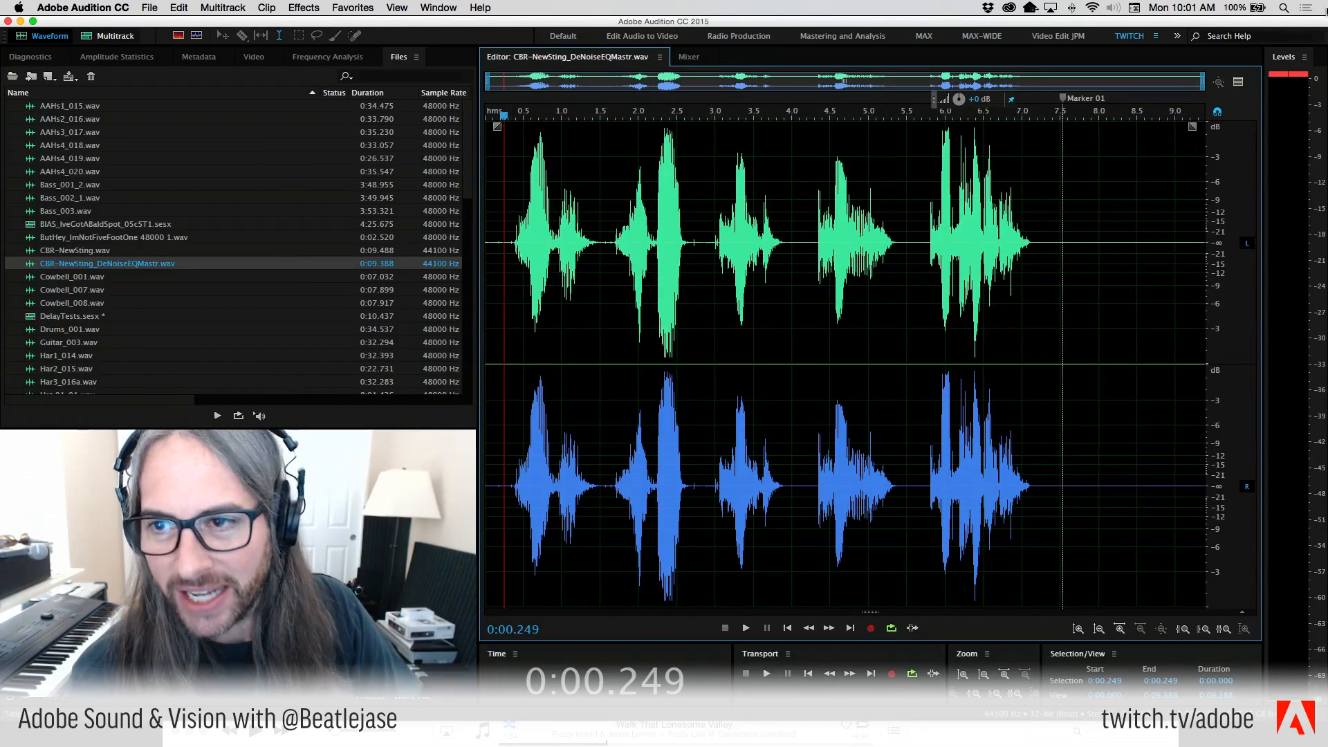
click(1282, 76)
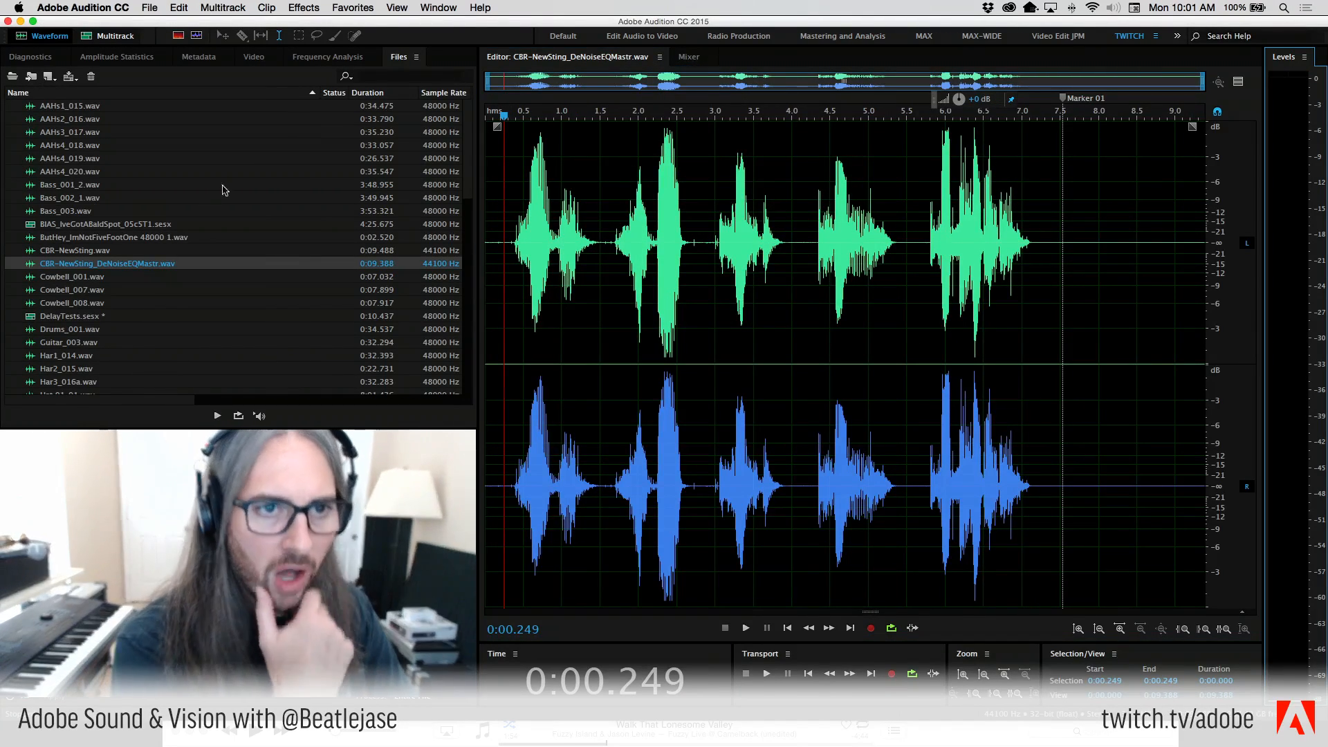
Switch to the multitrack session, turn off solo on LeadVcl, LeadVox2 and Har1, and enlarge the Har1 track.
click(115, 35)
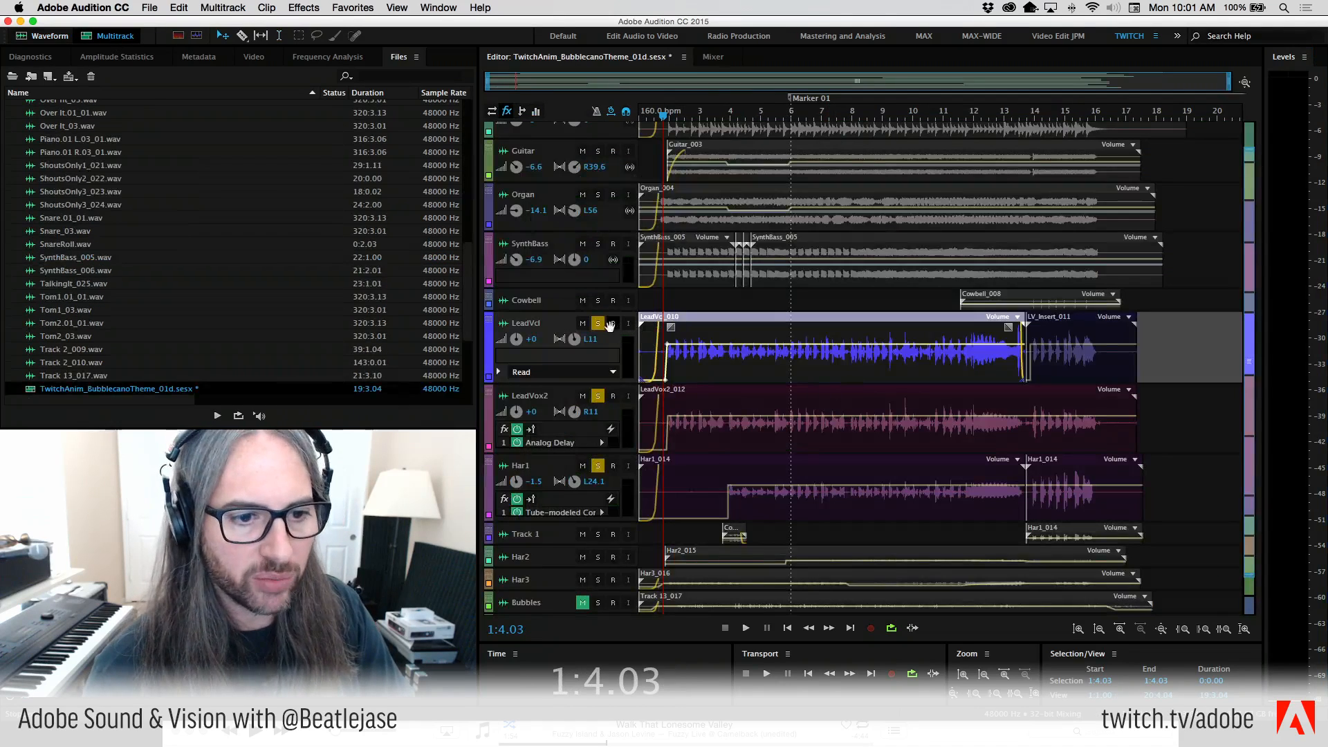
click(609, 325)
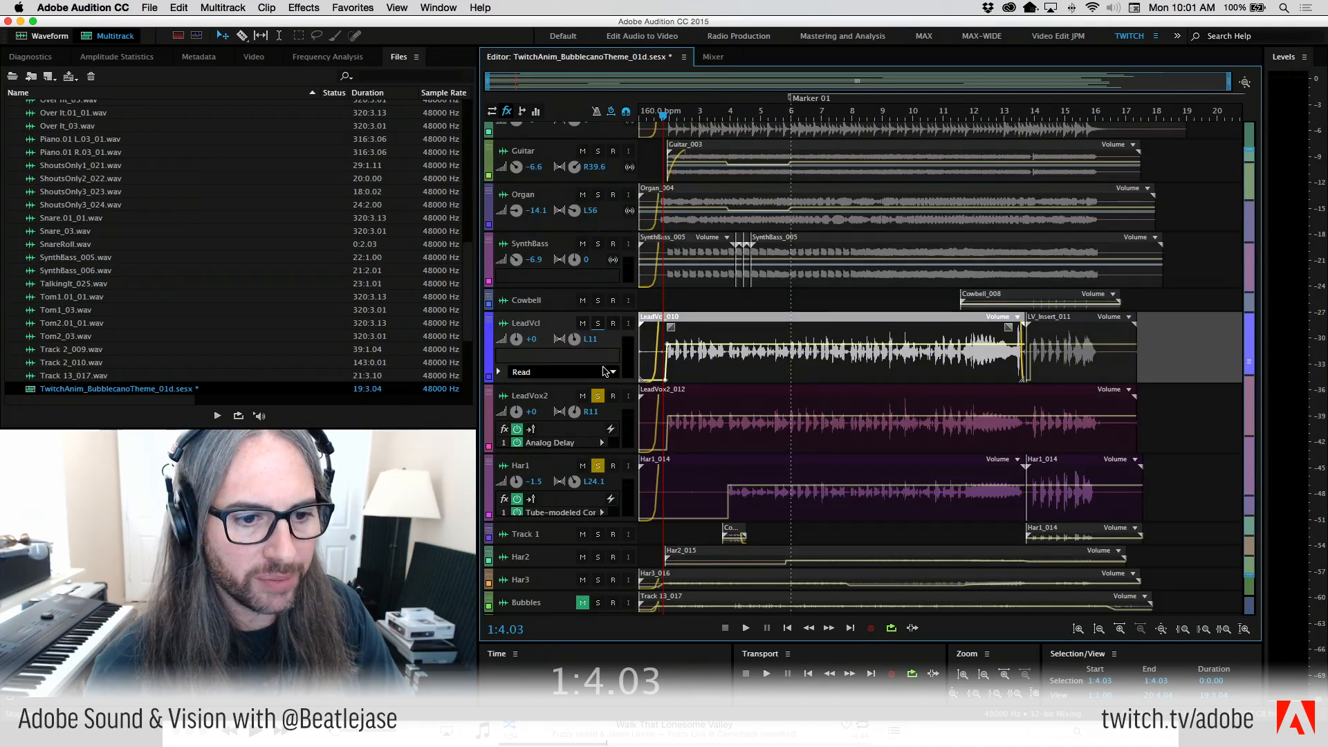
click(597, 397)
click(598, 467)
click(599, 465)
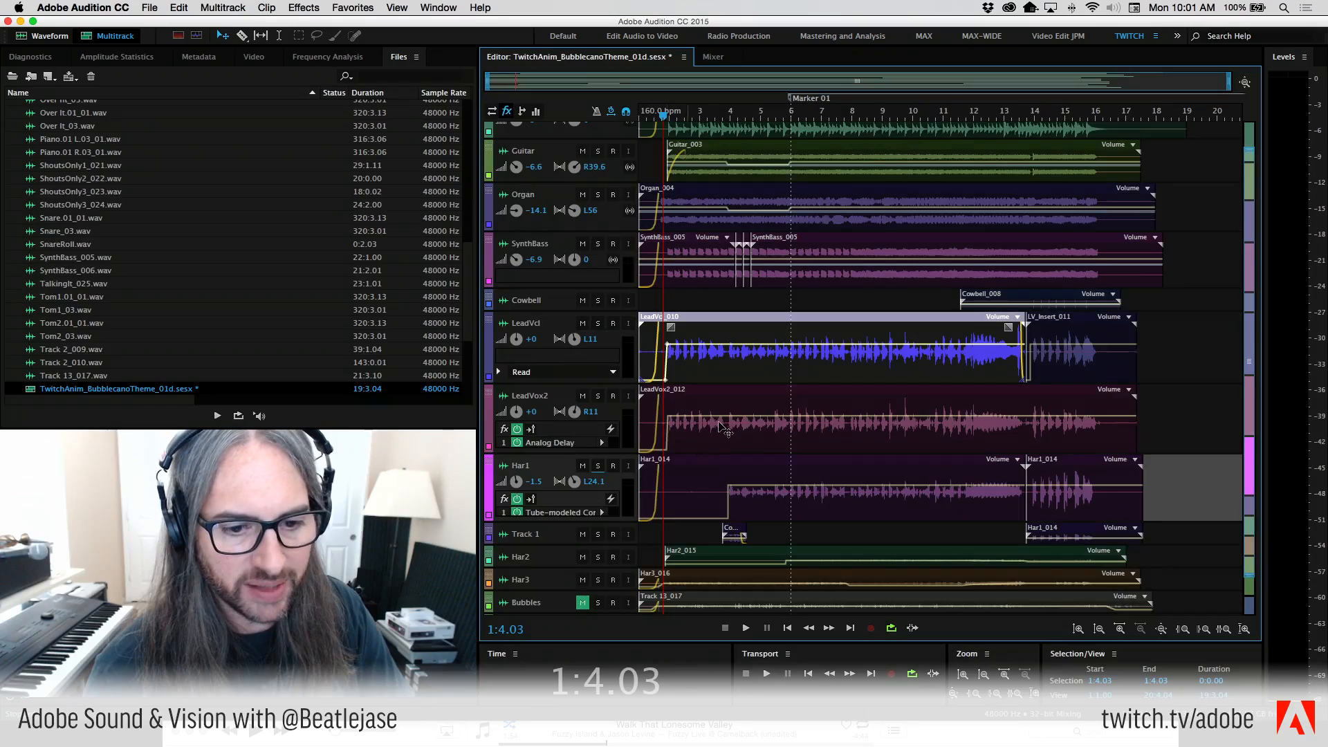
scroll(586, 474, down, 1)
drag(587, 478, 588, 516)
Solo the LeadVcl, LeadVox2 and Har1 channels in the Mixer and bring the remaining channels into view.
click(715, 58)
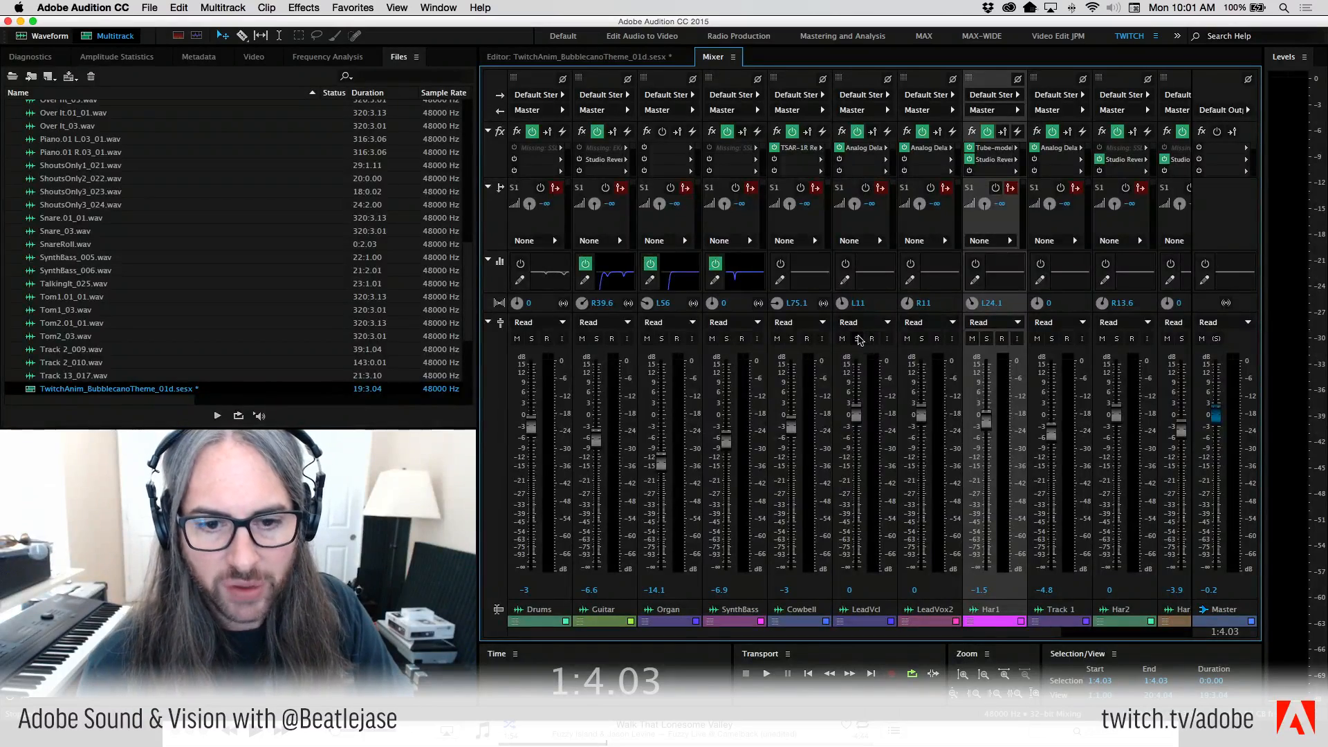
click(857, 338)
click(921, 339)
click(987, 338)
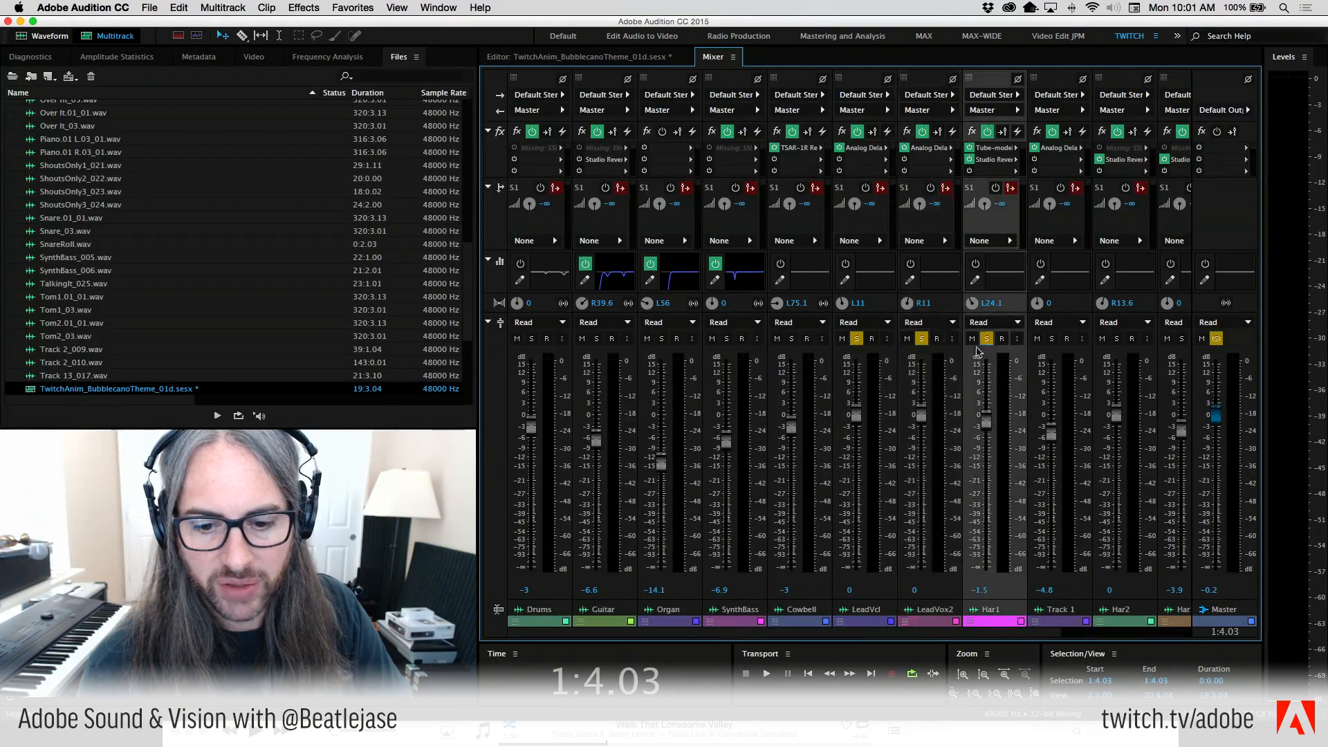
drag(798, 633, 988, 632)
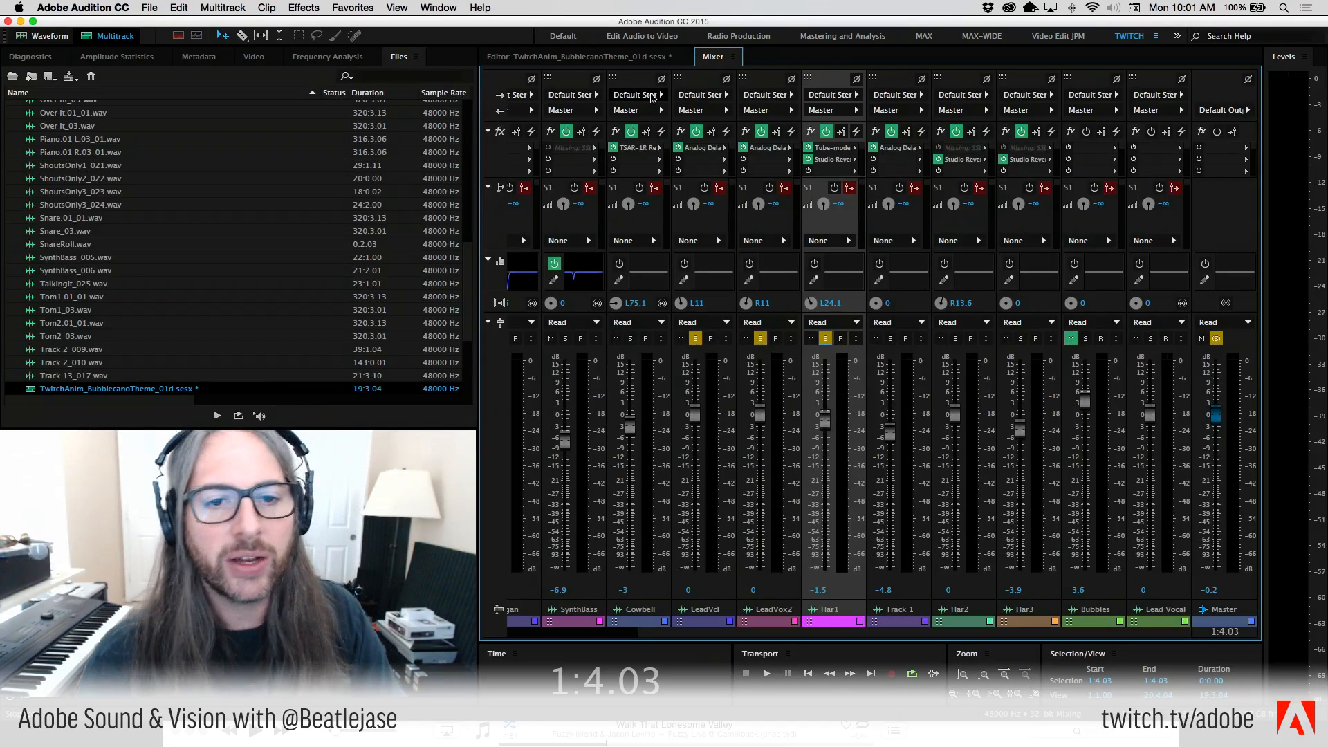
Return to the Editor and open the session BIAS_IveGotABaldSpot_05c5T1.sesx.
click(733, 58)
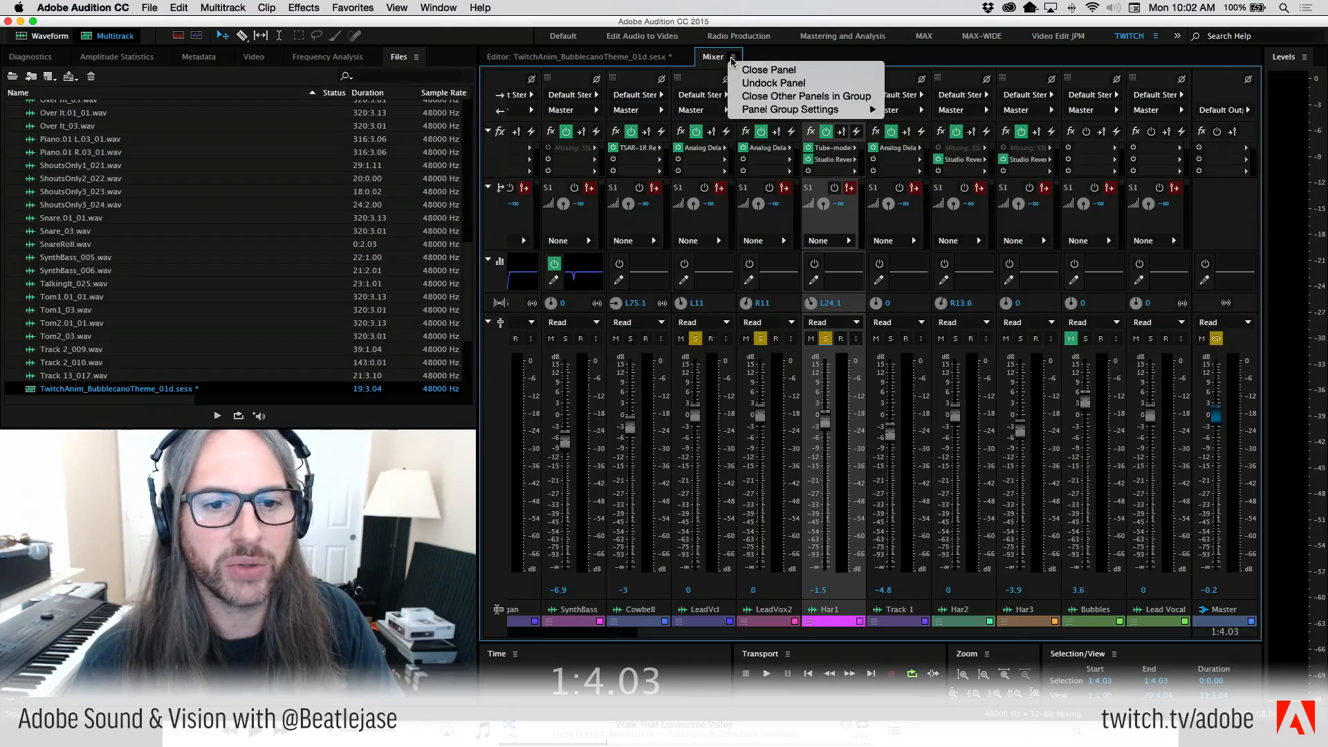
click(700, 58)
click(675, 58)
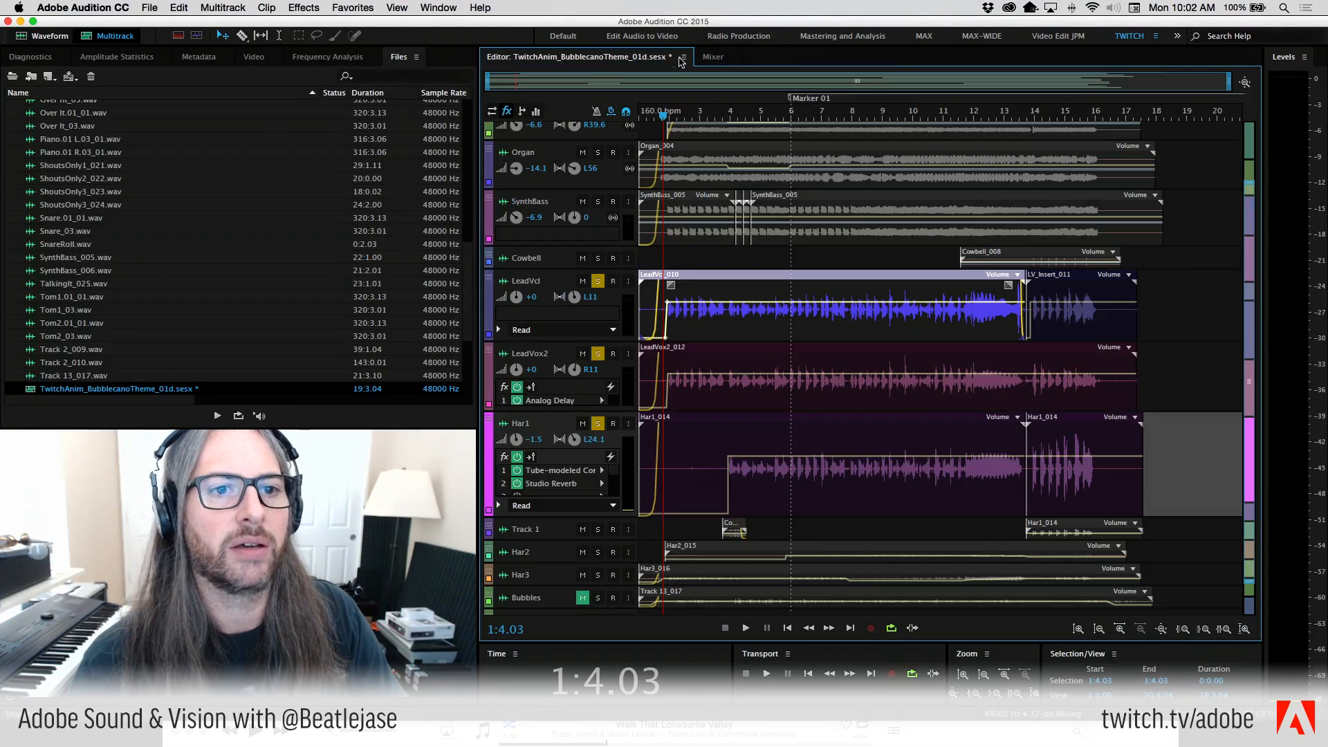
click(684, 59)
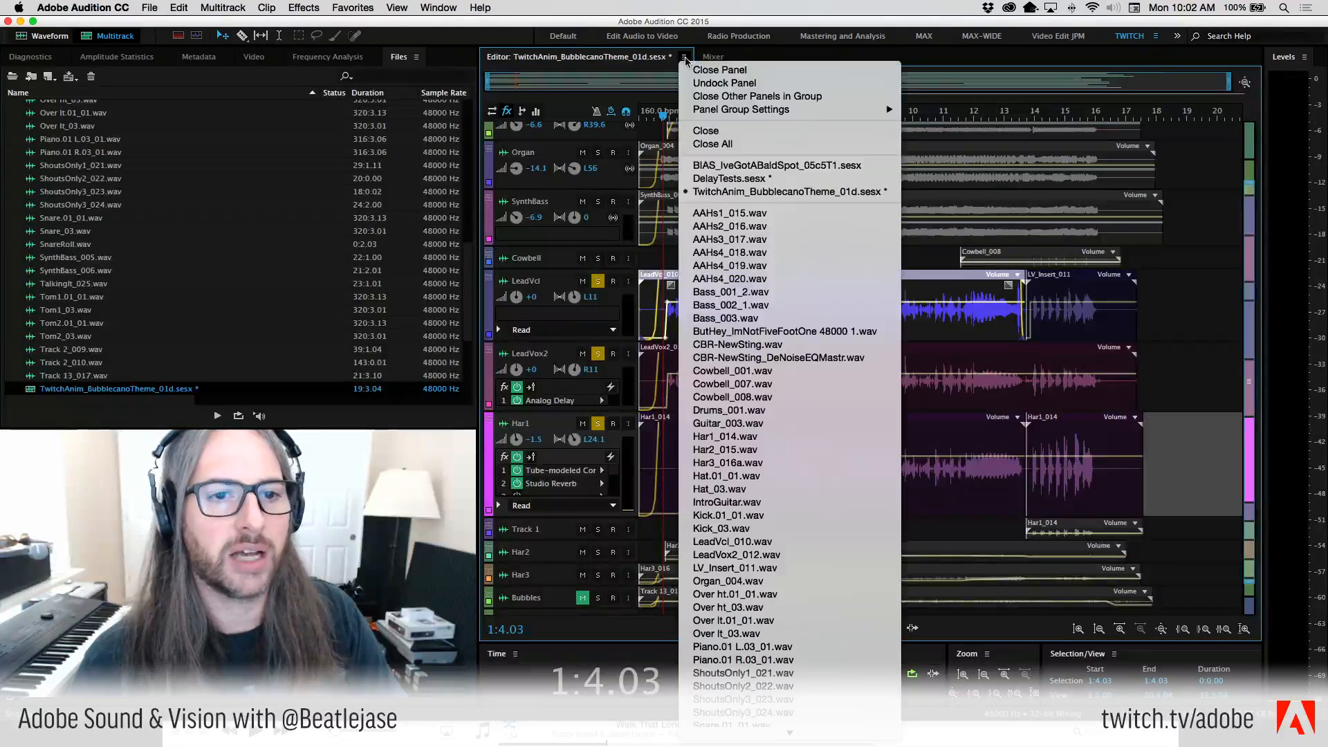
click(770, 167)
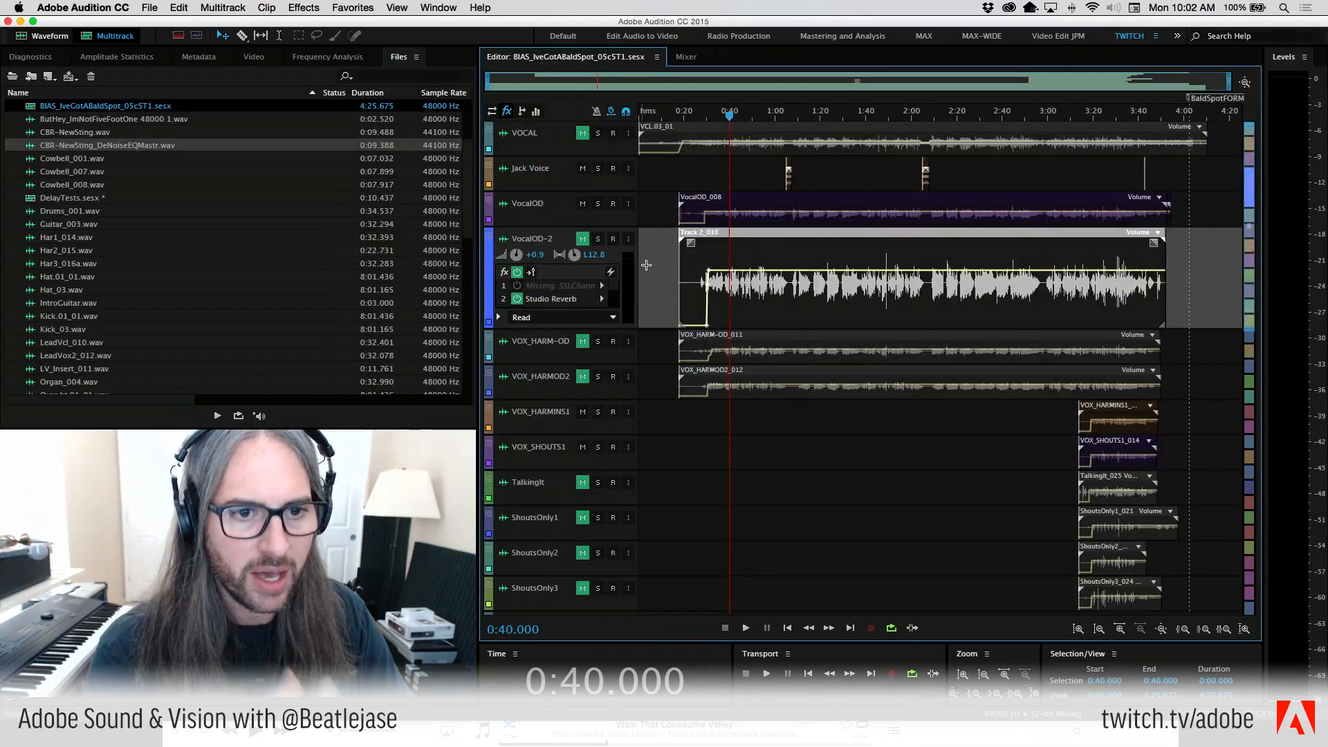
Unmute VocalOD-2, solo VocalOD-2 and VocalOD, and enlarge the VocalOD track.
click(583, 241)
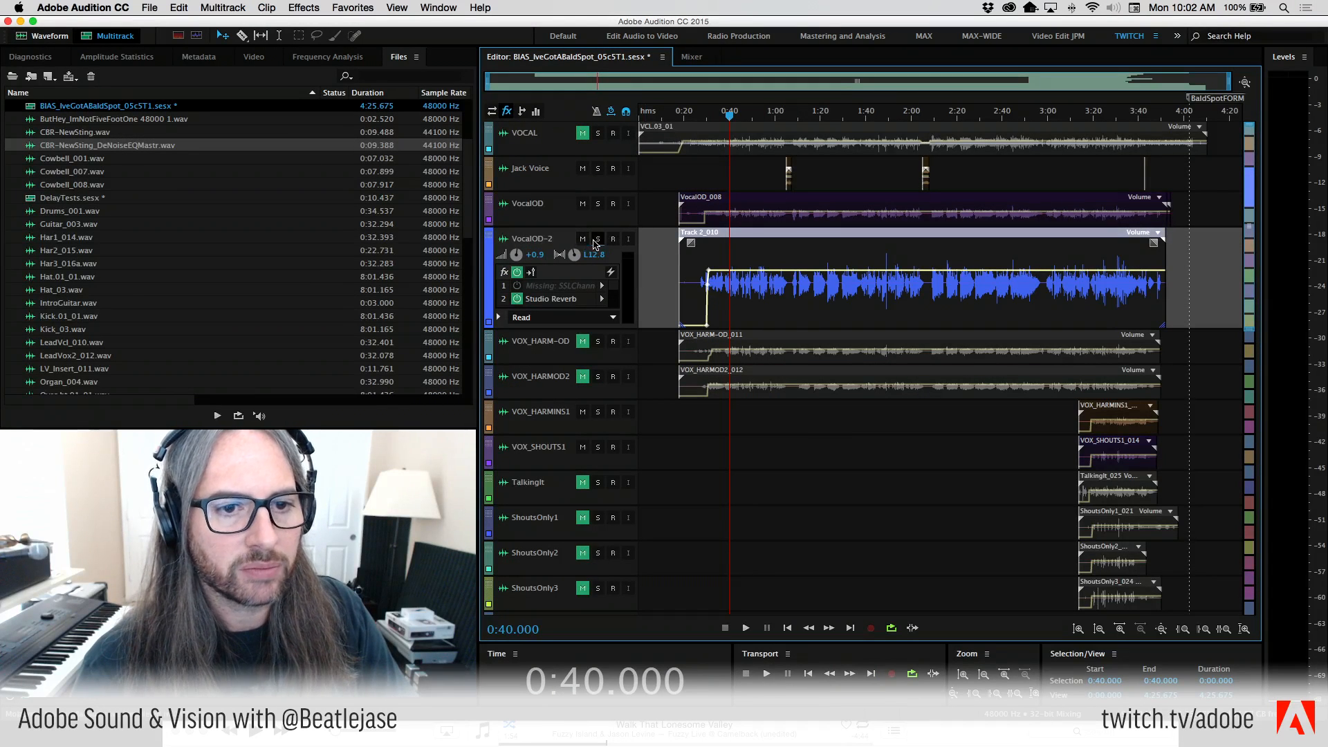
click(597, 239)
click(598, 204)
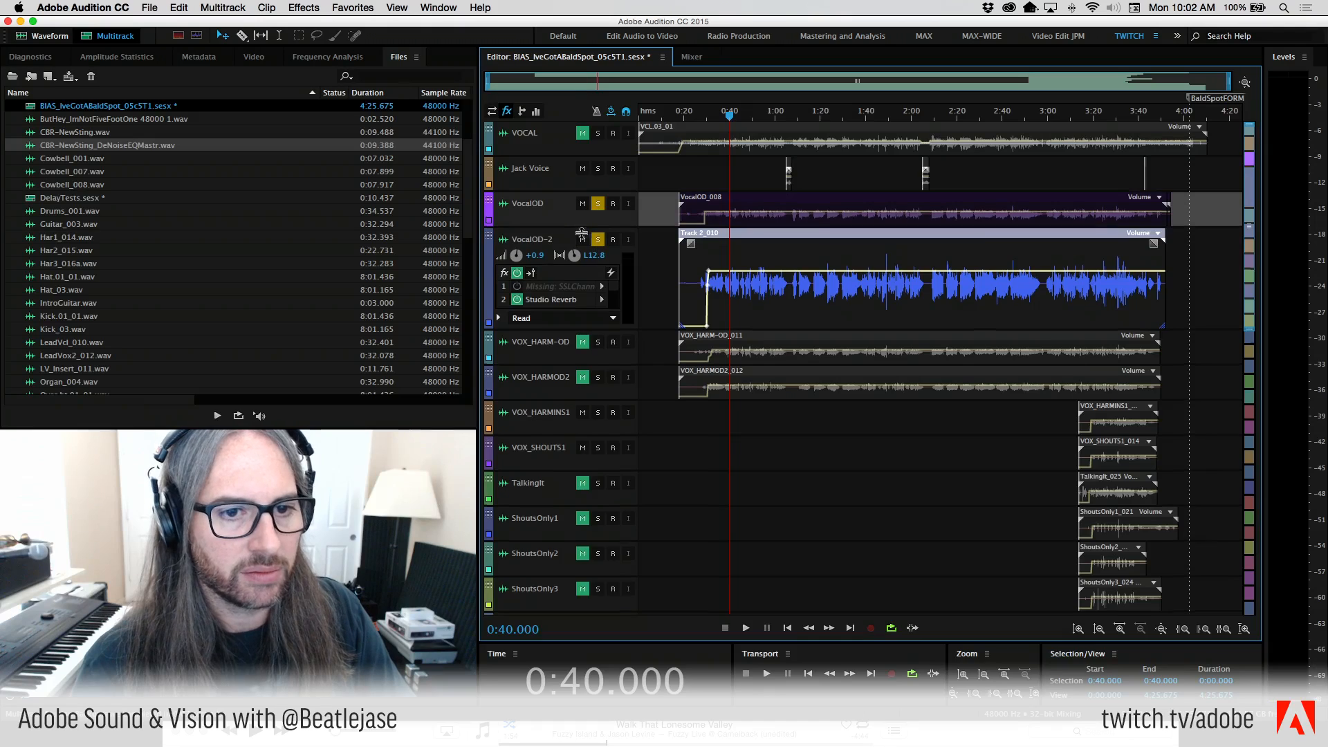
drag(581, 228, 581, 277)
Listen to the soloed vocals from 1:05.295 and again from 1:16.205.
click(787, 114)
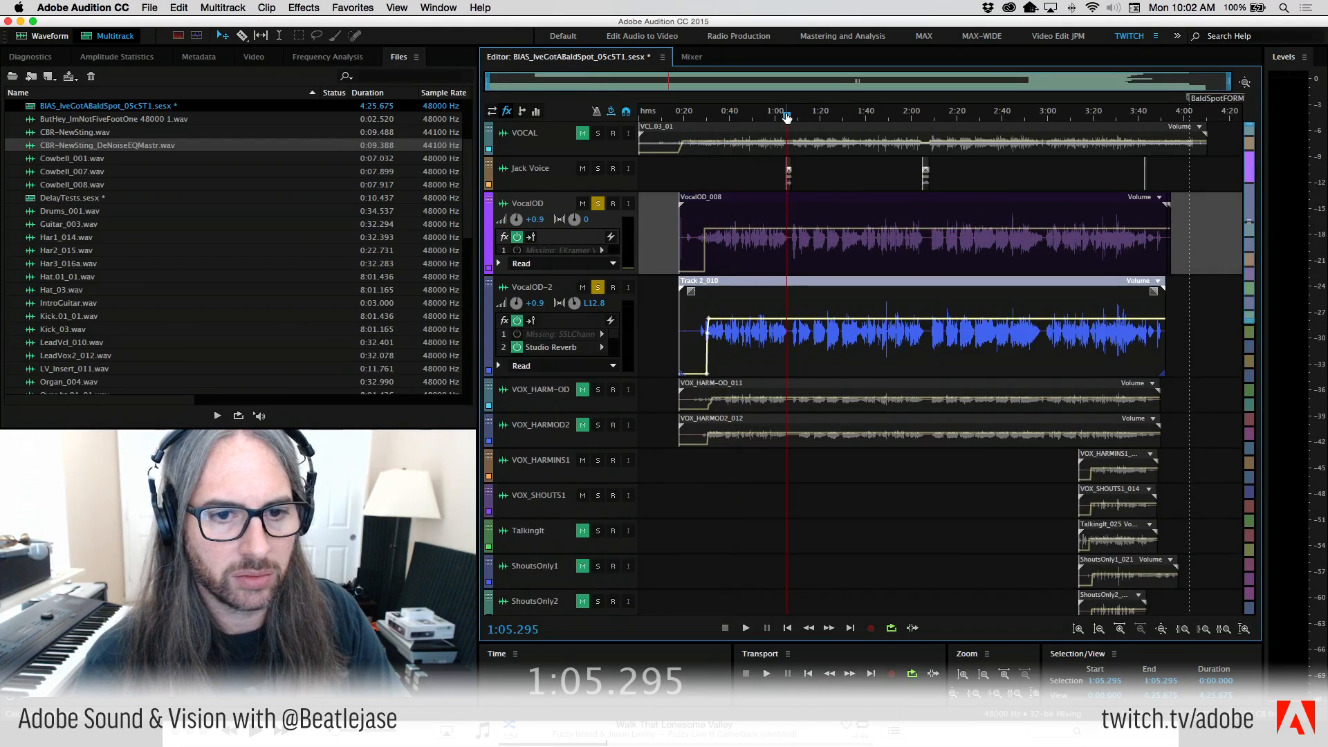
key(space)
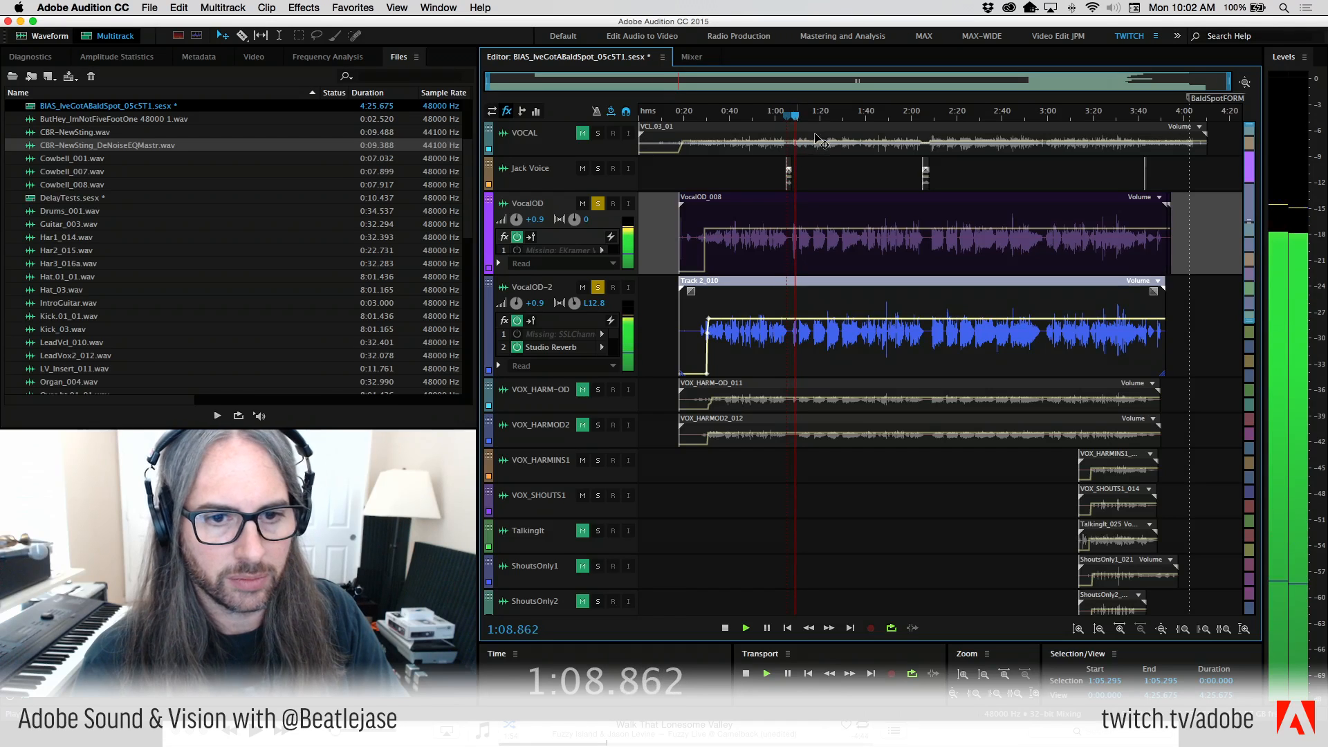
key(space)
drag(809, 119, 815, 121)
key(space)
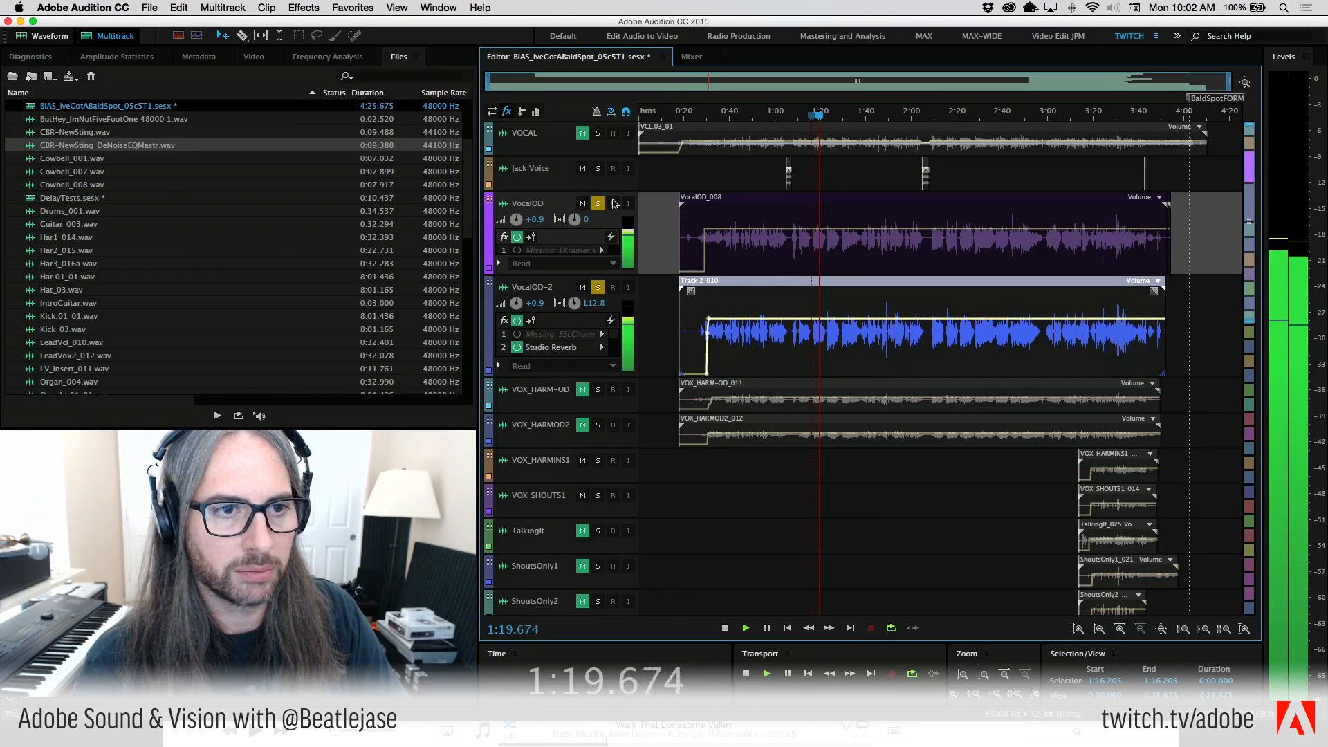
key(space)
Remove the missing plug-in from the first effect slot of VocalOD and VocalOD-2 in the Mixer.
click(692, 58)
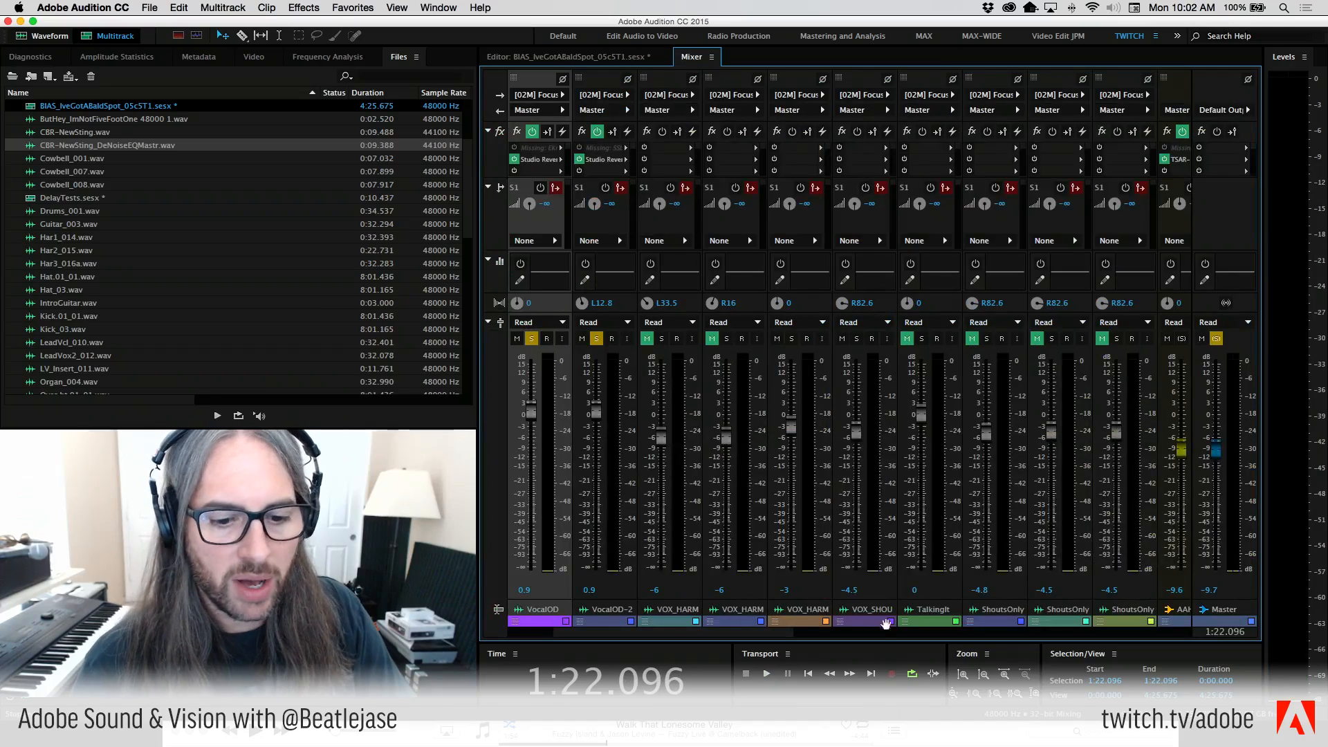
drag(727, 633, 680, 635)
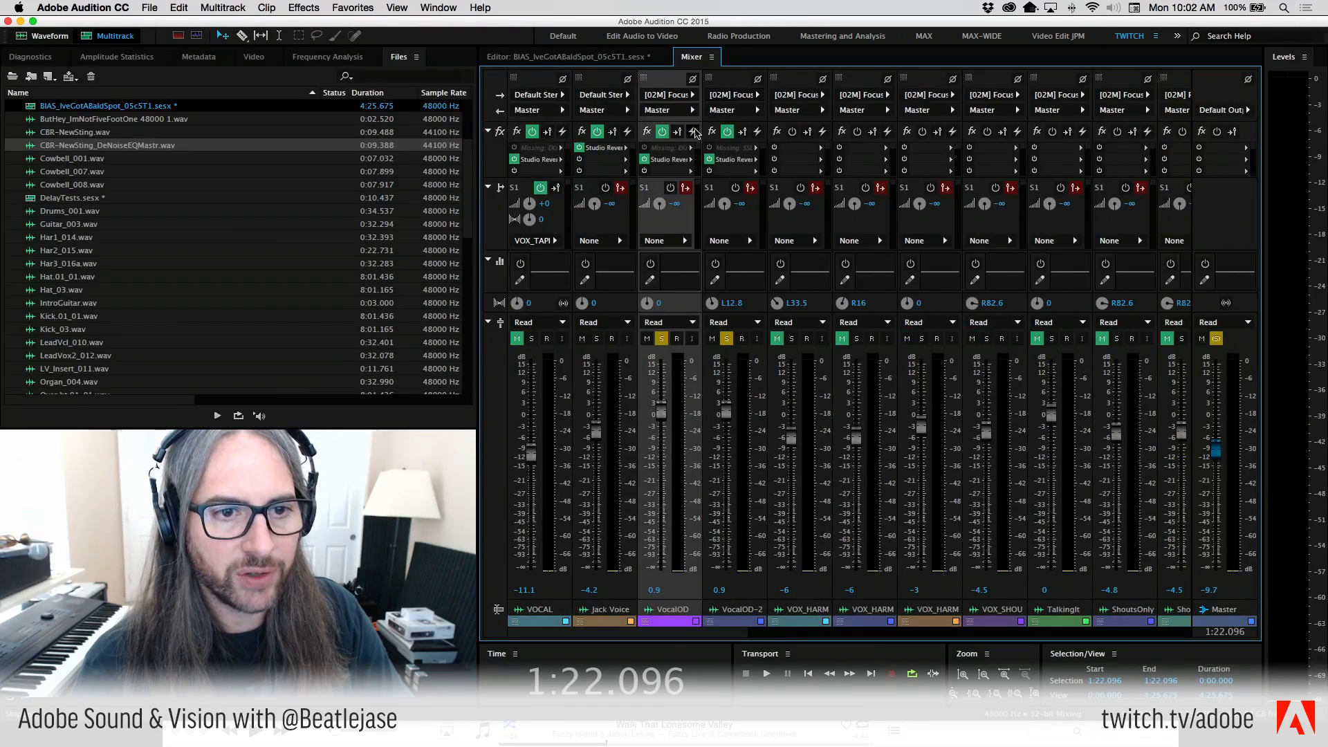
click(692, 148)
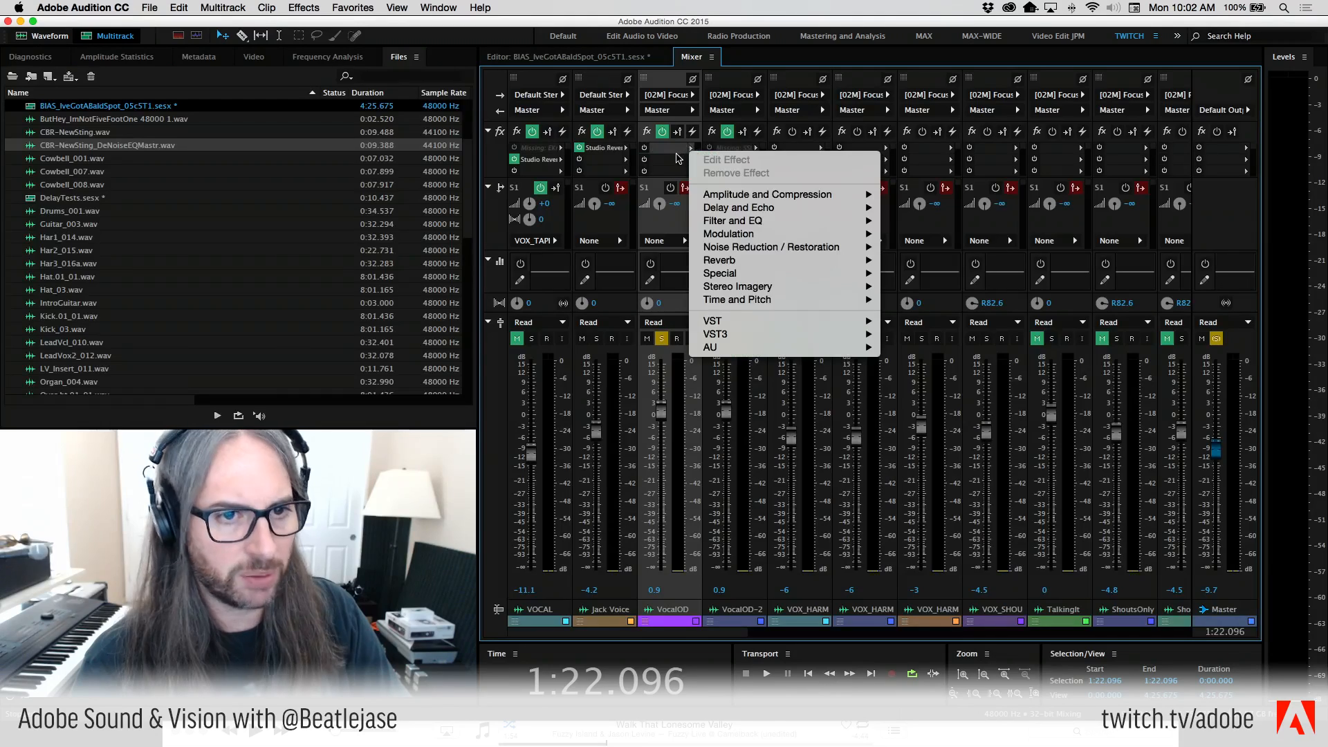
click(691, 150)
click(690, 150)
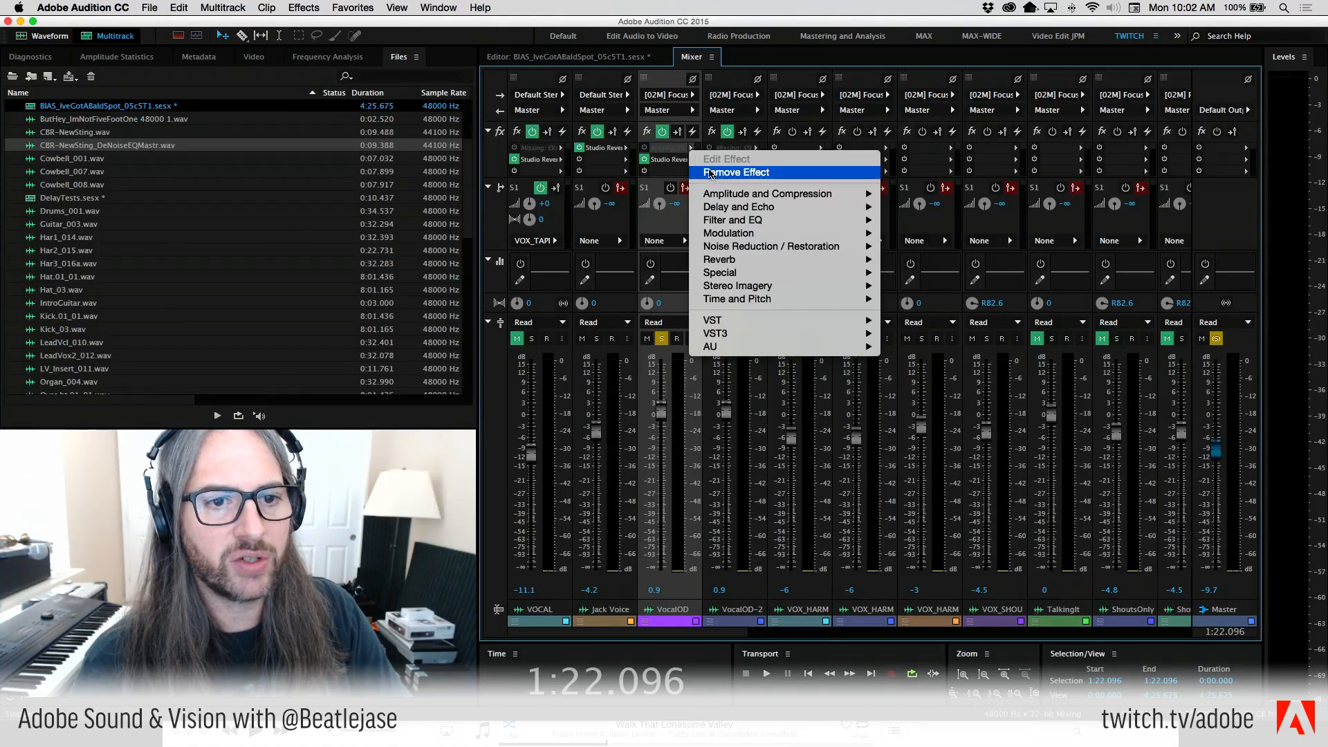
click(700, 173)
click(756, 149)
click(768, 172)
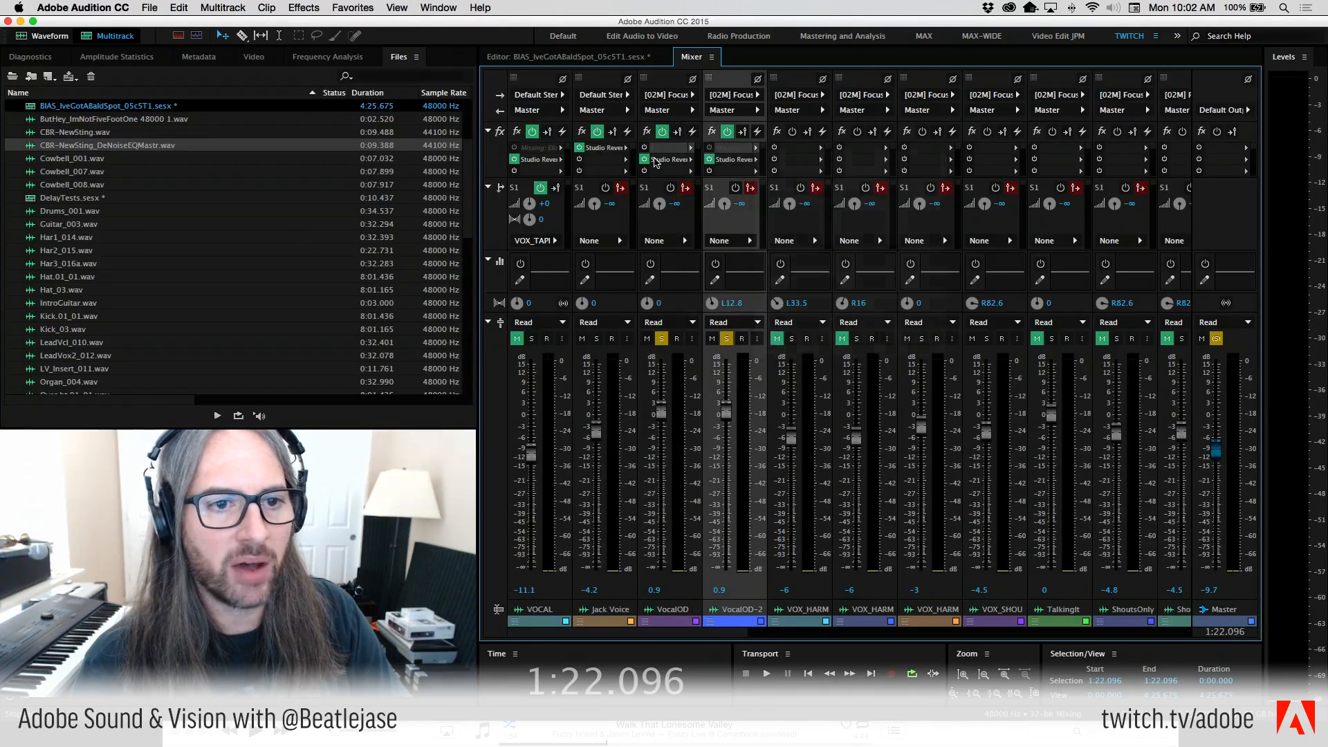
Add Convolution Reverb to VocalOD's first effect slot, look through its impulses, and move its window clear of the VocalOD channel.
click(691, 148)
mouse_move(749, 260)
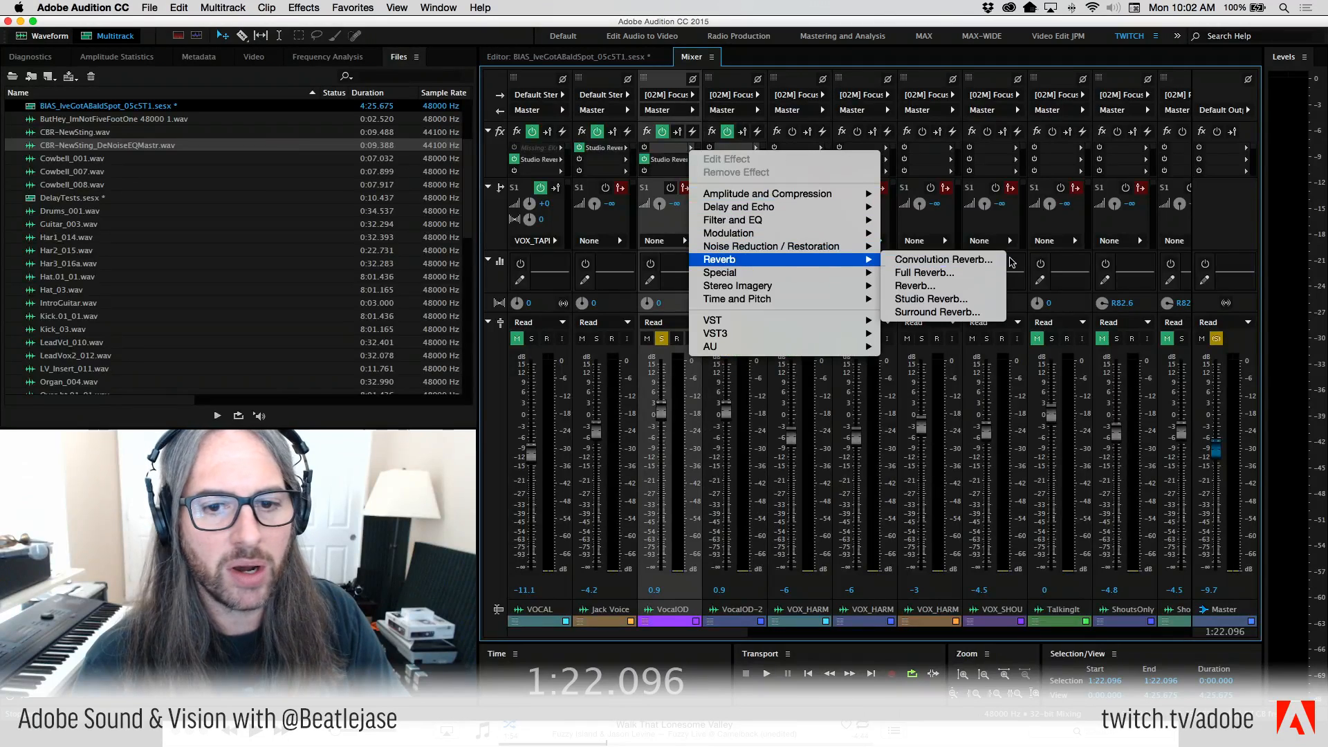
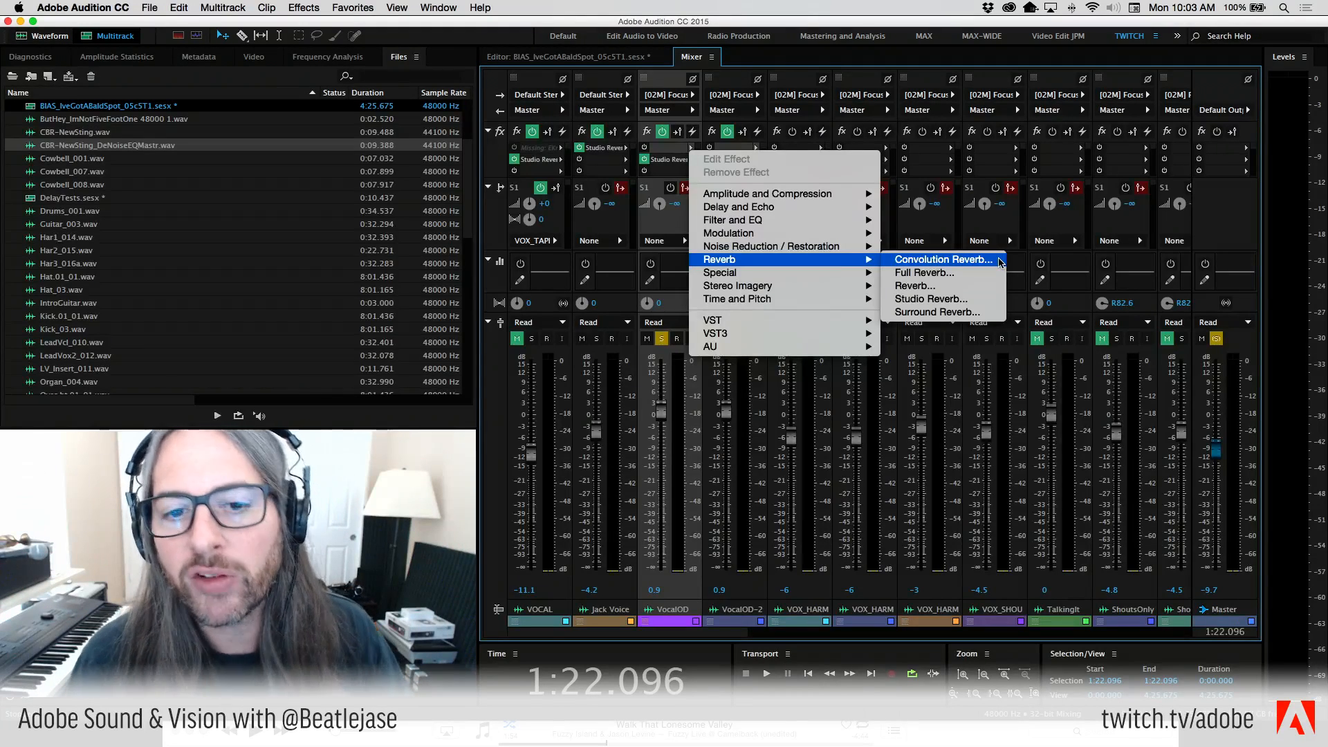
click(1000, 261)
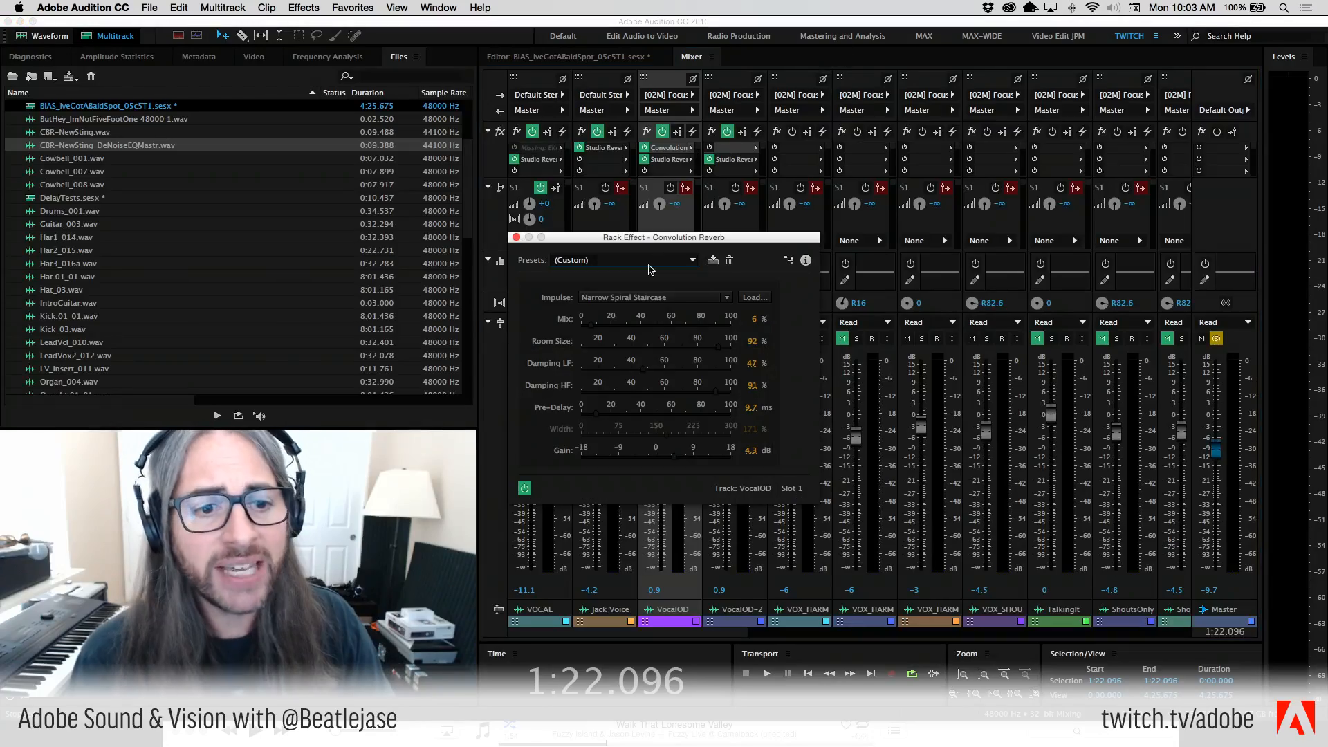
drag(657, 237, 944, 77)
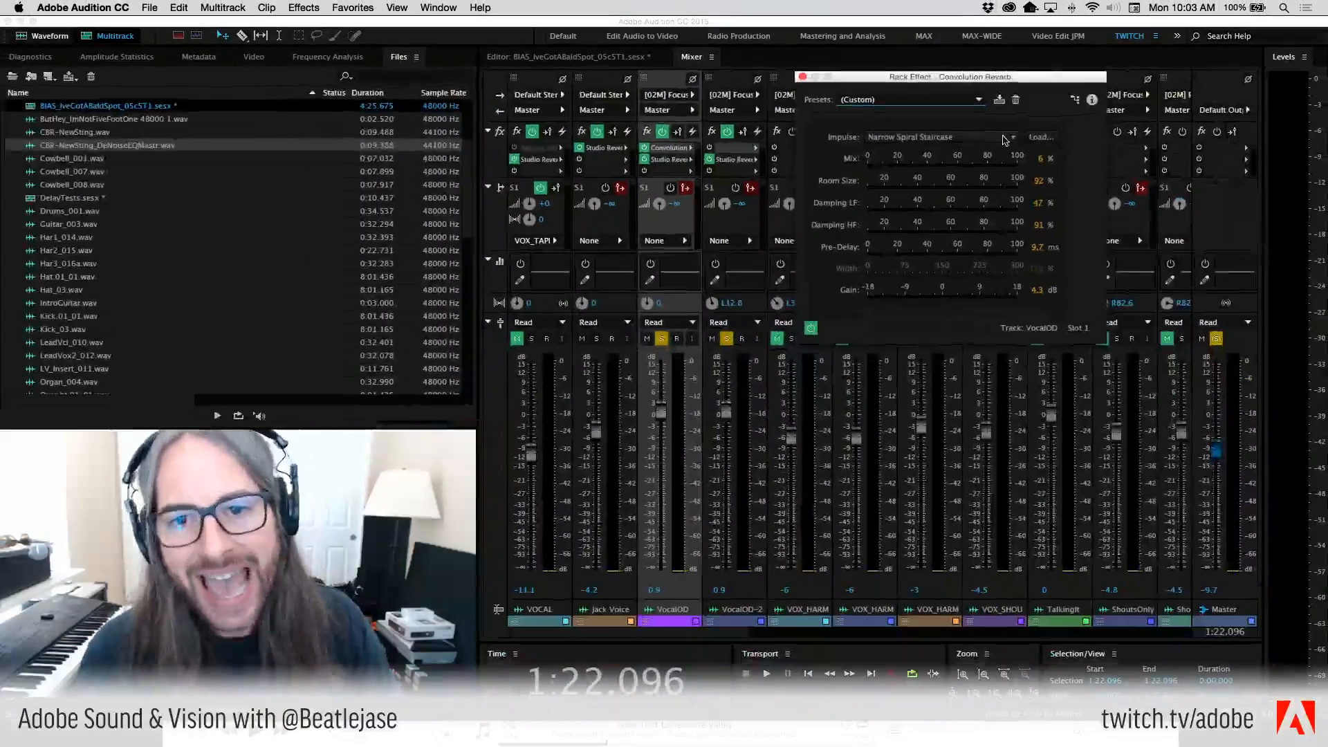
click(1002, 138)
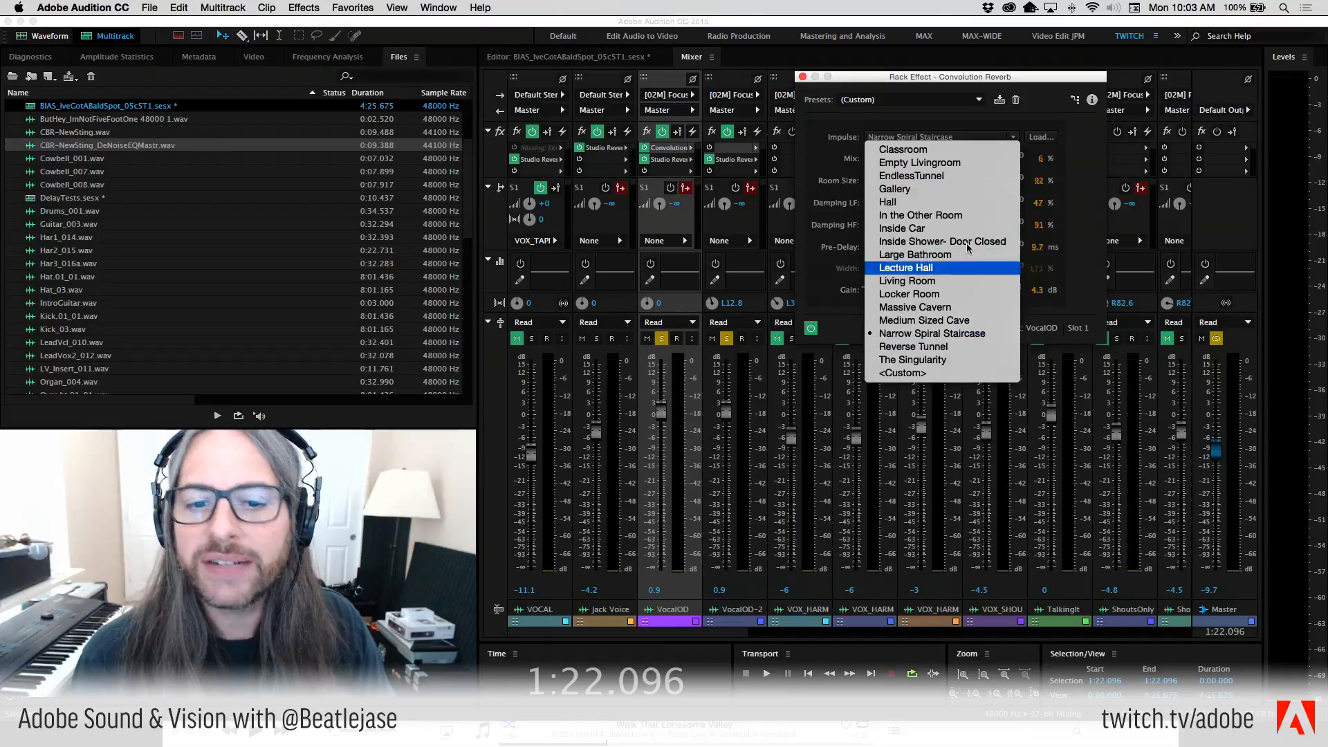
click(963, 81)
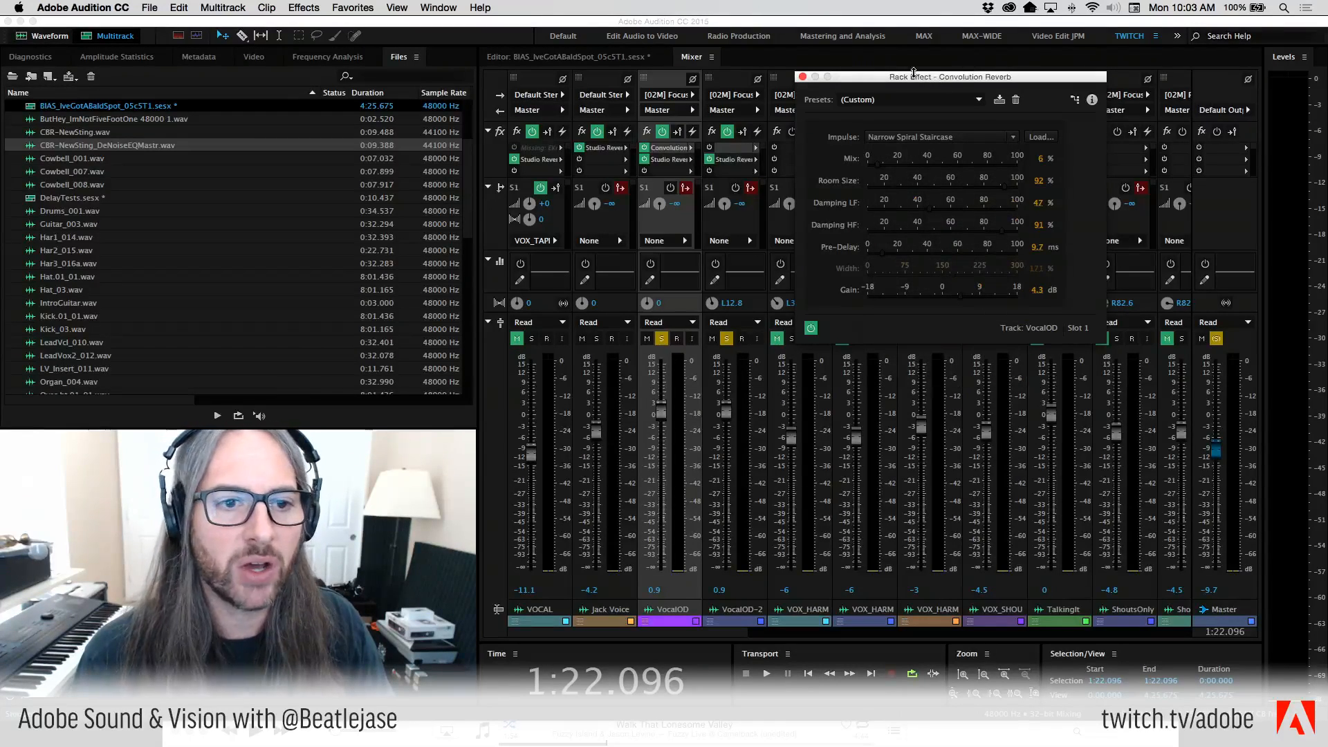
drag(913, 72, 983, 75)
Place the playhead at 1:16.317 in the session and raise the Master fader to -1.2 dB in the Mixer.
click(591, 17)
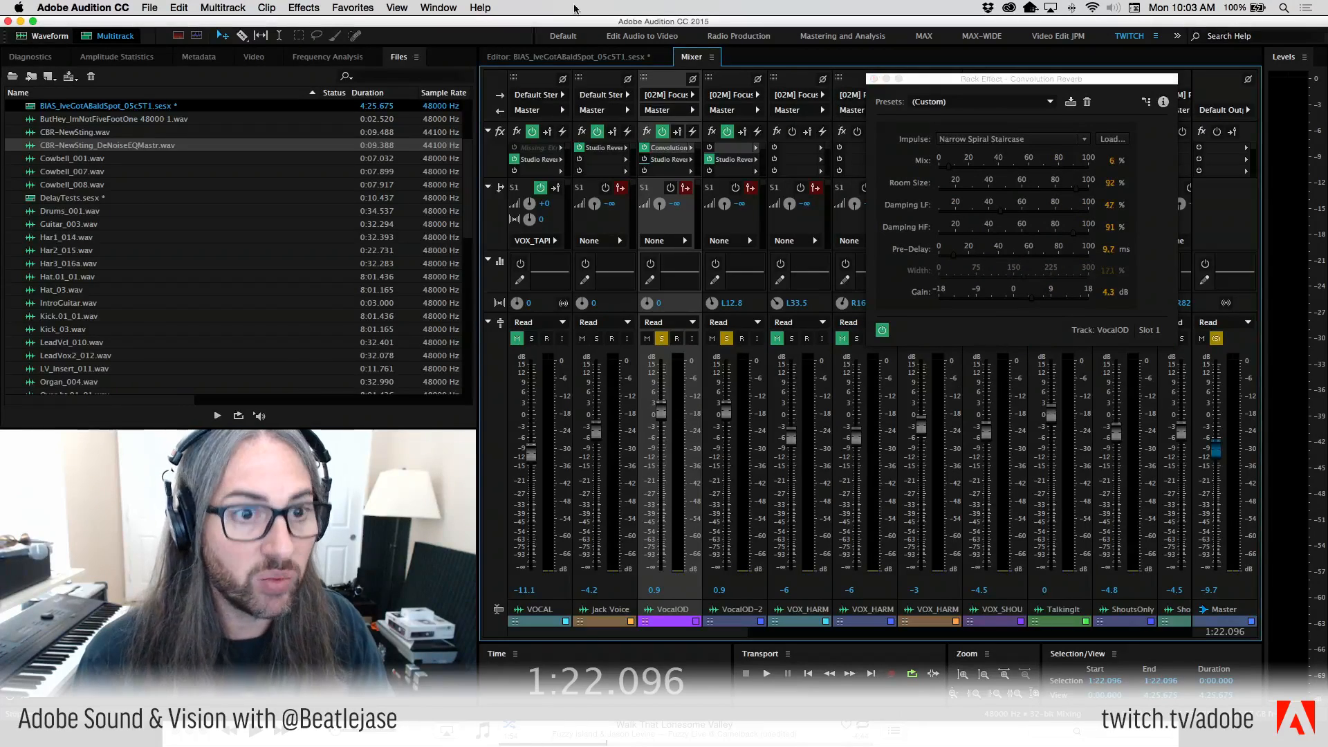
click(575, 58)
click(819, 115)
drag(819, 115, 810, 115)
click(692, 57)
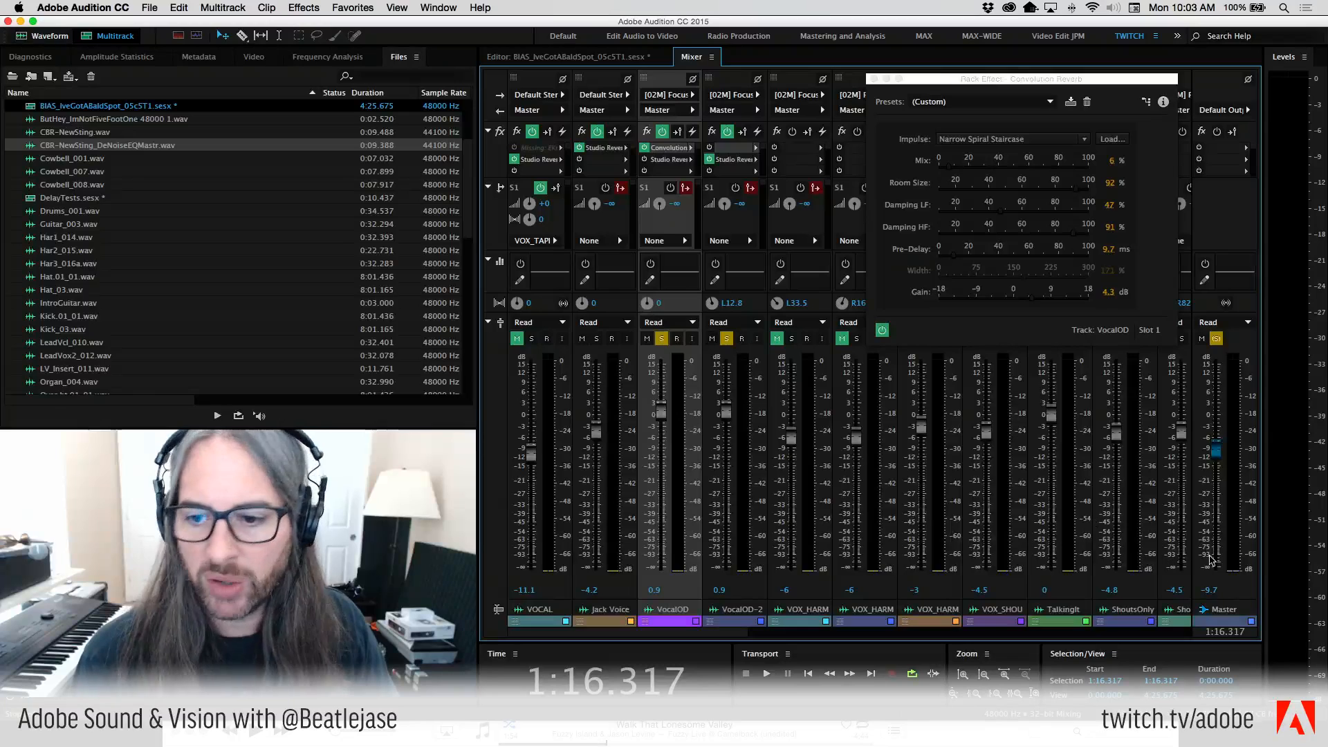
drag(1216, 451, 1211, 415)
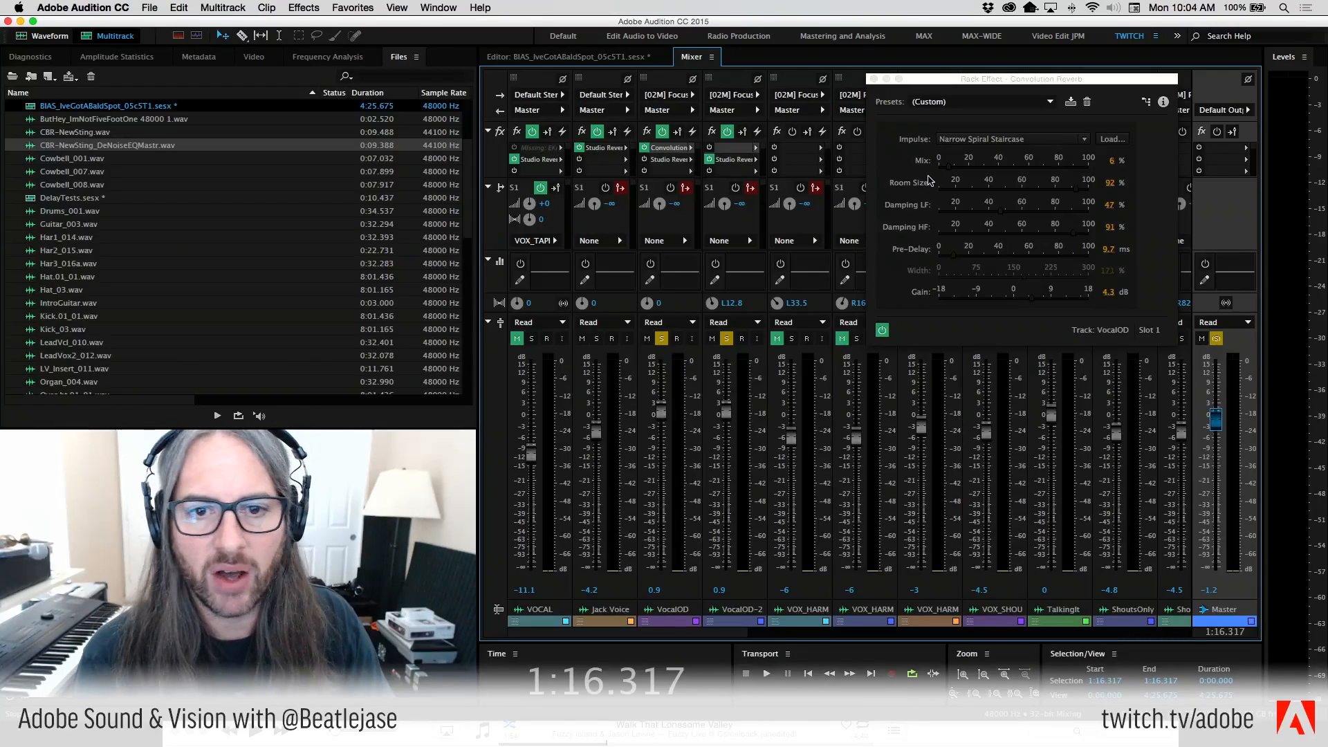
During playback from 1:16.317, leave only VocalOD soloed and raise the Convolution Reverb mix to 69%.
key(space)
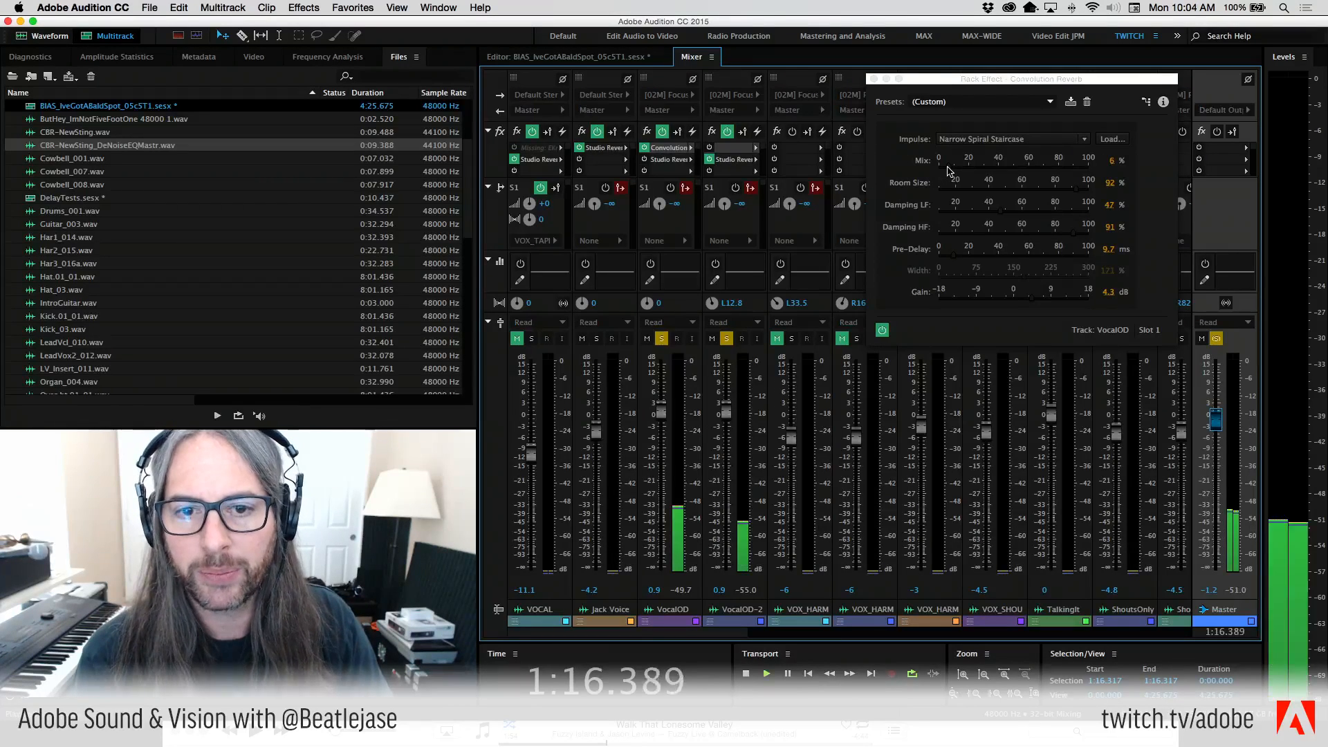
click(949, 167)
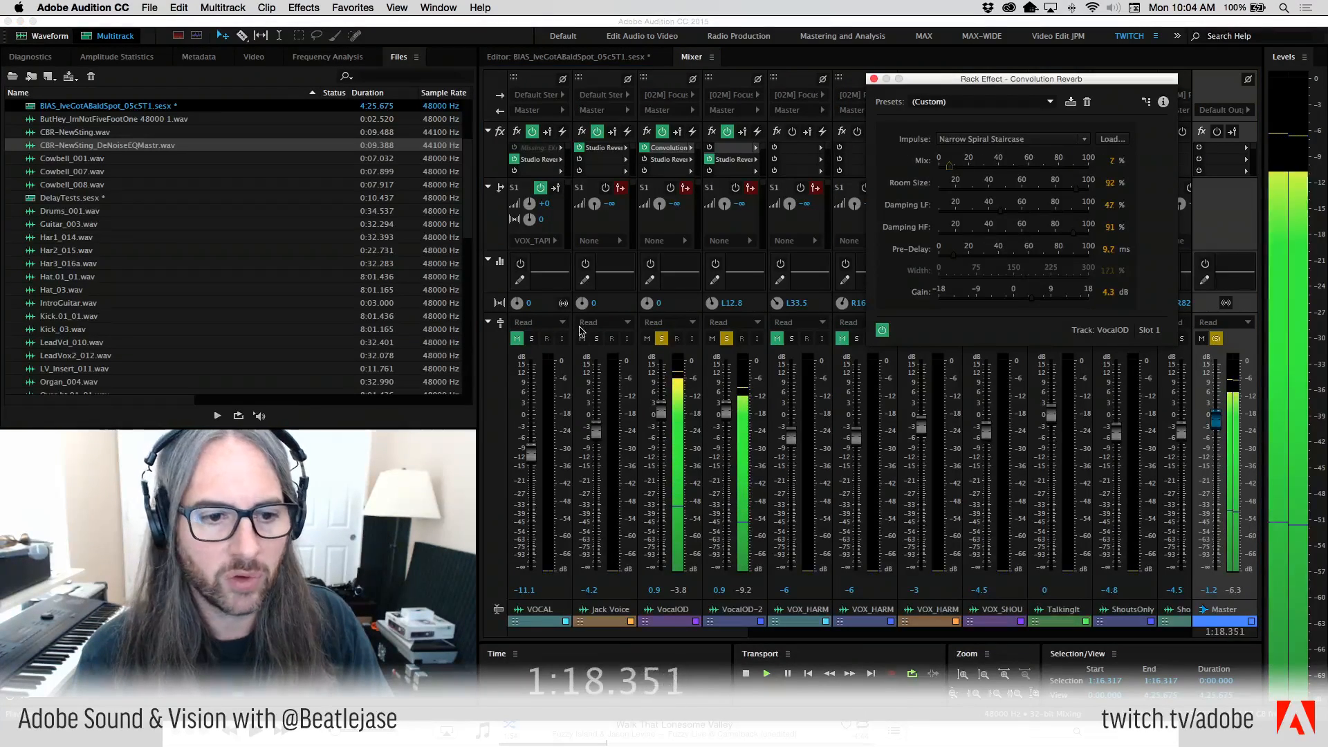
super+click(662, 339)
drag(949, 164, 1044, 170)
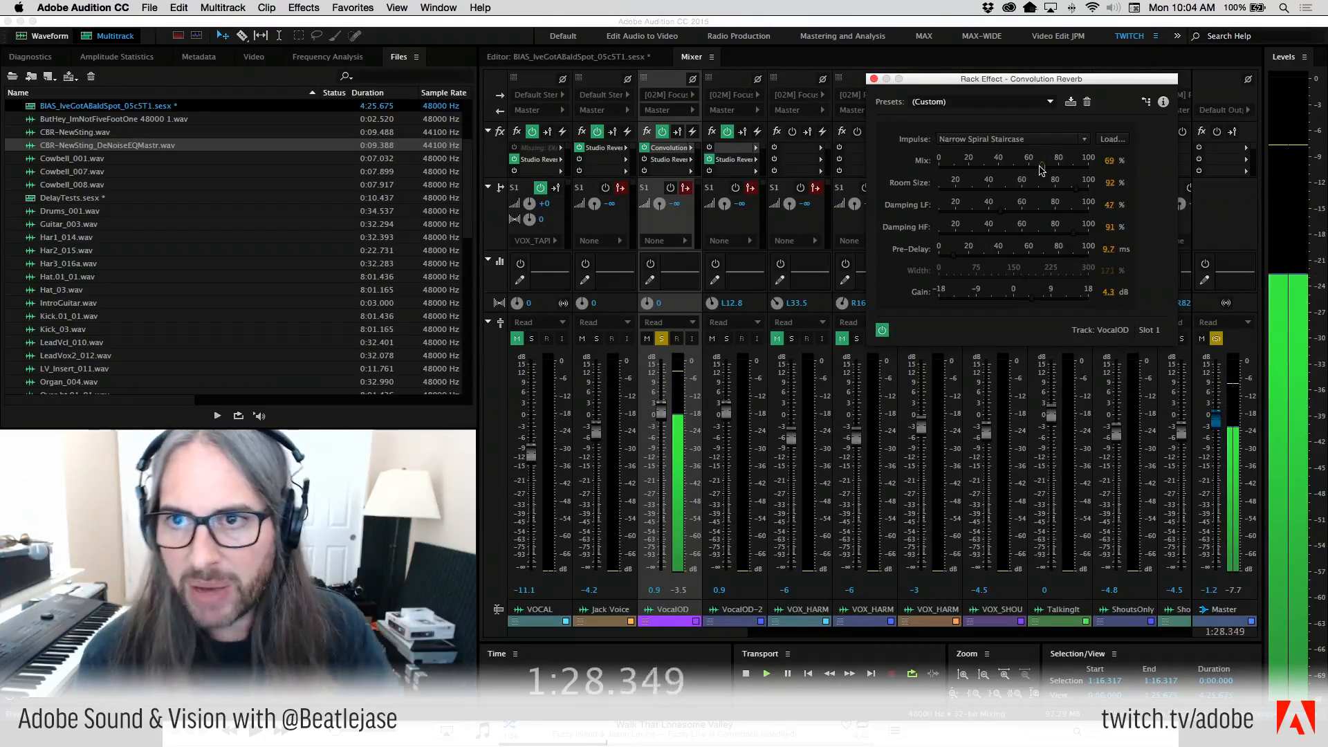
key(space)
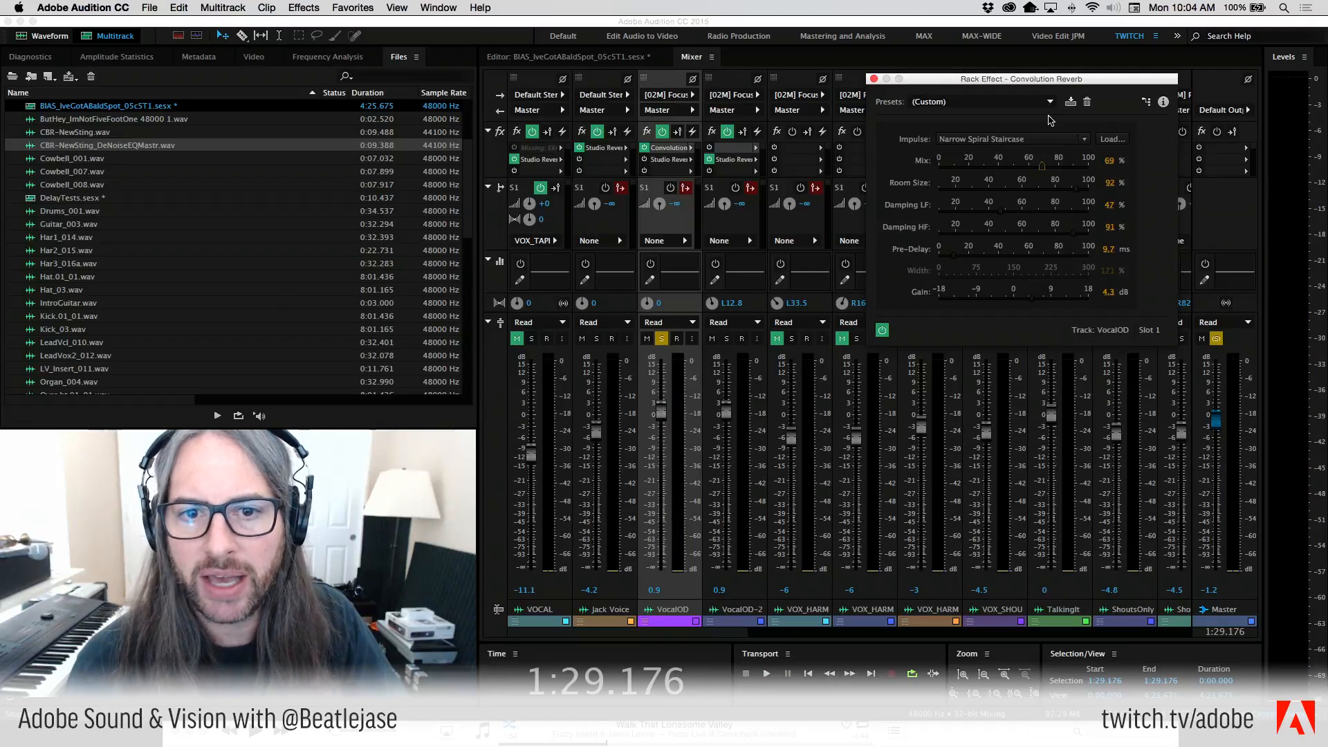
Change the Convolution Reverb impulse to Hall.
click(1083, 139)
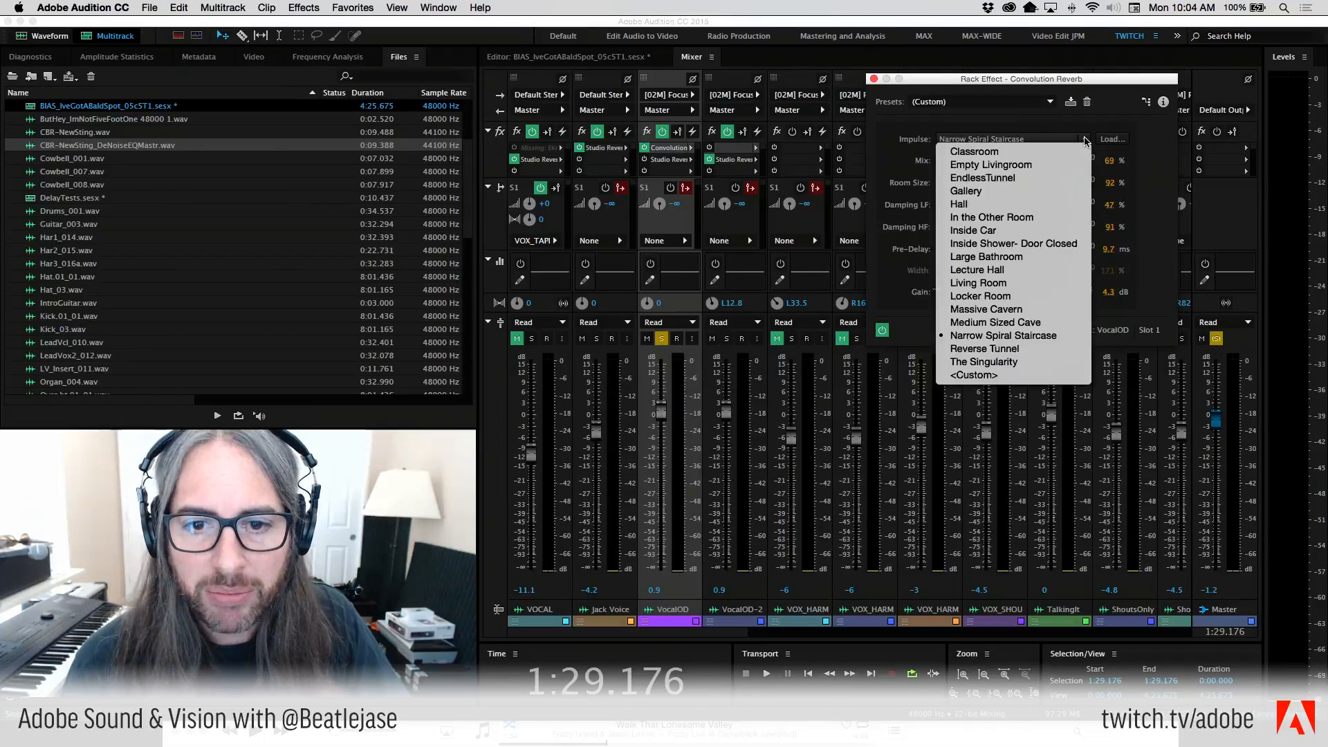
click(983, 204)
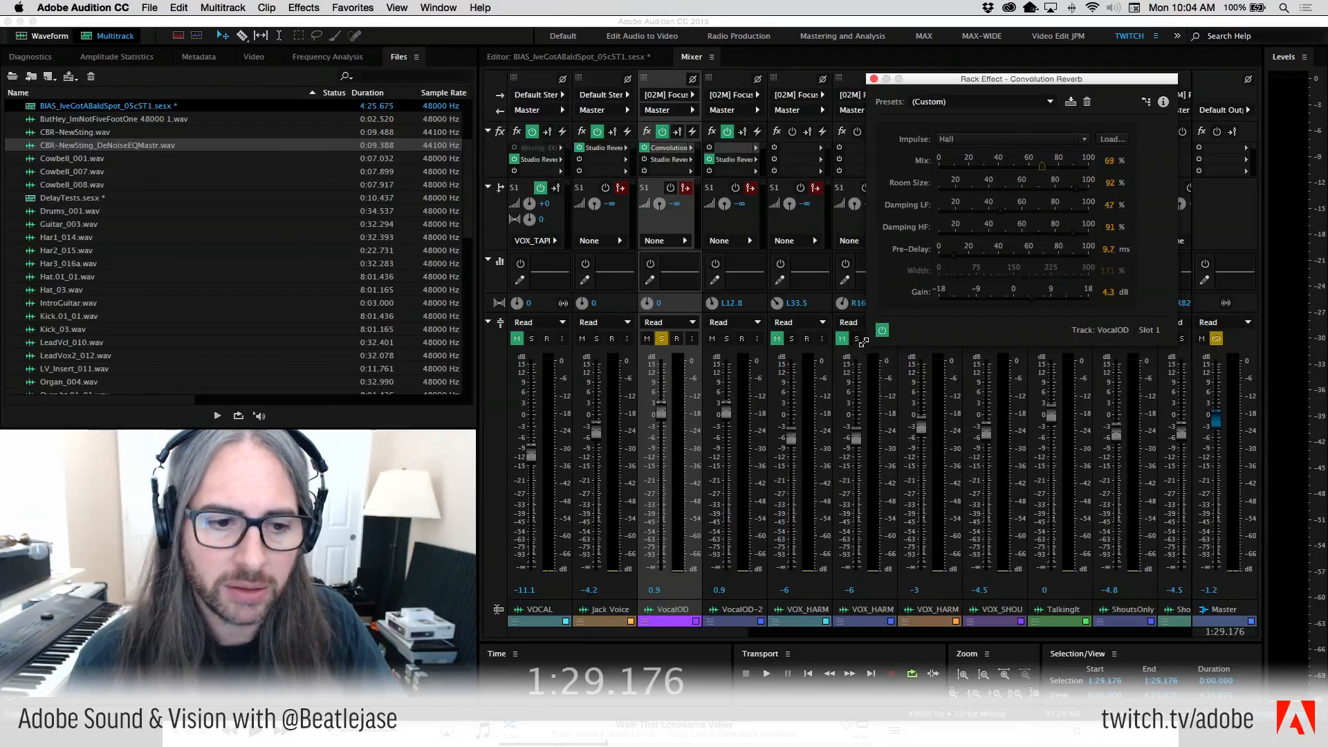
Play VocalOD from 1:29.176 to hear the Hall impulse, stop playback, and raise the Master fader to 3.9 dB.
key(space)
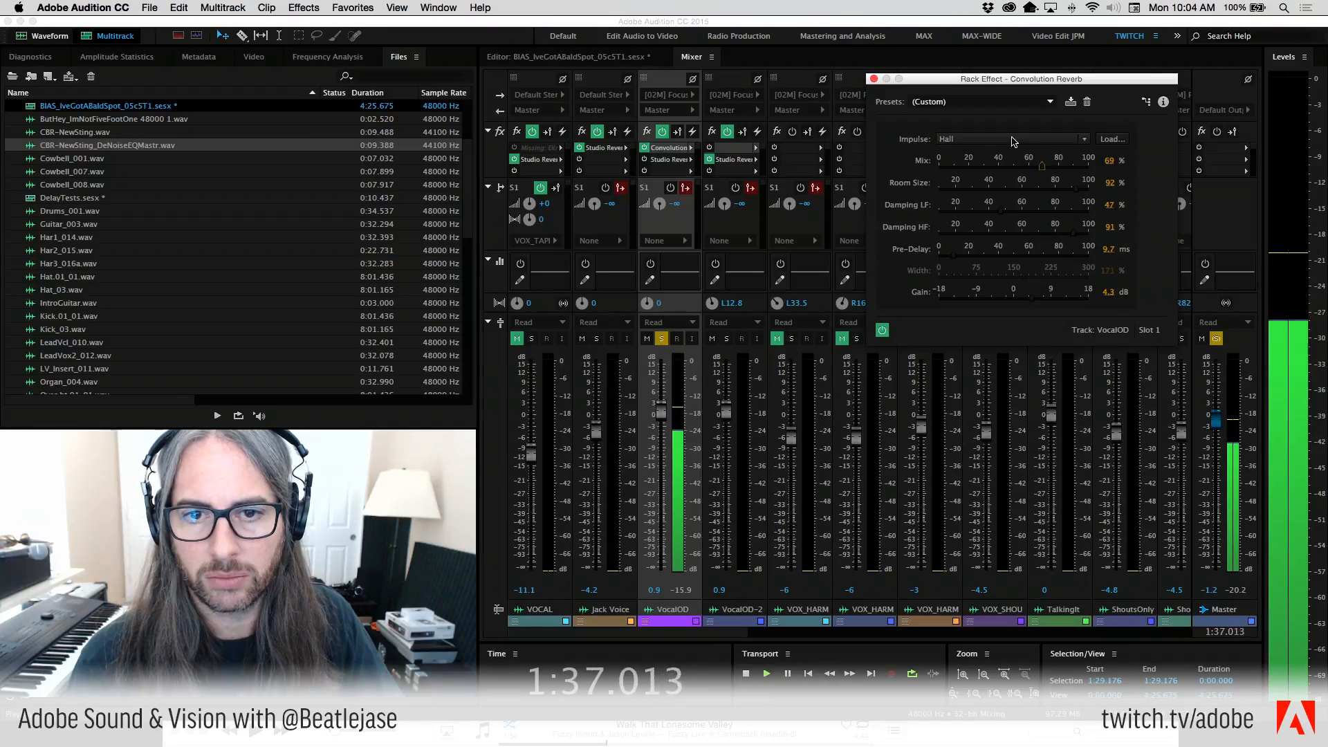
key(space)
drag(1218, 430, 1162, 382)
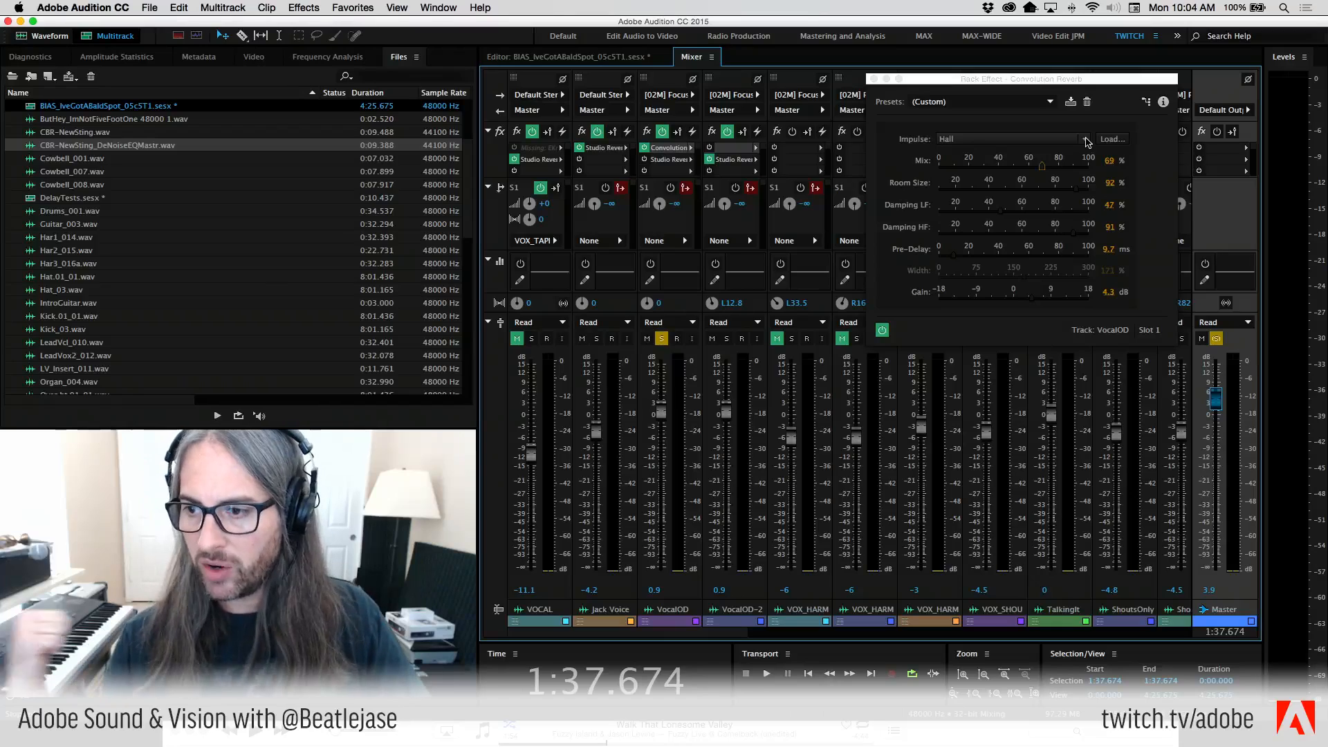
Change the Convolution Reverb impulse to Locker Room and play the session from 1:37.674 to hear it.
click(1086, 139)
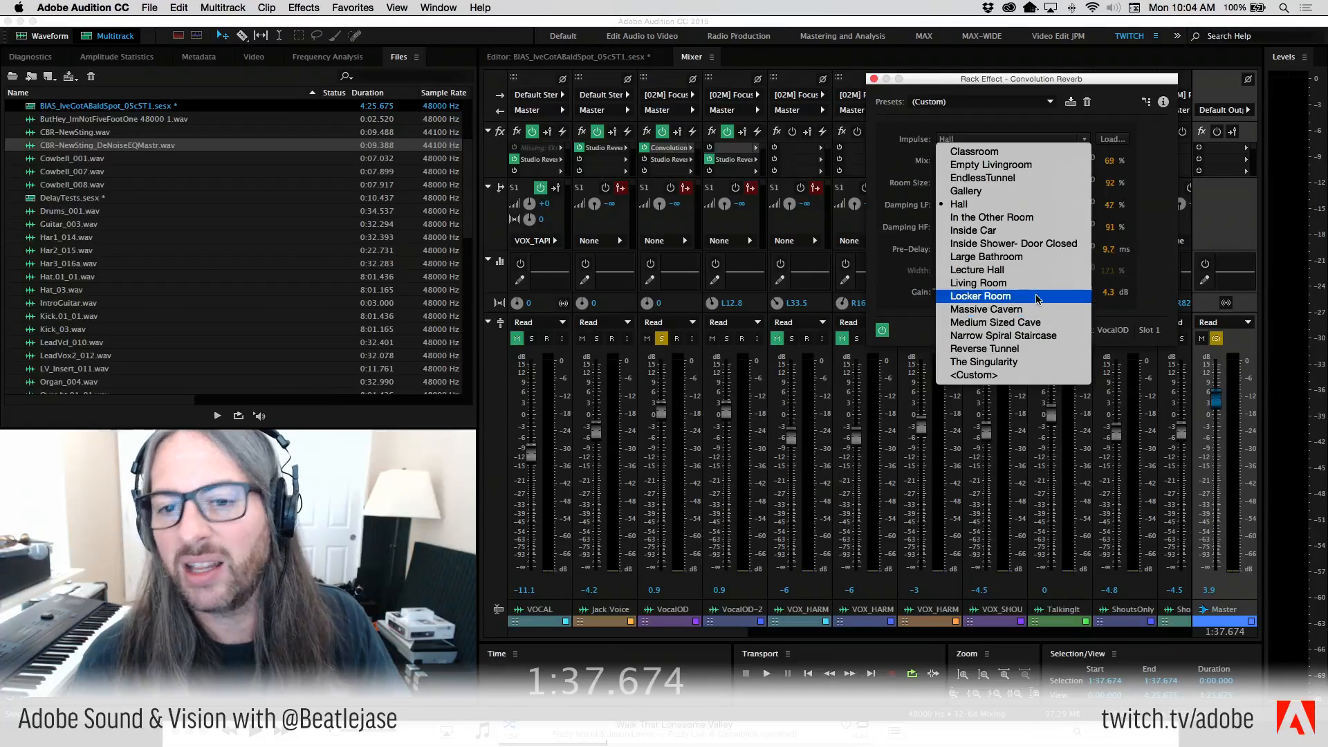
click(1043, 296)
key(space)
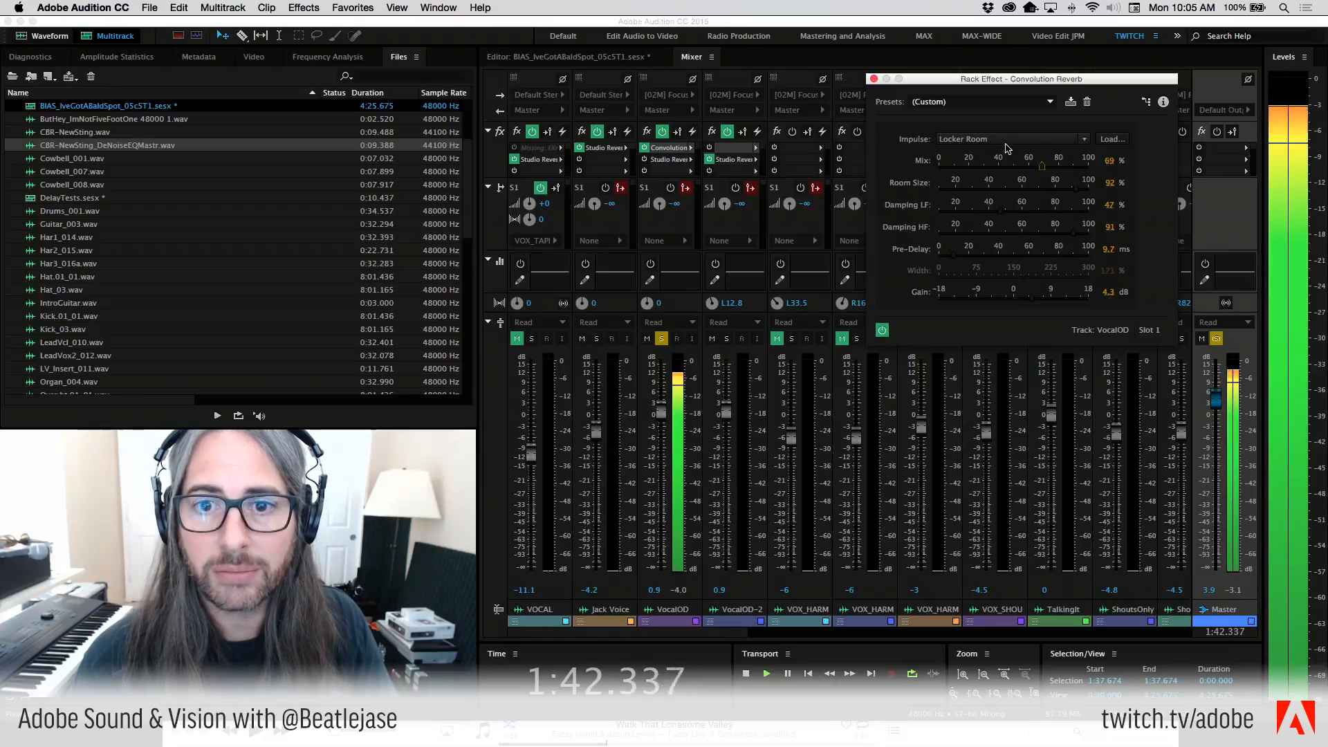
key(space)
Change the Convolution Reverb impulse to Inside Car, play the session briefly, and reset the clip indicators in the Levels meter.
click(1085, 141)
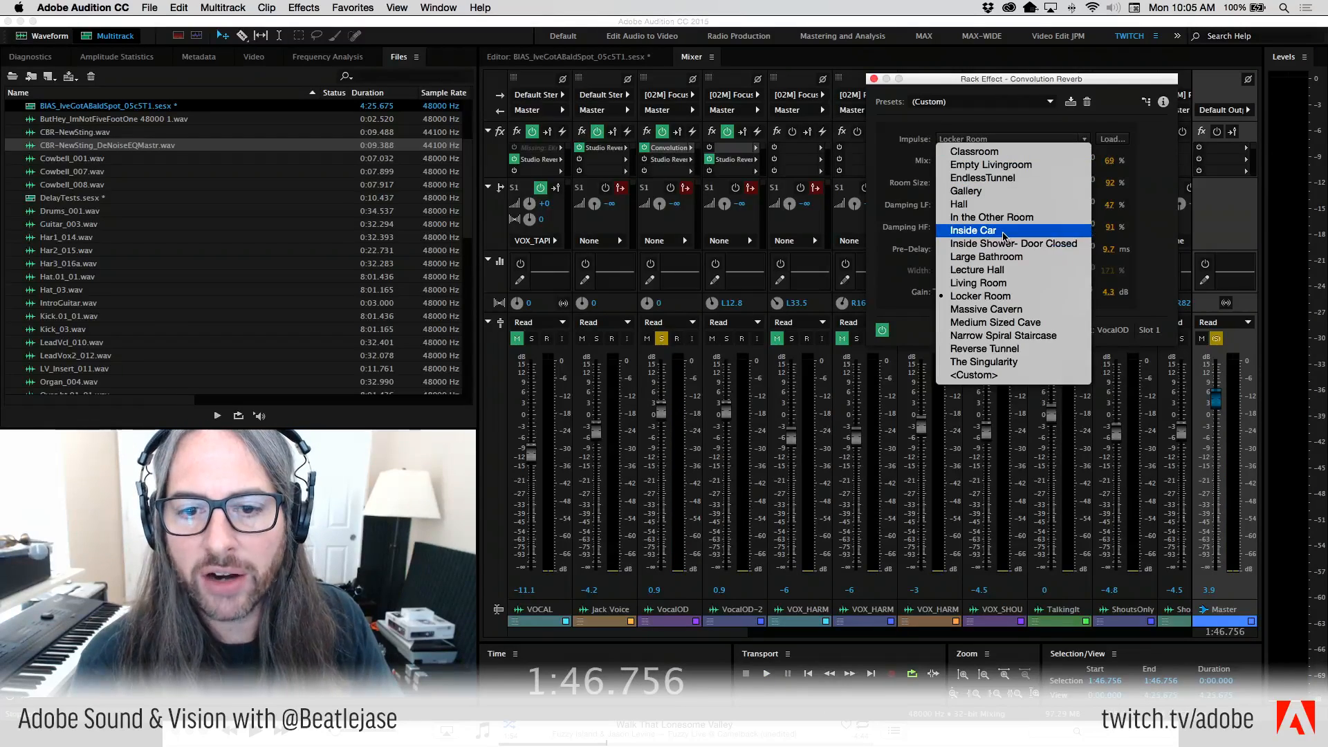
click(1002, 232)
key(space)
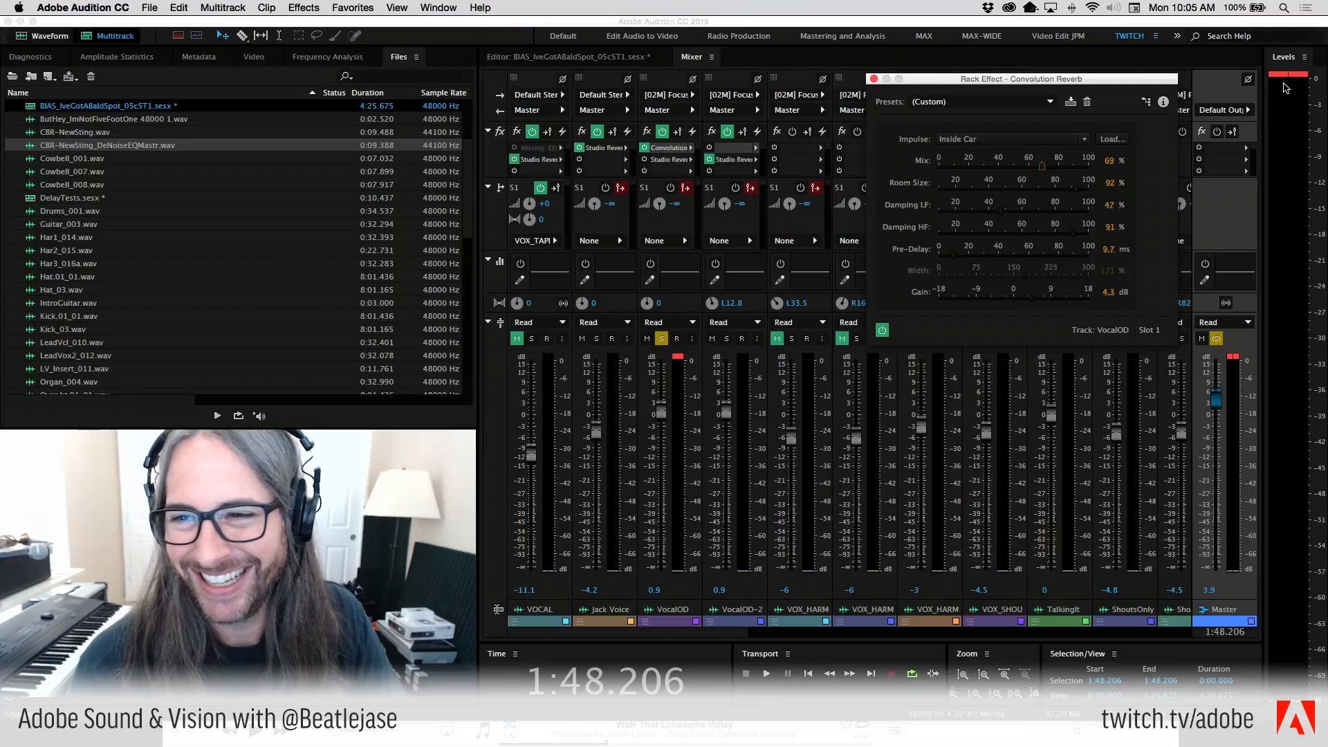
click(1285, 88)
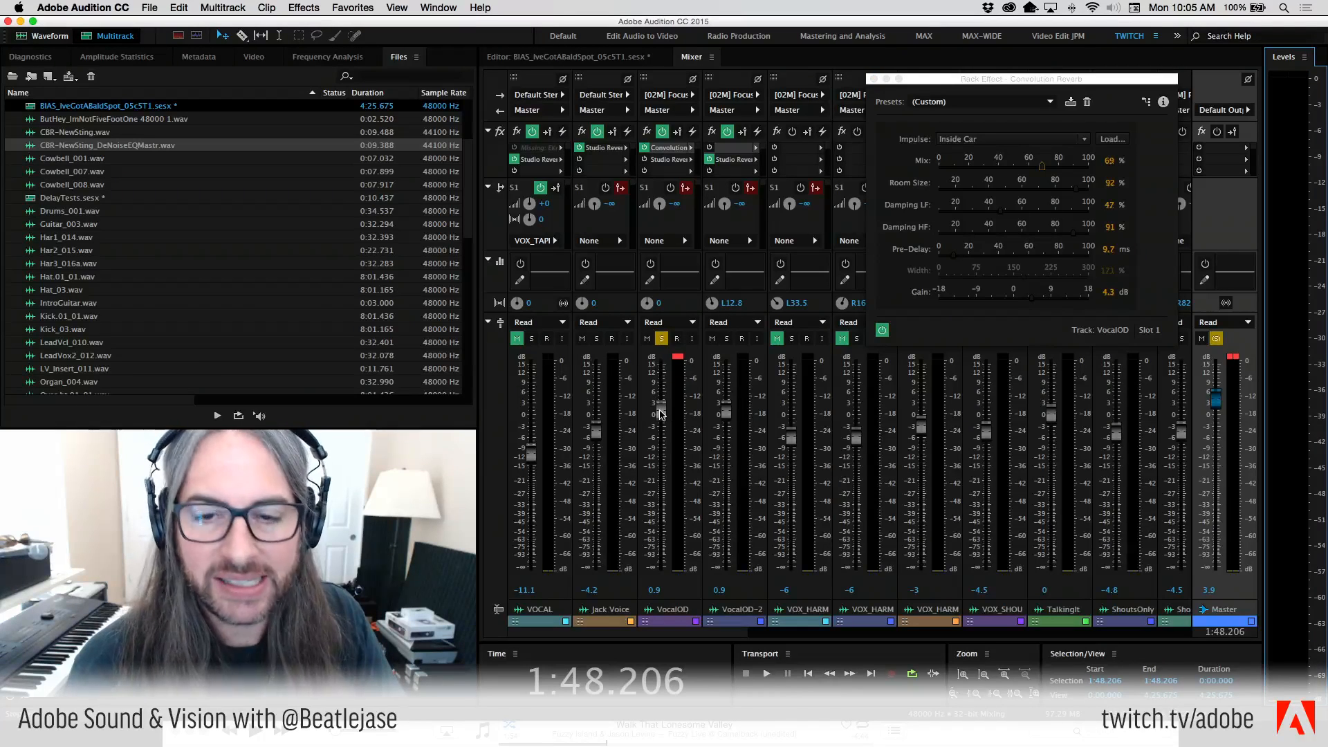
click(999, 139)
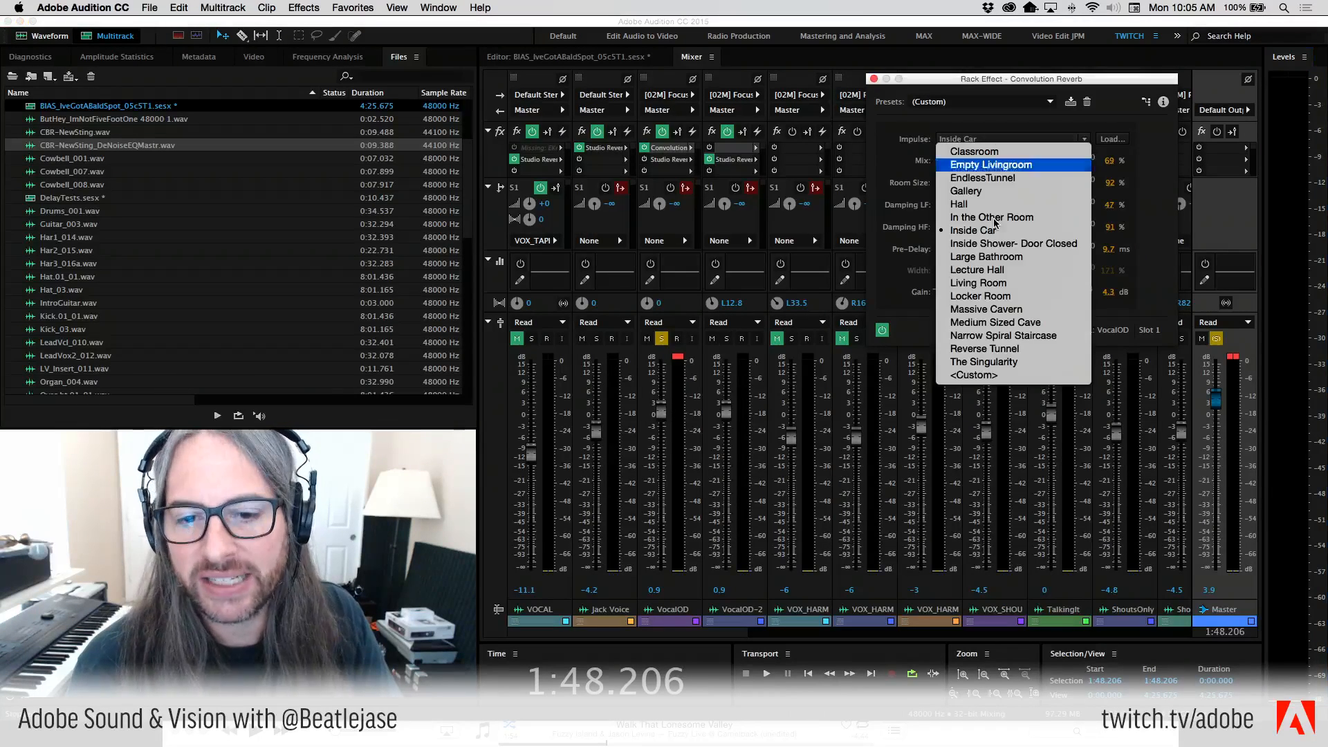
click(1019, 89)
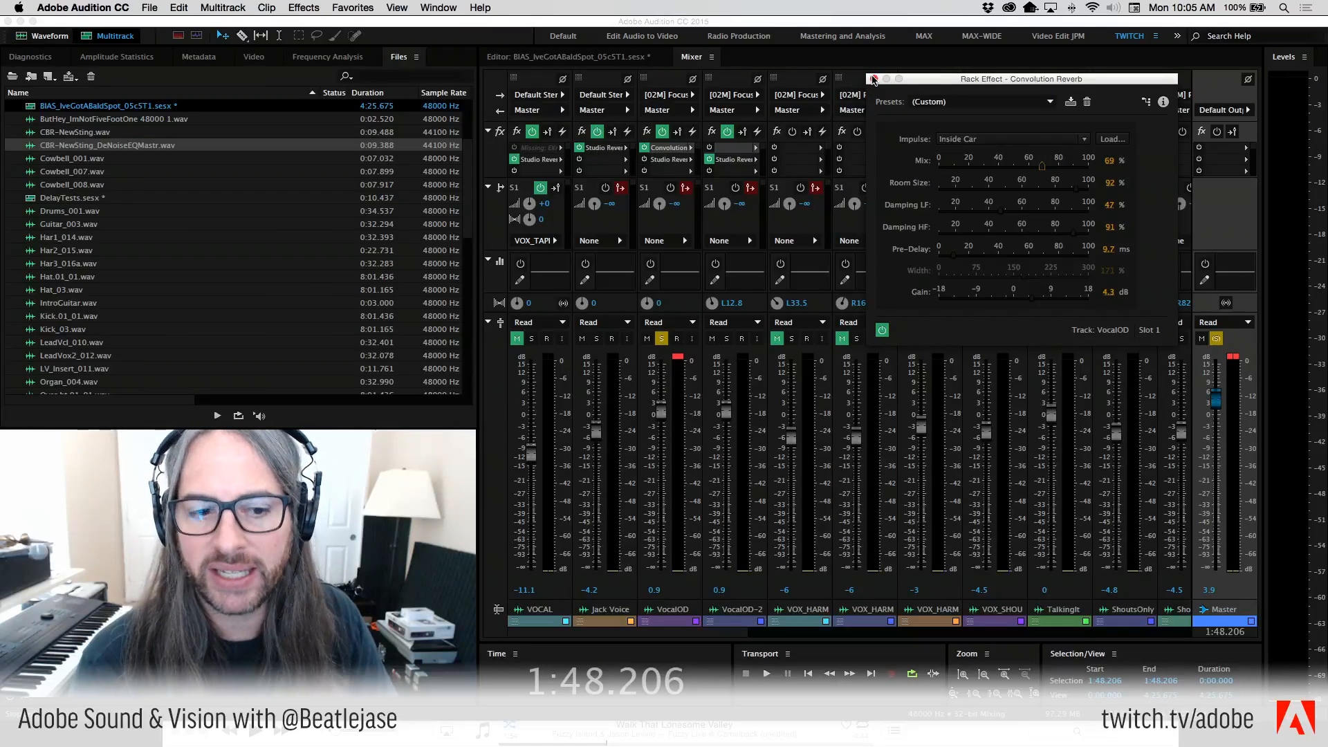
Replace the Convolution Reverb in VocalOD's first effect slot with Studio Reverb and look through its presets.
click(873, 79)
click(690, 147)
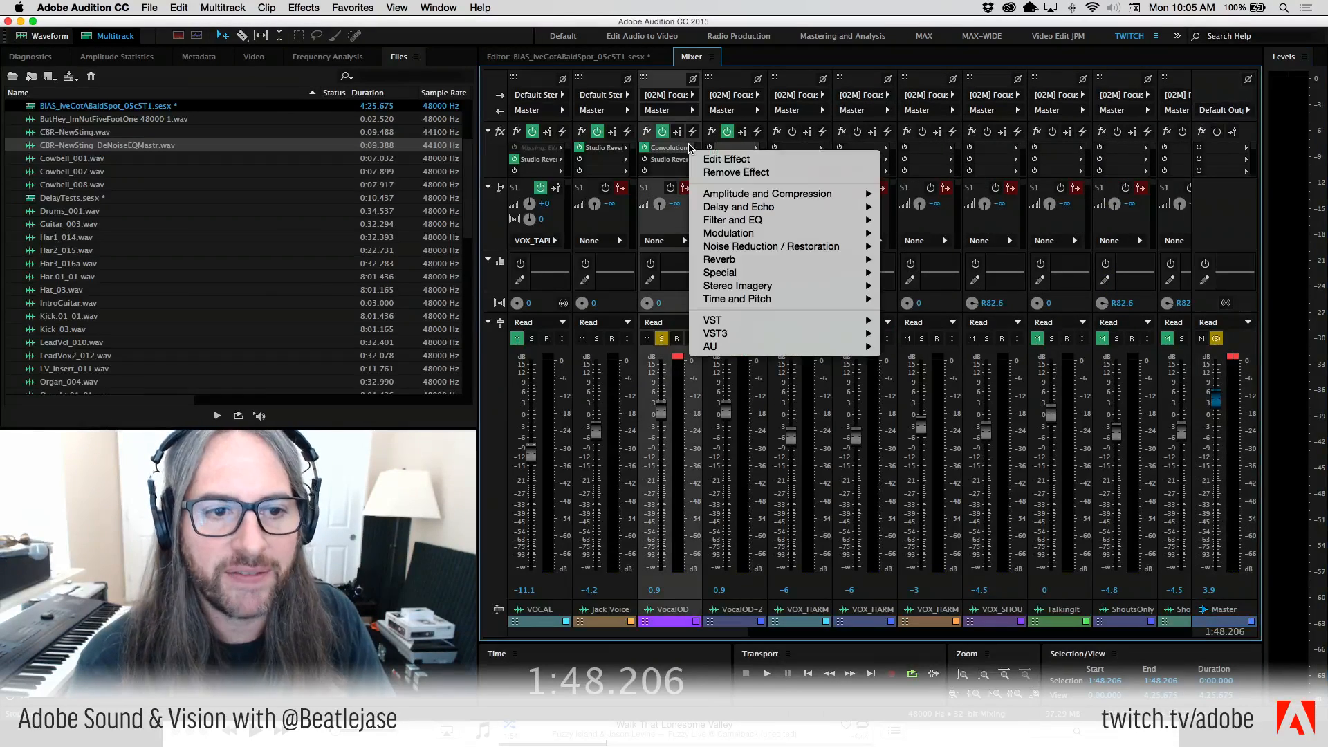
click(603, 272)
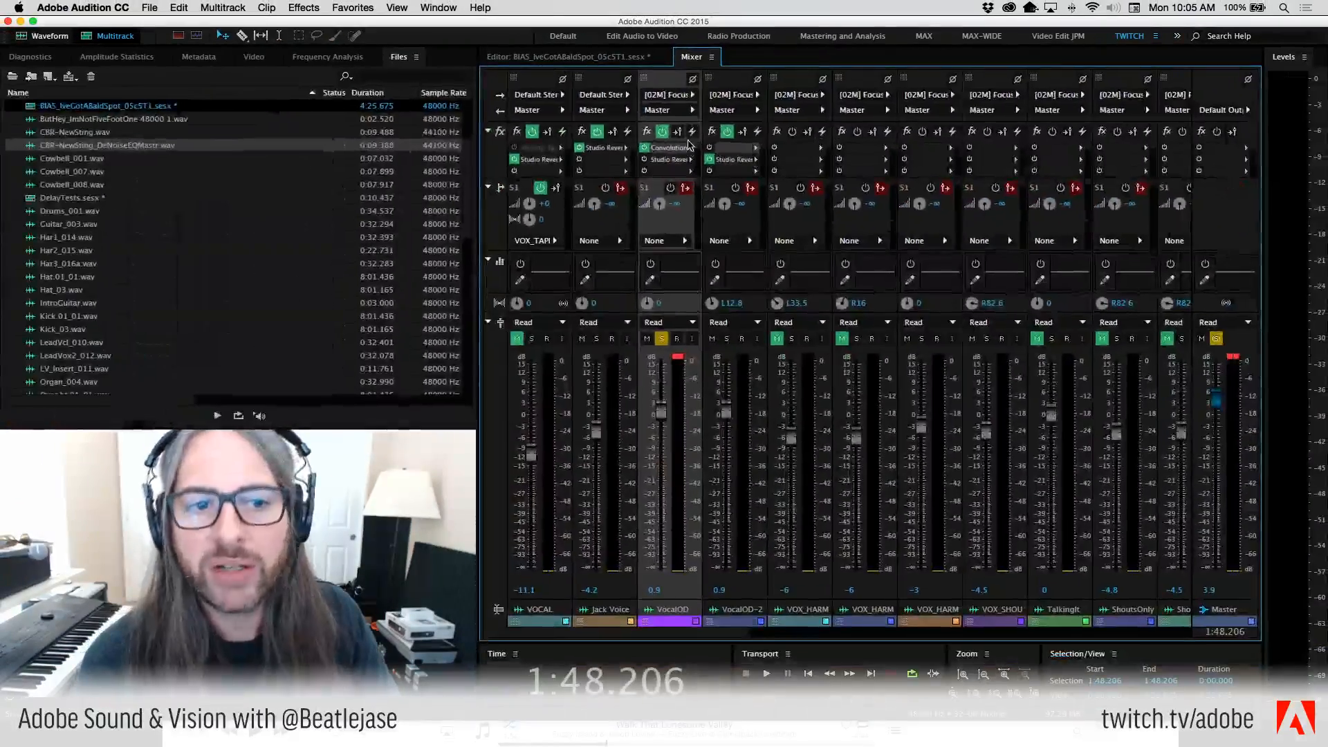
click(688, 150)
mouse_move(757, 261)
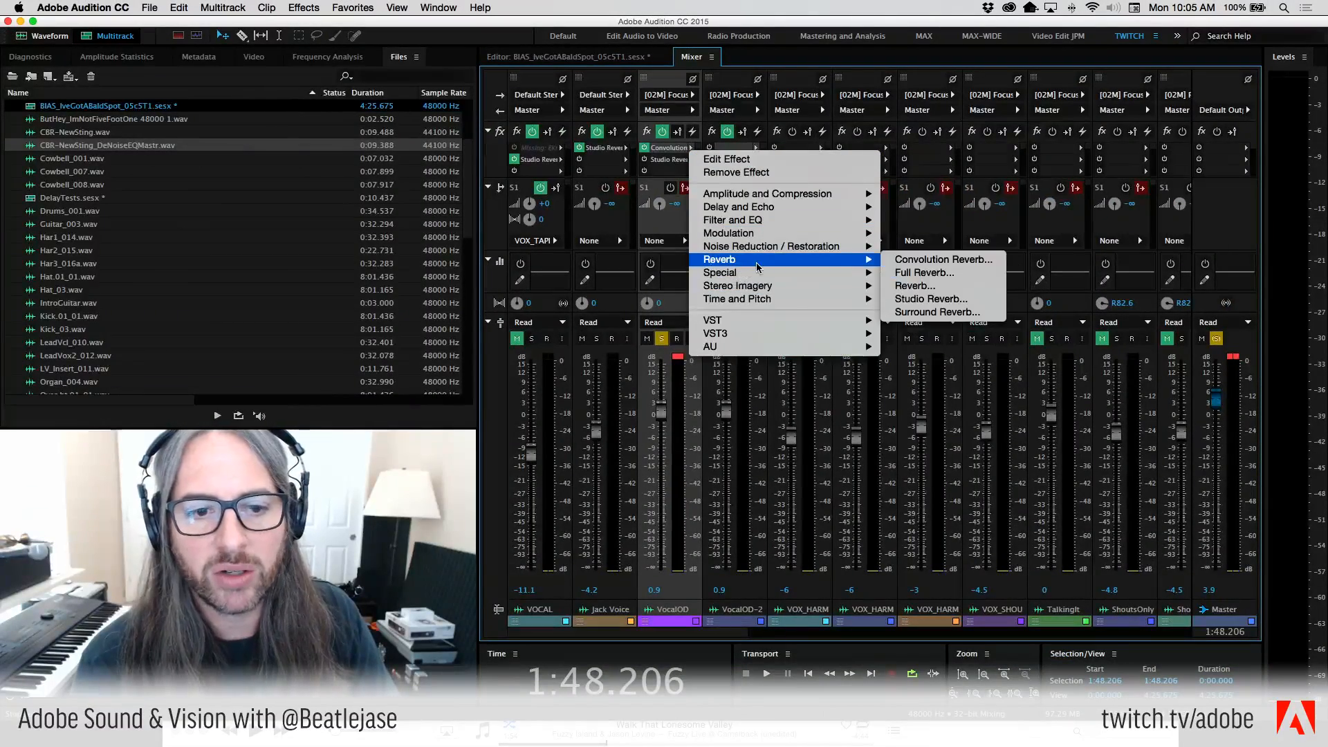
click(967, 298)
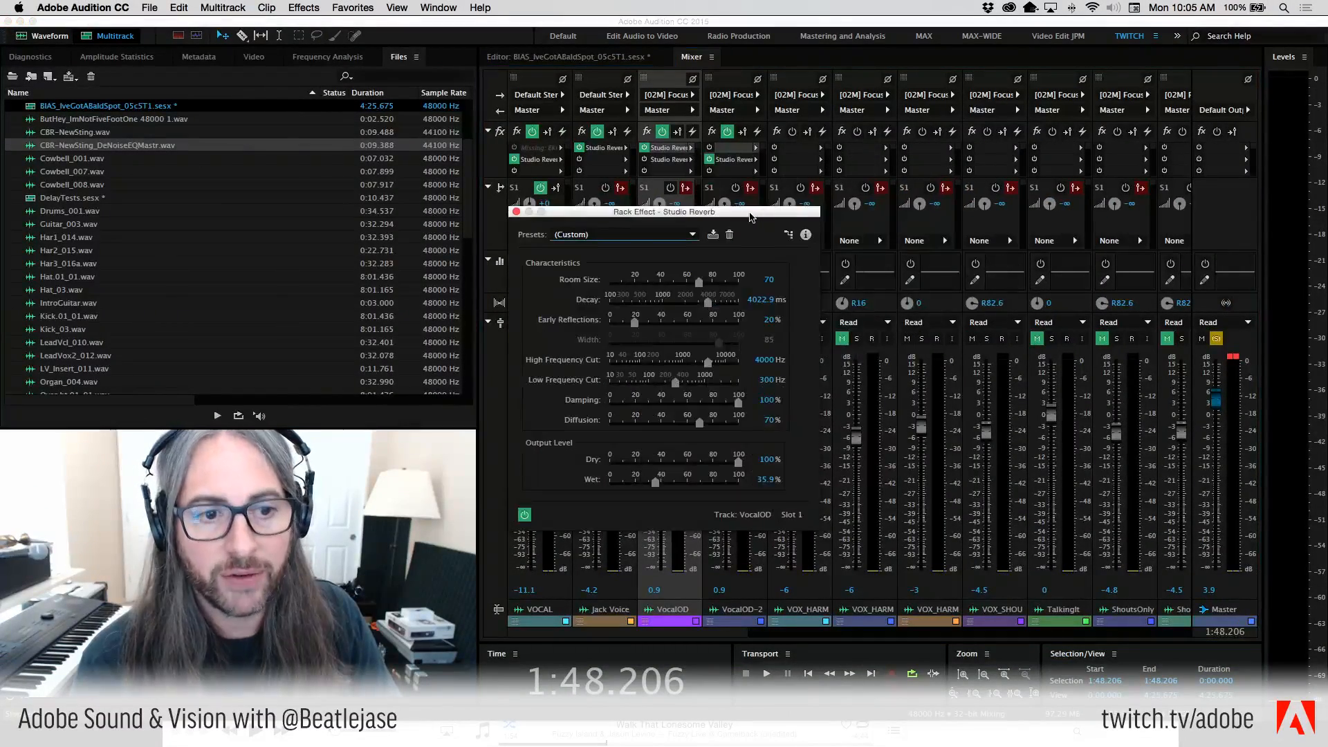
click(895, 132)
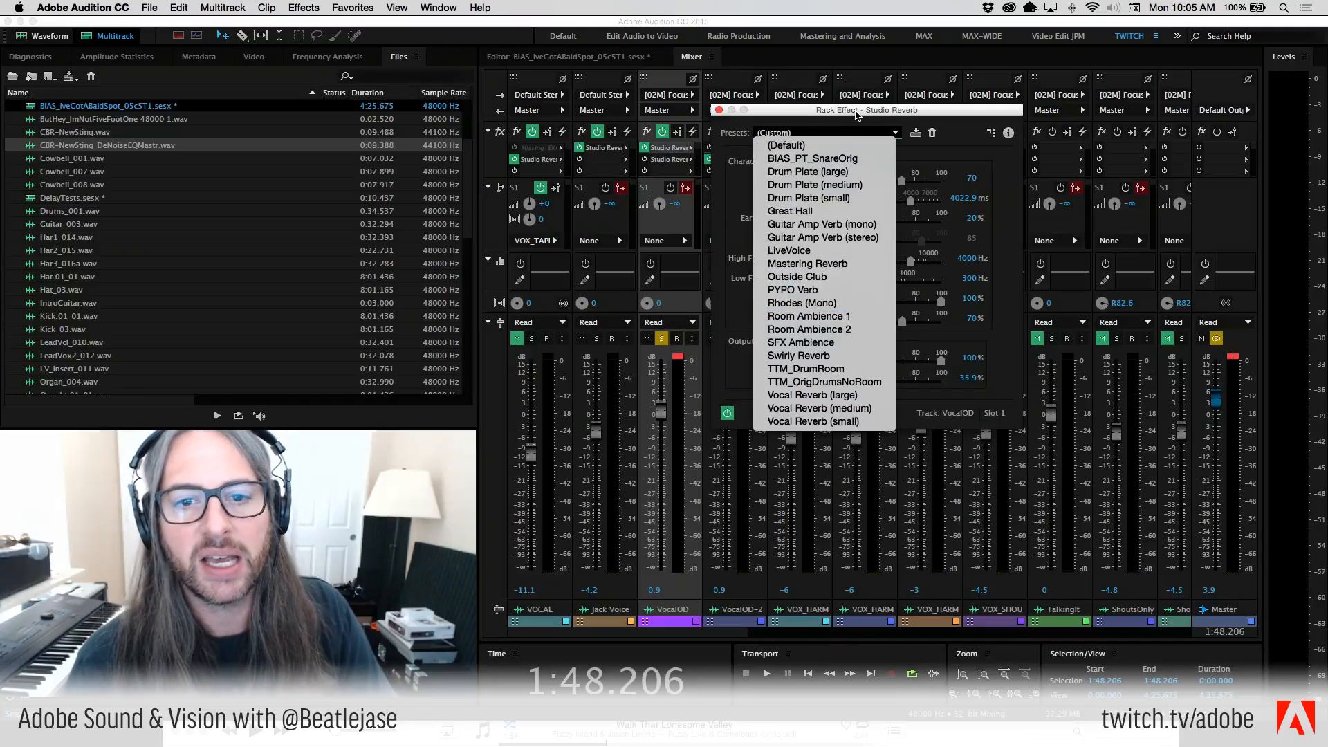
click(854, 118)
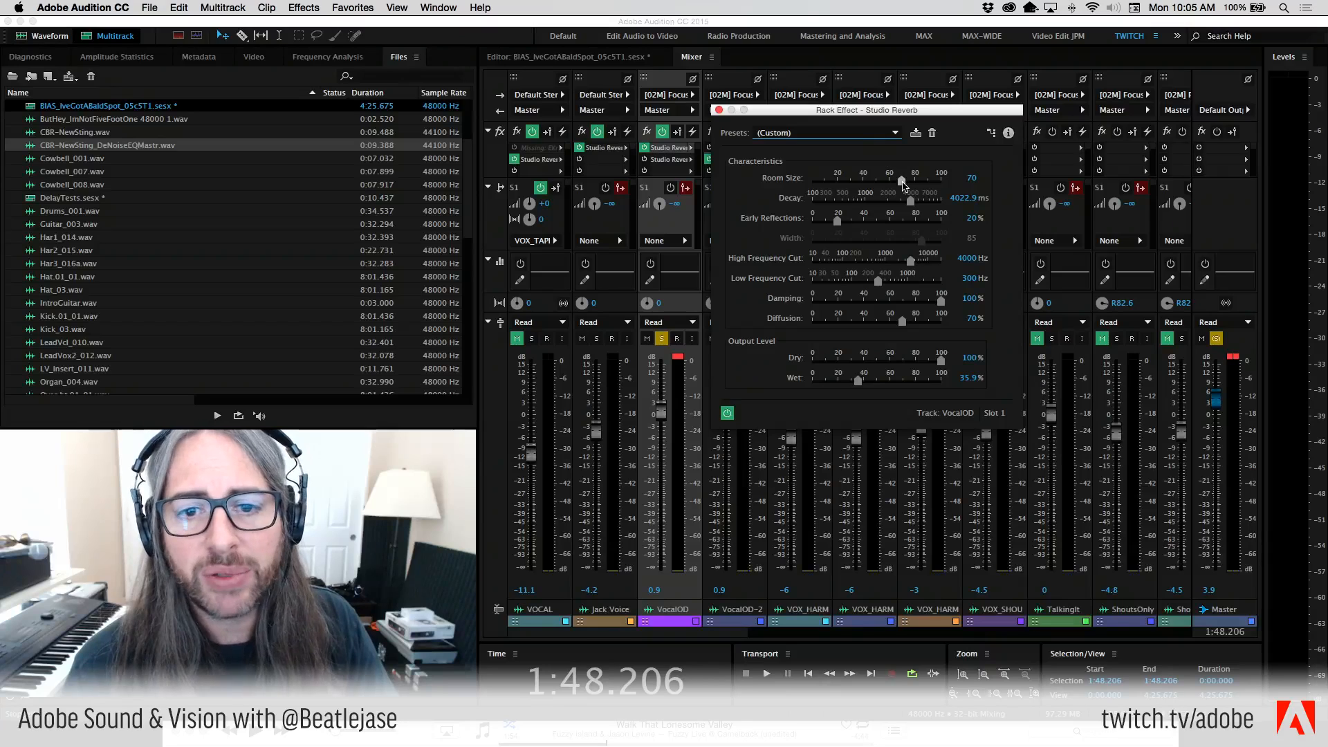
Set the Studio Reverb room size to 100 and decay to about 255 ms, and start playback from 1:48.206.
mouse_move(903, 181)
mouse_down()
mouse_move(787, 181)
mouse_move(960, 169)
mouse_move(912, 201)
mouse_move(942, 201)
mouse_move(903, 199)
mouse_up()
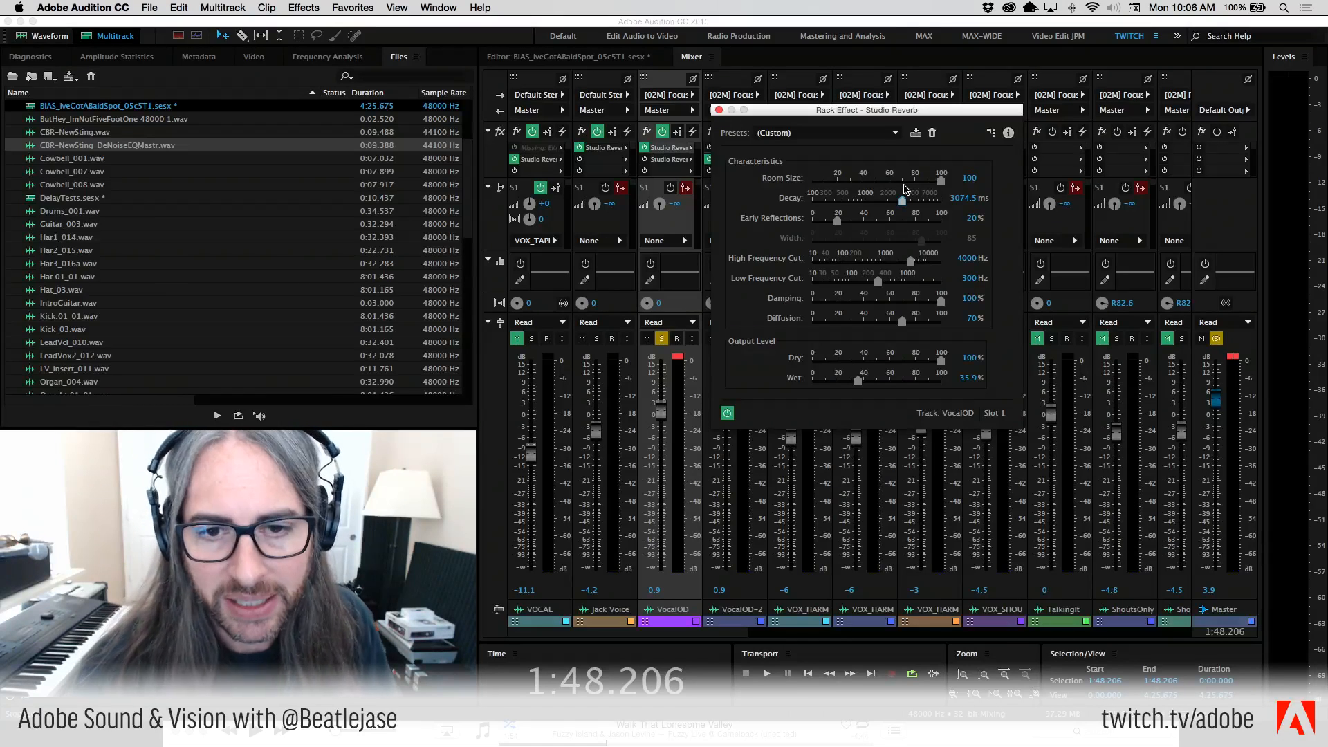
mouse_move(941, 180)
mouse_down()
mouse_move(818, 184)
mouse_move(934, 184)
mouse_up()
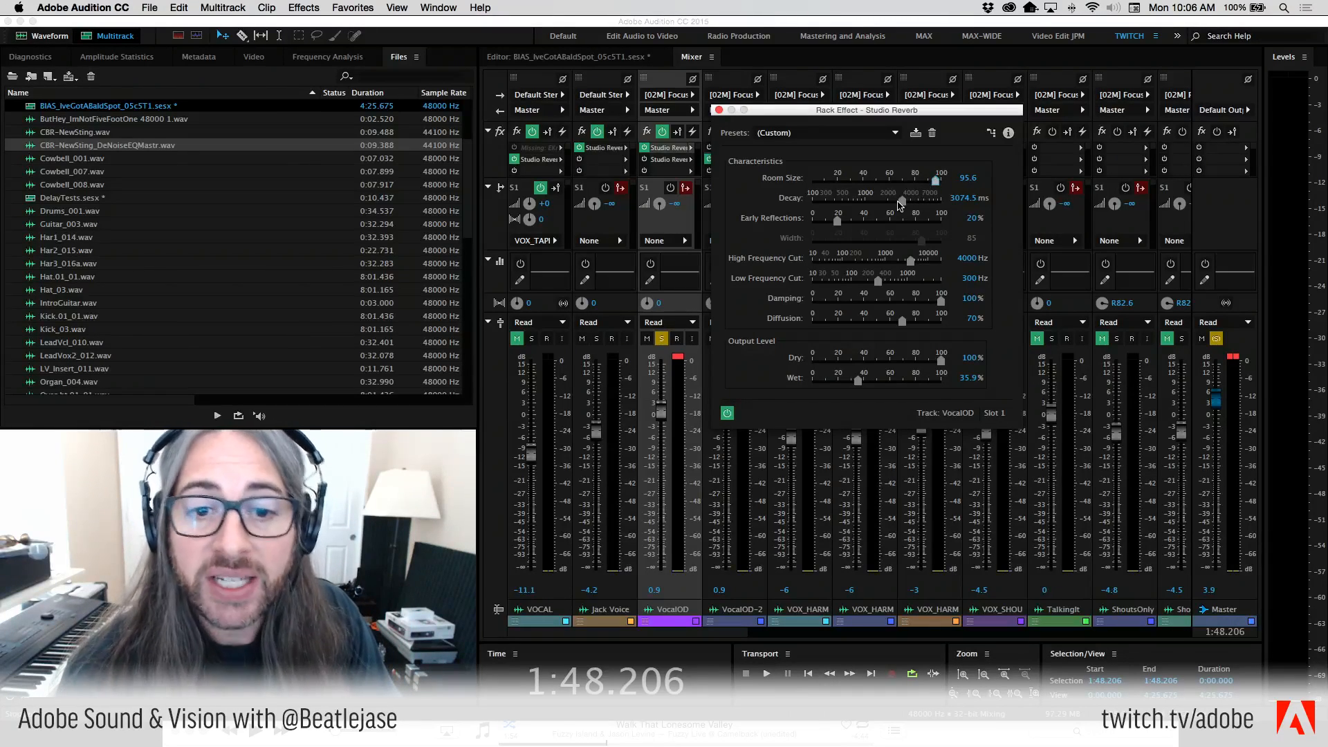
drag(936, 180, 821, 205)
key(space)
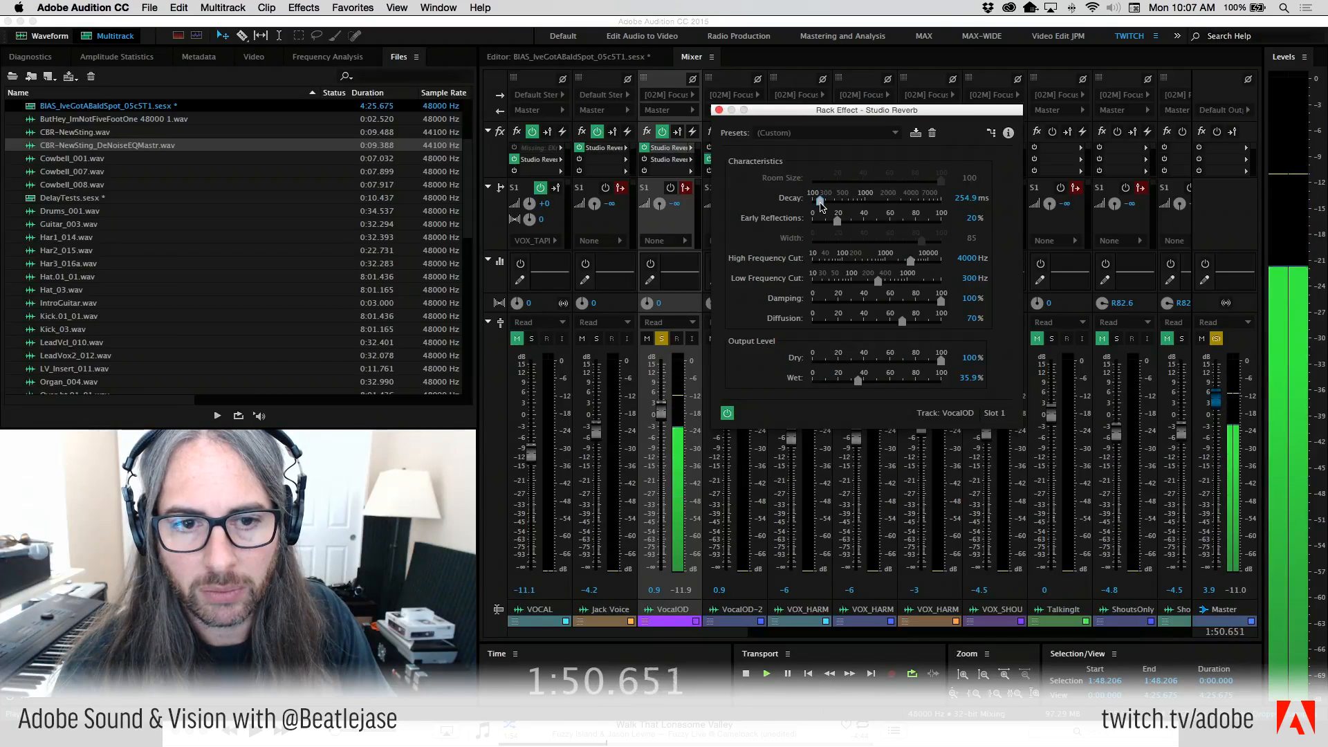
During playback, raise the Studio Reverb decay to 8942.3 ms and the wet level to 53.7%, and stop playback.
drag(821, 206, 919, 205)
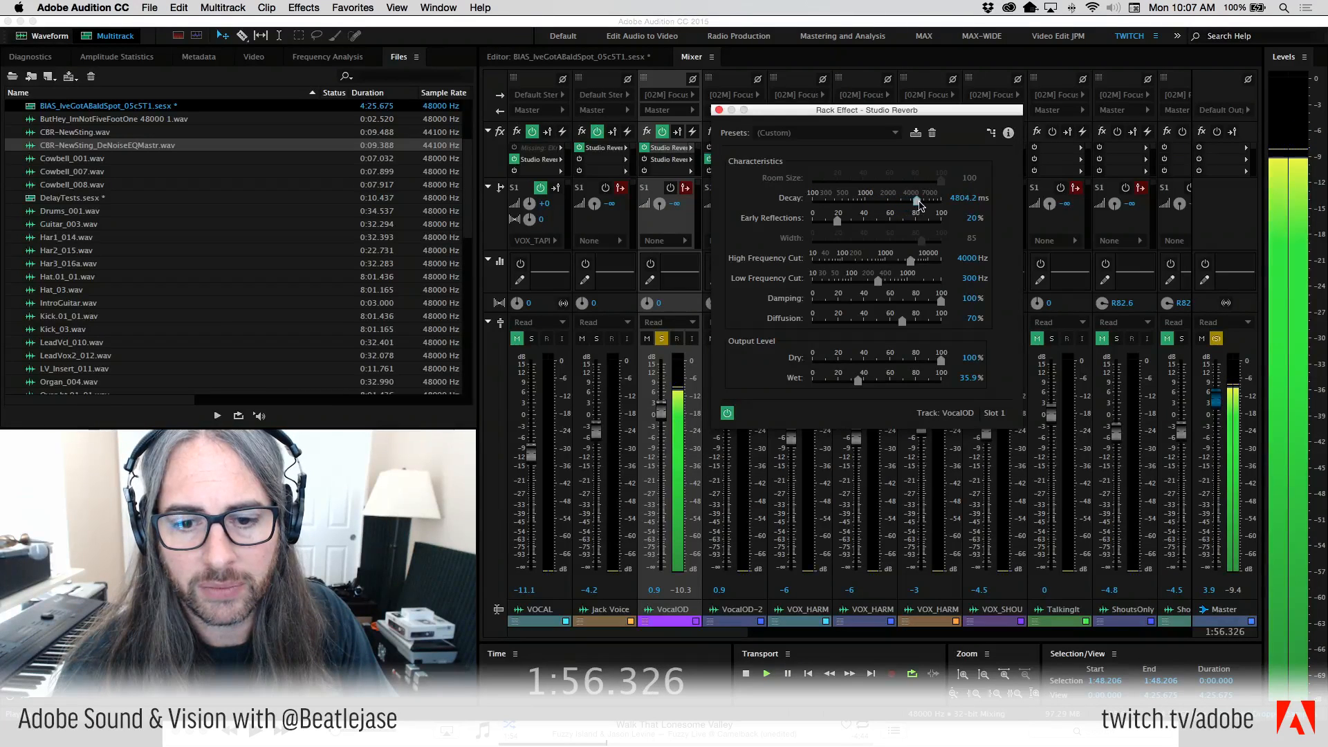
drag(858, 385, 881, 385)
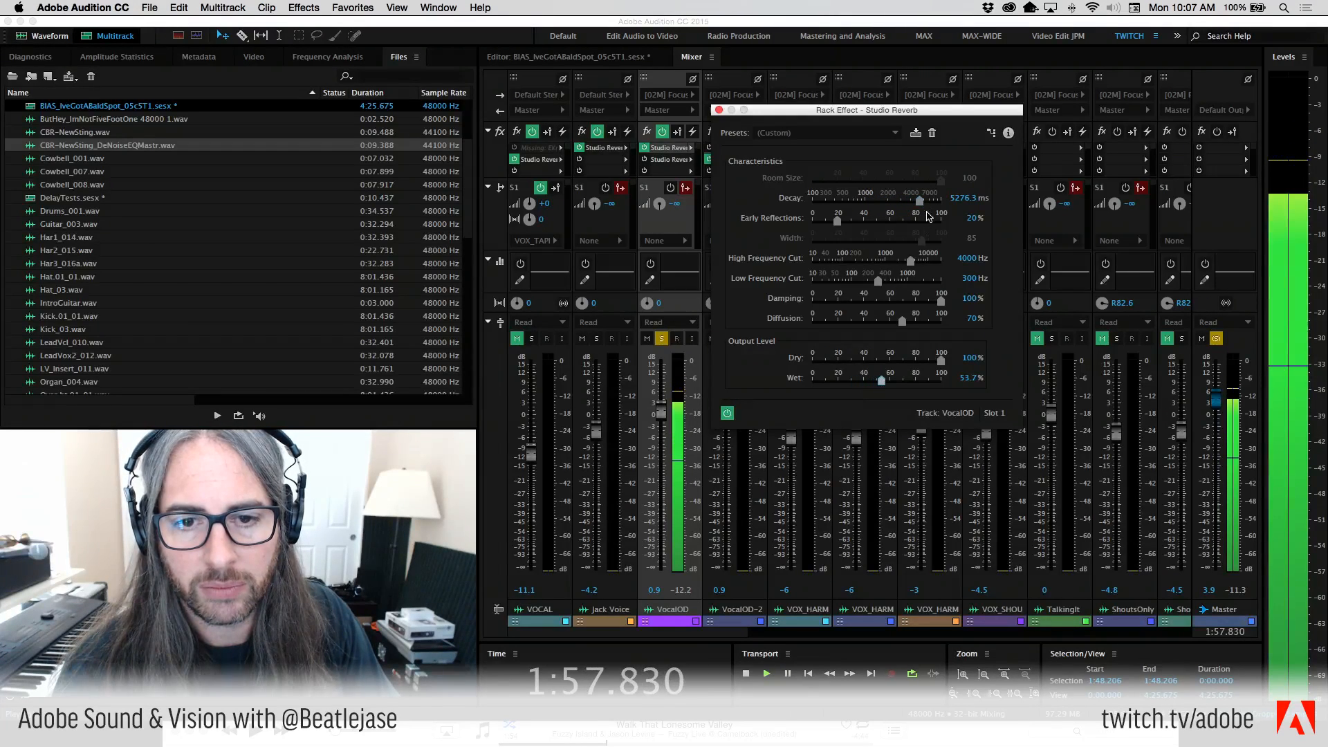
drag(919, 201, 936, 201)
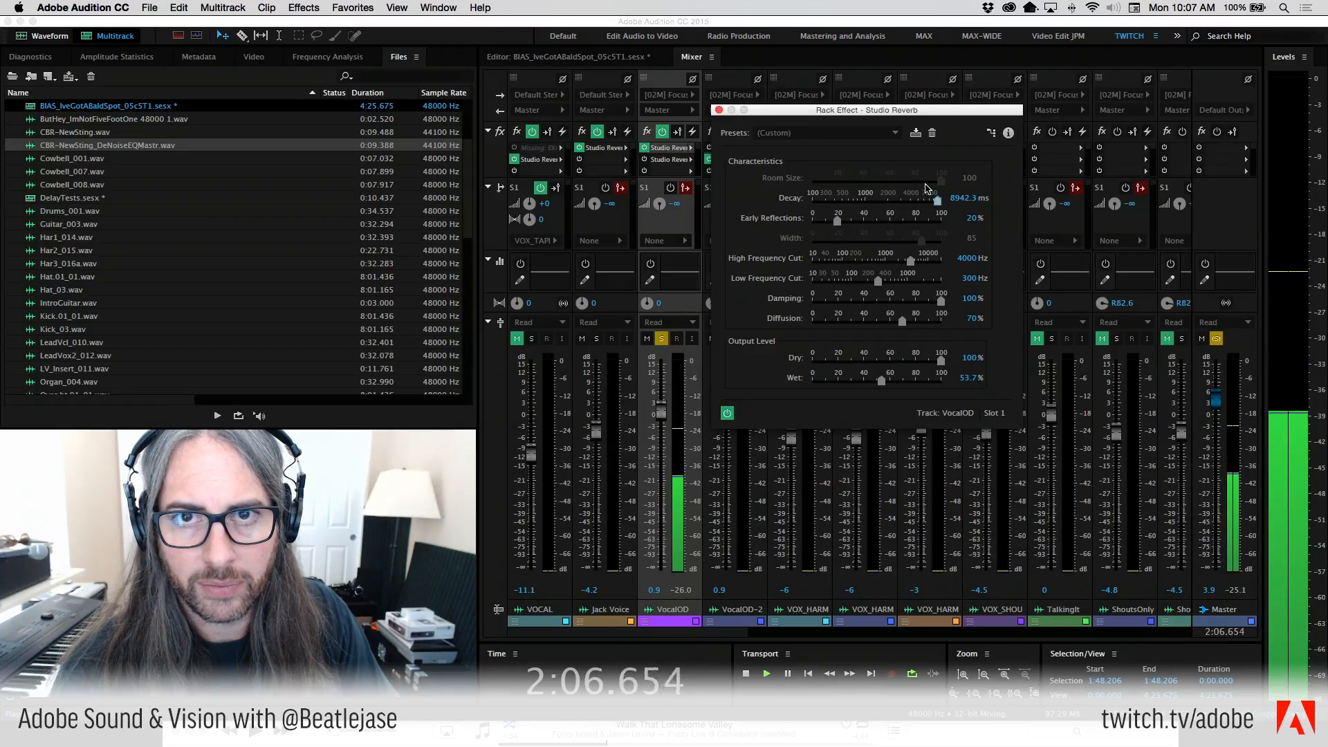
key(space)
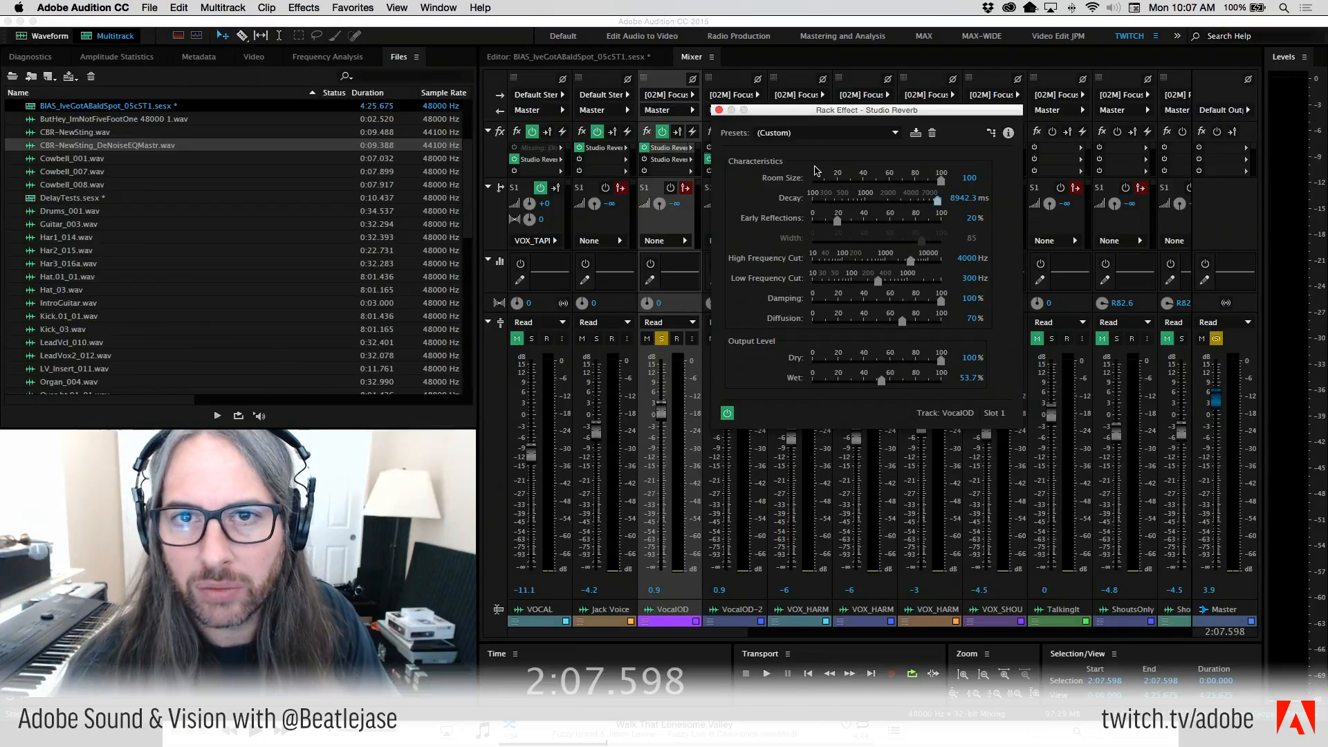
Set the Studio Reverb decay to 2320.5 ms and the early reflections to 6.1%.
drag(937, 200, 886, 202)
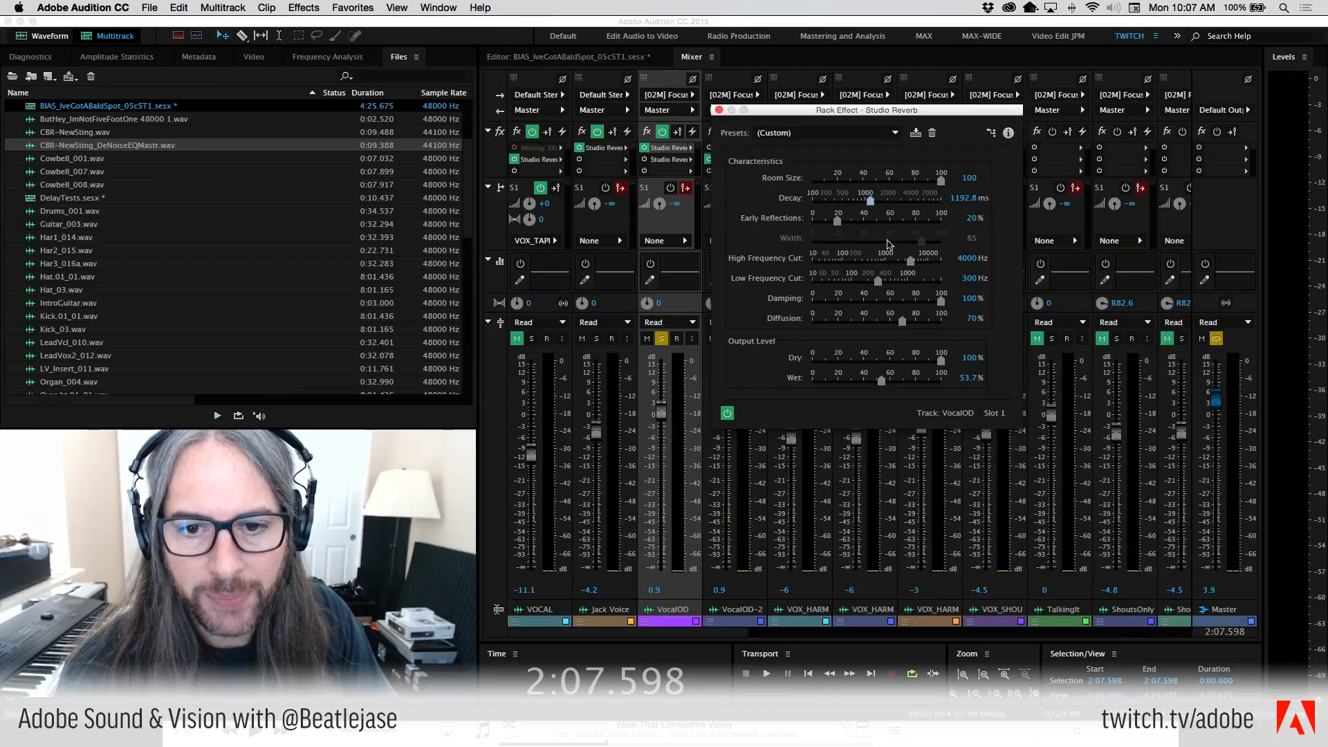
mouse_move(853, 223)
mouse_down()
mouse_move(841, 224)
mouse_move(864, 225)
mouse_move(852, 226)
mouse_up()
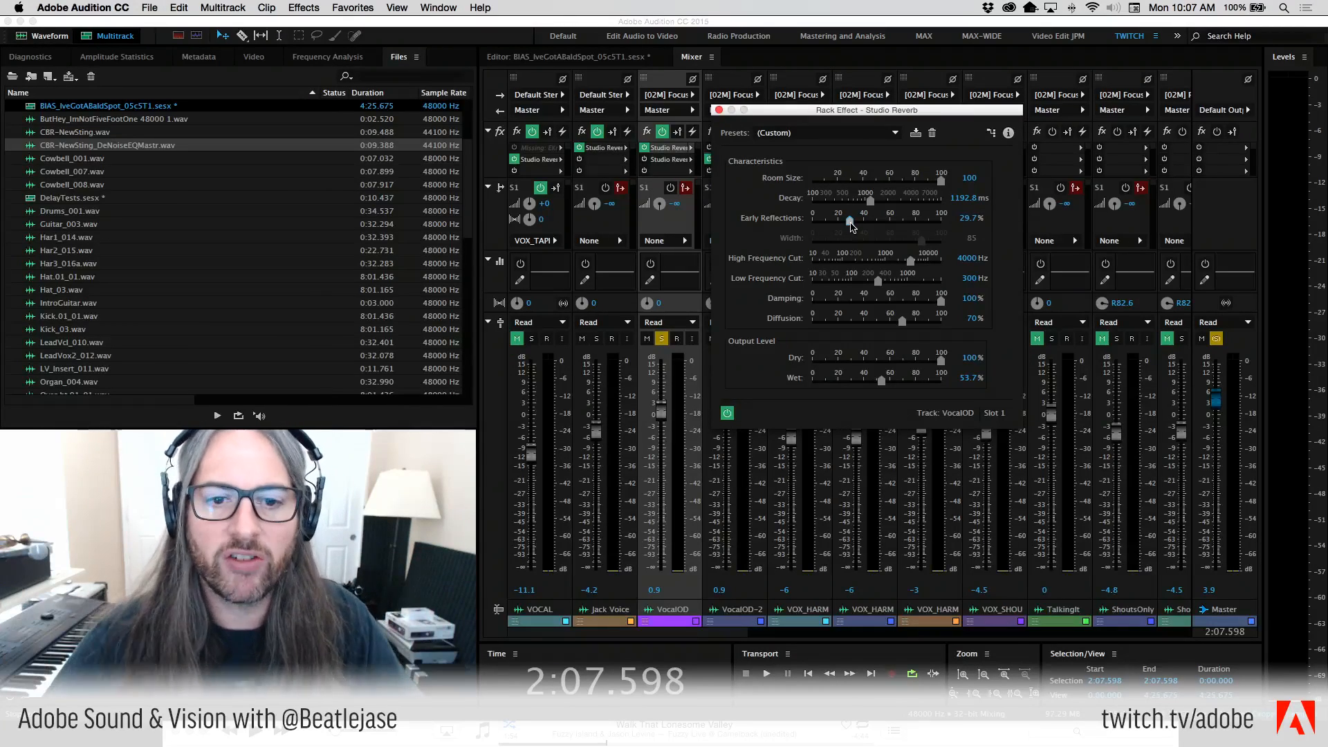
mouse_move(852, 227)
mouse_down()
mouse_move(899, 225)
mouse_move(850, 229)
mouse_up()
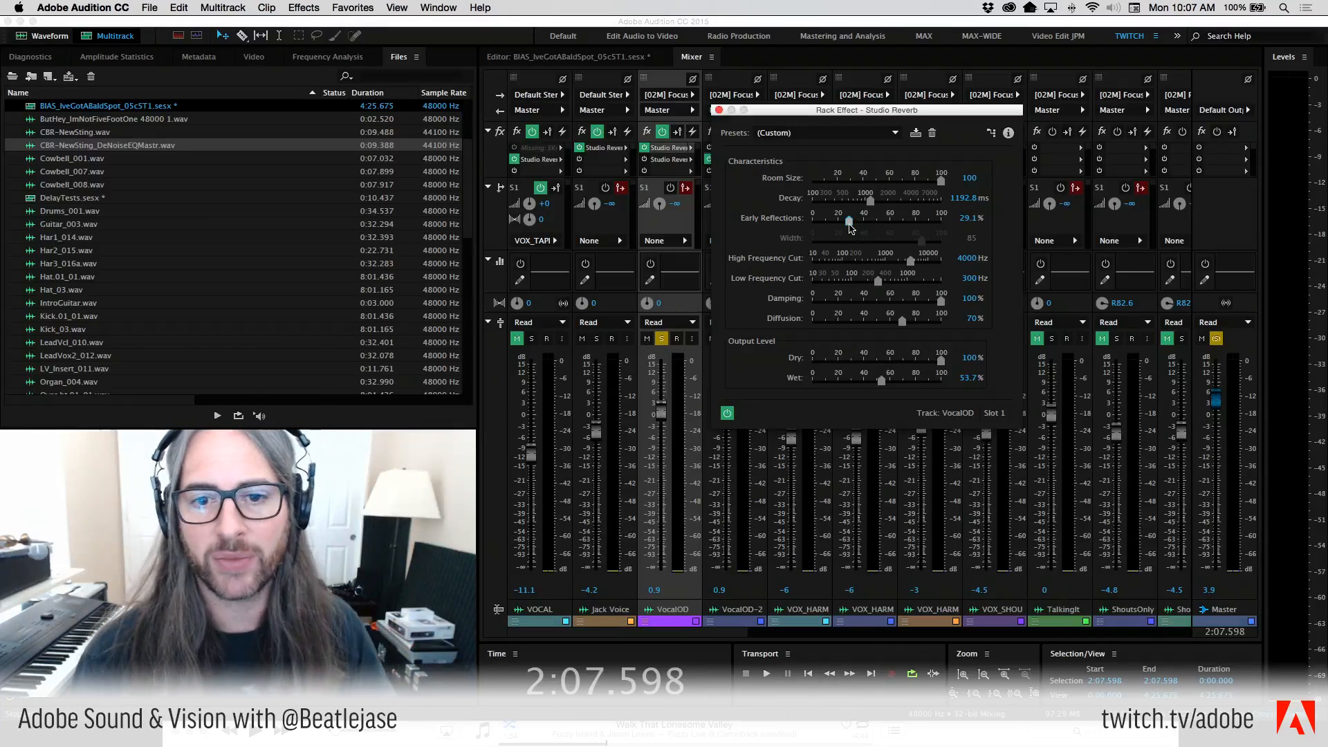
drag(846, 218, 893, 202)
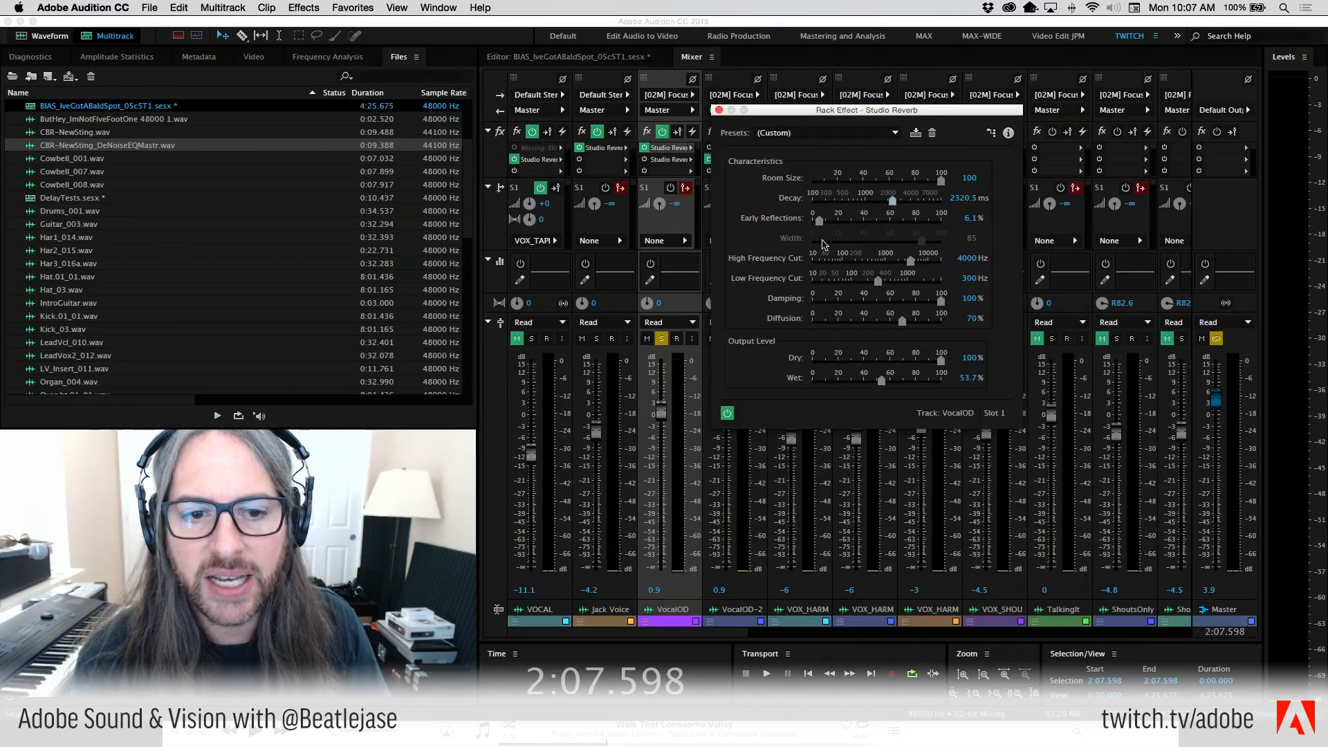
Play from 2:07.598 while sweeping the early reflections up, down to 0% and up to 61.6%, and stop playback.
key(space)
drag(820, 220, 917, 224)
drag(921, 224, 806, 227)
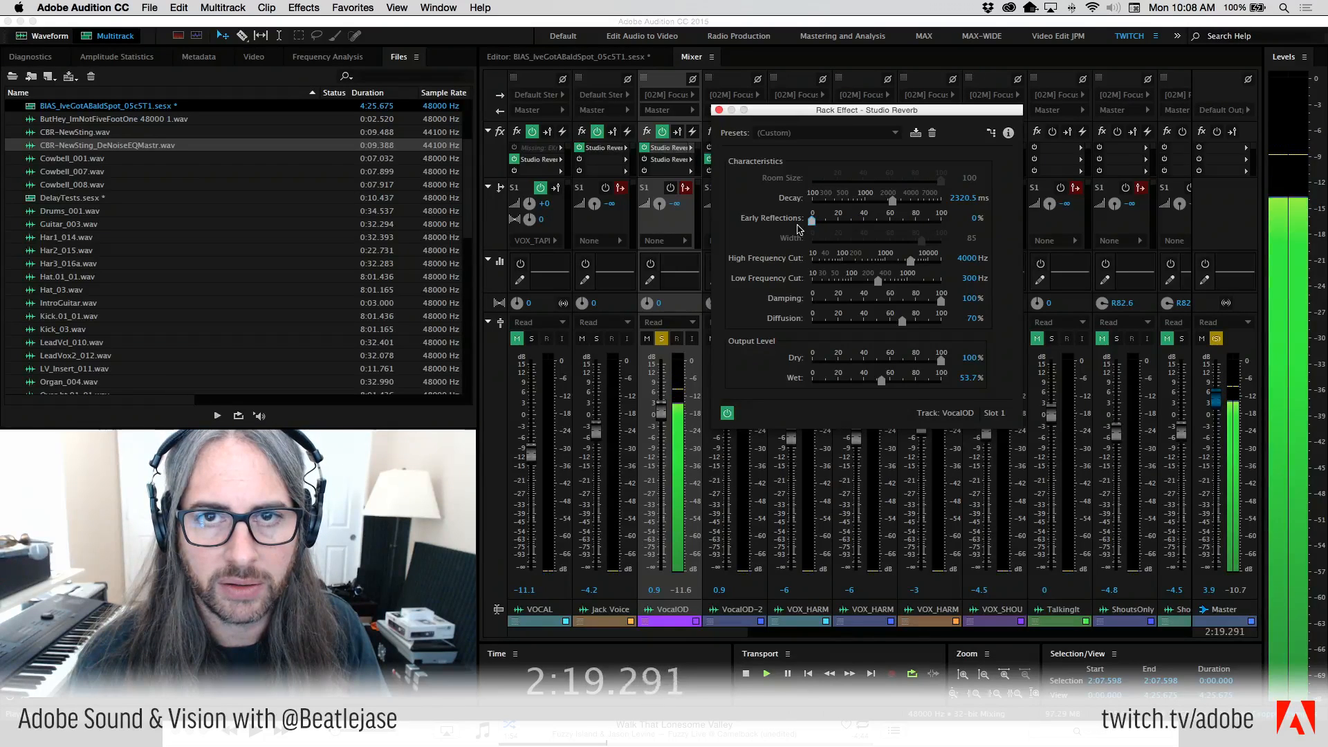
drag(813, 225, 887, 221)
key(space)
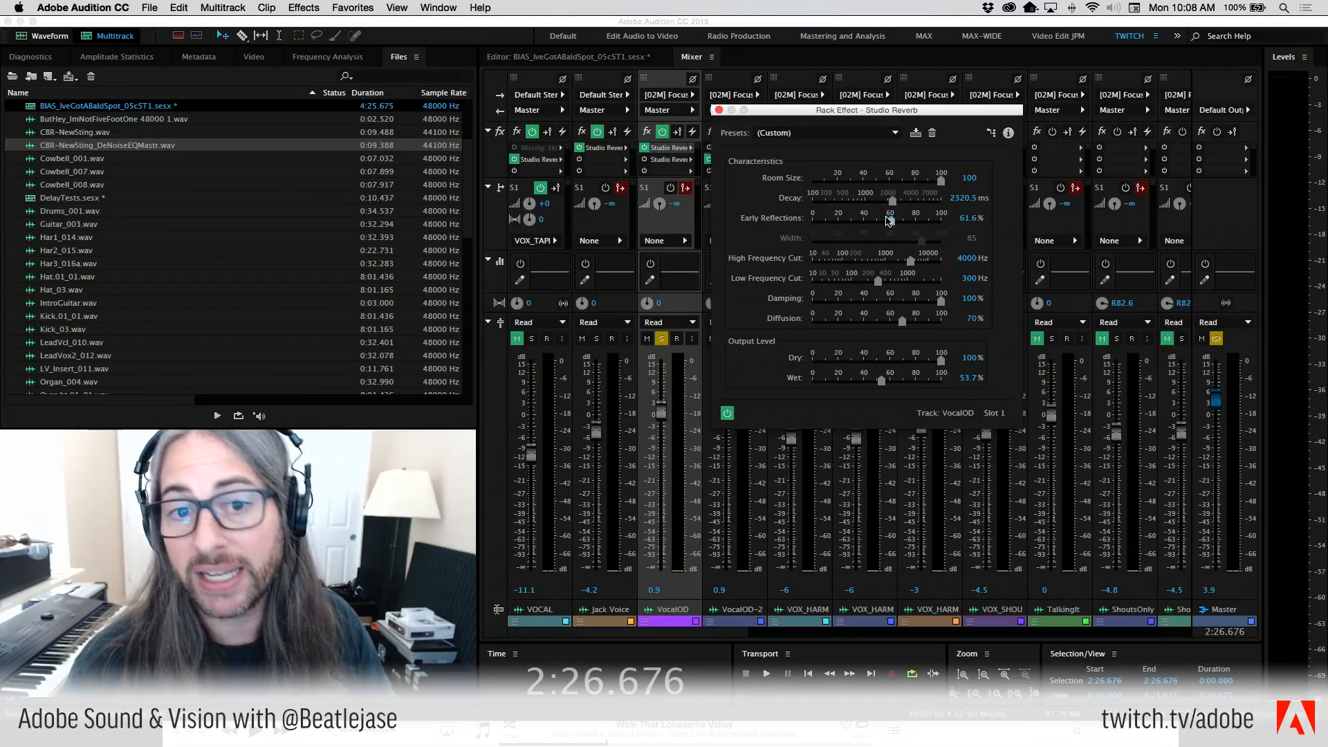
Load the Room Ambience 1 preset in Studio Reverb and raise its decay to 1586.9 ms.
click(864, 132)
click(810, 316)
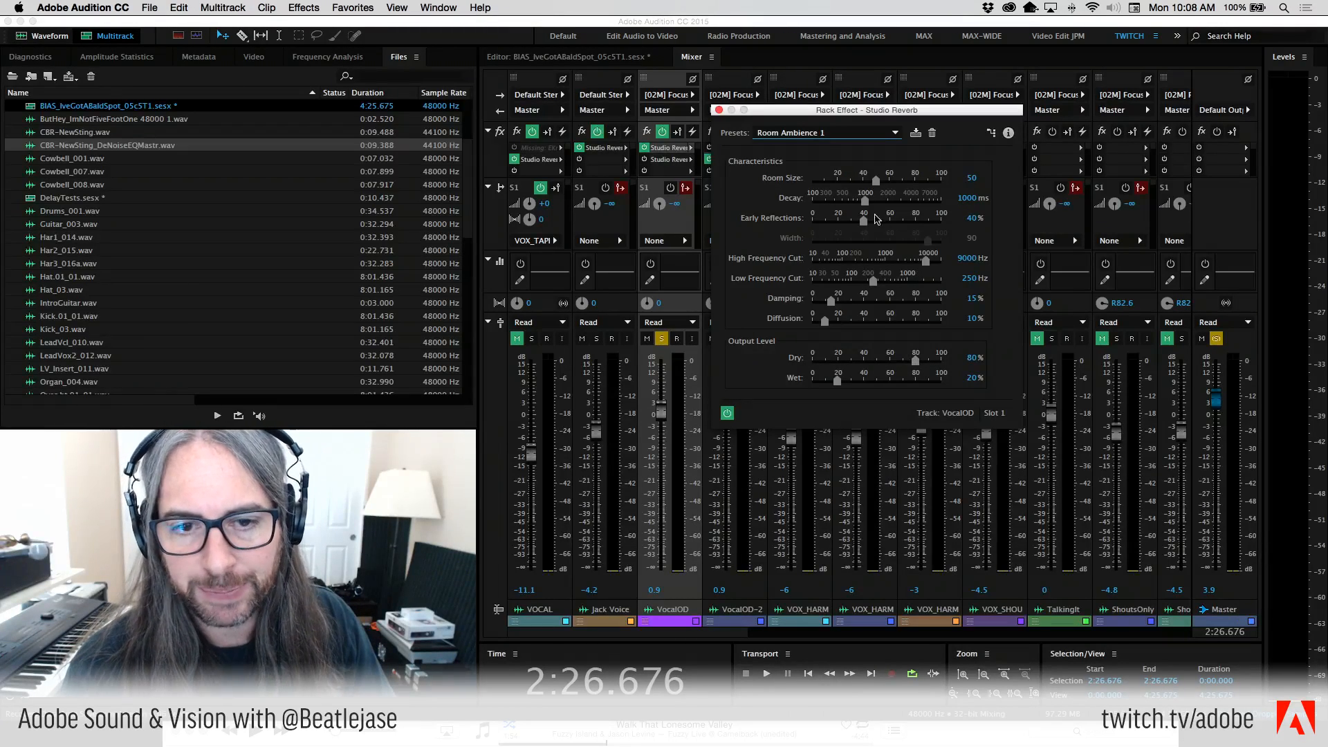
drag(865, 201, 880, 203)
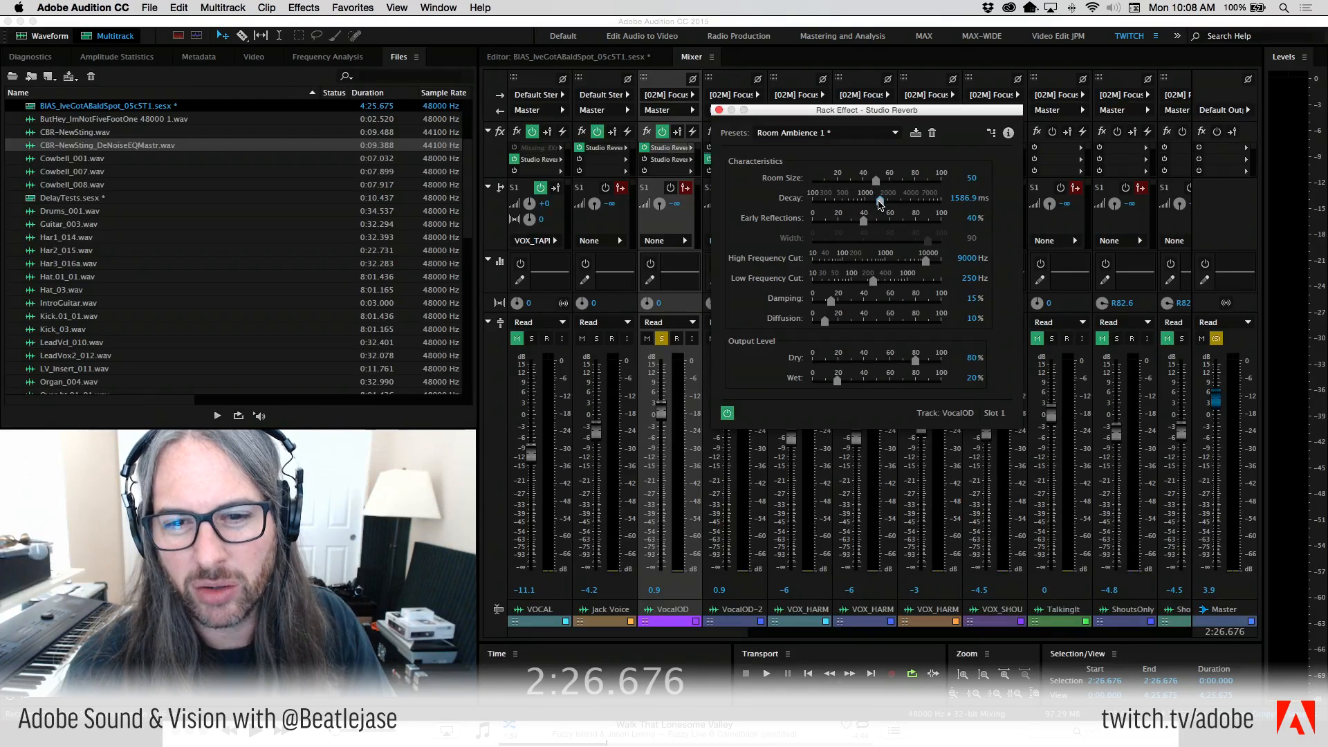
Set the Studio Reverb output to 0% dry and 100% wet, and lower the high frequency cut to 5058 Hz.
drag(915, 360, 942, 380)
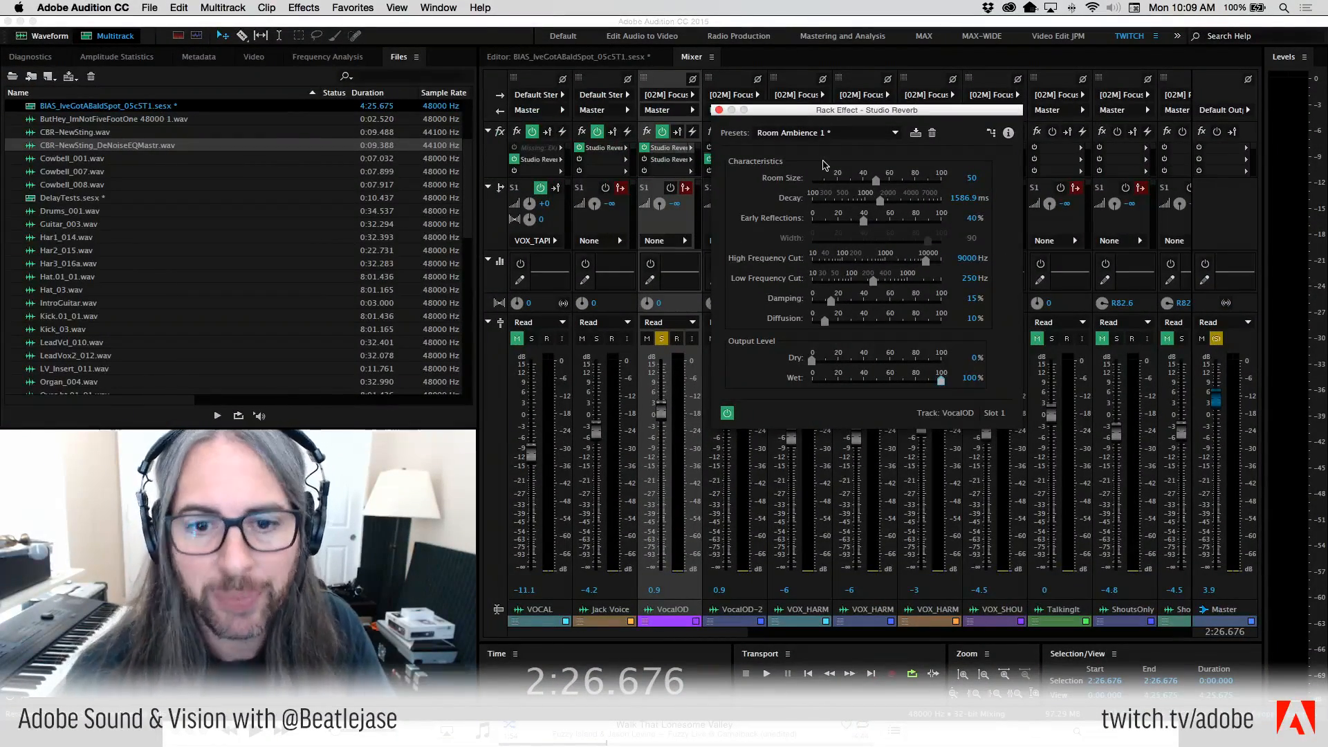
mouse_move(926, 261)
mouse_down()
mouse_move(898, 263)
mouse_move(922, 263)
mouse_up()
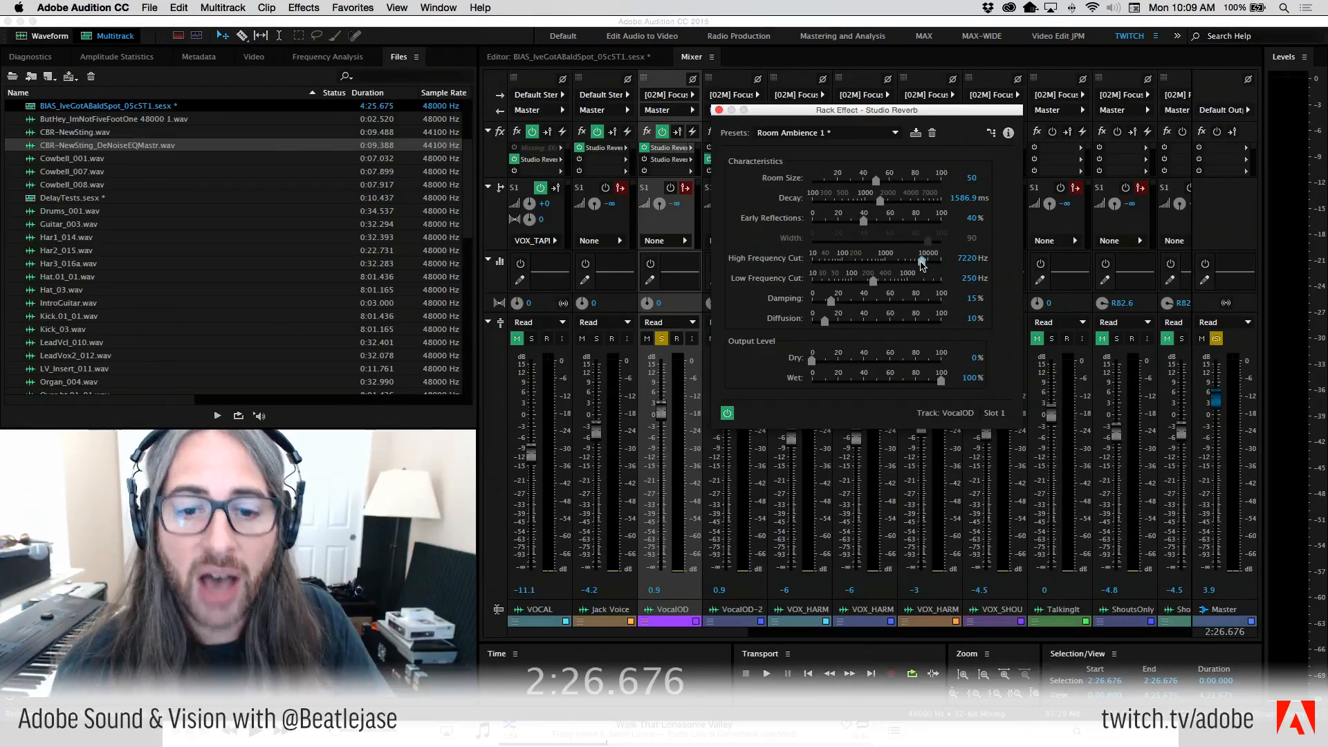
mouse_move(918, 263)
mouse_down()
mouse_move(899, 265)
mouse_move(918, 264)
mouse_up()
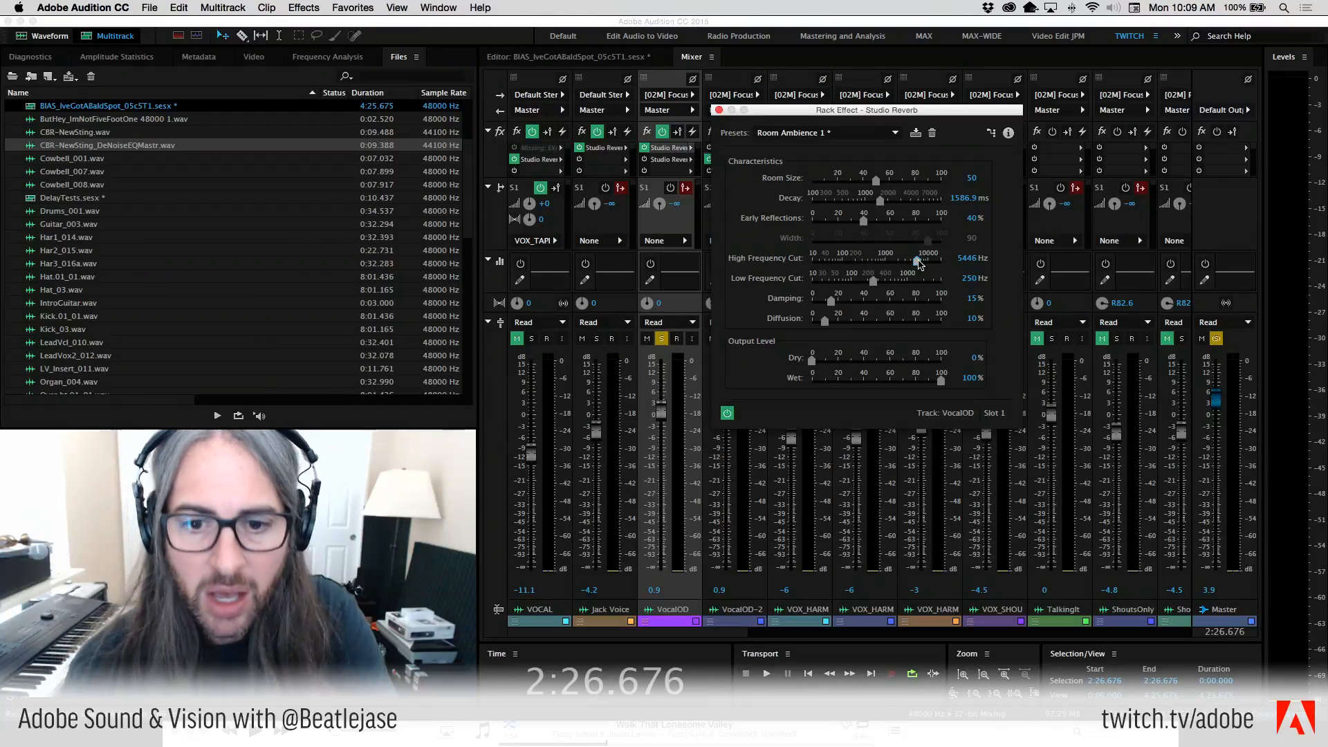
drag(920, 265, 916, 265)
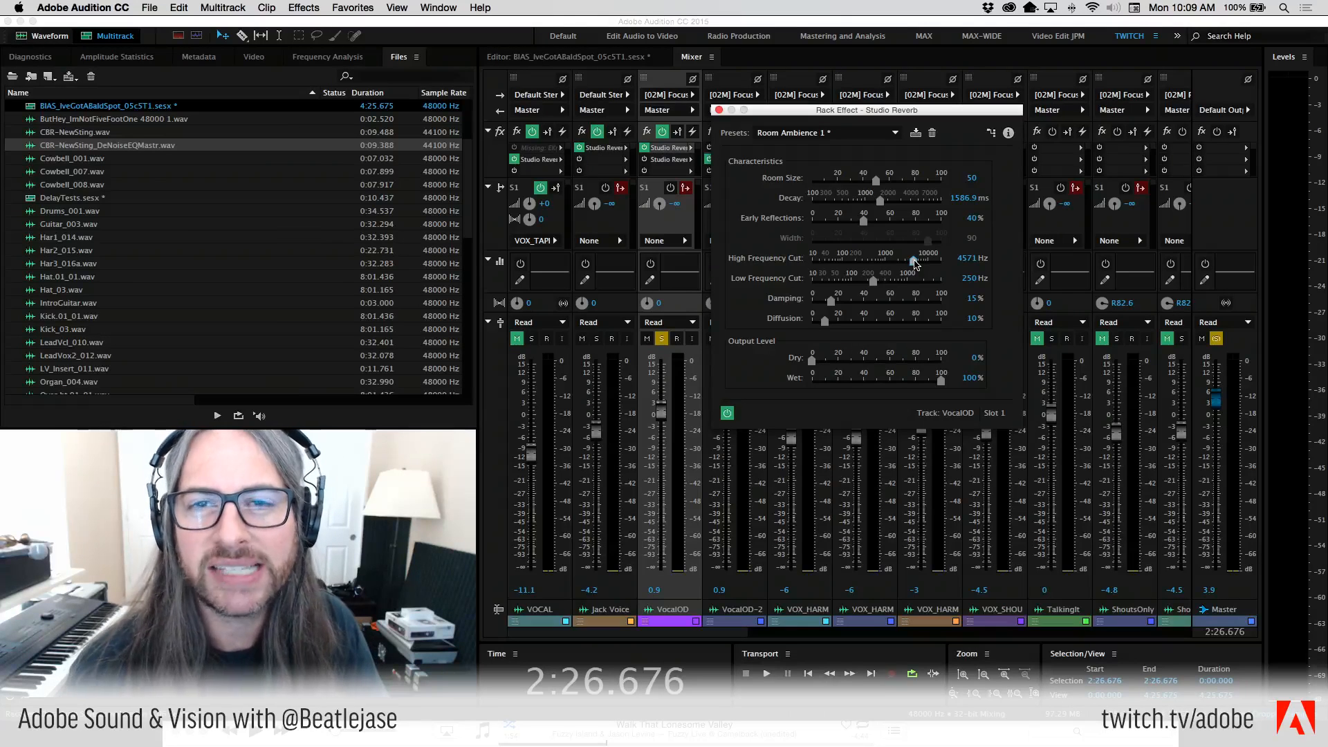
drag(913, 264, 915, 268)
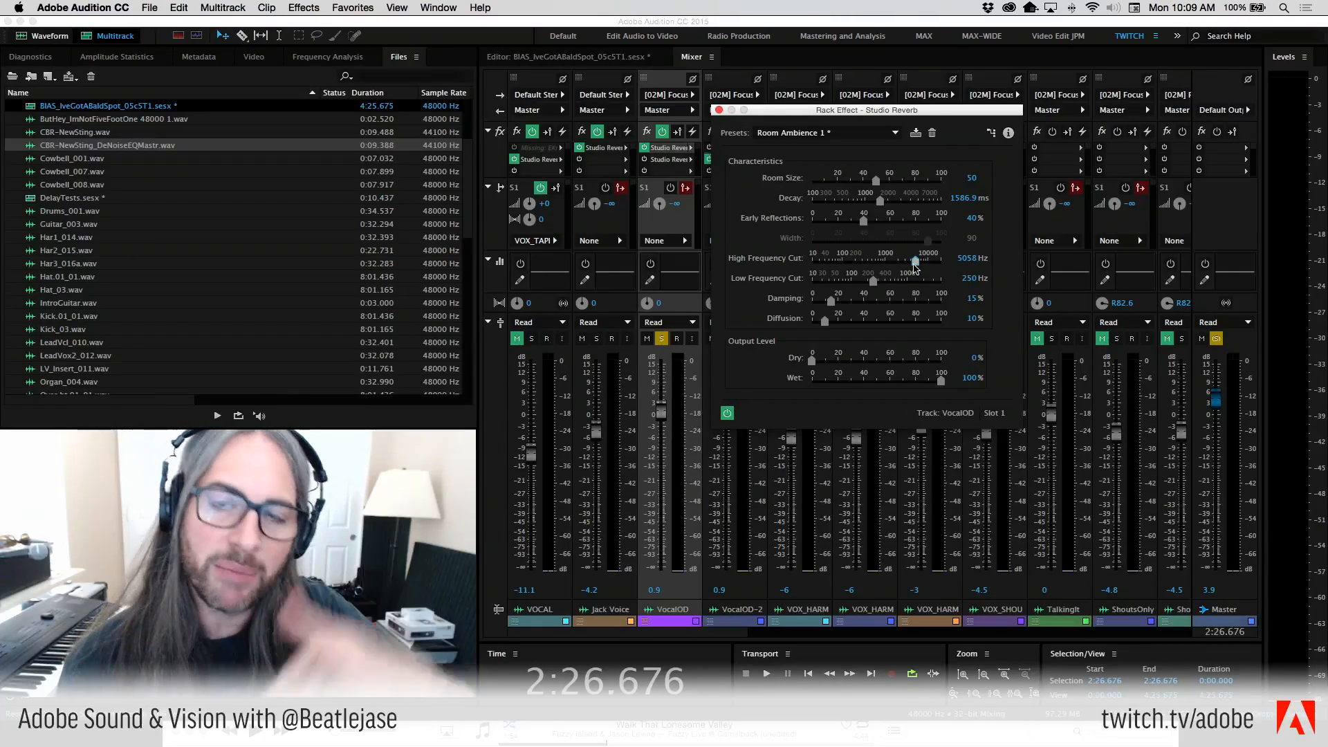
Set the Studio Reverb high frequency cut to 7247 Hz, and during playback set the output to 100% dry and 38.5% wet.
drag(916, 267, 927, 266)
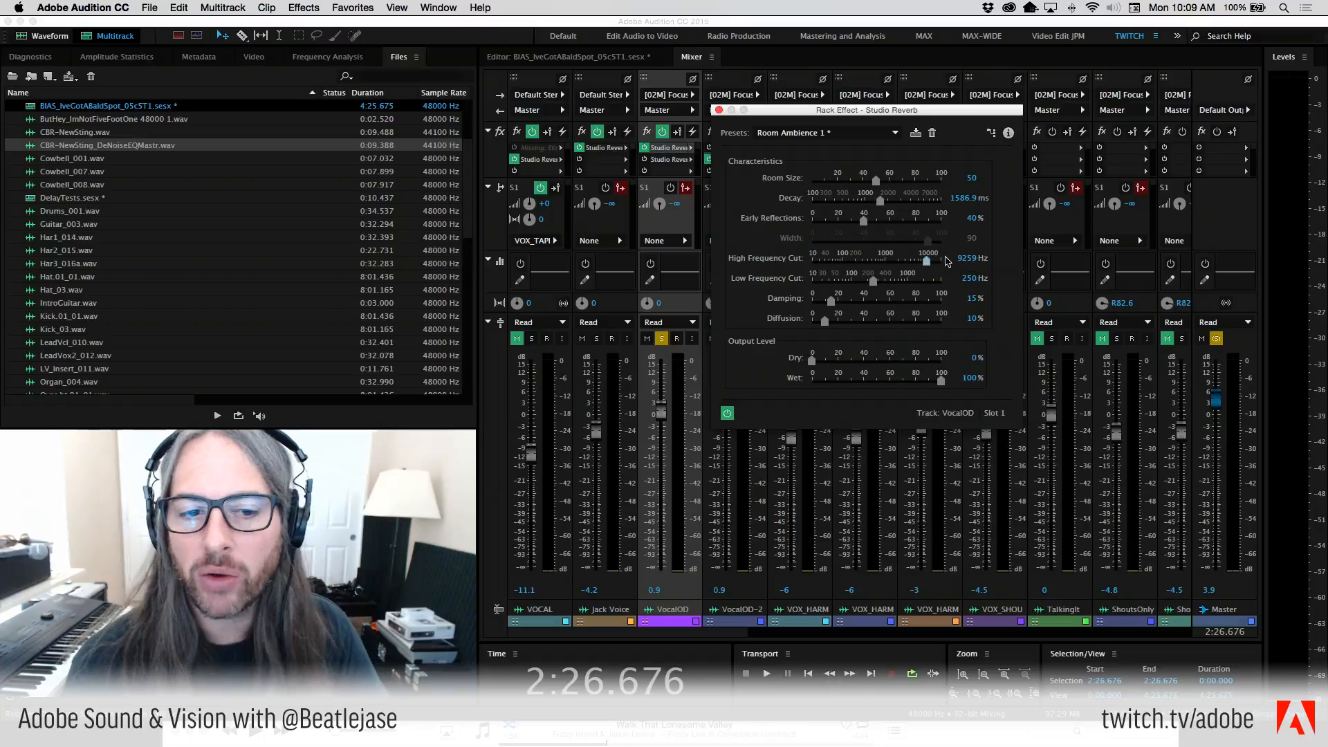
drag(927, 266, 912, 266)
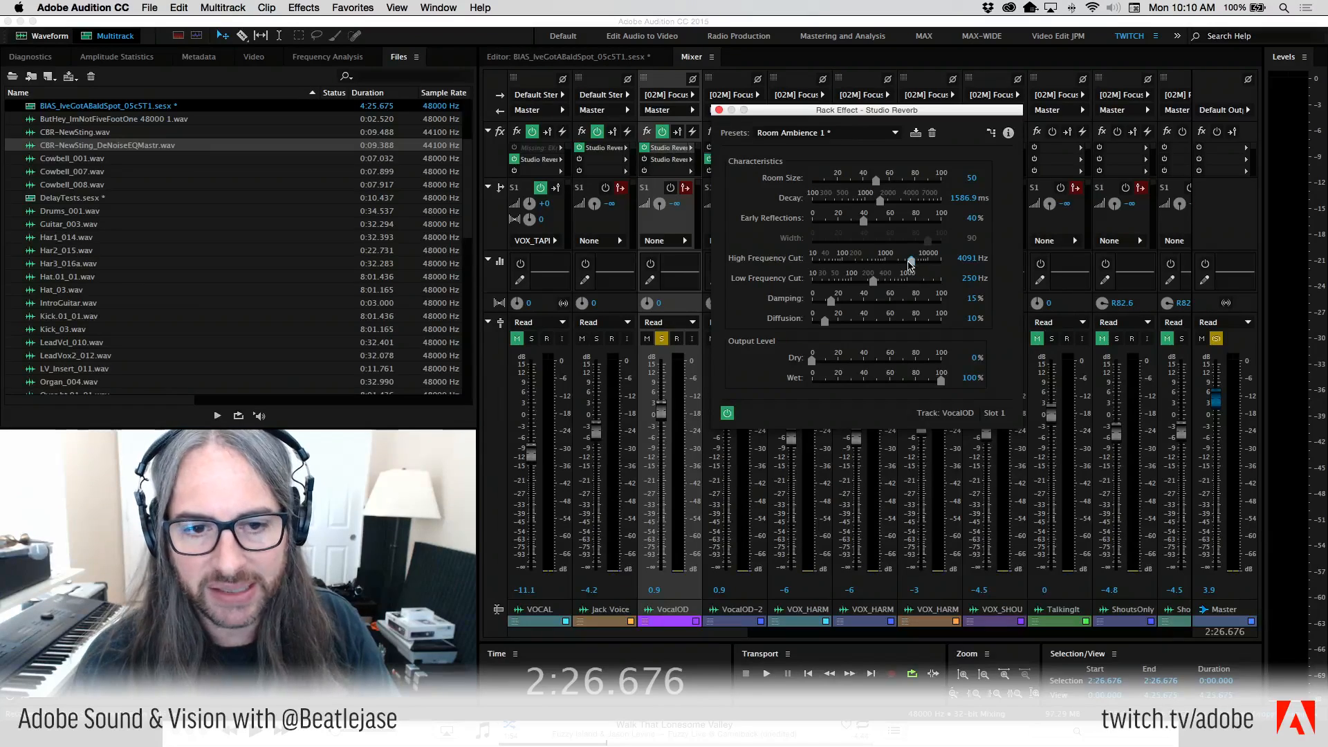
drag(908, 263, 922, 263)
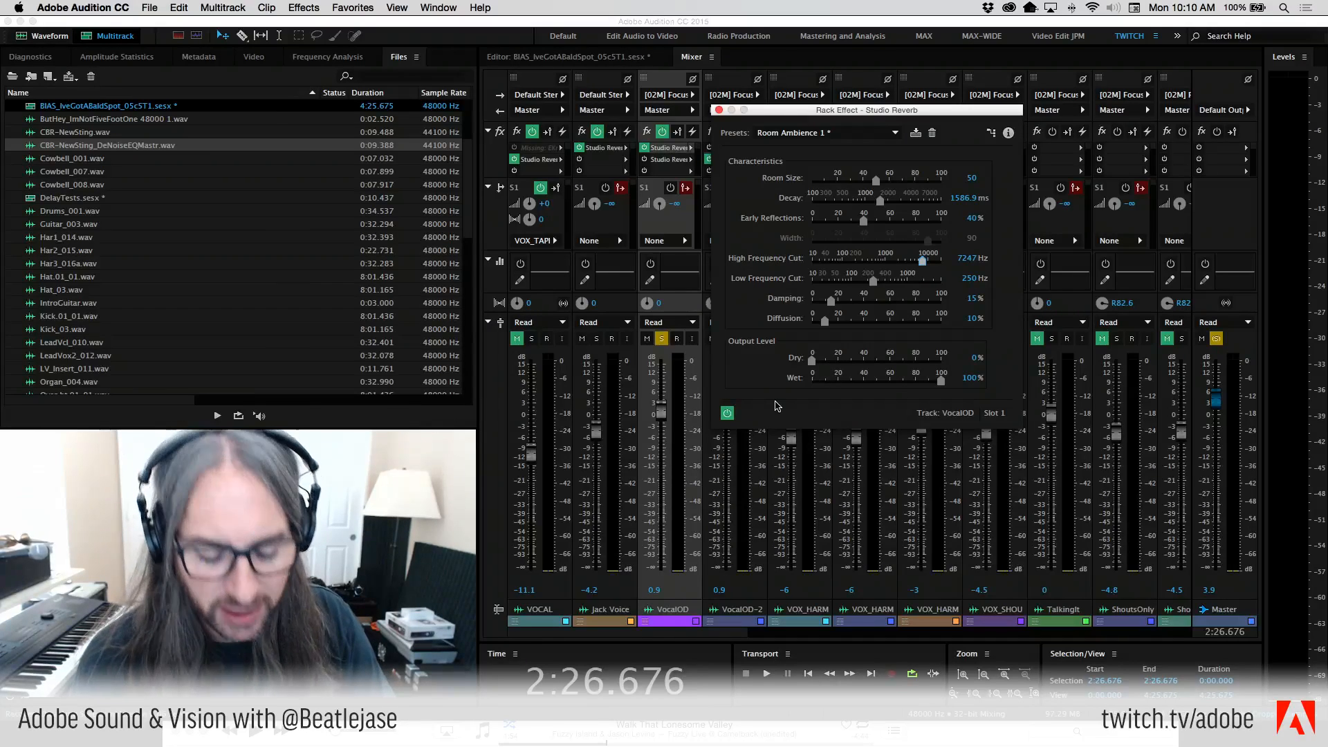
key(space)
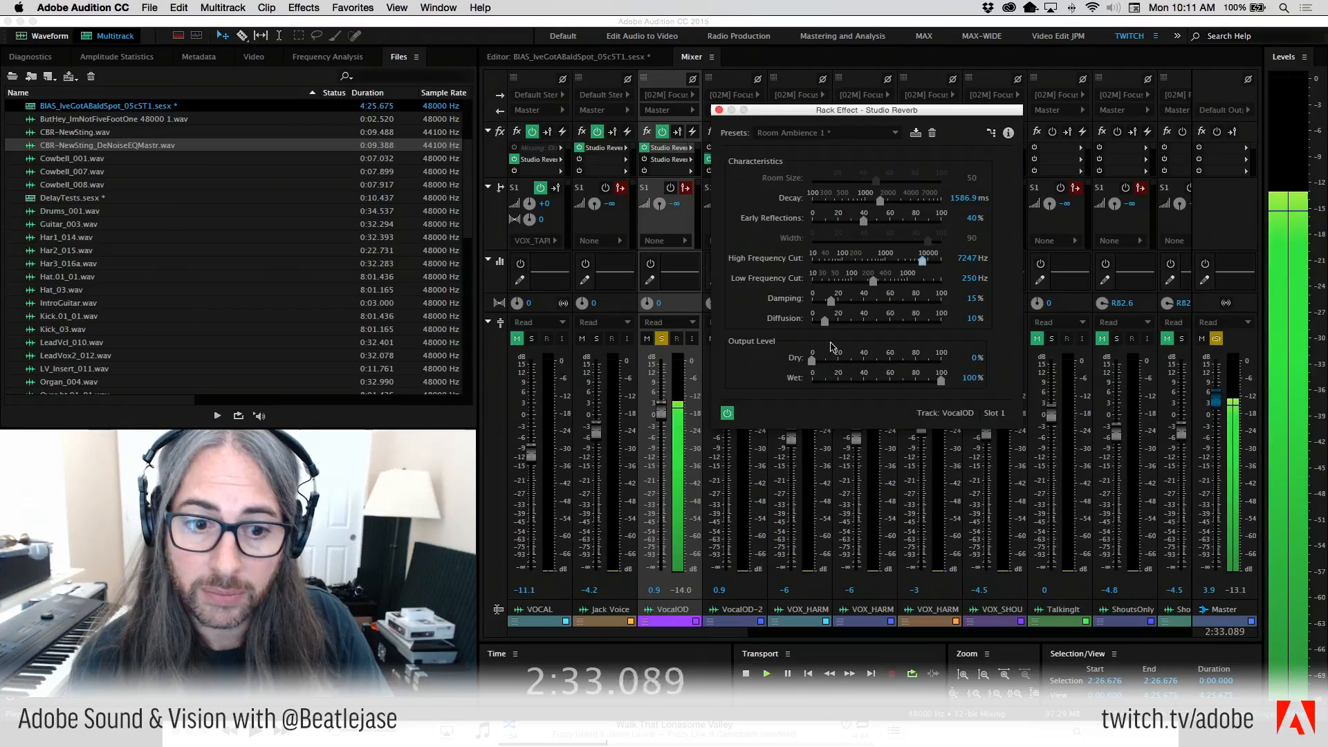
drag(813, 361, 861, 385)
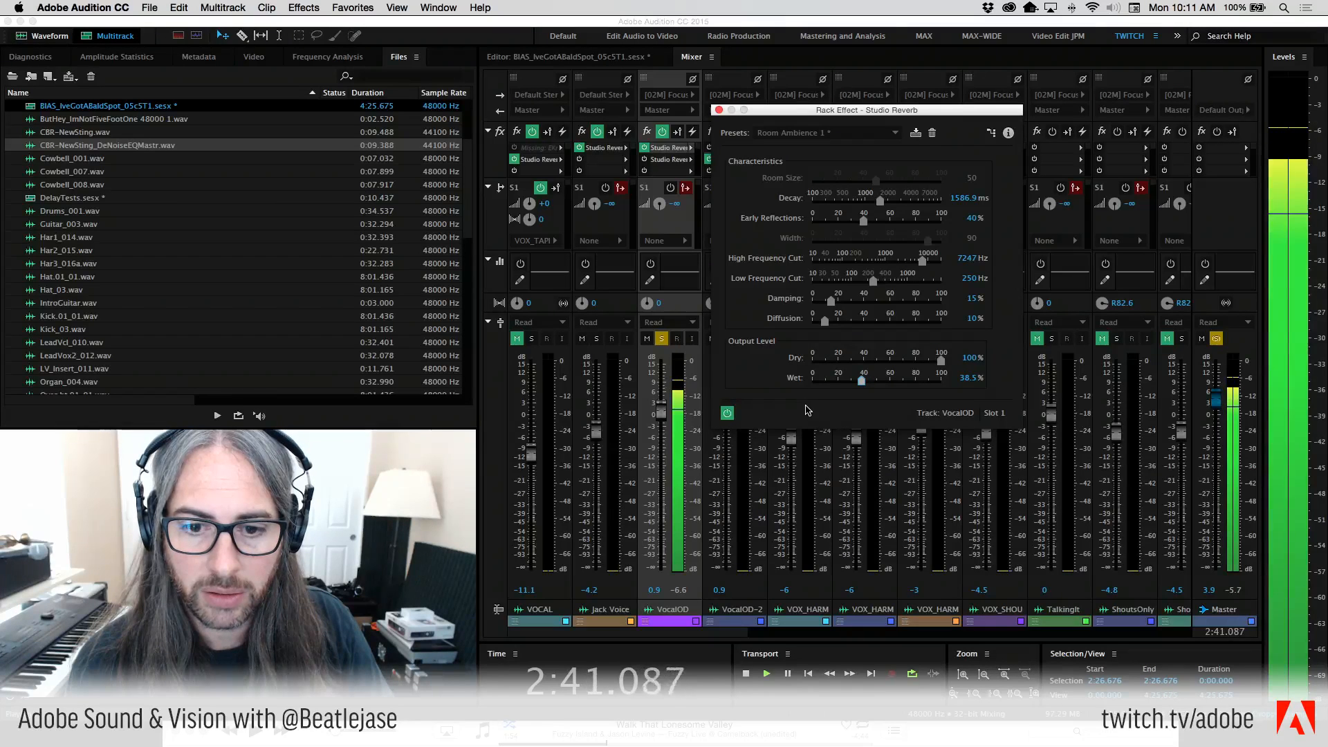
Bypass and re-enable Studio Reverb twice during playback to compare the dry and processed vocal, and stop playback.
click(727, 412)
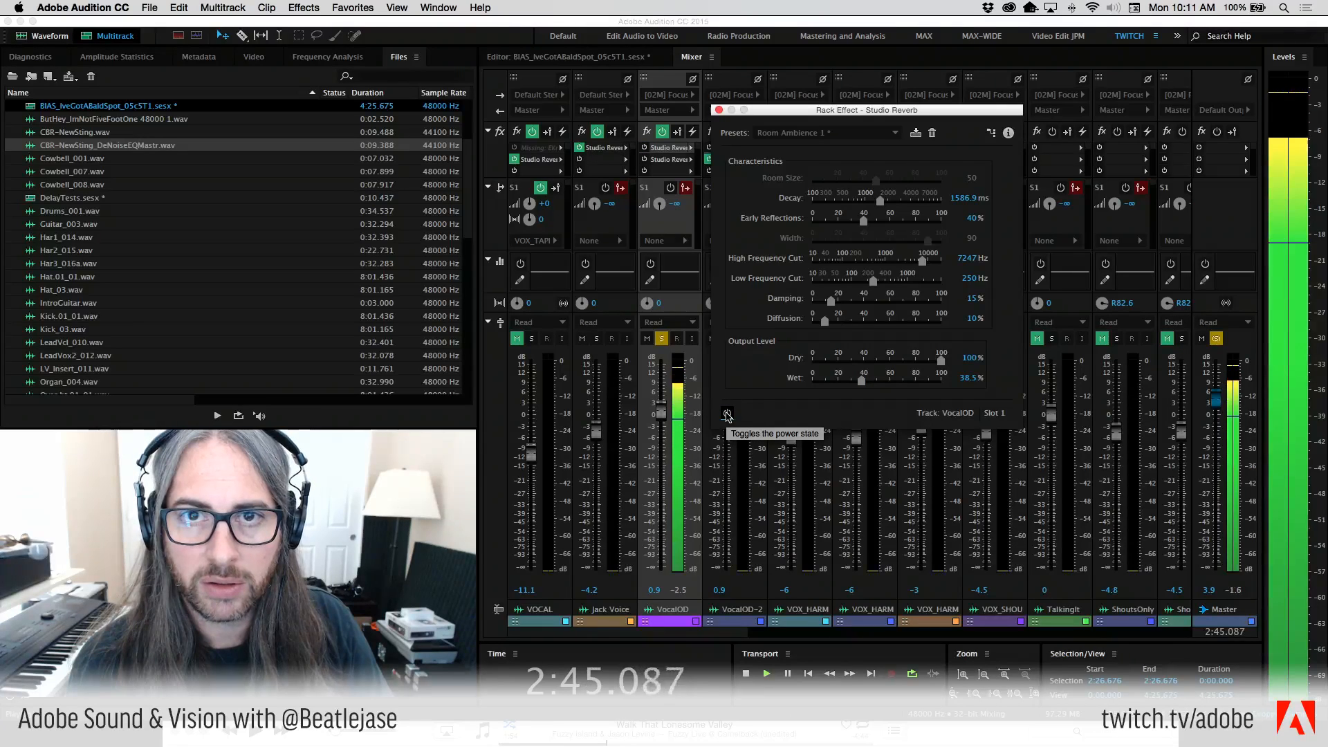
click(727, 414)
click(727, 414)
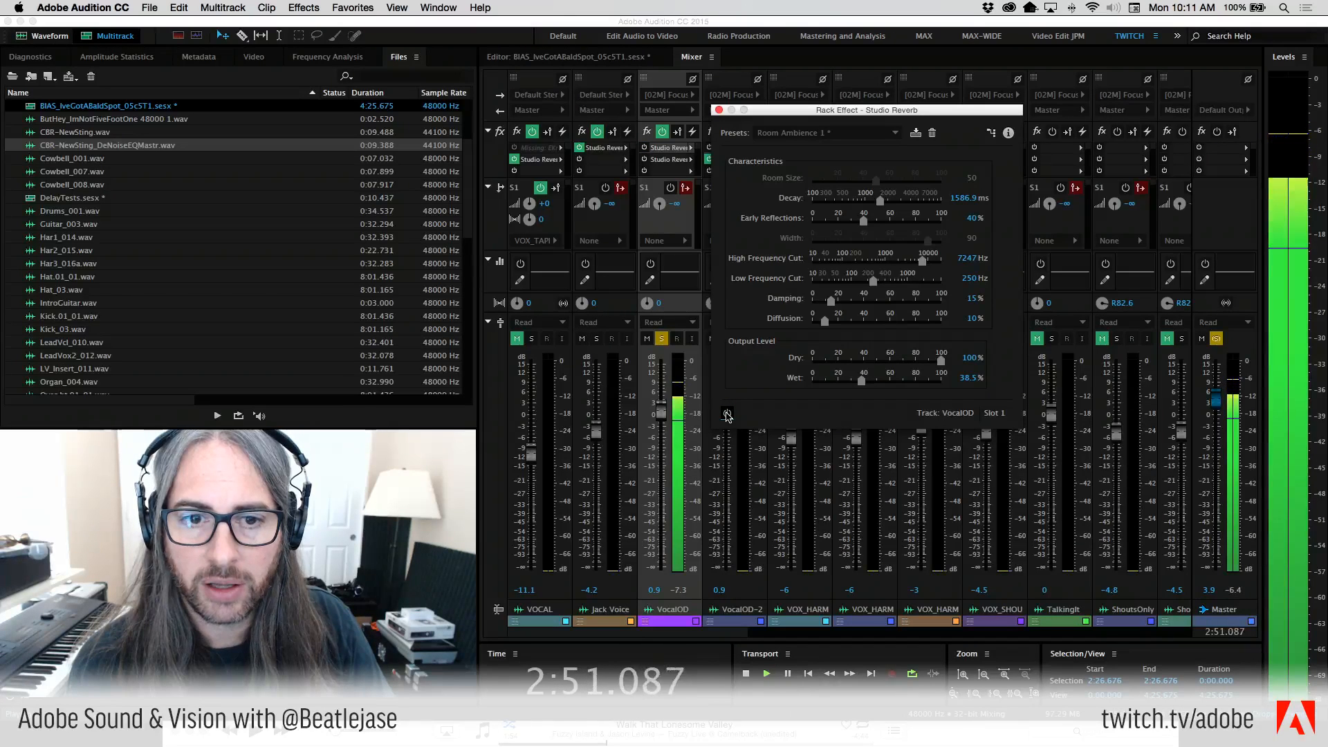
click(727, 413)
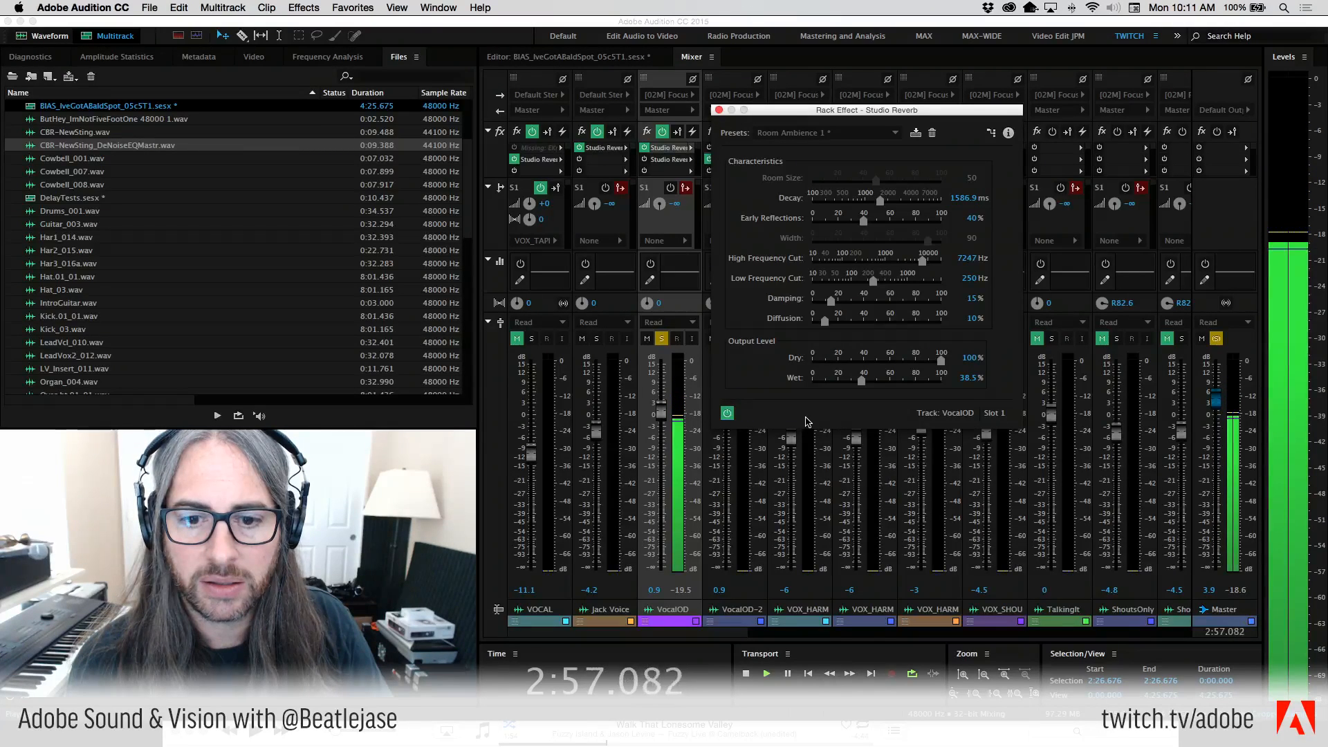
key(space)
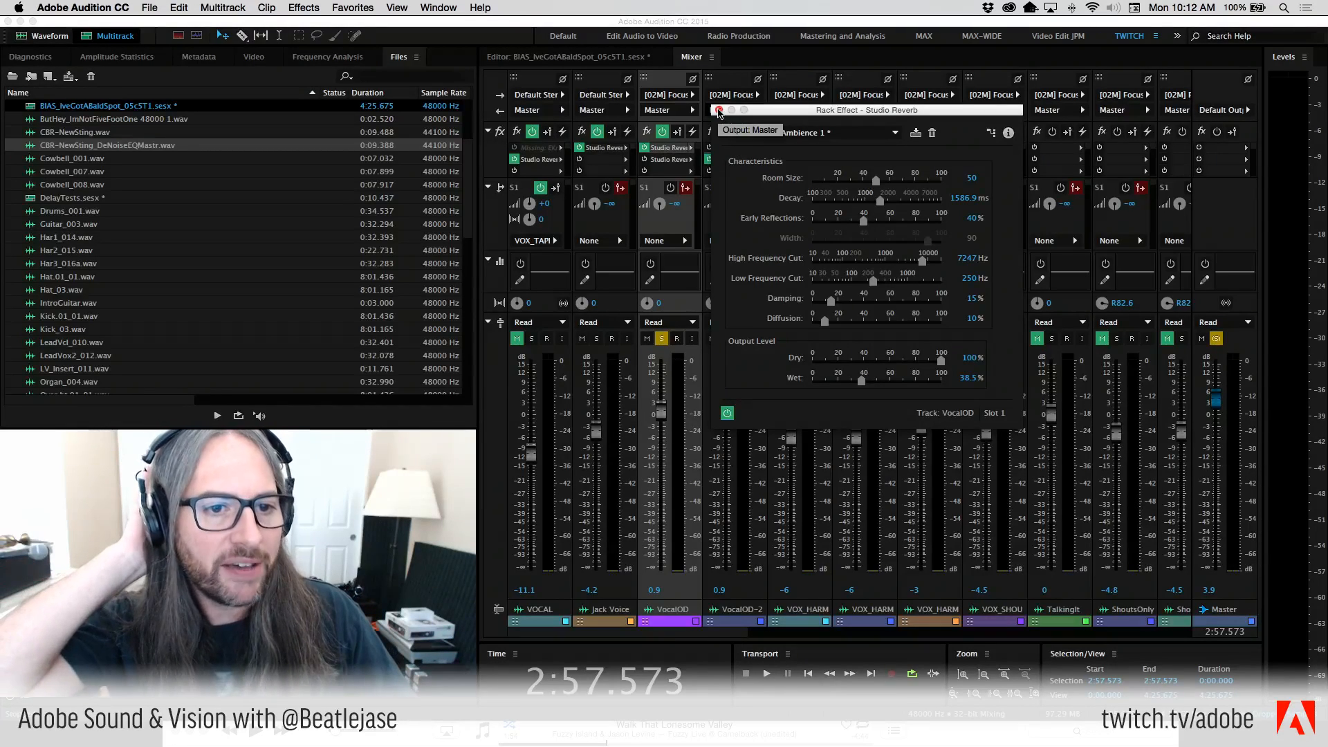
Close the Studio Reverb settings and remove the second Studio Reverb from the VocalOD track's effect slots.
click(719, 110)
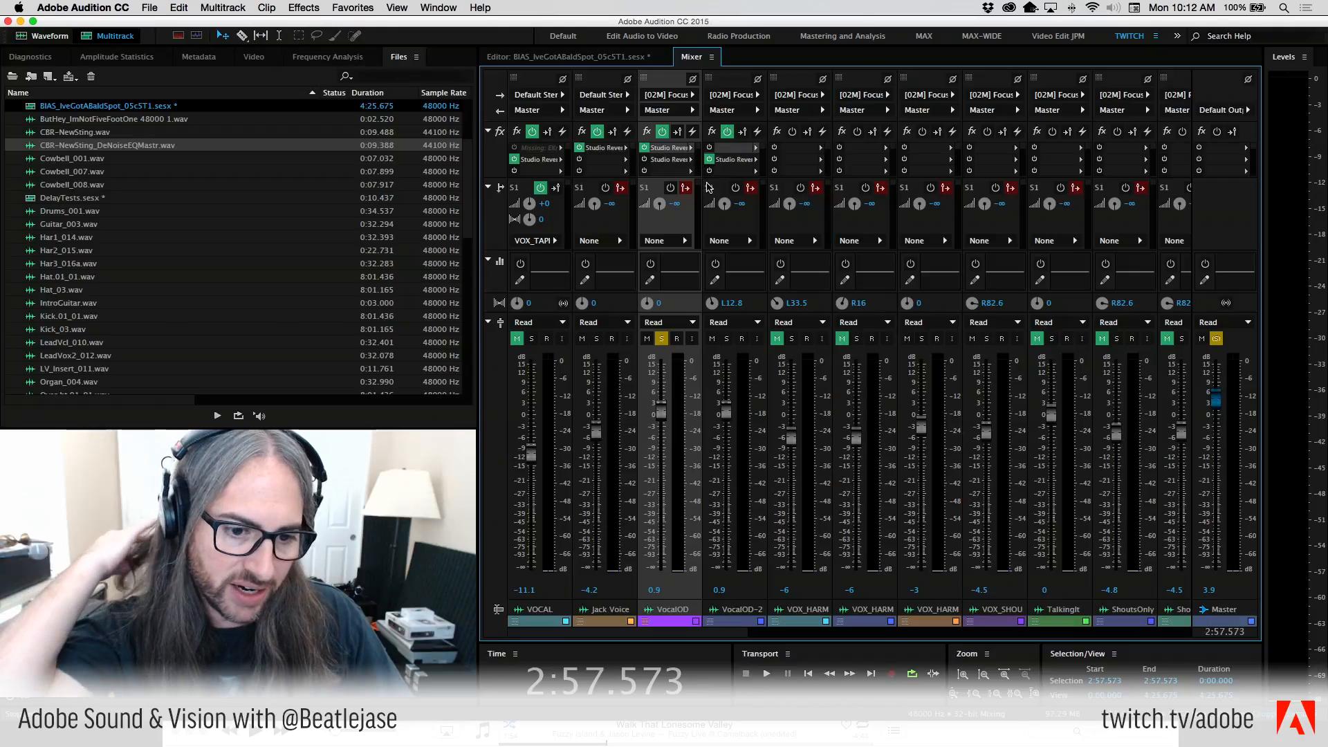
click(692, 159)
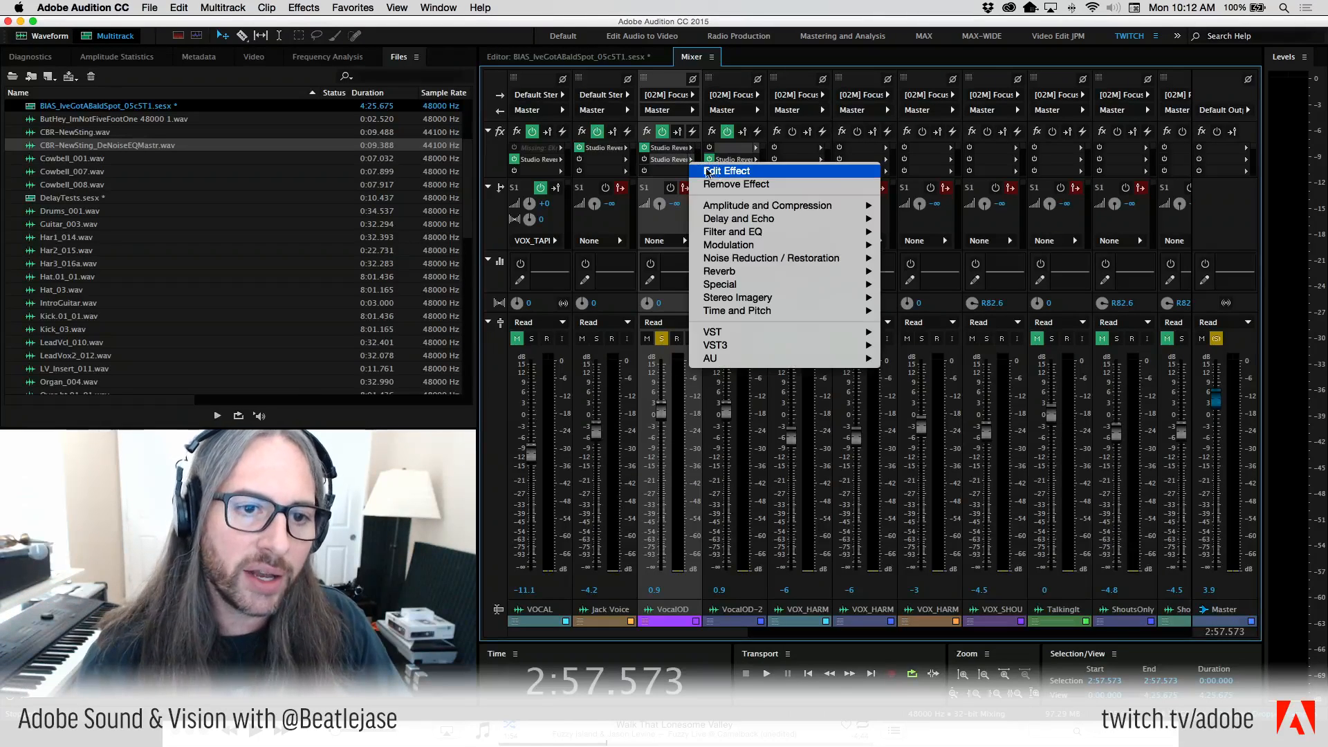
click(698, 184)
Replace the remaining Studio Reverb on VocalOD with Full Reverb, accepting the performance warning, and place its window over the mixer.
click(692, 150)
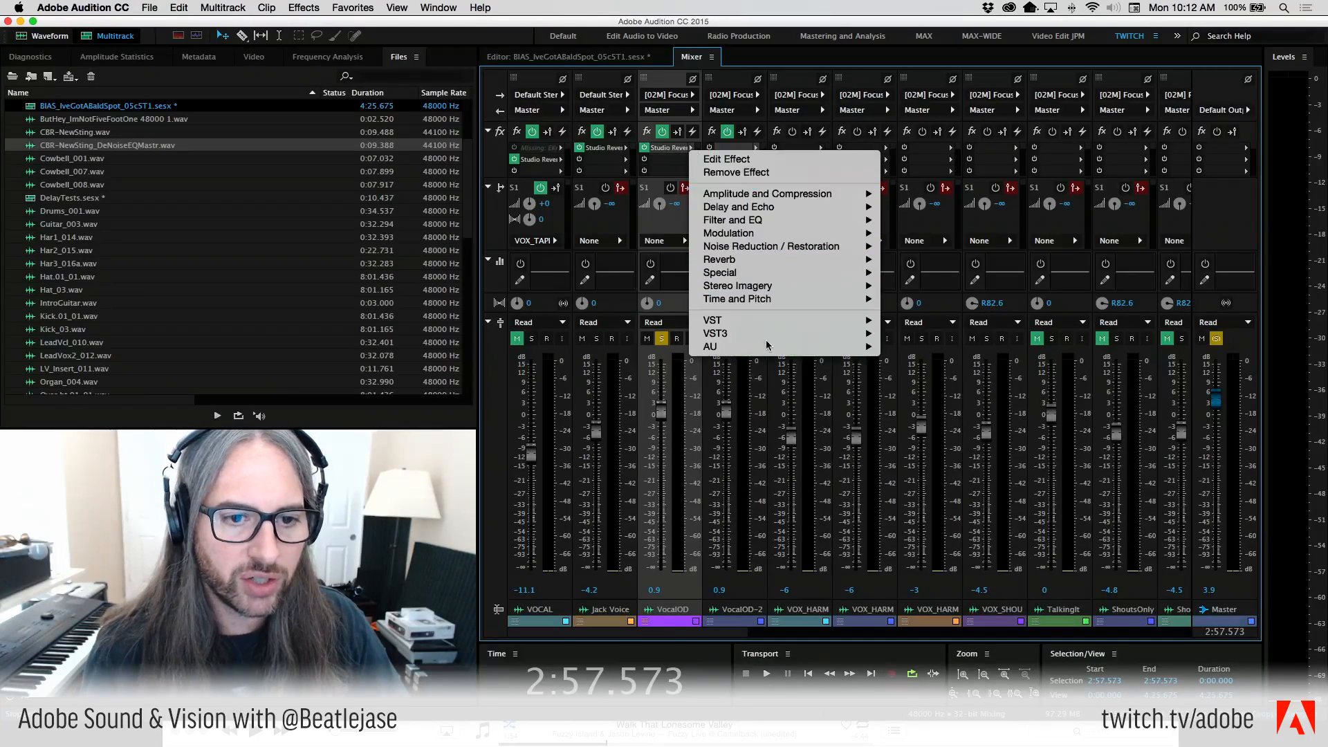
mouse_move(775, 263)
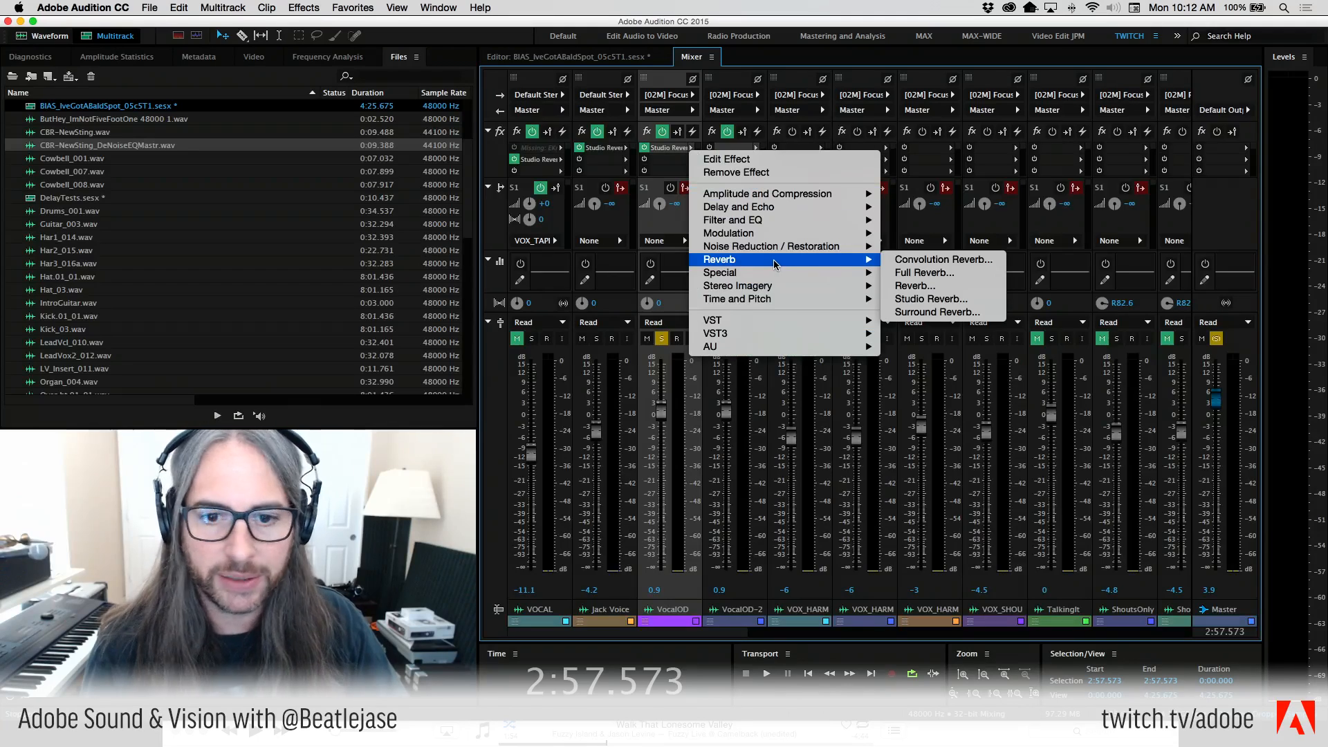
click(965, 273)
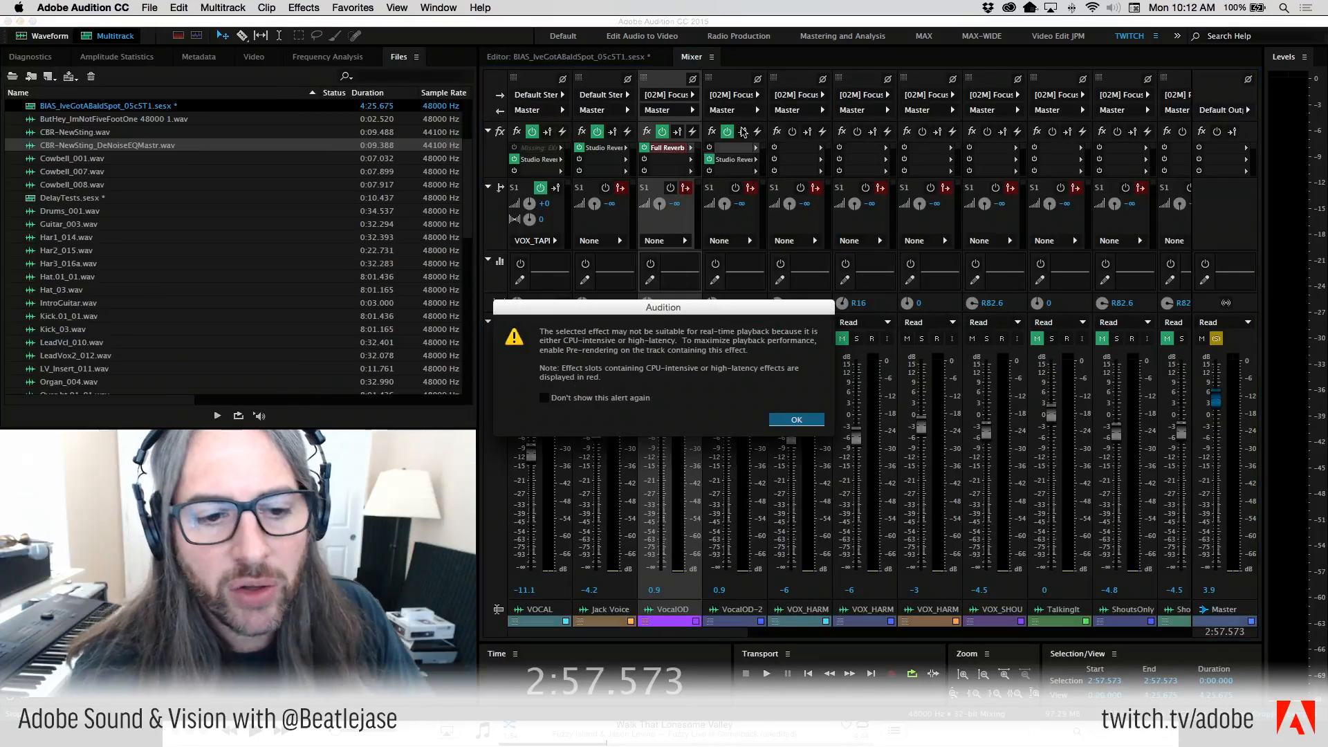
drag(599, 306, 627, 145)
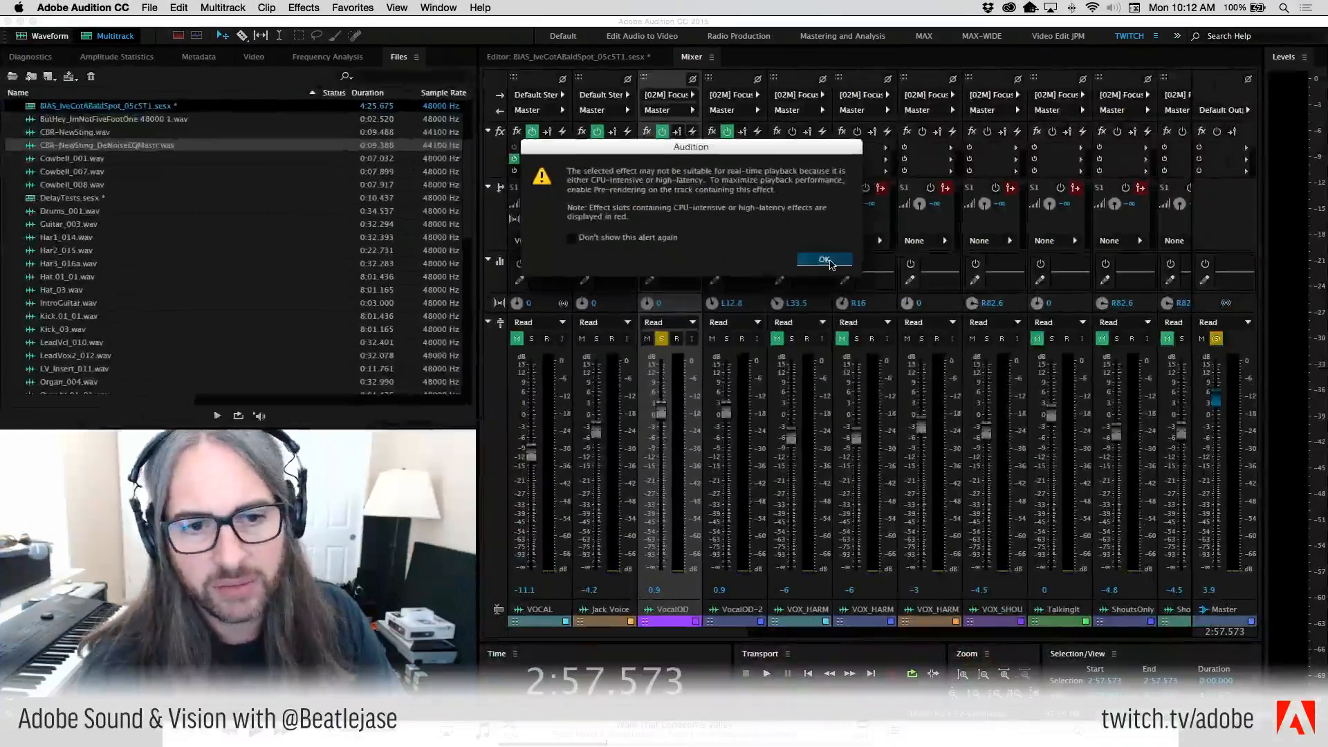
click(1045, 331)
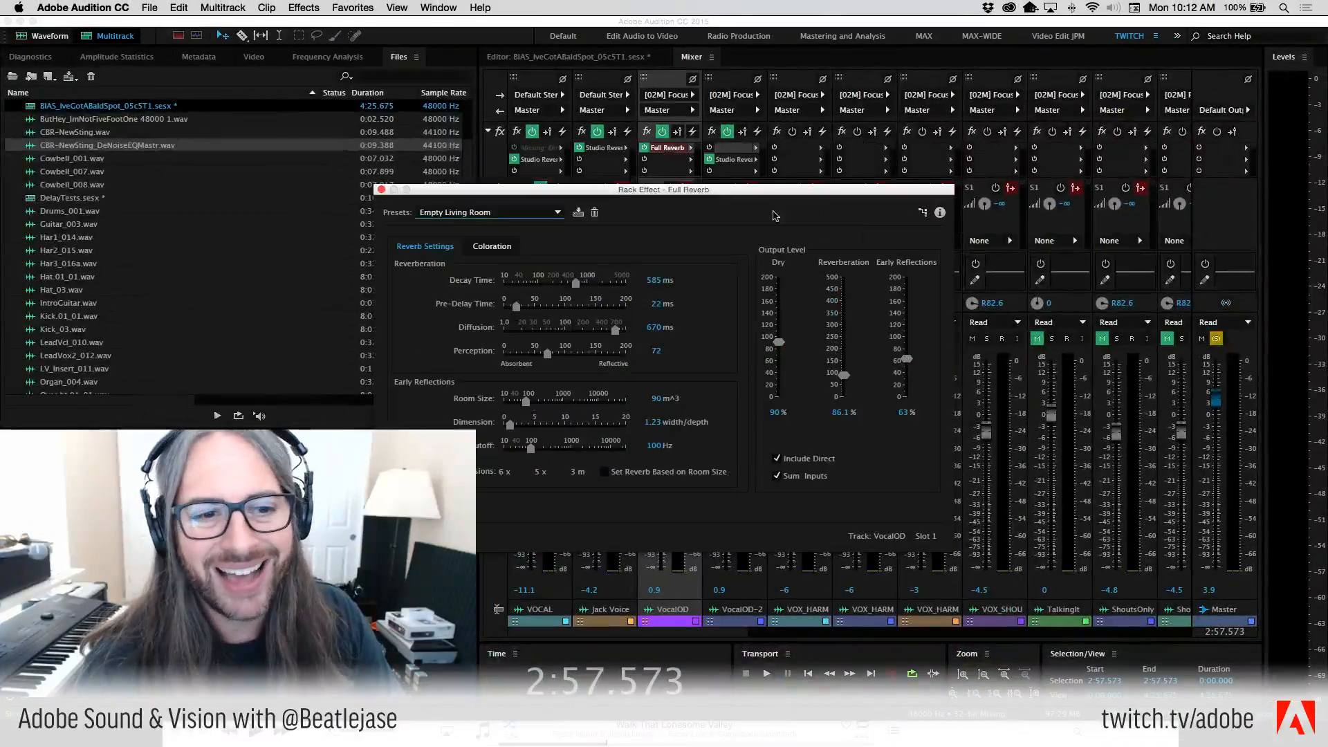
drag(734, 200, 953, 102)
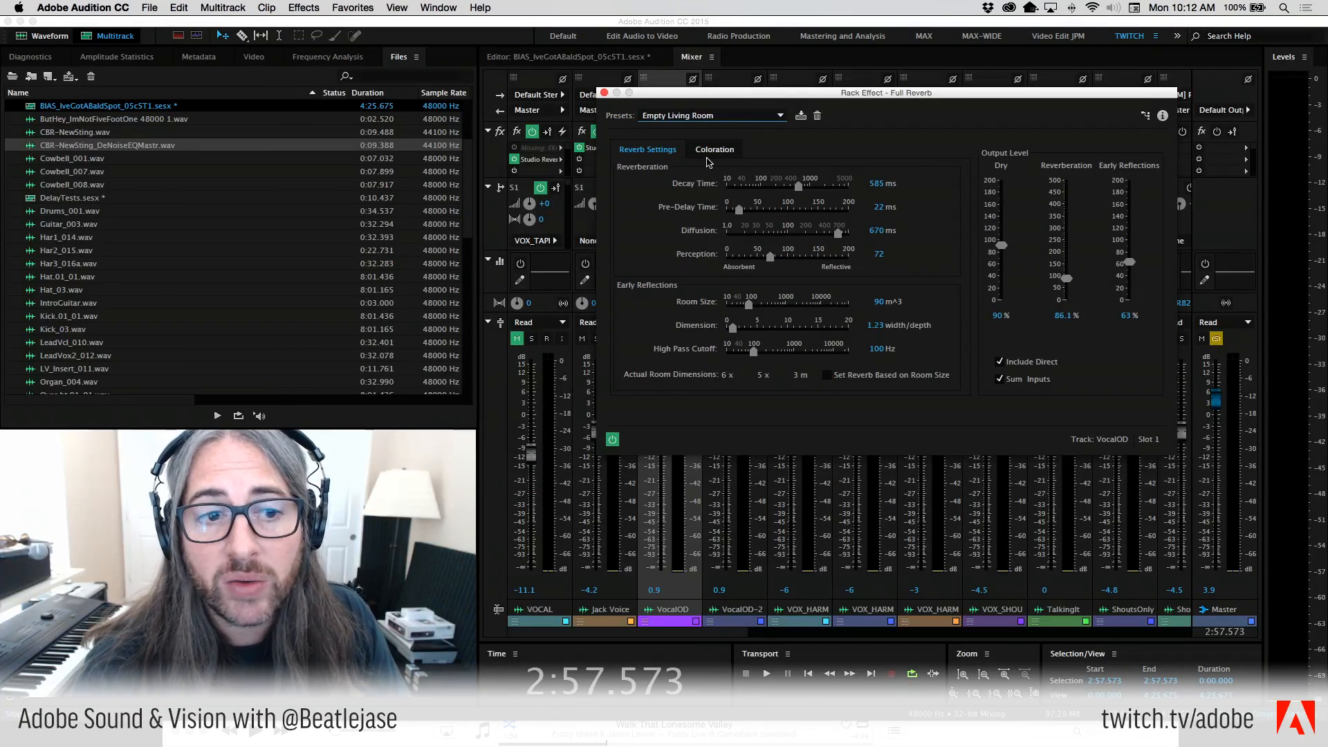
mouse_move(837, 96)
mouse_down()
mouse_move(827, 71)
mouse_move(823, 97)
mouse_up()
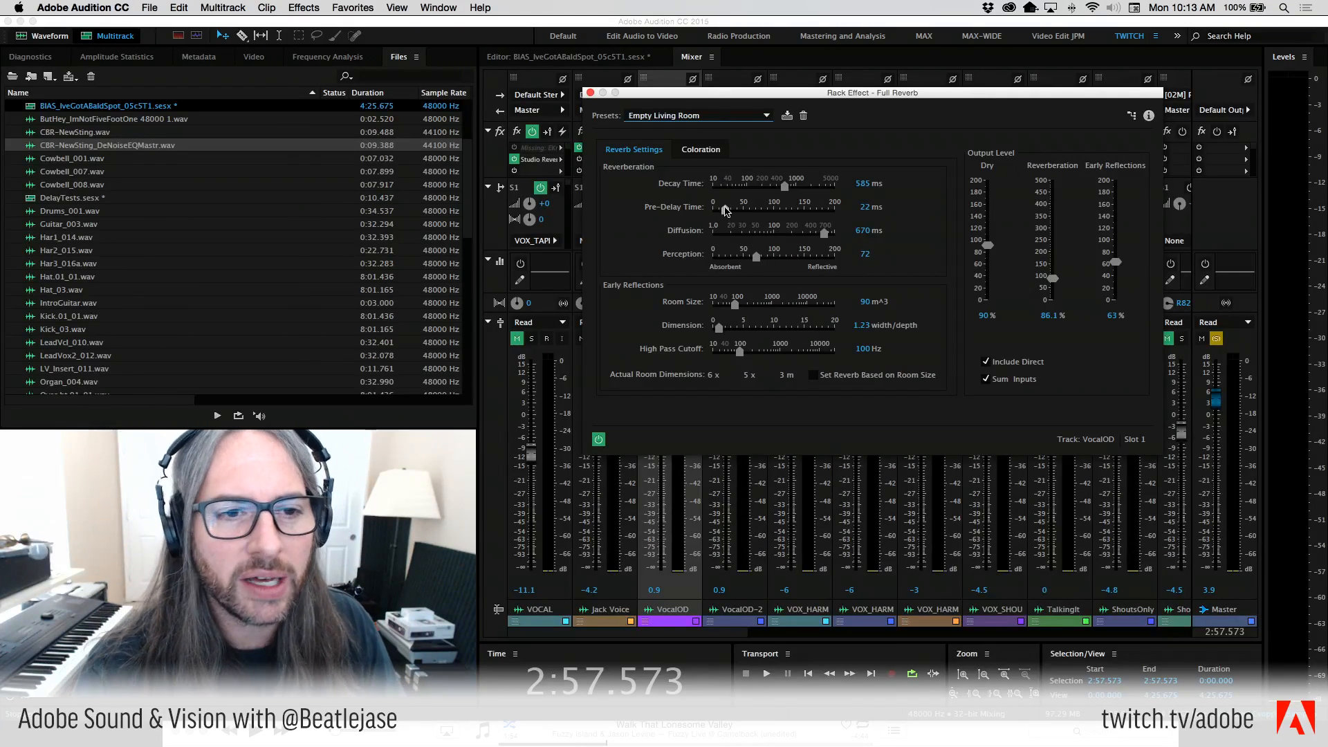
Load the Great Hall preset in Full Reverb, switch to the multitrack editor view, and listen to the vocal from 2:57.573.
click(724, 116)
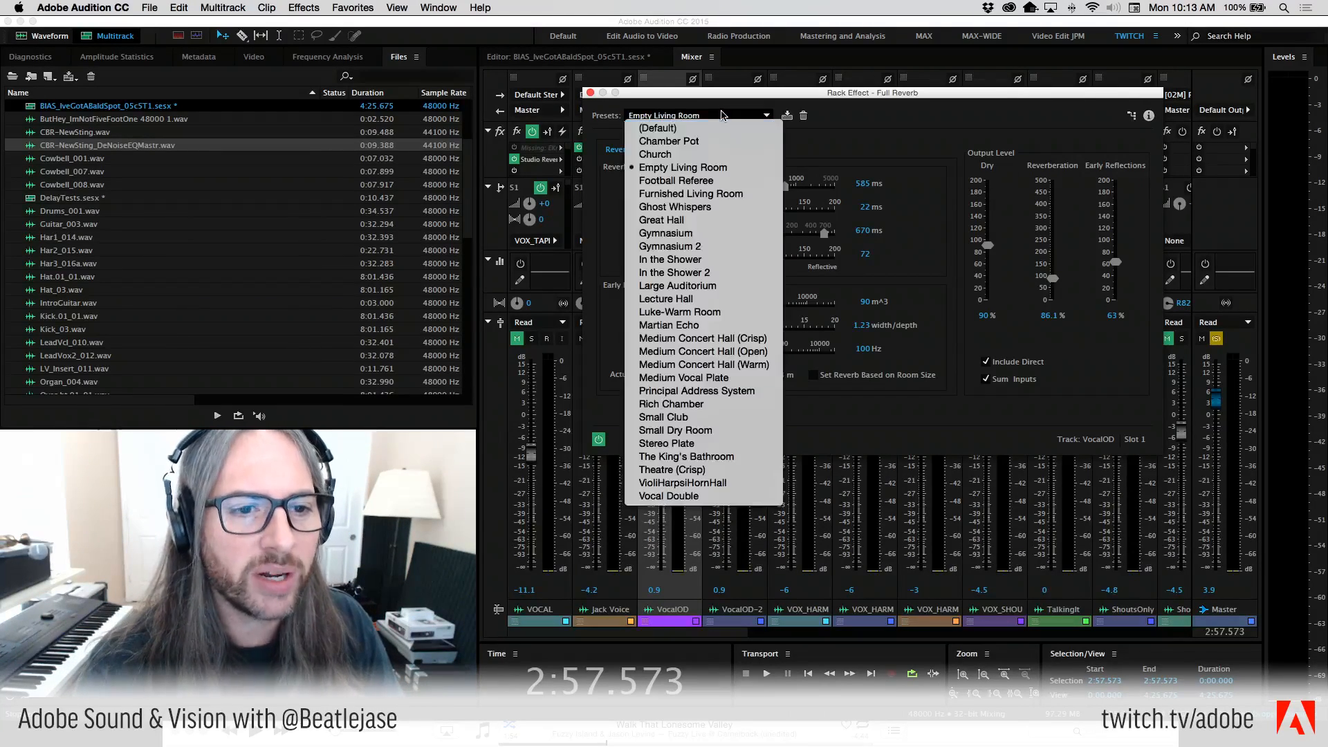
click(706, 220)
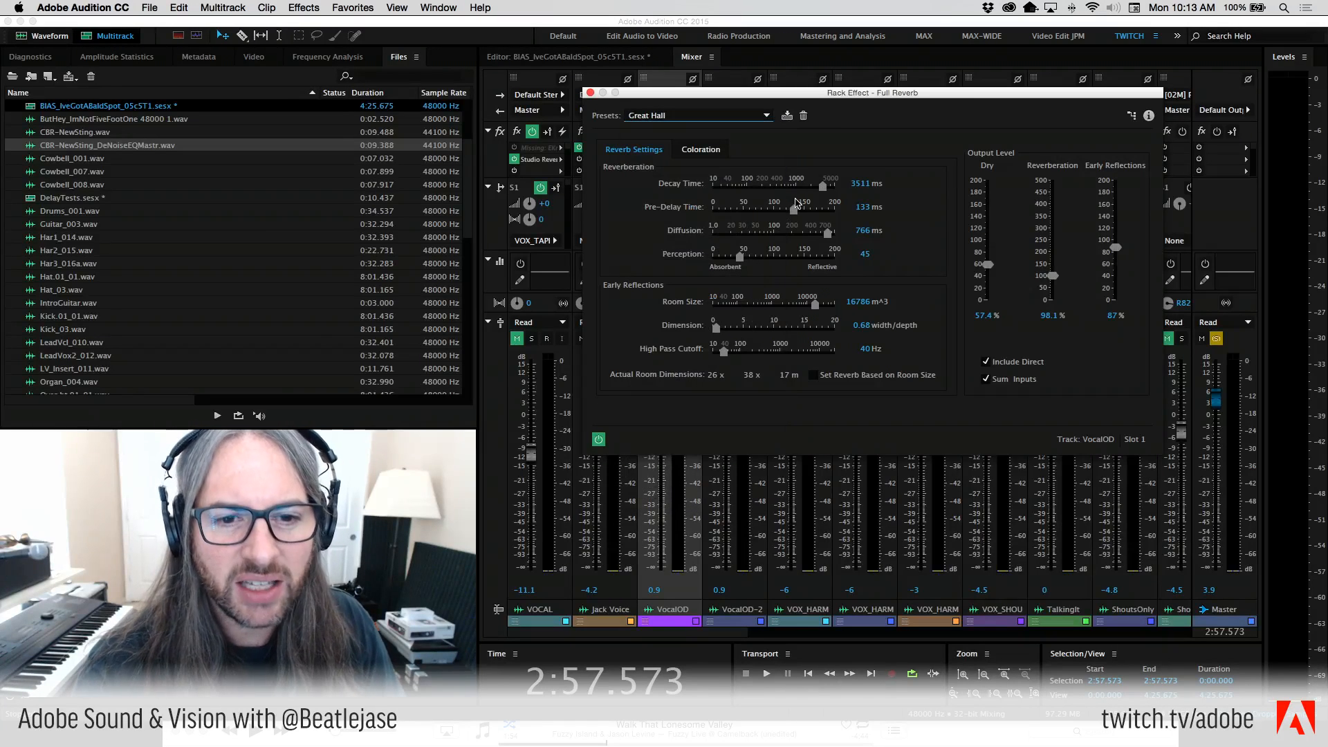
click(795, 210)
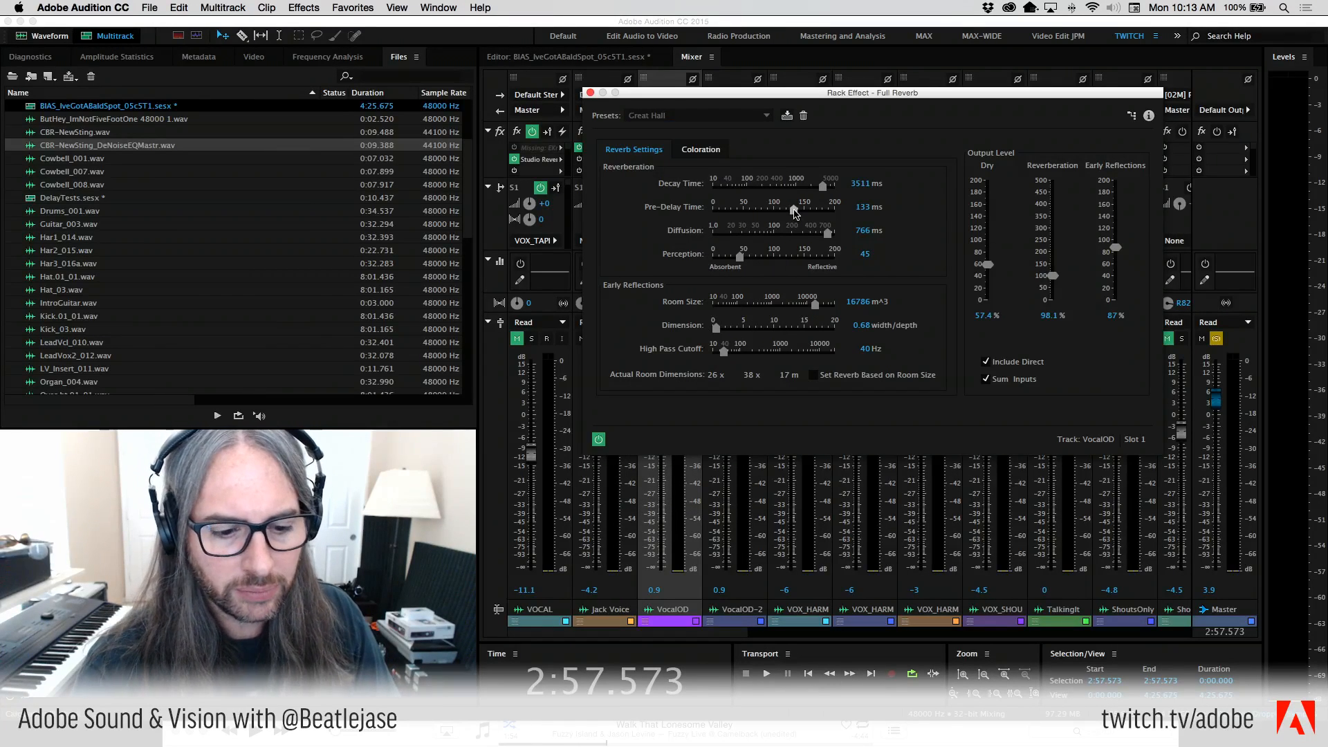
drag(654, 93, 694, 203)
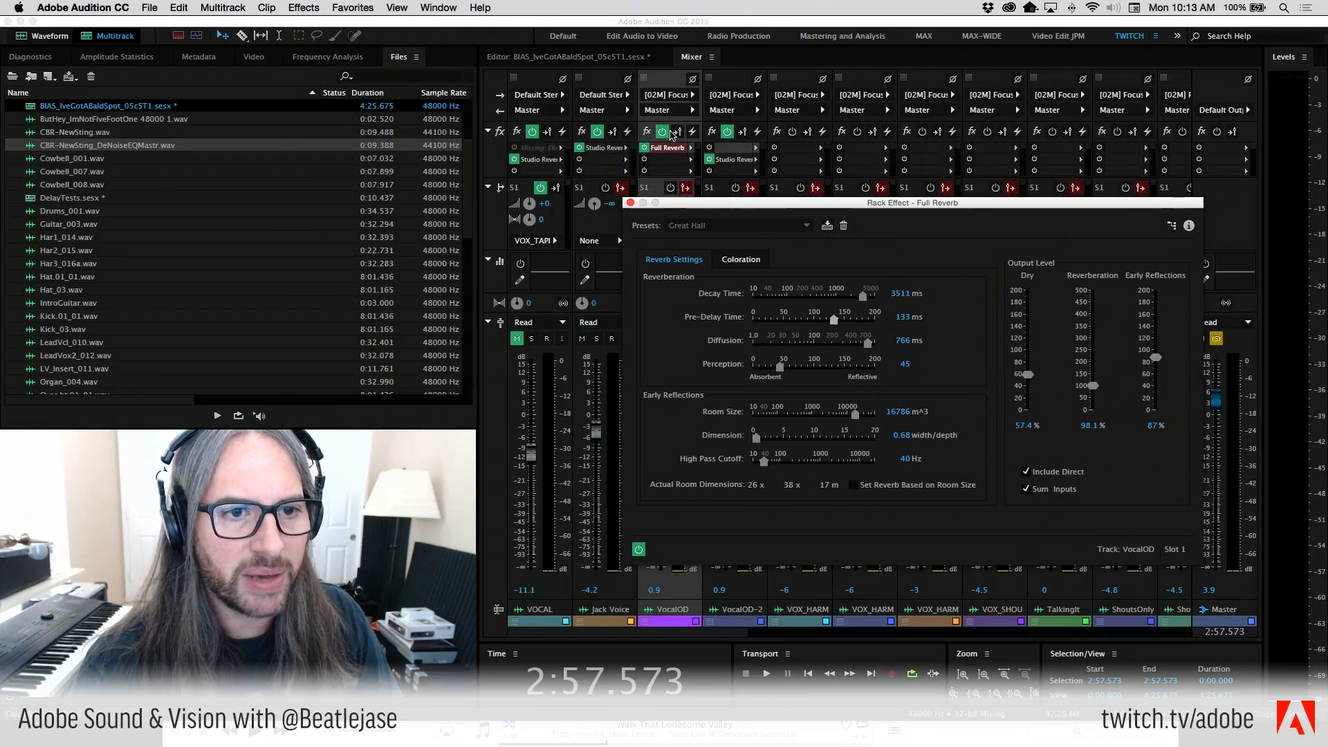
click(626, 59)
key(space)
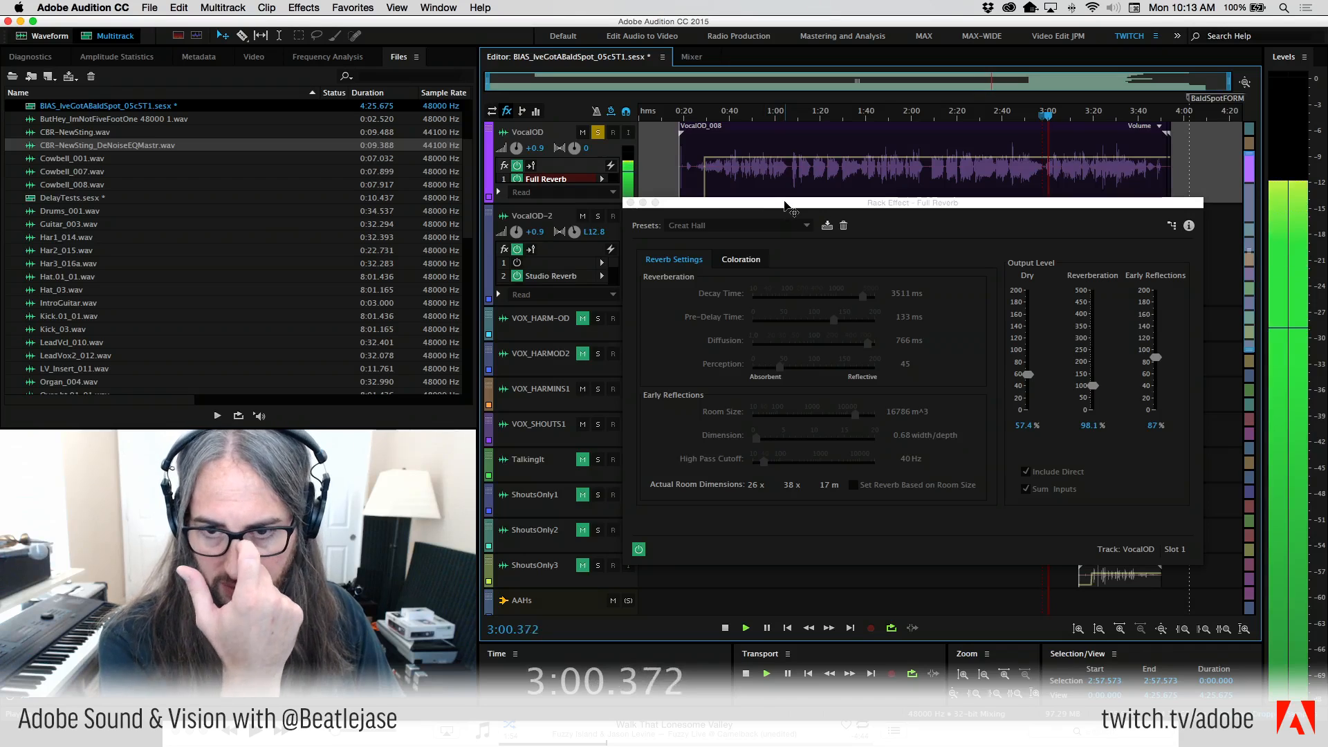
key(space)
Move the Full Reverb window higher, view its Coloration curve and return to the reverb settings.
click(788, 205)
drag(796, 206, 684, 80)
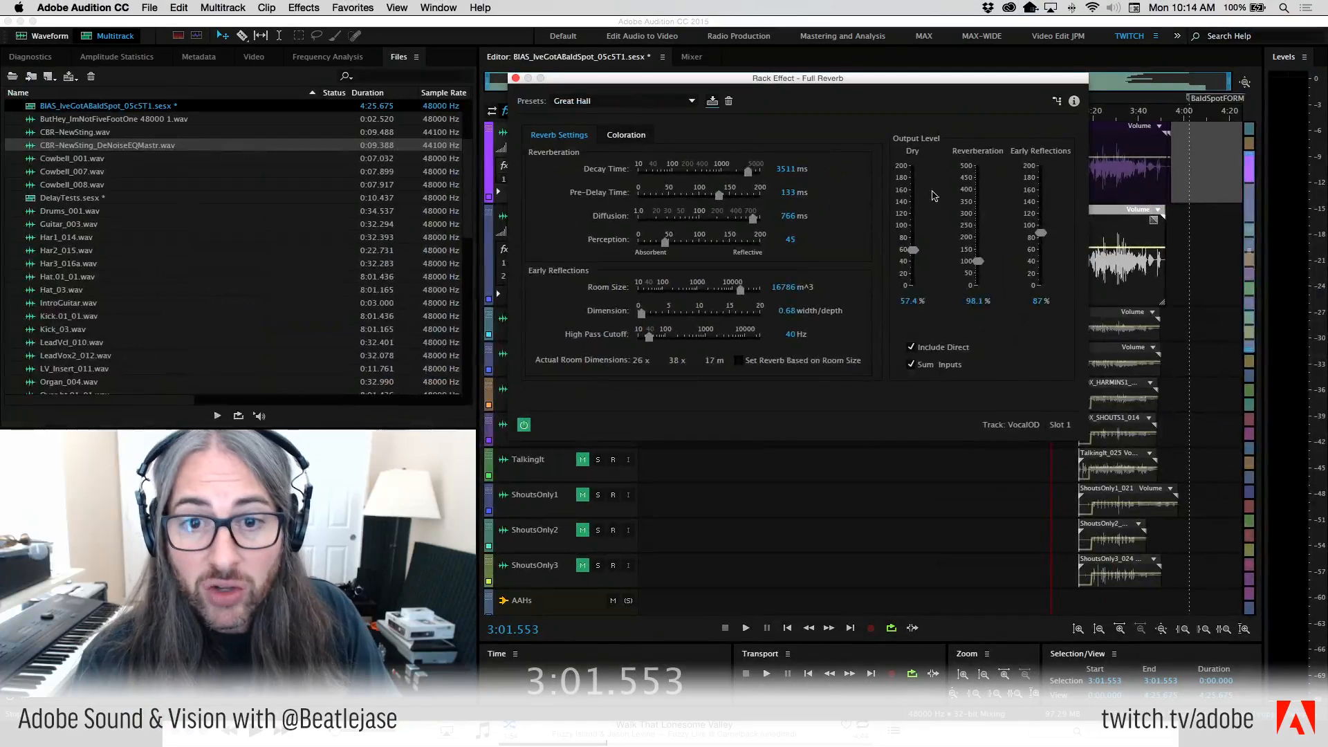
click(625, 137)
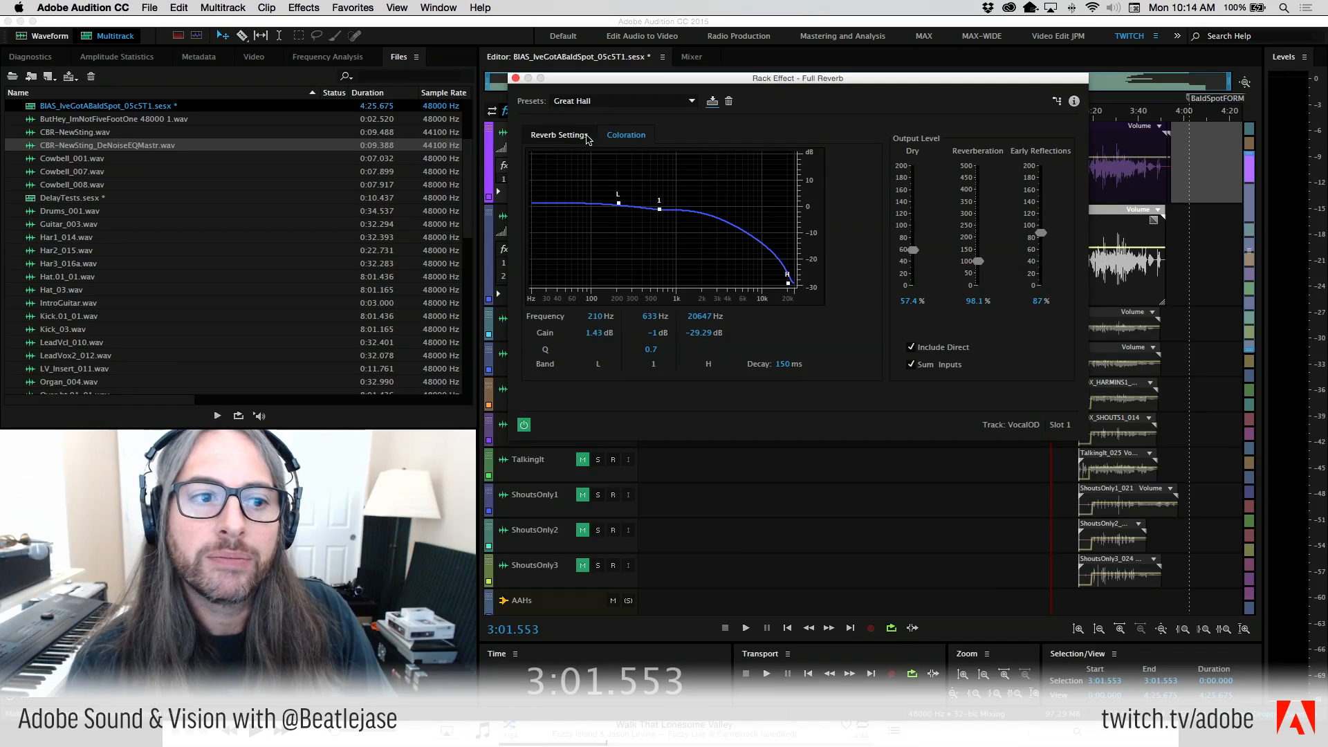
click(573, 136)
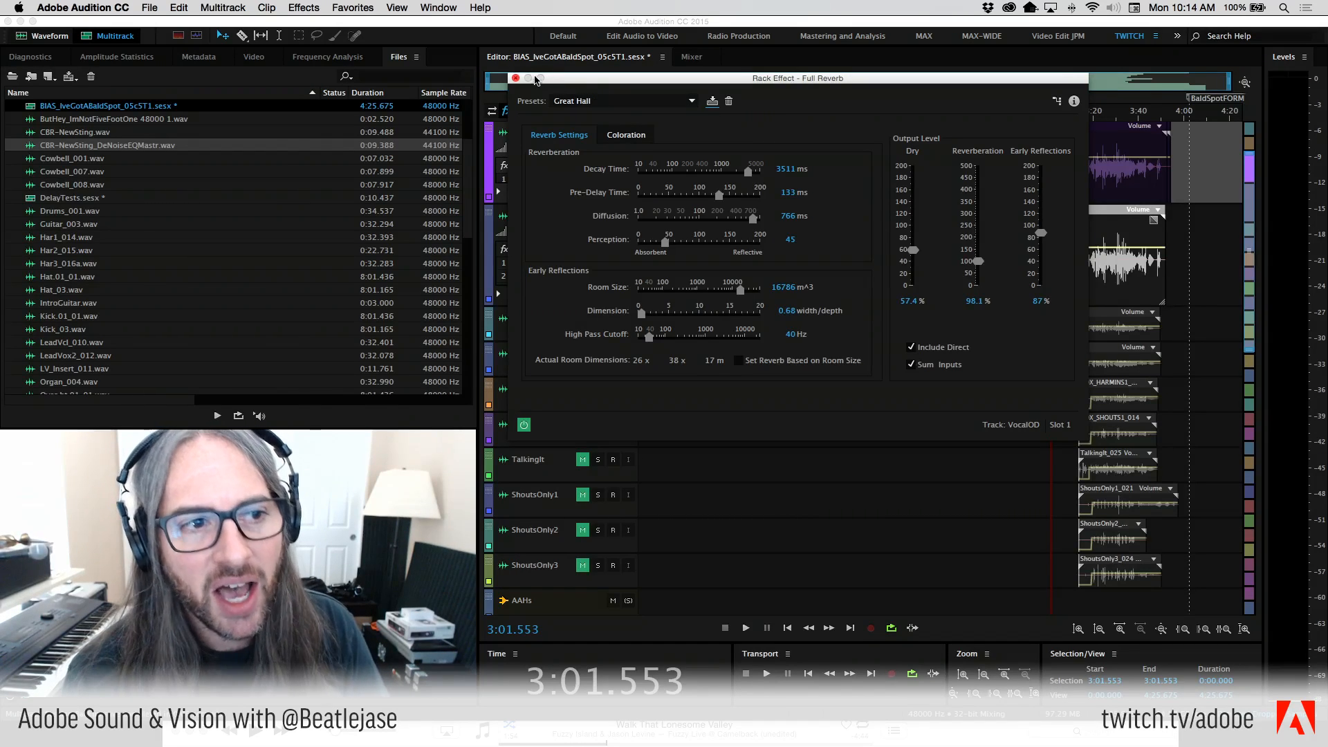
Load the Medium Concert Hall (Crisp) preset in Full Reverb, play the vocal from about 3:01.5, and stop playback.
click(629, 101)
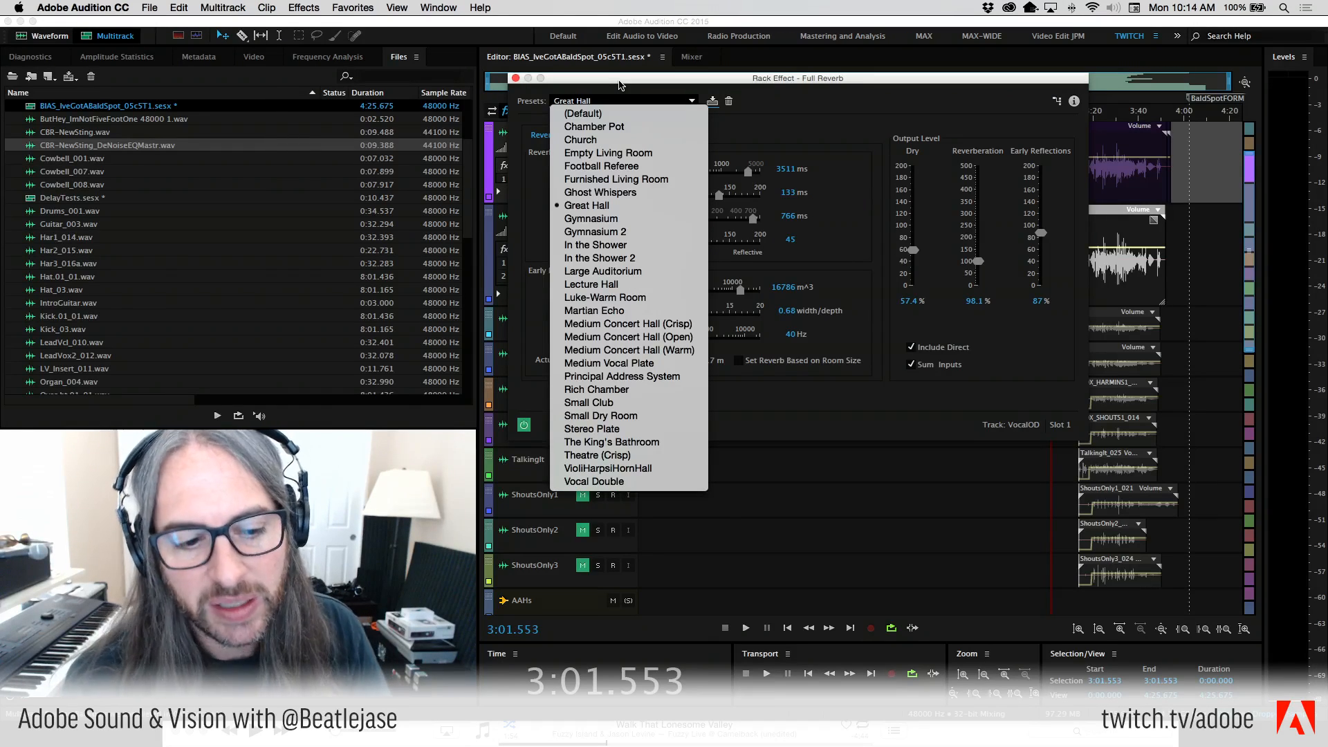
click(655, 321)
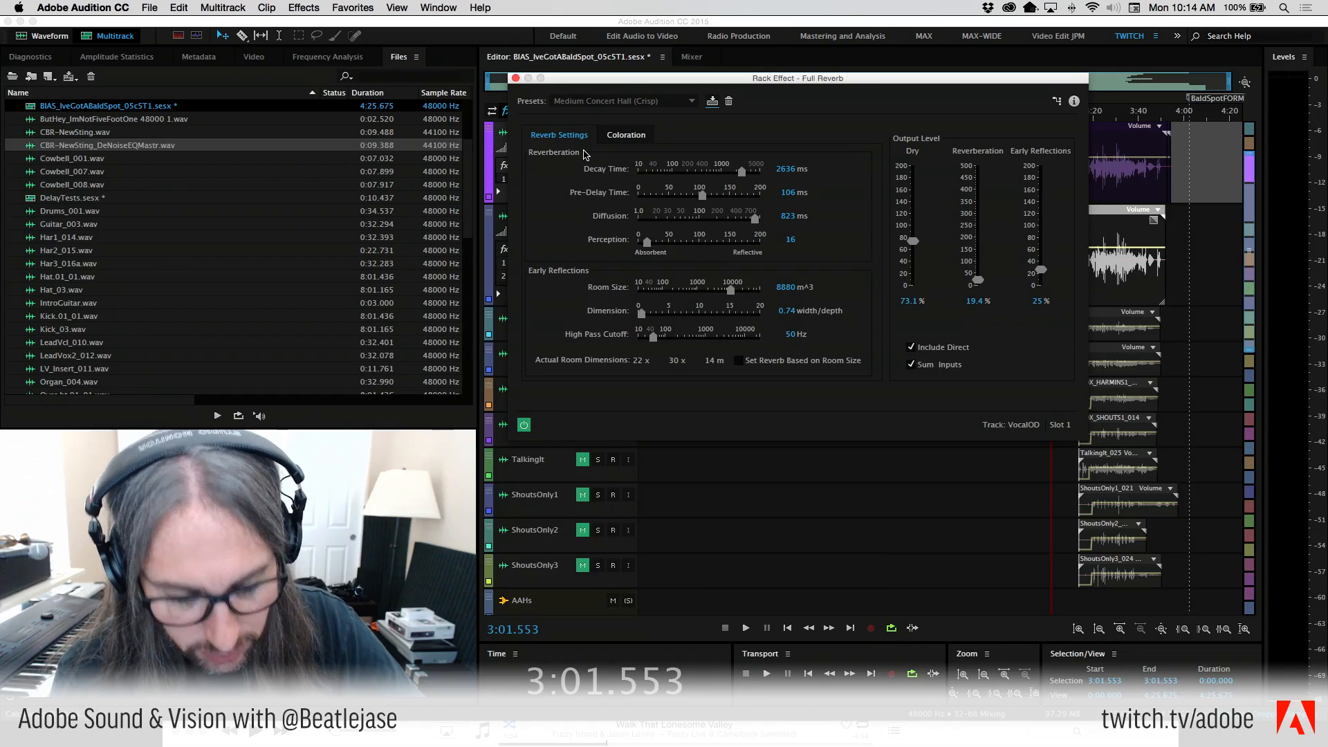
key(space)
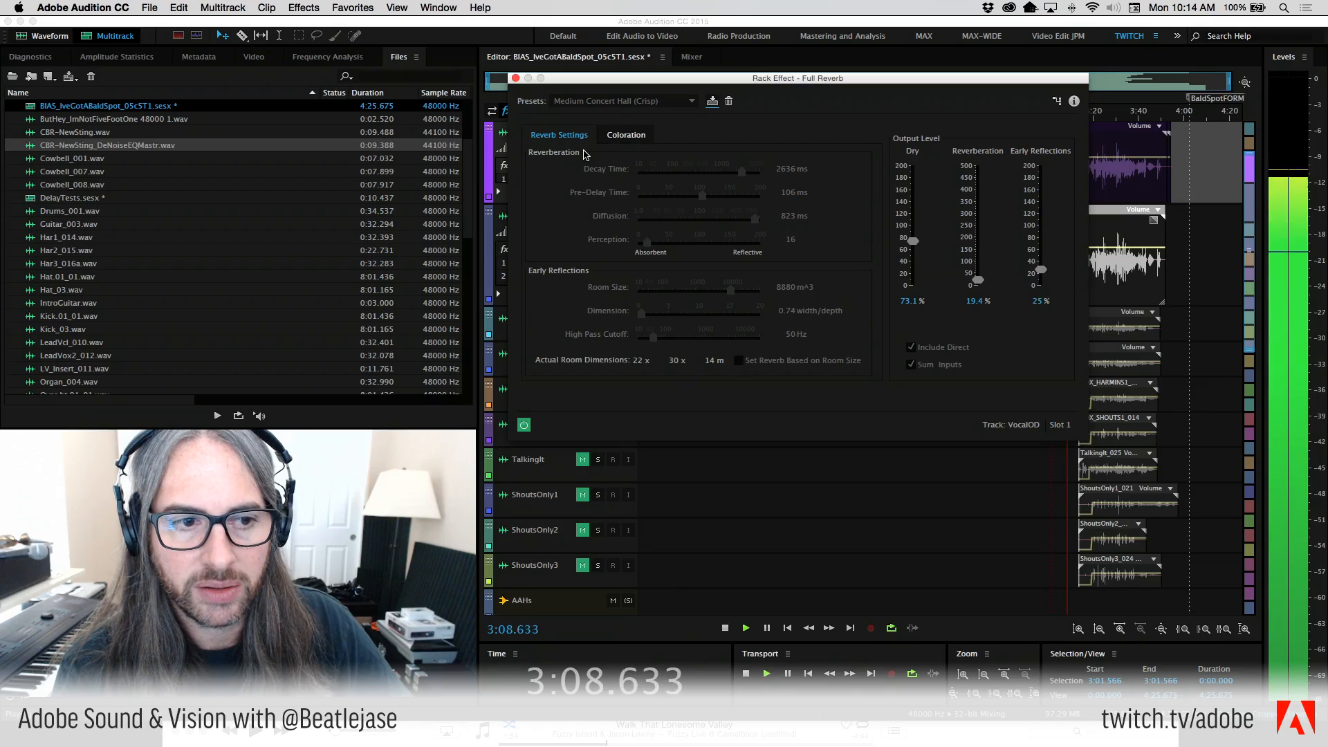
key(space)
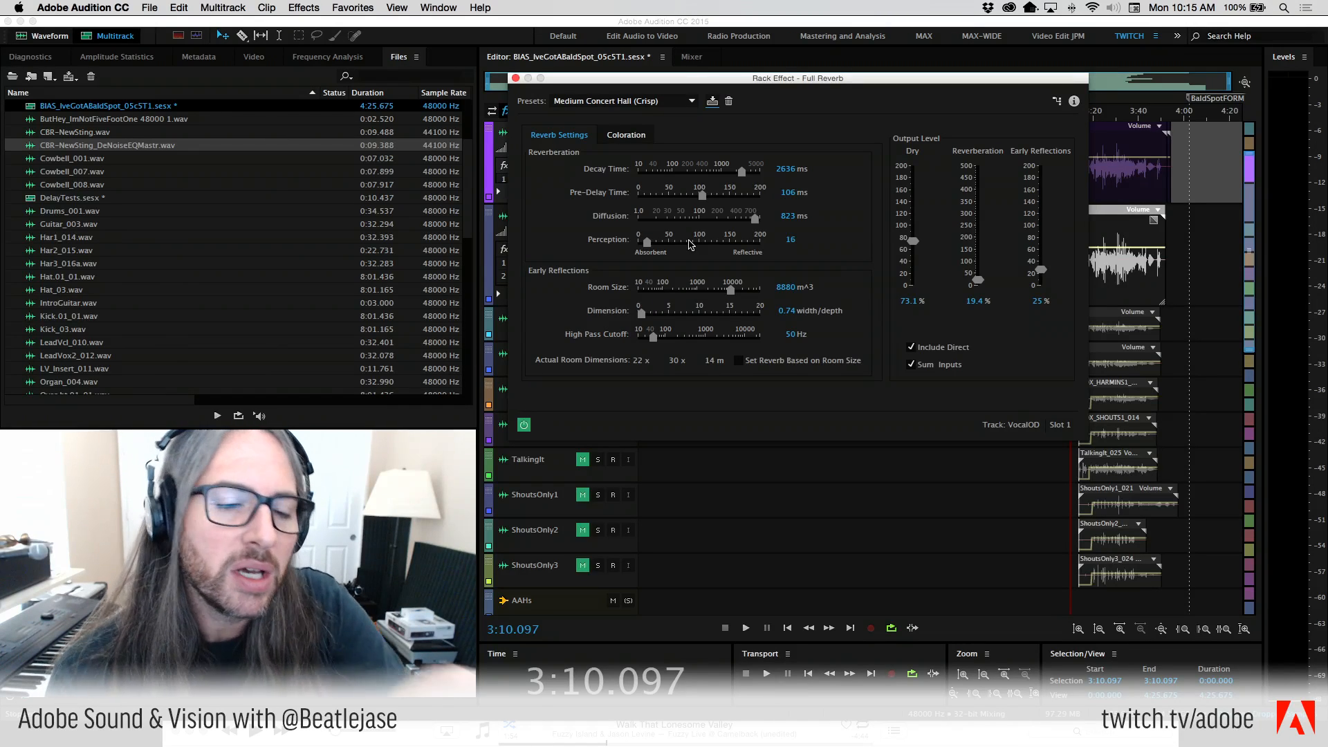
Examine the Coloration curve of the Medium Concert Hall (Crisp) preset and close the Full Reverb window.
click(637, 142)
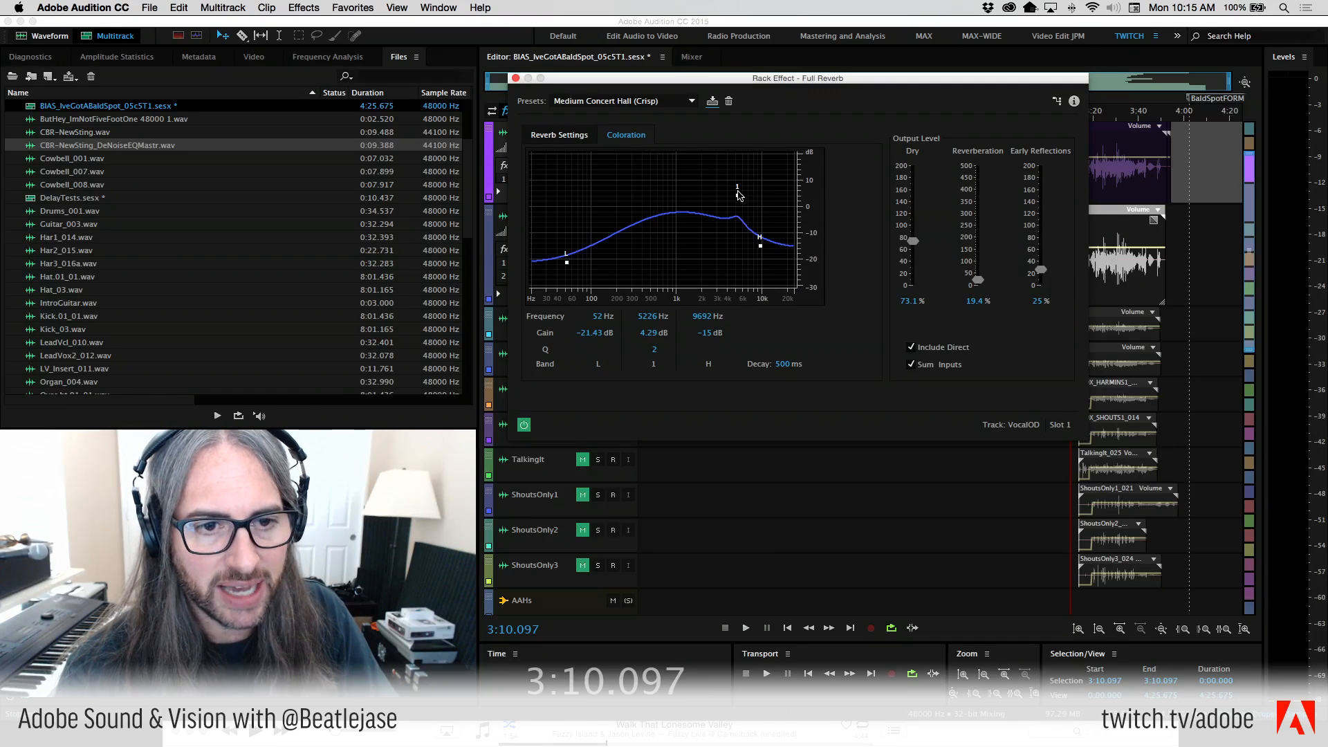
mouse_move(739, 197)
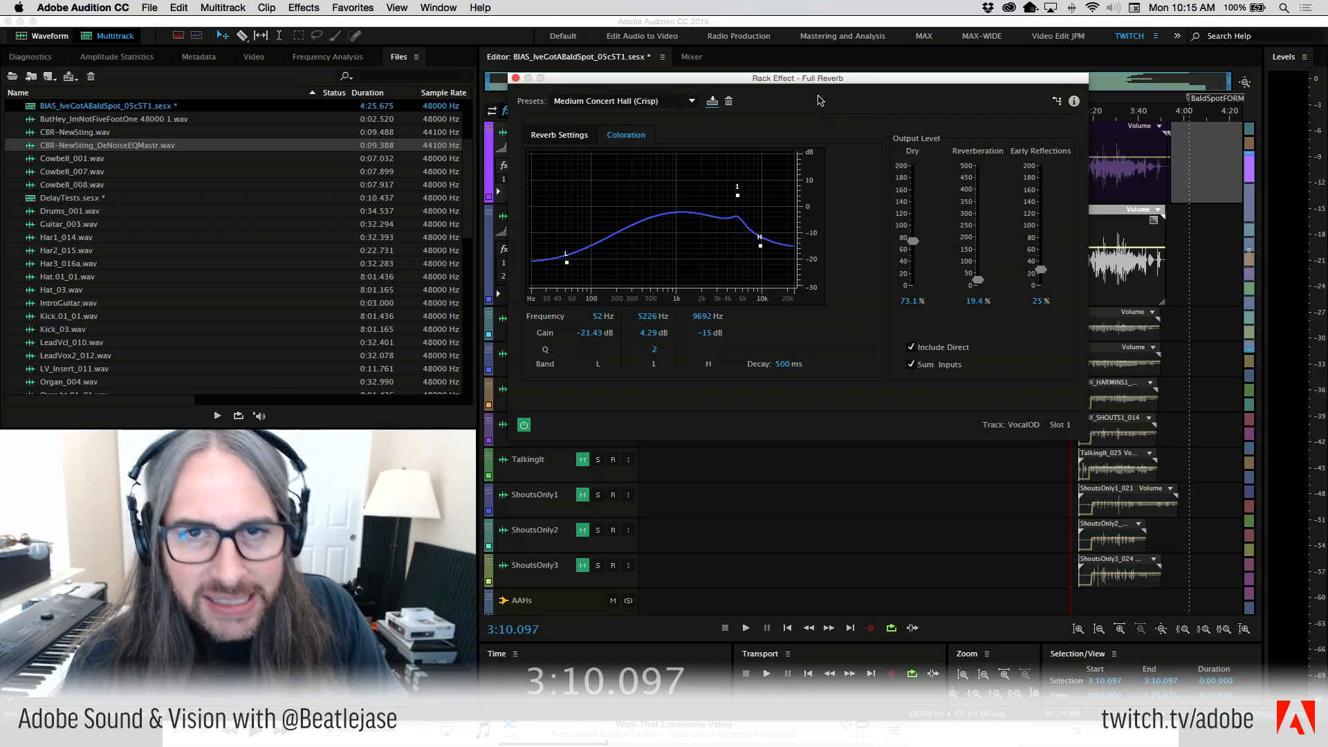
drag(731, 76, 751, 52)
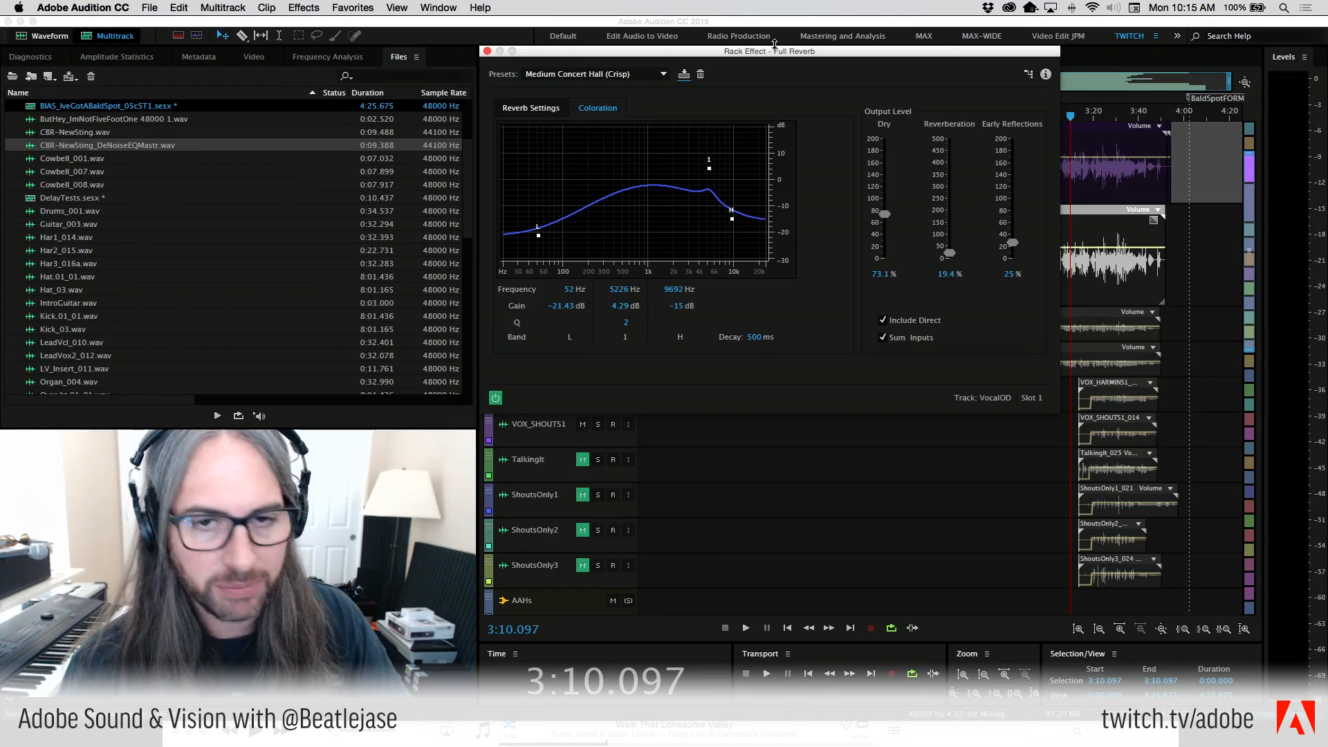
click(487, 52)
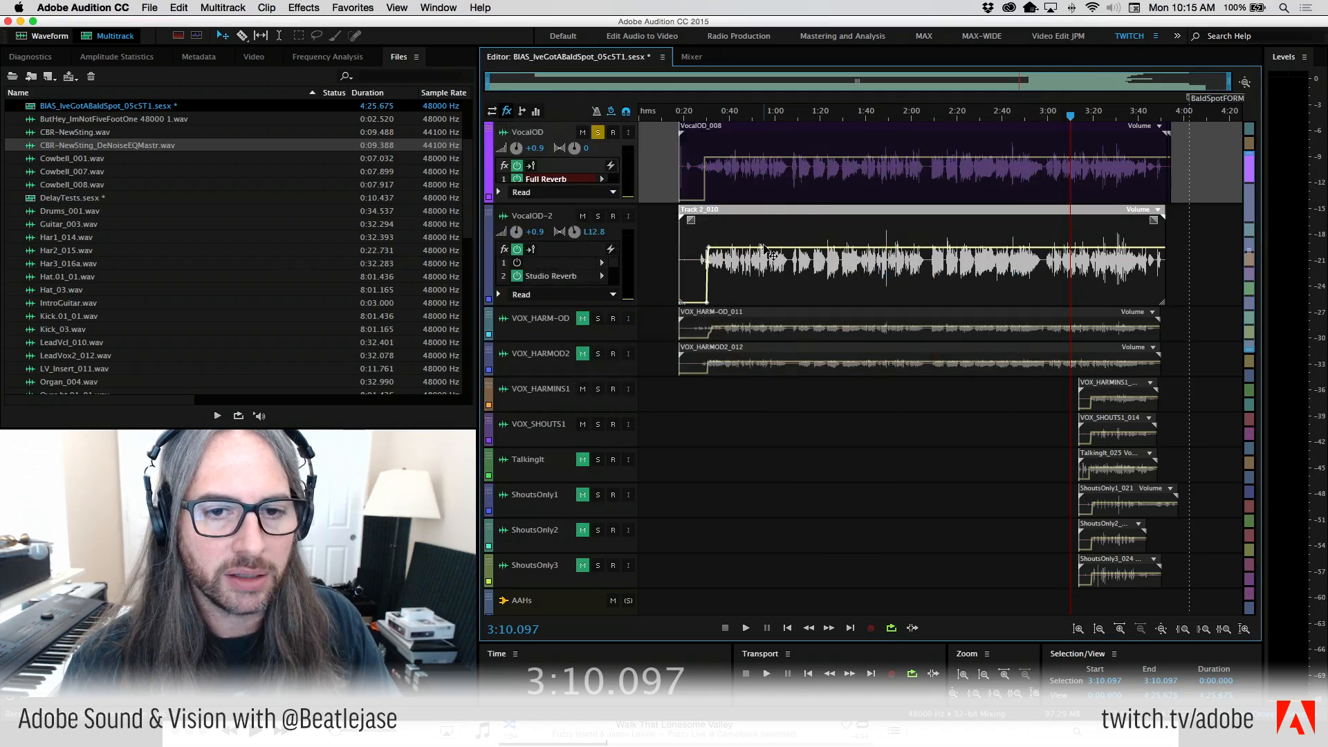
Show the Mac's system overview, highlight the model and hardware specifications, and close the overview window.
click(21, 7)
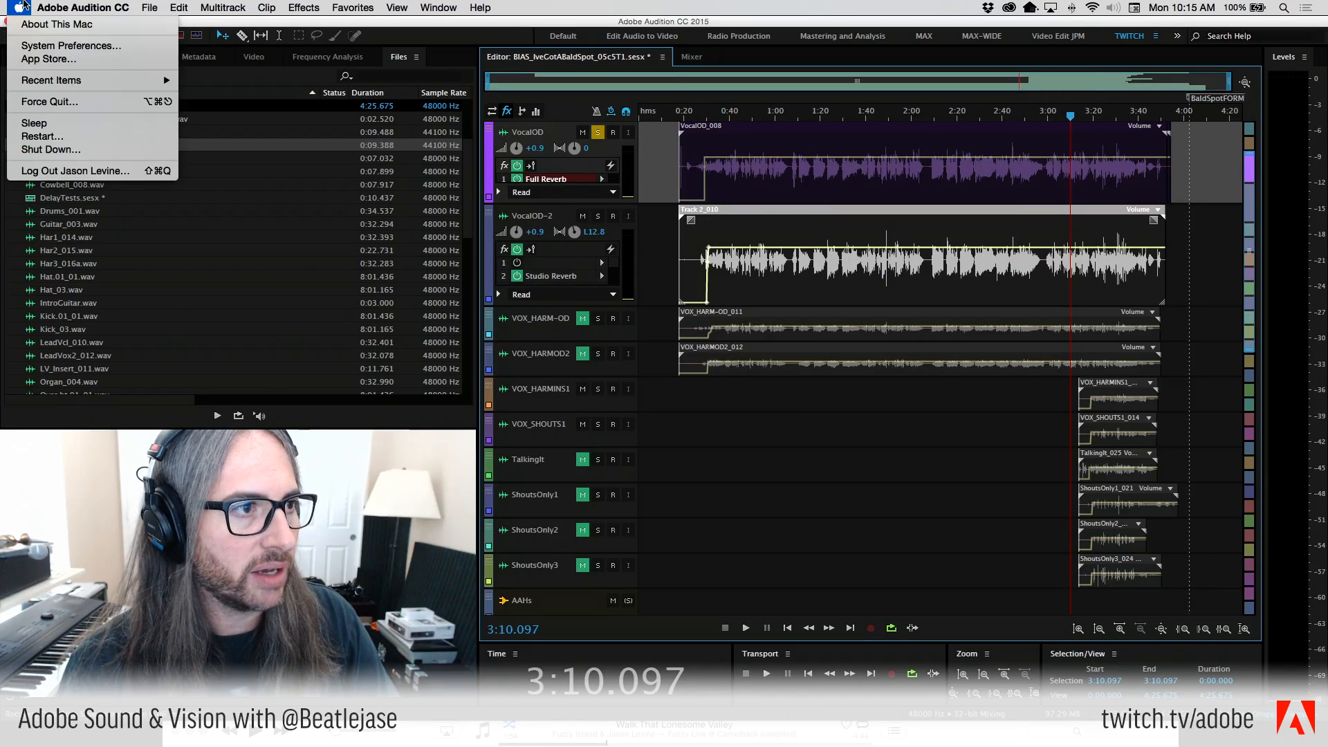
click(52, 22)
drag(547, 160, 664, 113)
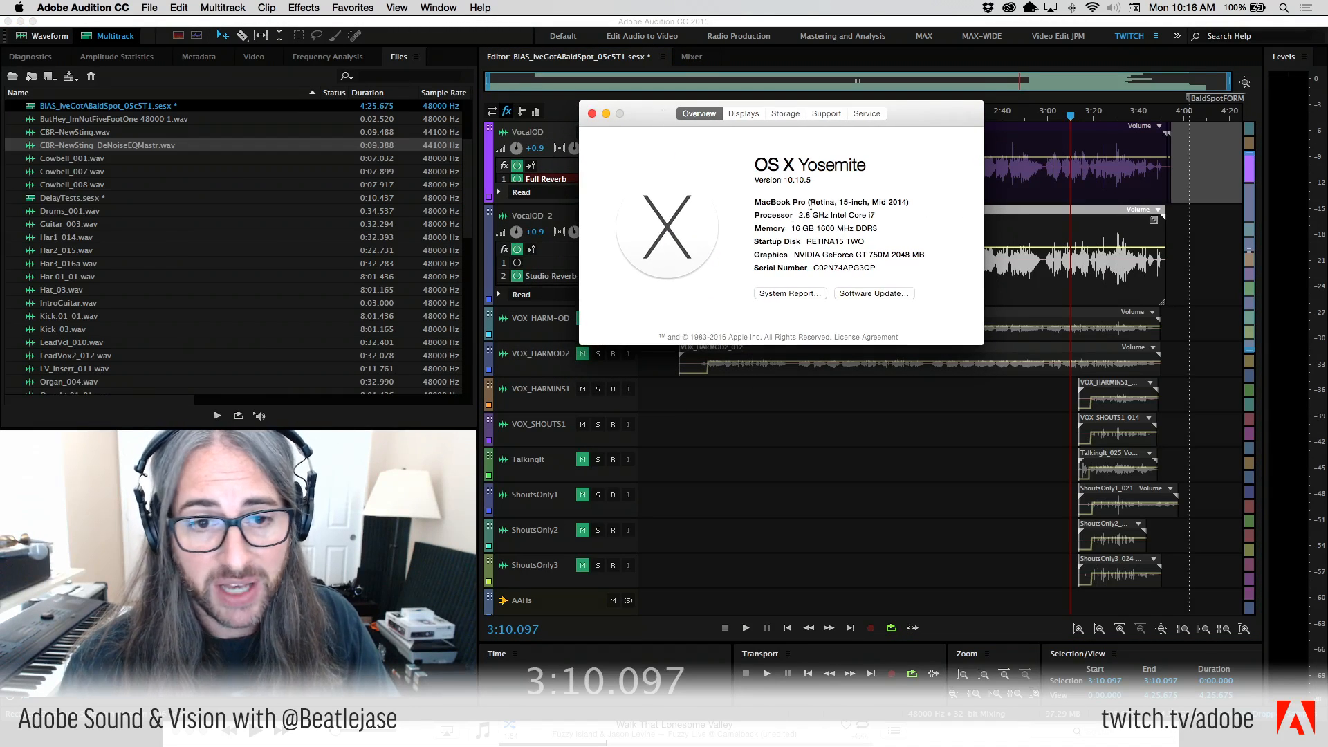
drag(817, 201, 903, 202)
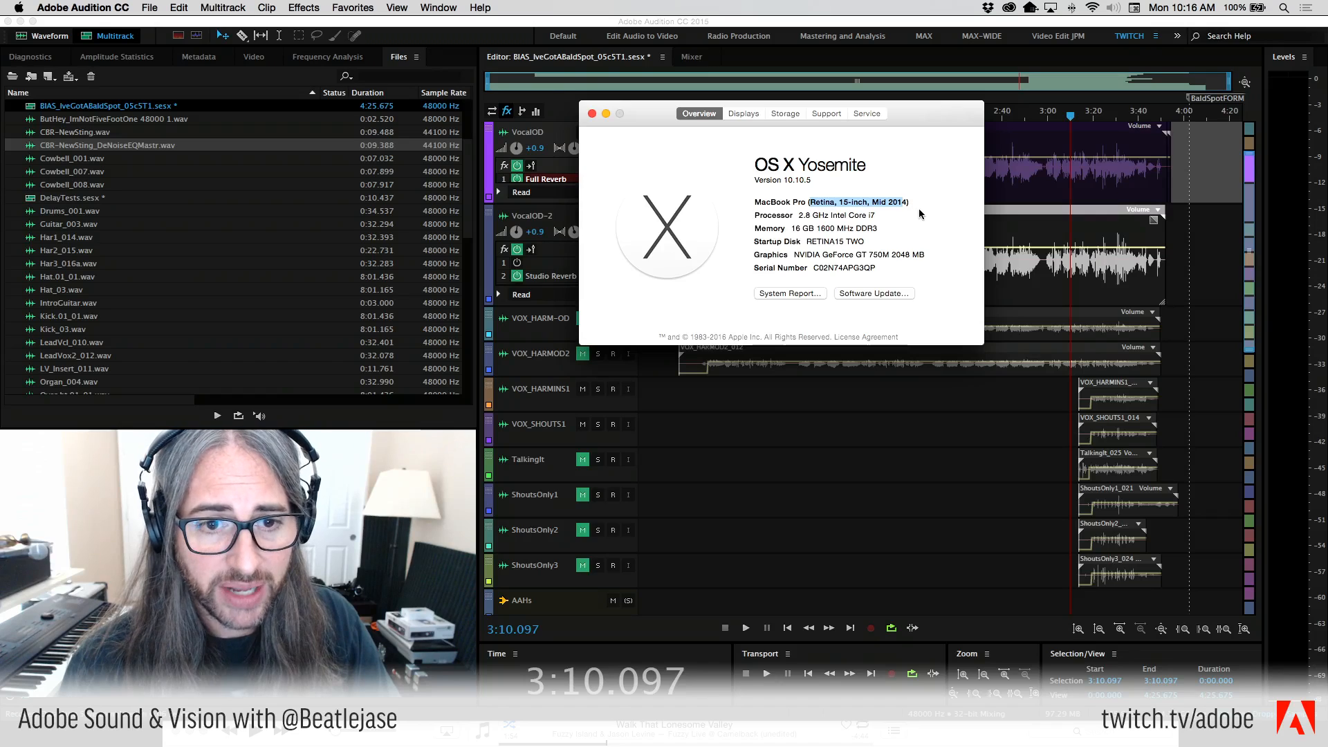
drag(799, 215, 954, 255)
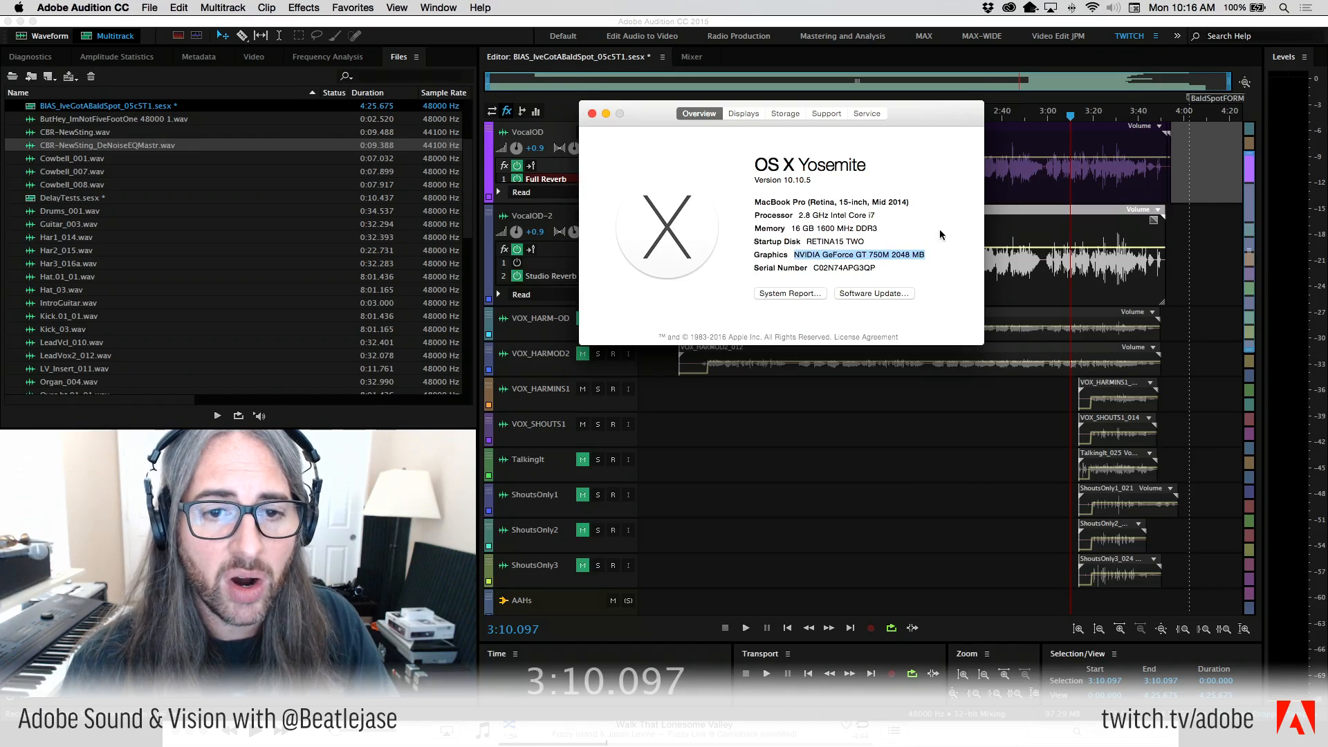
click(592, 114)
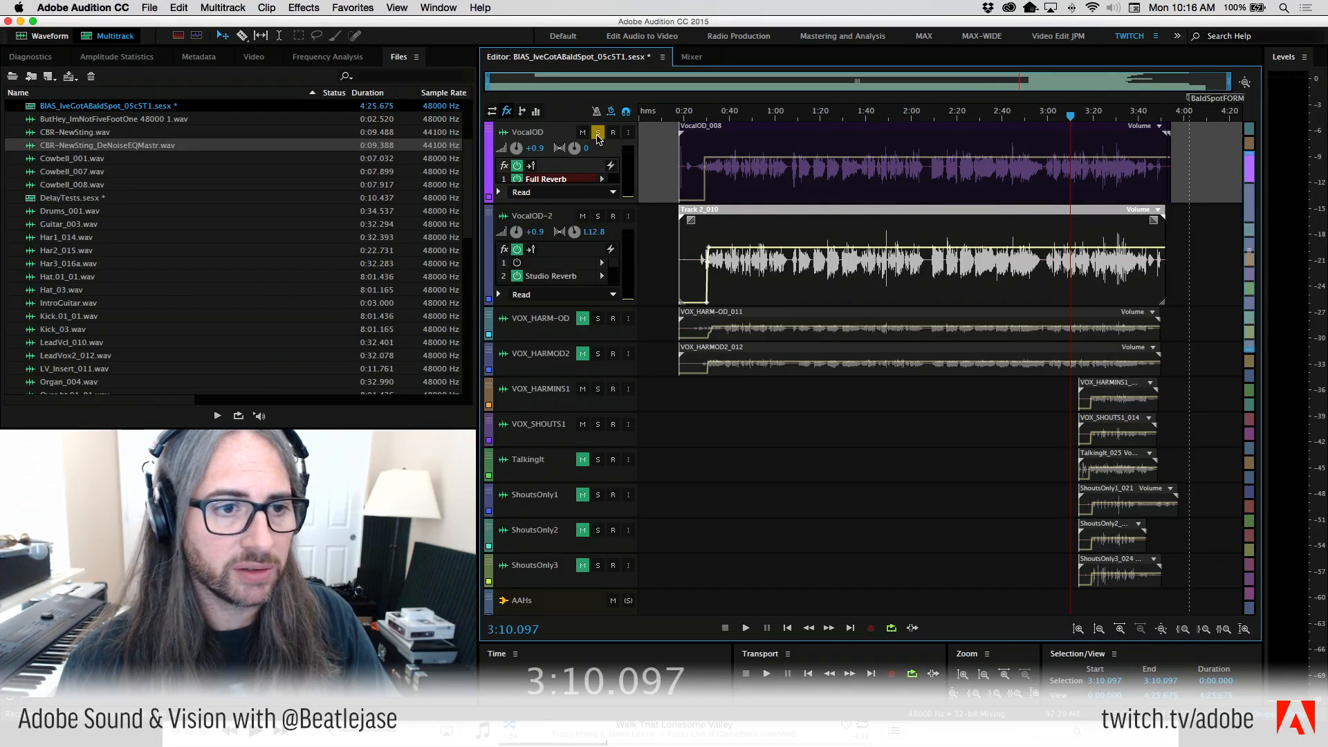
In the Mixer, replace the Full Reverb effect on the VocalOD track with Surround Reverb and move its window higher.
click(705, 57)
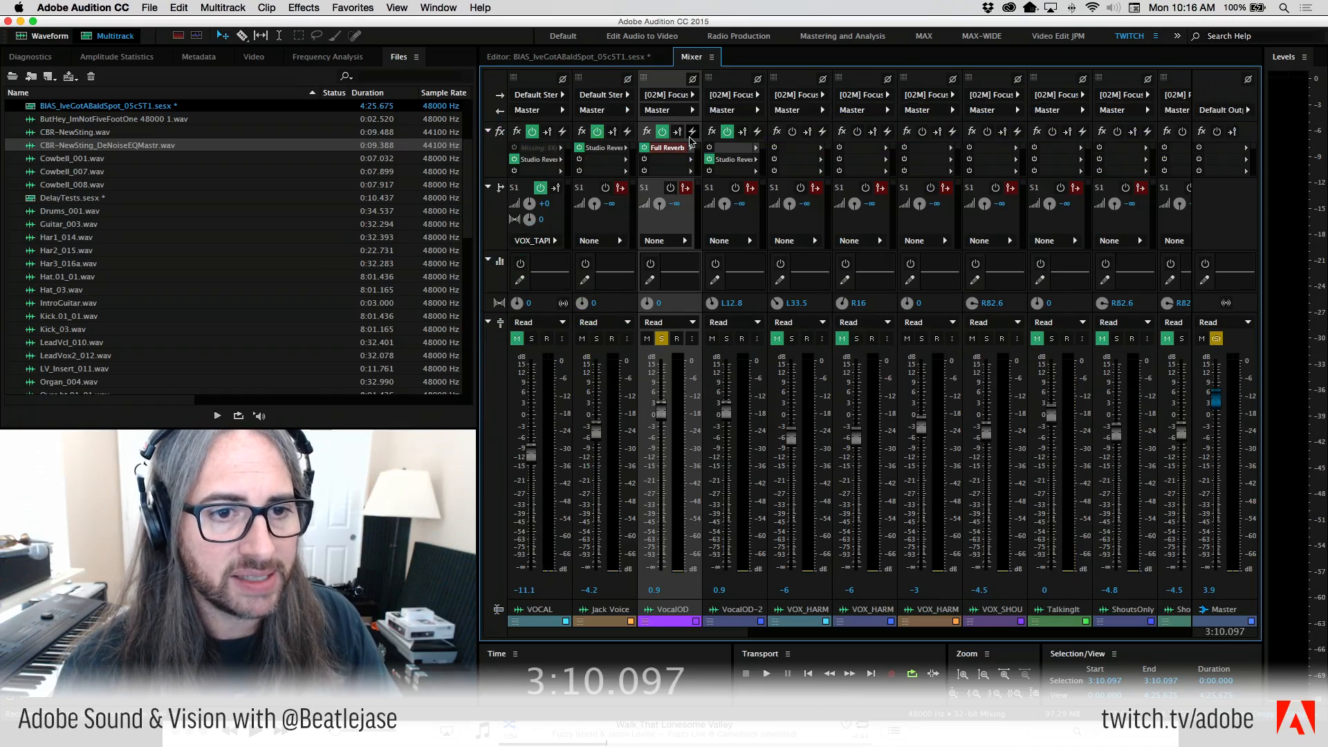
click(690, 147)
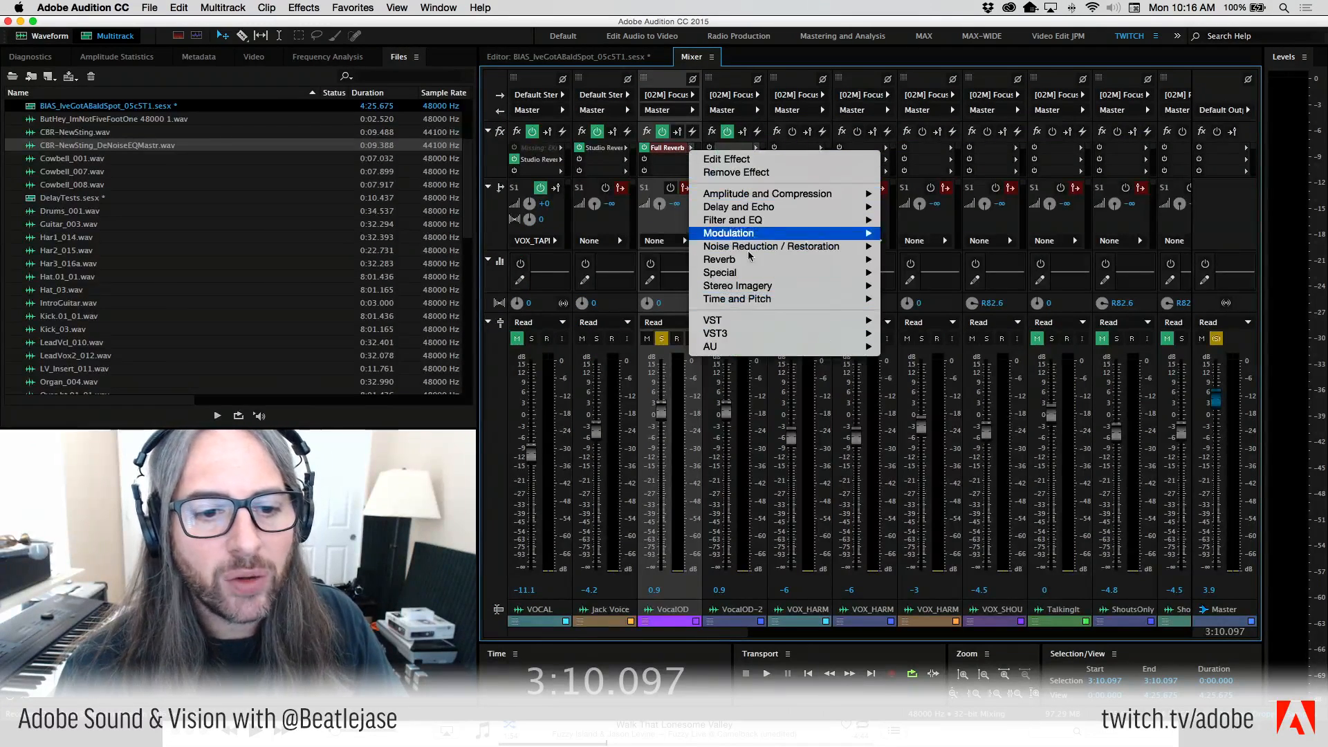
mouse_move(776, 262)
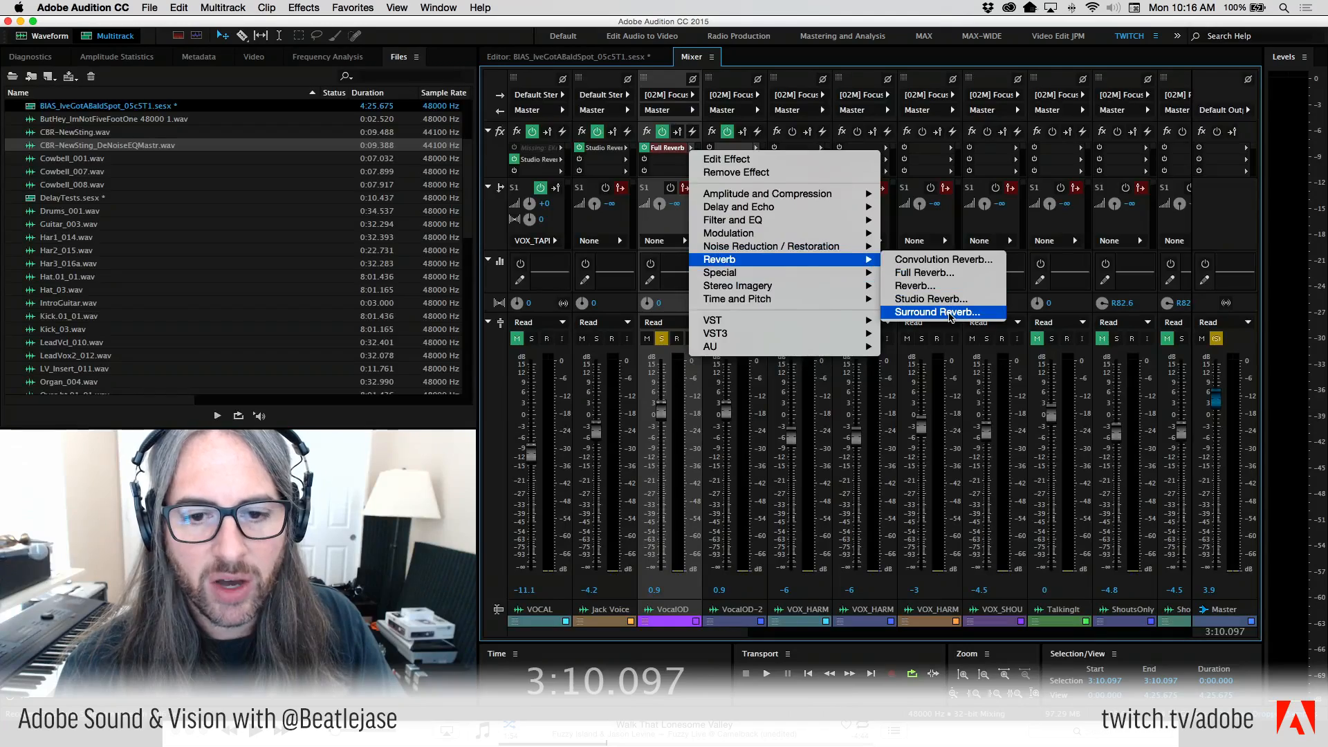
click(938, 312)
drag(792, 237, 983, 105)
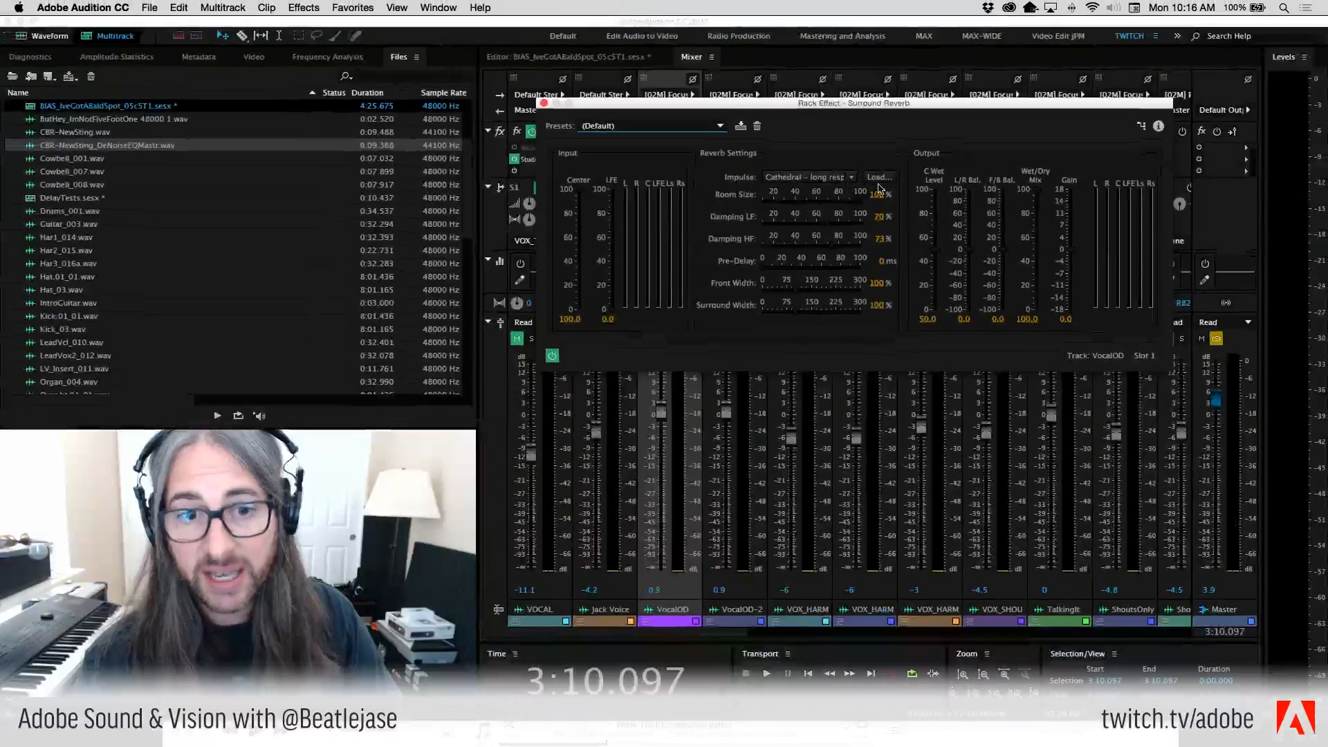
Review the Surround Reverb impulse choices, close the effect window, and take the VocalOD track out of solo.
click(799, 93)
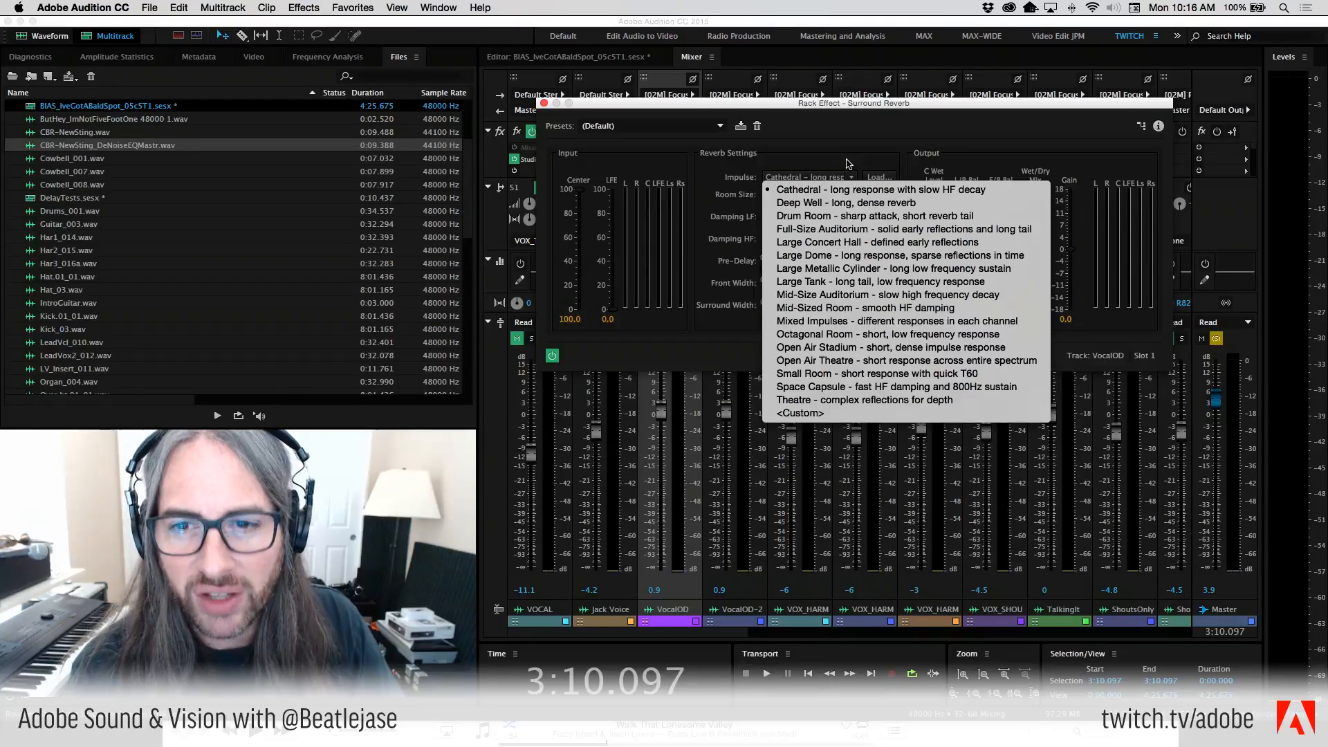
click(849, 164)
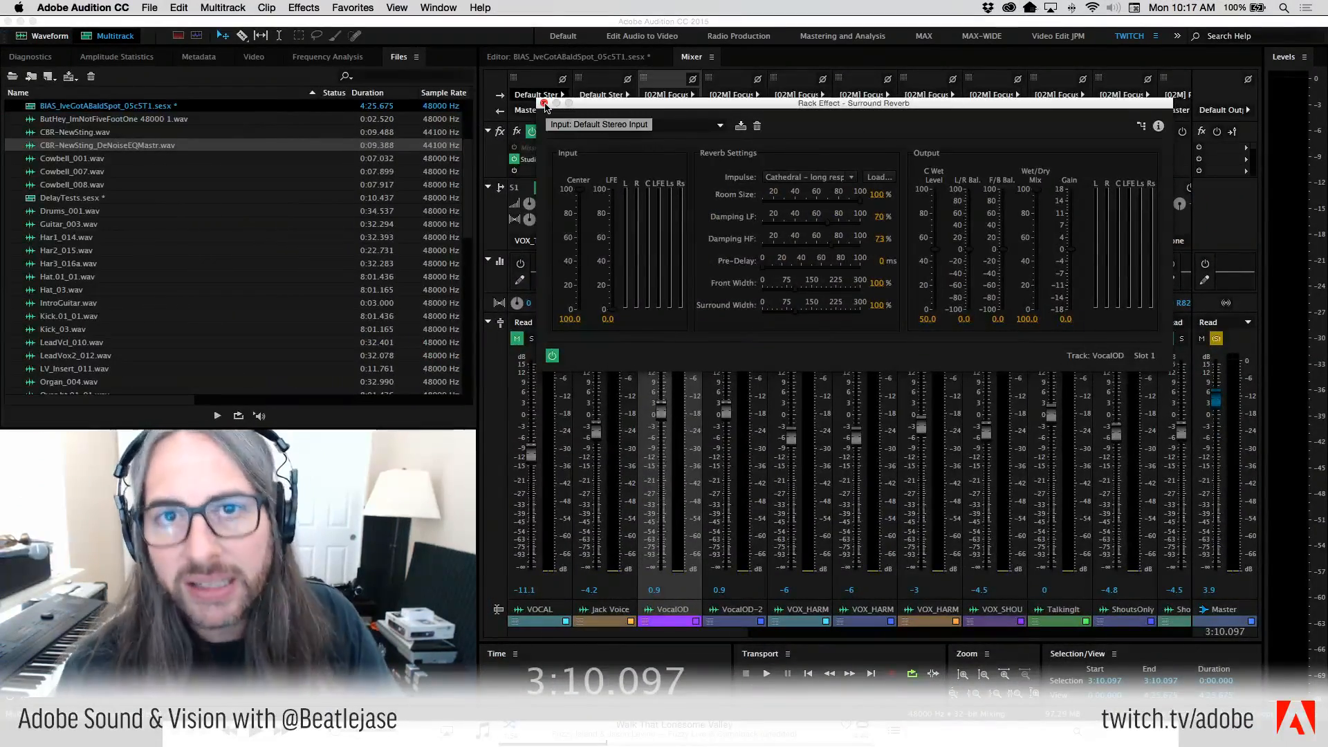
click(545, 102)
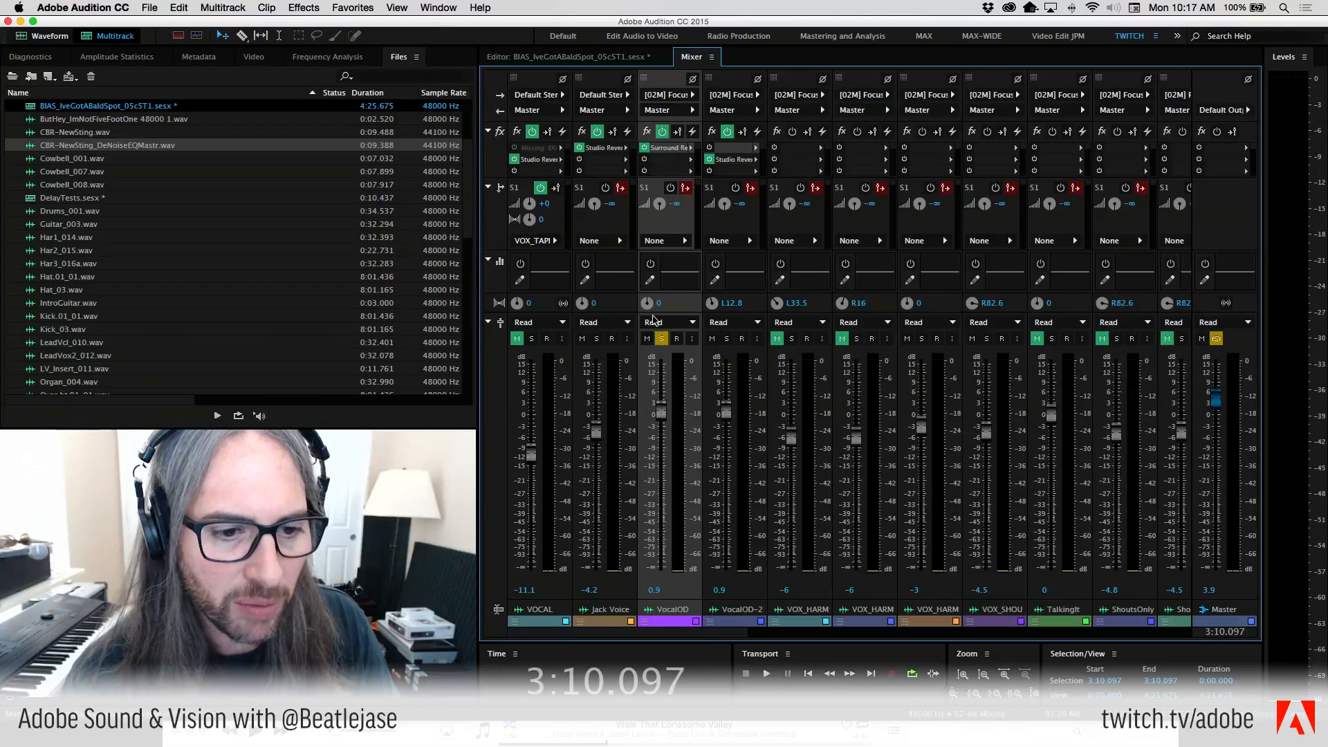
click(661, 339)
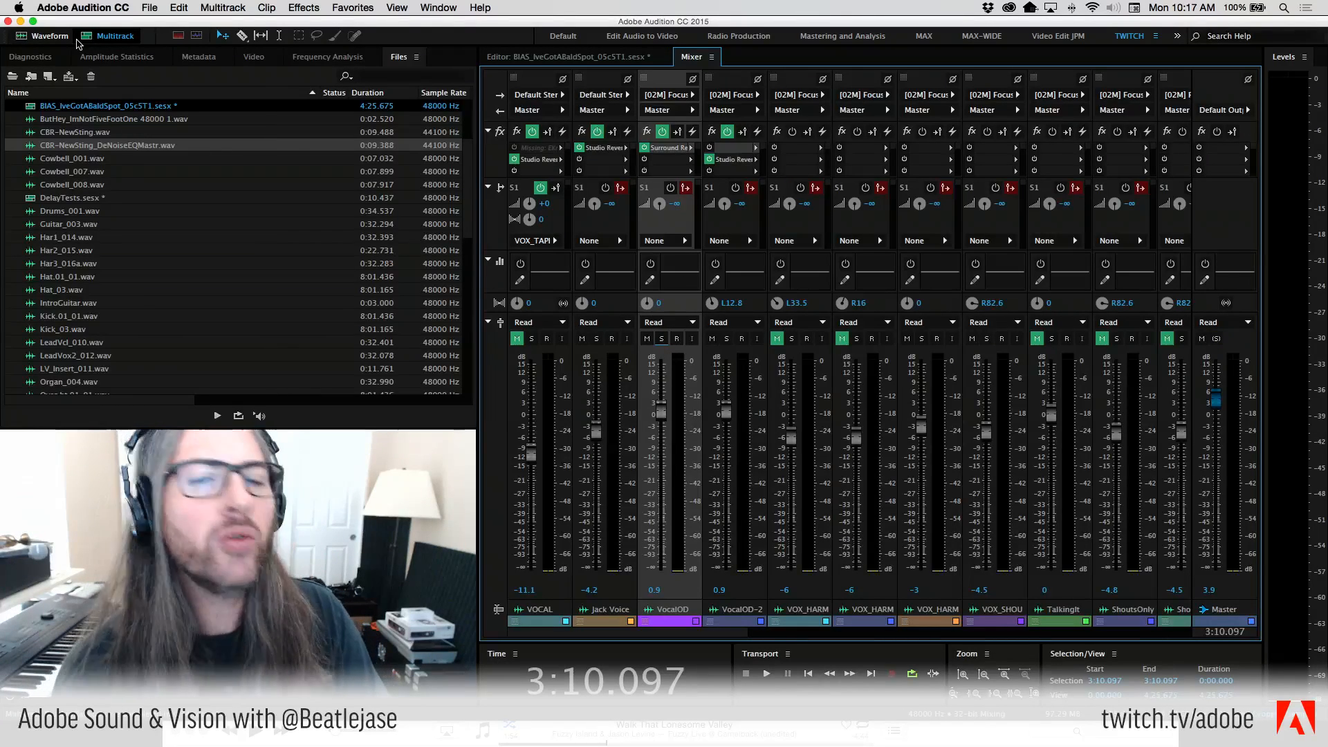
Open the Reverb effect for Track 2_010.wav in the waveform editor, inspect its settings and presets, and close it without applying.
click(44, 35)
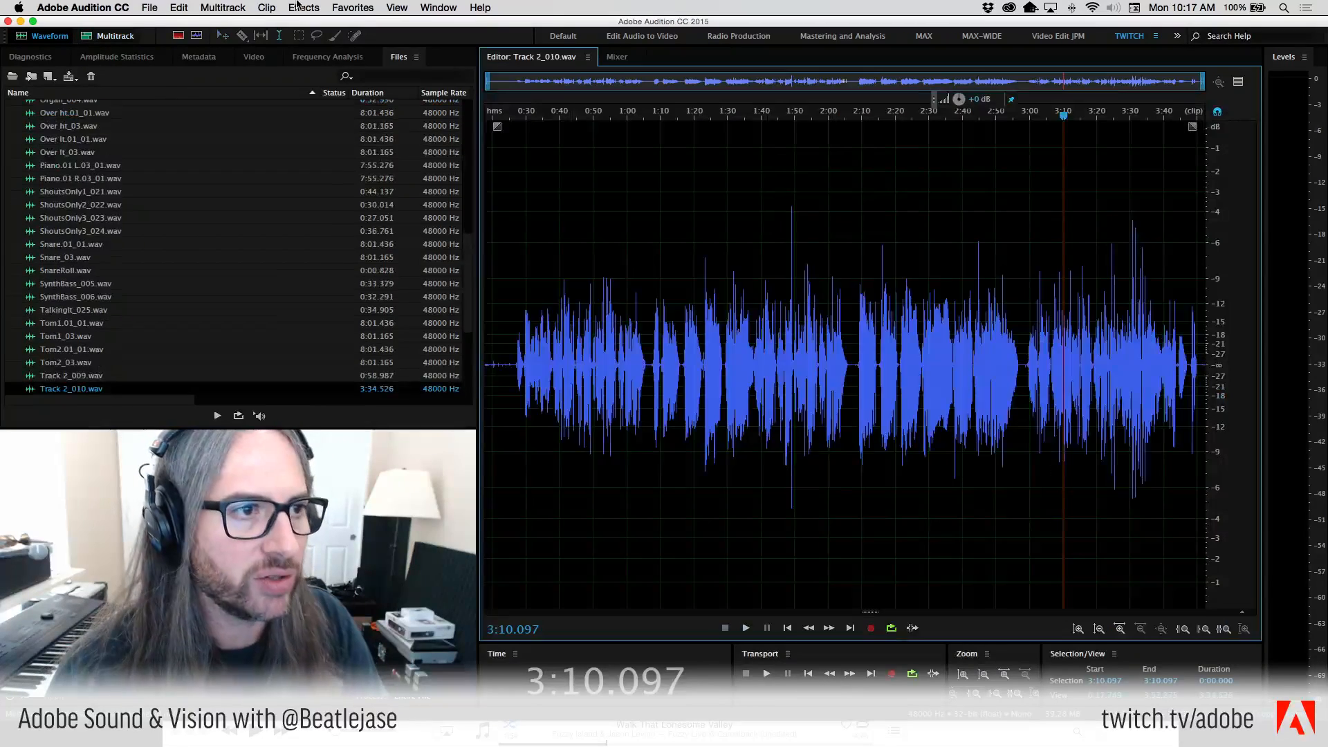
click(304, 8)
mouse_move(360, 181)
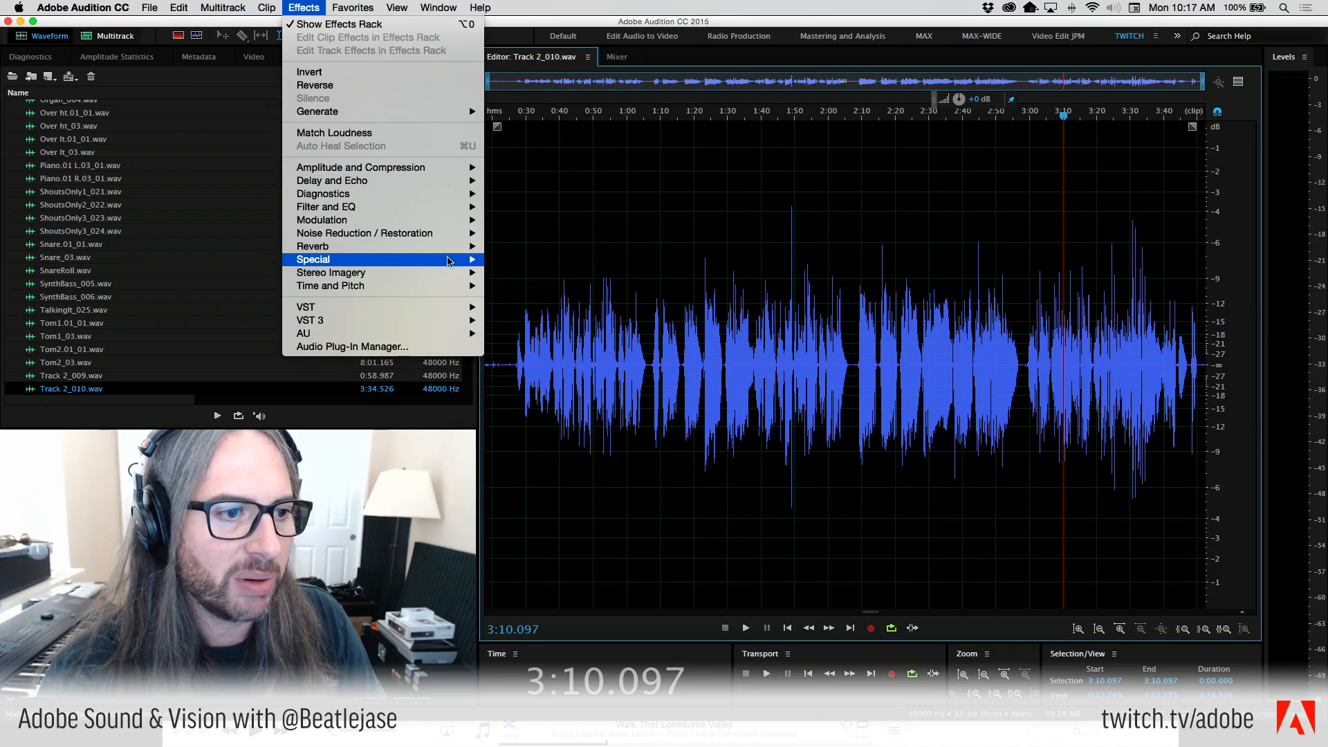
mouse_move(412, 249)
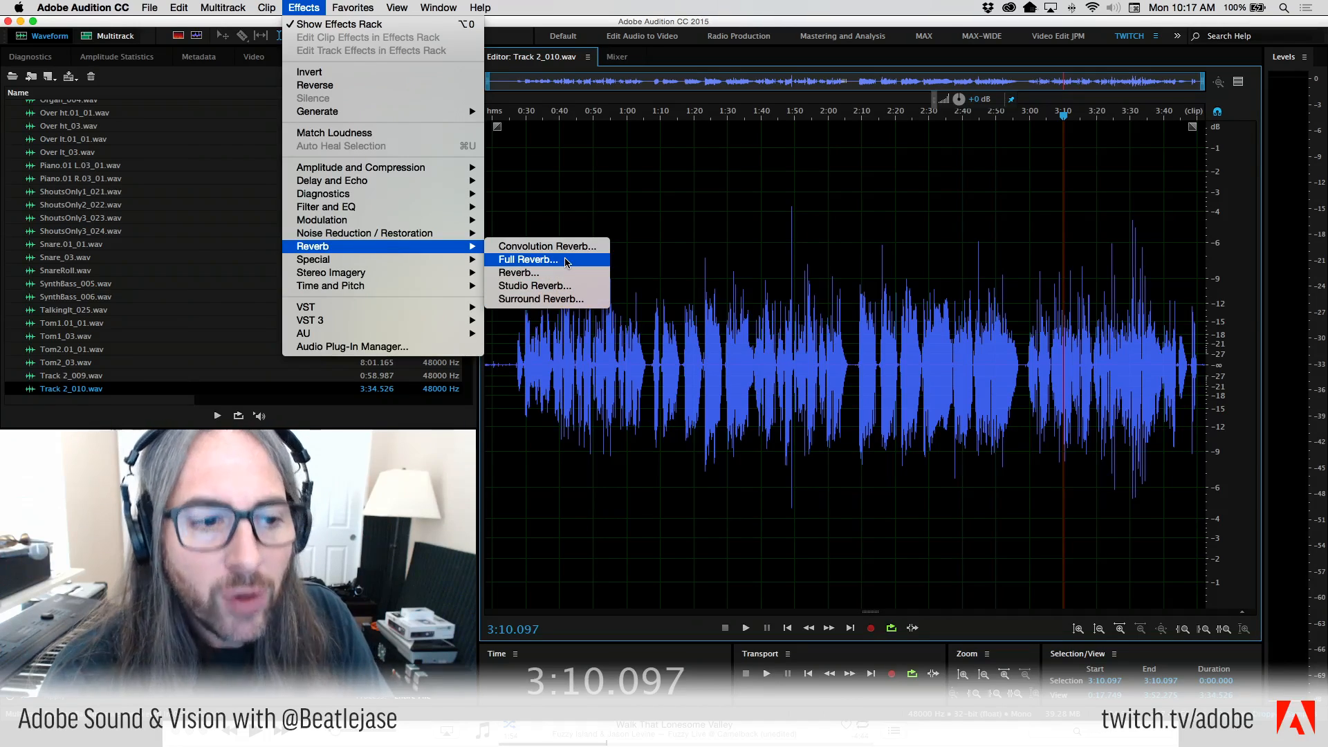
click(574, 274)
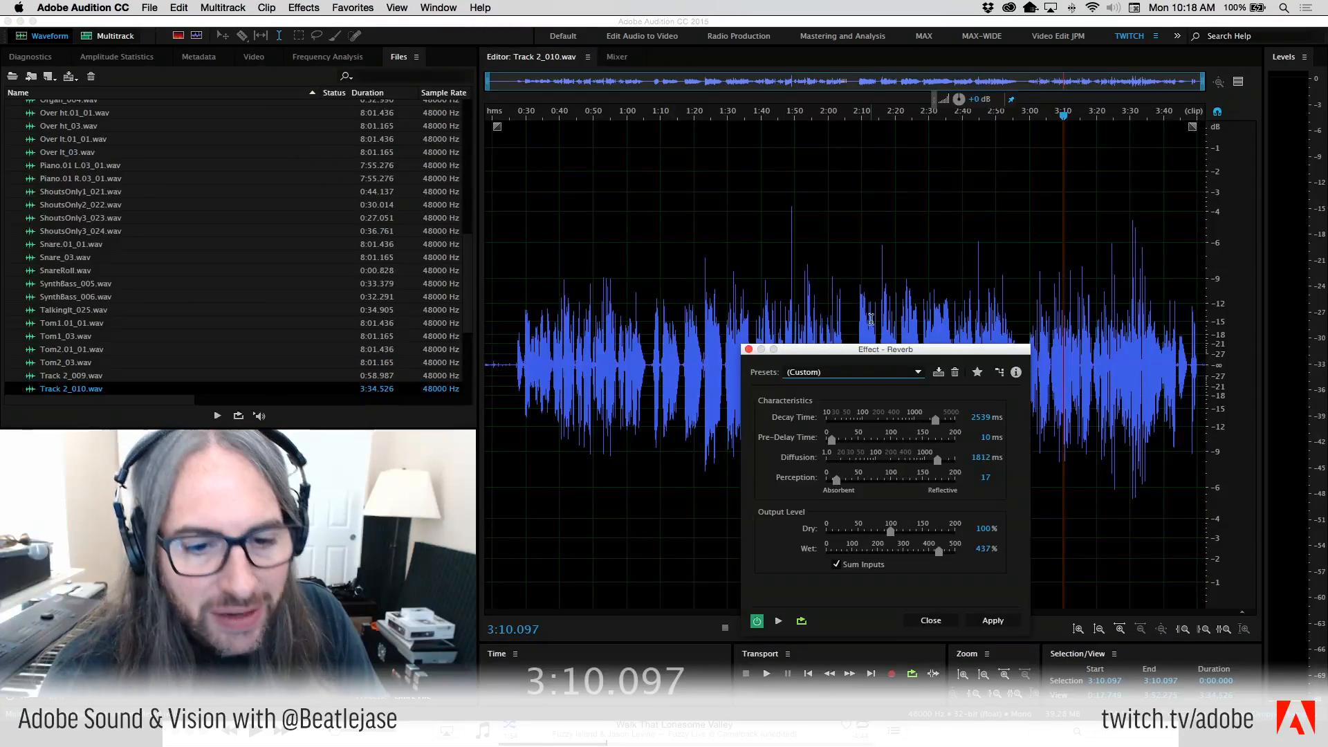
drag(873, 354, 825, 270)
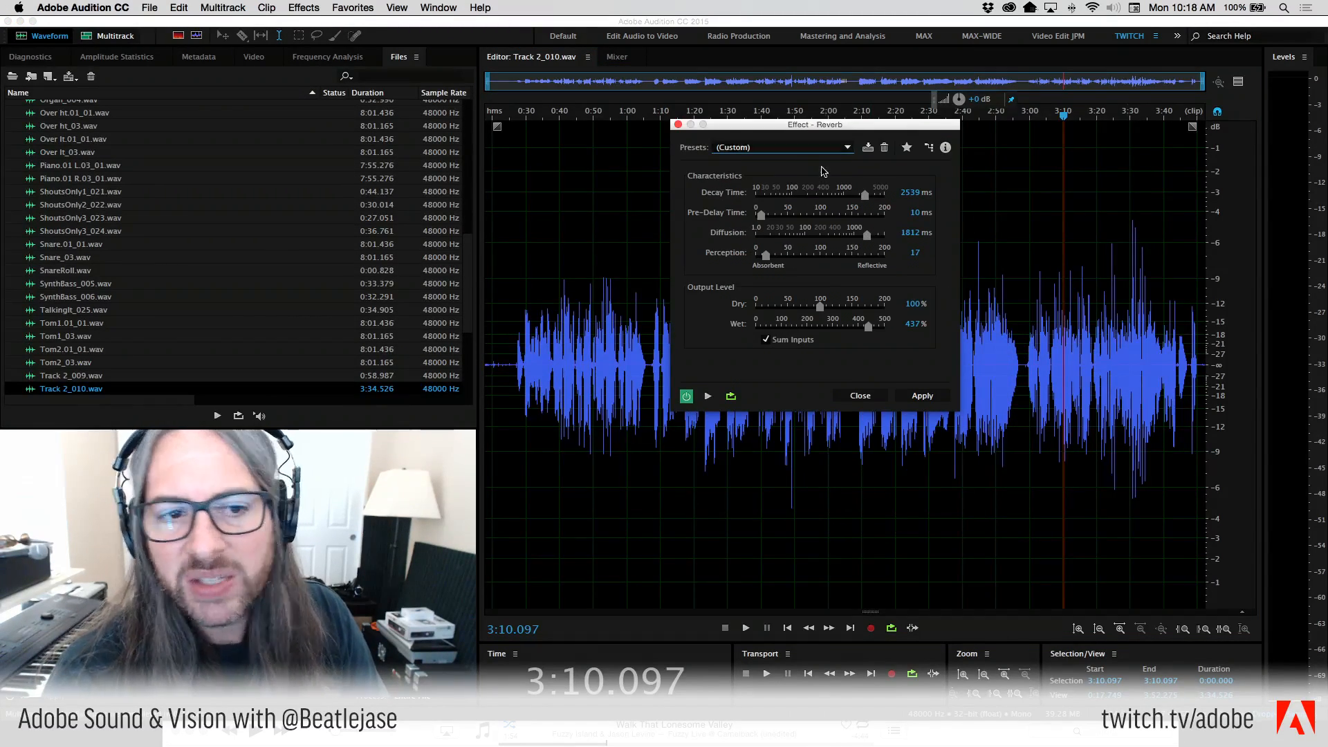
click(824, 148)
click(823, 148)
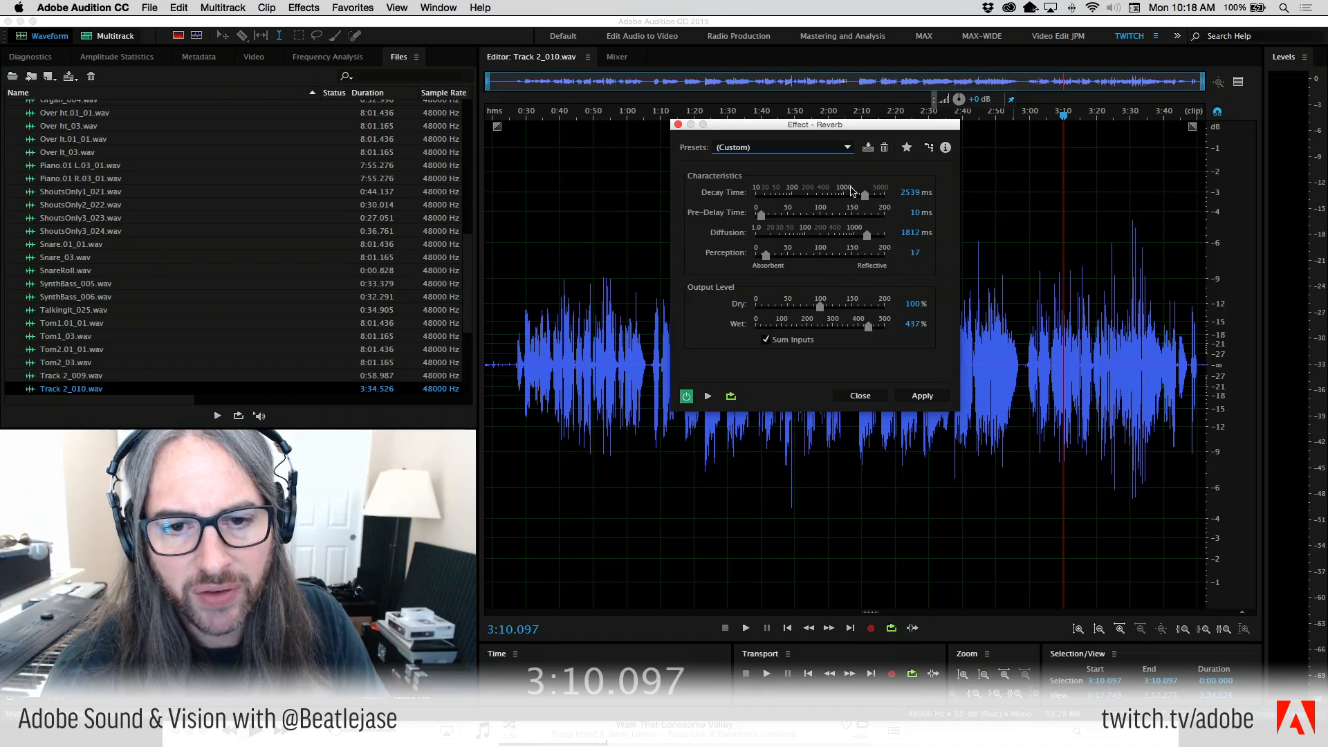
click(860, 396)
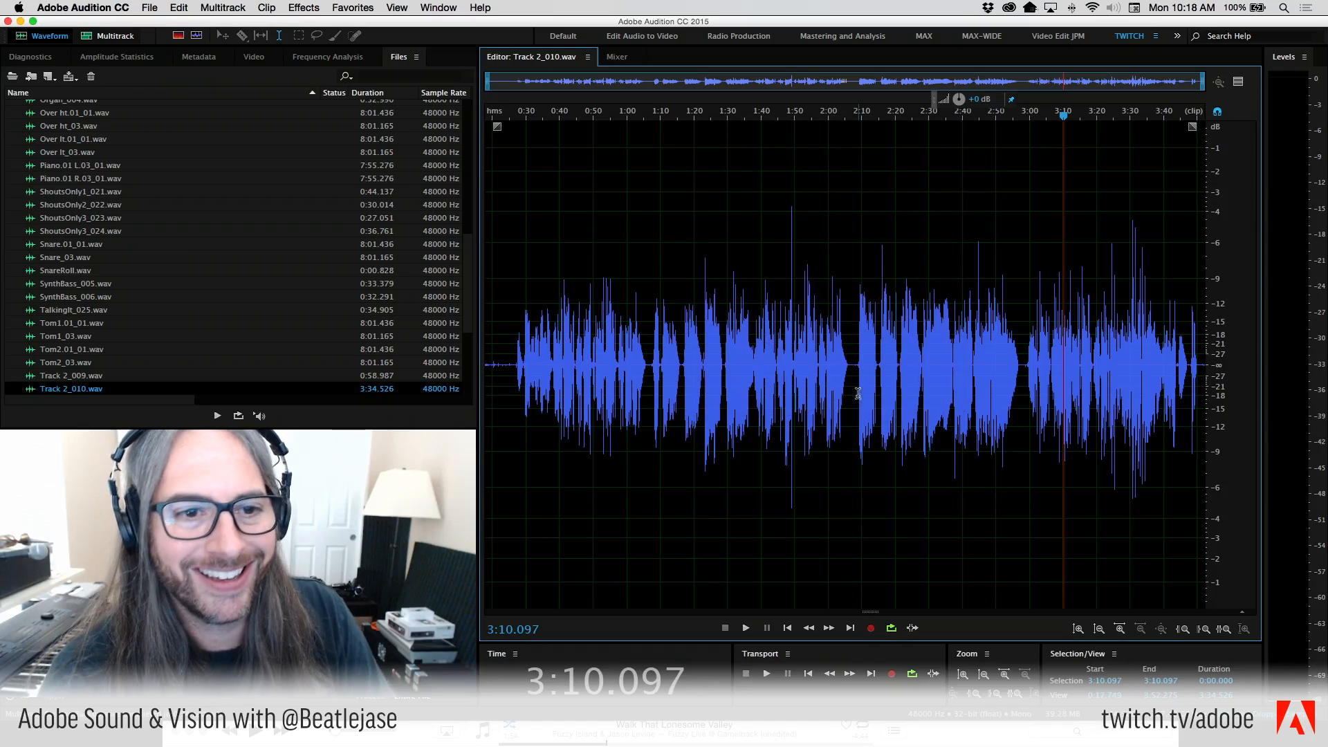
Look through the available Modulation effects for the waveform without choosing any.
click(301, 7)
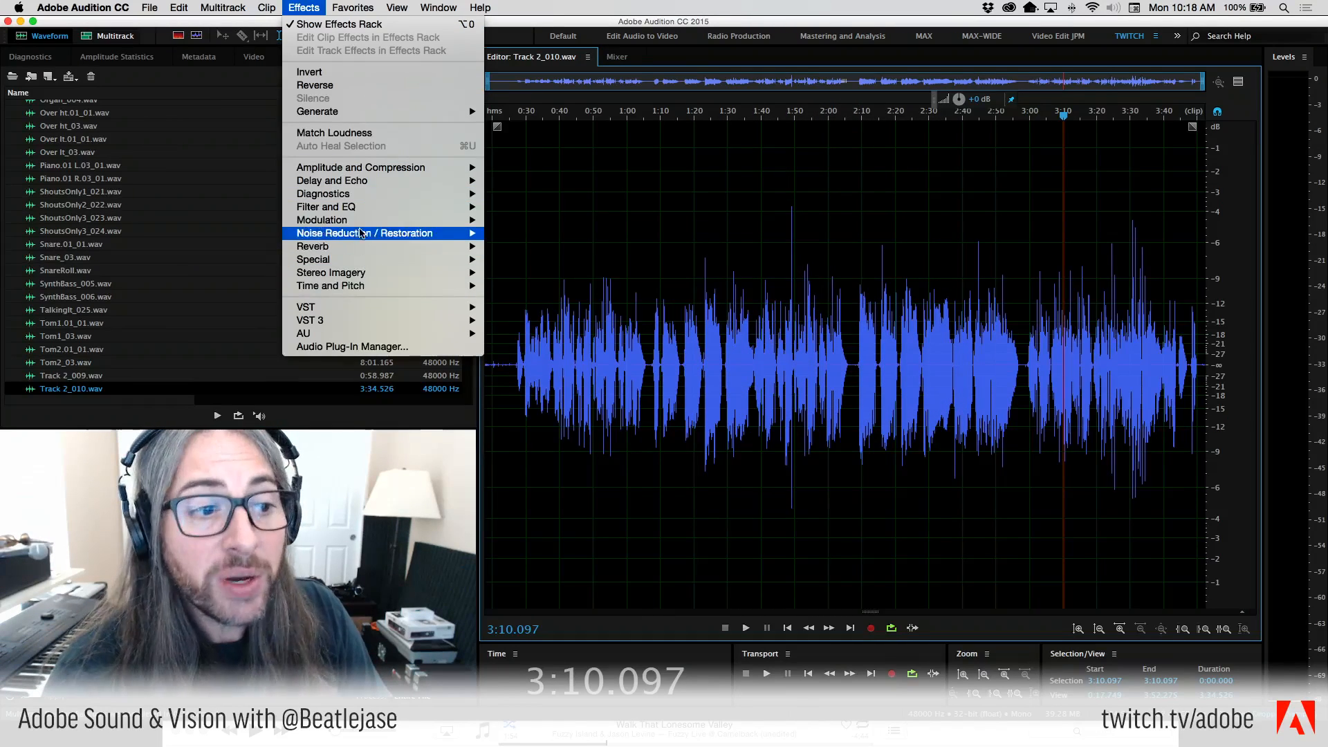
mouse_move(358, 219)
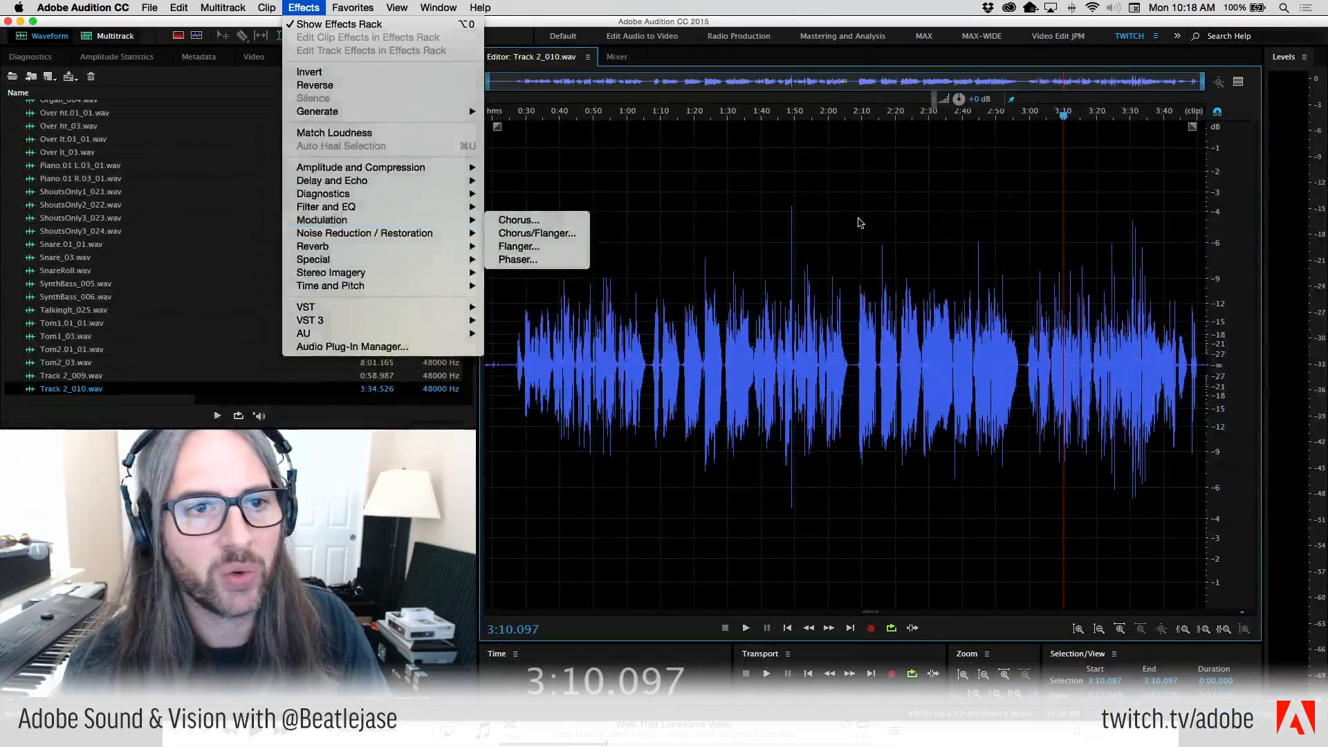
click(857, 216)
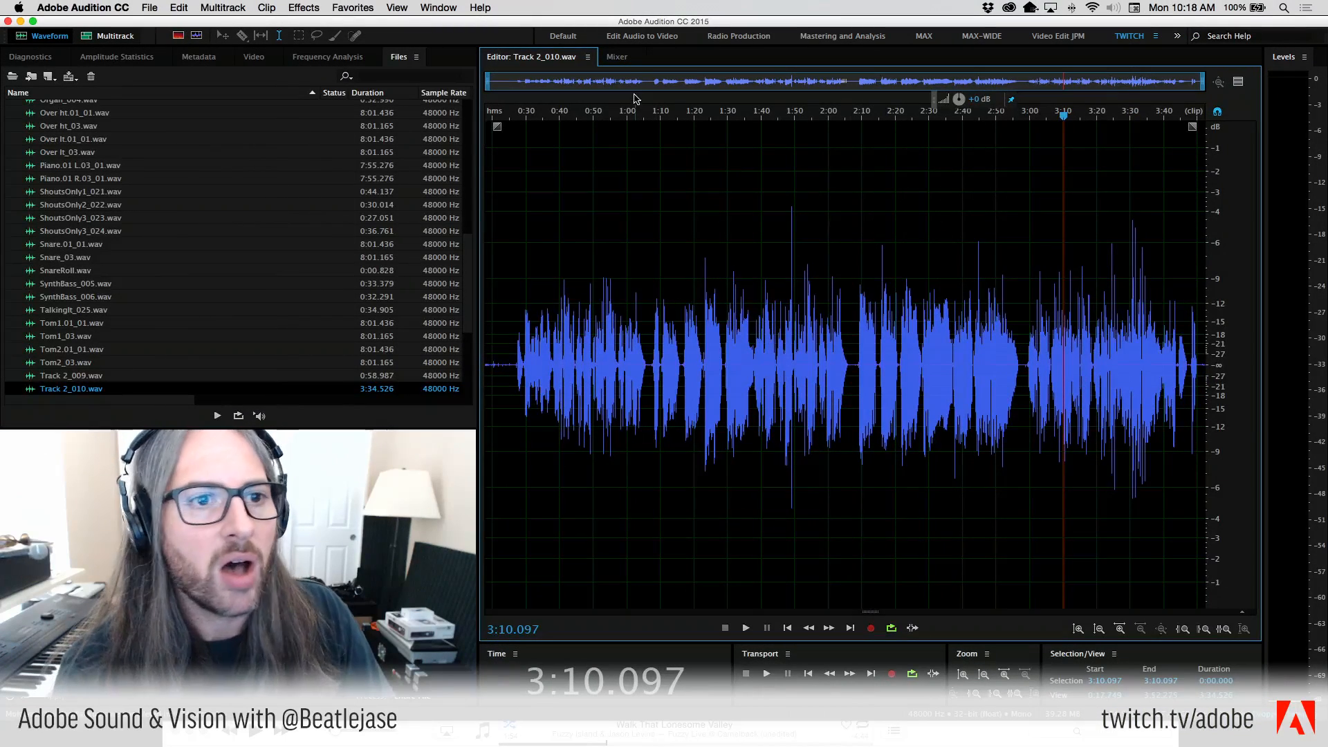
Return to the BIAS_IveGotABaldSpot multitrack session and bring the VOCAL and Jack Voice tracks into view.
click(617, 57)
click(524, 59)
click(110, 35)
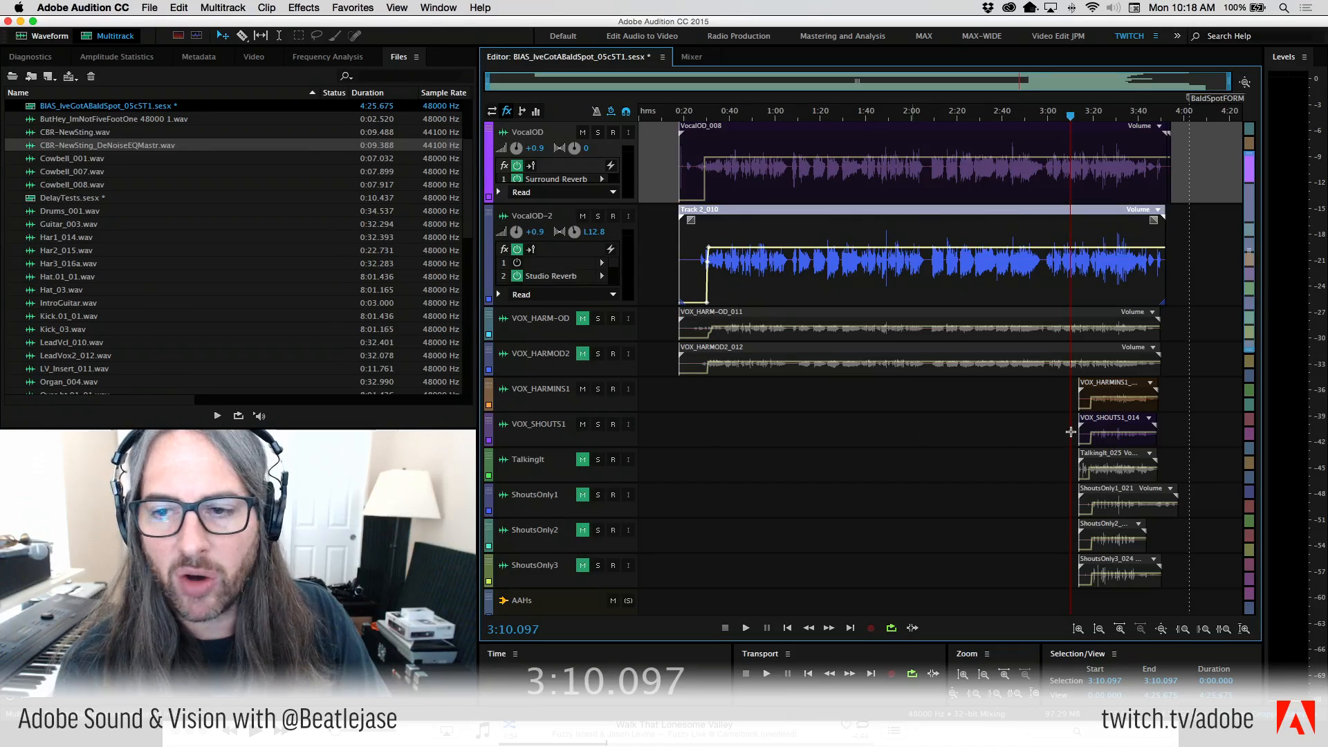
scroll(1055, 378, up, 2)
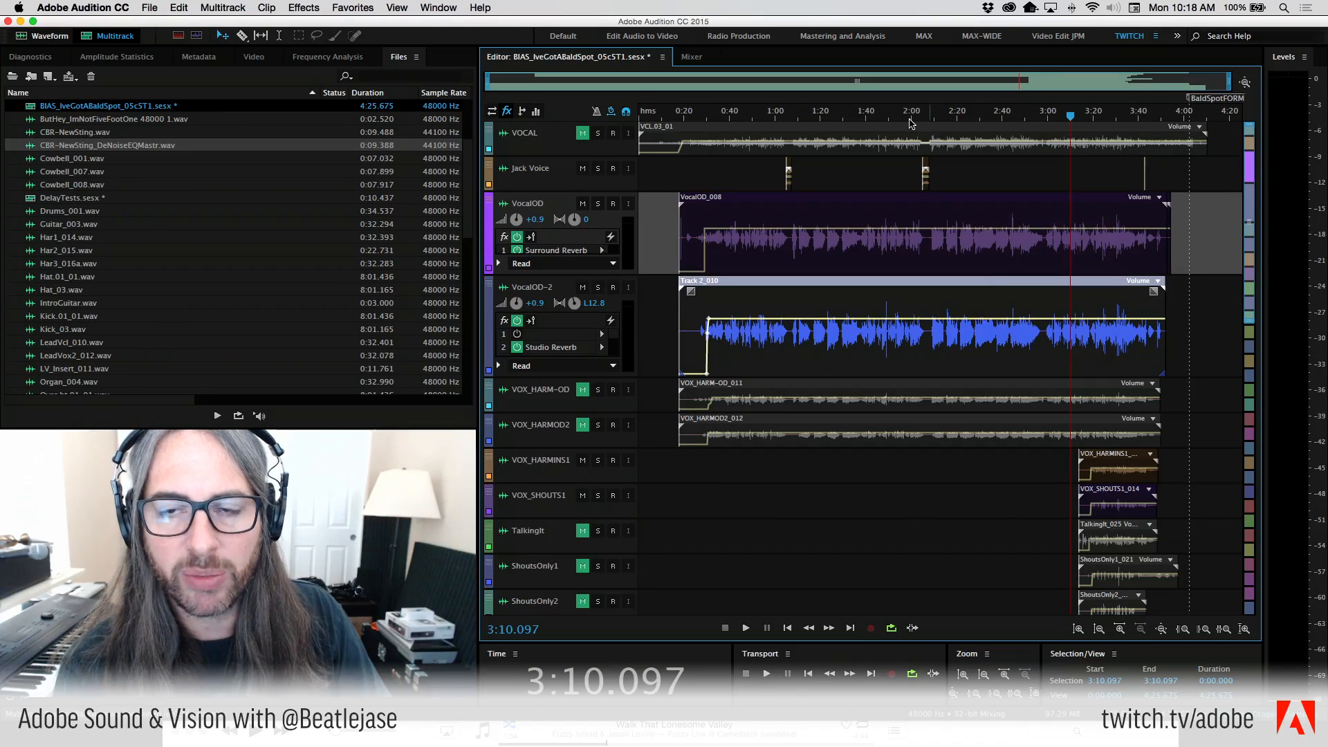